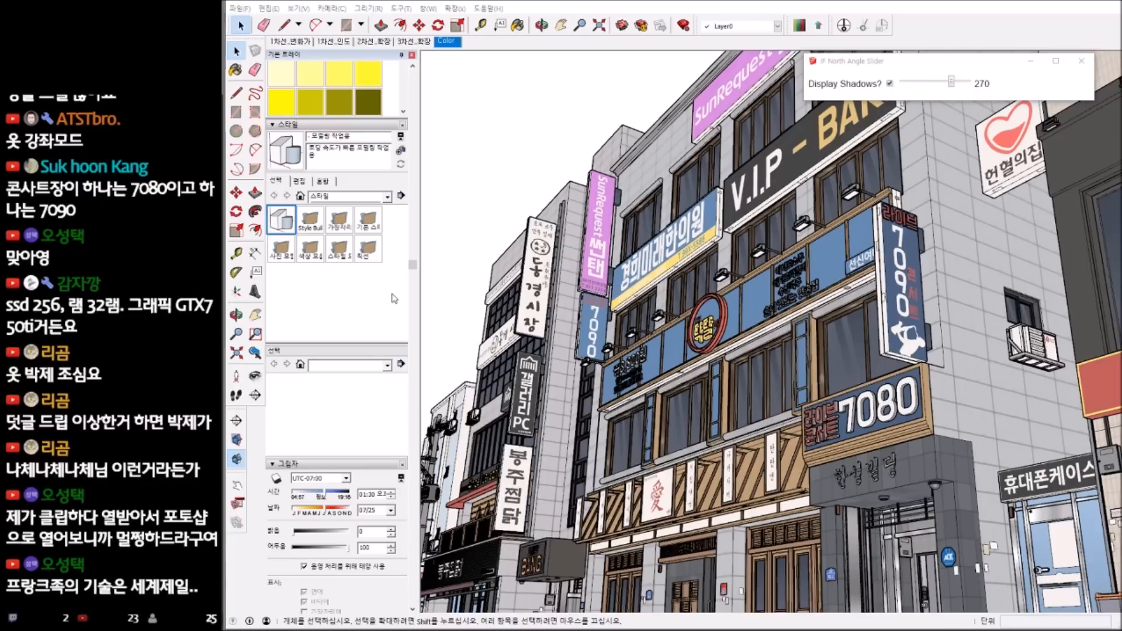
- Check the list of image types offered by the [SU]ch export plugin and close it
{"action": "left_click", "coordinate": [800, 25]}
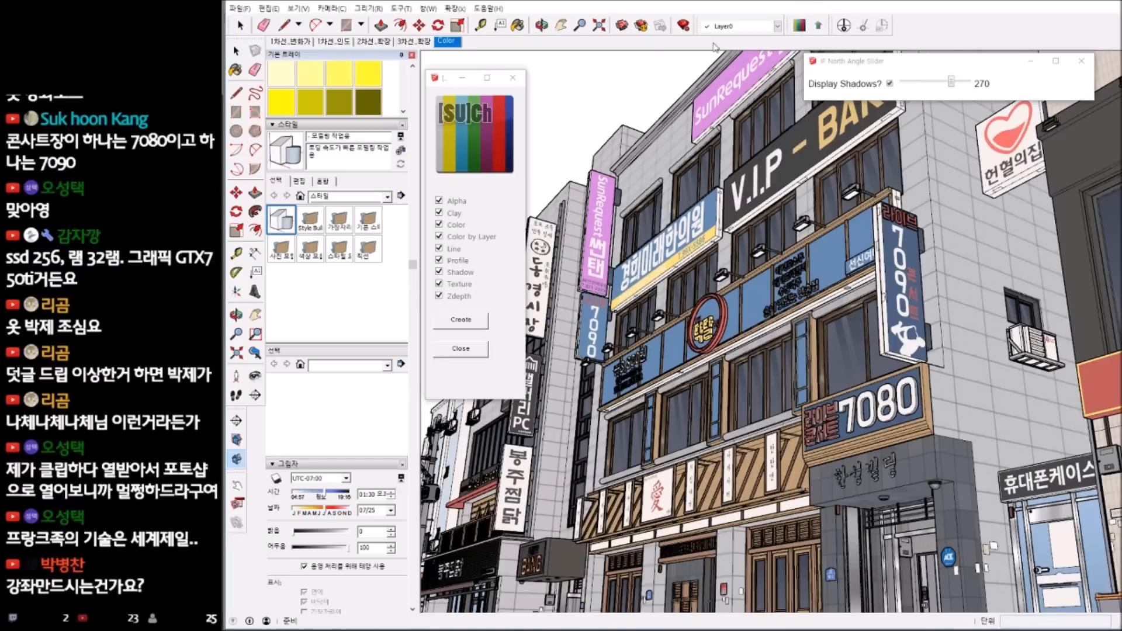
{"action": "left_click", "coordinate": [513, 77]}
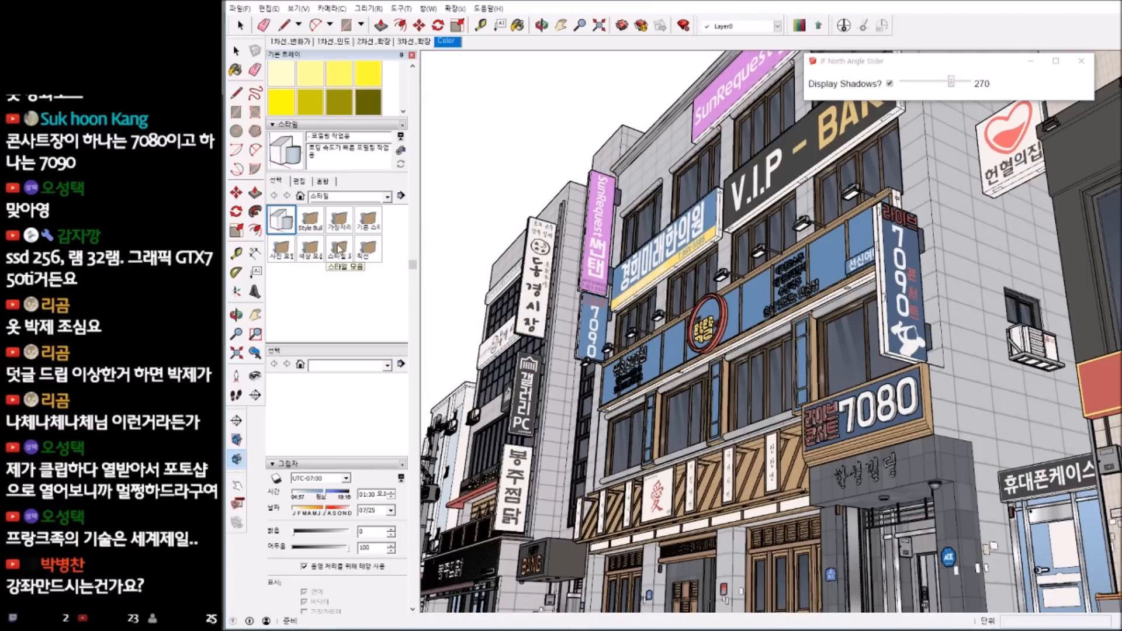
- Apply the hidden-line style (은선) from the default styles collection (기본 스타일) to the street model
{"action": "left_click", "coordinate": [351, 196]}
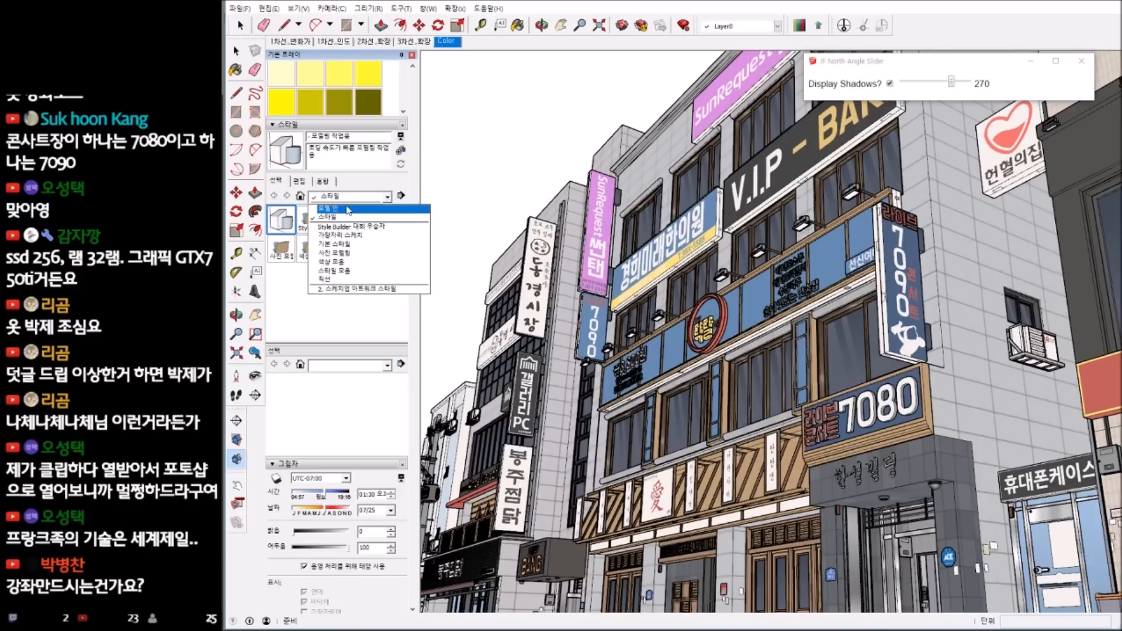
{"action": "left_click", "coordinate": [348, 210]}
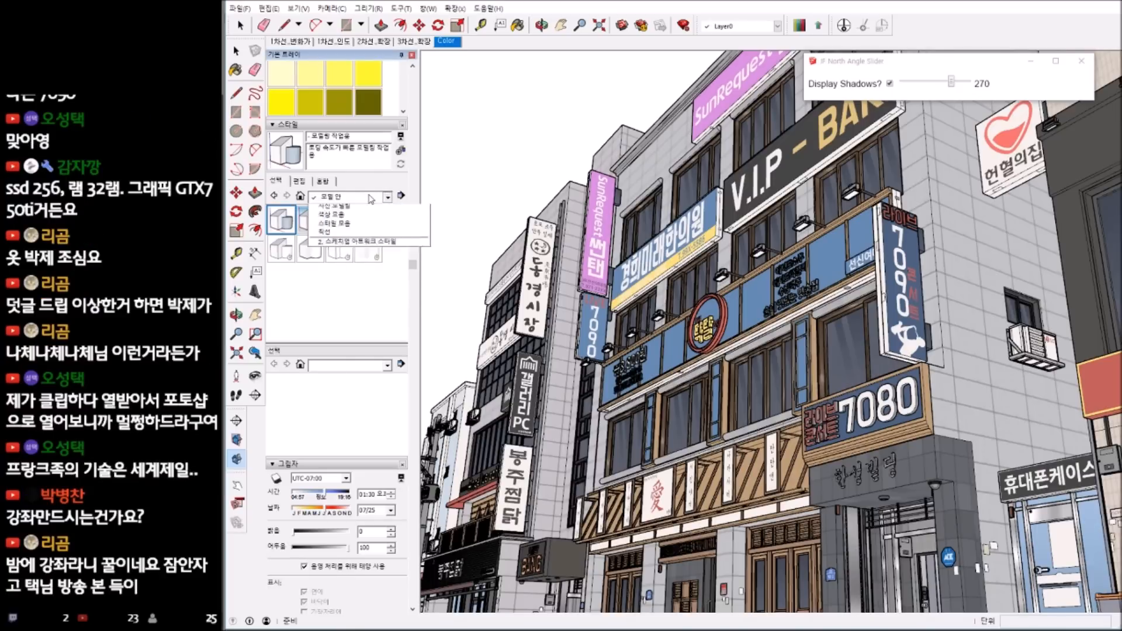
{"action": "left_click", "coordinate": [370, 198]}
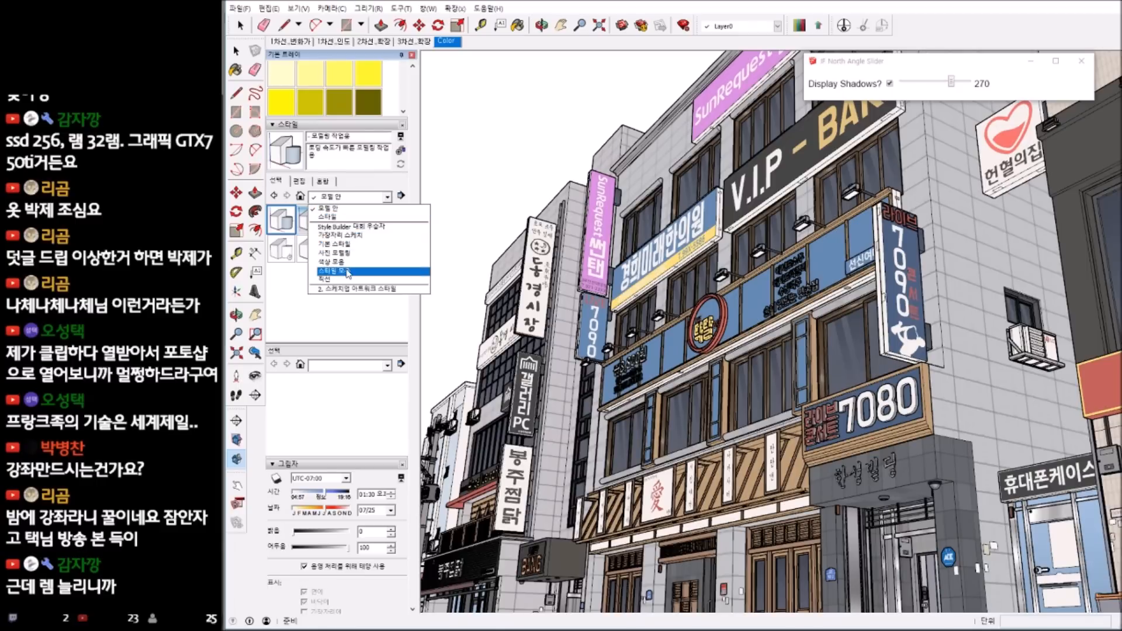
{"action": "left_click", "coordinate": [338, 217]}
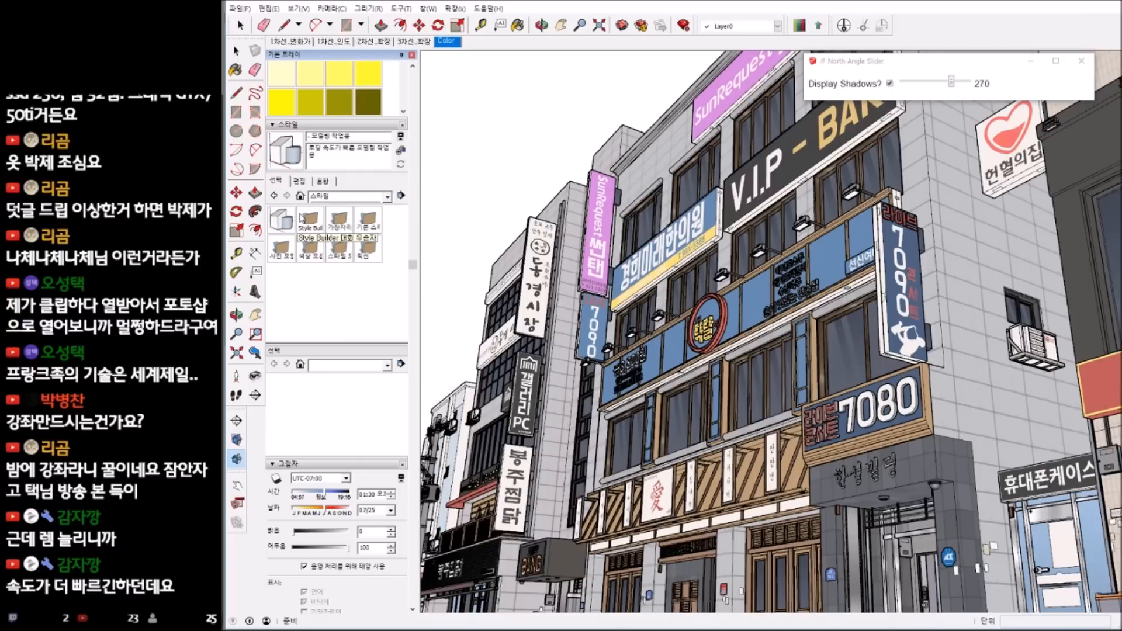
{"action": "double_click", "coordinate": [367, 221]}
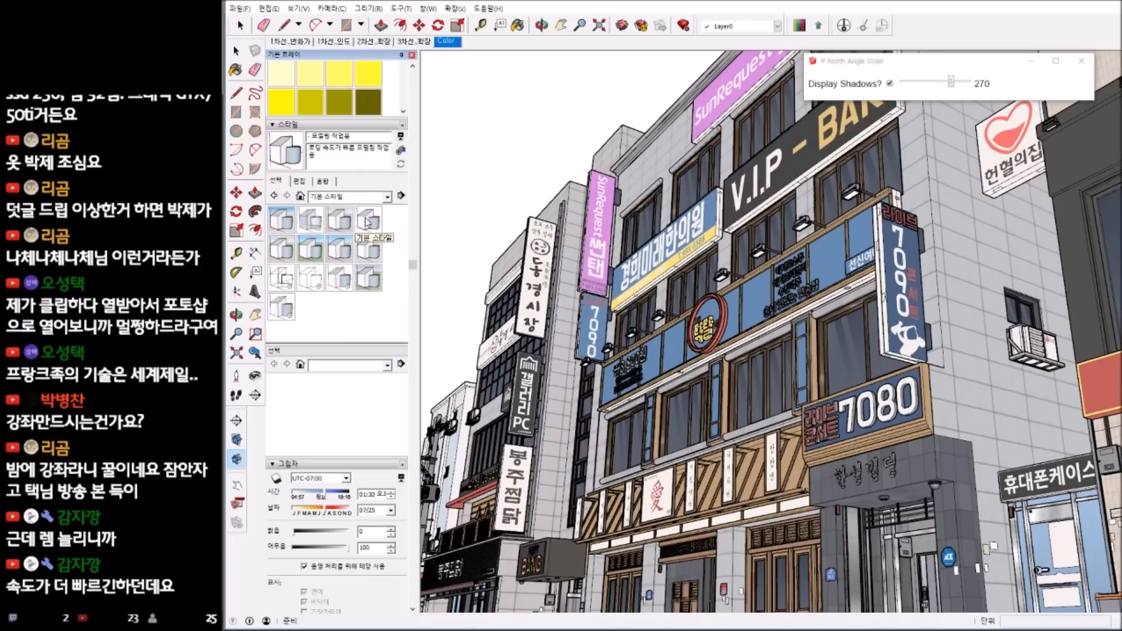
{"action": "left_click", "coordinate": [311, 277]}
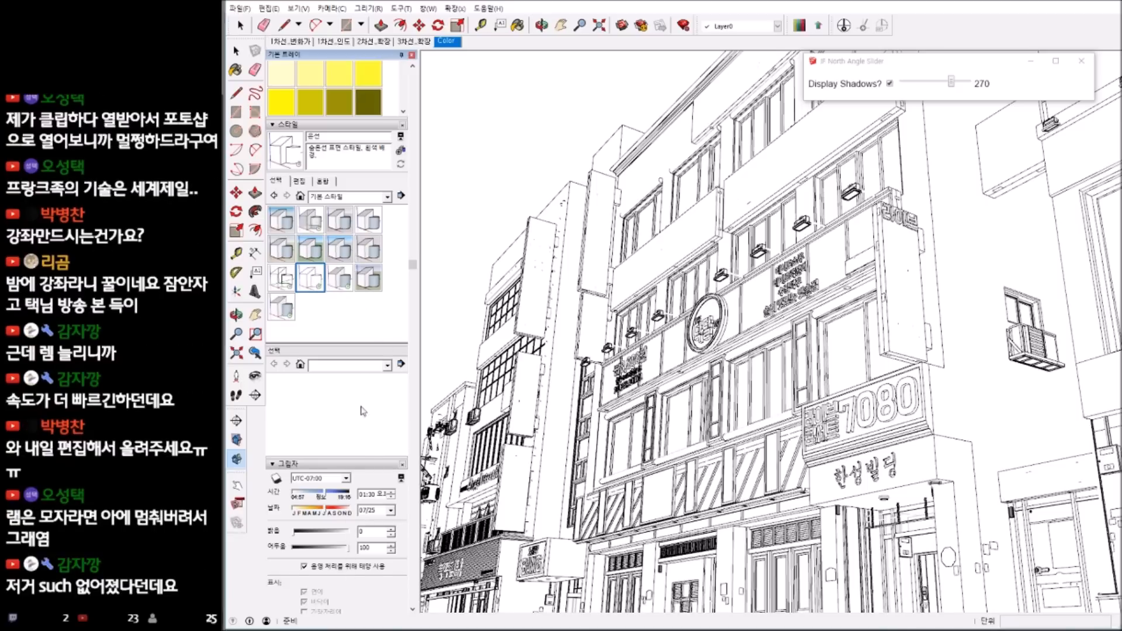
- Enable profile edges in the hidden-line style with a thickness of 5, trying depth cue and back edges and switching both off again
{"action": "left_click", "coordinate": [302, 181]}
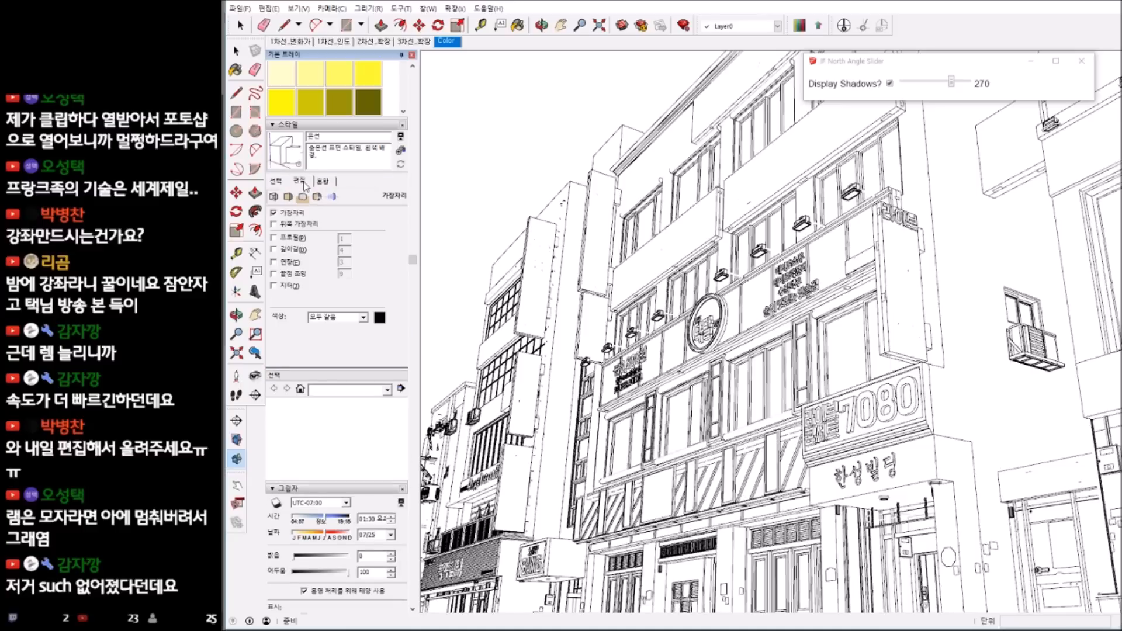
{"action": "left_click", "coordinate": [275, 238]}
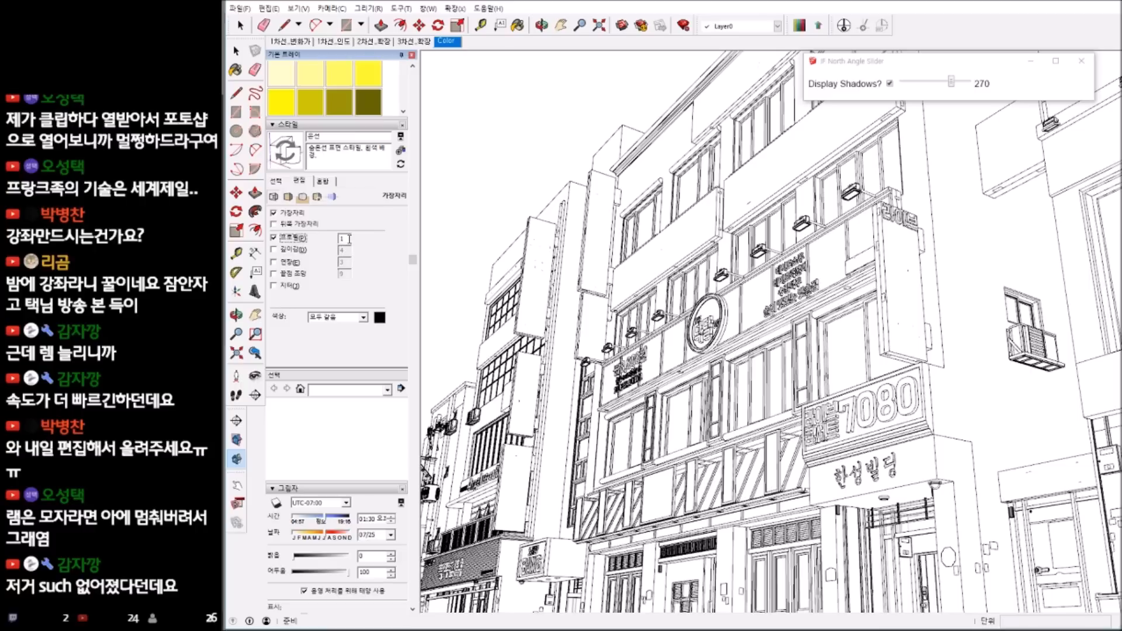
{"action": "left_click", "coordinate": [275, 250]}
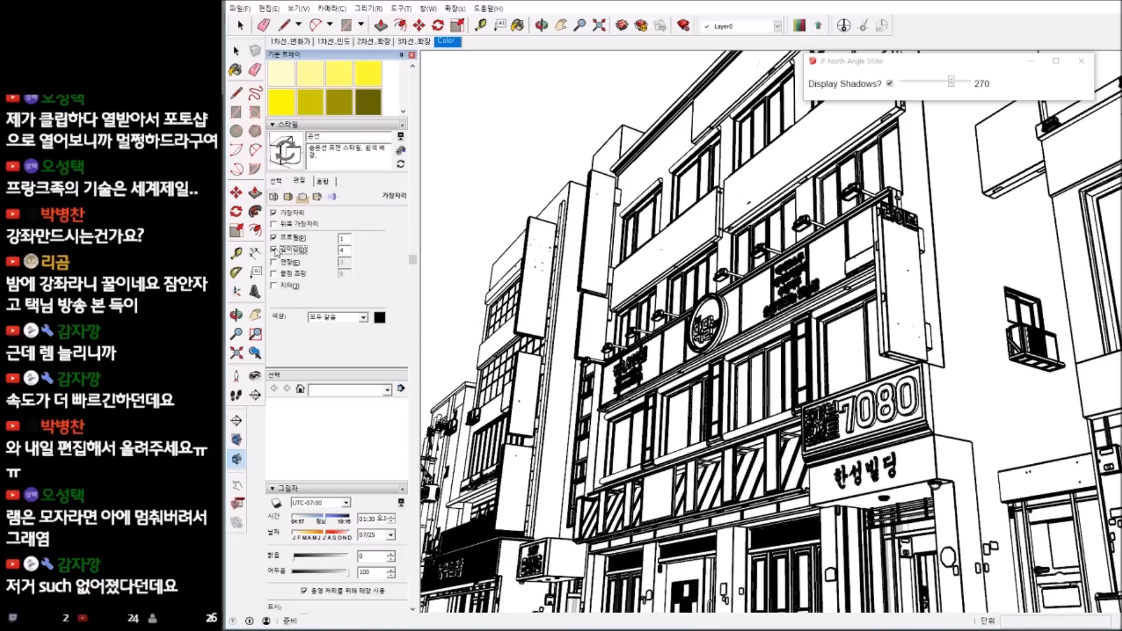
{"action": "left_click", "coordinate": [275, 250]}
{"action": "double_click", "coordinate": [343, 239]}
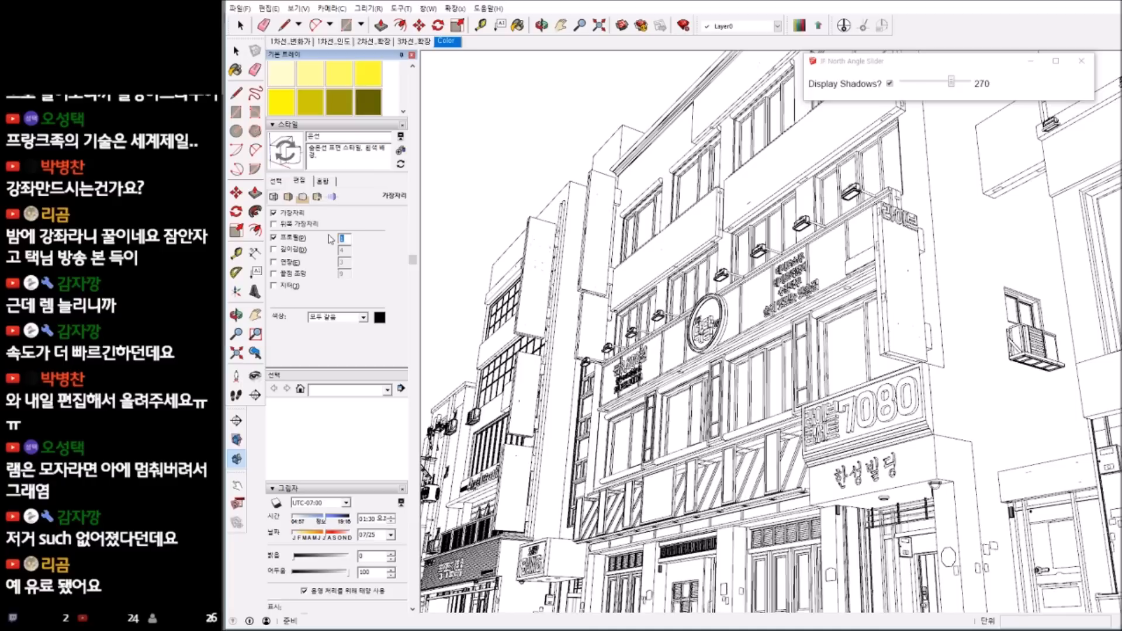
{"action": "type", "text": "5"}
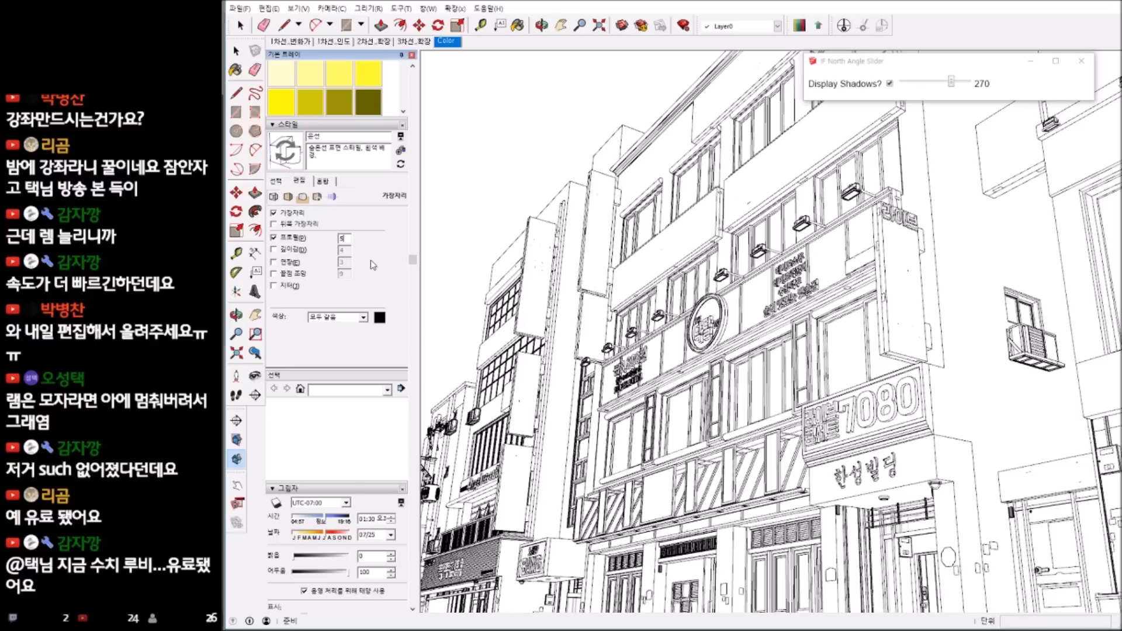
{"action": "left_click", "coordinate": [292, 224]}
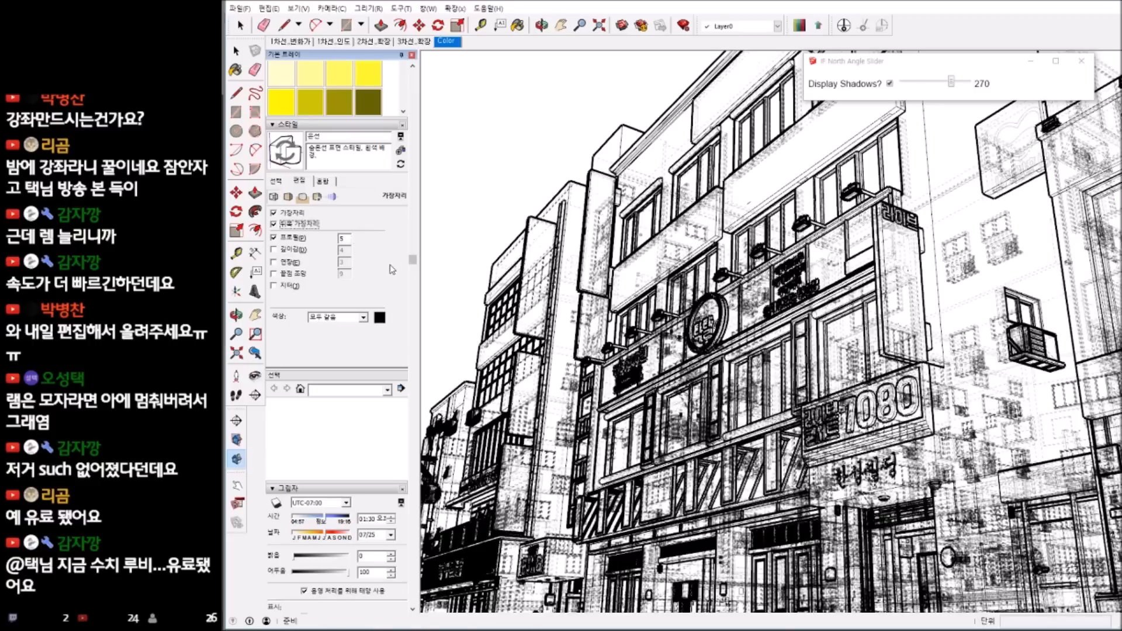
{"action": "left_click", "coordinate": [274, 224]}
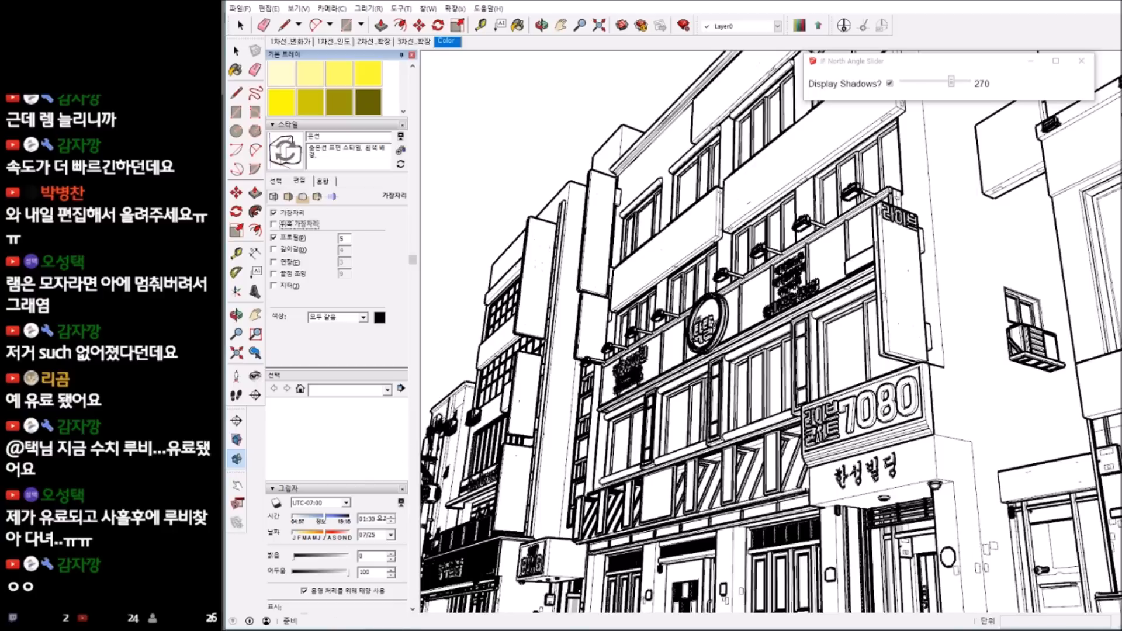
- Examine the image size options for a PNG 2D graphic export and cancel without exporting
{"action": "left_click", "coordinate": [259, 10]}
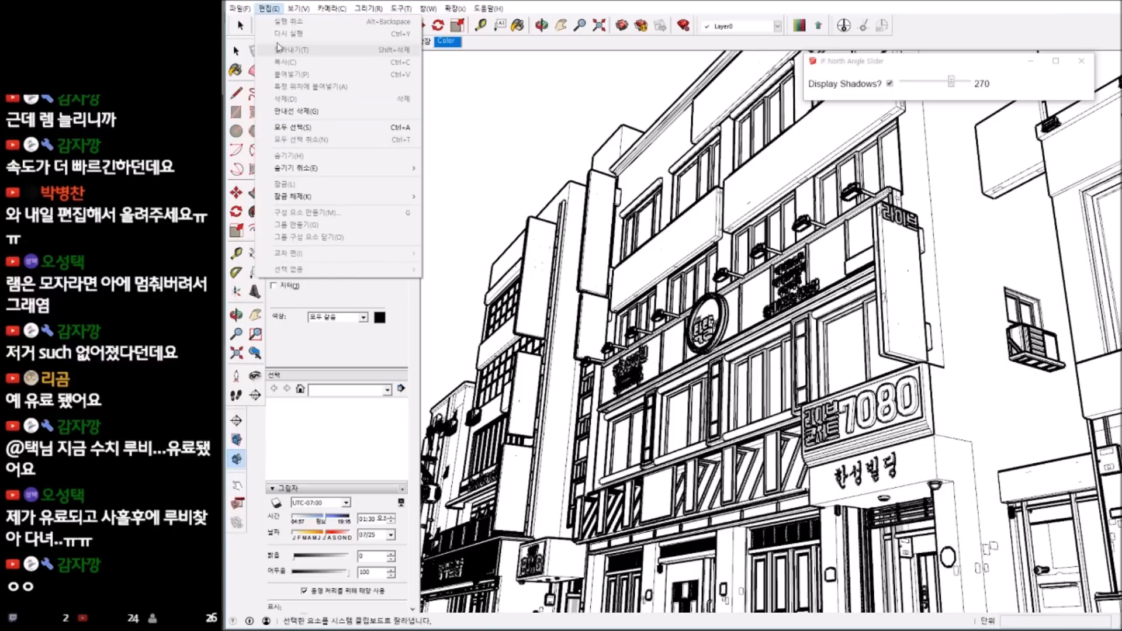
{"action": "mouse_move", "coordinate": [239, 9]}
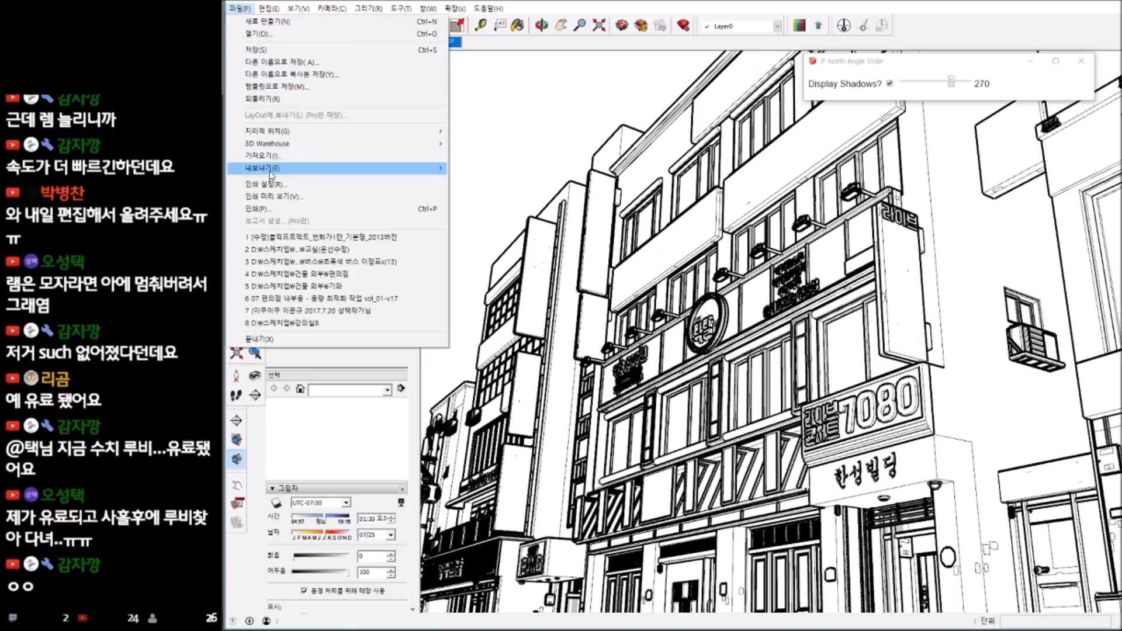
{"action": "mouse_move", "coordinate": [272, 169]}
{"action": "left_click", "coordinate": [509, 185]}
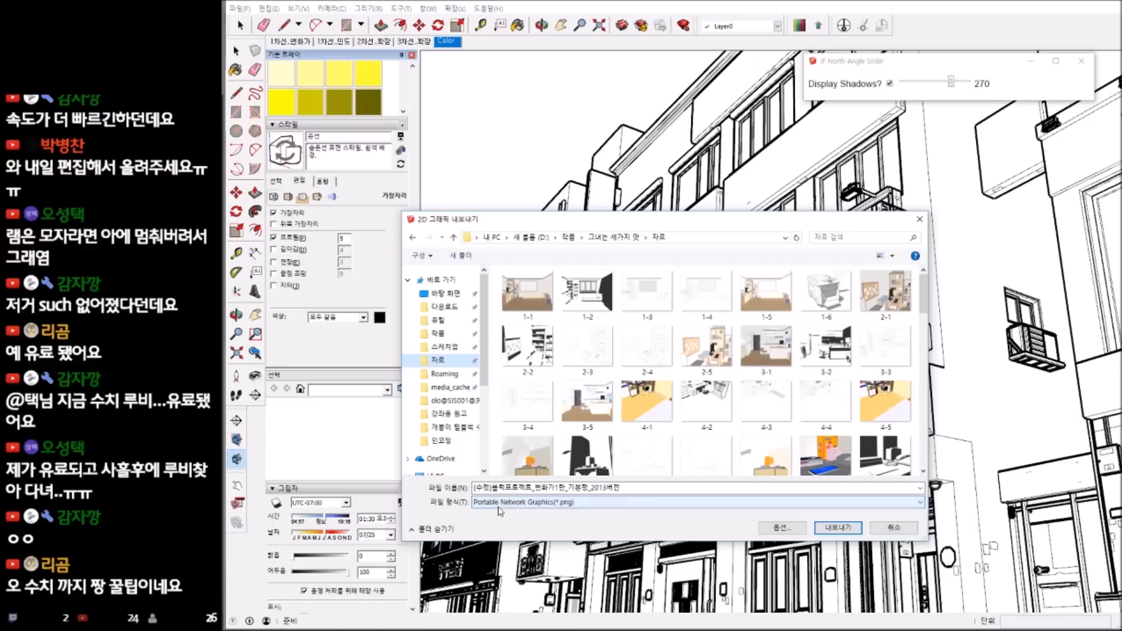
{"action": "left_click", "coordinate": [572, 504]}
{"action": "left_click", "coordinate": [572, 503]}
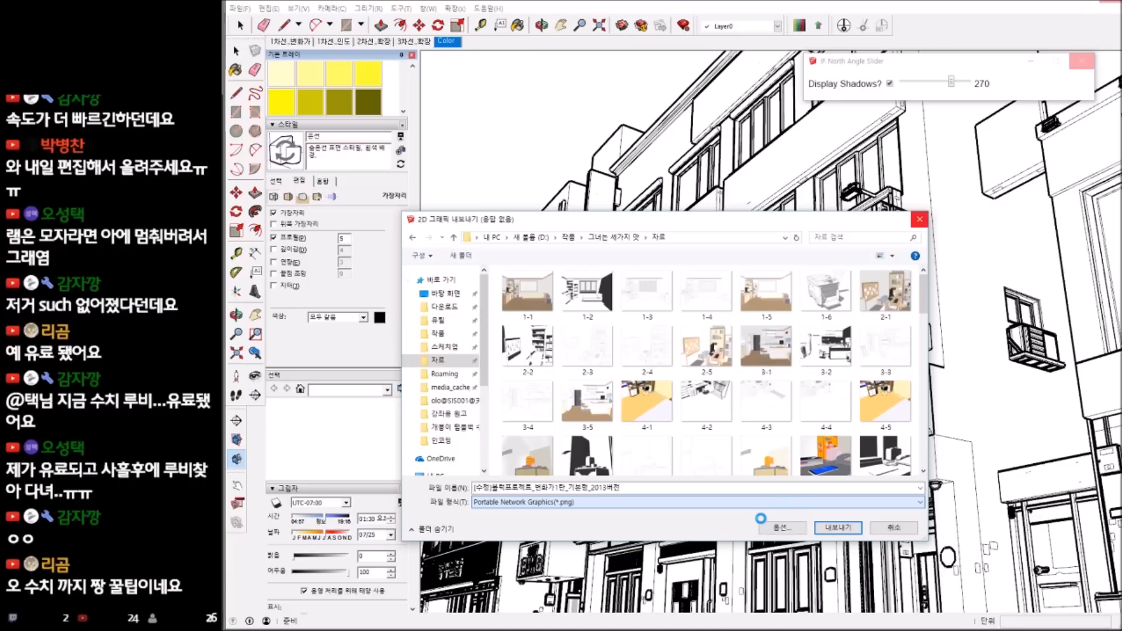
{"action": "left_click", "coordinate": [771, 527]}
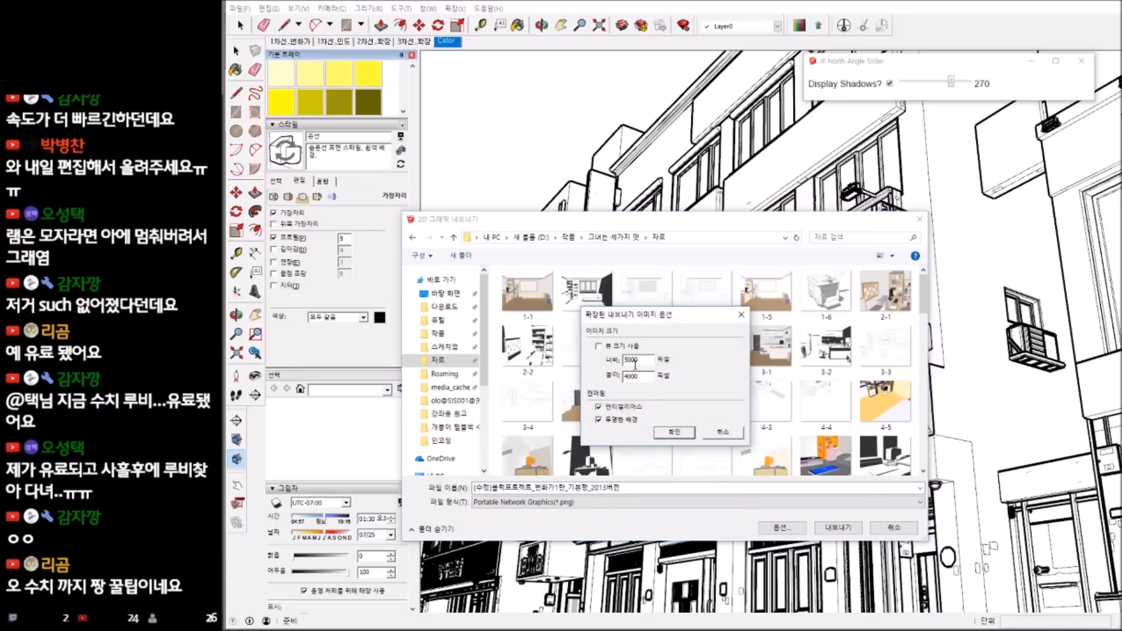
{"action": "left_click_drag", "start_coordinate": [651, 360], "coordinate": [595, 363]}
{"action": "left_click", "coordinate": [723, 435]}
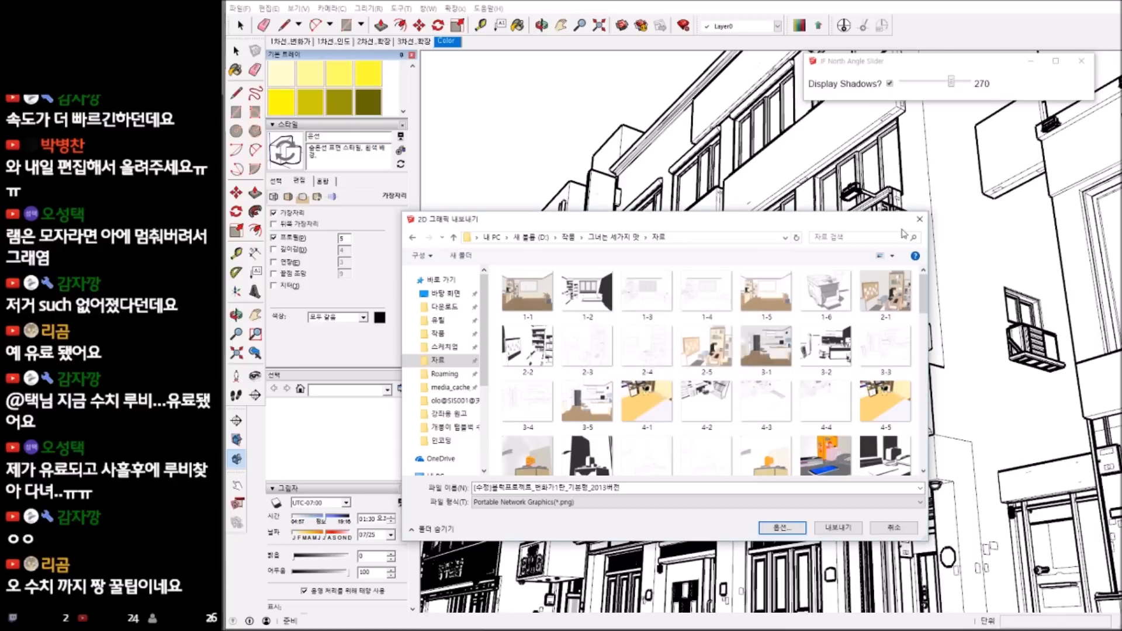
{"action": "left_click", "coordinate": [919, 219]}
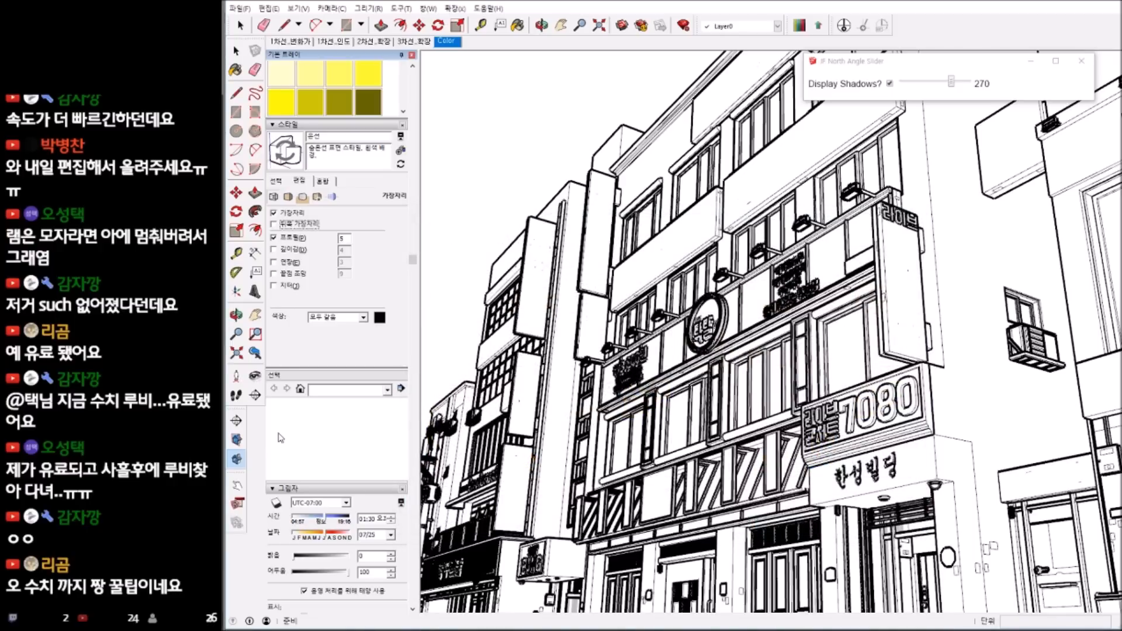
- Add a new scene for the line view, saving the style changes as a new style
{"action": "scroll", "coordinate": [374, 392], "scroll_direction": "down", "scroll_amount": 3}
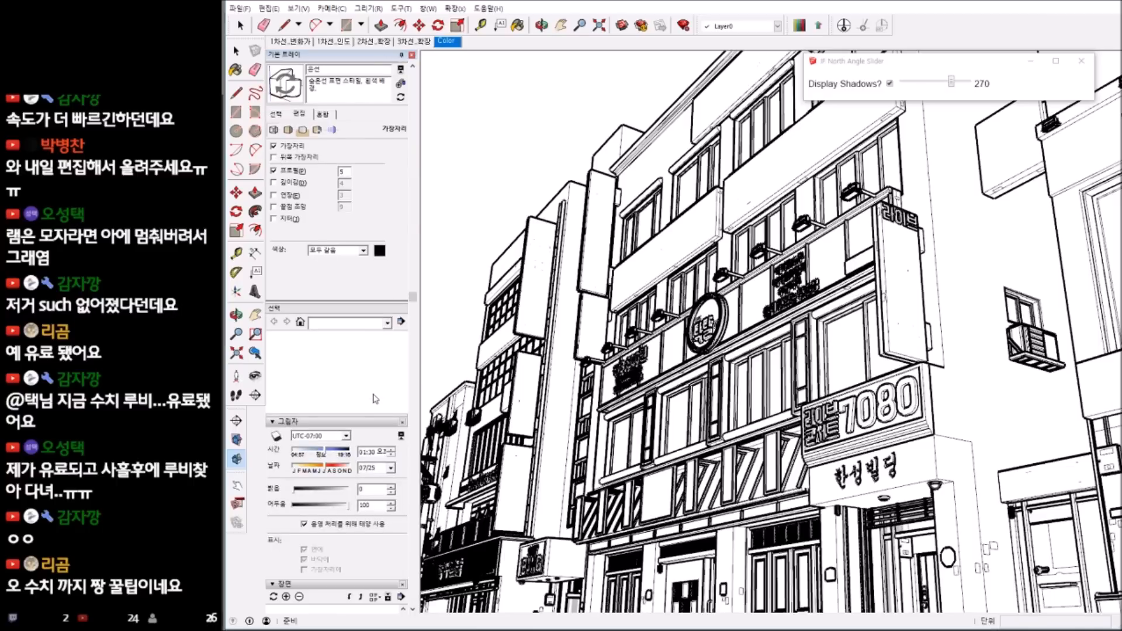
{"action": "scroll", "coordinate": [374, 461], "scroll_direction": "down", "scroll_amount": 2}
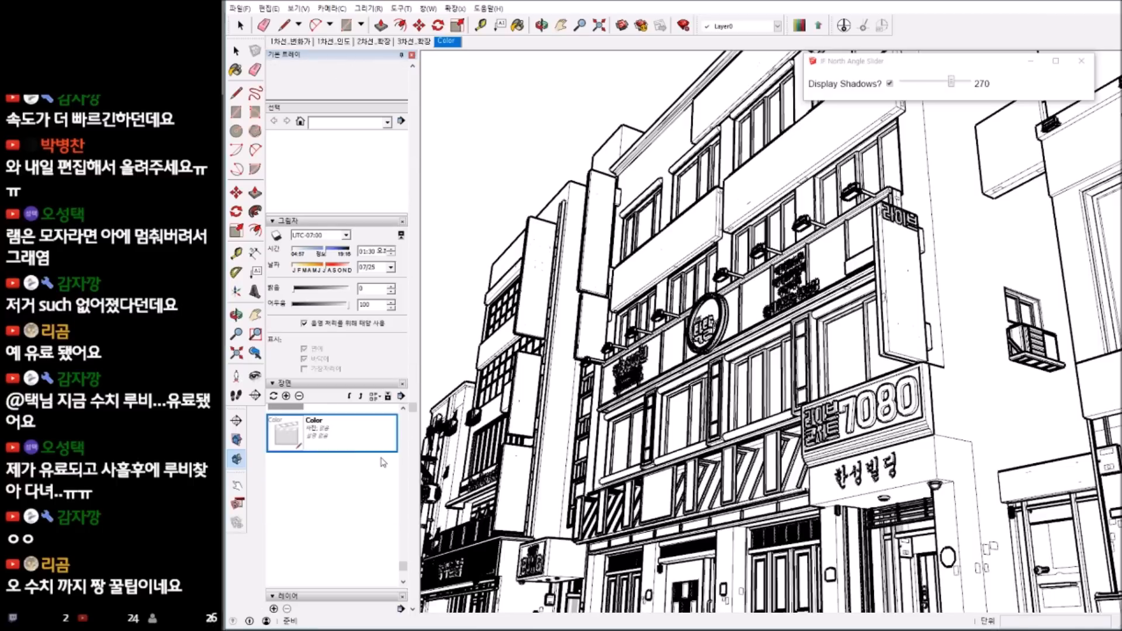
{"action": "left_click", "coordinate": [286, 397]}
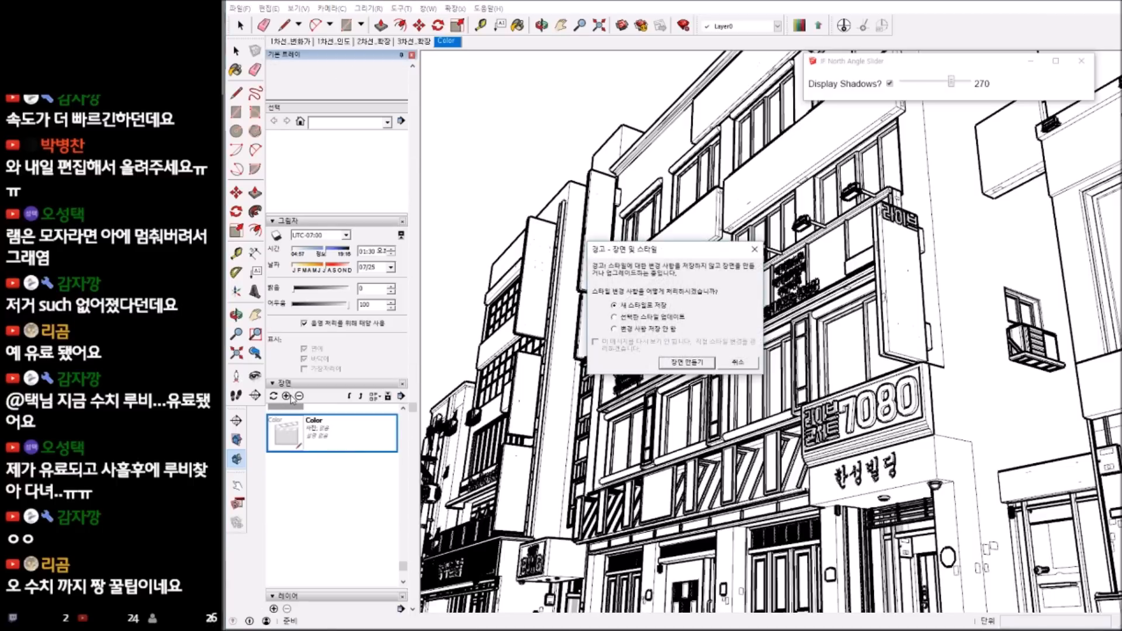
{"action": "left_click", "coordinate": [685, 363]}
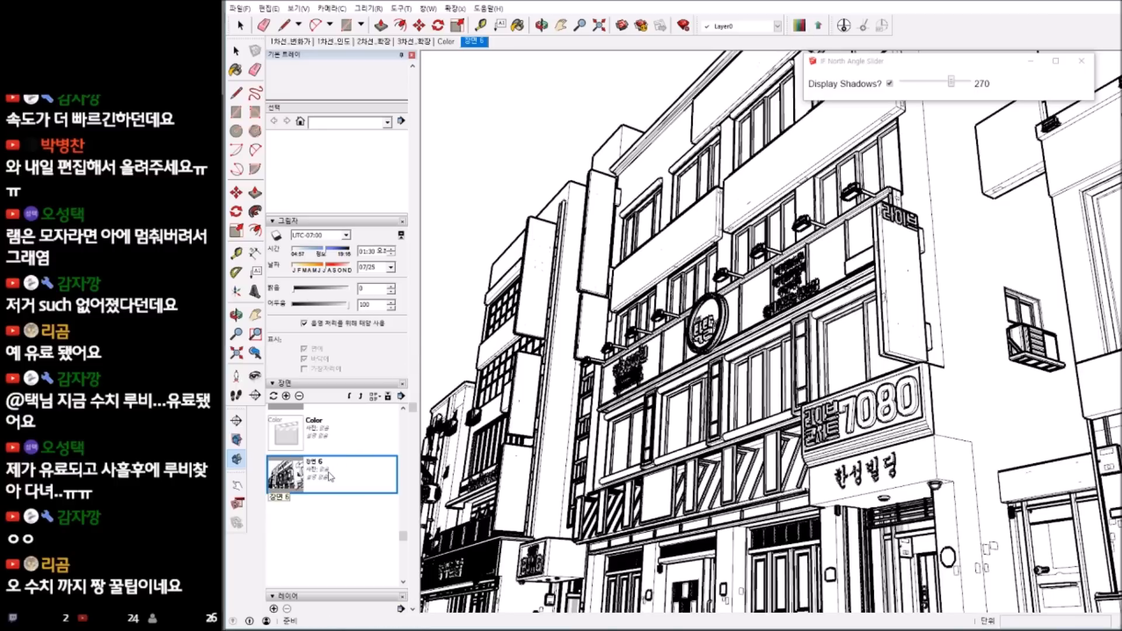
- Apply the shaded style (음영) from the default styles collection to the model
{"action": "scroll", "coordinate": [363, 309], "scroll_direction": "up", "scroll_amount": 2}
{"action": "scroll", "coordinate": [363, 310], "scroll_direction": "up", "scroll_amount": 6}
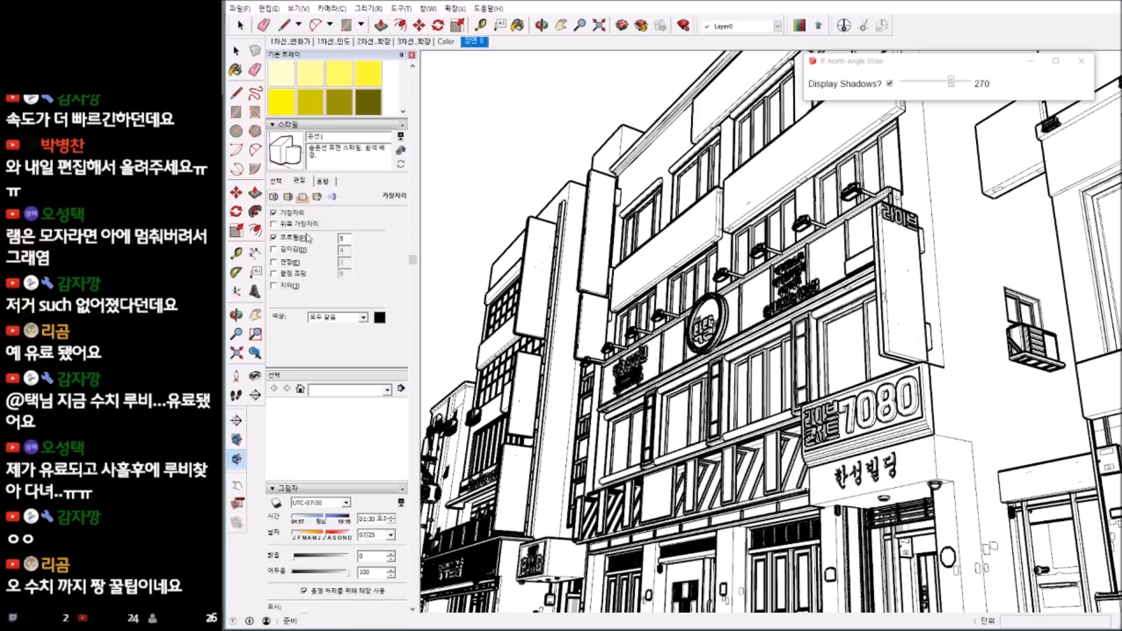
{"action": "scroll", "coordinate": [308, 218], "scroll_direction": "up", "scroll_amount": 4}
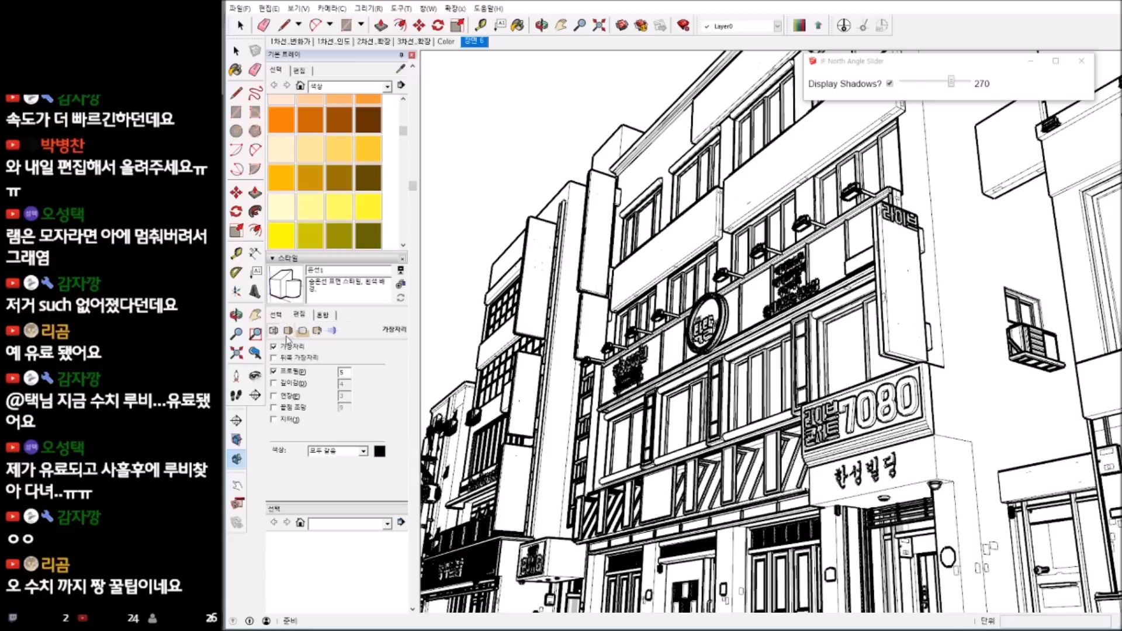
{"action": "left_click", "coordinate": [276, 316]}
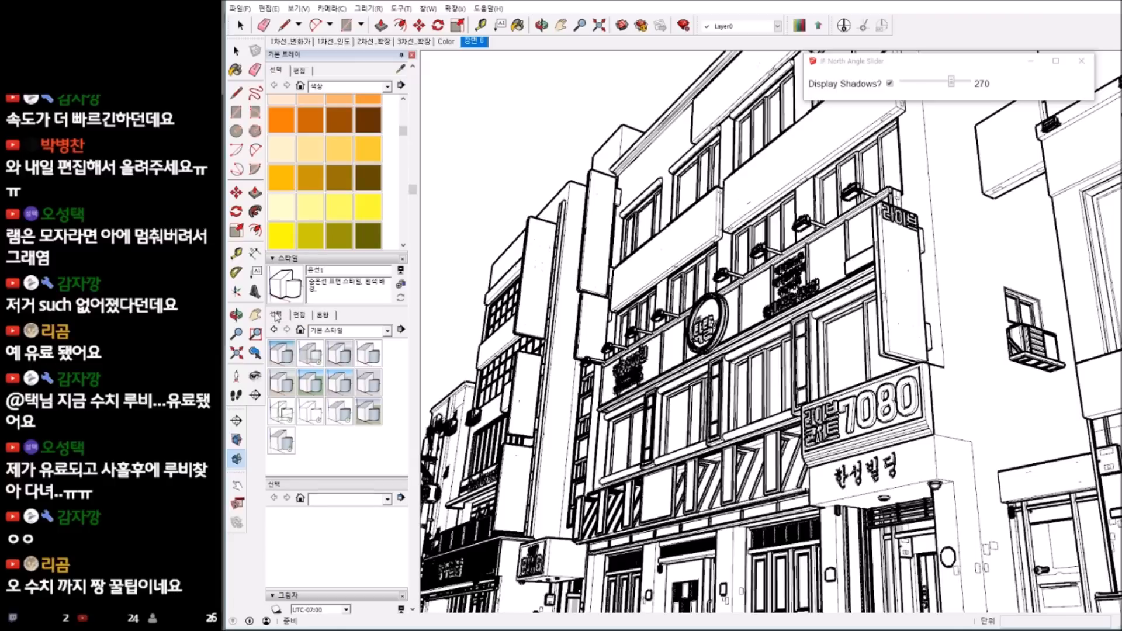
{"action": "left_click", "coordinate": [346, 414]}
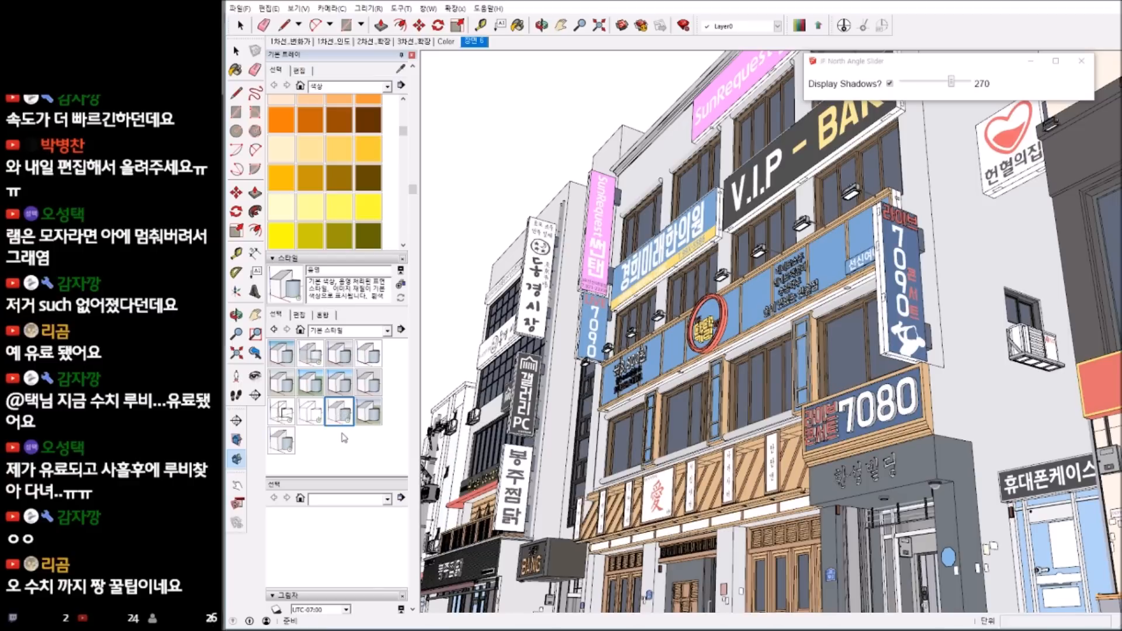
- Try light 52 and dark 75 in the shadow settings, restoring light to 0 and dark to 100
{"action": "scroll", "coordinate": [343, 454], "scroll_direction": "down", "scroll_amount": 2}
{"action": "scroll", "coordinate": [343, 453], "scroll_direction": "down", "scroll_amount": 2}
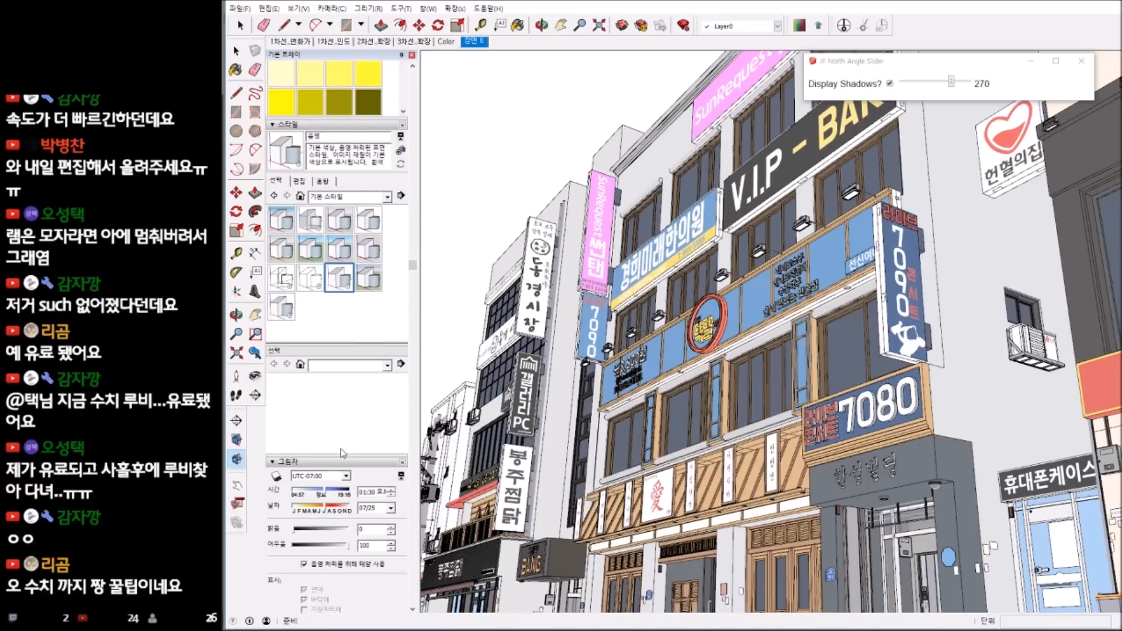
{"action": "left_click", "coordinate": [308, 530]}
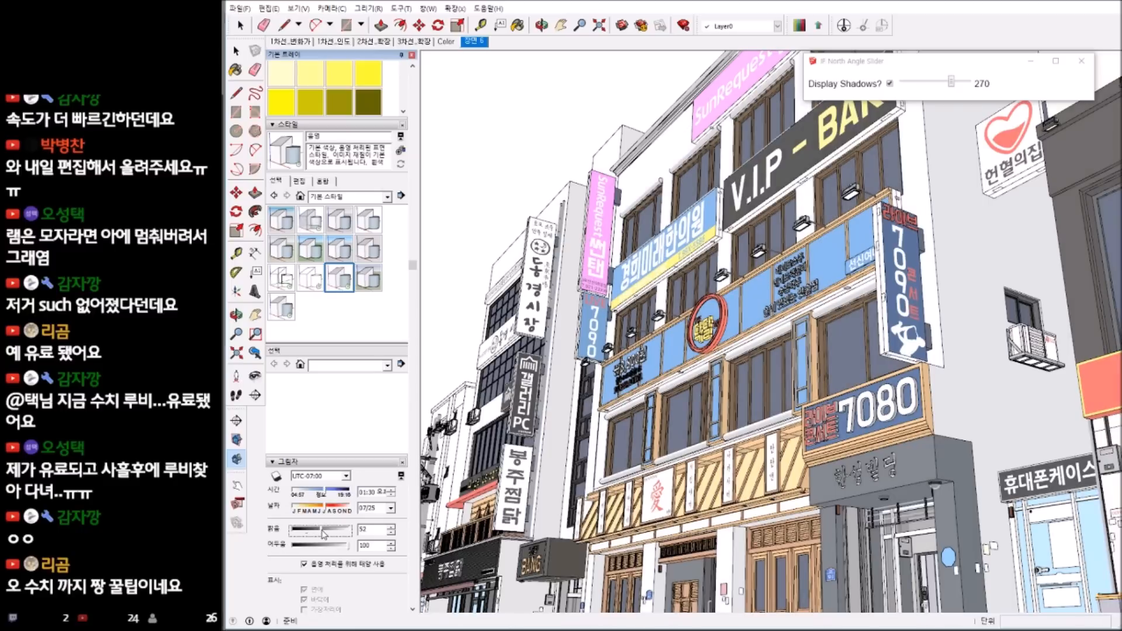
{"action": "left_click_drag", "start_coordinate": [313, 530], "coordinate": [261, 528]}
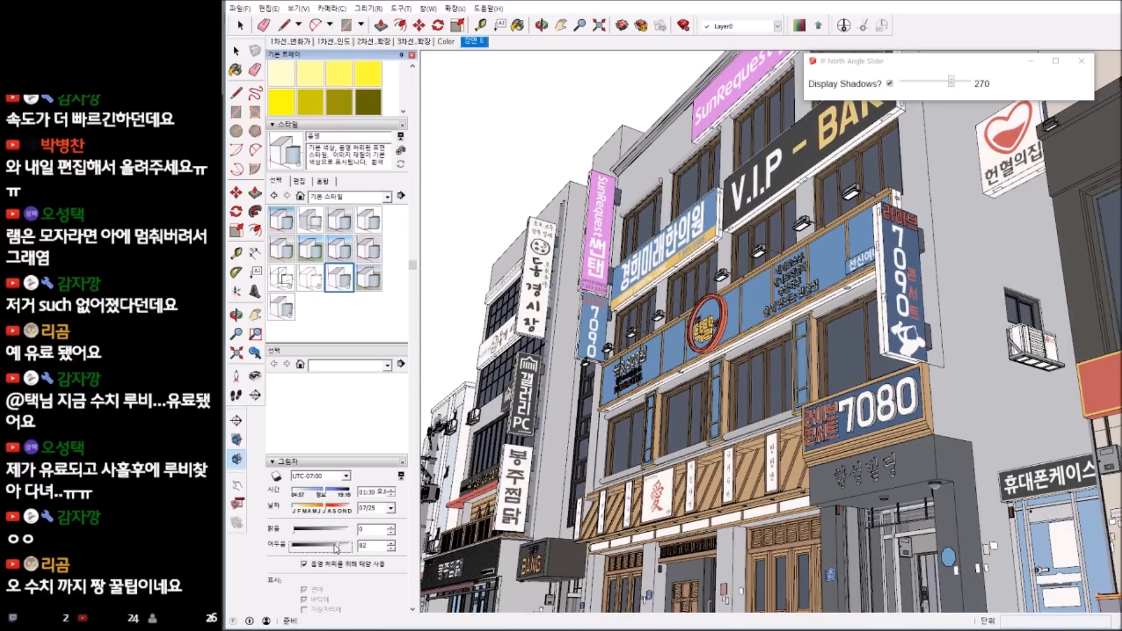
{"action": "left_click", "coordinate": [336, 547]}
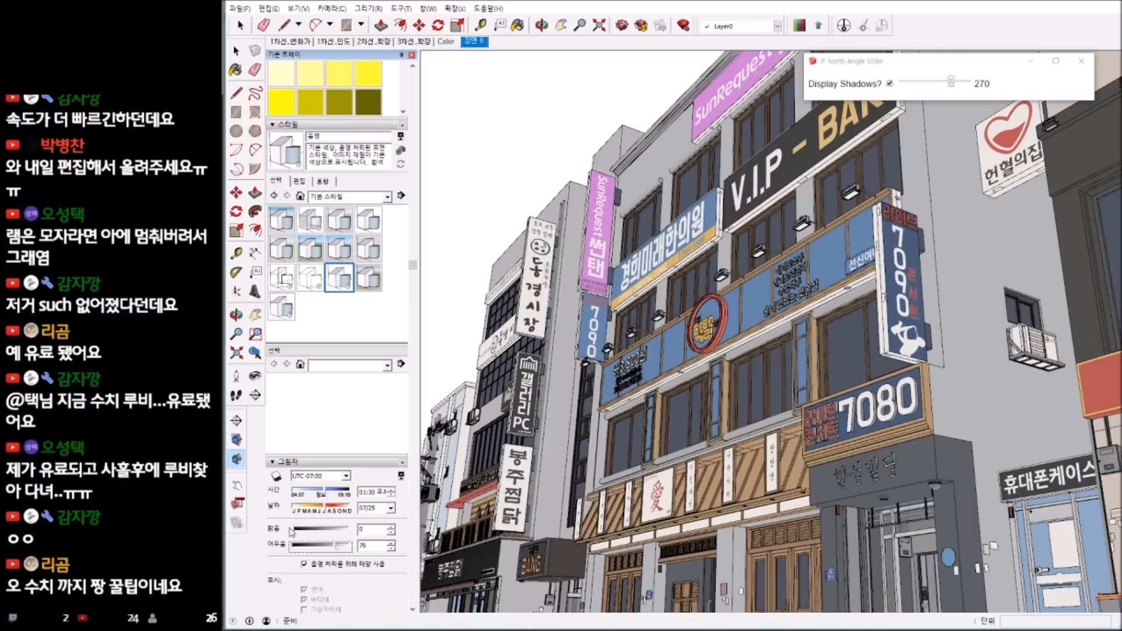
{"action": "left_click", "coordinate": [336, 550]}
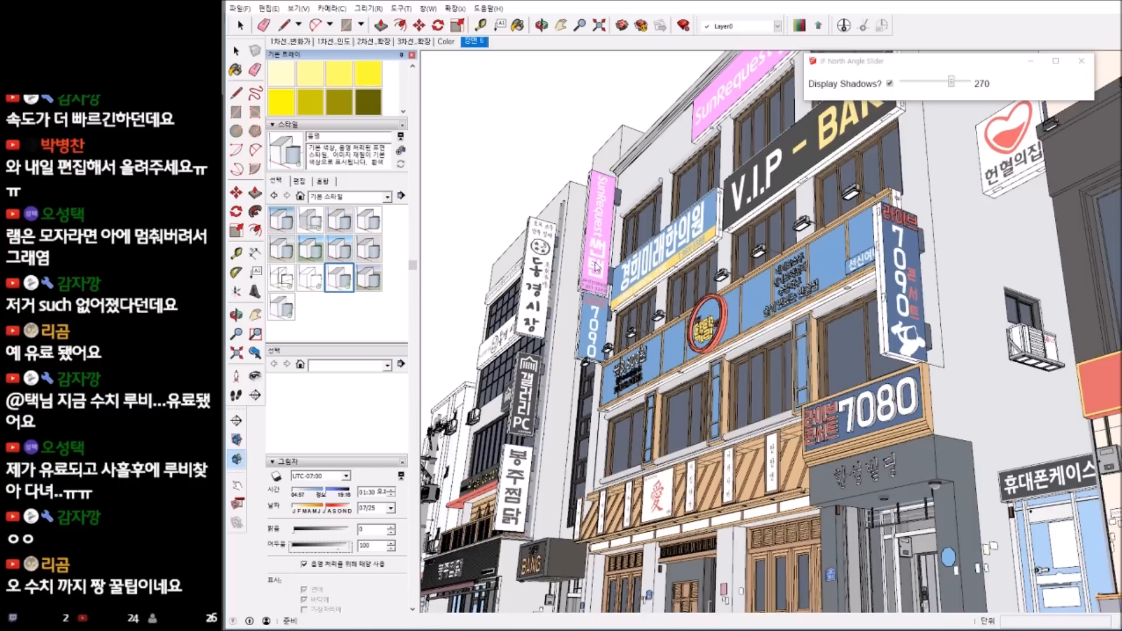
- Turn off edges in the shaded style (음영) and add a new scene, saving the change as a new style
{"action": "left_click", "coordinate": [301, 182]}
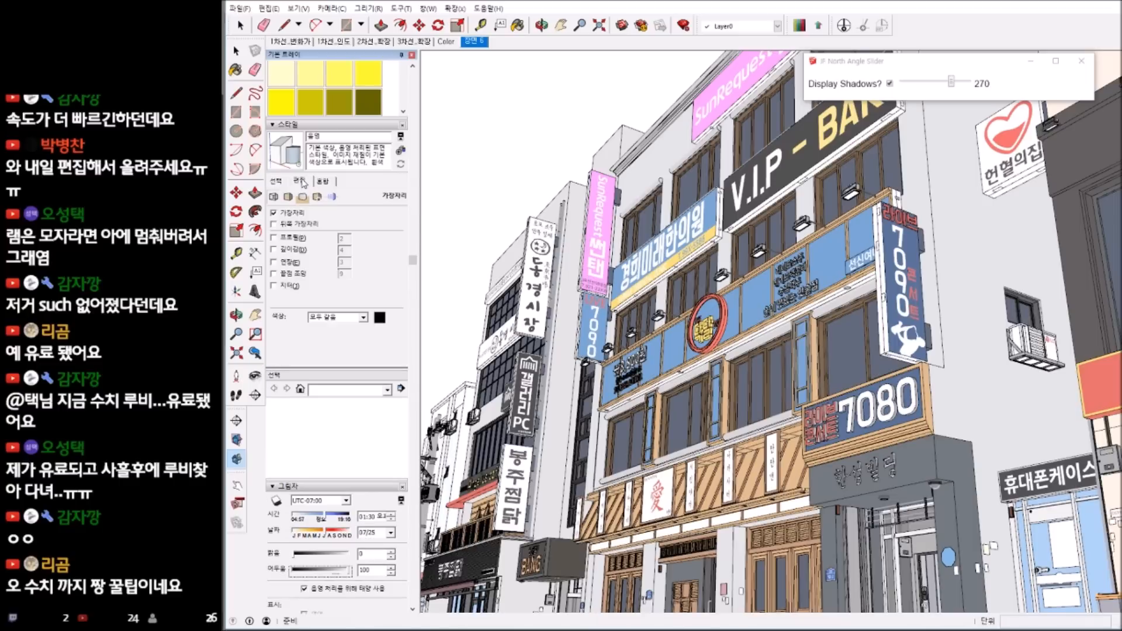
{"action": "left_click", "coordinate": [274, 214]}
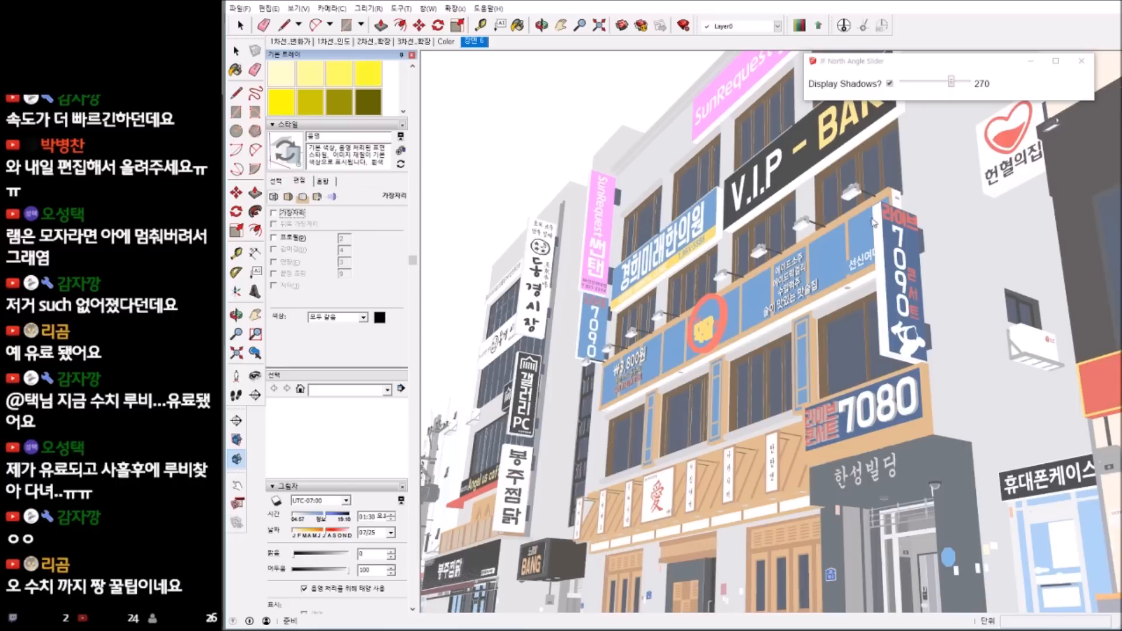
{"action": "scroll", "coordinate": [266, 459], "scroll_direction": "down", "scroll_amount": 3}
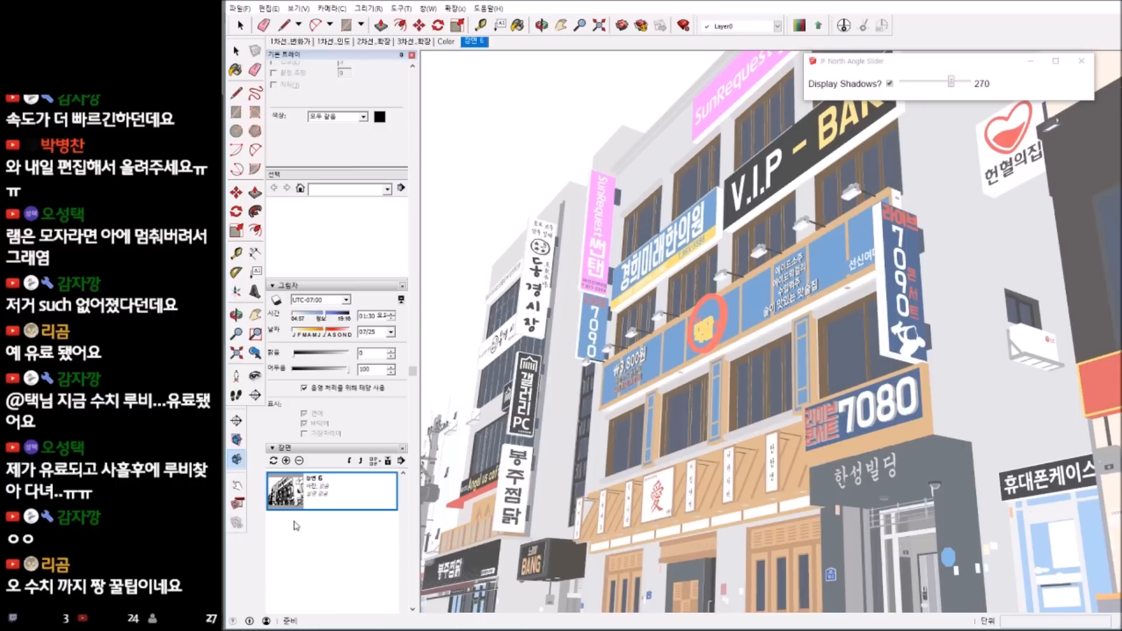
{"action": "left_click", "coordinate": [286, 461]}
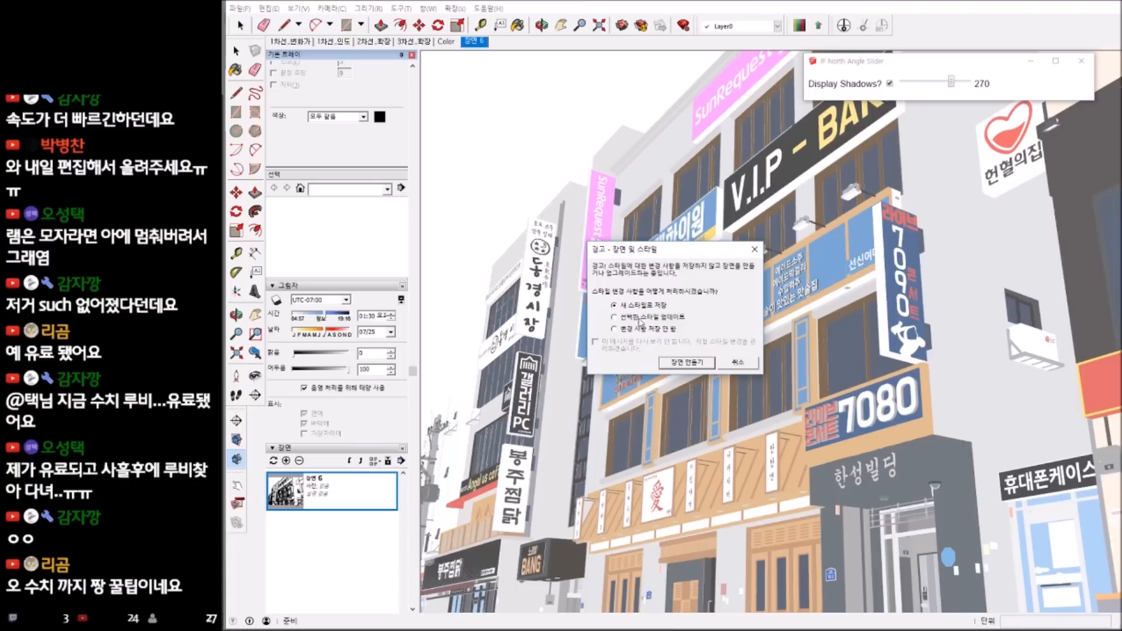
{"action": "left_click", "coordinate": [688, 362]}
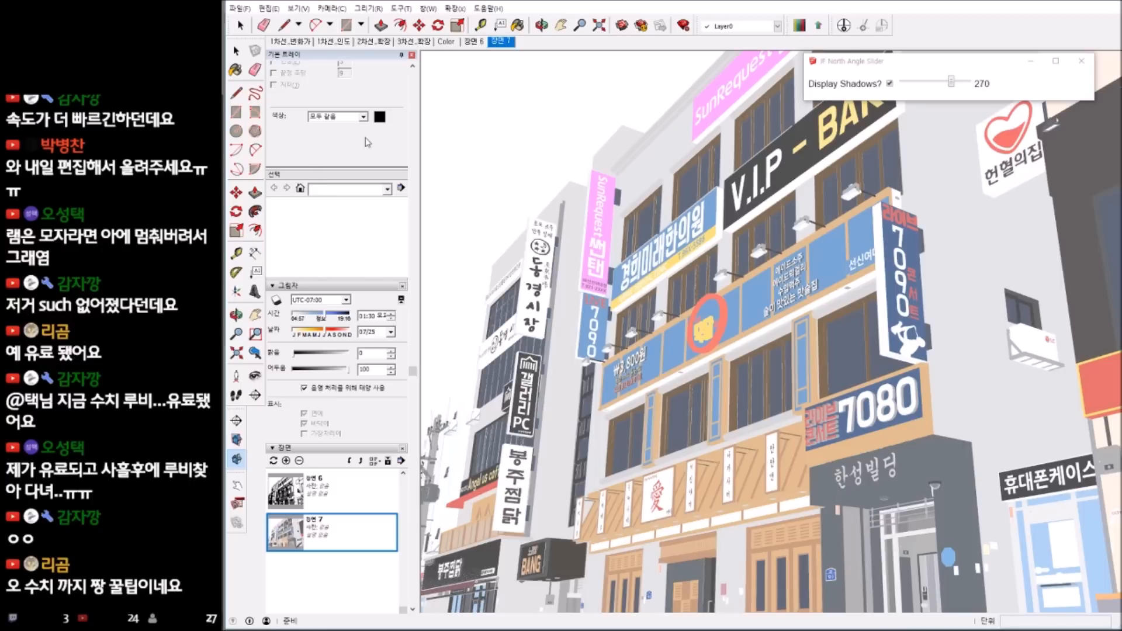
- Apply the shaded-with-textures style from the default styles collection and turn off its edges
{"action": "scroll", "coordinate": [360, 285], "scroll_direction": "up", "scroll_amount": 3}
{"action": "scroll", "coordinate": [361, 267], "scroll_direction": "down", "scroll_amount": 5}
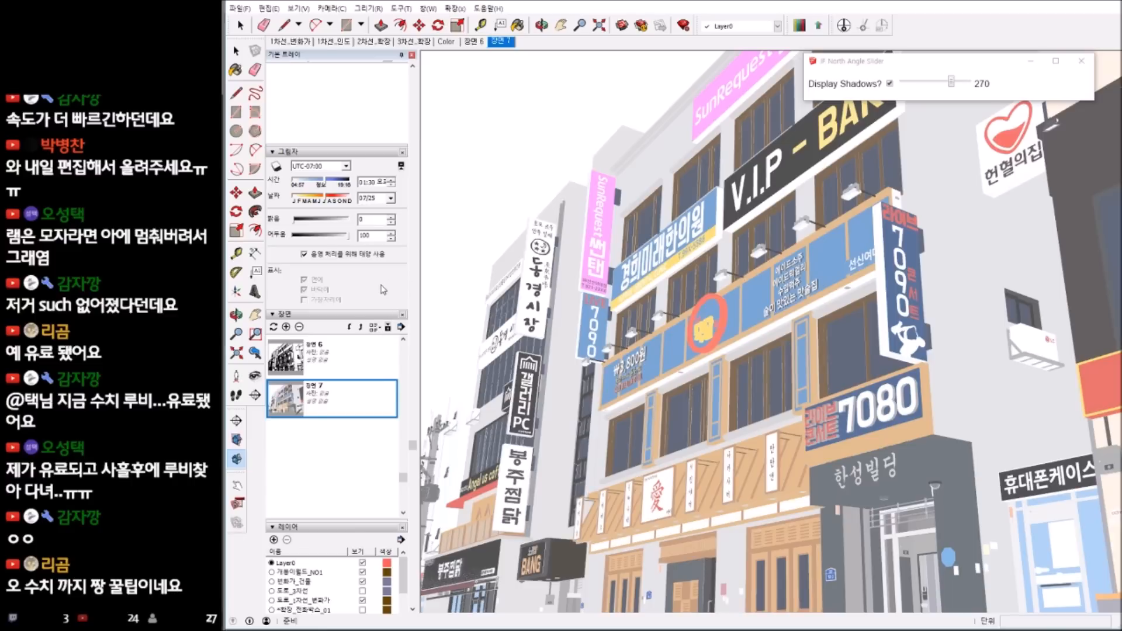
{"action": "scroll", "coordinate": [383, 289], "scroll_direction": "up", "scroll_amount": 6}
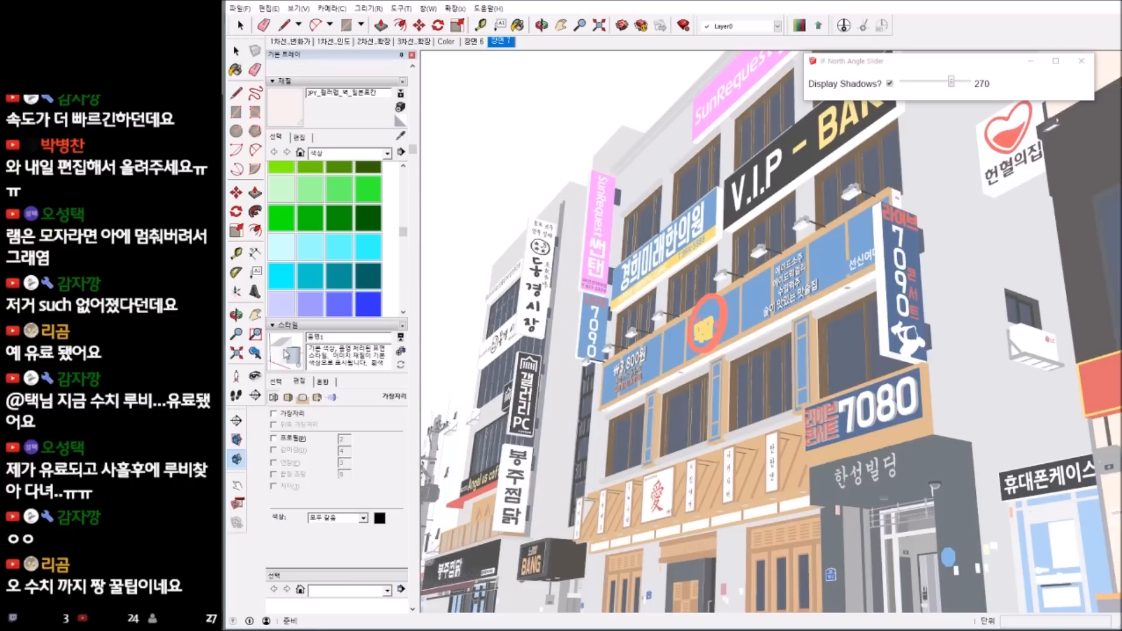
{"action": "scroll", "coordinate": [307, 278], "scroll_direction": "up", "scroll_amount": 3}
{"action": "left_click", "coordinate": [285, 381]}
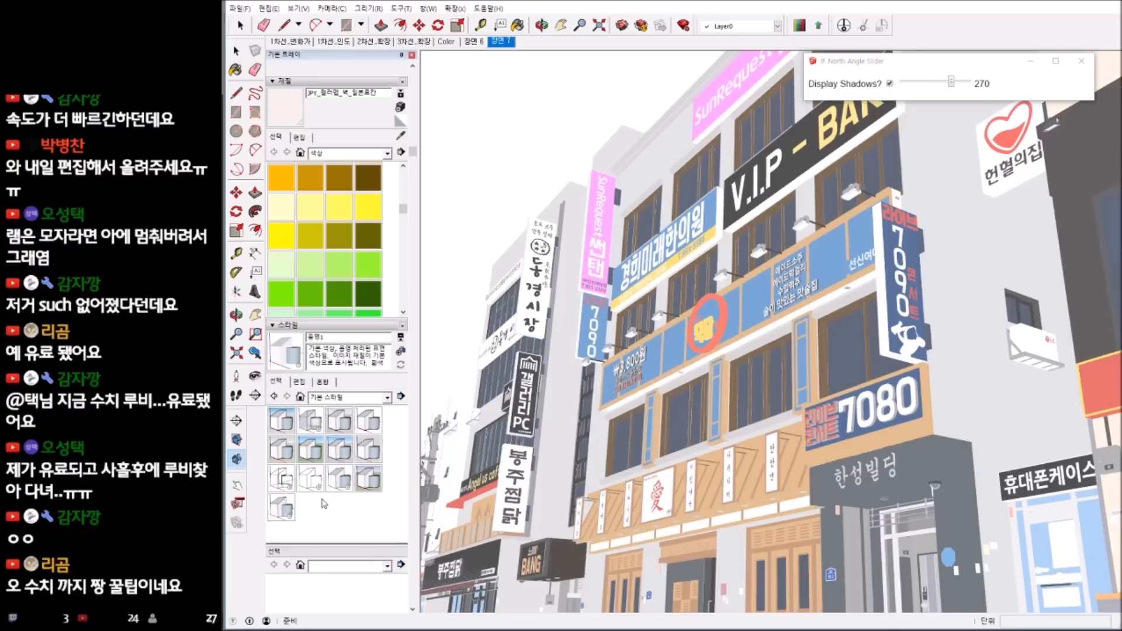
{"action": "left_click", "coordinate": [287, 510]}
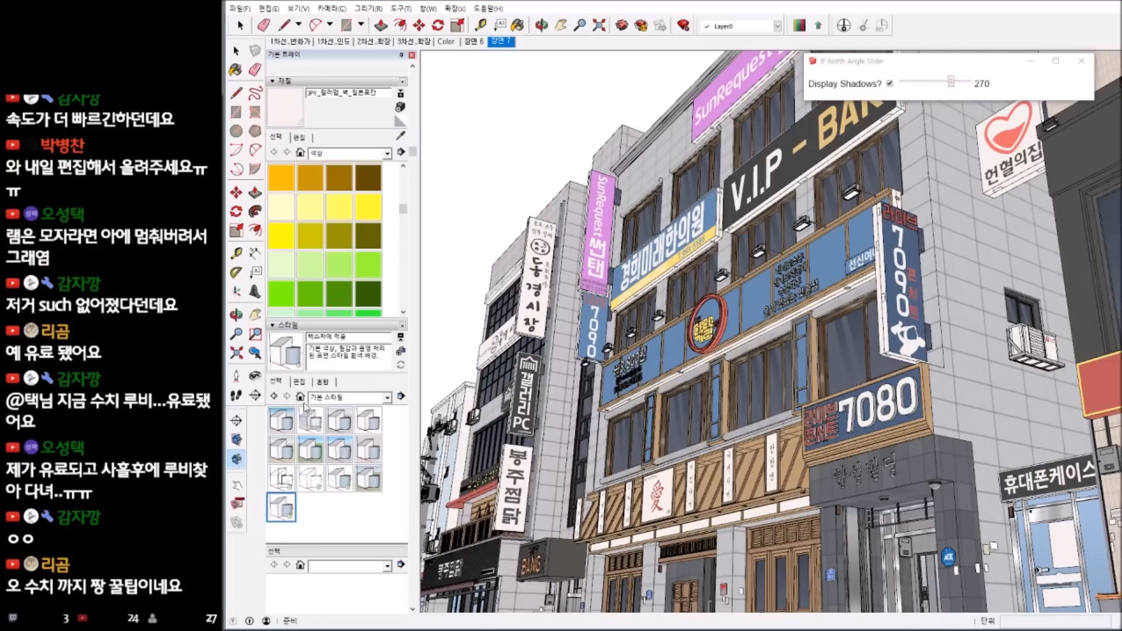
{"action": "left_click", "coordinate": [299, 386]}
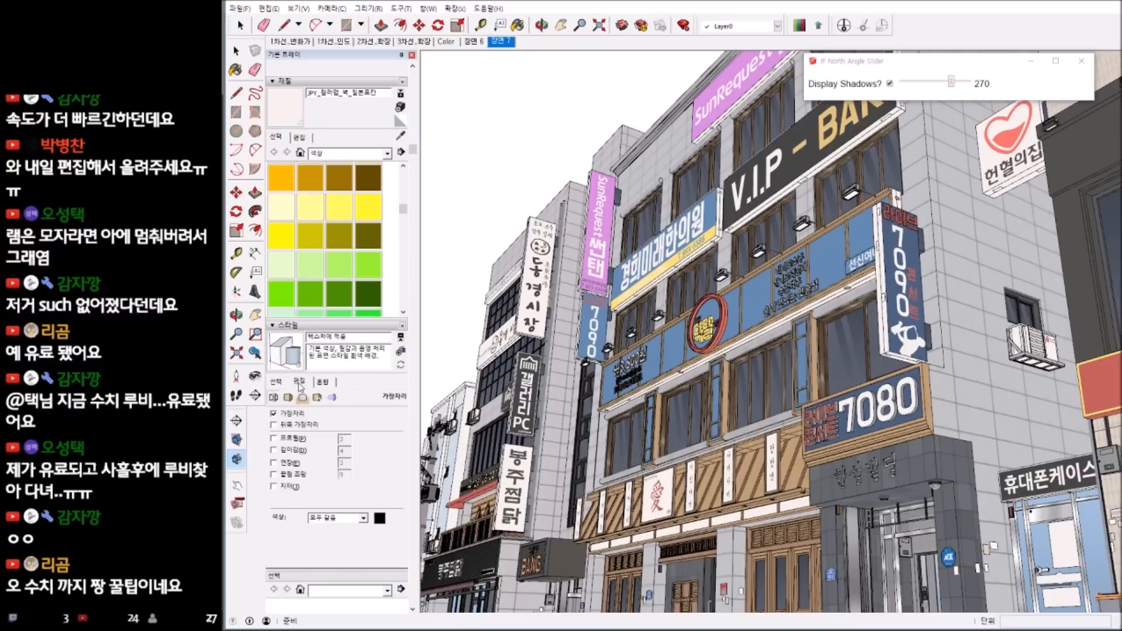
{"action": "left_click", "coordinate": [273, 414]}
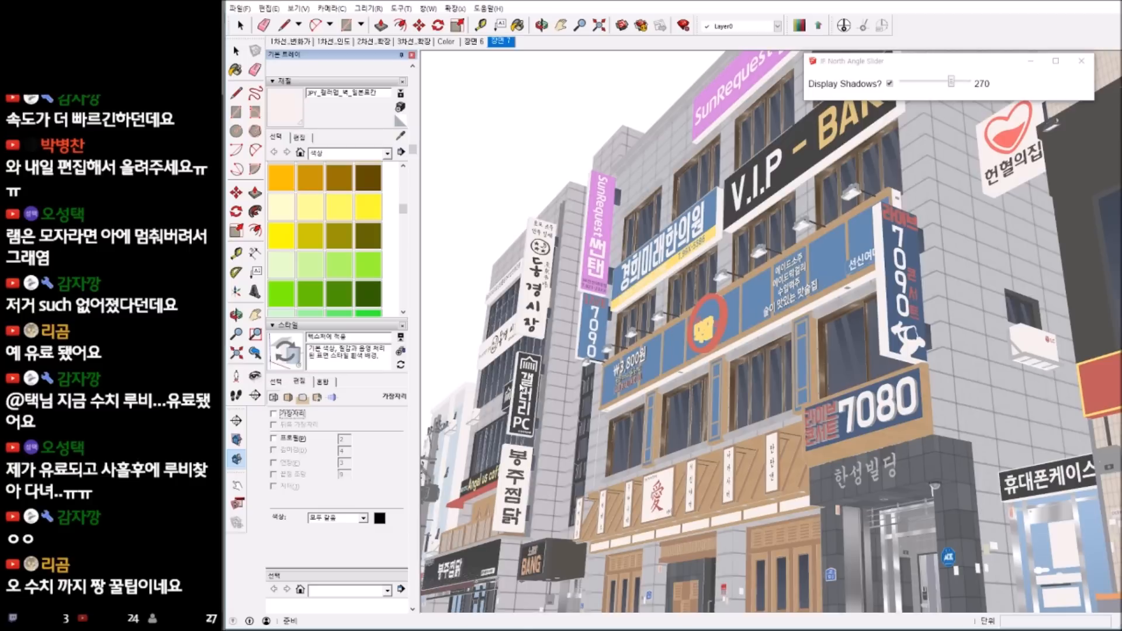
- Add a new scene for the edgeless textured view, saving the style changes as a new style
{"action": "scroll", "coordinate": [278, 529], "scroll_direction": "down", "scroll_amount": 6}
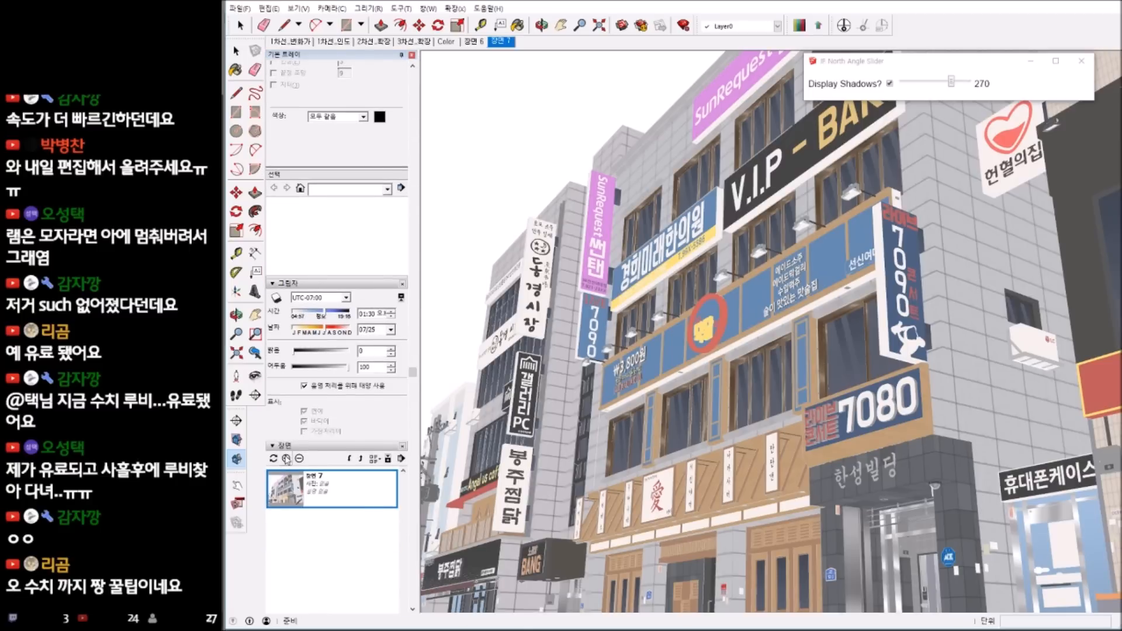
{"action": "scroll", "coordinate": [286, 459], "scroll_direction": "up", "scroll_amount": 2}
{"action": "scroll", "coordinate": [286, 458], "scroll_direction": "up", "scroll_amount": 2}
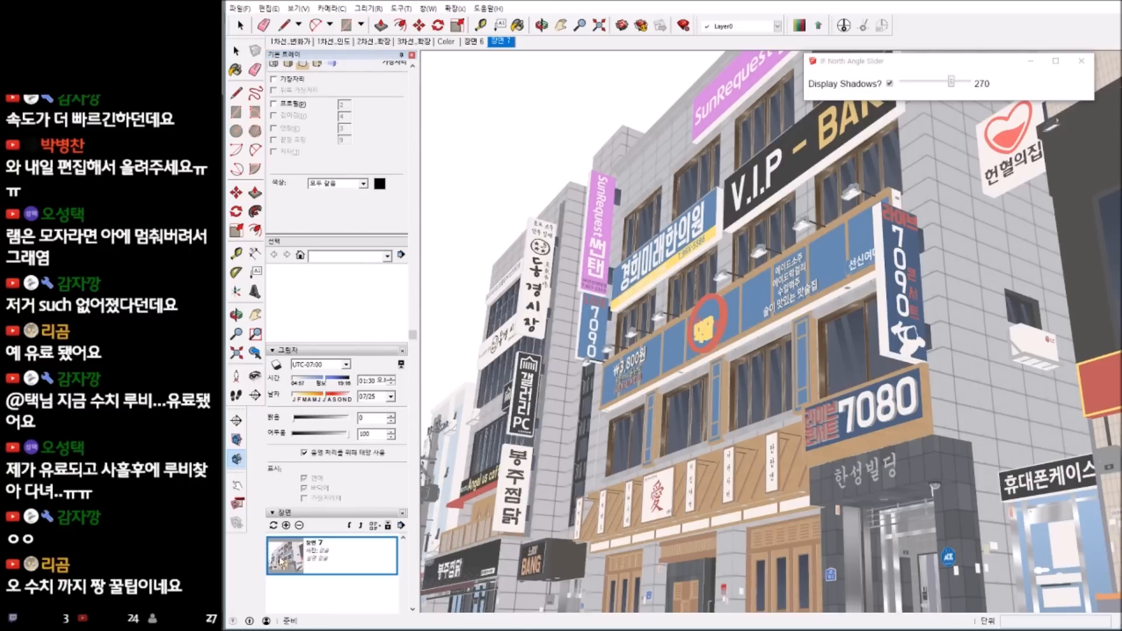
{"action": "scroll", "coordinate": [278, 547], "scroll_direction": "down", "scroll_amount": 3}
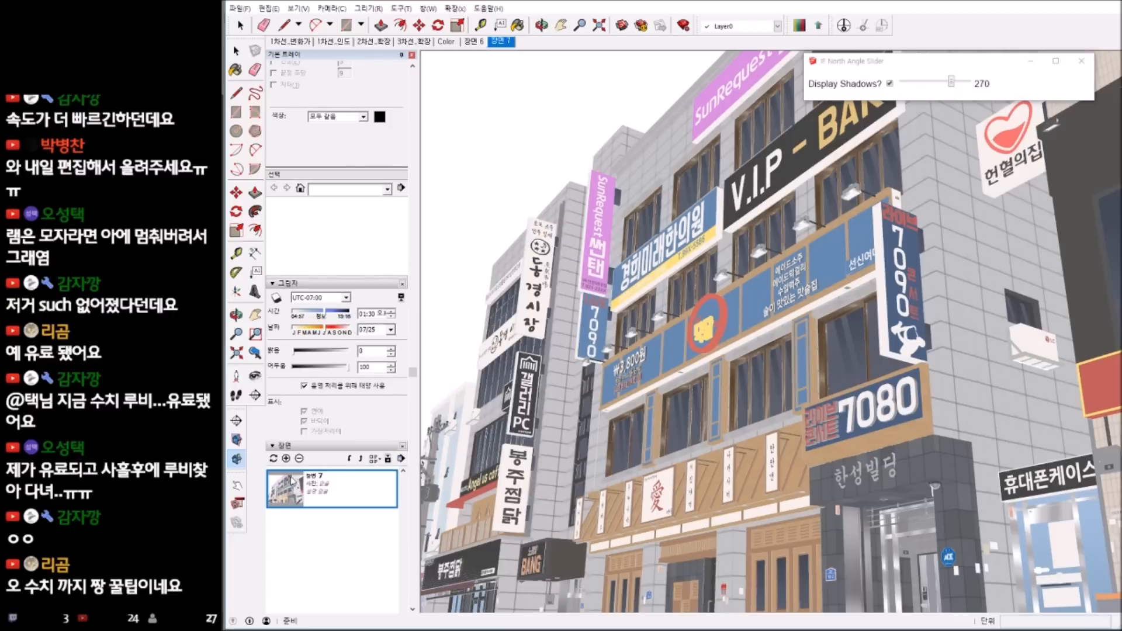
{"action": "left_click", "coordinate": [286, 458]}
{"action": "left_click", "coordinate": [687, 363]}
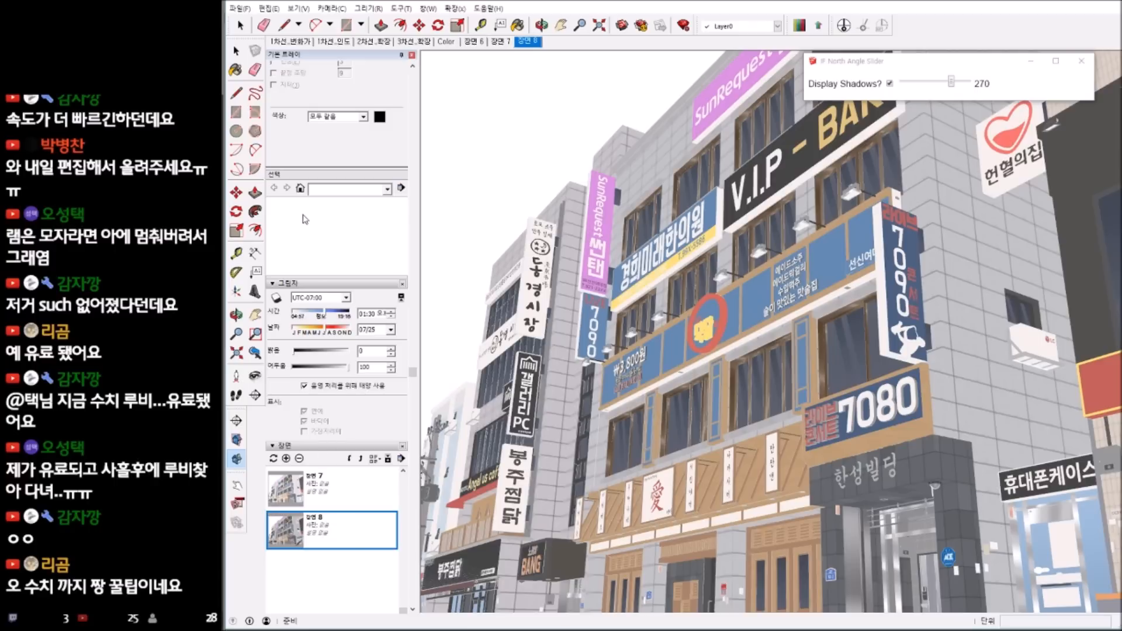
- Apply the hidden line style (은선) from the default styles and turn on shadows with light and dark both at 48
{"action": "scroll", "coordinate": [305, 218], "scroll_direction": "up", "scroll_amount": 5}
{"action": "scroll", "coordinate": [324, 394], "scroll_direction": "up", "scroll_amount": 1}
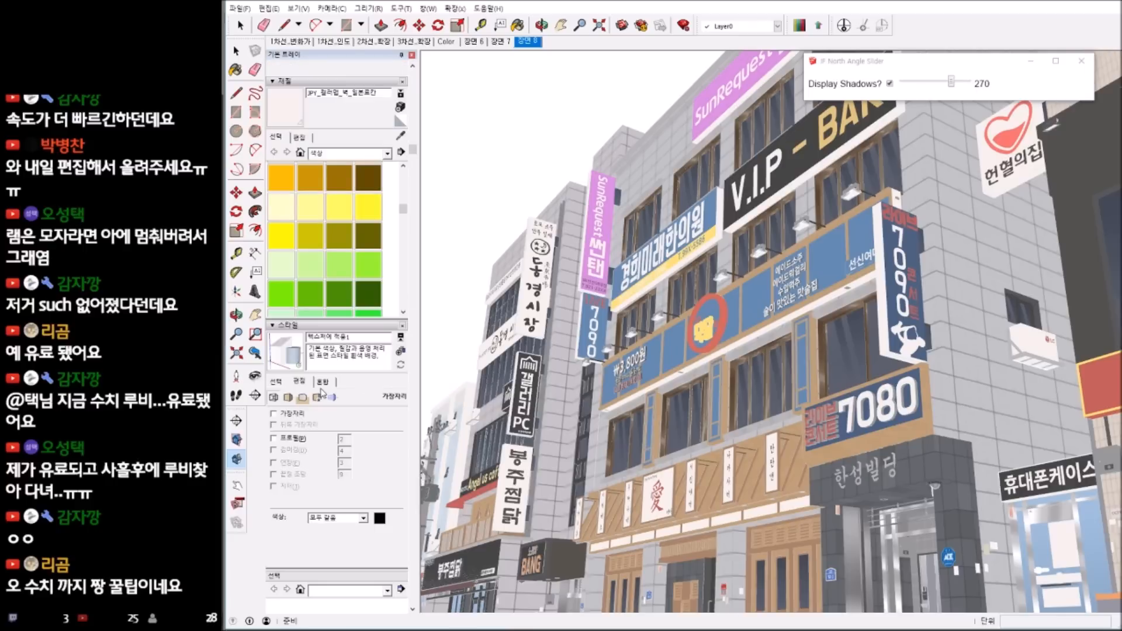
{"action": "left_click", "coordinate": [277, 385]}
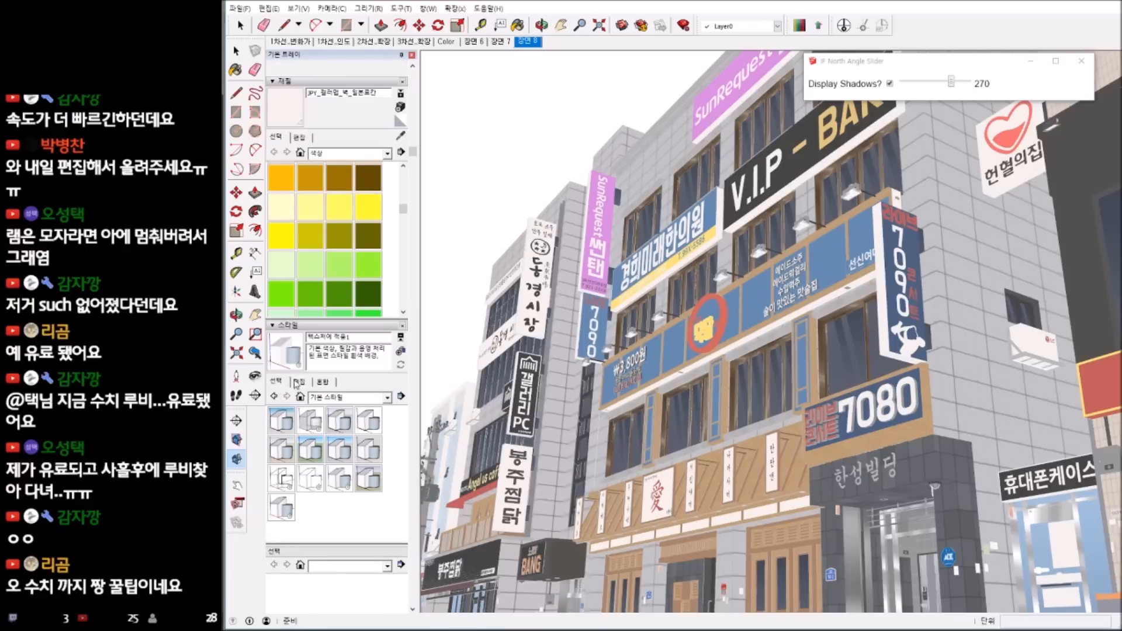
{"action": "left_click", "coordinate": [310, 480]}
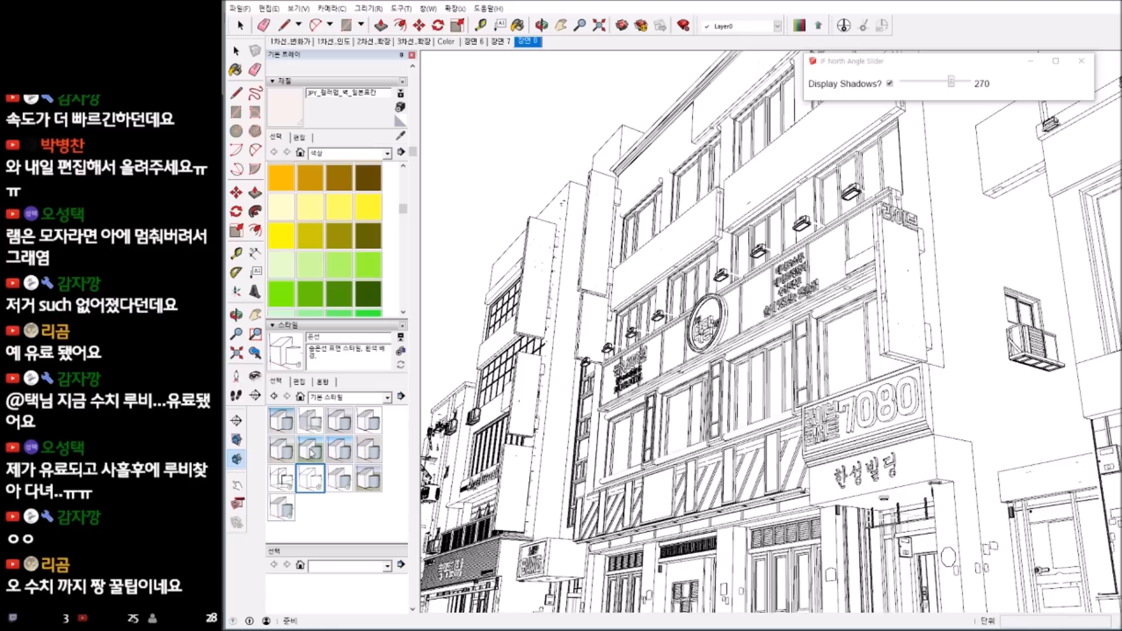
{"action": "scroll", "coordinate": [279, 452], "scroll_direction": "down", "scroll_amount": 4}
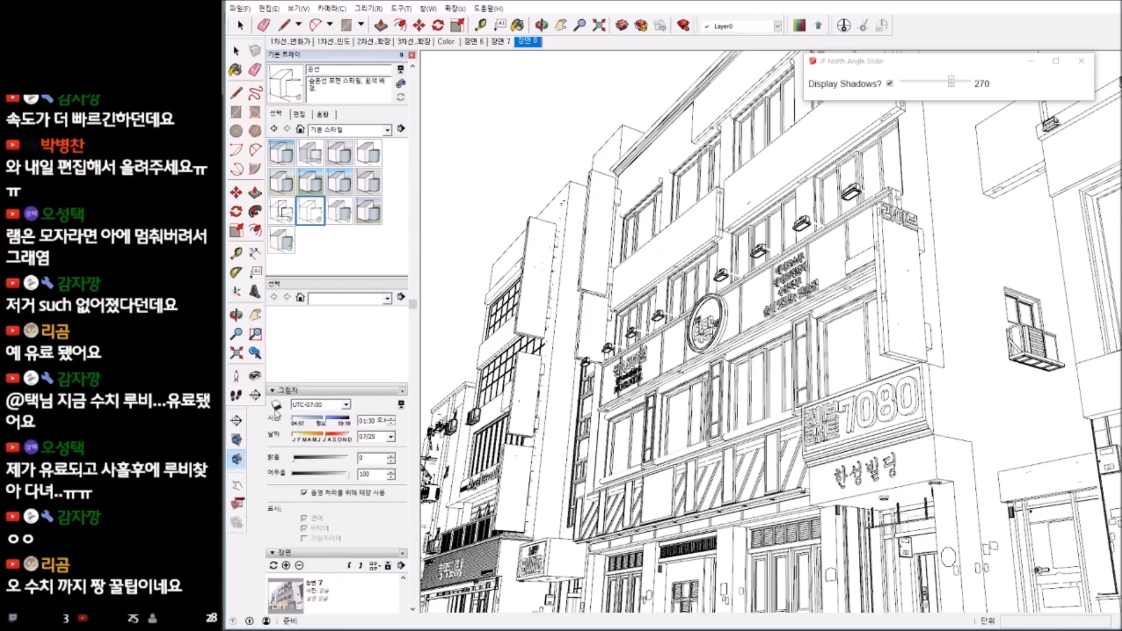
{"action": "left_click", "coordinate": [283, 242]}
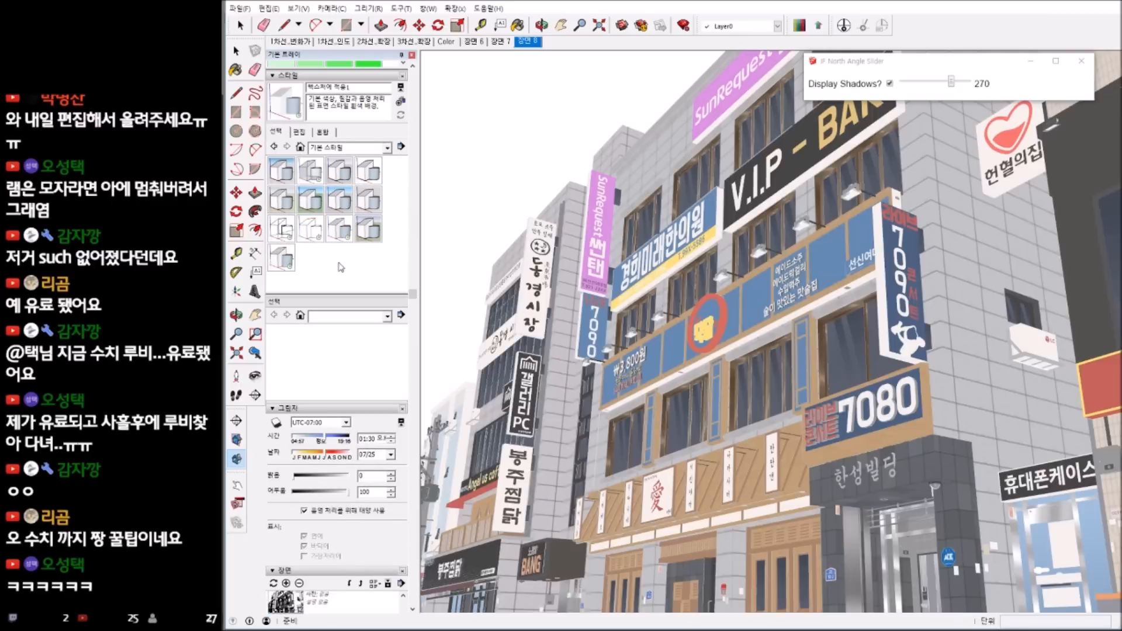
{"action": "left_click", "coordinate": [316, 234]}
{"action": "scroll", "coordinate": [321, 263], "scroll_direction": "down", "scroll_amount": 3}
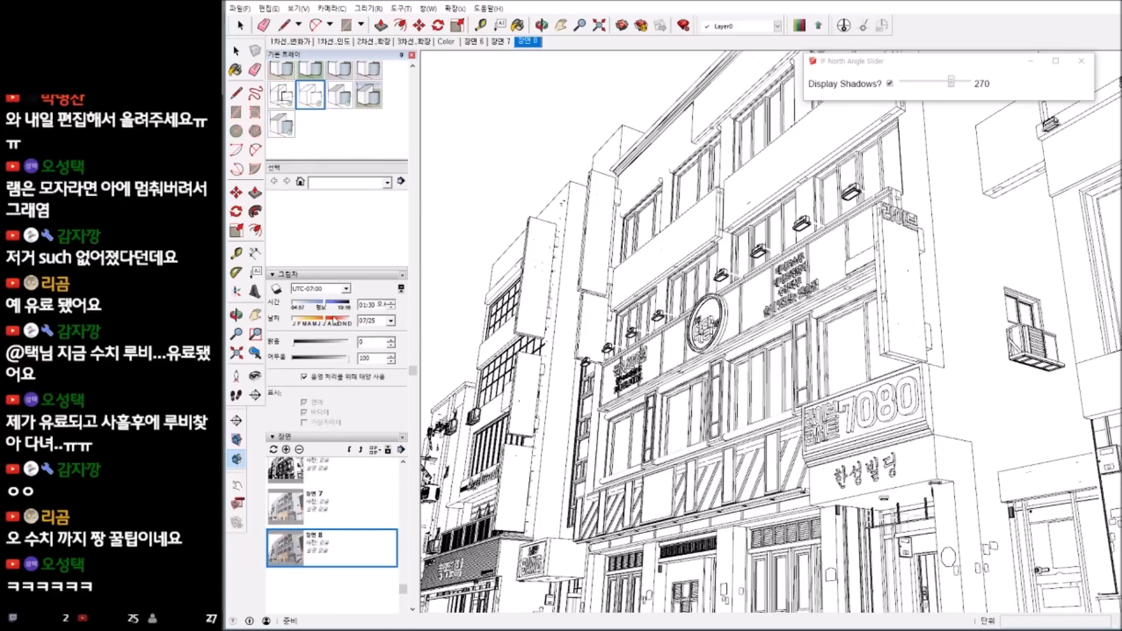
{"action": "left_click", "coordinate": [277, 289]}
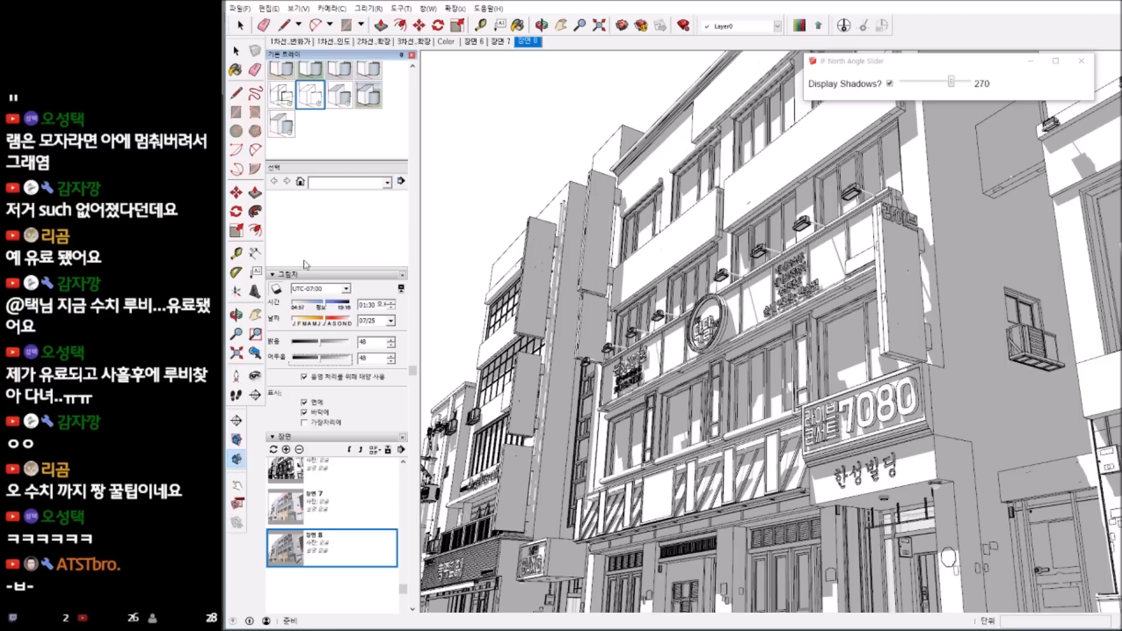
- Turn off edges in the hidden line style and add a shadow-only scene, saving the change as a new style
{"action": "scroll", "coordinate": [315, 223], "scroll_direction": "up", "scroll_amount": 3}
{"action": "left_click", "coordinate": [306, 135]}
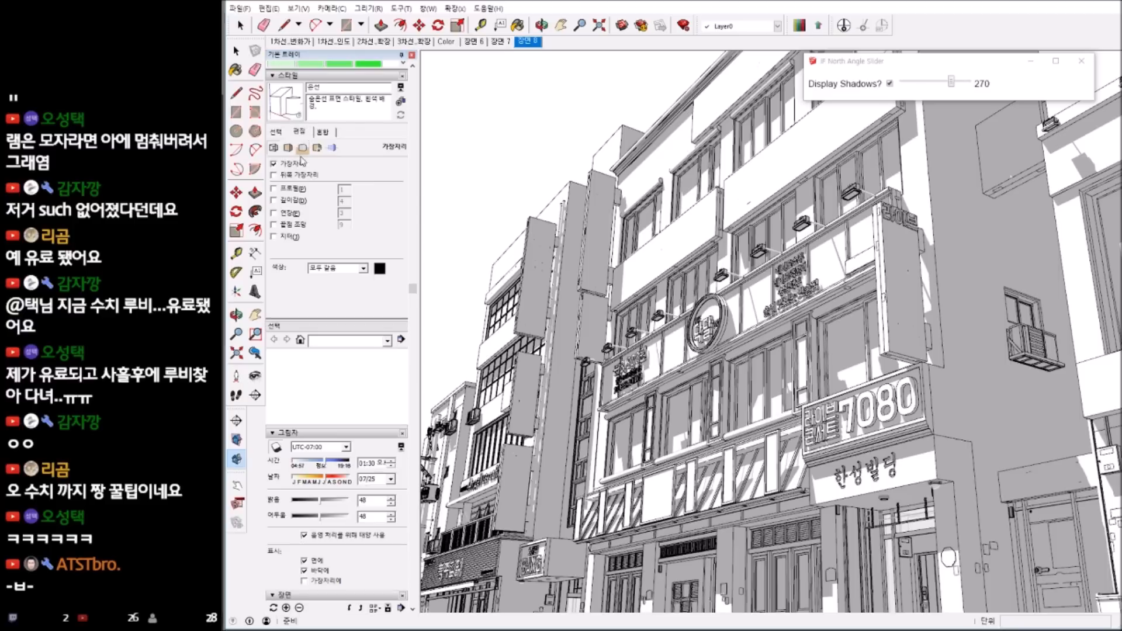
{"action": "left_click", "coordinate": [273, 164]}
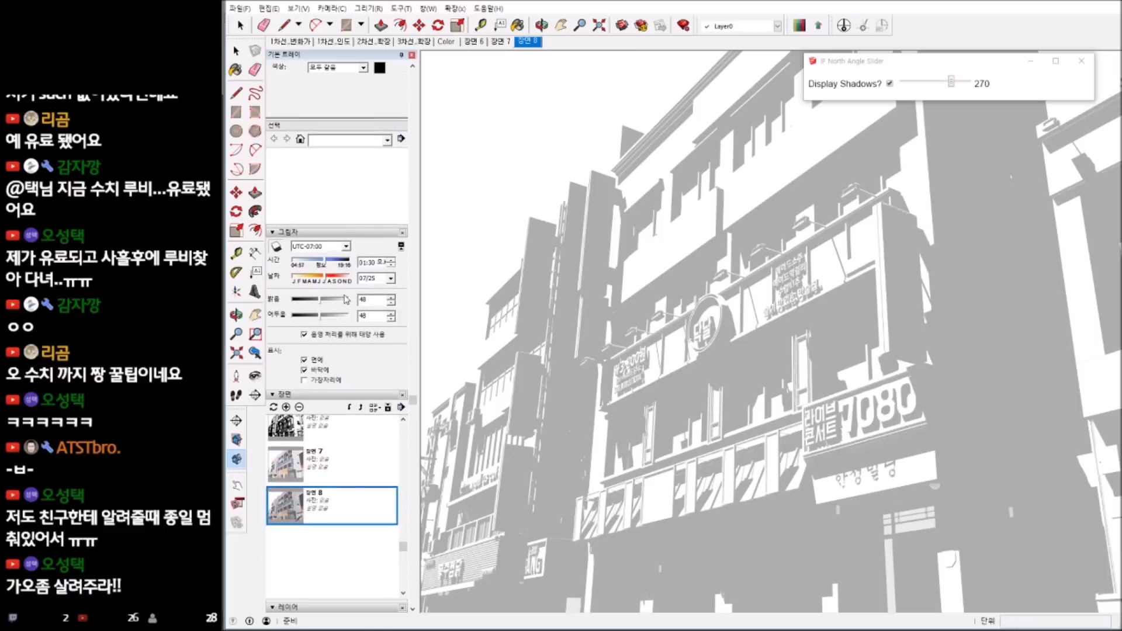
{"action": "left_click", "coordinate": [286, 408]}
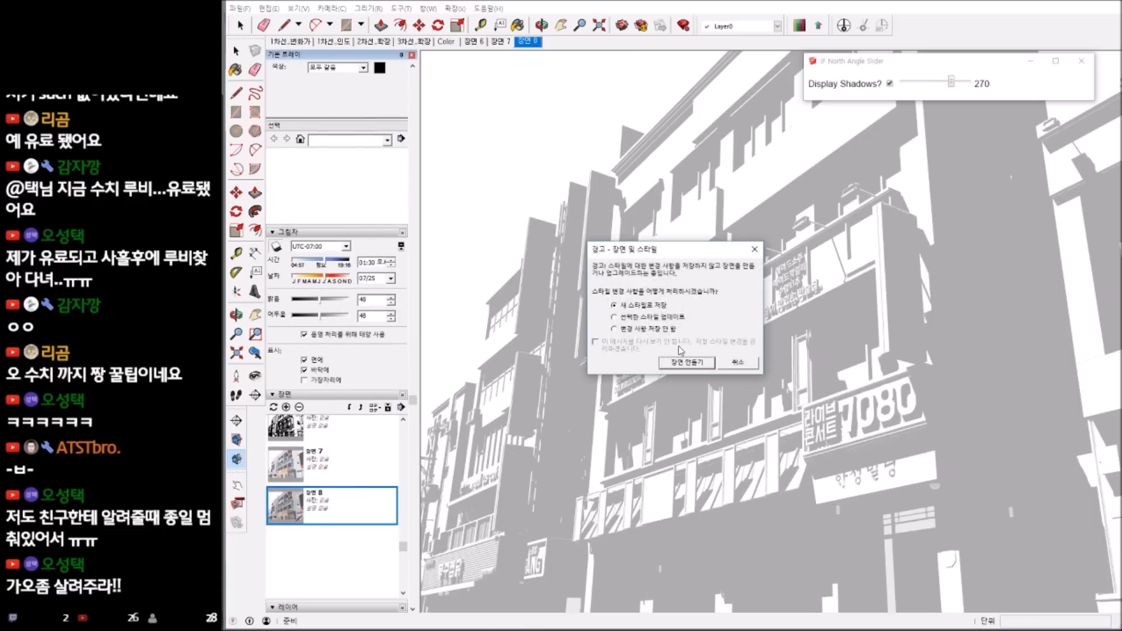
{"action": "left_click", "coordinate": [662, 366]}
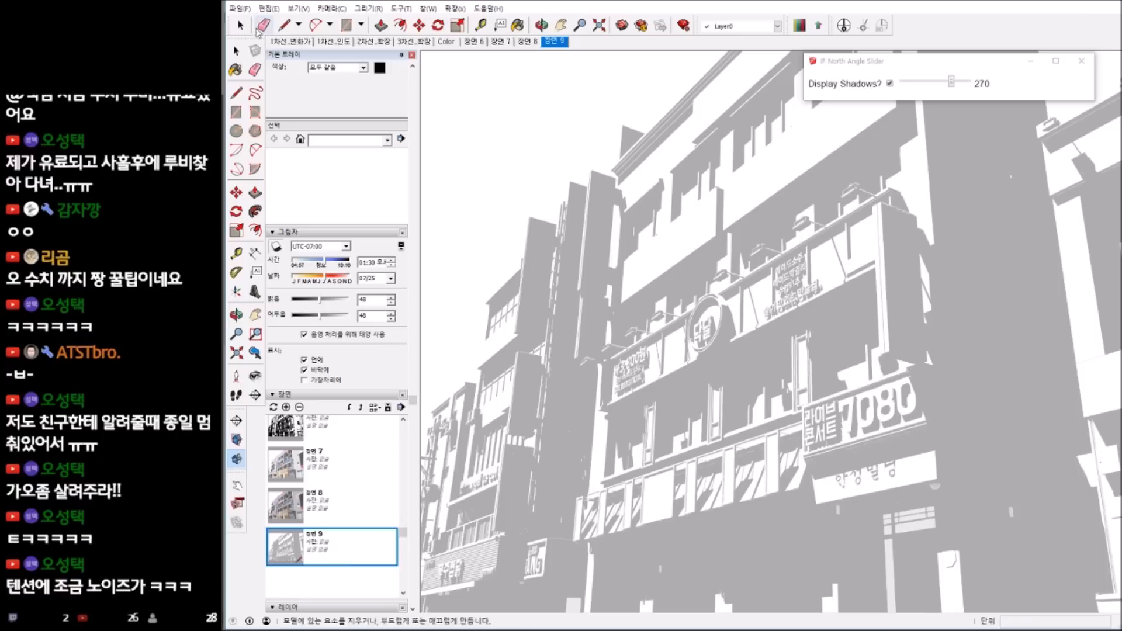
- Start a 2D graphic export in Portable Network Graphics (*.png) format and accept its custom image size options
{"action": "left_click", "coordinate": [233, 10]}
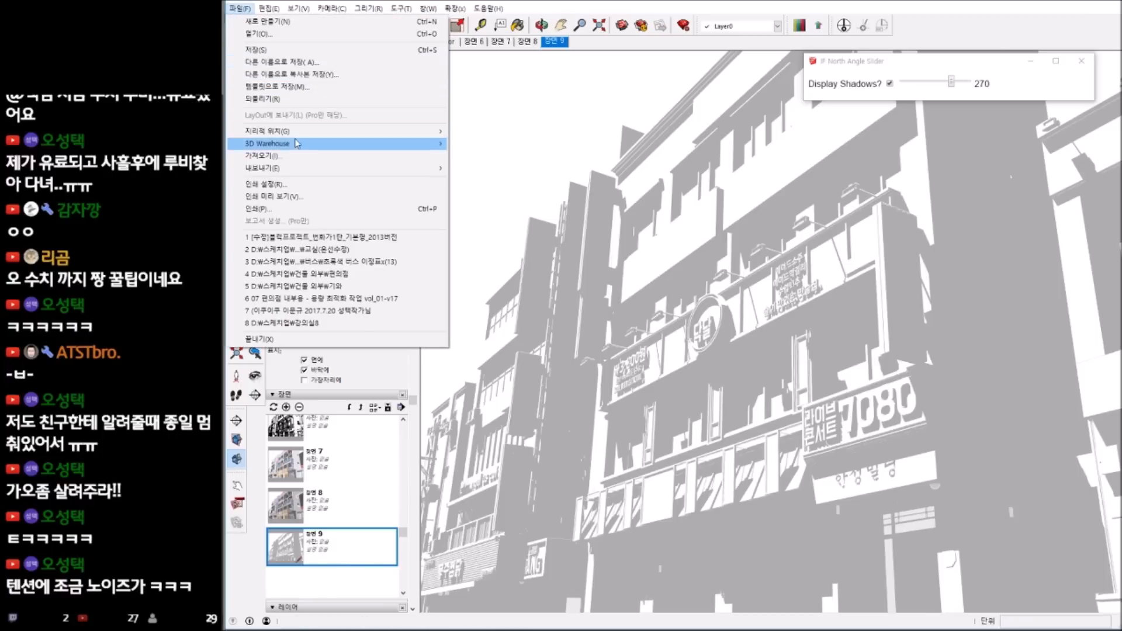
{"action": "mouse_move", "coordinate": [286, 170]}
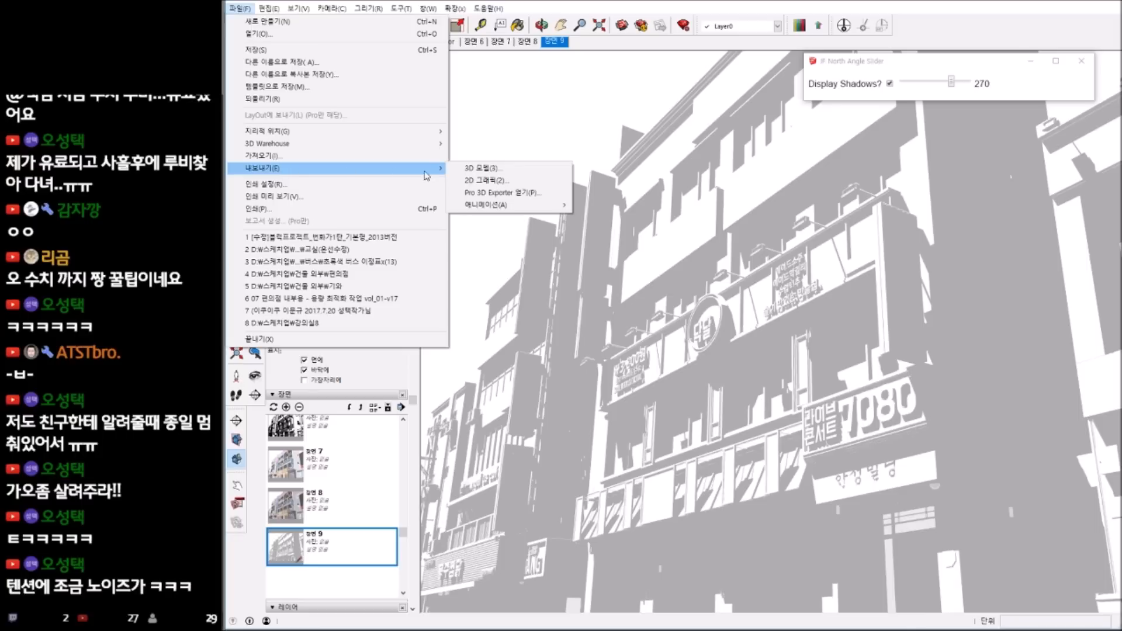
{"action": "left_click", "coordinate": [507, 181]}
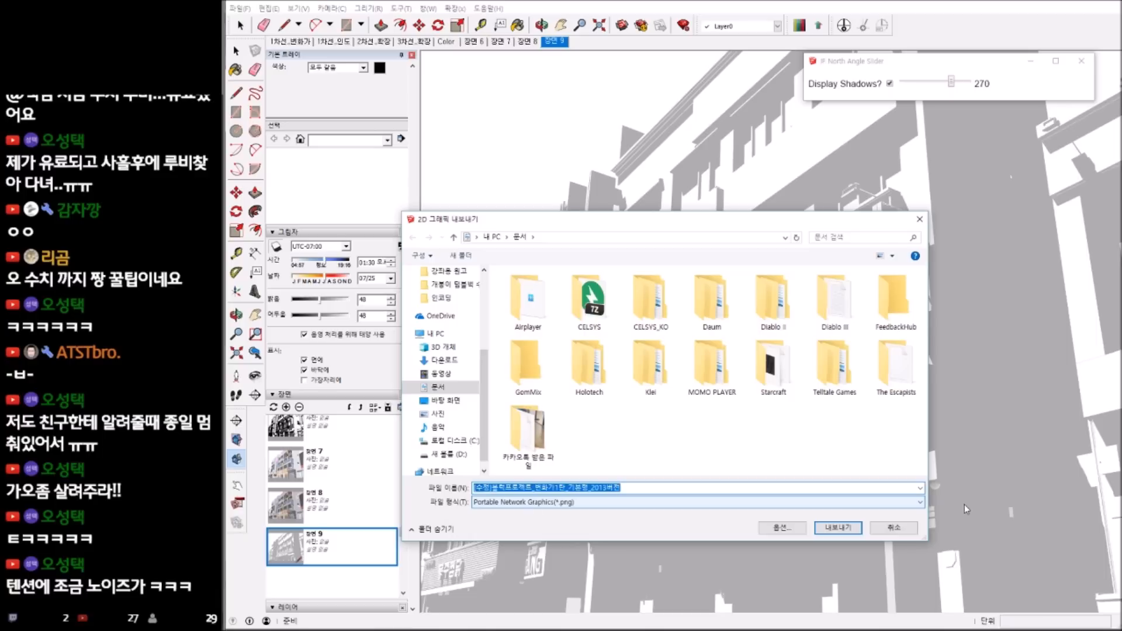
{"action": "left_click", "coordinate": [922, 506]}
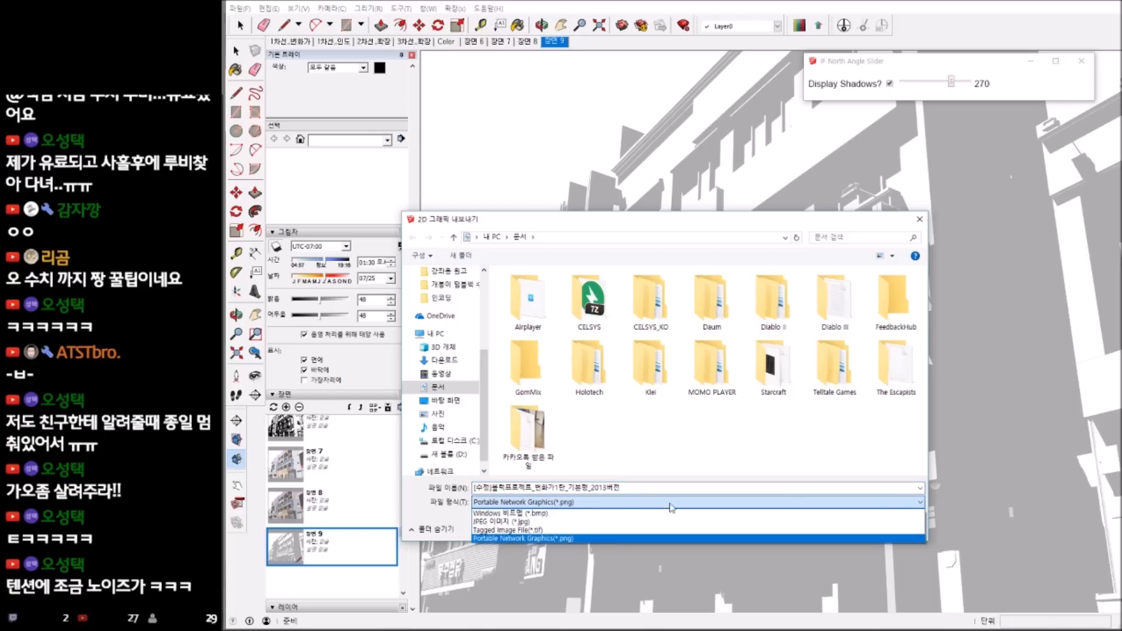
{"action": "left_click", "coordinate": [672, 514]}
{"action": "left_click", "coordinate": [782, 528]}
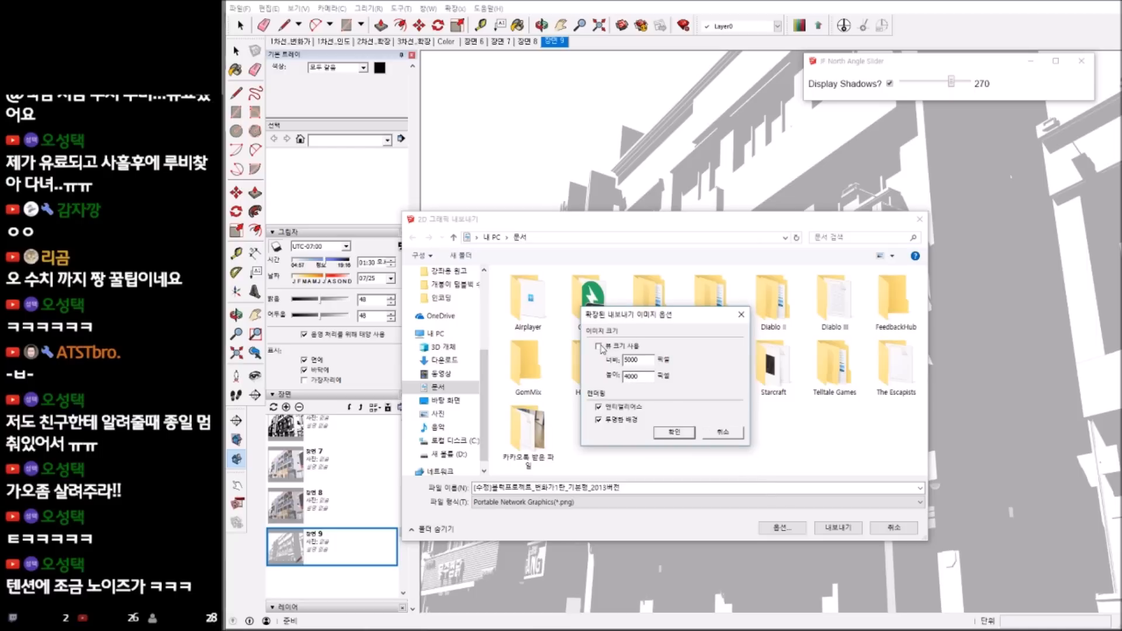
{"action": "double_click", "coordinate": [643, 356]}
{"action": "left_click", "coordinate": [675, 433]}
- Choose the 자료 folder as the export destination and pick the existing image 1-1 for the file name
{"action": "scroll", "coordinate": [459, 320], "scroll_direction": "up", "scroll_amount": 2}
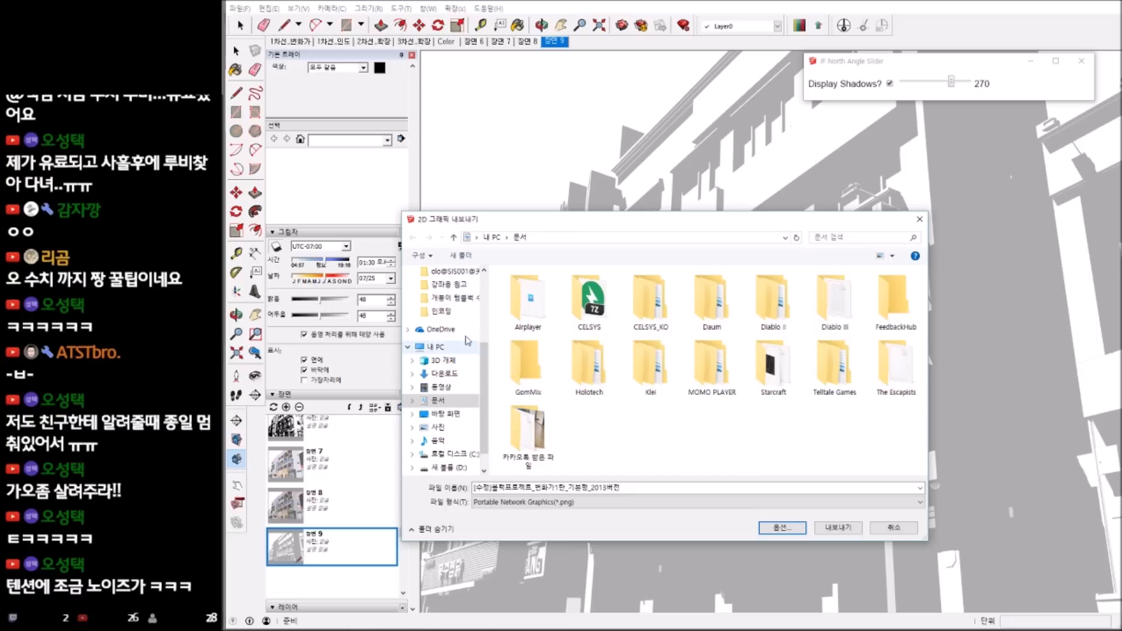
{"action": "scroll", "coordinate": [460, 320], "scroll_direction": "up", "scroll_amount": 3}
{"action": "left_click", "coordinate": [454, 339]}
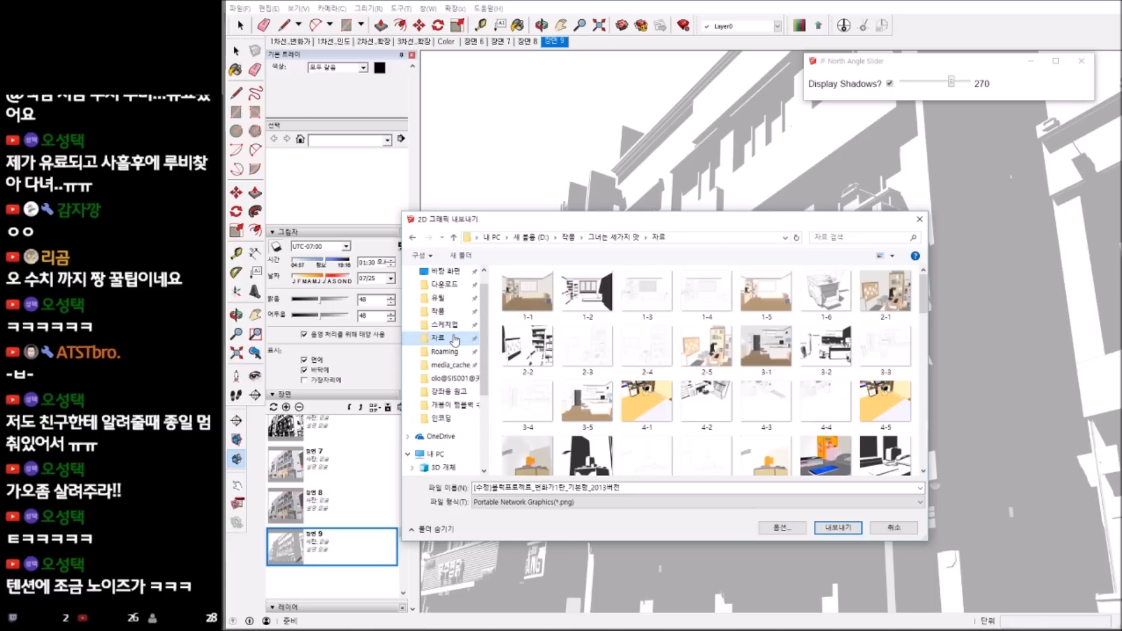
{"action": "left_click", "coordinate": [530, 294]}
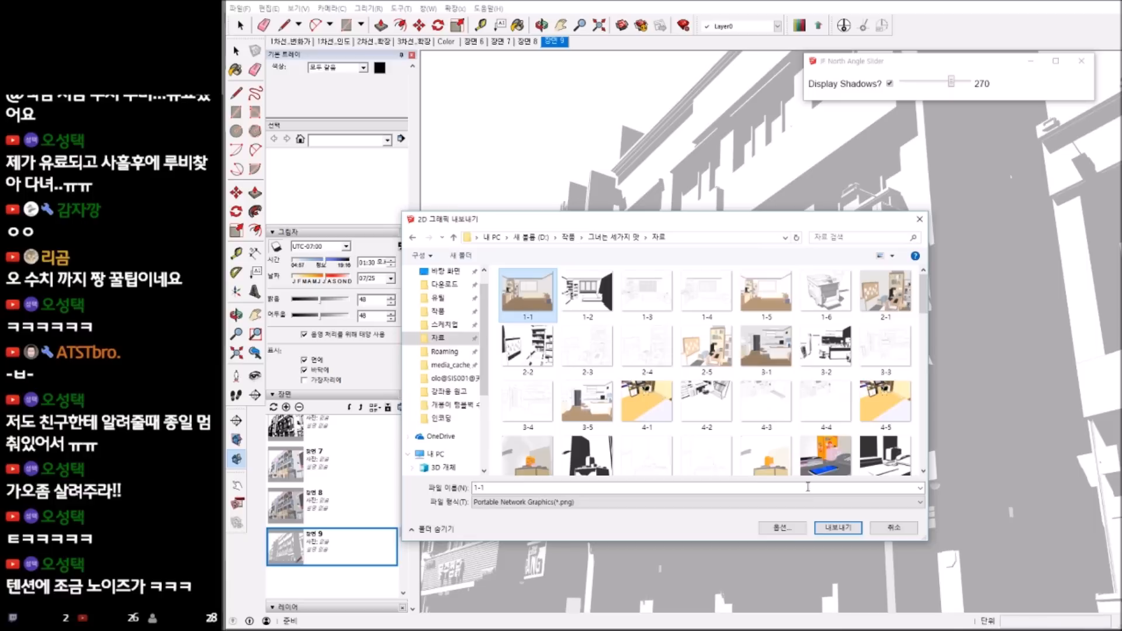
{"action": "mouse_move", "coordinate": [507, 293]}
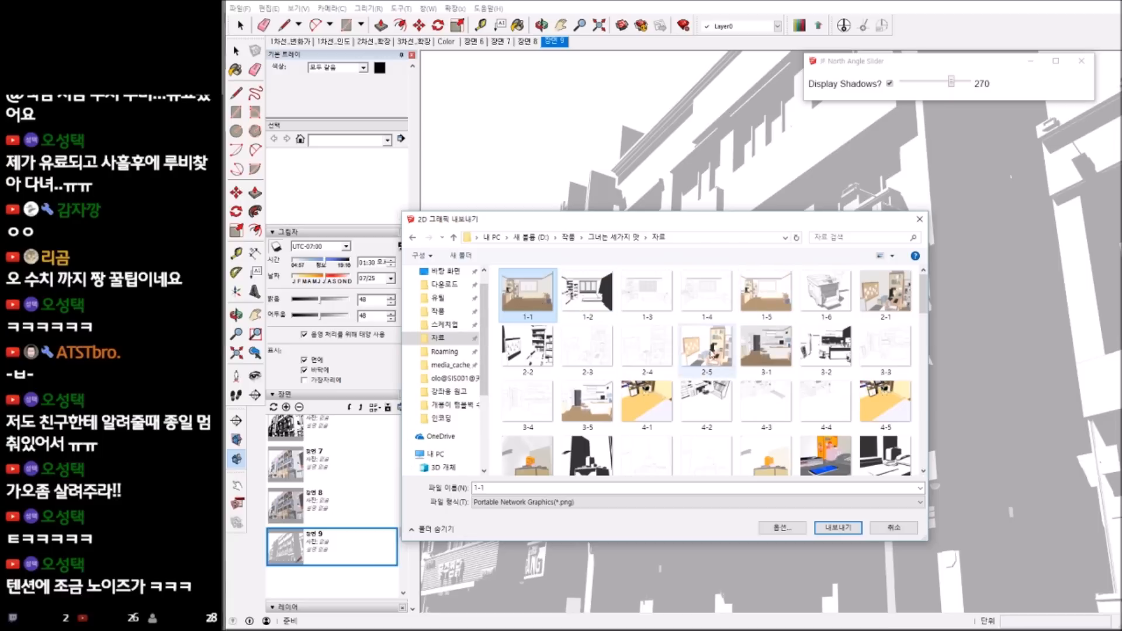
- Cancel the pending export and delete the scenes 장면 6 through 장면 9
{"action": "left_click", "coordinate": [882, 529]}
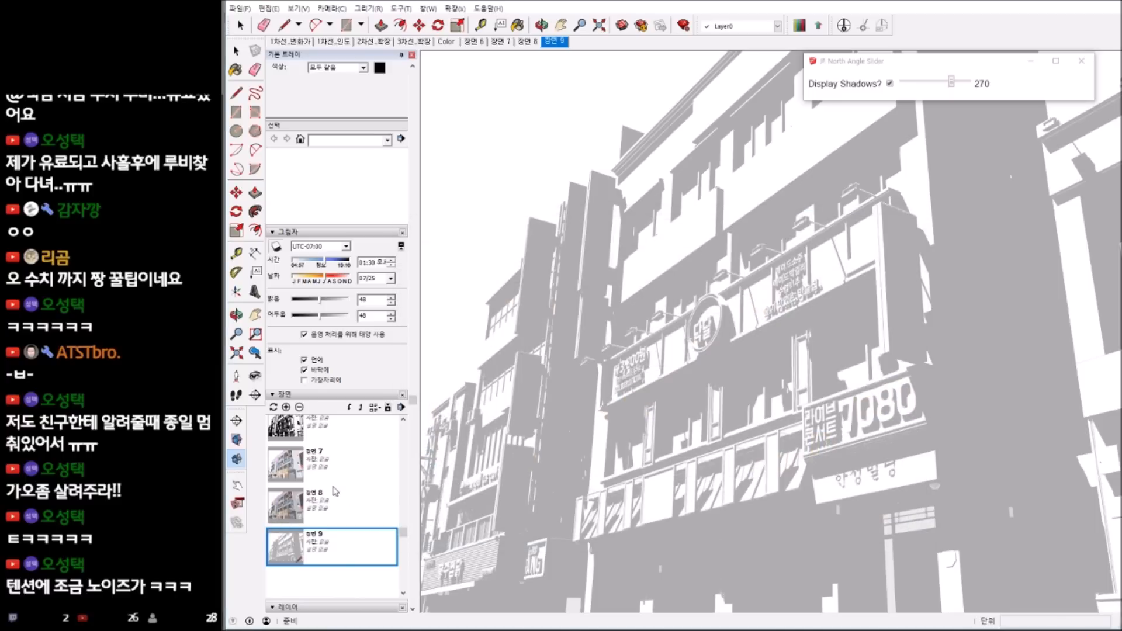
{"action": "scroll", "coordinate": [336, 491], "scroll_direction": "up", "scroll_amount": 2}
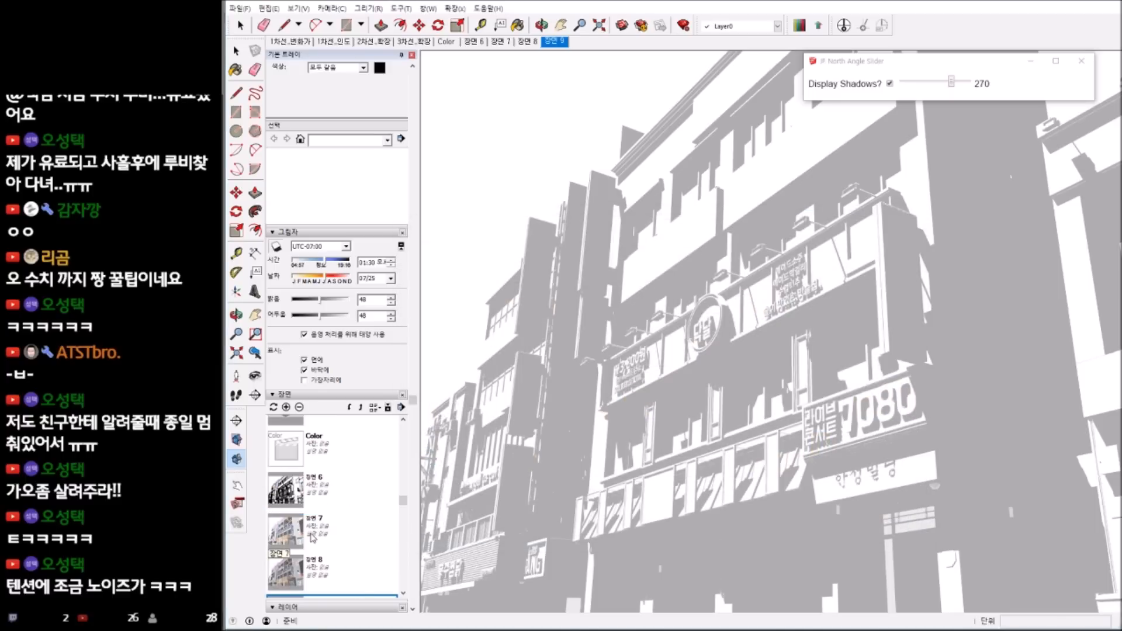
{"action": "left_click", "coordinate": [331, 504], "text": "shift"}
{"action": "left_click", "coordinate": [299, 406]}
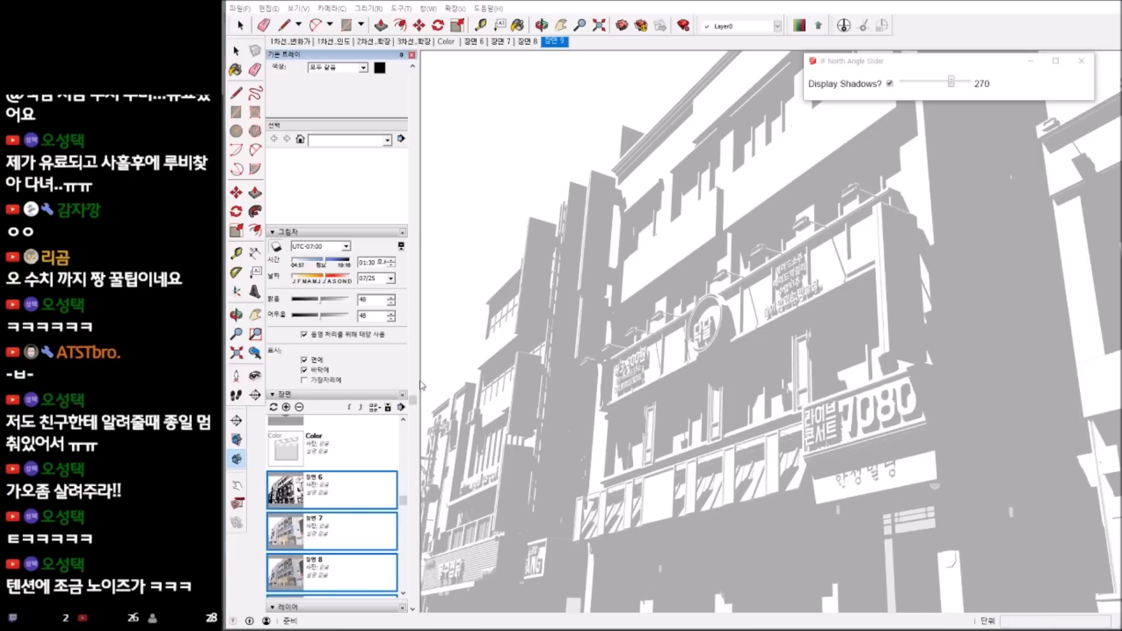
{"action": "left_click", "coordinate": [681, 340]}
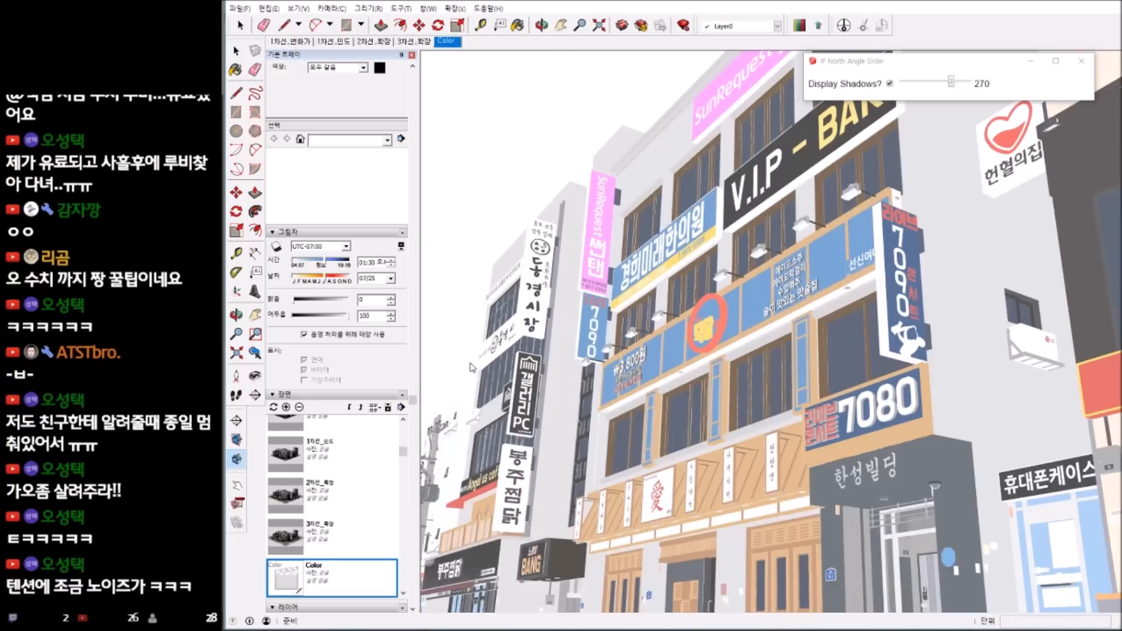
- Generate Color, Line, Profile, Shadow and Texture scenes with the [SU]Ch extension, excluding Alpha, Clay, Color by Layer and Zdepth
{"action": "scroll", "coordinate": [298, 205], "scroll_direction": "up", "scroll_amount": 5}
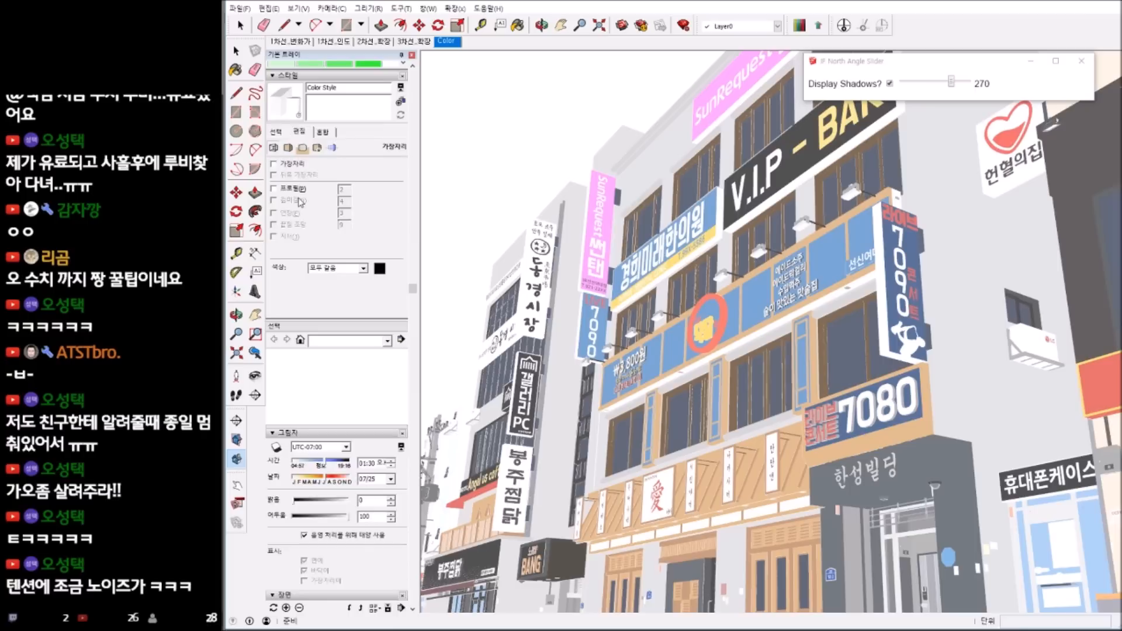
{"action": "left_click", "coordinate": [799, 25]}
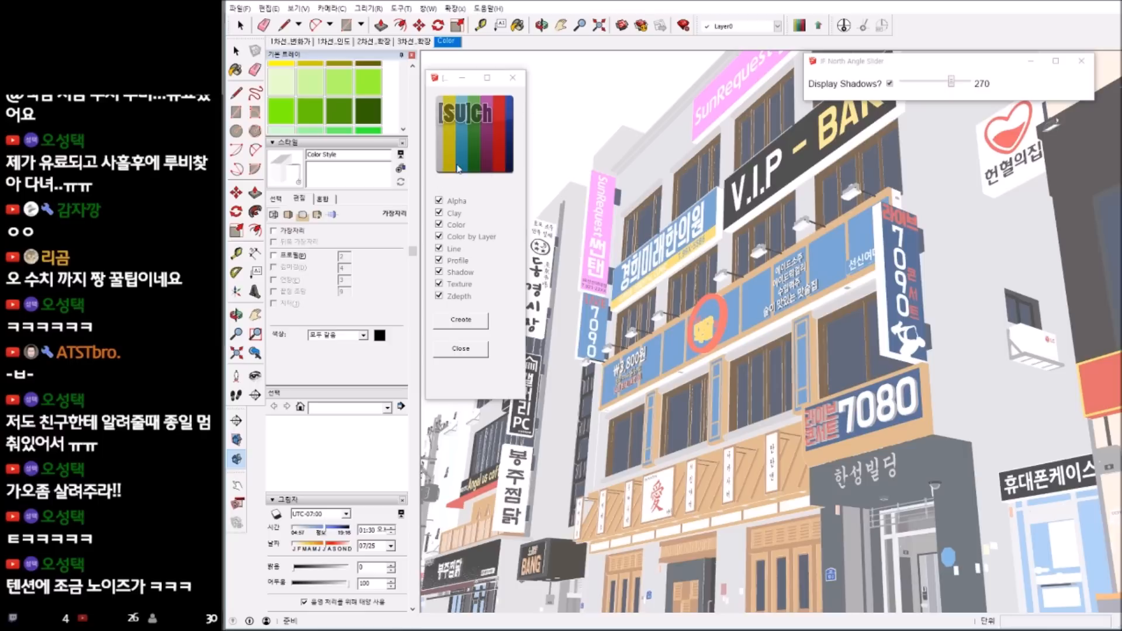
{"action": "left_click", "coordinate": [439, 201]}
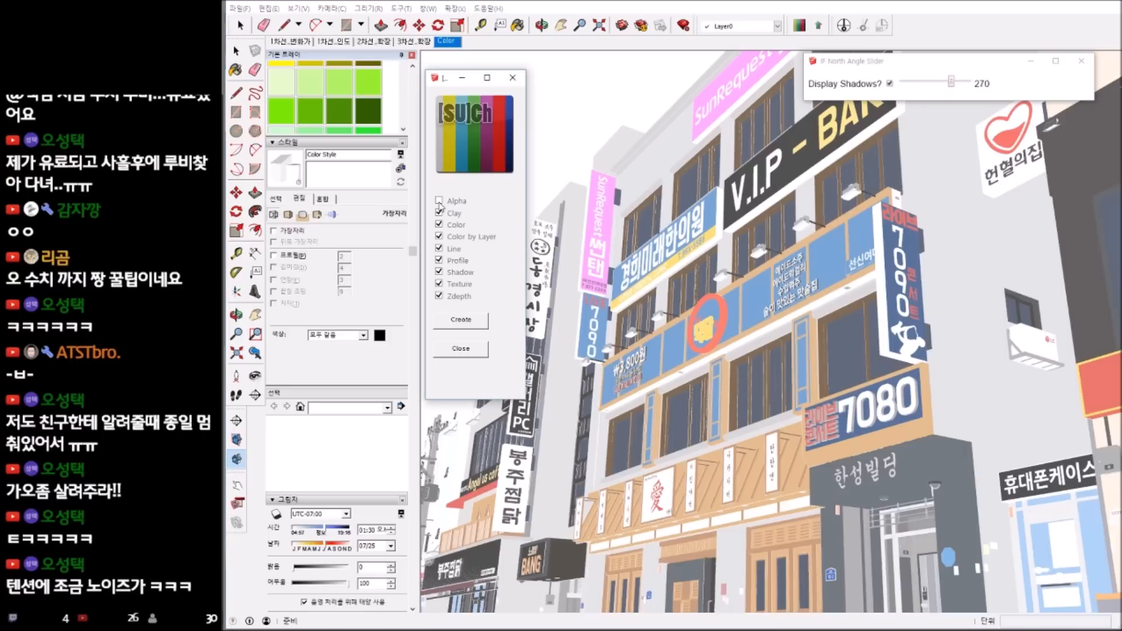
{"action": "left_click", "coordinate": [440, 213]}
{"action": "left_click", "coordinate": [439, 236]}
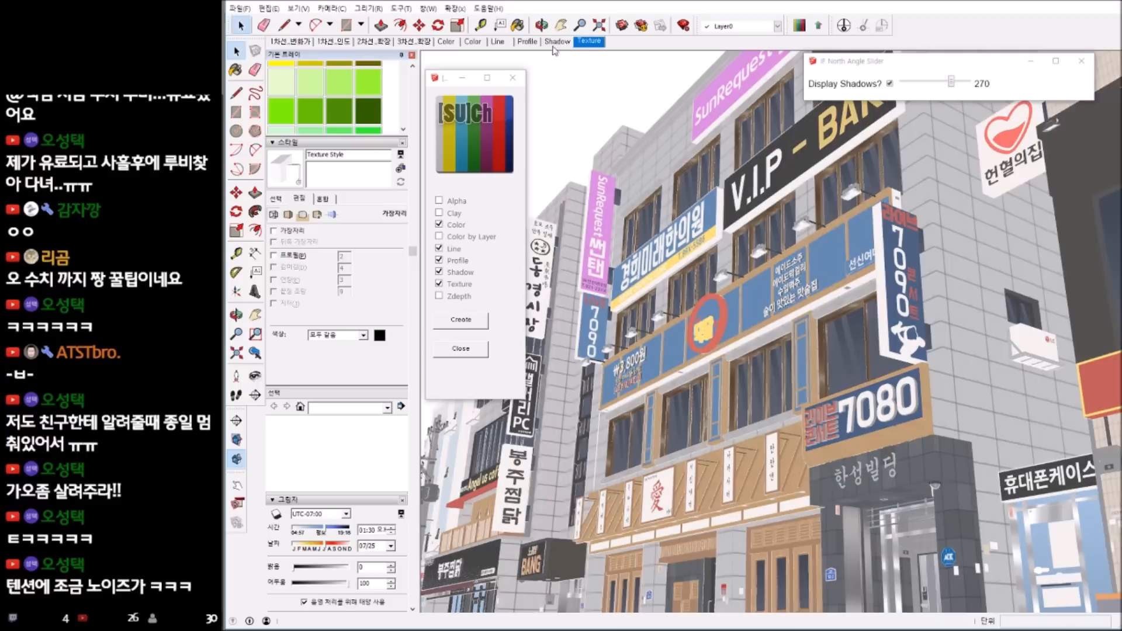
{"action": "left_click", "coordinate": [512, 89]}
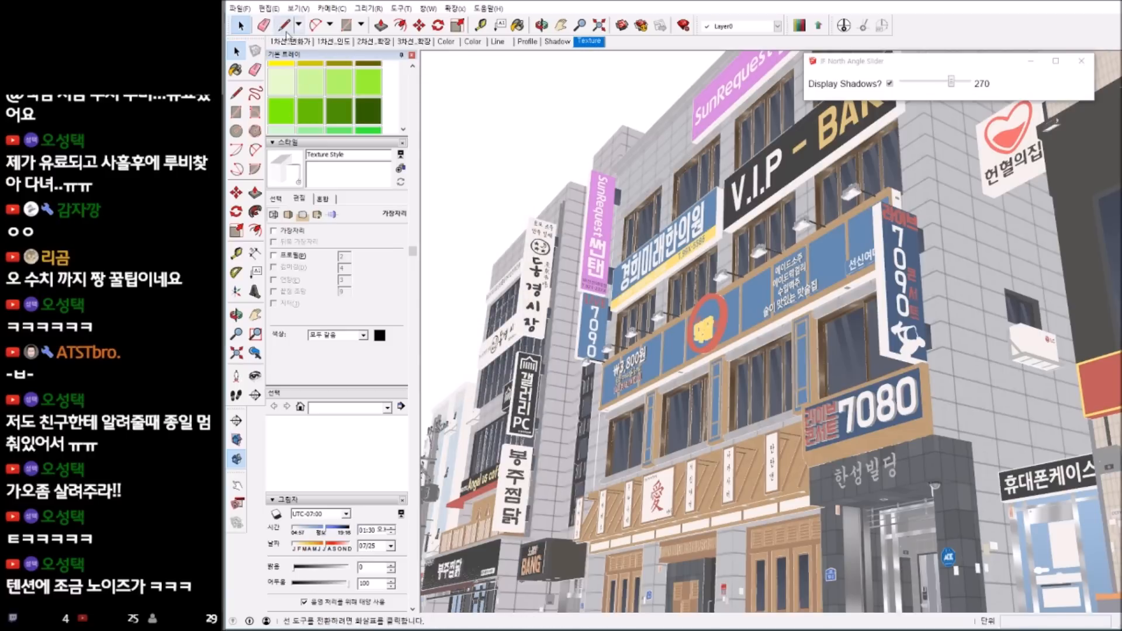
- Export the Texture scene as a 2D PNG graphic into the 자료 folder, overwriting the existing file 1-1
{"action": "left_click", "coordinate": [239, 8]}
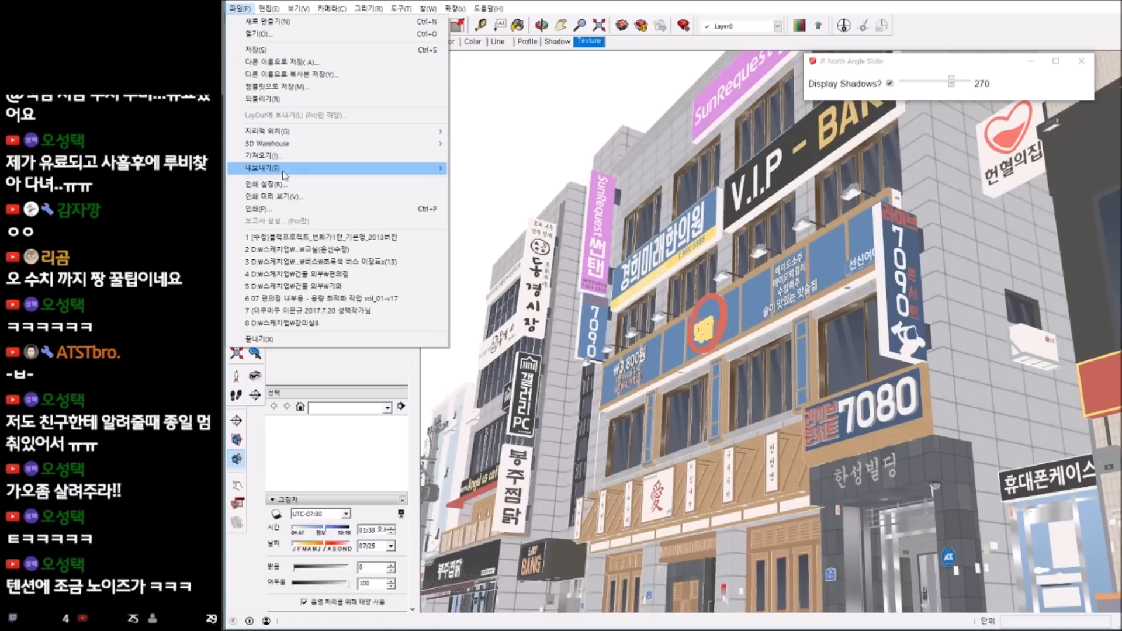
{"action": "mouse_move", "coordinate": [327, 169]}
{"action": "left_click", "coordinate": [490, 182]}
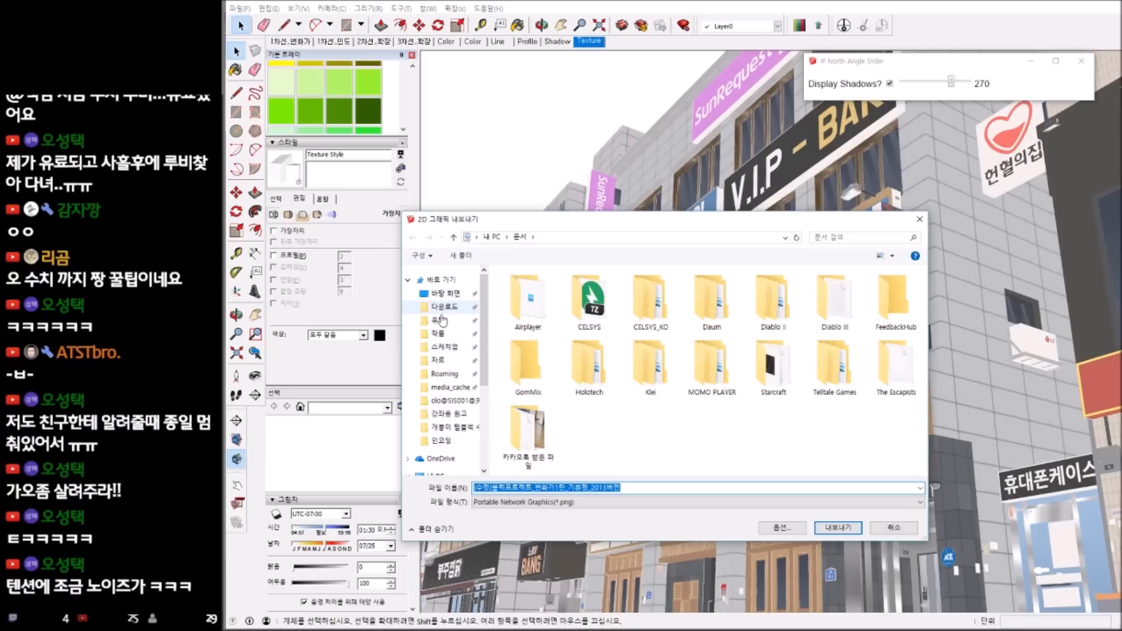
{"action": "left_click", "coordinate": [438, 359]}
{"action": "left_click", "coordinate": [542, 312]}
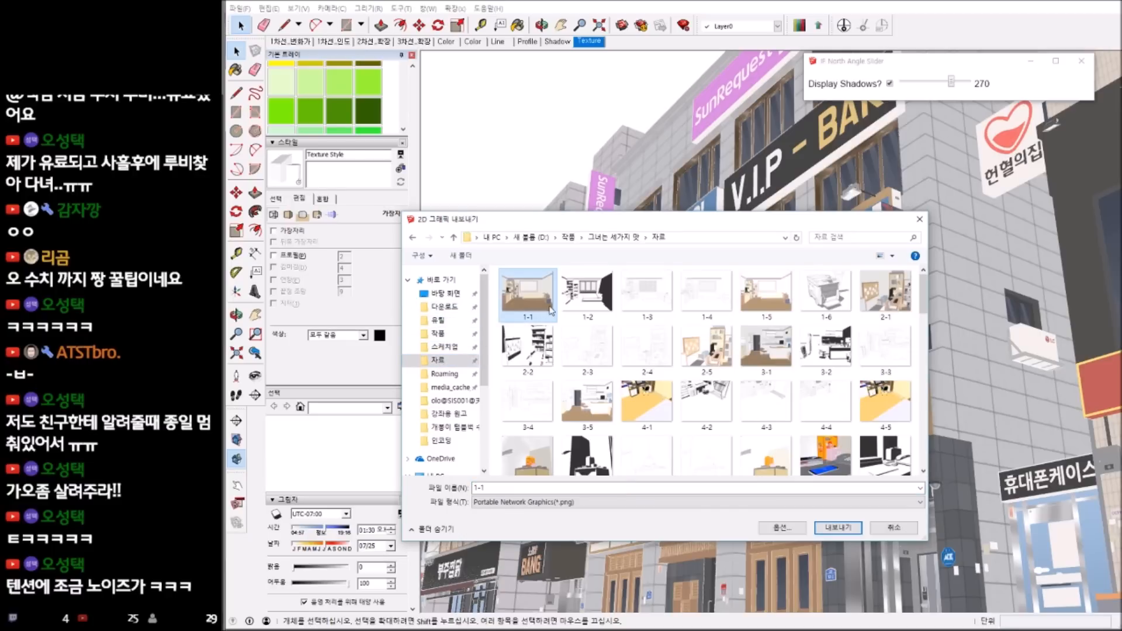
{"action": "left_click", "coordinate": [838, 528]}
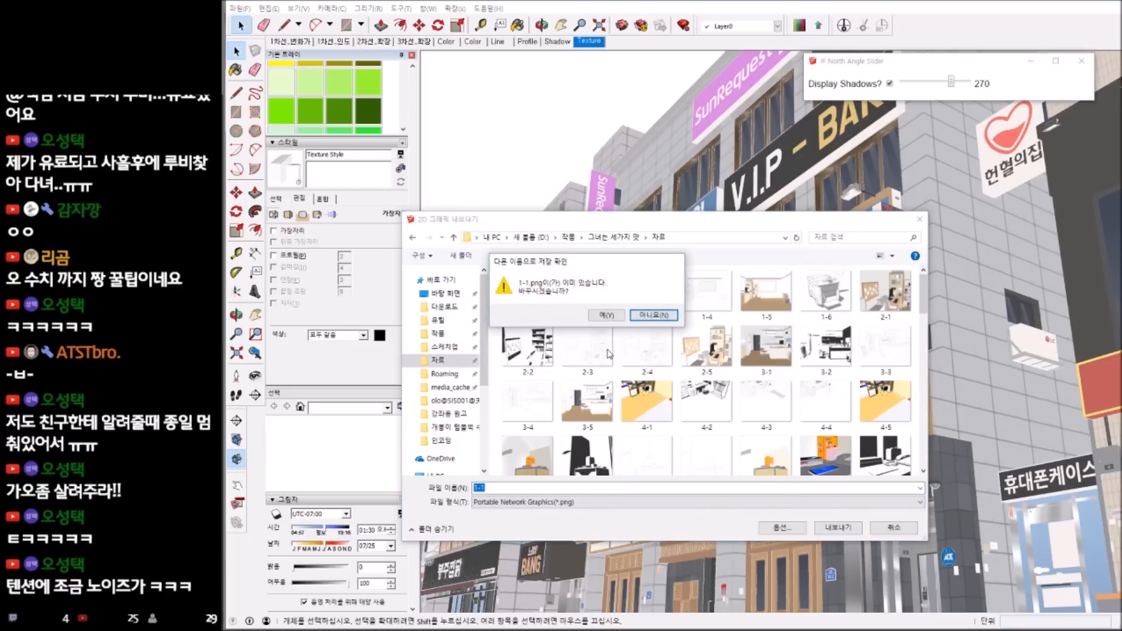
{"action": "left_click", "coordinate": [607, 315]}
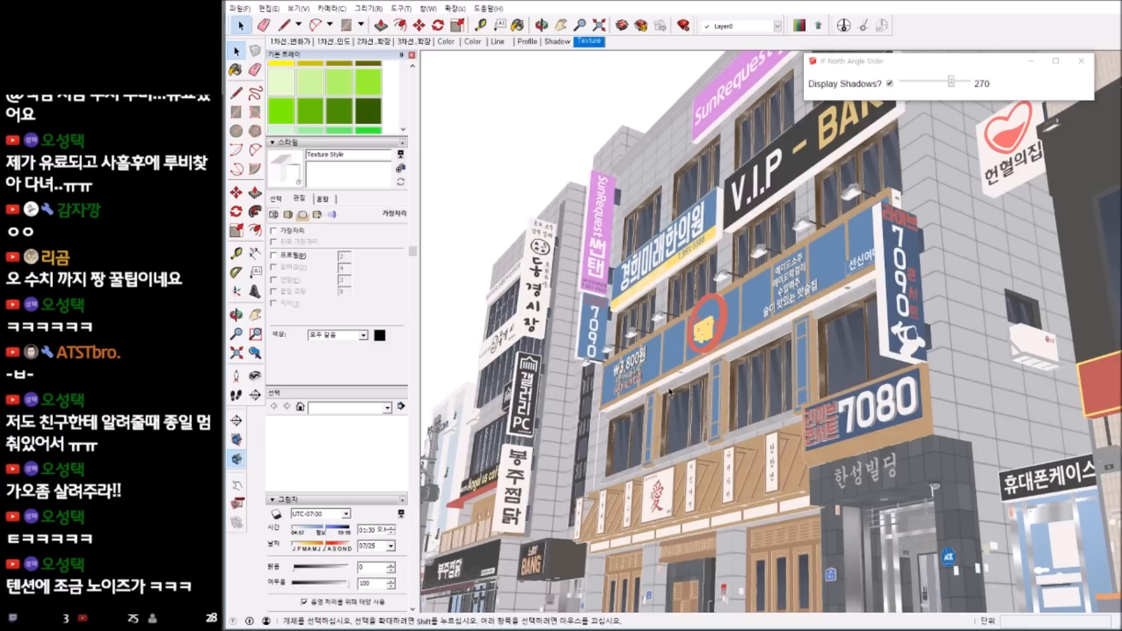
- Activate the Shadow scene and export it as a 2D PNG graphic, overwriting the existing file 1-2 in 자료
{"action": "left_click", "coordinate": [563, 42]}
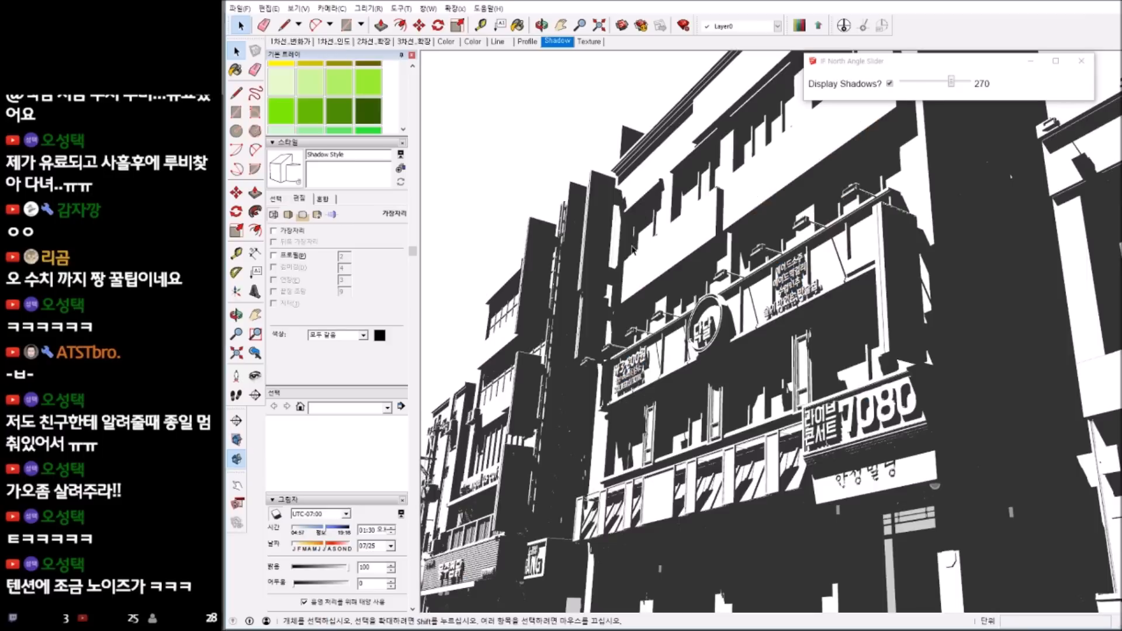
{"action": "left_click", "coordinate": [252, 9]}
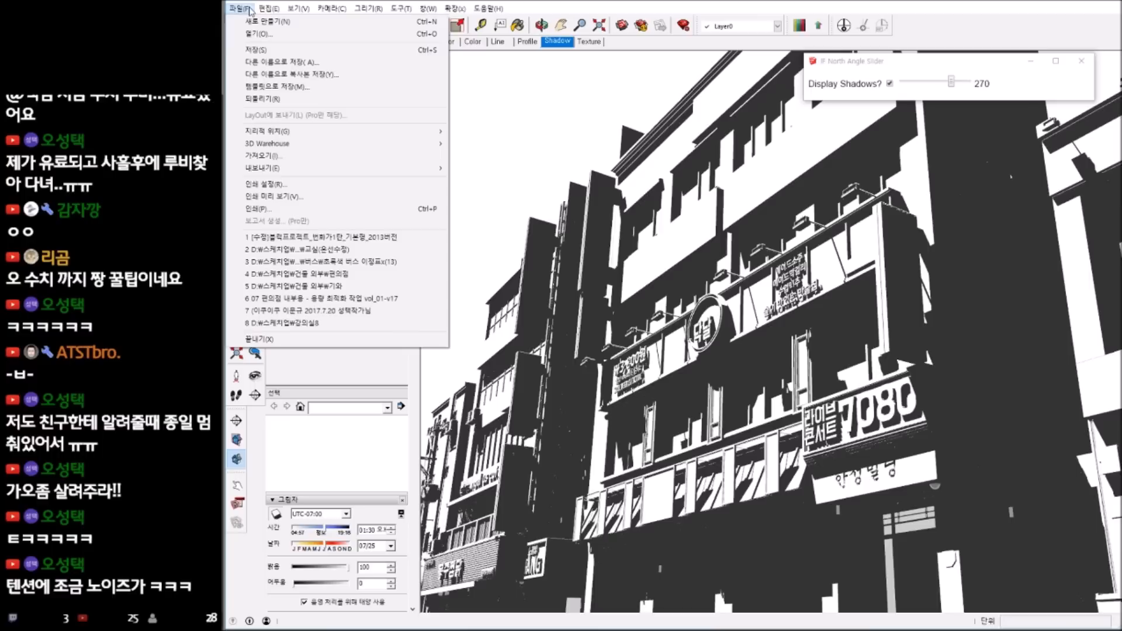
{"action": "mouse_move", "coordinate": [286, 175]}
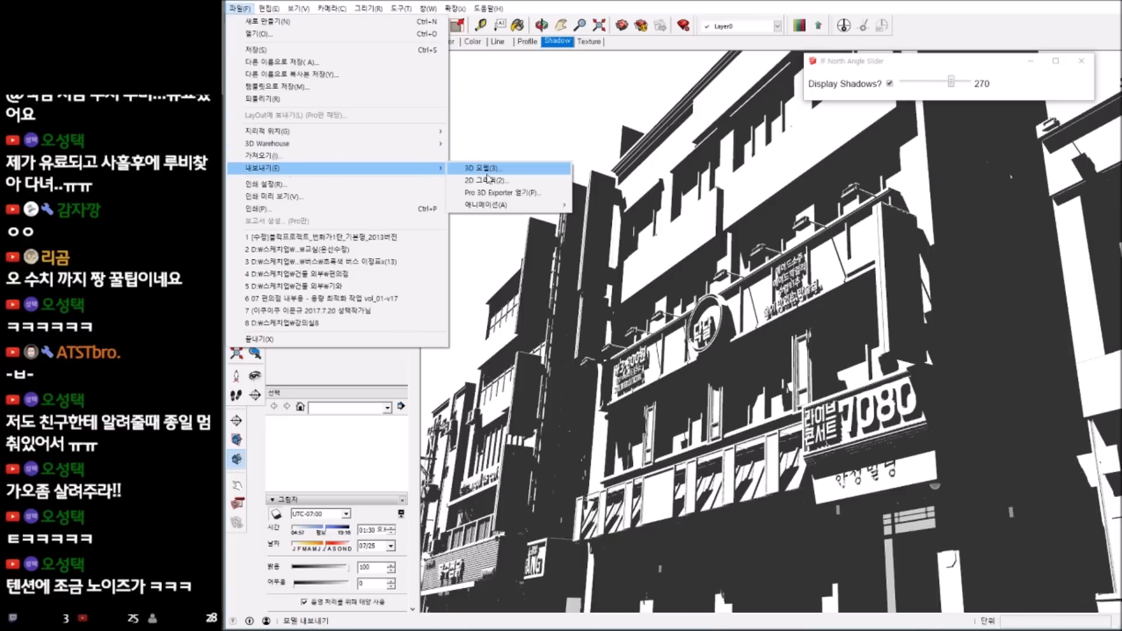
{"action": "left_click", "coordinate": [473, 181]}
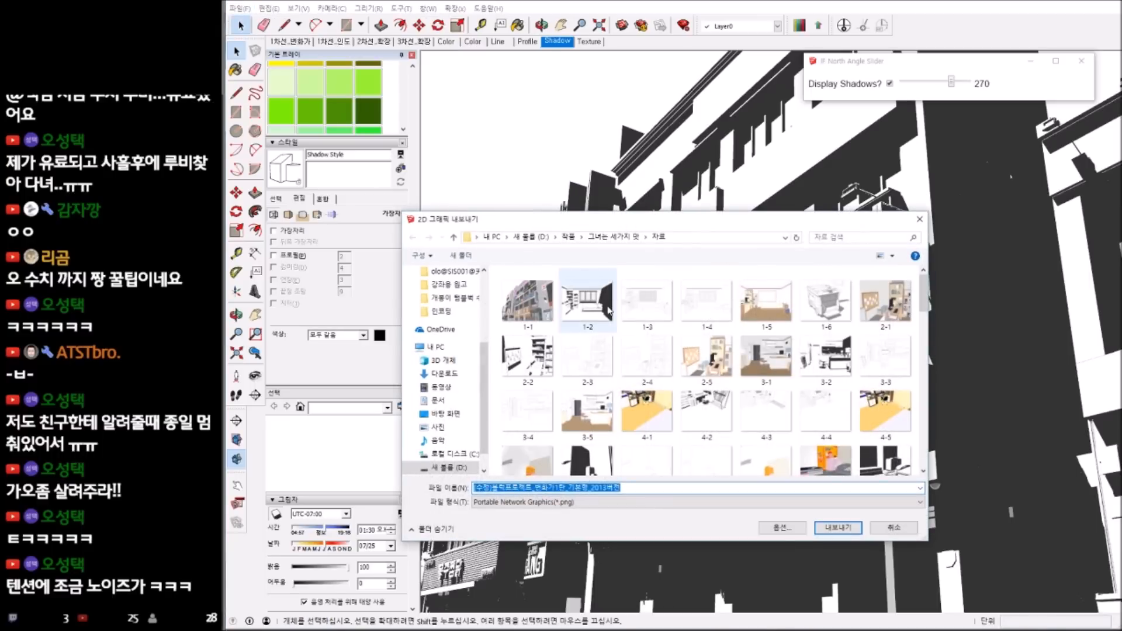
{"action": "left_click", "coordinate": [586, 301]}
{"action": "left_click", "coordinate": [840, 529]}
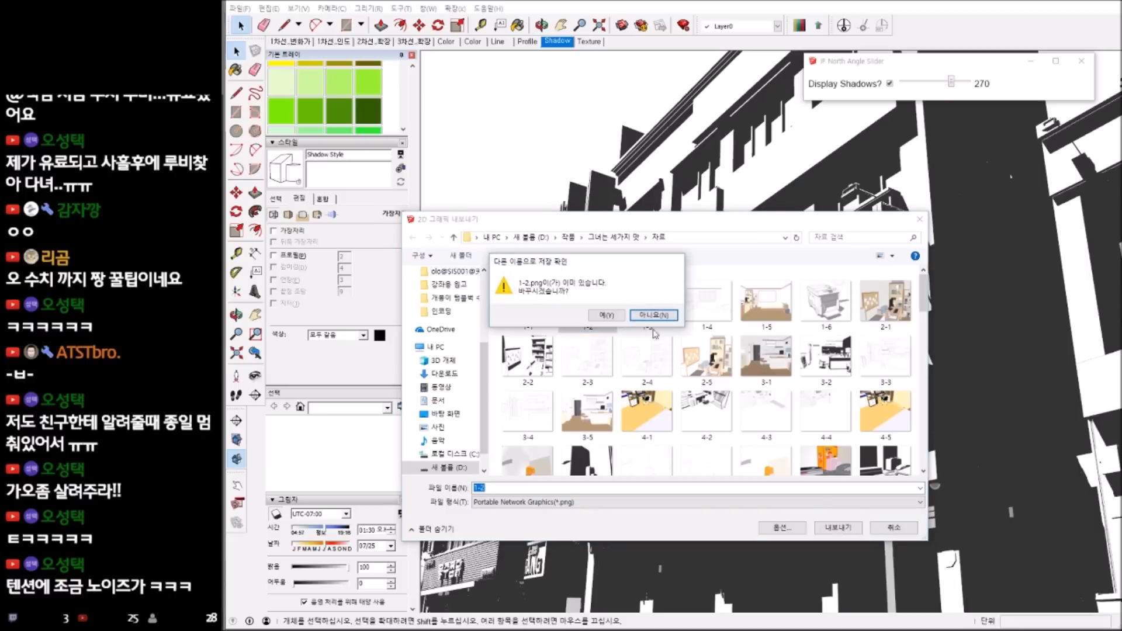
{"action": "left_click", "coordinate": [602, 313]}
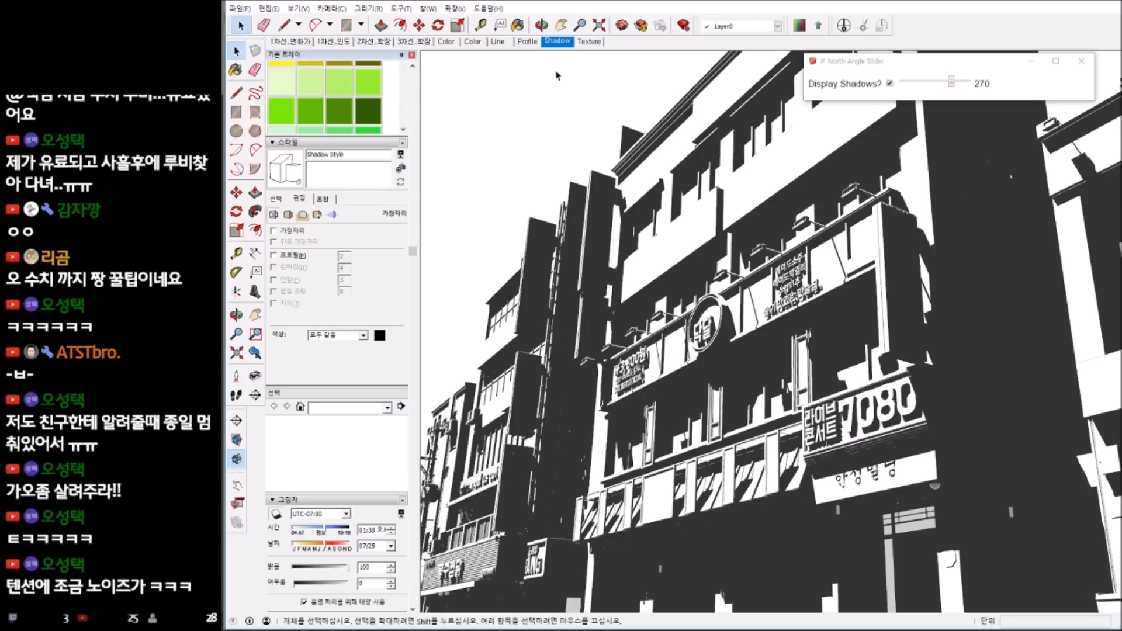
- Compare the line work of the Profile and Line scenes by switching between them
{"action": "left_click", "coordinate": [527, 42]}
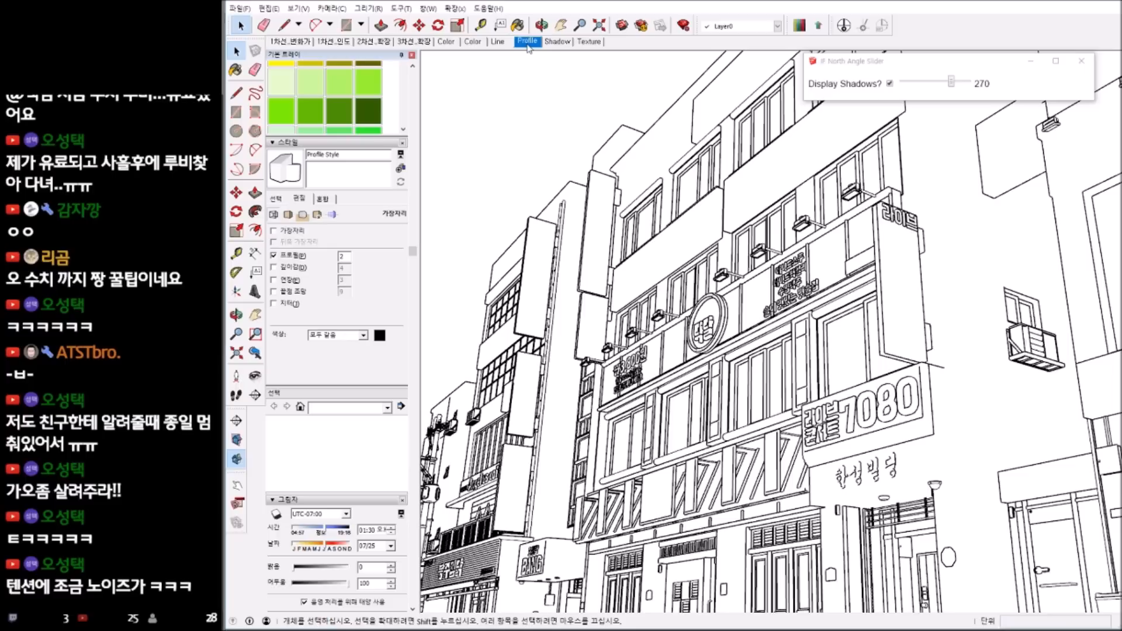
{"action": "left_click", "coordinate": [498, 42]}
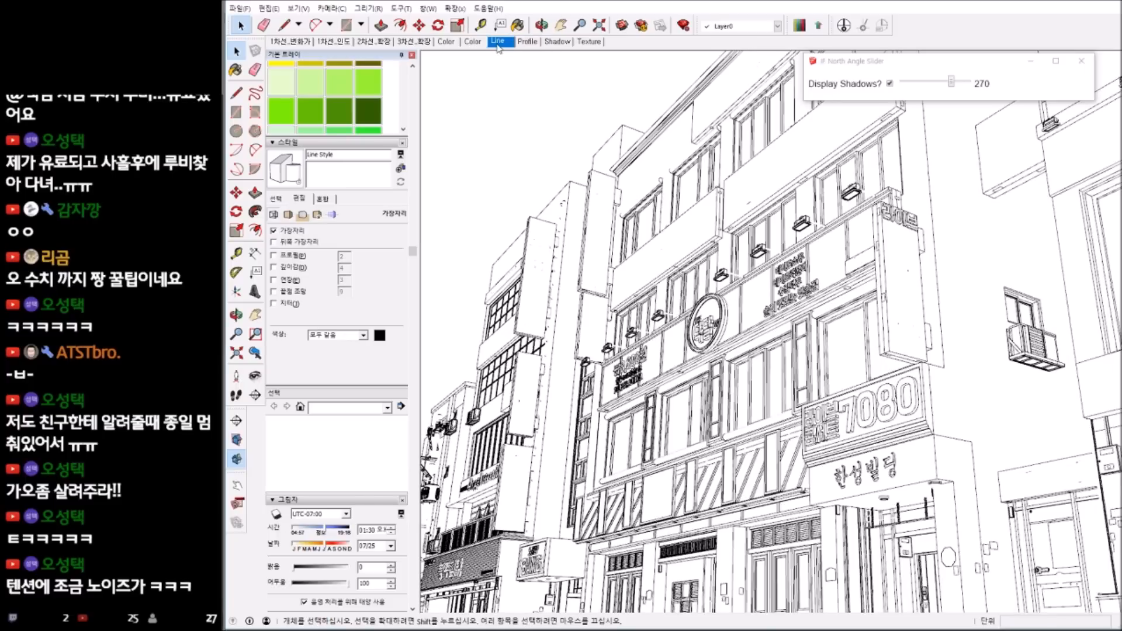
{"action": "left_click", "coordinate": [510, 47]}
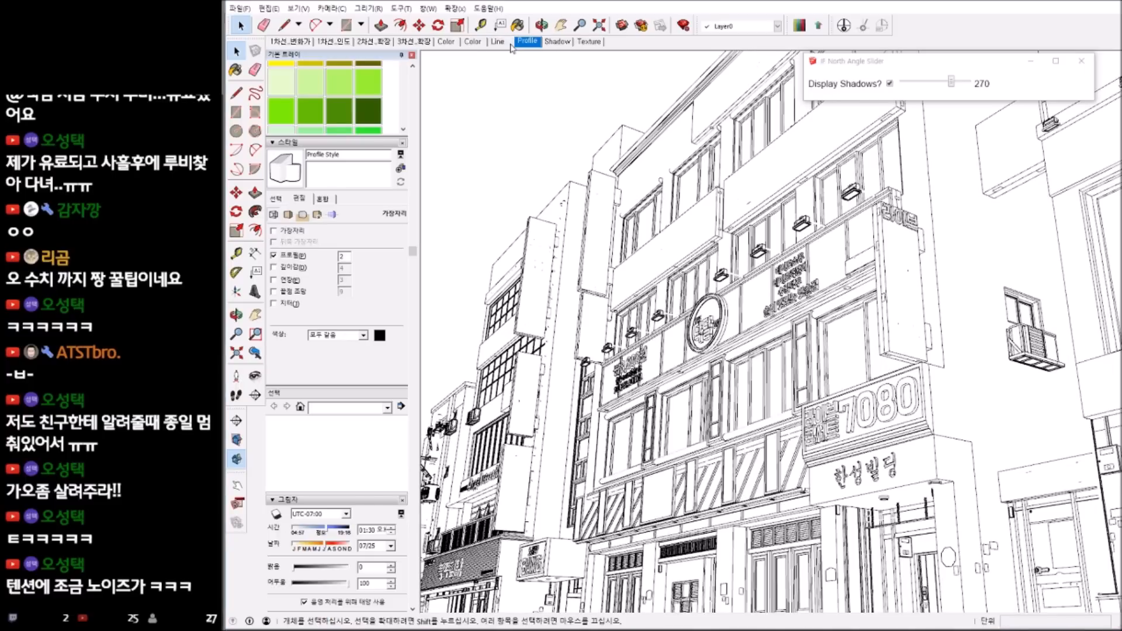
{"action": "left_click", "coordinate": [529, 48]}
{"action": "left_click", "coordinate": [500, 46]}
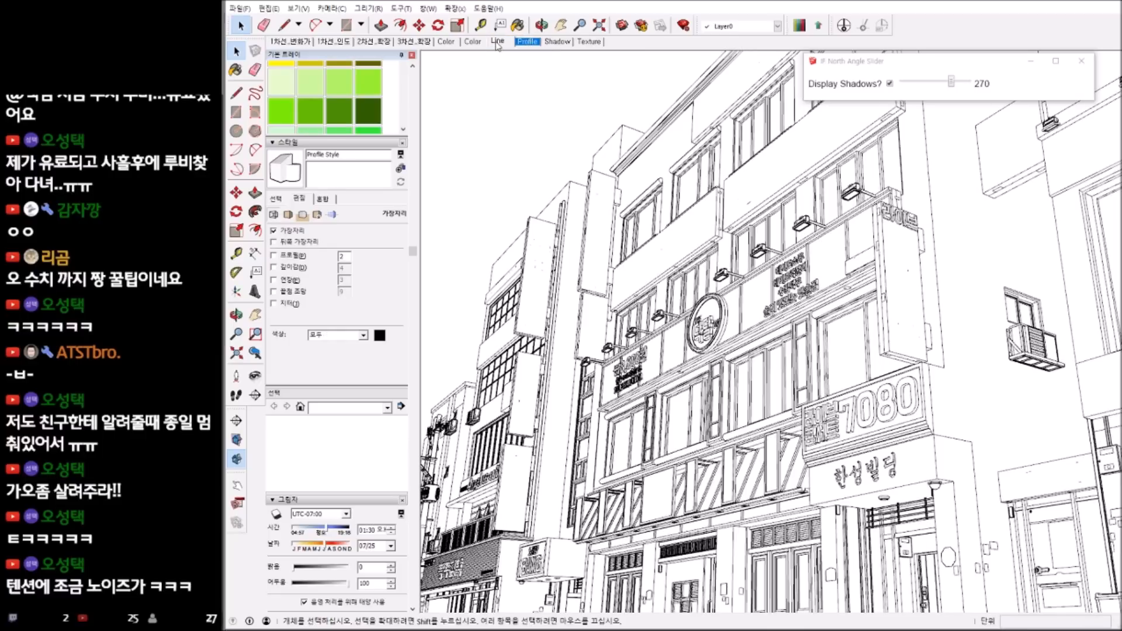
{"action": "left_click", "coordinate": [533, 47]}
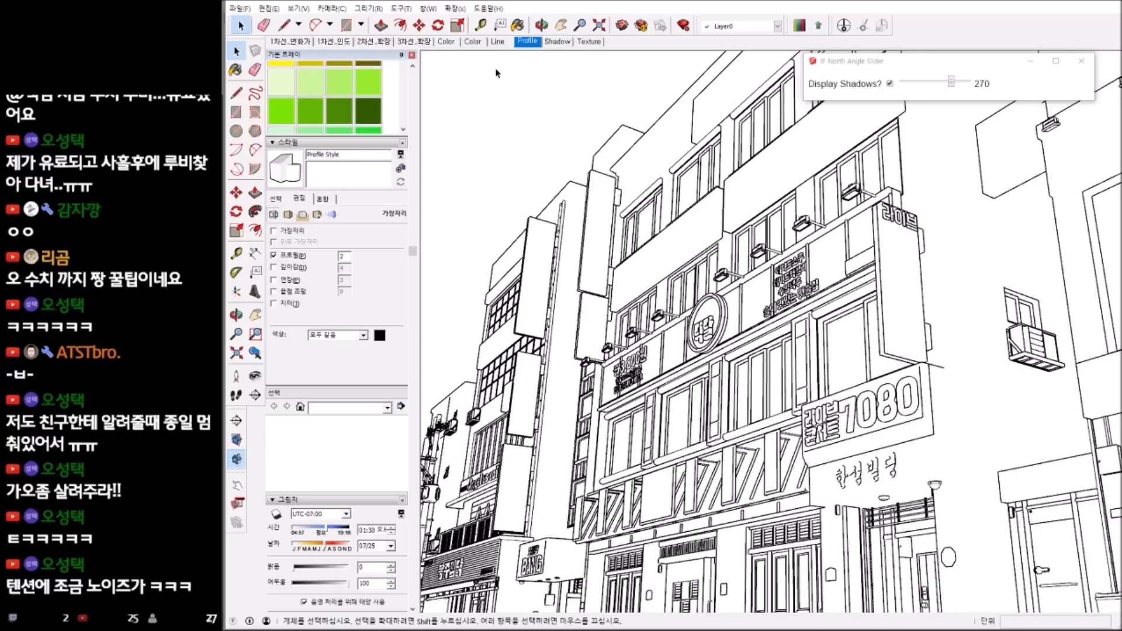
- Export the Profile scene as a 2D PNG graphic, overwriting the existing file 1-3 in 자료
{"action": "left_click", "coordinate": [527, 43]}
{"action": "key", "text": "alt+f"}
{"action": "key", "text": "e"}
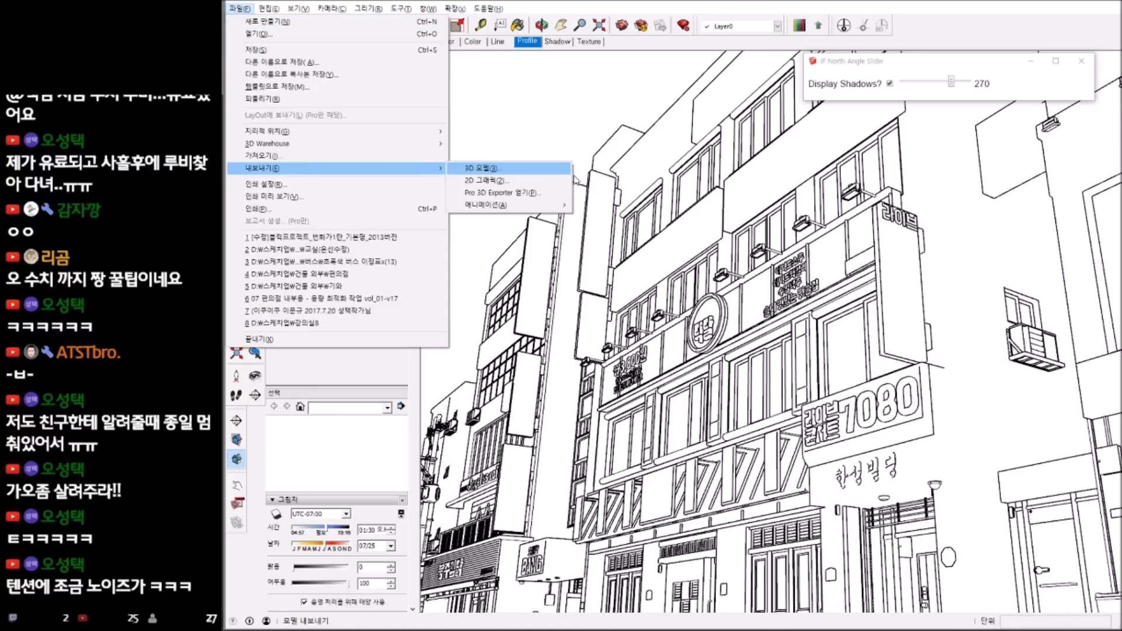
{"action": "left_click", "coordinate": [563, 184]}
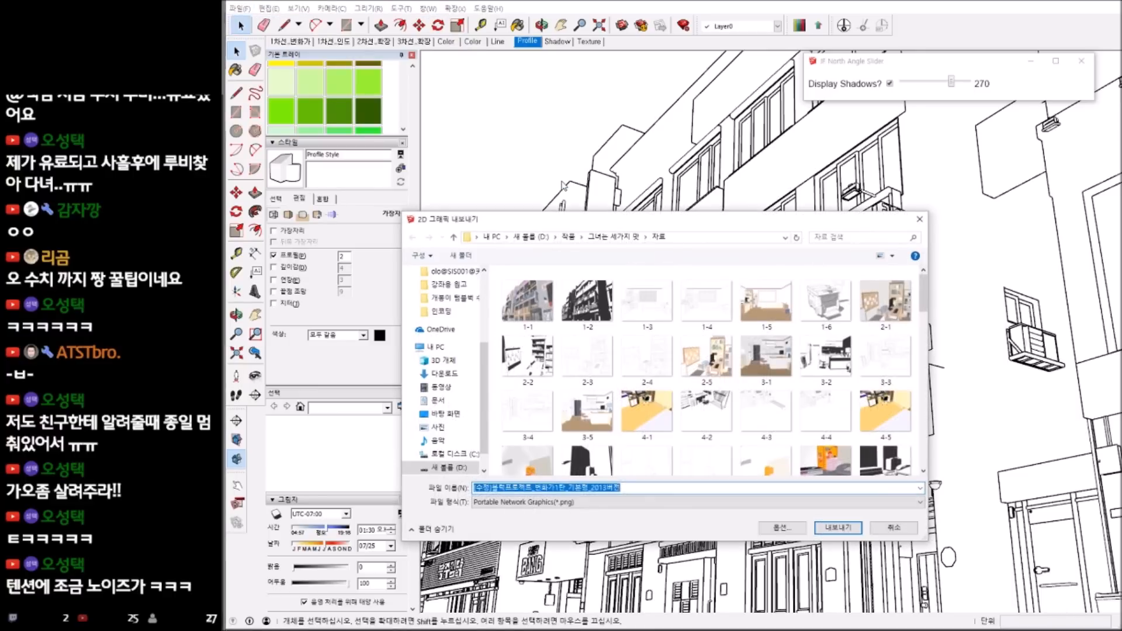
{"action": "left_click", "coordinate": [649, 315]}
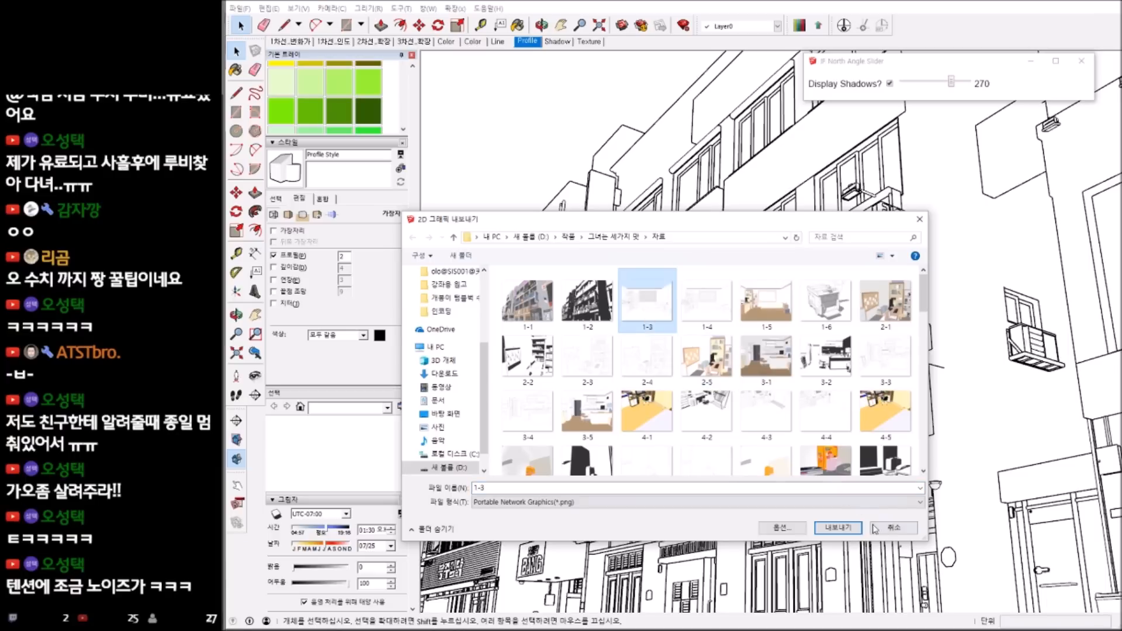
{"action": "left_click", "coordinate": [846, 529]}
{"action": "left_click", "coordinate": [607, 315]}
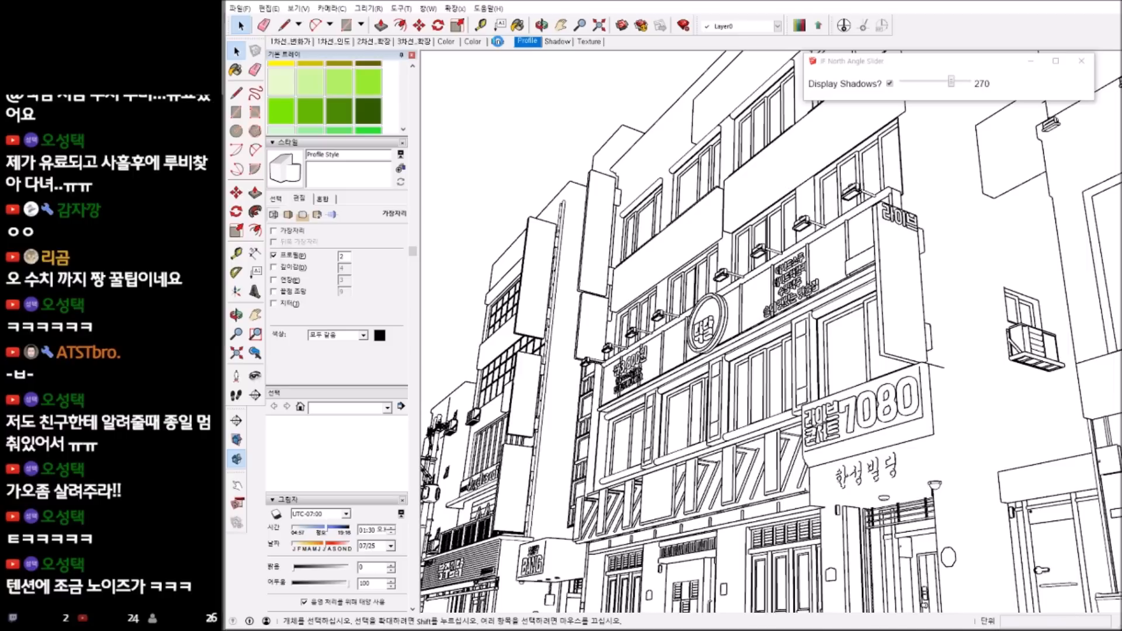
- Activate the Line scene and export it as a 2D PNG graphic, overwriting the existing file 1-4 in 자료
{"action": "left_click", "coordinate": [498, 41]}
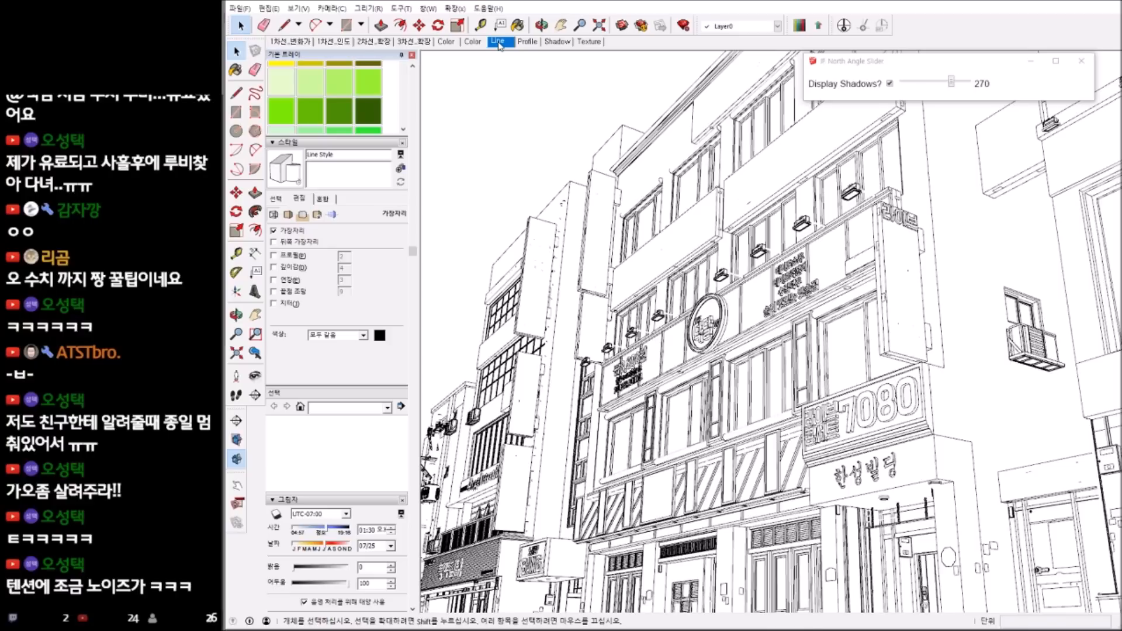
{"action": "key", "text": "alt+f"}
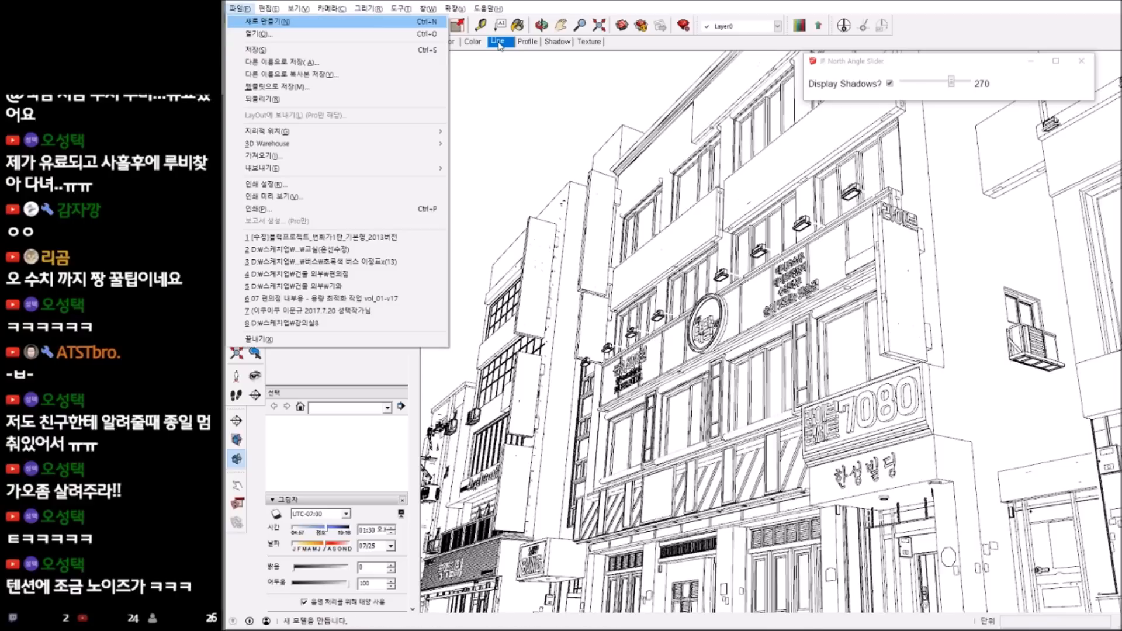
{"action": "key", "text": "e"}
{"action": "key", "text": "2"}
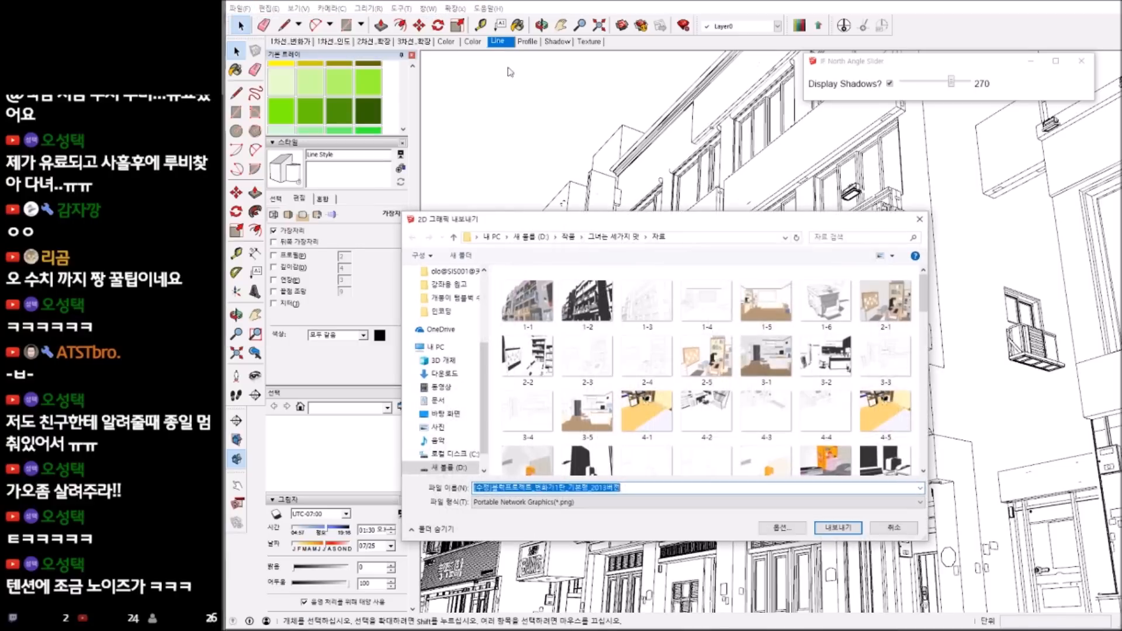
{"action": "left_click", "coordinate": [700, 308]}
{"action": "left_click", "coordinate": [837, 527]}
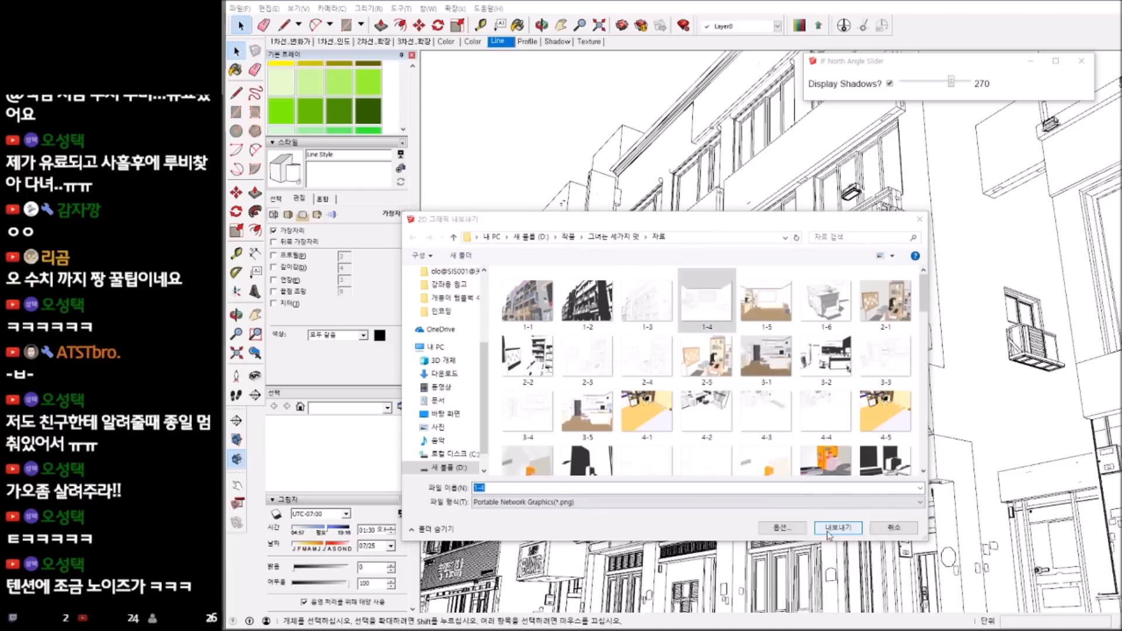
{"action": "left_click", "coordinate": [606, 315]}
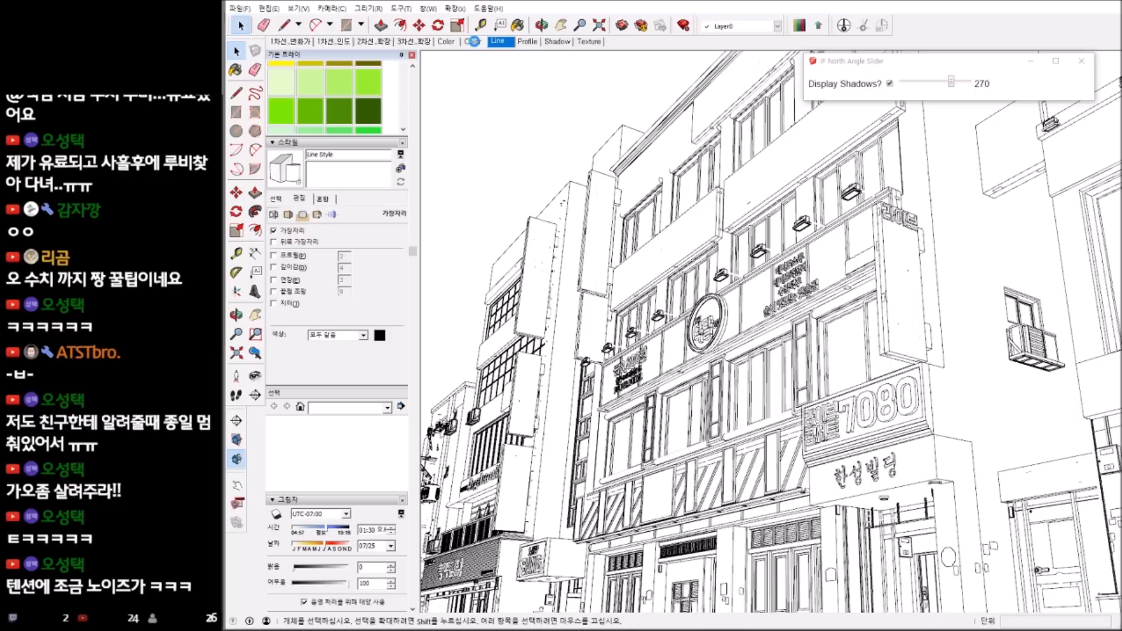
- Activate the Color scene that uses Color Style and export it as a 2D PNG graphic, overwriting the existing file 1-5 in 자료
{"action": "left_click", "coordinate": [474, 42]}
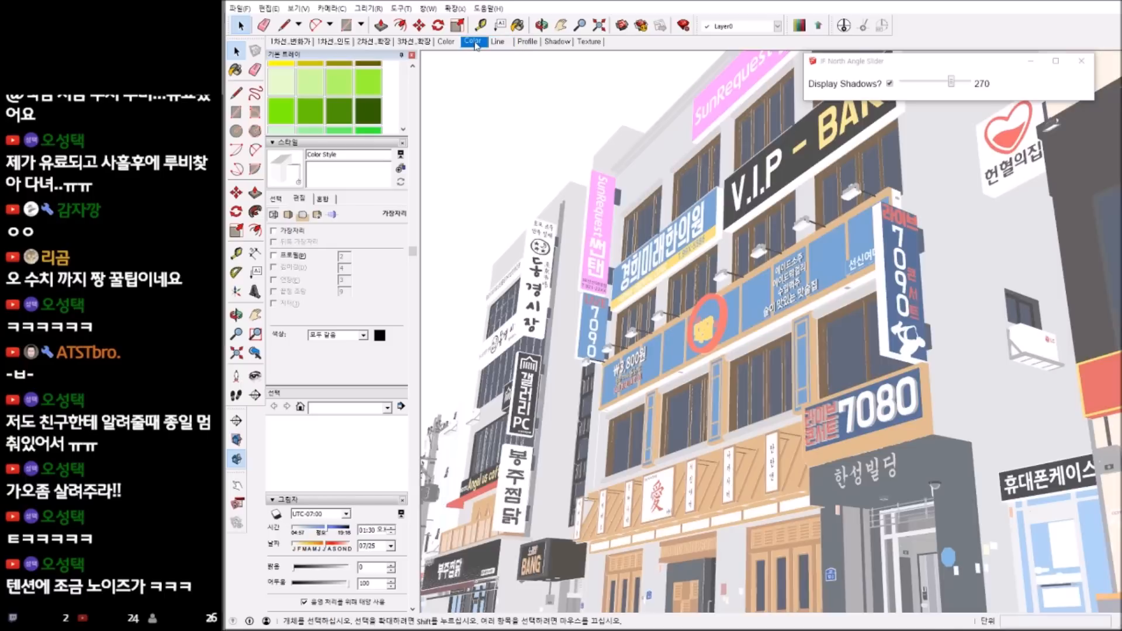
{"action": "key", "text": "alt+f"}
{"action": "key", "text": "e"}
{"action": "key", "text": "2"}
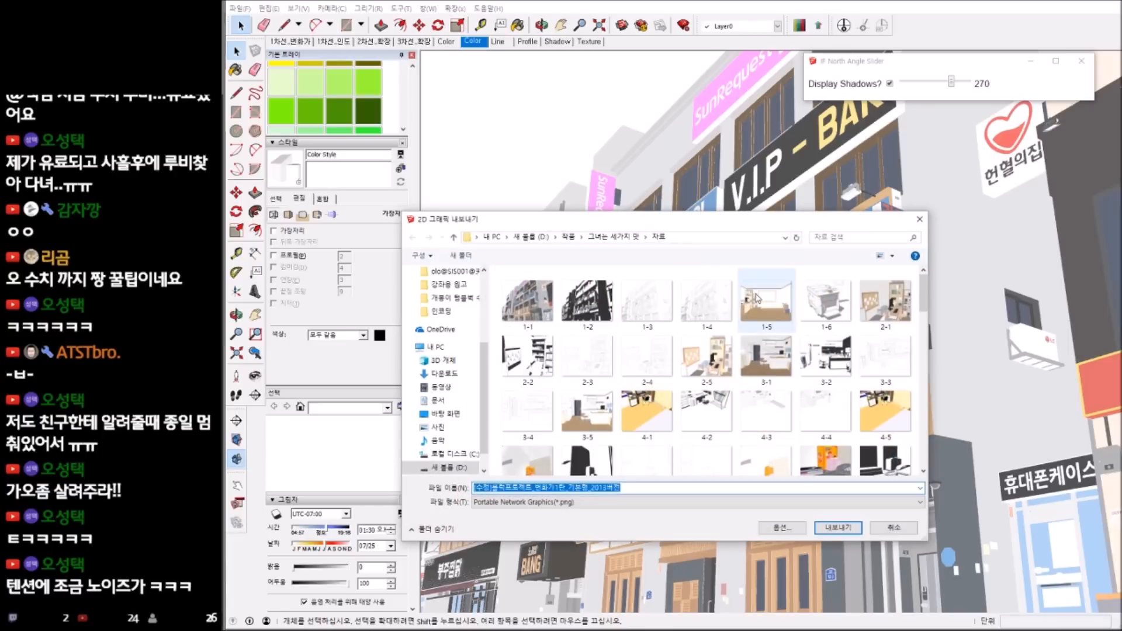
{"action": "left_click", "coordinate": [754, 295]}
{"action": "left_click", "coordinate": [838, 527]}
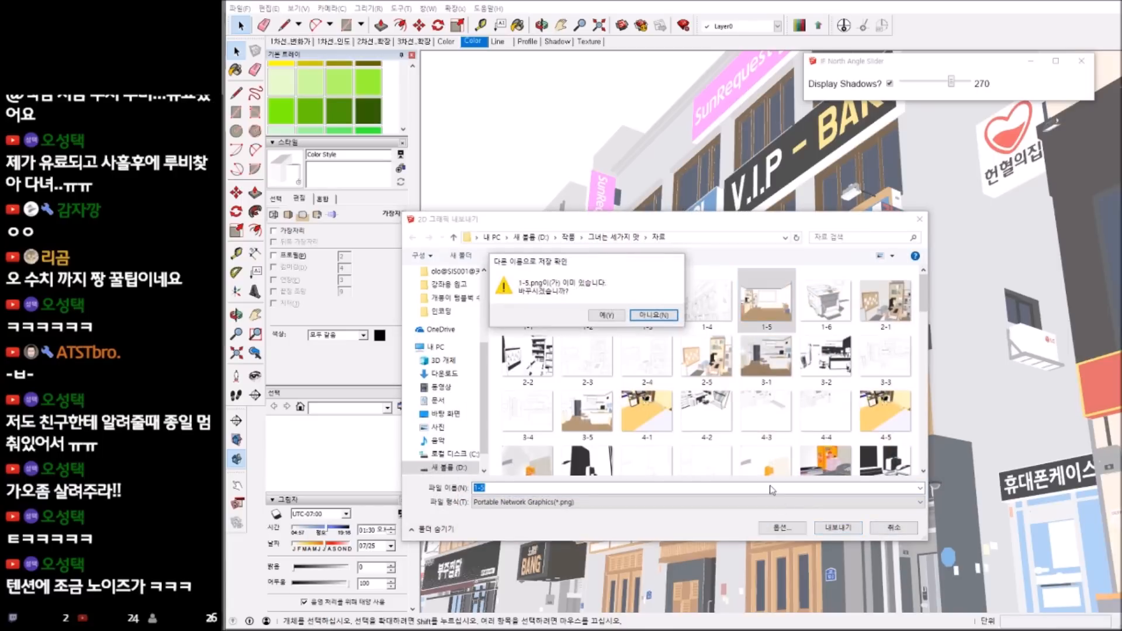
{"action": "left_click", "coordinate": [602, 315]}
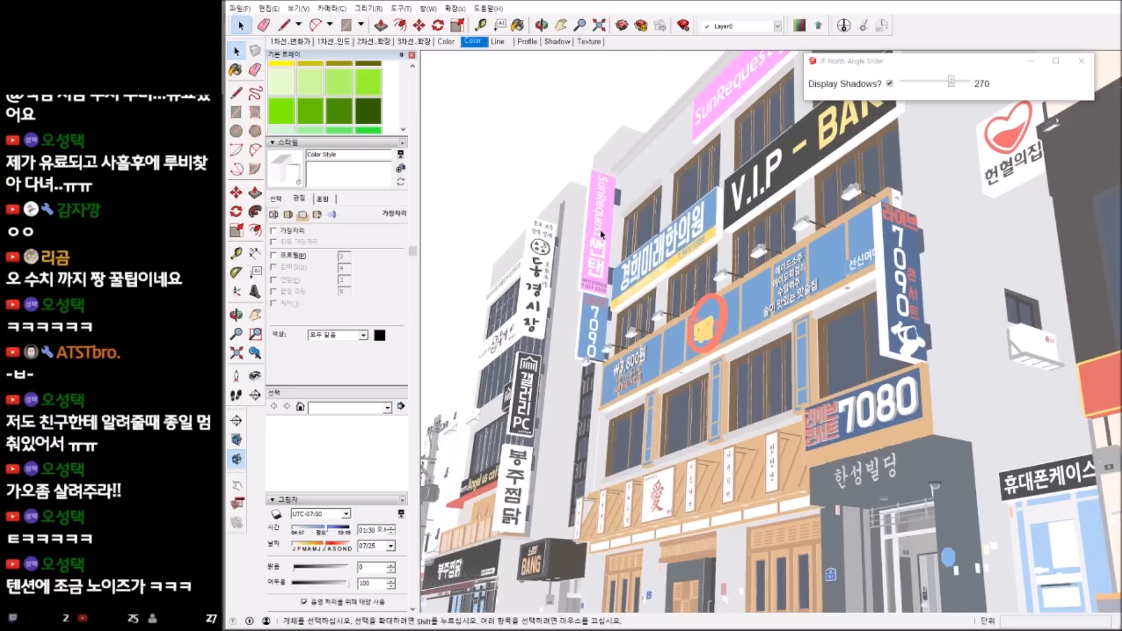
- Switch to Clip Studio Paint and close both open illustrations without saving the changes
{"action": "left_click", "coordinate": [1113, 4]}
{"action": "left_click", "coordinate": [714, 339]}
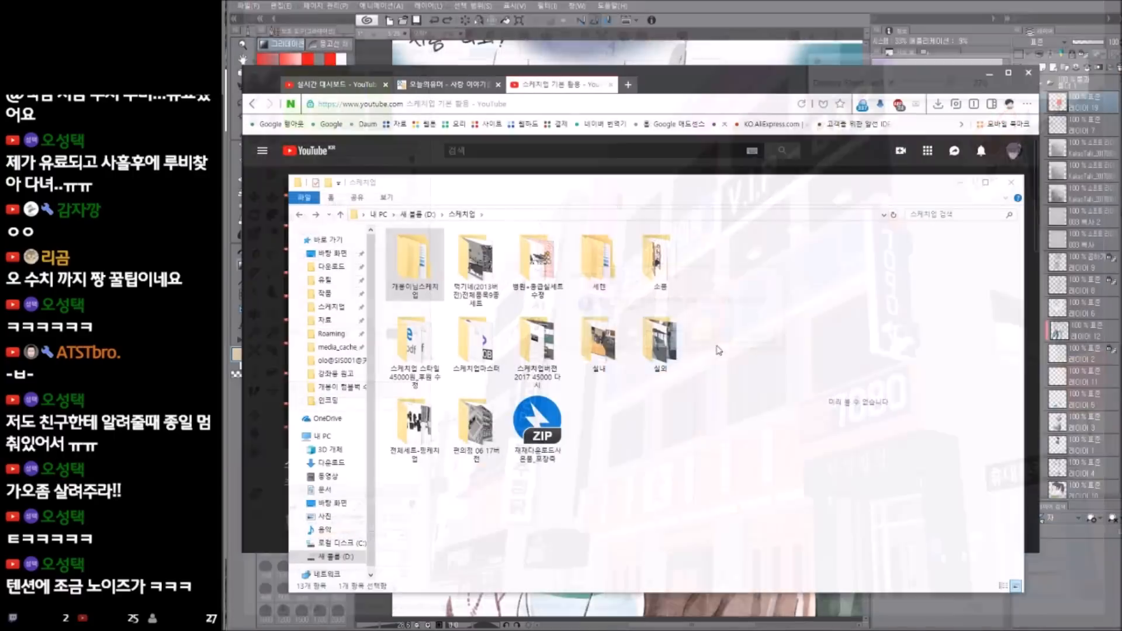
{"action": "left_click", "coordinate": [765, 19]}
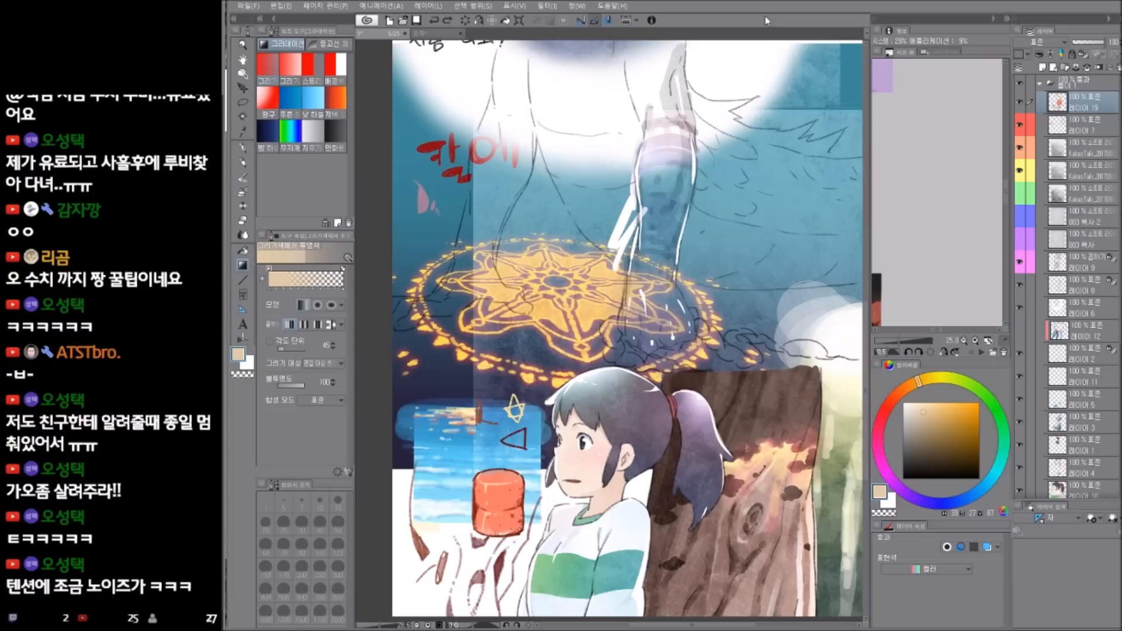
{"action": "left_click", "coordinate": [461, 34]}
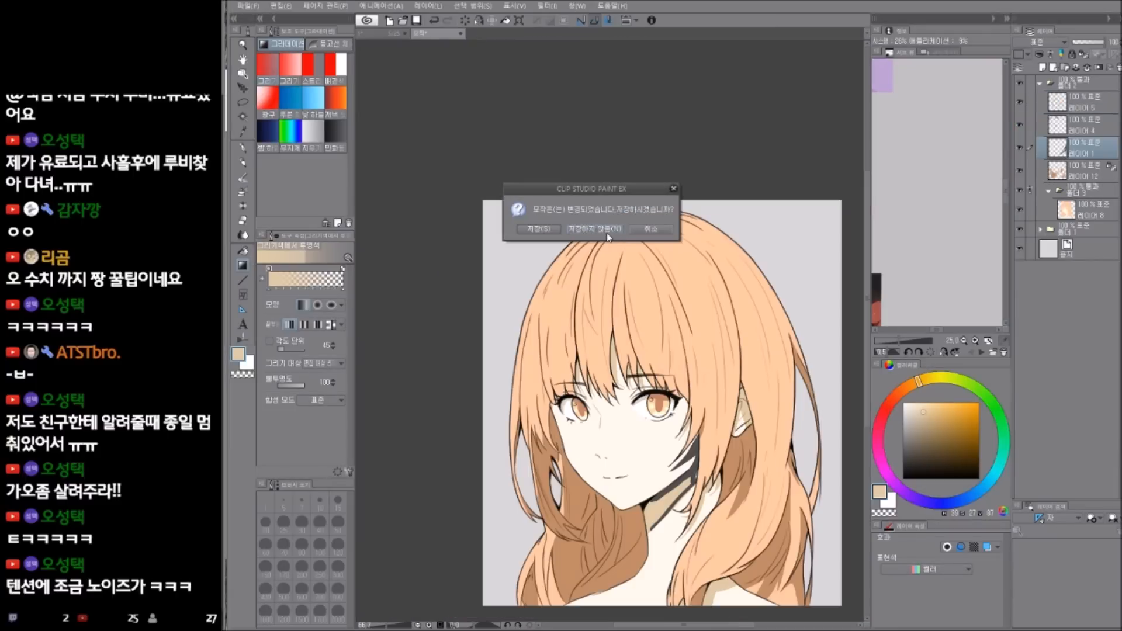
{"action": "left_click", "coordinate": [607, 232]}
{"action": "left_click", "coordinate": [408, 33]}
{"action": "left_click", "coordinate": [608, 233]}
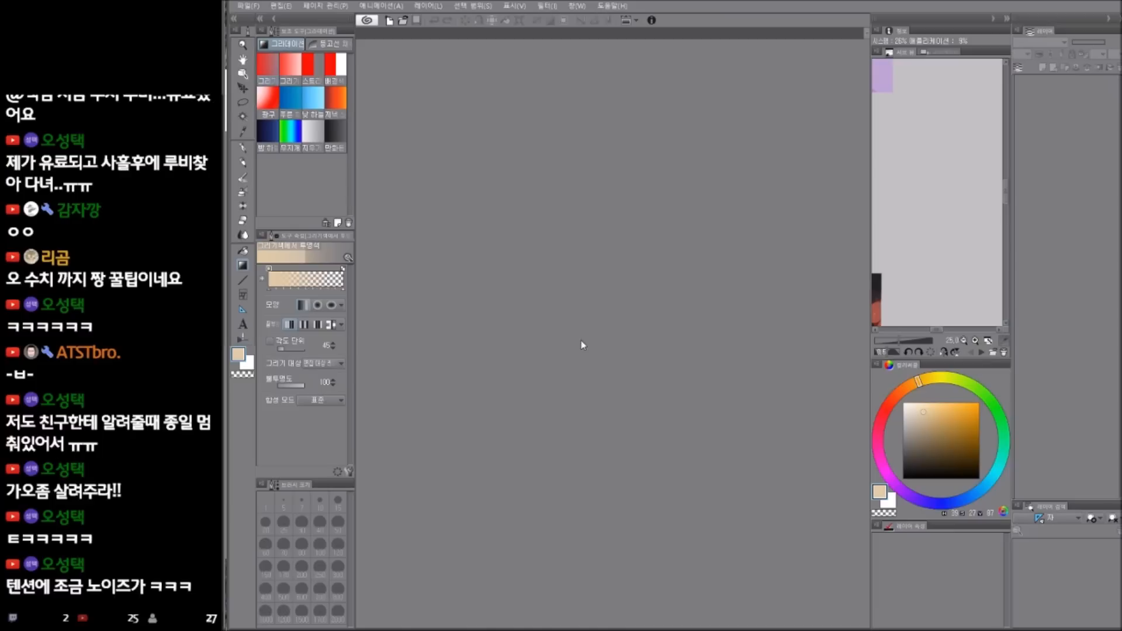
- Browse to the 자료 folder in File Explorer and open the exported images 1-1 to 1-5 in Clip Studio Paint
{"action": "left_click", "coordinate": [452, 628], "text": "shift"}
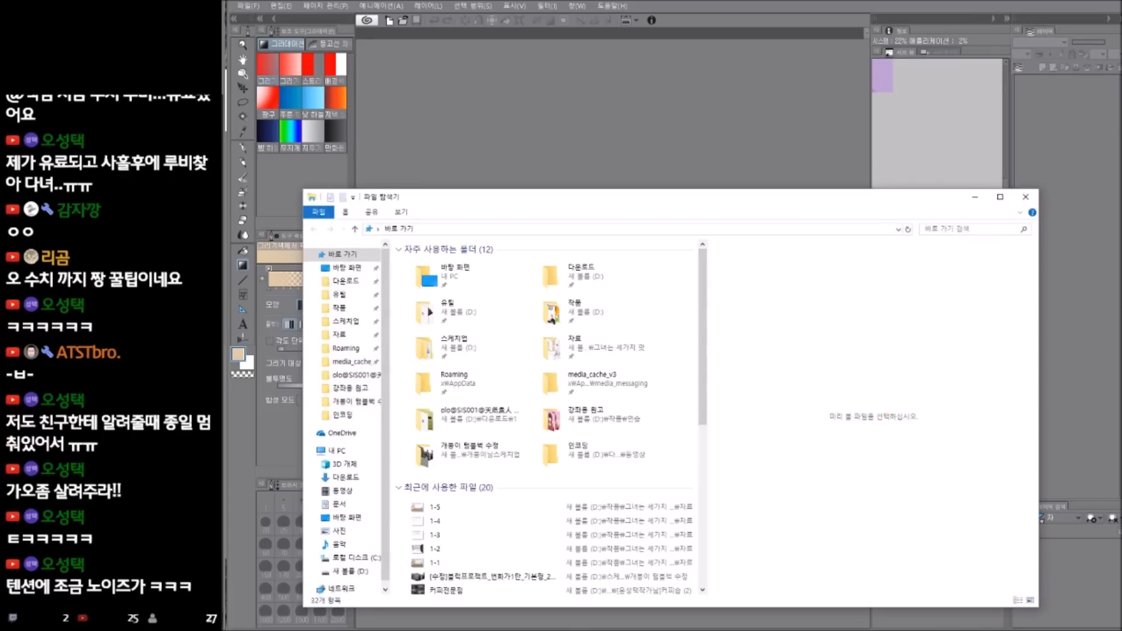
{"action": "left_click", "coordinate": [341, 334]}
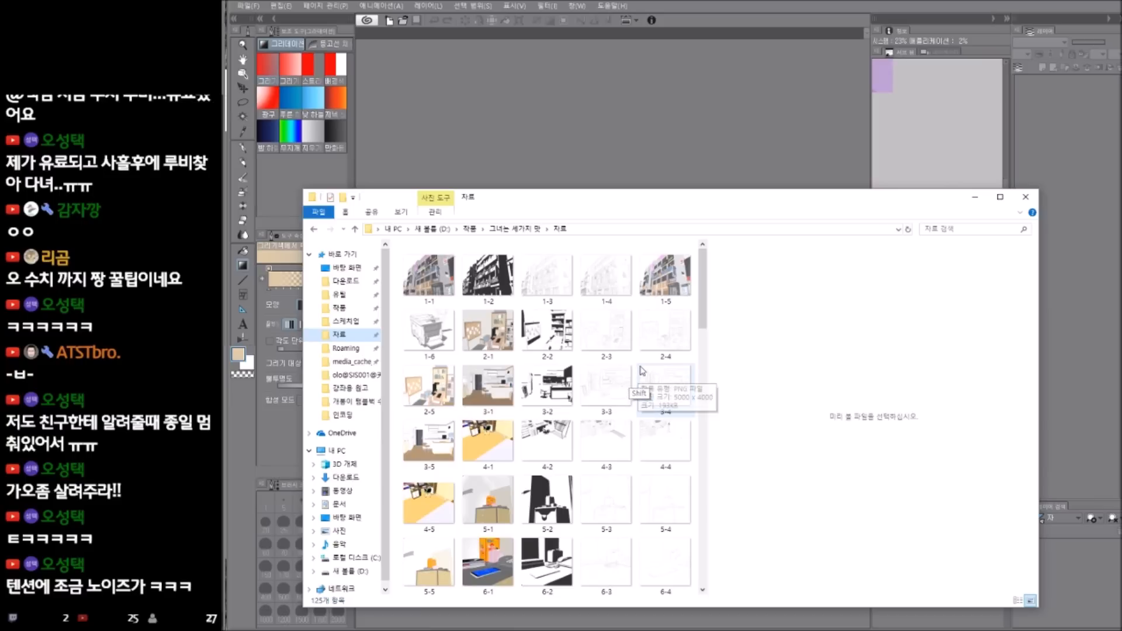
{"action": "left_click", "coordinate": [428, 275]}
{"action": "left_click", "coordinate": [676, 301], "text": "shift"}
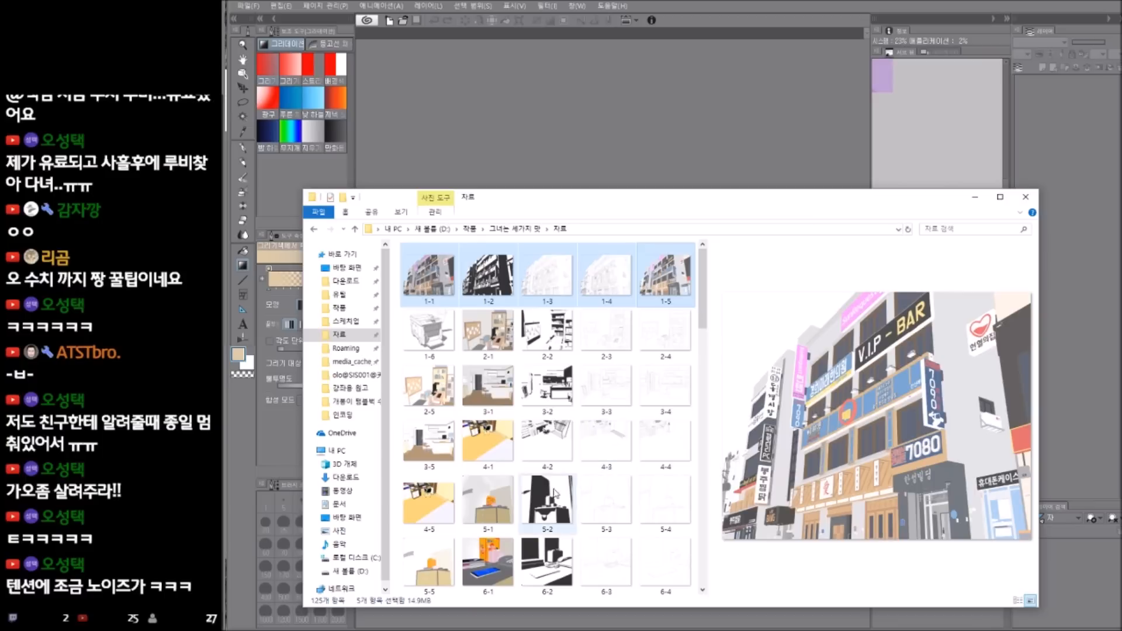
{"action": "scroll", "coordinate": [676, 298], "scroll_direction": "down", "scroll_amount": 3}
{"action": "scroll", "coordinate": [676, 298], "scroll_direction": "up", "scroll_amount": 3}
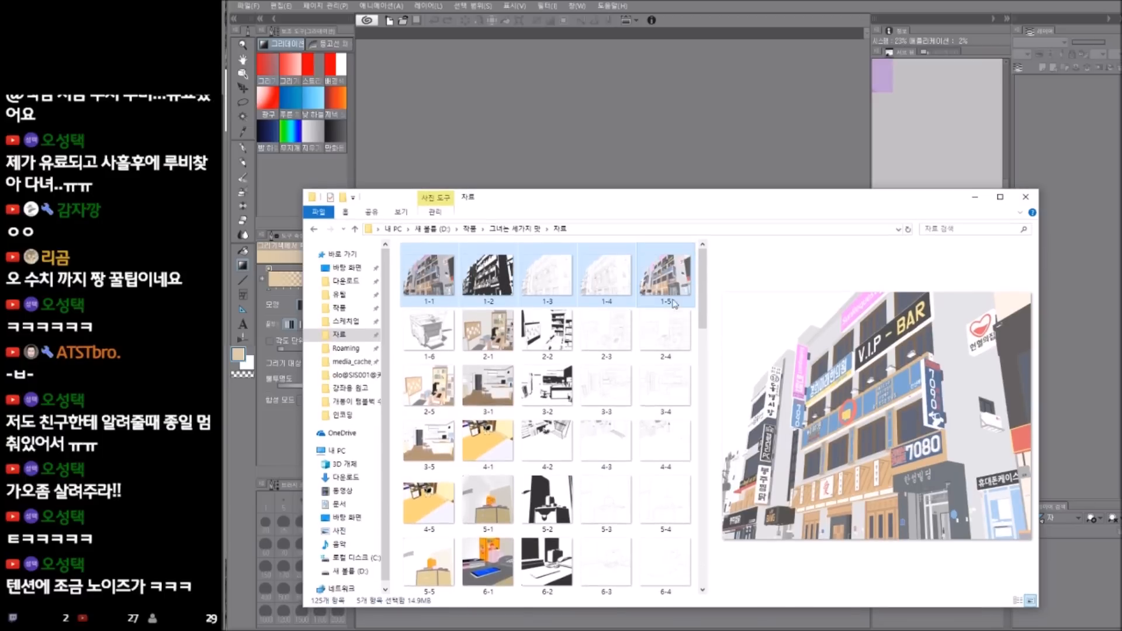
{"action": "left_click_drag", "start_coordinate": [675, 295], "coordinate": [714, 143]}
{"action": "left_click_drag", "start_coordinate": [714, 143], "coordinate": [714, 144]}
{"action": "left_click", "coordinate": [722, 40]}
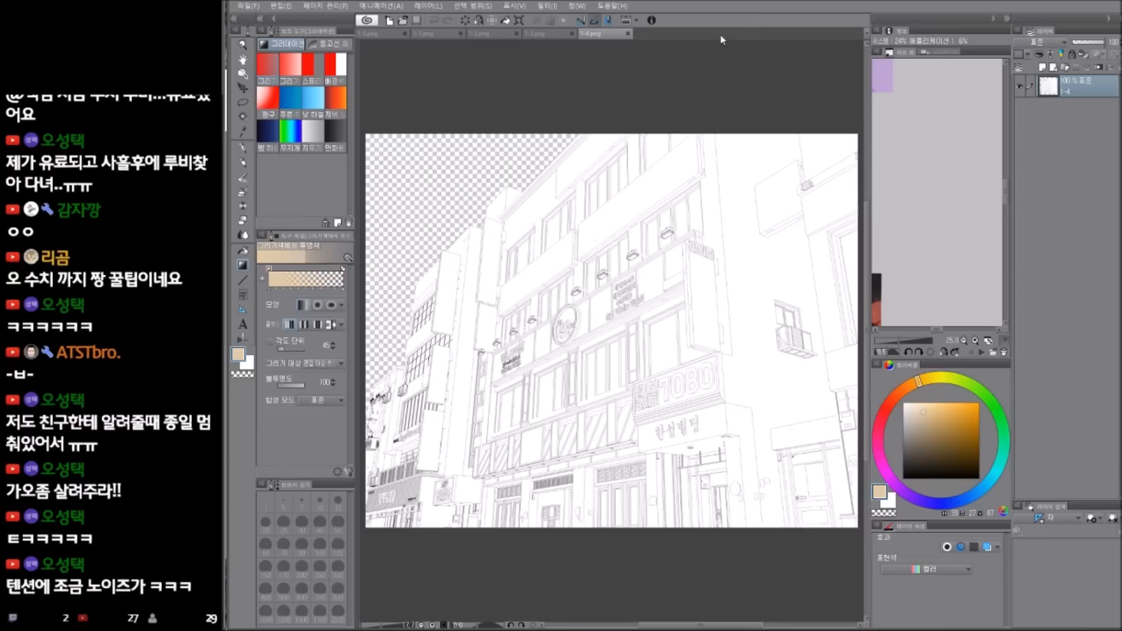
- Copy the texture image 1-1 and paste it as a new layer into the 1-5 color document
{"action": "left_click", "coordinate": [384, 34]}
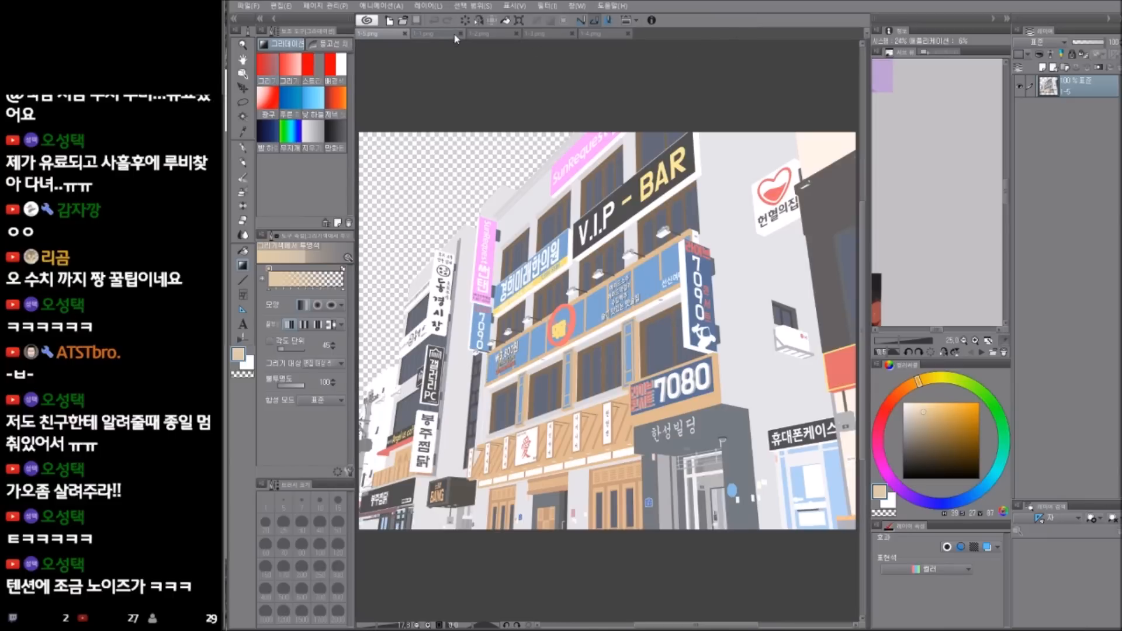
{"action": "left_click", "coordinate": [497, 33]}
{"action": "left_click", "coordinate": [552, 34]}
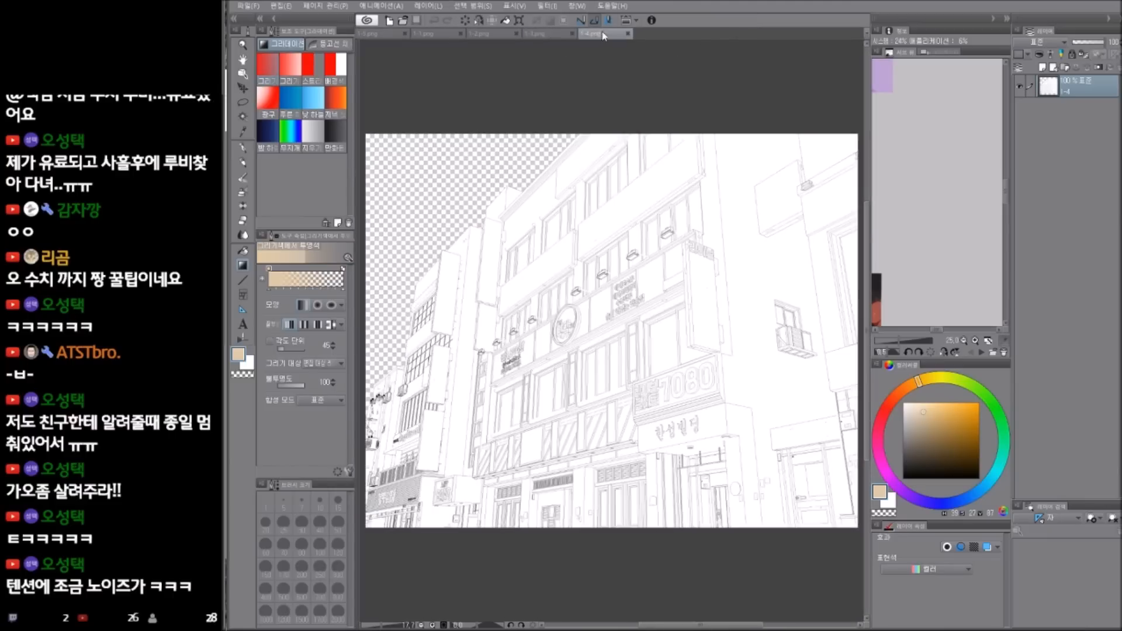
{"action": "left_click", "coordinate": [383, 33]}
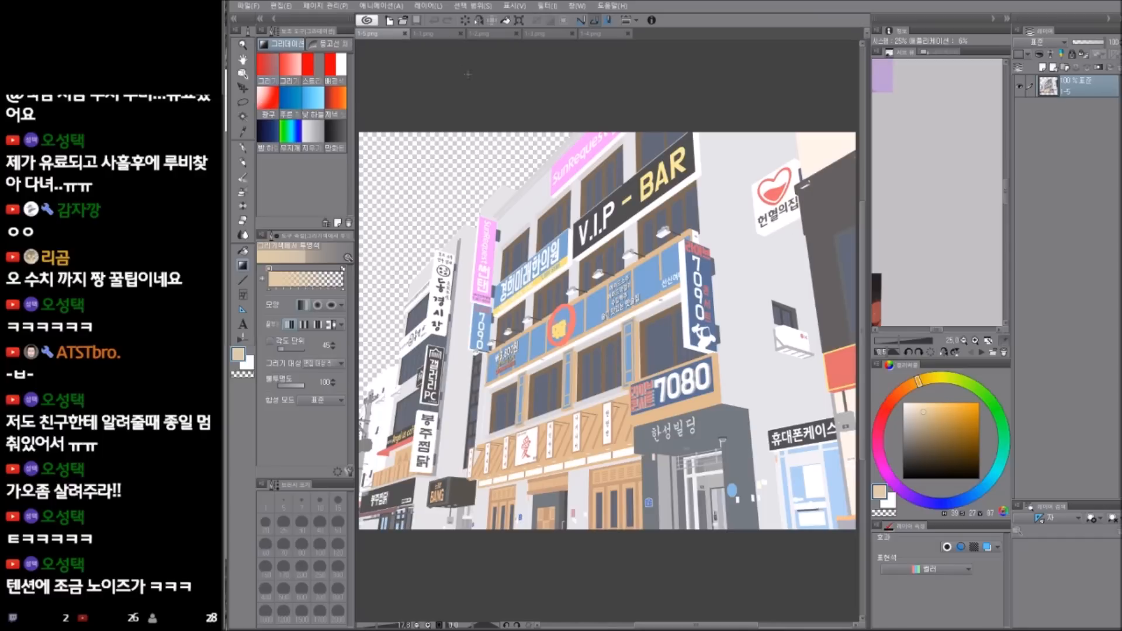
{"action": "left_click", "coordinate": [437, 33]}
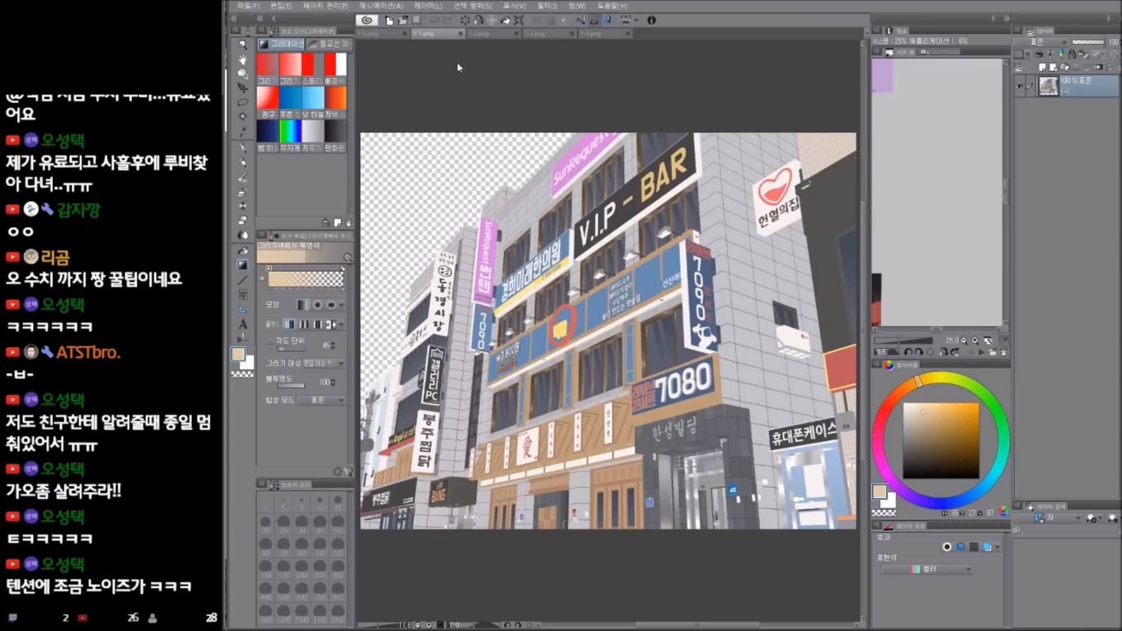
{"action": "left_click", "coordinate": [395, 34]}
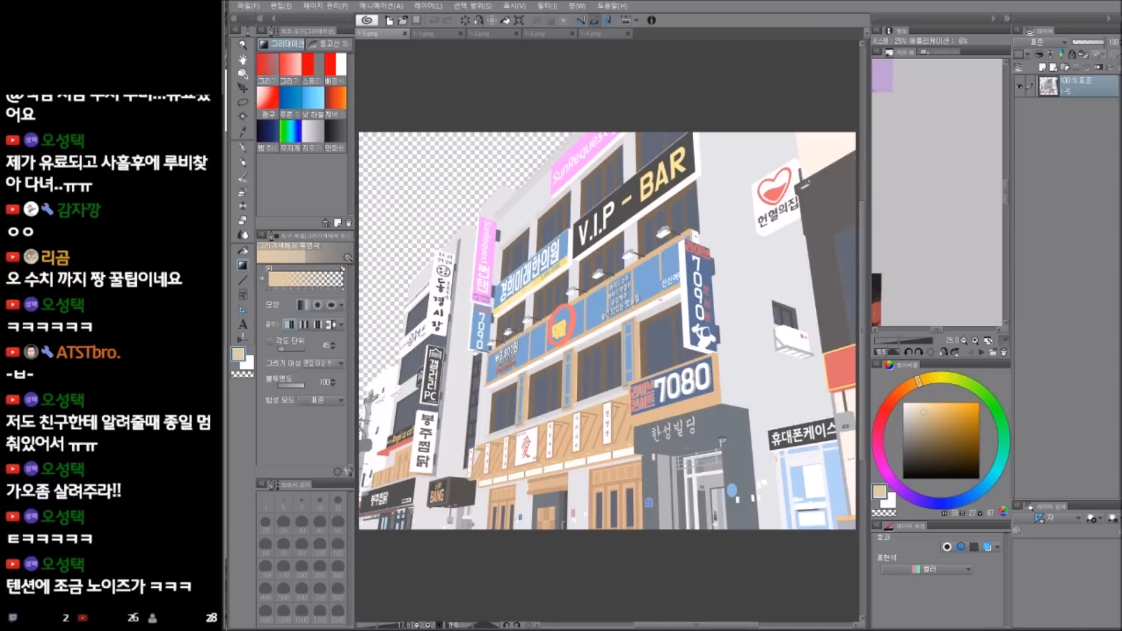
{"action": "key", "text": "ctrl+v"}
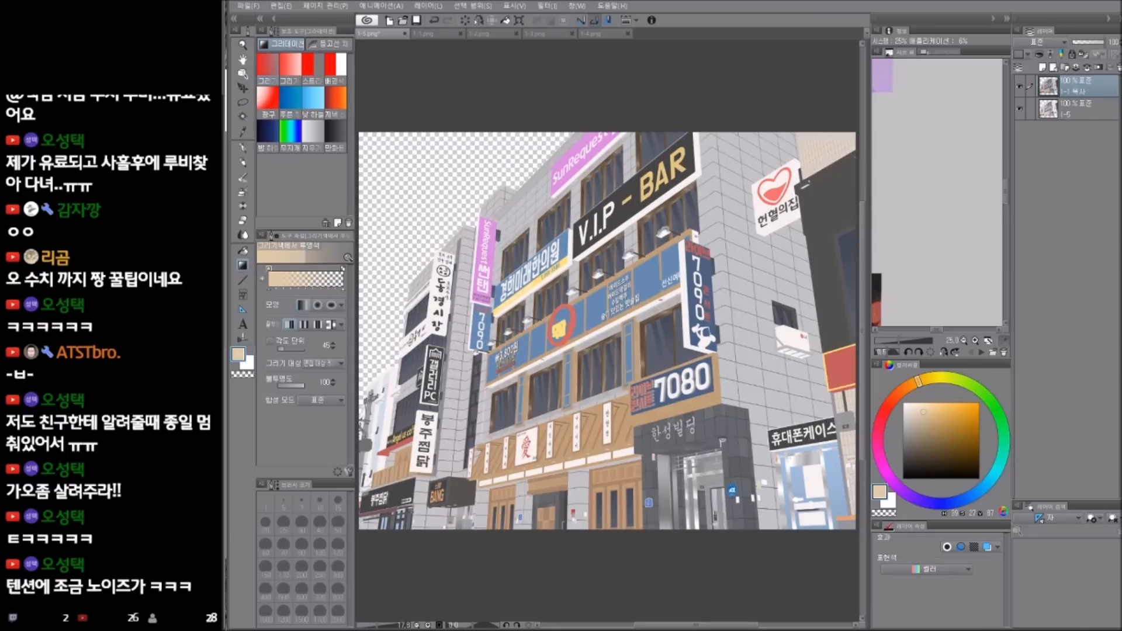
- Copy the images 1-2, 1-3 and 1-4 into the 1-5 document as separate layers stacked in that order
{"action": "left_click", "coordinate": [490, 33]}
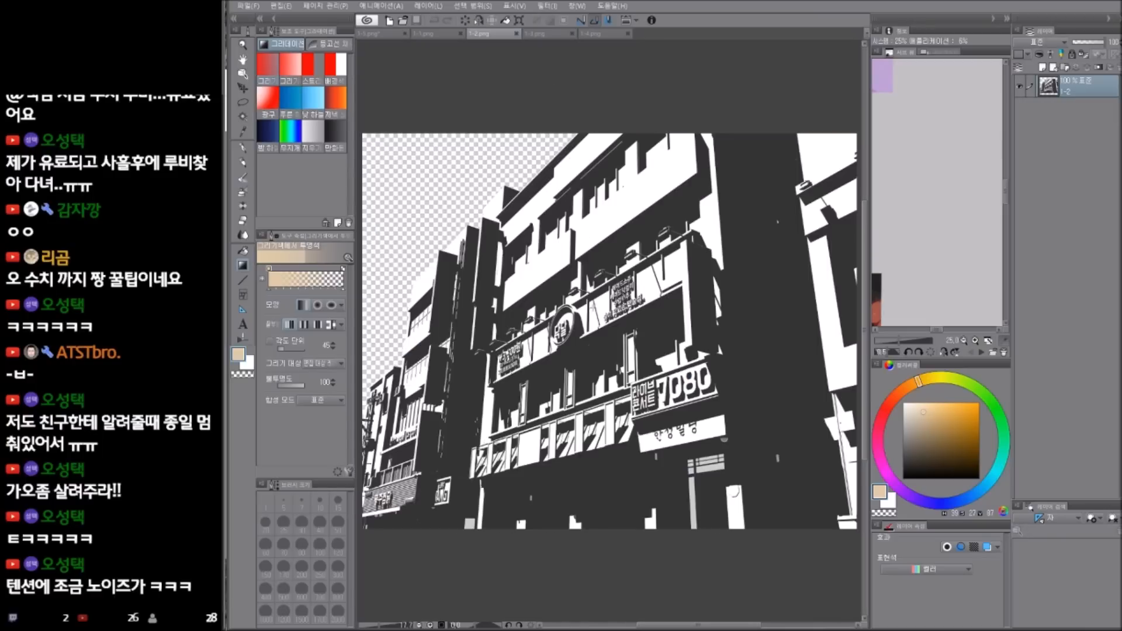
{"action": "left_click", "coordinate": [380, 34]}
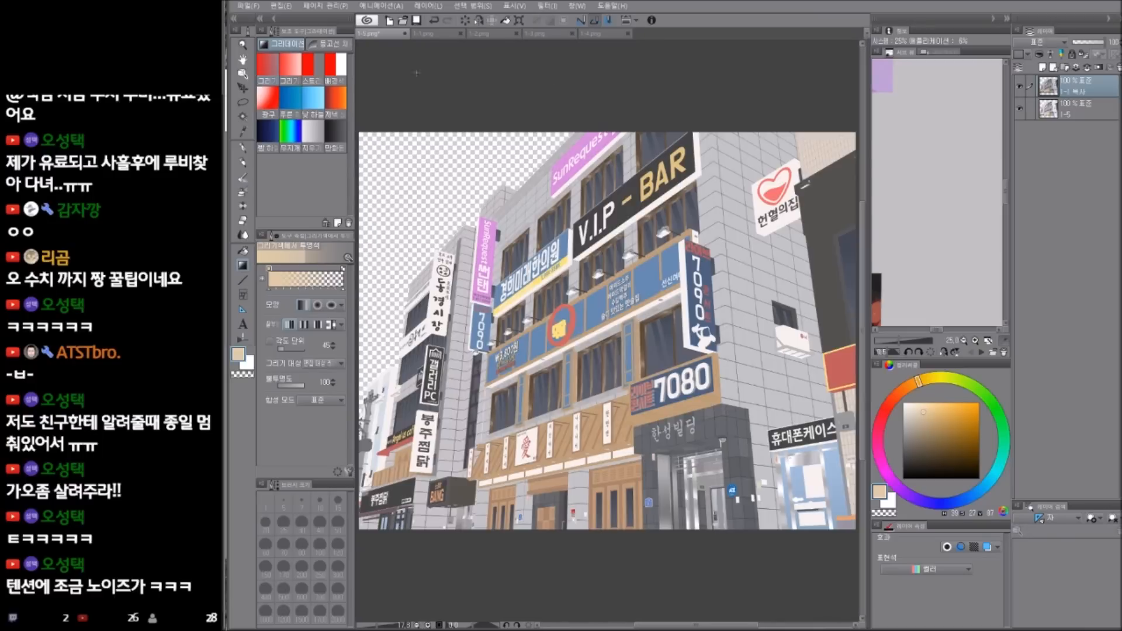
{"action": "key", "text": "ctrl+v"}
{"action": "left_click", "coordinate": [549, 34]}
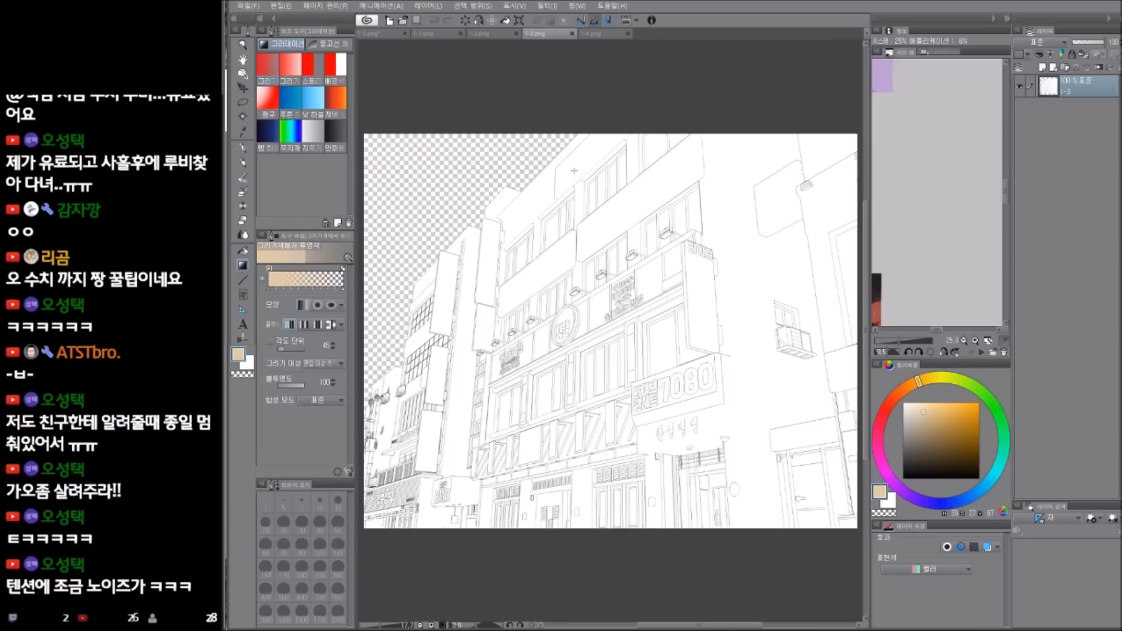
{"action": "left_click", "coordinate": [379, 34]}
{"action": "key", "text": "ctrl+v"}
{"action": "left_click", "coordinate": [604, 34]}
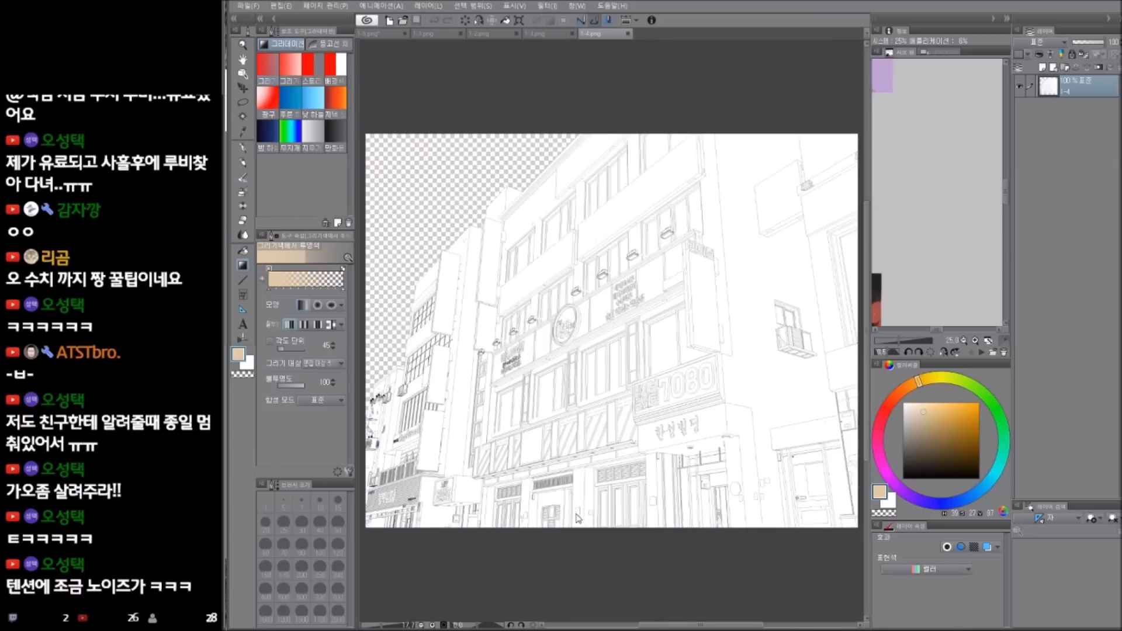
{"action": "left_click", "coordinate": [380, 34]}
{"action": "key", "text": "ctrl+v"}
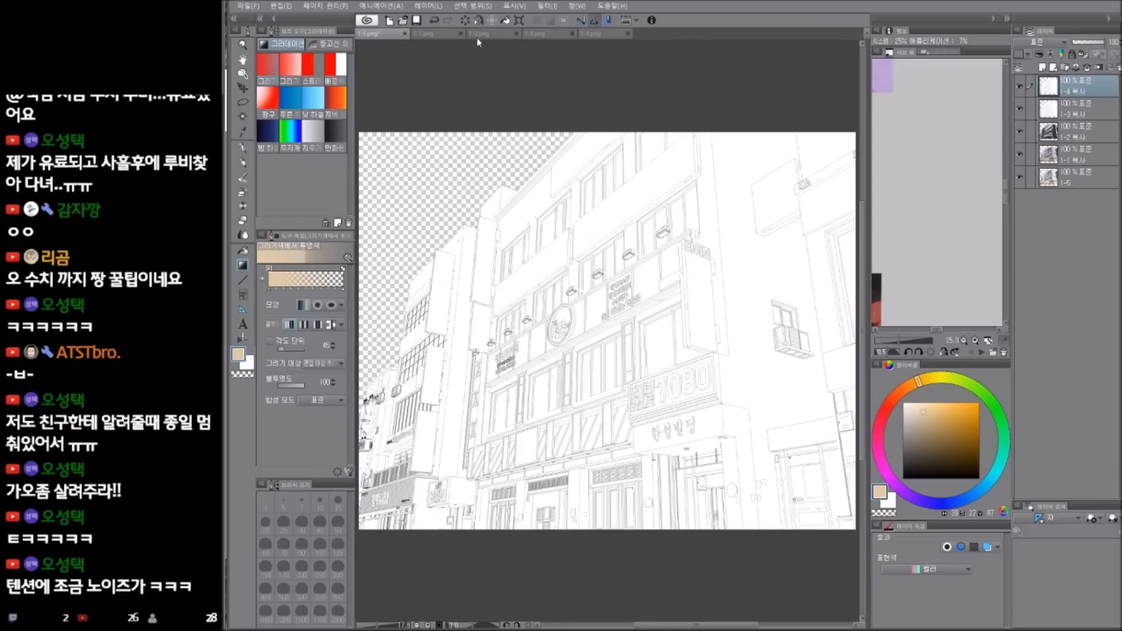
- Close the four source images 1-1 to 1-4, keeping only the combined 1-5 document open
{"action": "left_click", "coordinate": [462, 34]}
{"action": "left_click", "coordinate": [461, 33]}
{"action": "left_click", "coordinate": [462, 34]}
{"action": "left_click", "coordinate": [461, 34]}
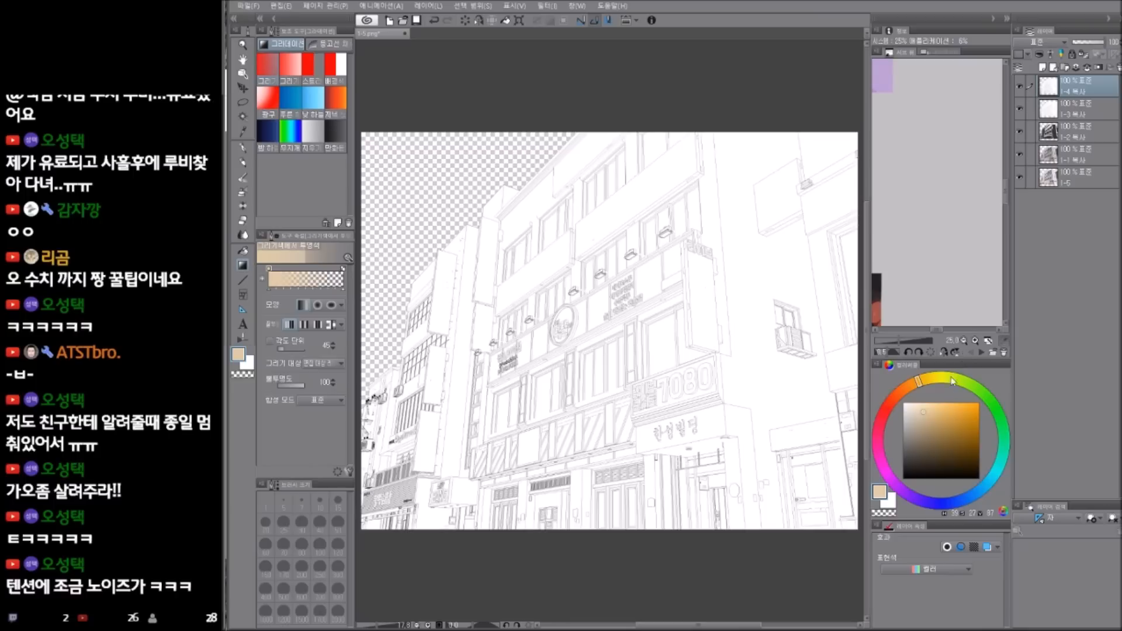
- Create a layer folder and move all five image layers into it, leaving the 1-4 line layer selected
{"action": "key", "text": "ctrl+g"}
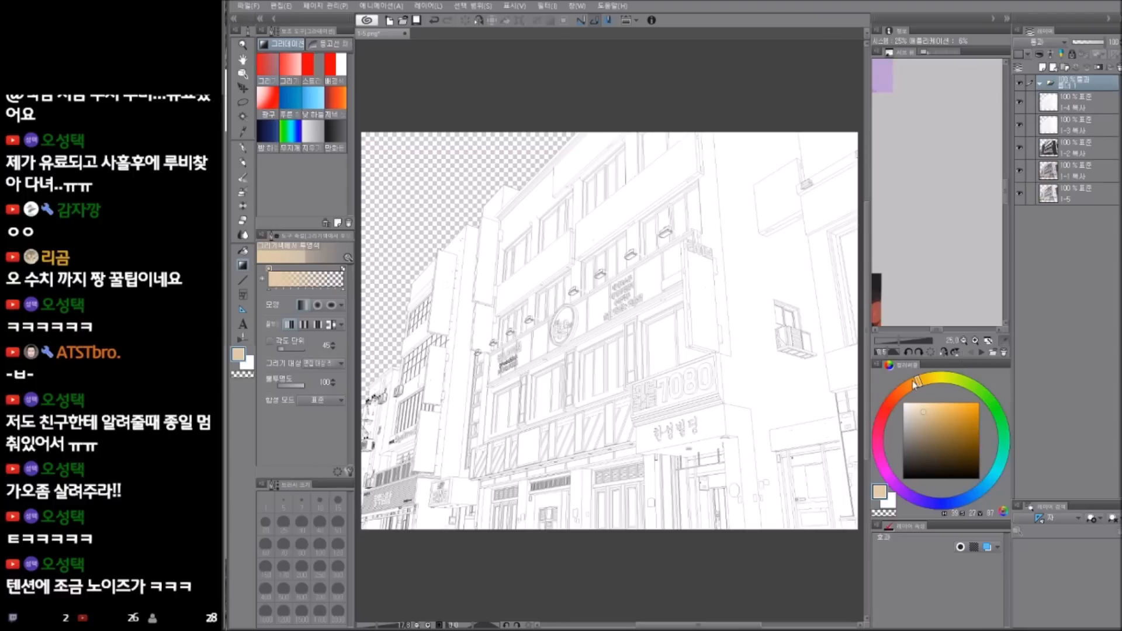
{"action": "left_click", "coordinate": [1076, 98]}
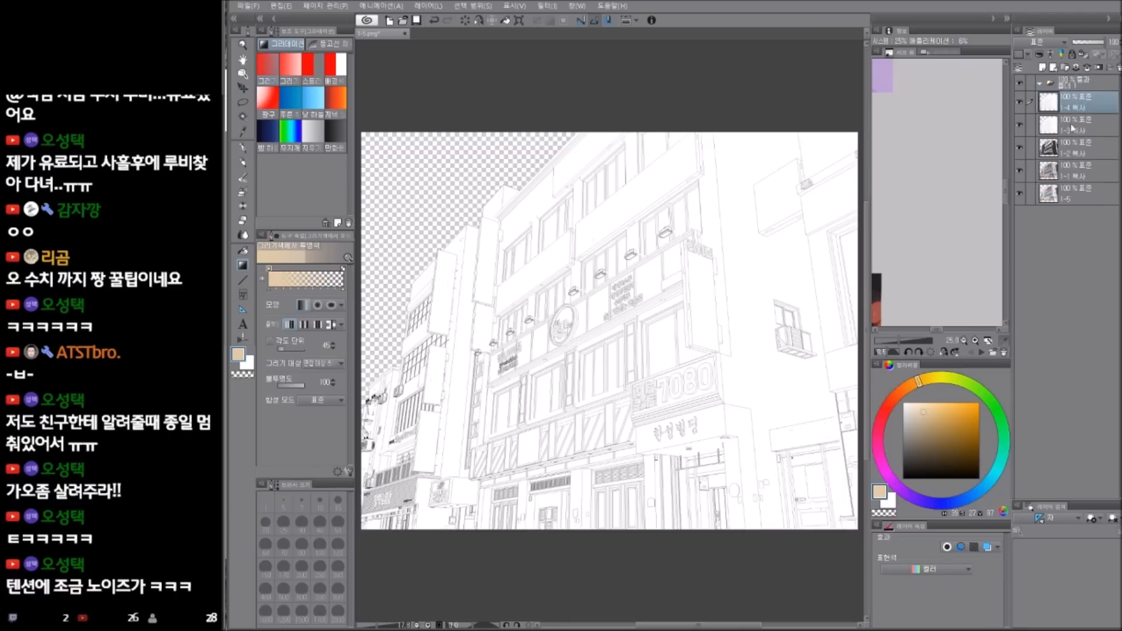
{"action": "left_click", "coordinate": [1078, 190], "text": "shift"}
{"action": "left_click_drag", "start_coordinate": [1081, 188], "coordinate": [1090, 88]}
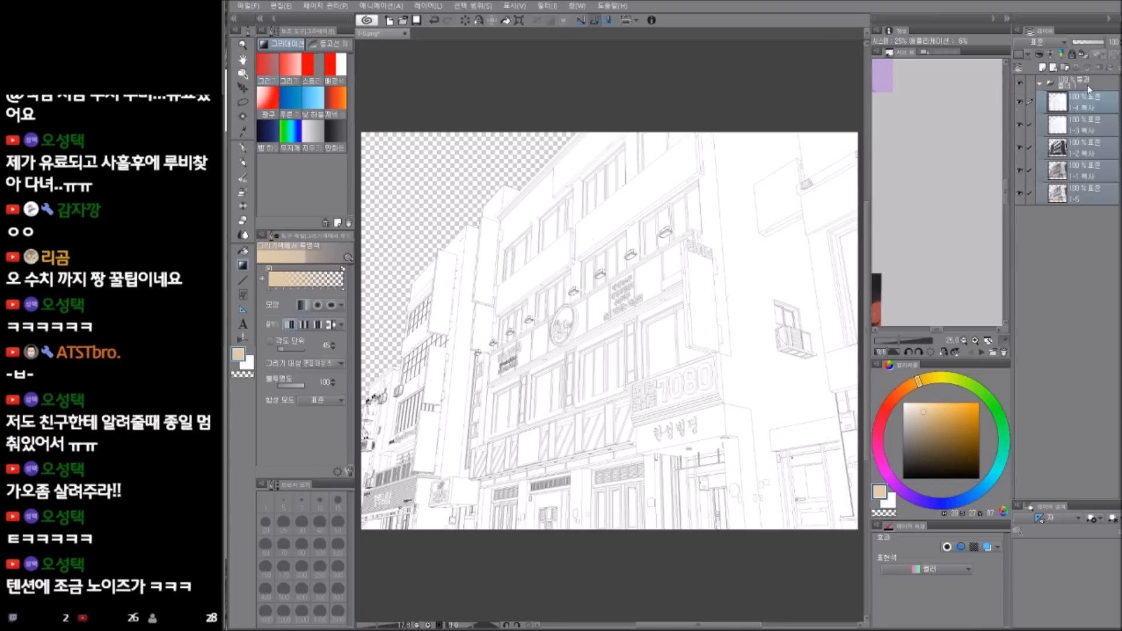
{"action": "left_click", "coordinate": [1090, 103]}
- Try converting the 1-4 line layer to a raster layer with gray expression colour, black only, without keeping the original layer
{"action": "left_click_drag", "start_coordinate": [711, 426], "coordinate": [718, 431]}
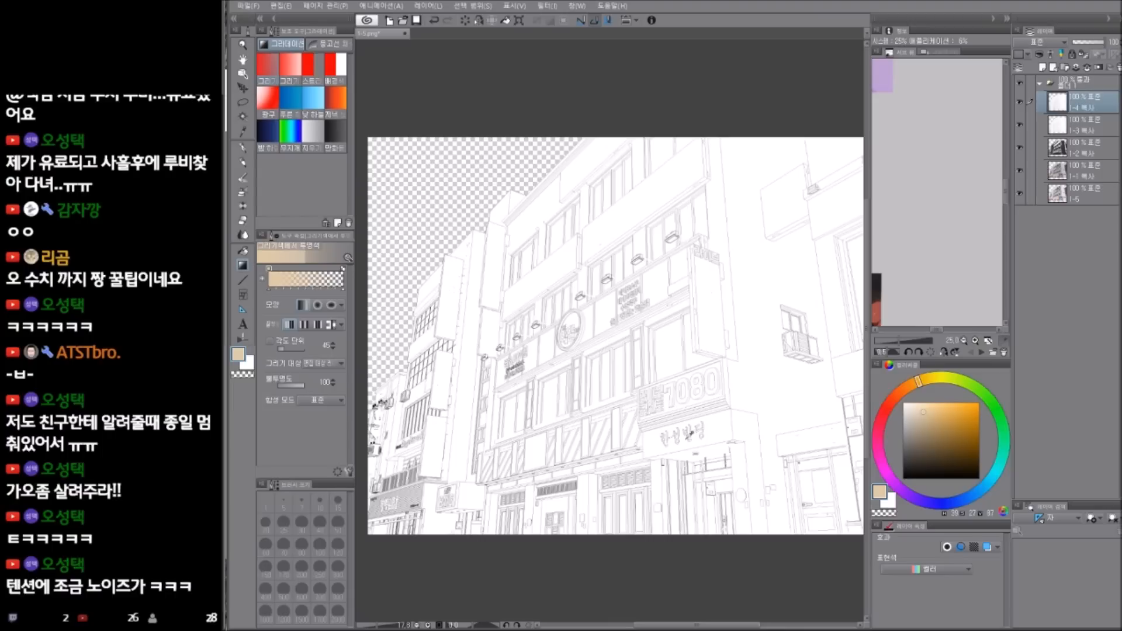
{"action": "key", "text": "alt+l"}
{"action": "key", "text": "h"}
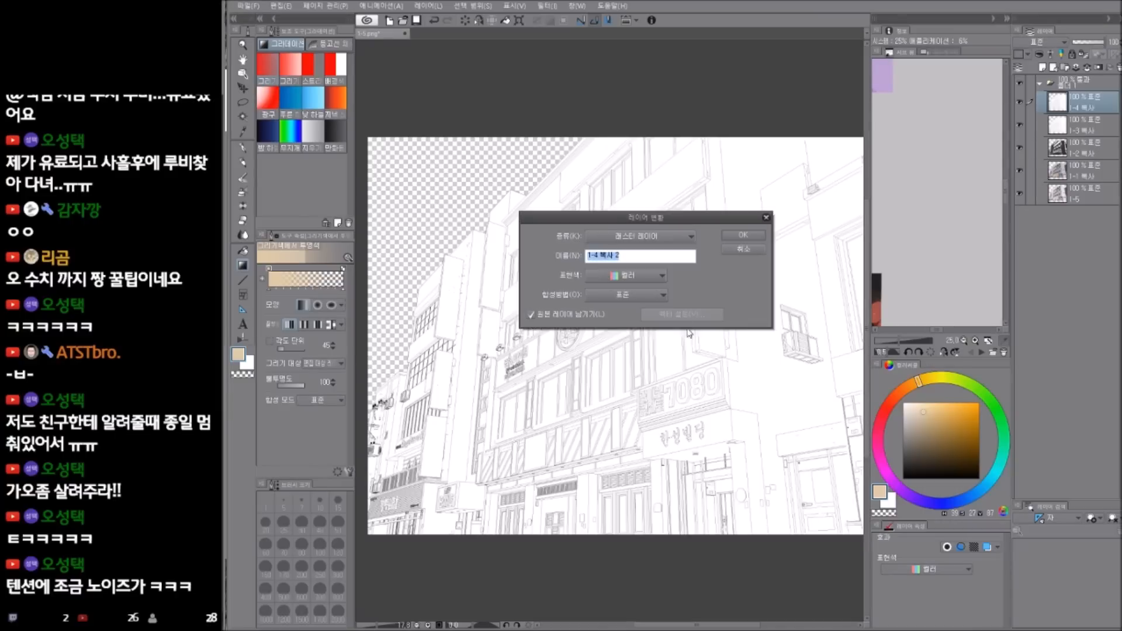
{"action": "left_click", "coordinate": [570, 313]}
{"action": "left_click", "coordinate": [642, 277]}
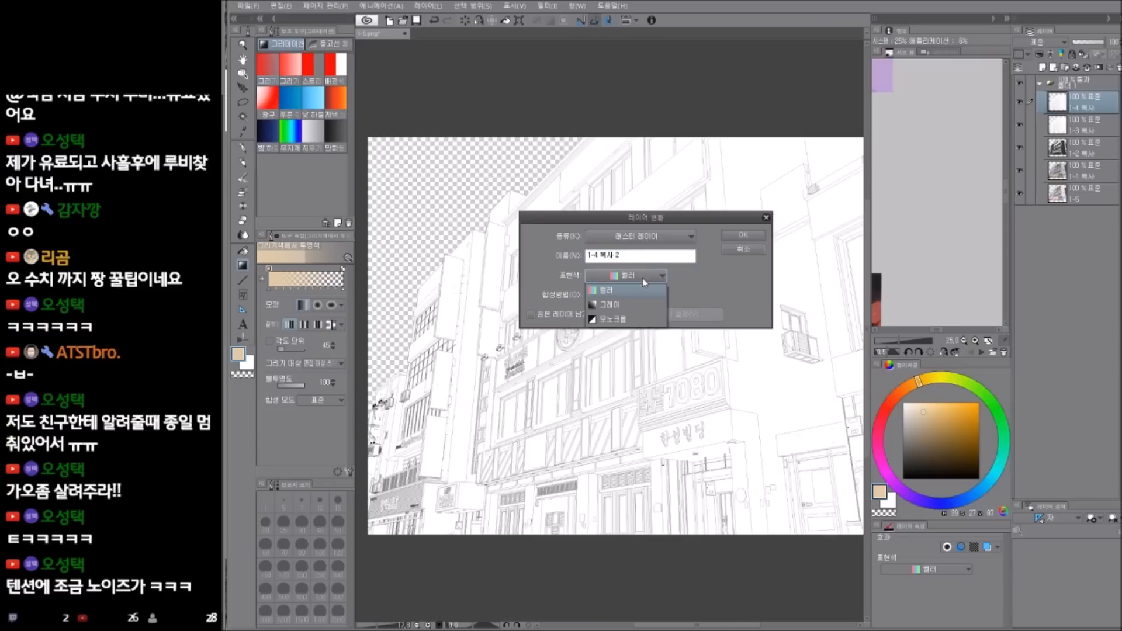
{"action": "left_click", "coordinate": [615, 304]}
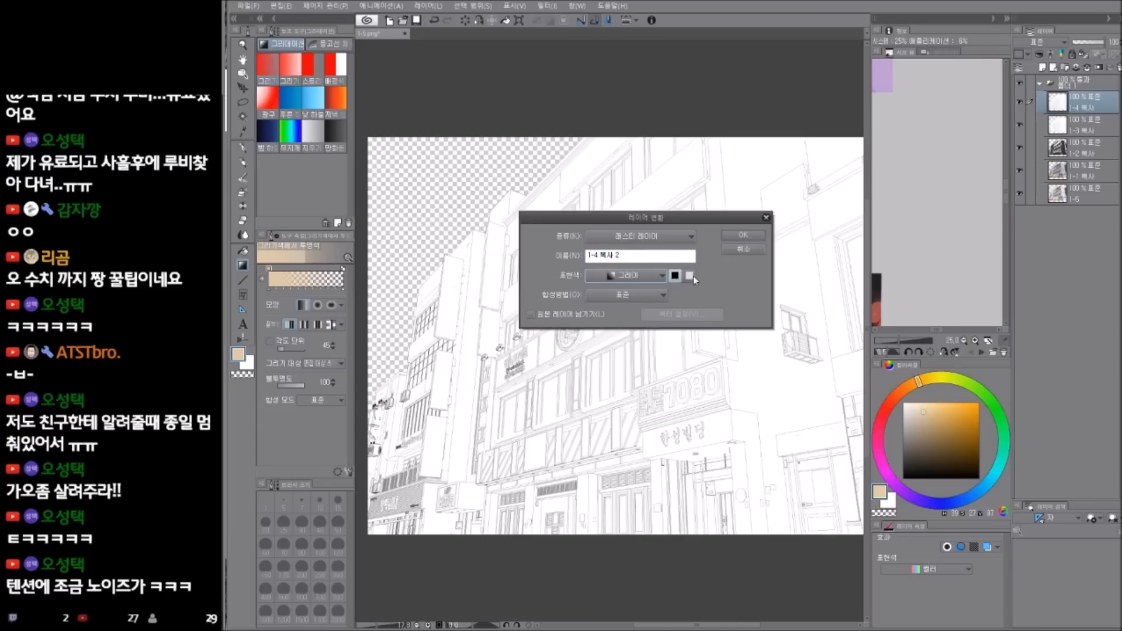
{"action": "left_click", "coordinate": [743, 235]}
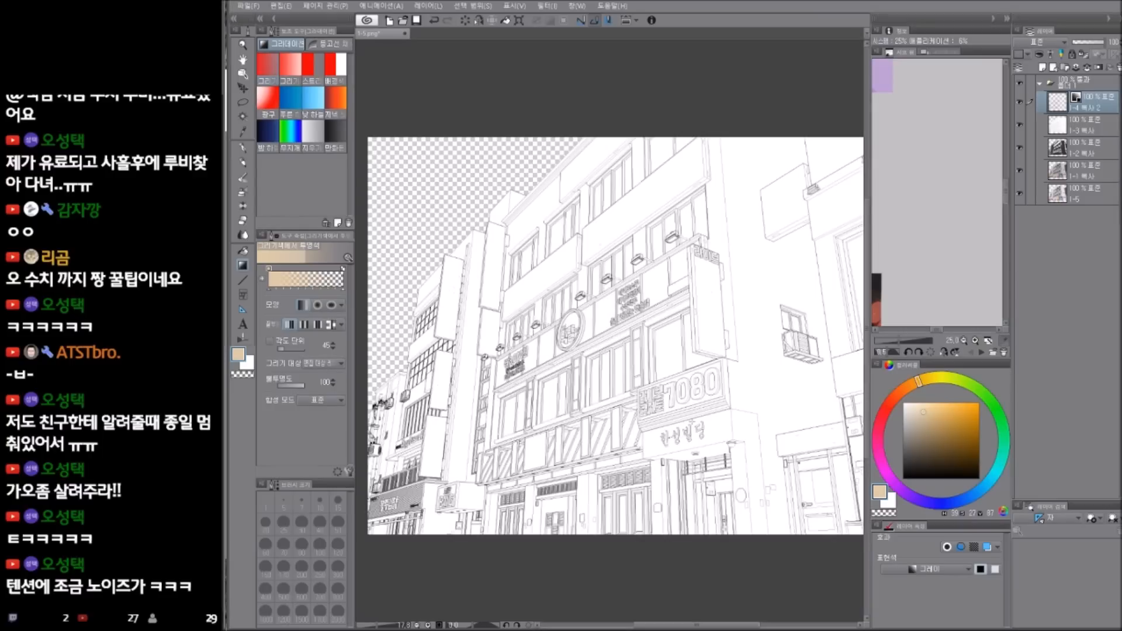
- Isolate the converted 1-4 line layer to inspect its transparency, and undo the layer conversion
{"action": "left_click", "coordinate": [1021, 104]}
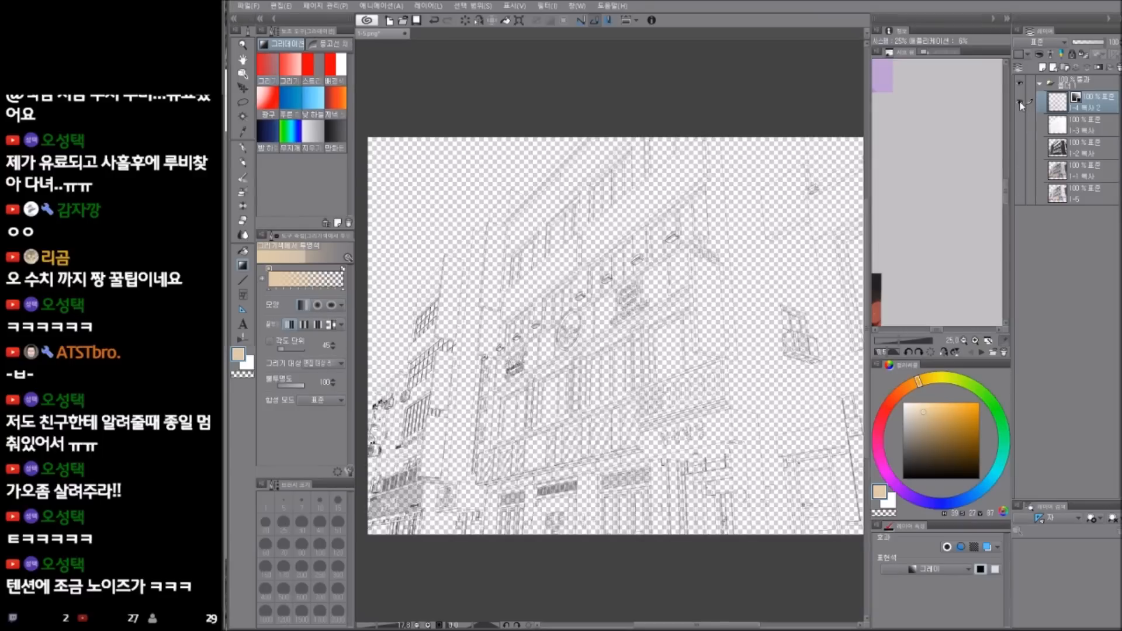
{"action": "left_click", "coordinate": [1020, 104], "text": "alt"}
{"action": "key", "text": "ctrl+z"}
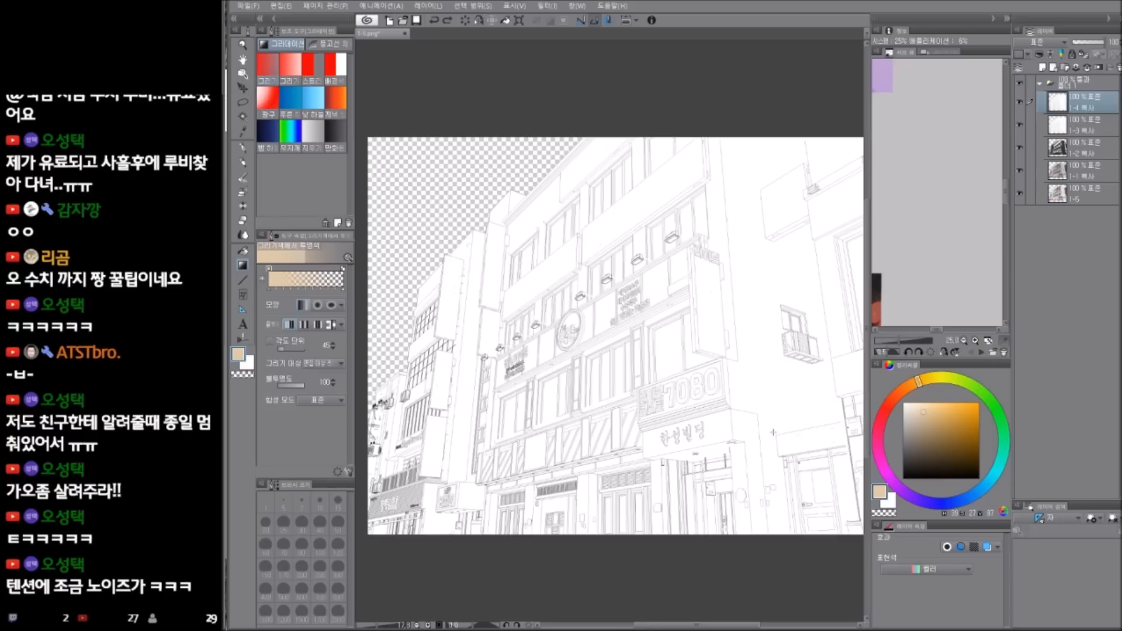
- Convert the 1-4 line layer's brightness to opacity and isolate the layer to inspect its transparent lines
{"action": "left_click", "coordinate": [281, 5]}
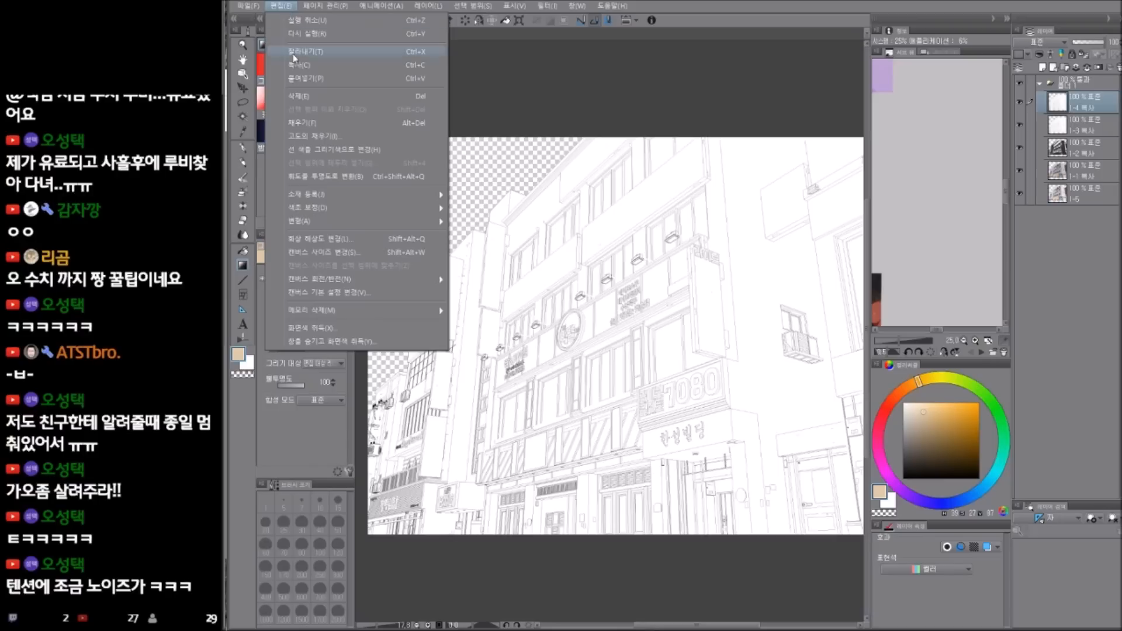
{"action": "left_click", "coordinate": [429, 181]}
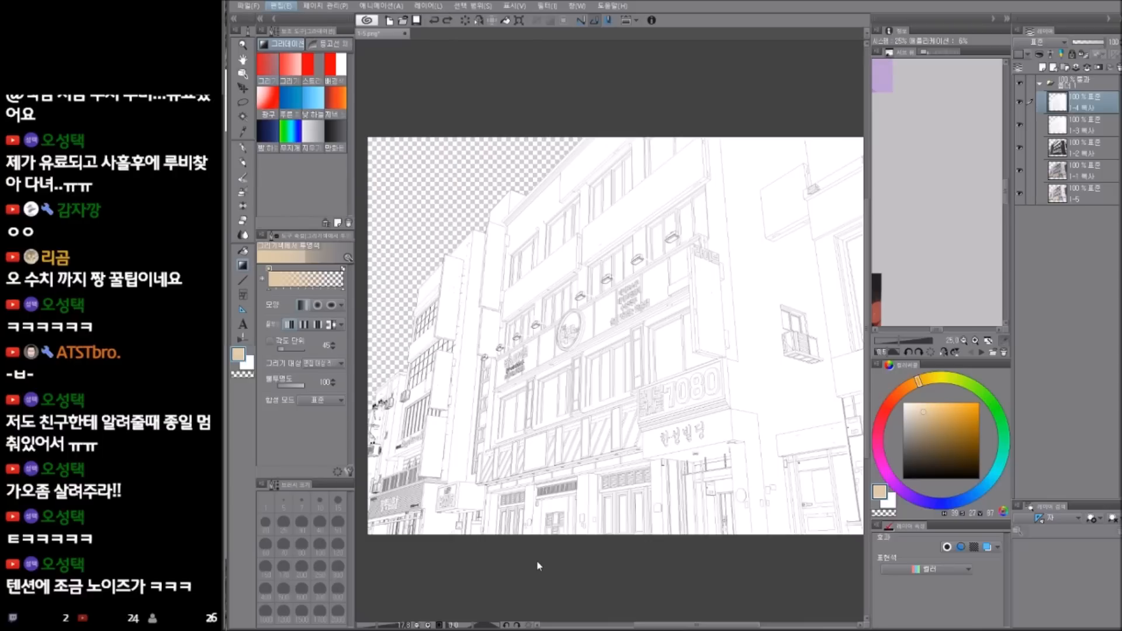
{"action": "left_click", "coordinate": [1020, 100], "text": "alt"}
{"action": "scroll", "coordinate": [577, 293], "scroll_direction": "up", "scroll_amount": 10}
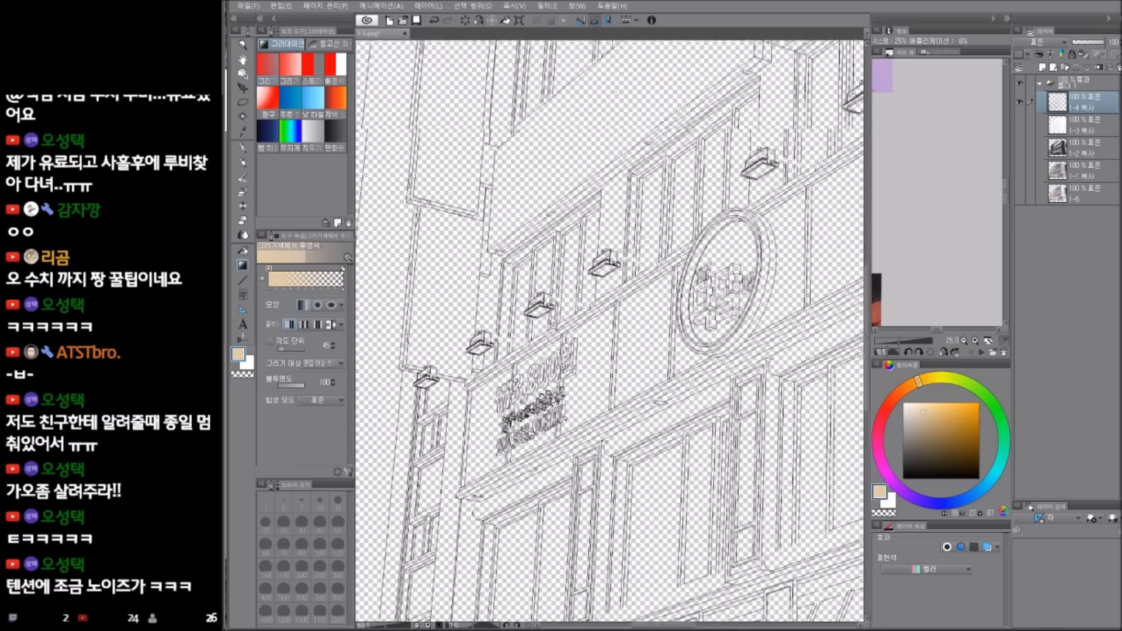
{"action": "scroll", "coordinate": [577, 294], "scroll_direction": "down", "scroll_amount": 10}
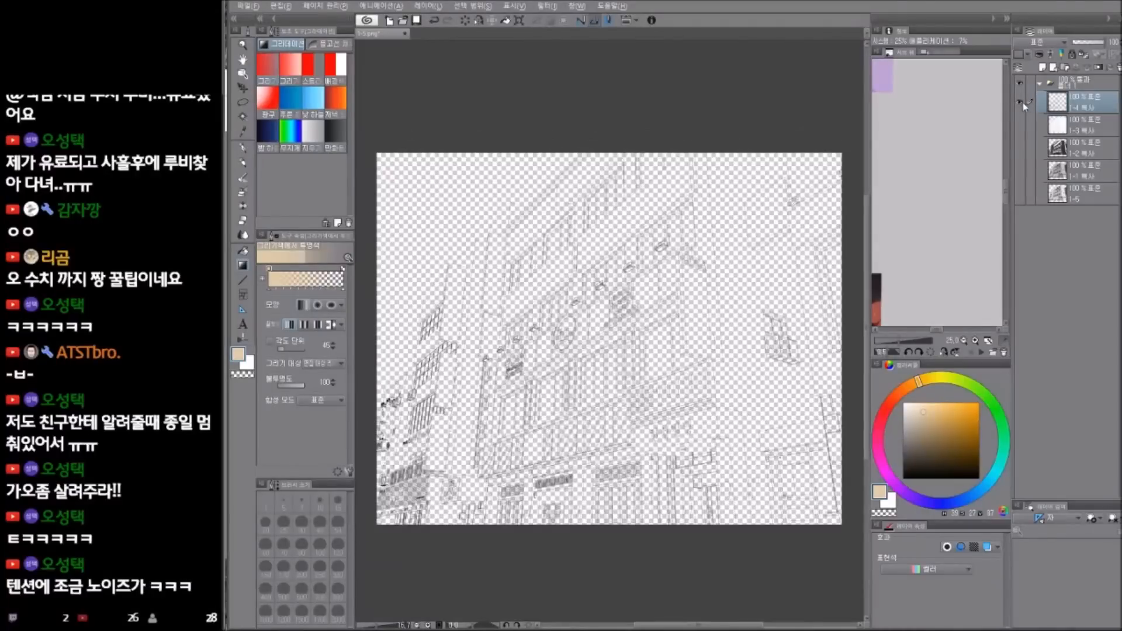
{"action": "left_click", "coordinate": [1021, 101], "text": "alt"}
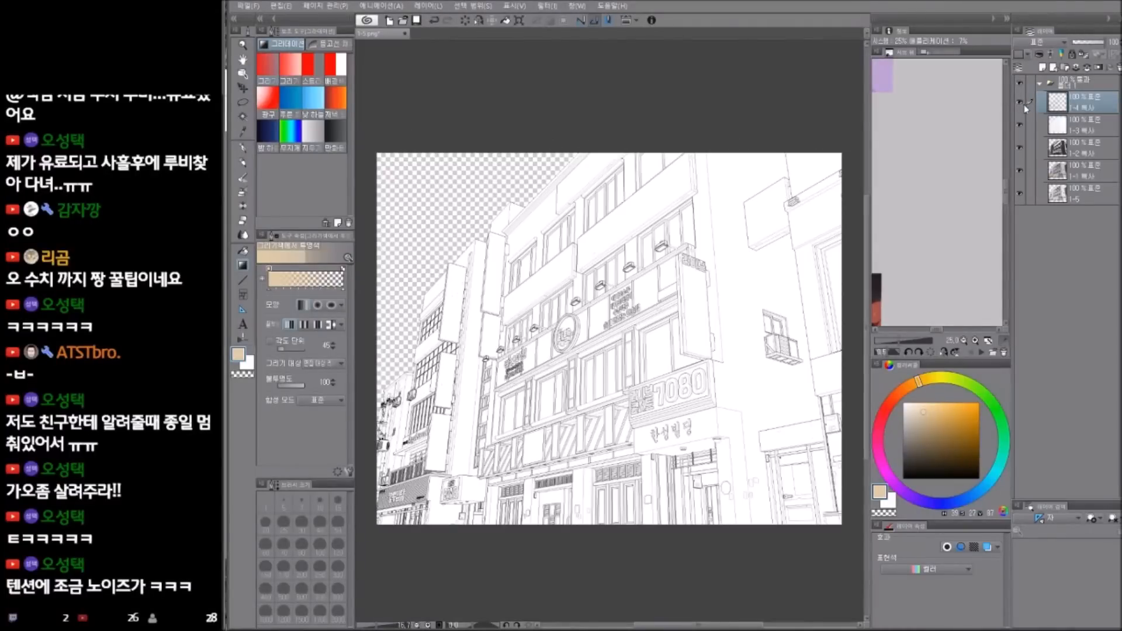
- Convert brightness to opacity on the 1-3 line layer and the 1-2 shadow layer
{"action": "left_click", "coordinate": [1081, 125]}
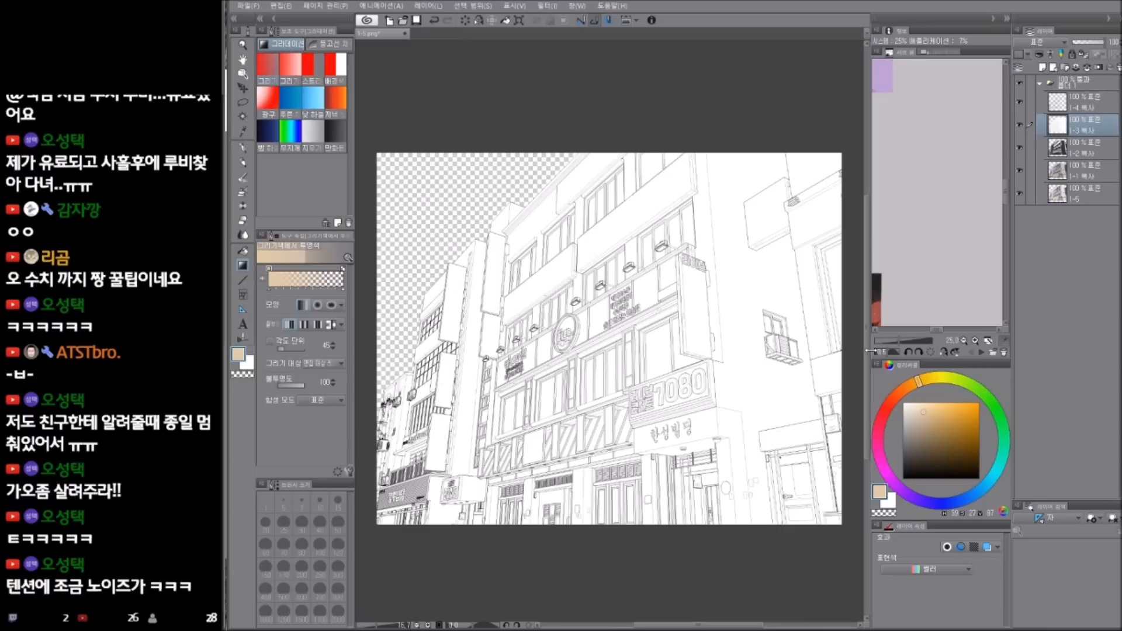
{"action": "key", "text": "Delete"}
{"action": "left_click", "coordinate": [1085, 150]}
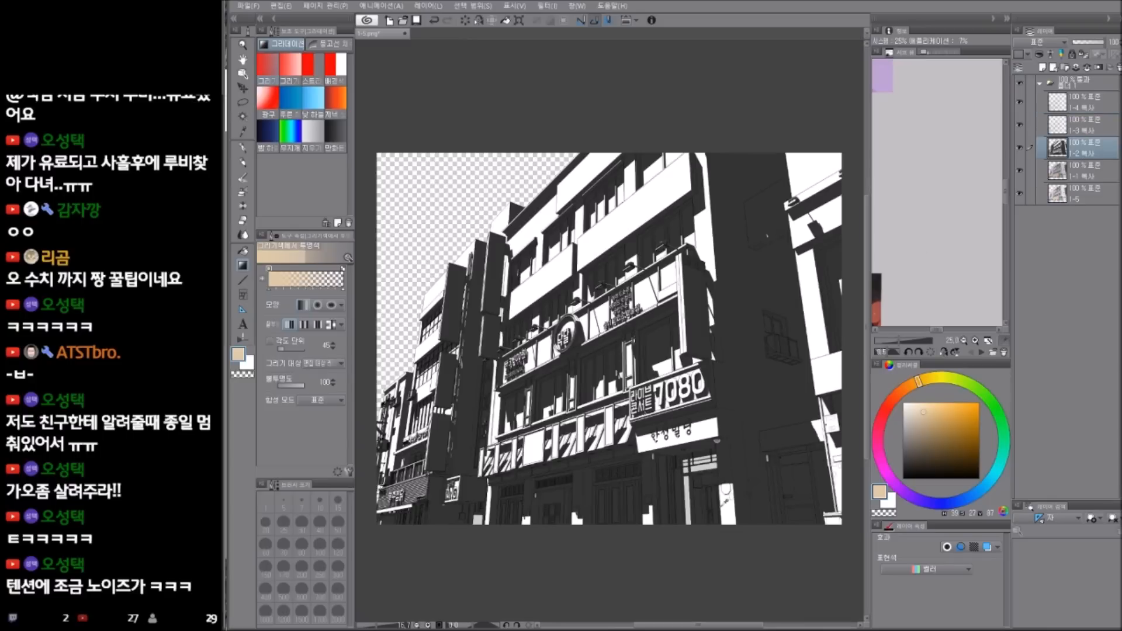
{"action": "key", "text": "Delete"}
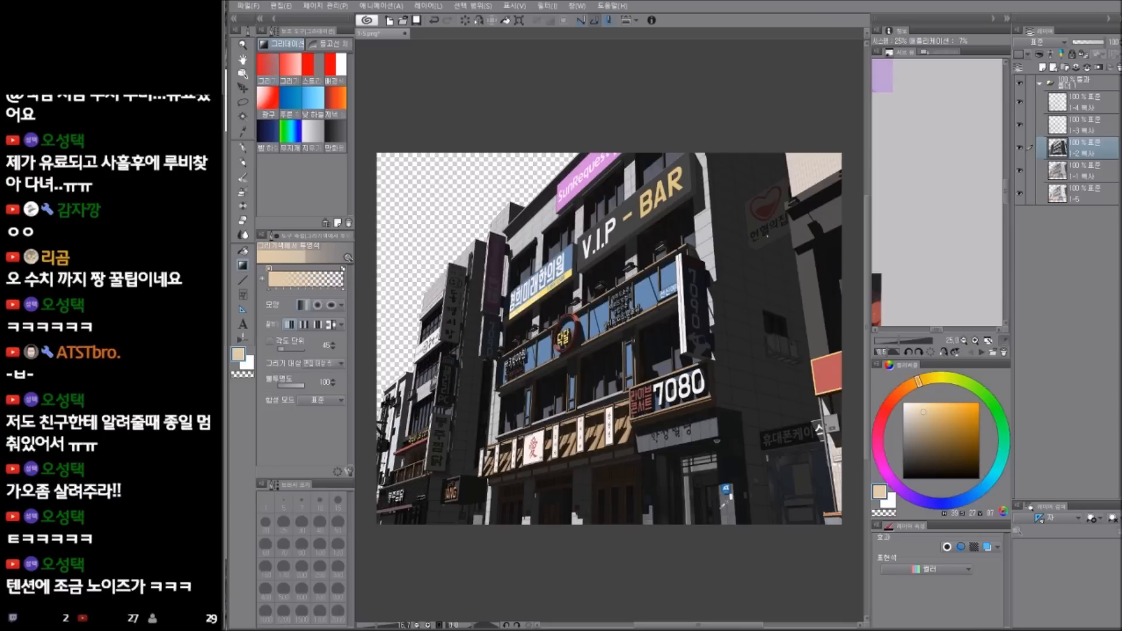
- Lock the transparent pixels of the 1-2 shadow layer and set its blending mode to Multiply
{"action": "scroll", "coordinate": [716, 369], "scroll_direction": "up", "scroll_amount": 2}
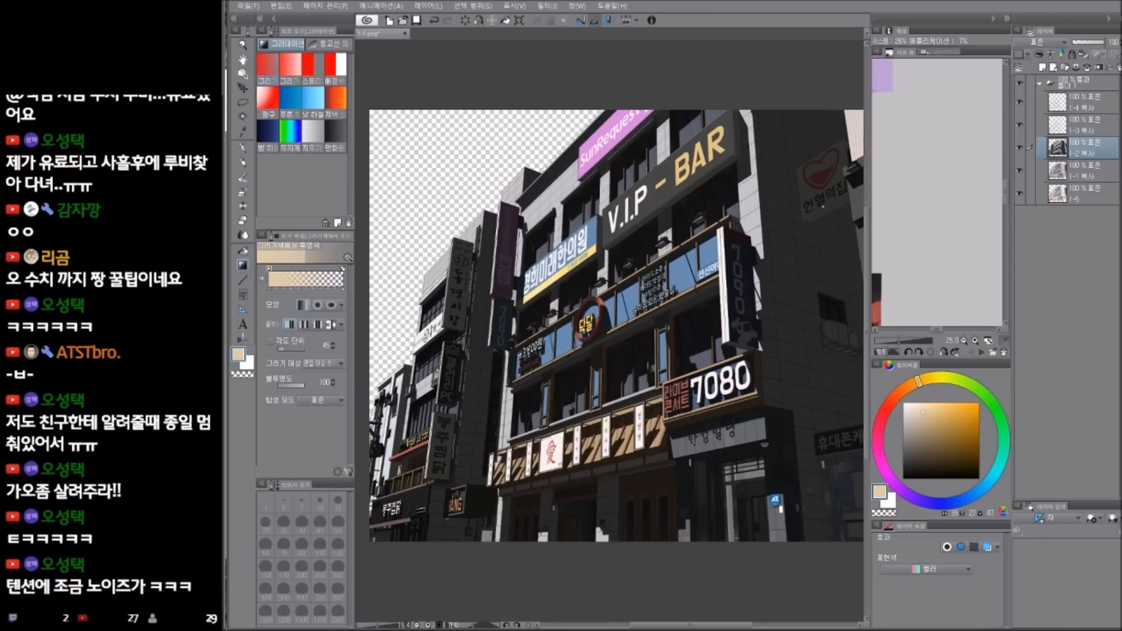
{"action": "left_click", "coordinate": [1084, 54]}
{"action": "left_click", "coordinate": [1046, 42]}
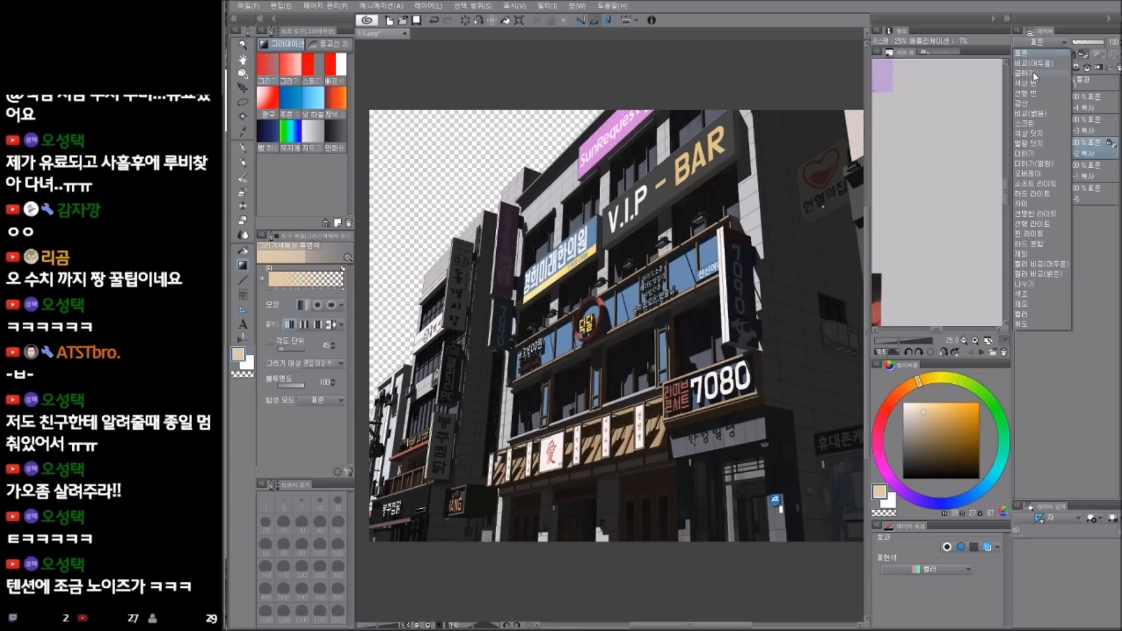
{"action": "left_click", "coordinate": [1038, 68]}
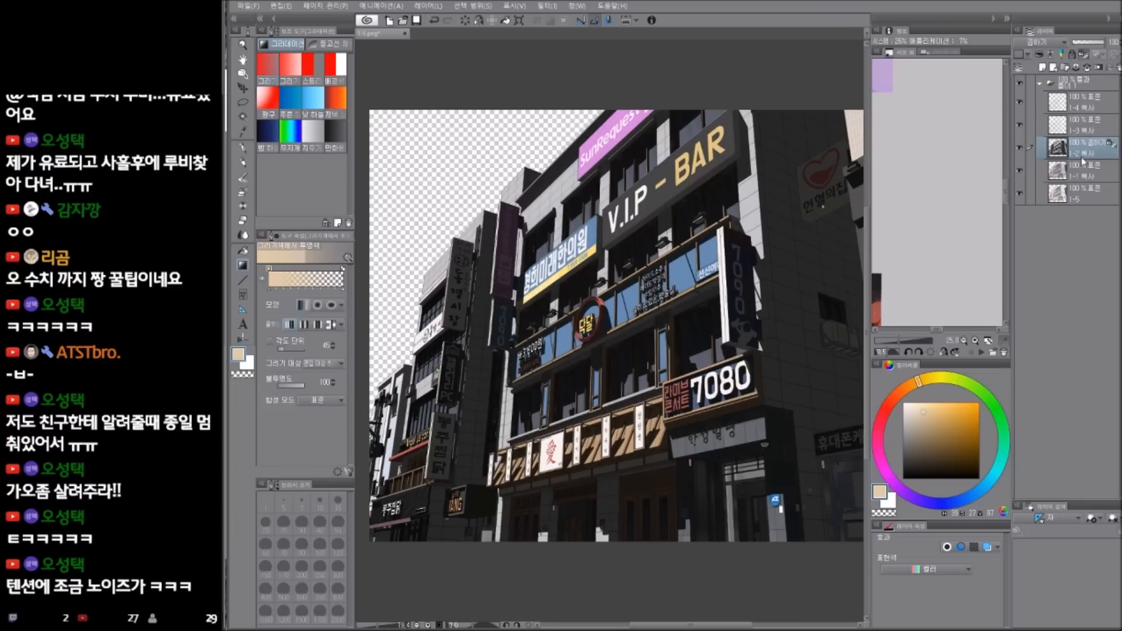
- Fill the 1-2 shadow layer's locked pixels with dark blue and isolate the layer to inspect its opacity
{"action": "left_click", "coordinate": [957, 503]}
{"action": "mouse_move", "coordinate": [929, 443]}
{"action": "left_mouse_down"}
{"action": "mouse_move", "coordinate": [964, 437]}
{"action": "mouse_move", "coordinate": [961, 446]}
{"action": "left_mouse_up"}
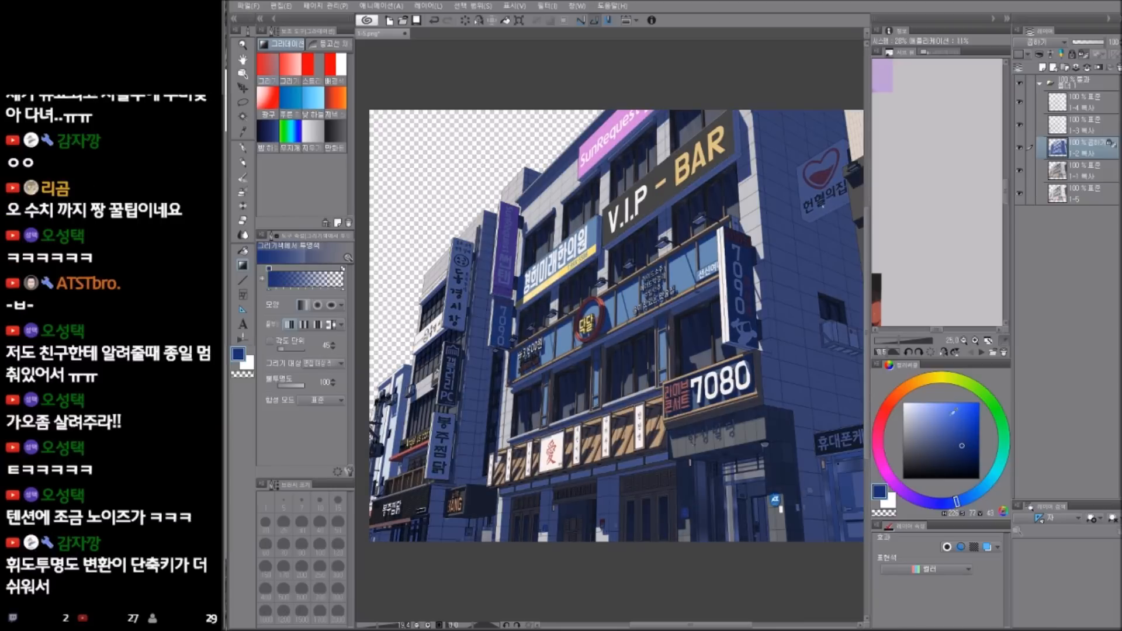
{"action": "left_click", "coordinate": [1020, 150], "text": "alt"}
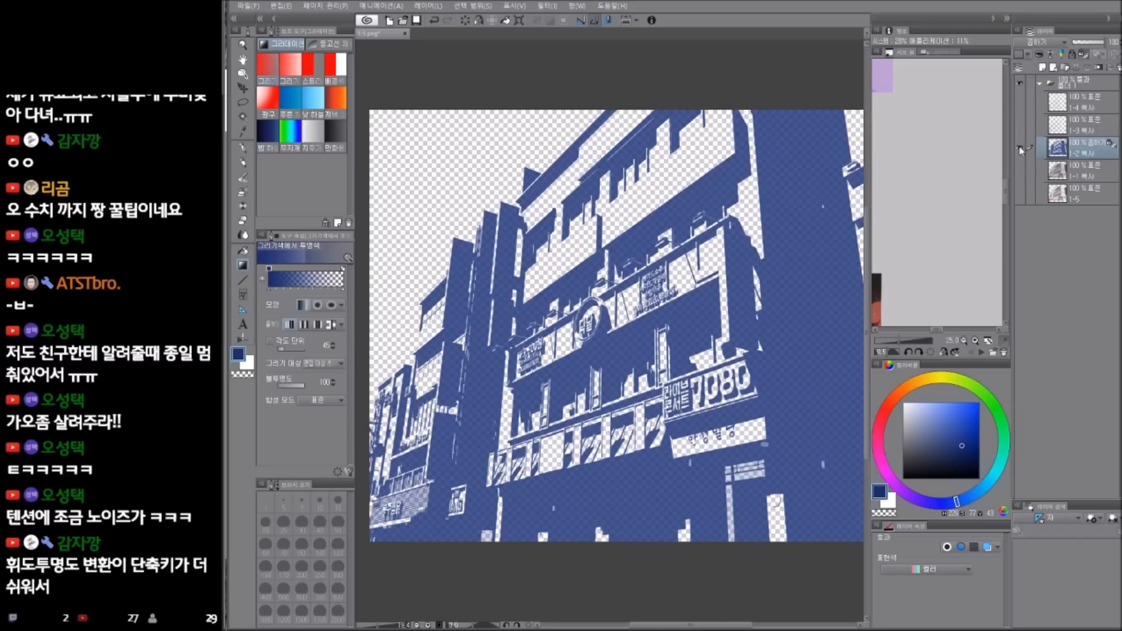
{"action": "left_click_drag", "start_coordinate": [635, 248], "coordinate": [601, 220]}
{"action": "left_click", "coordinate": [1020, 149], "text": "alt"}
{"action": "left_click_drag", "start_coordinate": [768, 367], "coordinate": [758, 409]}
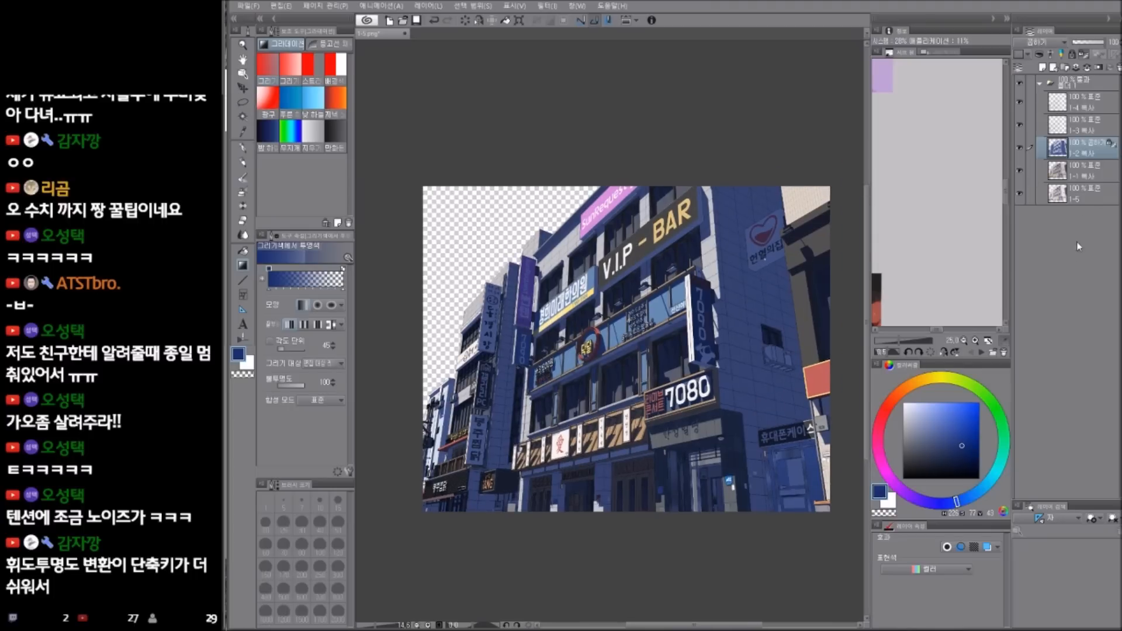
- Build up the 1-2 shadow layer's opacity by repeatedly duplicating and merging it, and isolate it to check the shadows
{"action": "key", "text": "ctrl+j"}
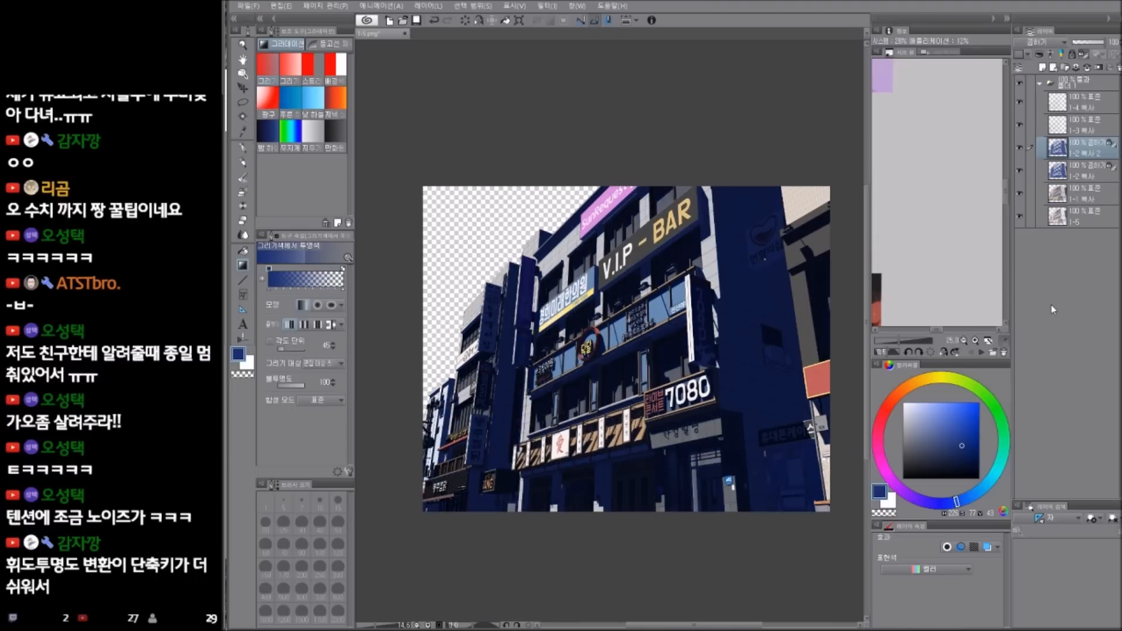
{"action": "key", "text": "ctrl+e"}
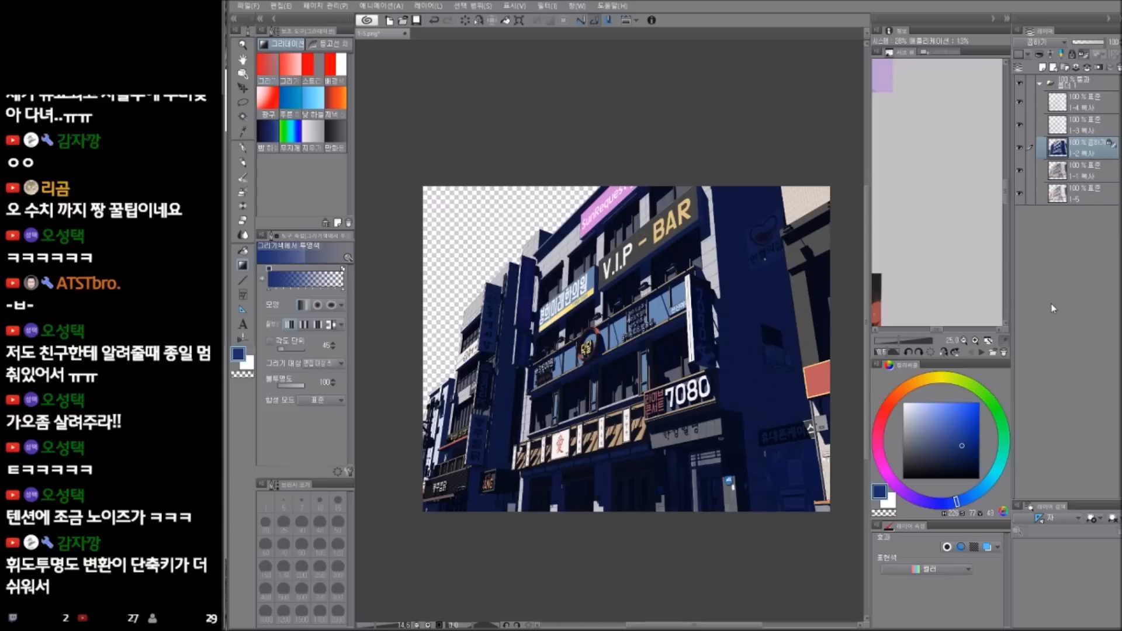
{"action": "key", "text": "ctrl+j"}
{"action": "key", "text": "ctrl+e"}
{"action": "key", "text": "ctrl+j"}
{"action": "key", "text": "ctrl+e"}
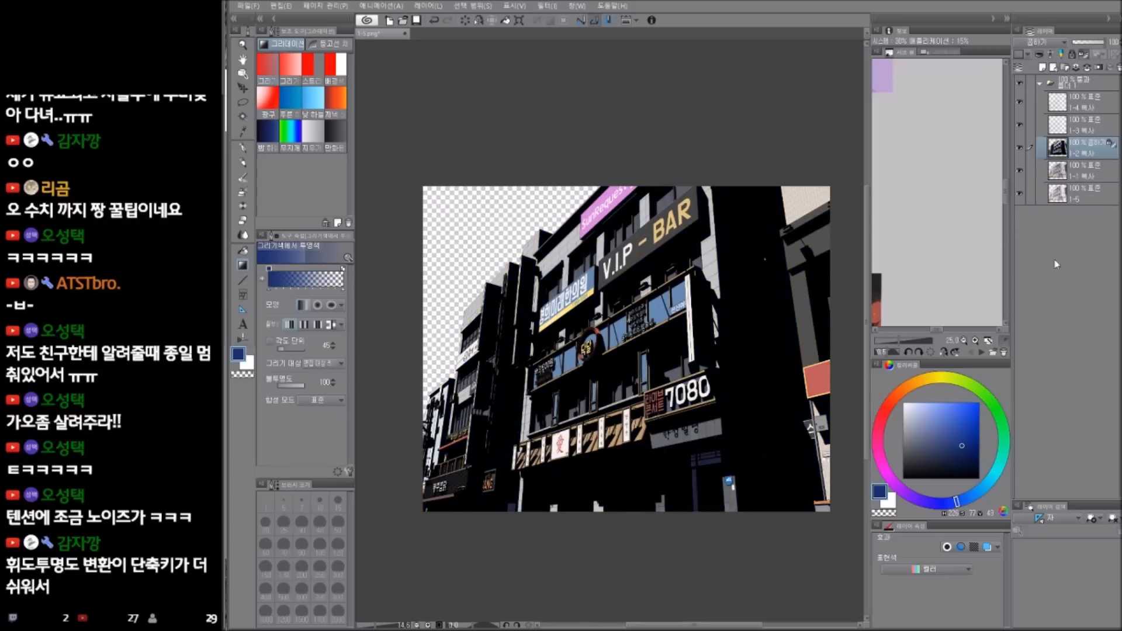
{"action": "left_click", "coordinate": [1021, 148], "text": "alt"}
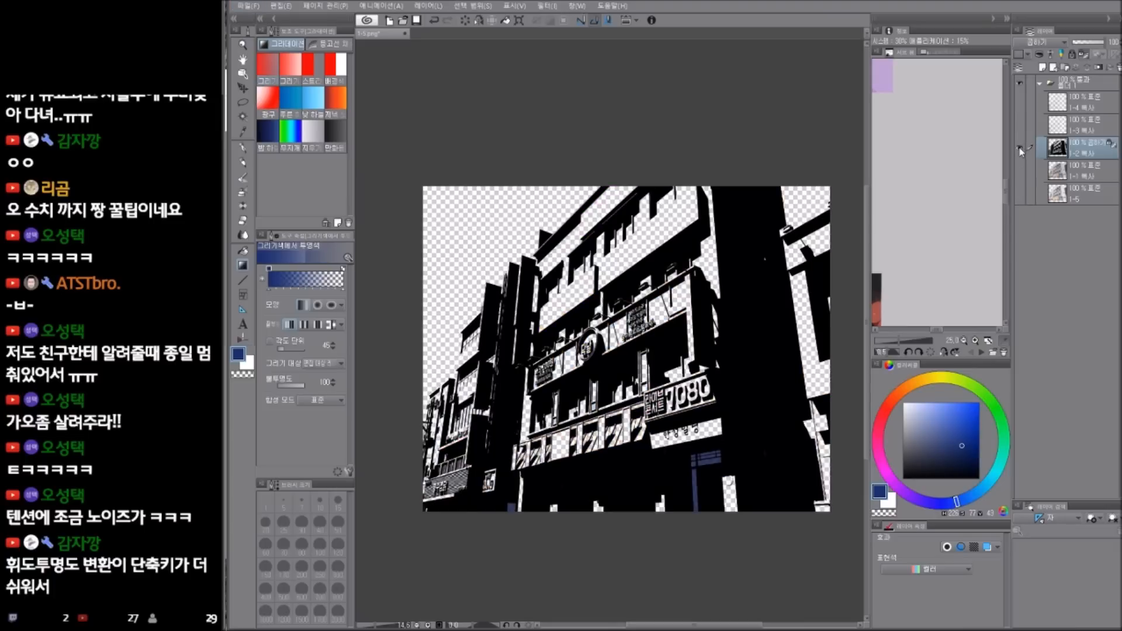
{"action": "left_click", "coordinate": [1020, 149], "text": "alt"}
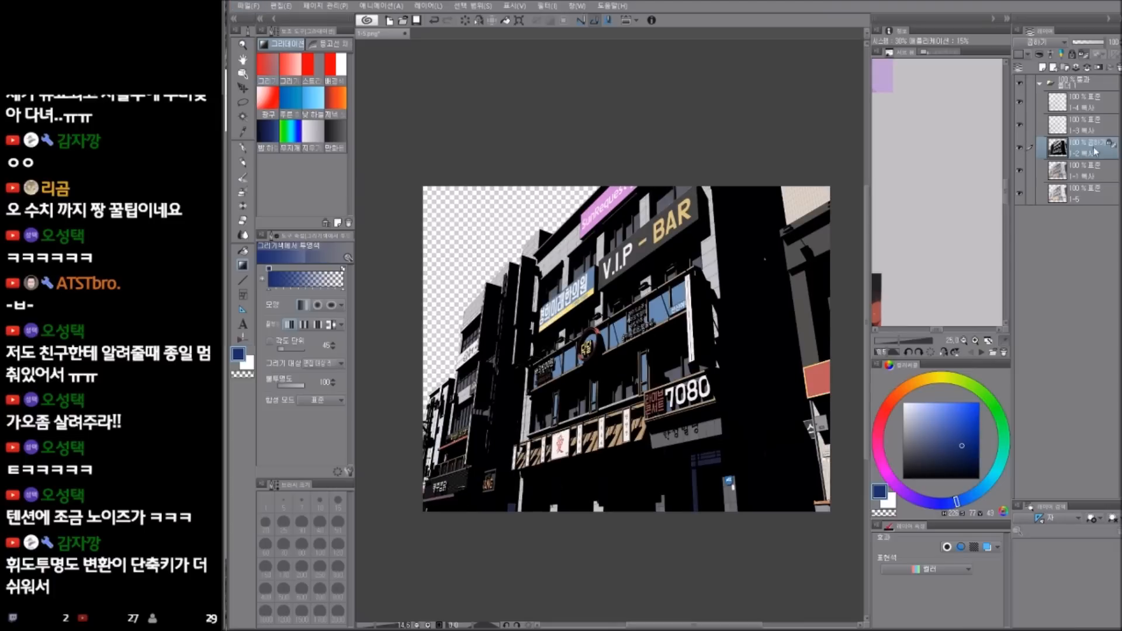
- Close the Windows Settings windows and refill the 1-2 shadow layer with a muted, greyish blue
{"action": "left_click", "coordinate": [931, 450]}
{"action": "left_click_drag", "start_coordinate": [957, 502], "coordinate": [937, 503]}
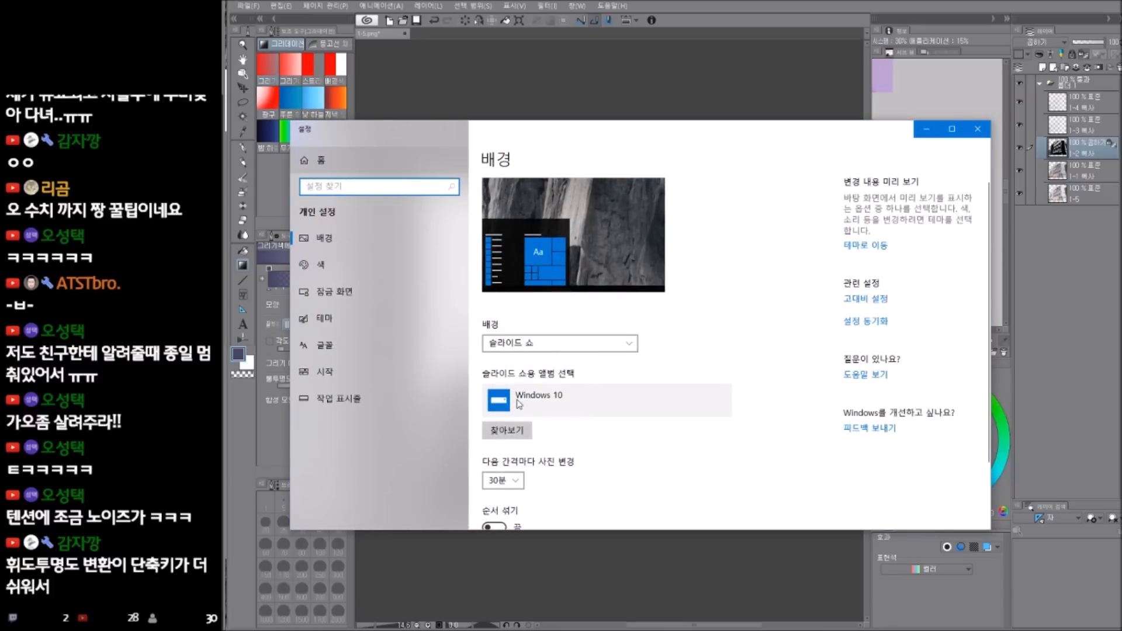
{"action": "left_click", "coordinate": [977, 128]}
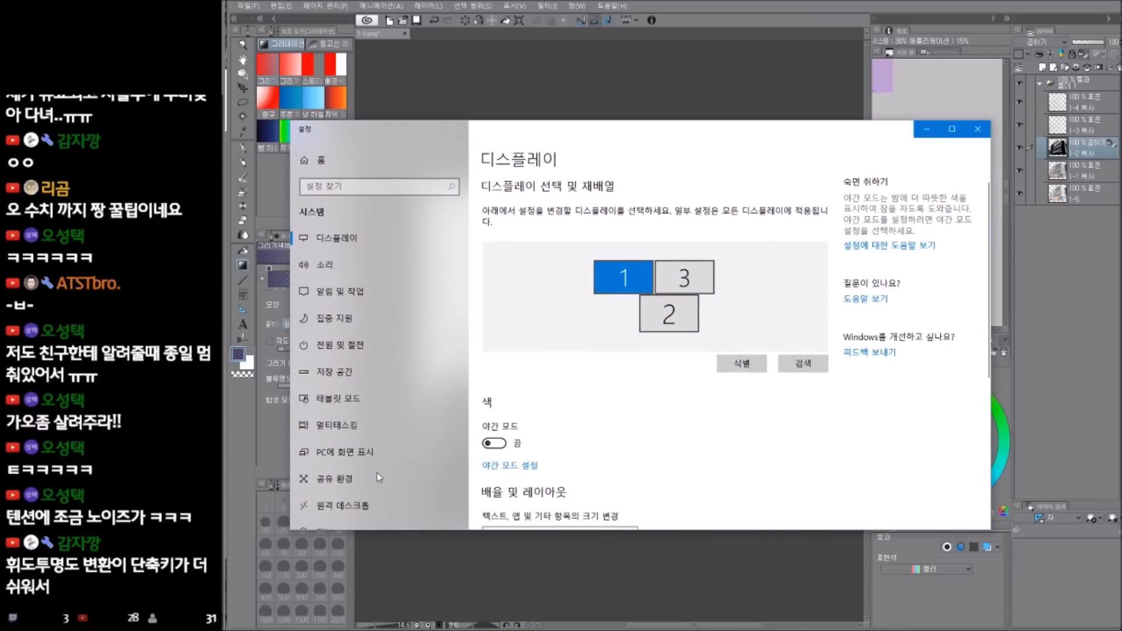
{"action": "left_click", "coordinate": [978, 129]}
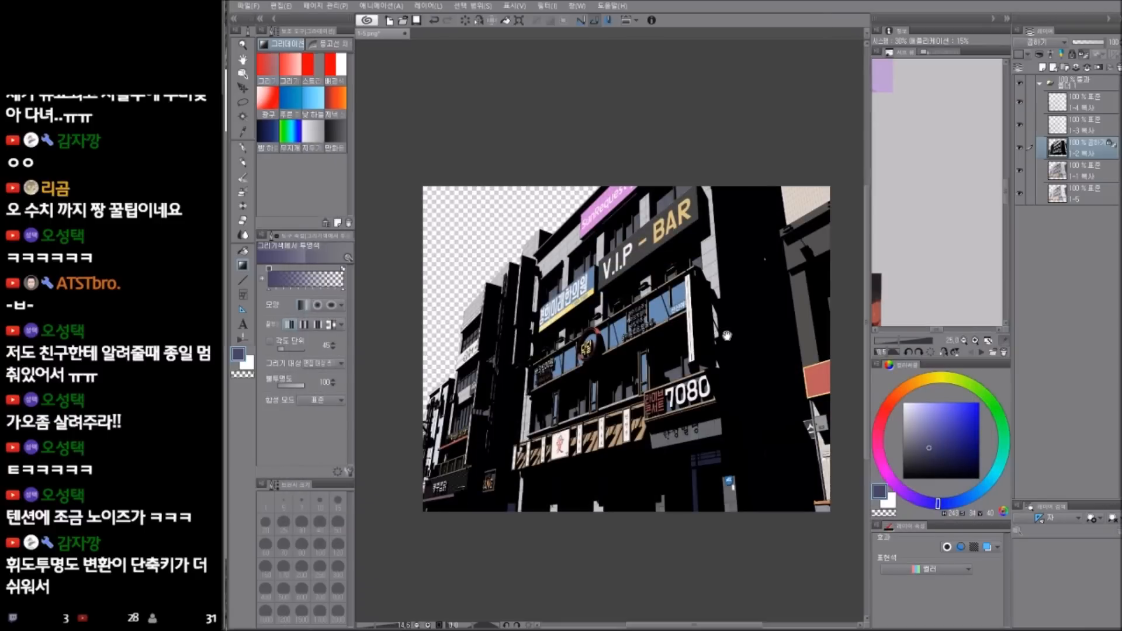
{"action": "left_click_drag", "start_coordinate": [931, 446], "coordinate": [931, 441]}
{"action": "left_click", "coordinate": [947, 504]}
{"action": "left_click", "coordinate": [932, 438]}
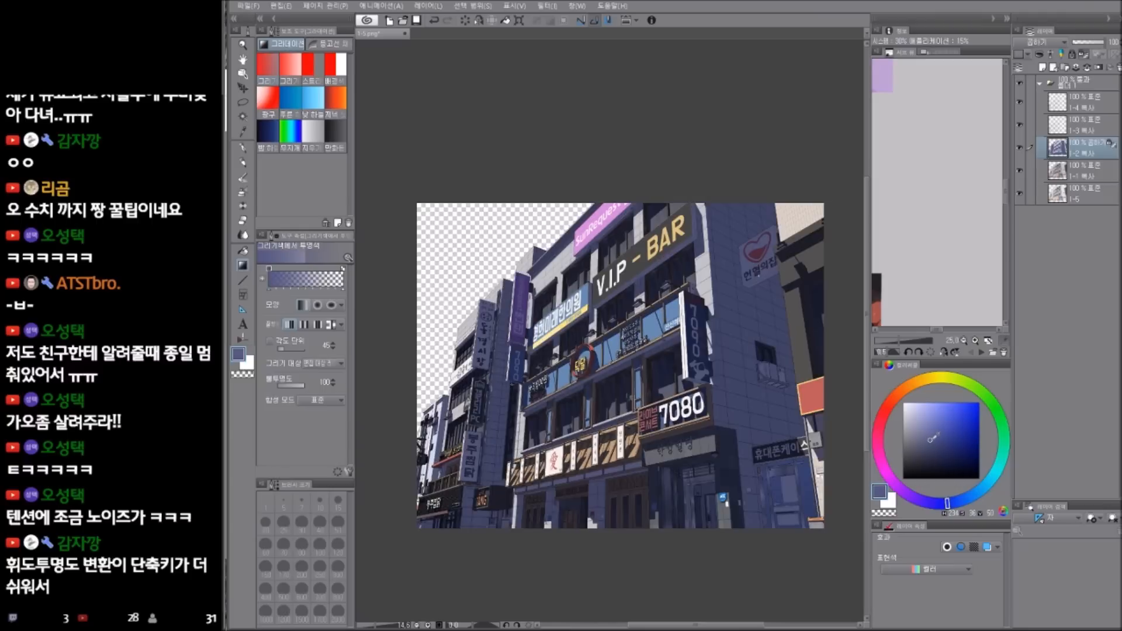
- Apply a lighter blue-to-transparent gradient downward from the top of the 1-2 shadow layer
{"action": "left_click", "coordinate": [977, 493]}
{"action": "left_click", "coordinate": [941, 425]}
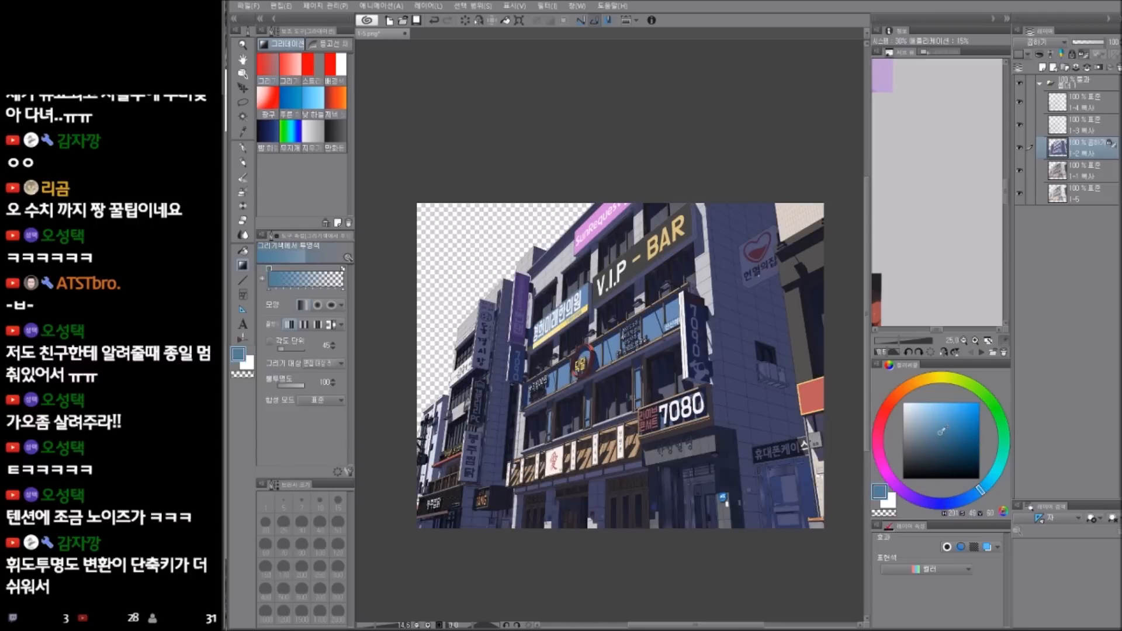
{"action": "left_click_drag", "start_coordinate": [554, 172], "coordinate": [617, 520]}
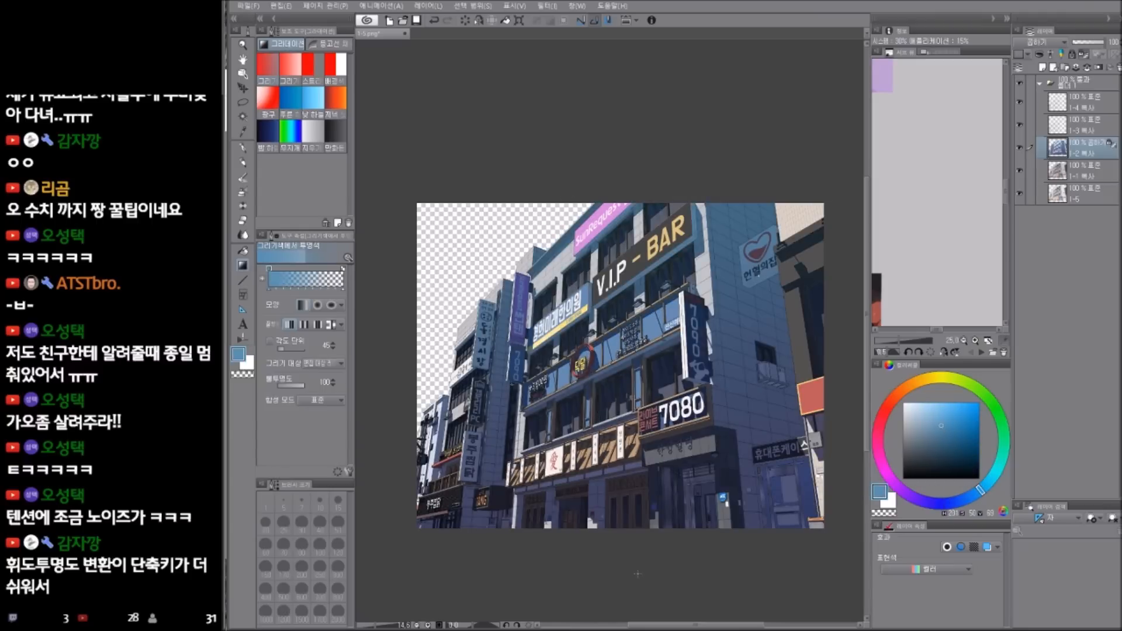
{"action": "left_click_drag", "start_coordinate": [611, 382], "coordinate": [644, 388]}
{"action": "left_click_drag", "start_coordinate": [689, 406], "coordinate": [659, 412]}
{"action": "left_click_drag", "start_coordinate": [572, 390], "coordinate": [538, 386]}
{"action": "left_click_drag", "start_coordinate": [846, 292], "coordinate": [857, 273]}
- Create a new raster layer beneath the 1-5 layer and fill it with light sky blue
{"action": "left_click", "coordinate": [1091, 177]}
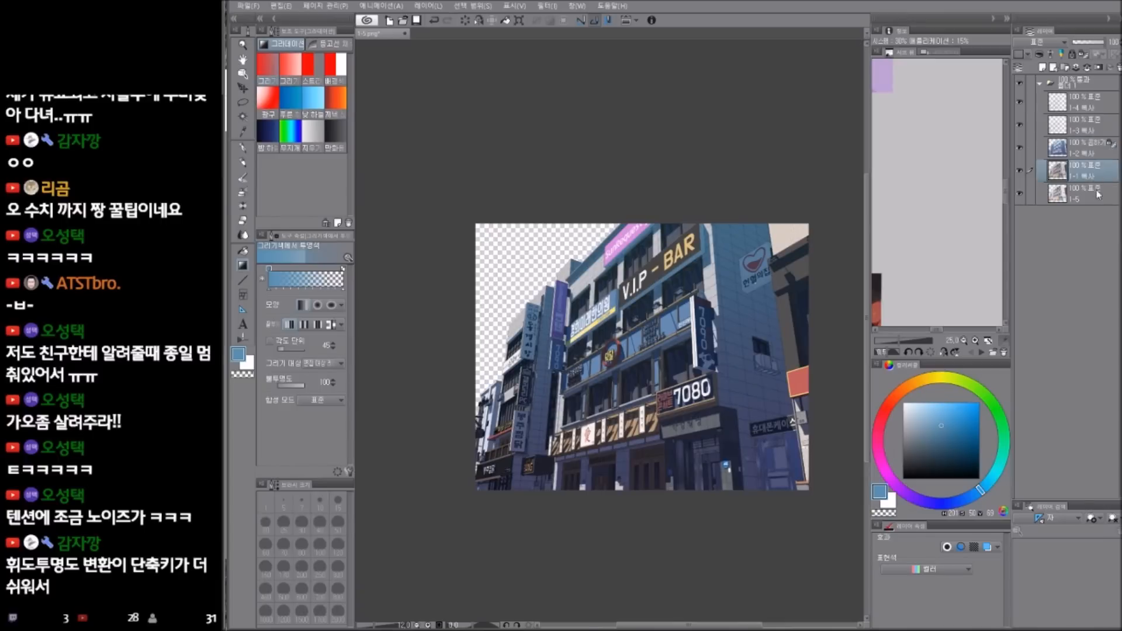
{"action": "left_click", "coordinate": [1097, 194]}
{"action": "key", "text": "ctrl+shift+n"}
{"action": "left_click_drag", "start_coordinate": [1097, 195], "coordinate": [1095, 216]}
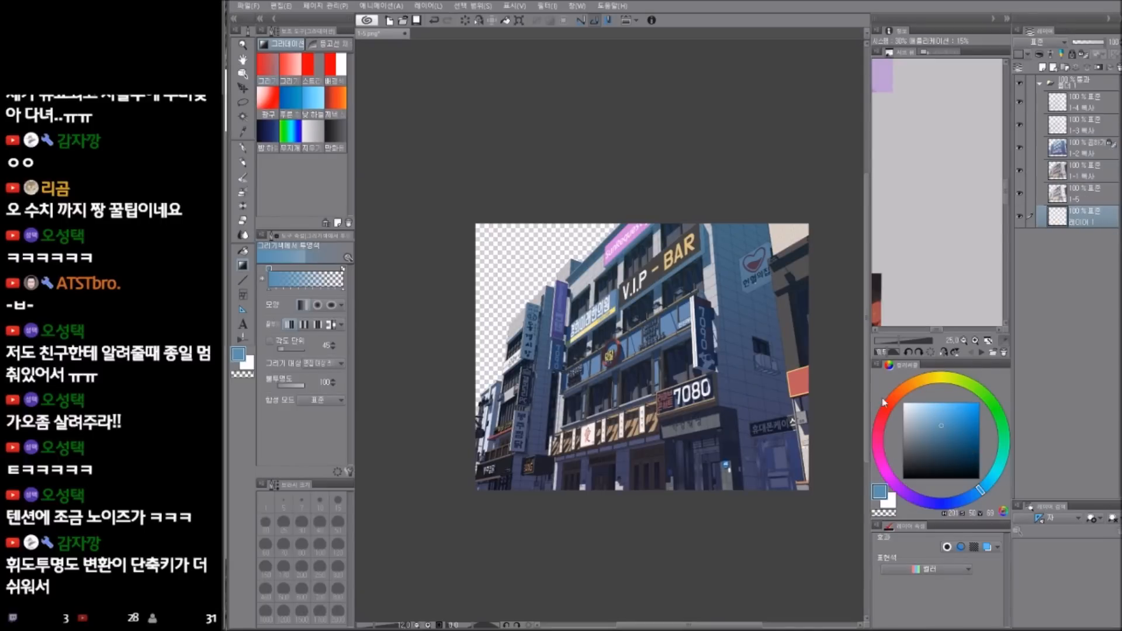
{"action": "key", "text": "m"}
{"action": "left_click_drag", "start_coordinate": [967, 502], "coordinate": [985, 485]}
{"action": "left_click", "coordinate": [929, 404]}
{"action": "left_click_drag", "start_coordinate": [929, 404], "coordinate": [925, 402]}
{"action": "key", "text": "alt+Delete"}
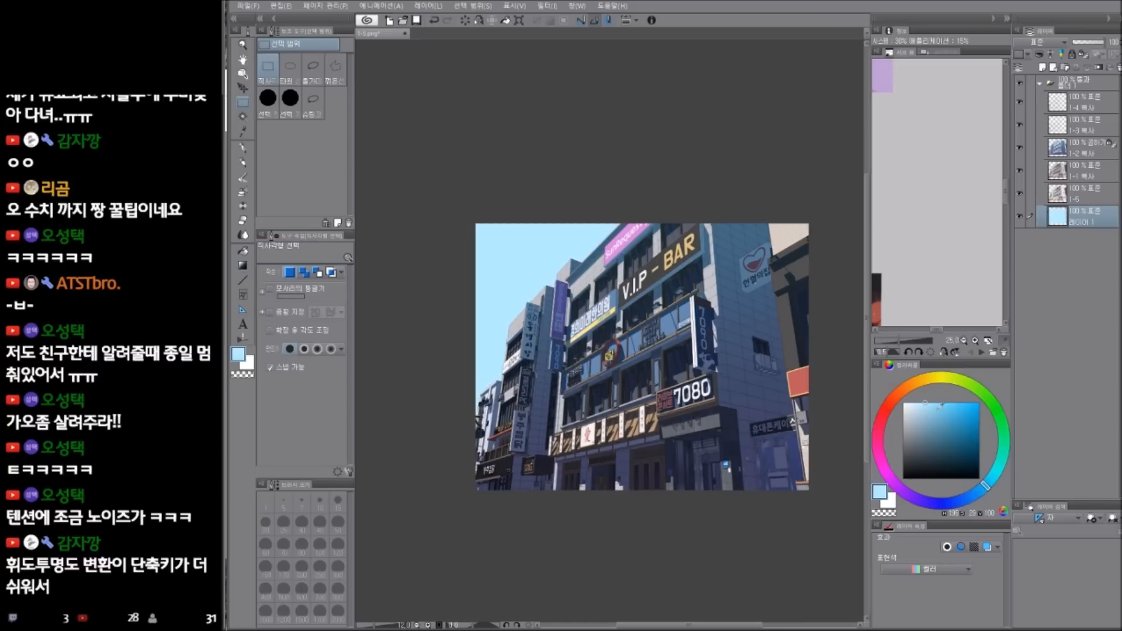
- Shade the sky layer with a pale cyan gradient rising from the bottom and a saturated blue gradient descending from the top
{"action": "left_click_drag", "start_coordinate": [986, 486], "coordinate": [994, 475]}
{"action": "left_click", "coordinate": [911, 402]}
{"action": "key", "text": "g"}
{"action": "left_click_drag", "start_coordinate": [495, 444], "coordinate": [484, 240]}
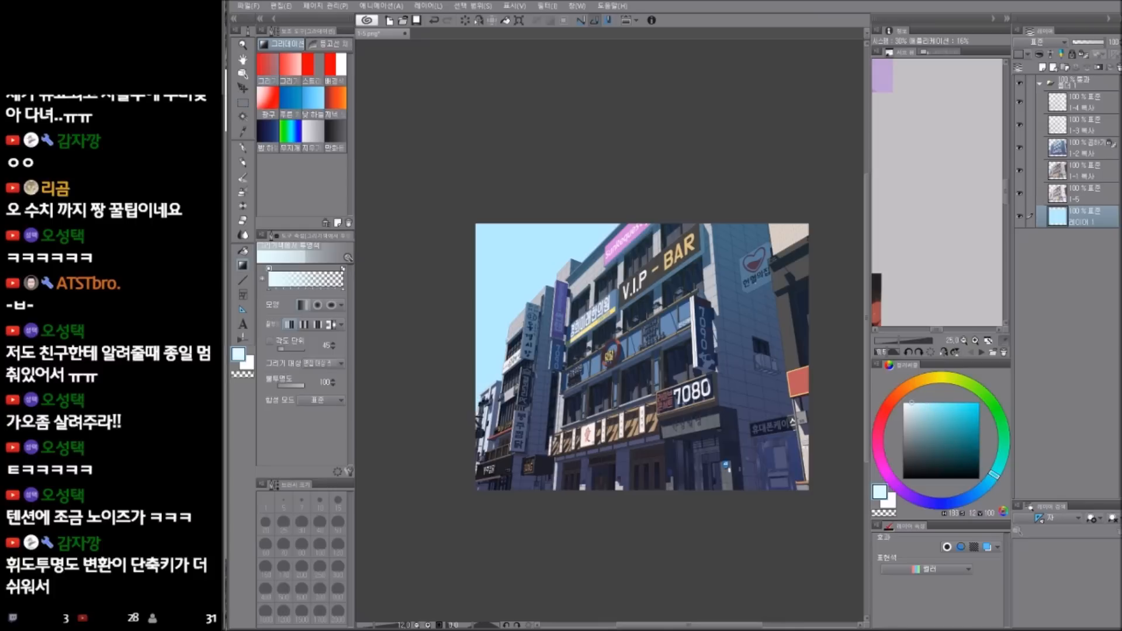
{"action": "left_click_drag", "start_coordinate": [974, 496], "coordinate": [957, 502]}
{"action": "left_click", "coordinate": [979, 403]}
{"action": "left_click_drag", "start_coordinate": [512, 107], "coordinate": [524, 583]}
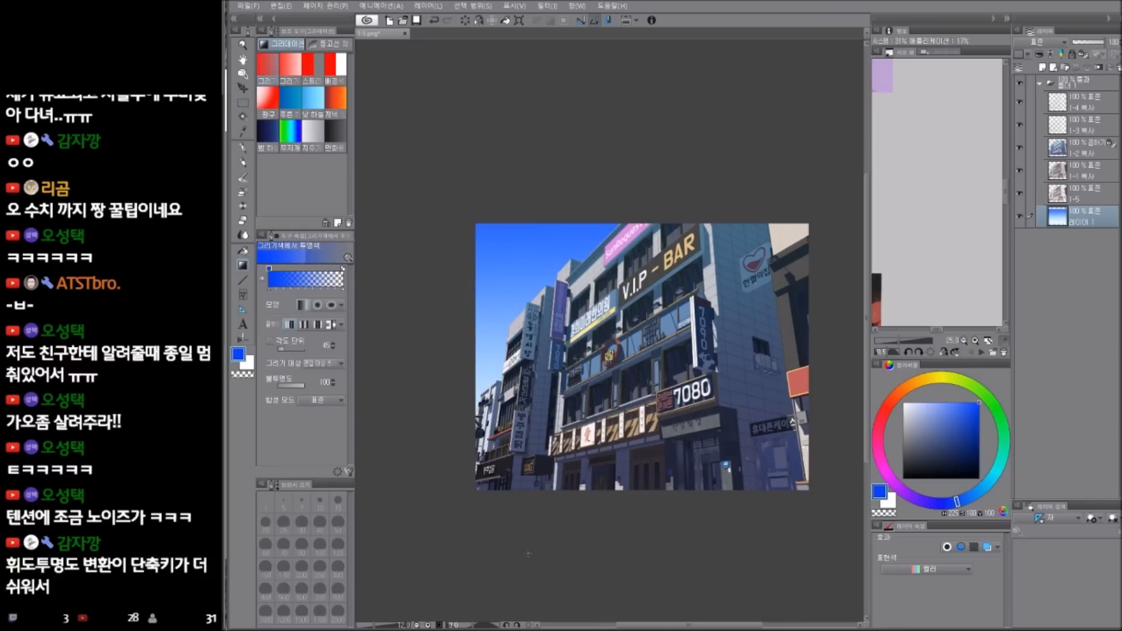
{"action": "left_click_drag", "start_coordinate": [669, 457], "coordinate": [689, 471]}
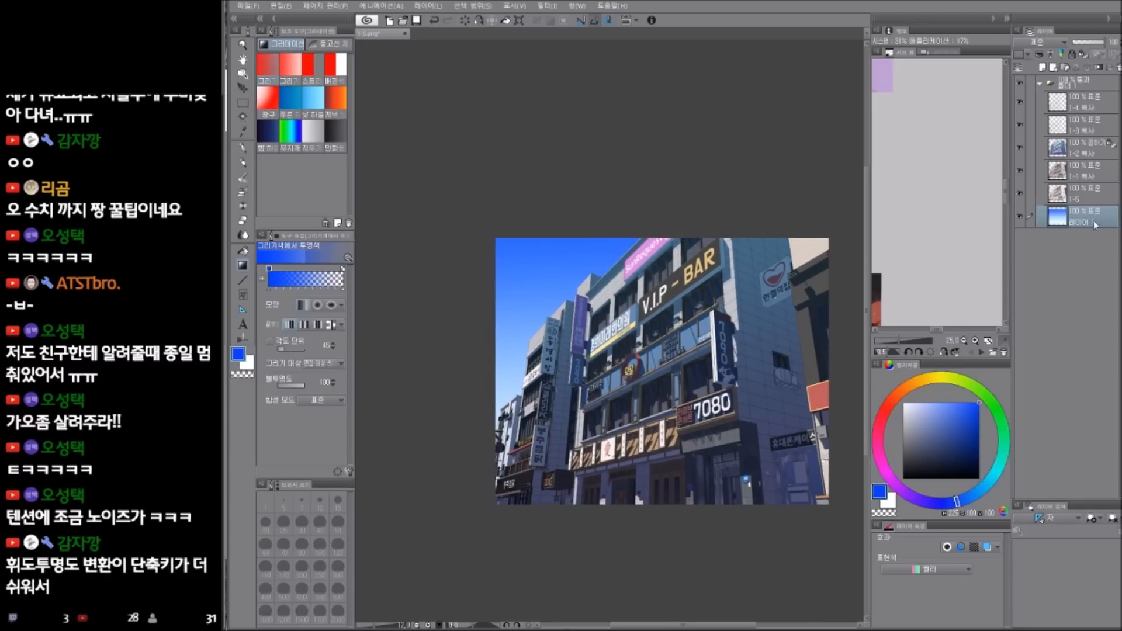
- Add a new layer above the sky gradient and set up a textured cloud brush in white, enlarged to about 200
{"action": "key", "text": "ctrl+shift+n"}
{"action": "key", "text": "p"}
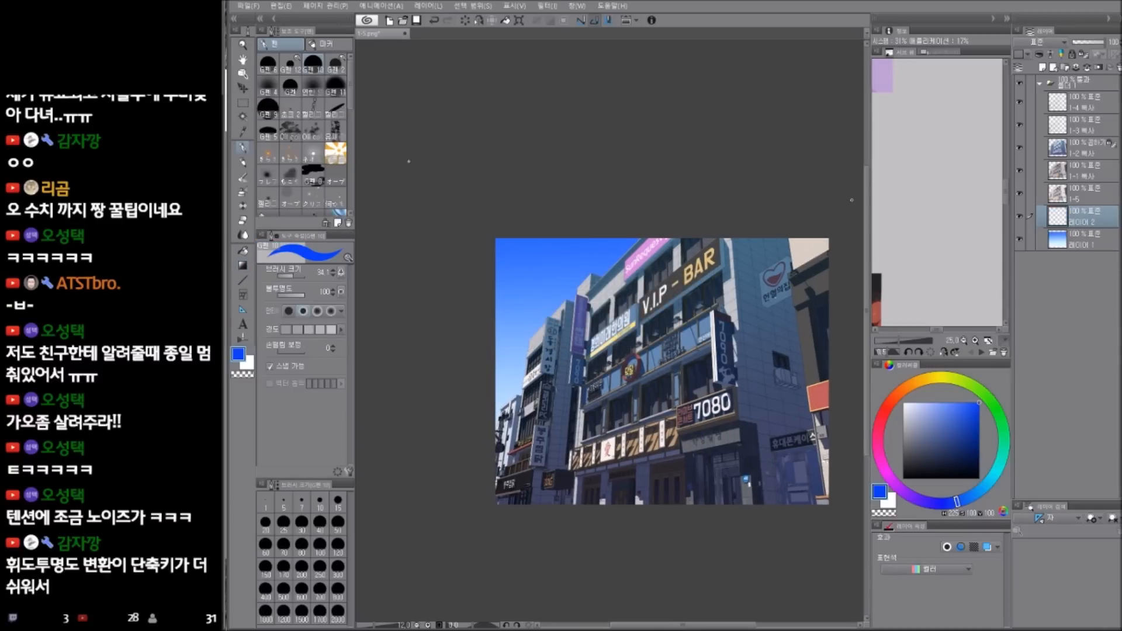
{"action": "left_click", "coordinate": [289, 173]}
{"action": "key", "text": "x"}
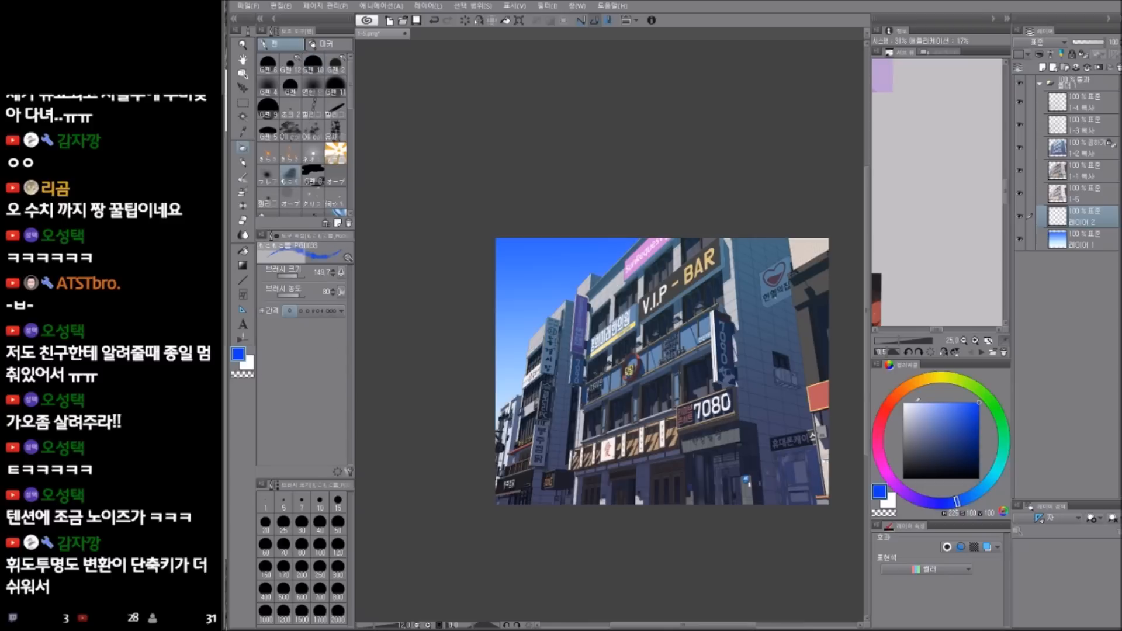
{"action": "scroll", "coordinate": [524, 323], "scroll_direction": "up", "scroll_amount": 2}
{"action": "key", "text": "bracketright"}
{"action": "key", "text": "bracketright"}
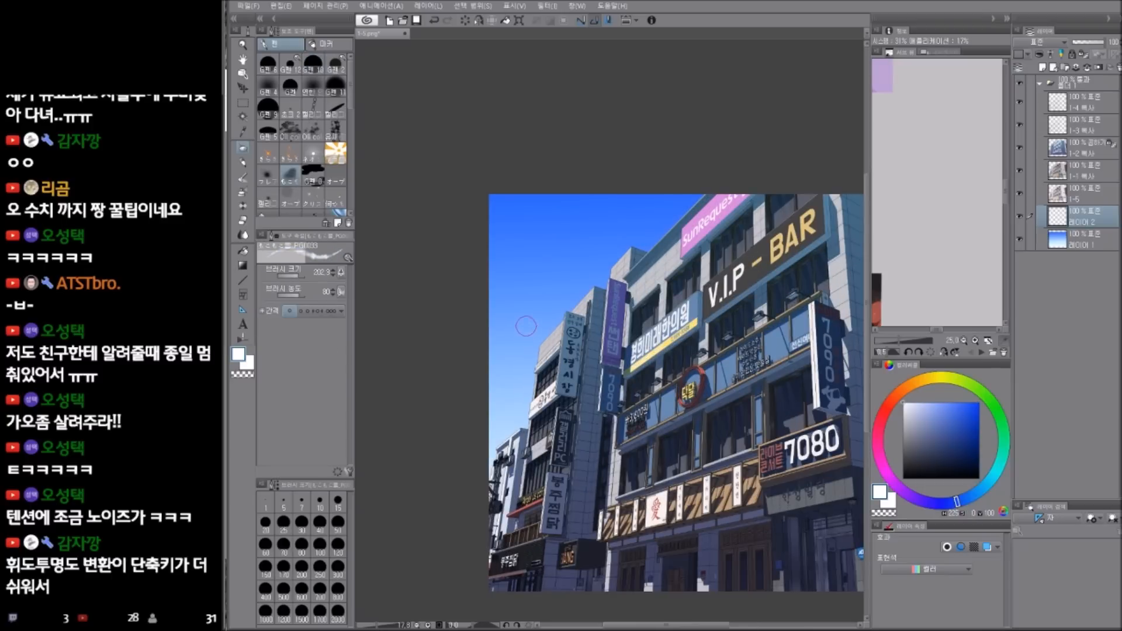
- Paint white clouds across the visible sky beside and above the buildings on the new layer
{"action": "mouse_move", "coordinate": [526, 332]}
{"action": "left_mouse_down"}
{"action": "mouse_move", "coordinate": [553, 324]}
{"action": "mouse_move", "coordinate": [529, 341]}
{"action": "mouse_move", "coordinate": [546, 329]}
{"action": "mouse_move", "coordinate": [527, 326]}
{"action": "mouse_move", "coordinate": [487, 366]}
{"action": "mouse_move", "coordinate": [506, 347]}
{"action": "mouse_move", "coordinate": [548, 365]}
{"action": "left_mouse_up"}
{"action": "mouse_move", "coordinate": [481, 366]}
{"action": "left_mouse_down"}
{"action": "mouse_move", "coordinate": [532, 391]}
{"action": "mouse_move", "coordinate": [503, 381]}
{"action": "mouse_move", "coordinate": [529, 365]}
{"action": "mouse_move", "coordinate": [496, 386]}
{"action": "mouse_move", "coordinate": [487, 413]}
{"action": "mouse_move", "coordinate": [532, 387]}
{"action": "mouse_move", "coordinate": [487, 472]}
{"action": "mouse_move", "coordinate": [484, 412]}
{"action": "mouse_move", "coordinate": [521, 428]}
{"action": "left_mouse_up"}
{"action": "left_click_drag", "start_coordinate": [488, 301], "coordinate": [523, 304]}
{"action": "mouse_move", "coordinate": [573, 241]}
{"action": "left_mouse_down"}
{"action": "mouse_move", "coordinate": [615, 238]}
{"action": "mouse_move", "coordinate": [590, 230]}
{"action": "mouse_move", "coordinate": [615, 232]}
{"action": "mouse_move", "coordinate": [599, 229]}
{"action": "mouse_move", "coordinate": [608, 239]}
{"action": "mouse_move", "coordinate": [626, 229]}
{"action": "mouse_move", "coordinate": [598, 241]}
{"action": "mouse_move", "coordinate": [653, 243]}
{"action": "left_mouse_up"}
{"action": "mouse_move", "coordinate": [574, 268]}
{"action": "left_mouse_down"}
{"action": "mouse_move", "coordinate": [605, 261]}
{"action": "mouse_move", "coordinate": [558, 268]}
{"action": "mouse_move", "coordinate": [628, 265]}
{"action": "mouse_move", "coordinate": [551, 264]}
{"action": "left_mouse_up"}
{"action": "left_click_drag", "start_coordinate": [526, 216], "coordinate": [543, 215]}
{"action": "mouse_move", "coordinate": [624, 194]}
{"action": "left_mouse_down"}
{"action": "mouse_move", "coordinate": [704, 190]}
{"action": "mouse_move", "coordinate": [663, 196]}
{"action": "mouse_move", "coordinate": [703, 203]}
{"action": "left_mouse_up"}
{"action": "scroll", "coordinate": [696, 373], "scroll_direction": "down", "scroll_amount": 7}
{"action": "left_click_drag", "start_coordinate": [695, 372], "coordinate": [609, 365]}
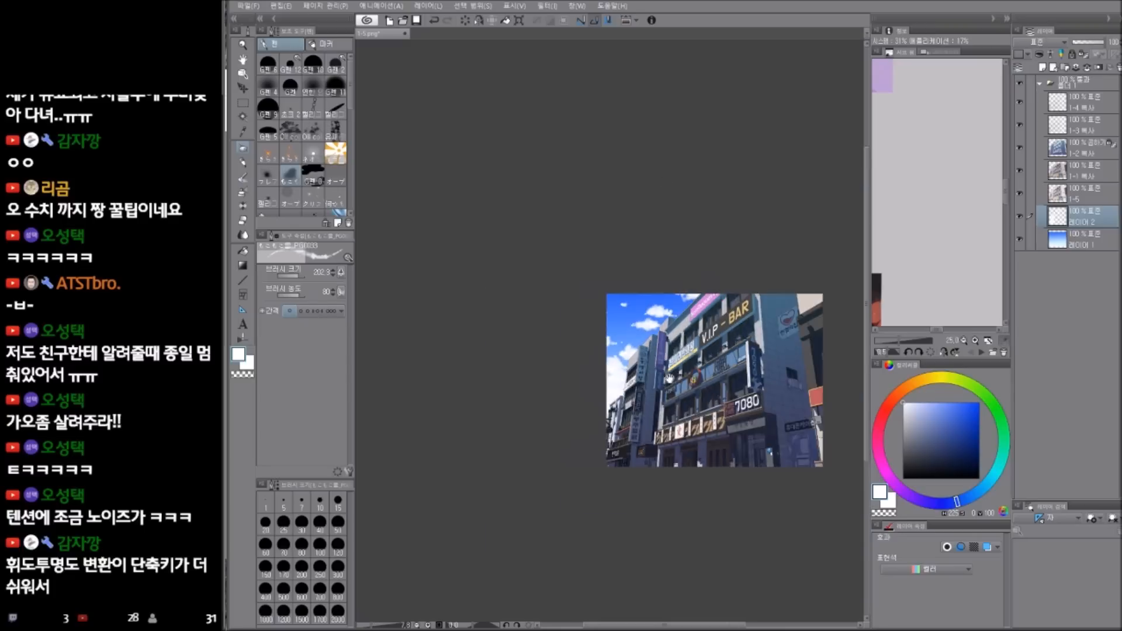
- Isolate the 1-4 copy and 1-3 copy line layers in turn and examine the signboard outlines up close
{"action": "scroll", "coordinate": [560, 325], "scroll_direction": "up", "scroll_amount": 4}
{"action": "mouse_move", "coordinate": [553, 311]}
{"action": "left_mouse_down"}
{"action": "mouse_move", "coordinate": [607, 303]}
{"action": "mouse_move", "coordinate": [593, 309]}
{"action": "left_mouse_up"}
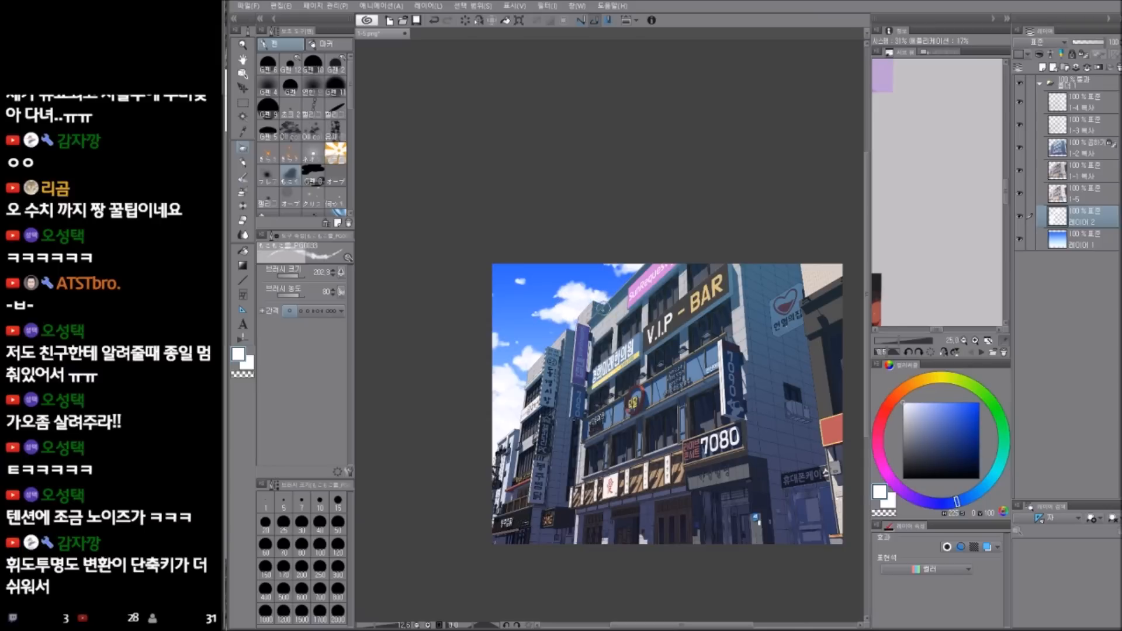
{"action": "scroll", "coordinate": [757, 438], "scroll_direction": "up", "scroll_amount": 2}
{"action": "left_click_drag", "start_coordinate": [719, 491], "coordinate": [698, 455]}
{"action": "left_click_drag", "start_coordinate": [565, 440], "coordinate": [571, 437]}
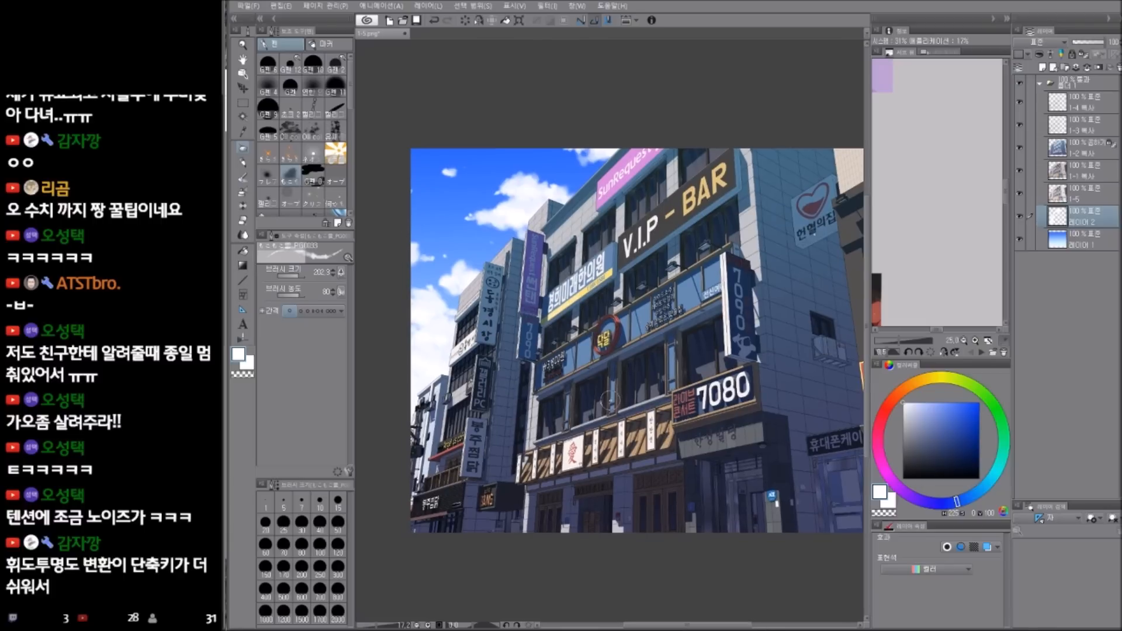
{"action": "left_click", "coordinate": [1080, 103]}
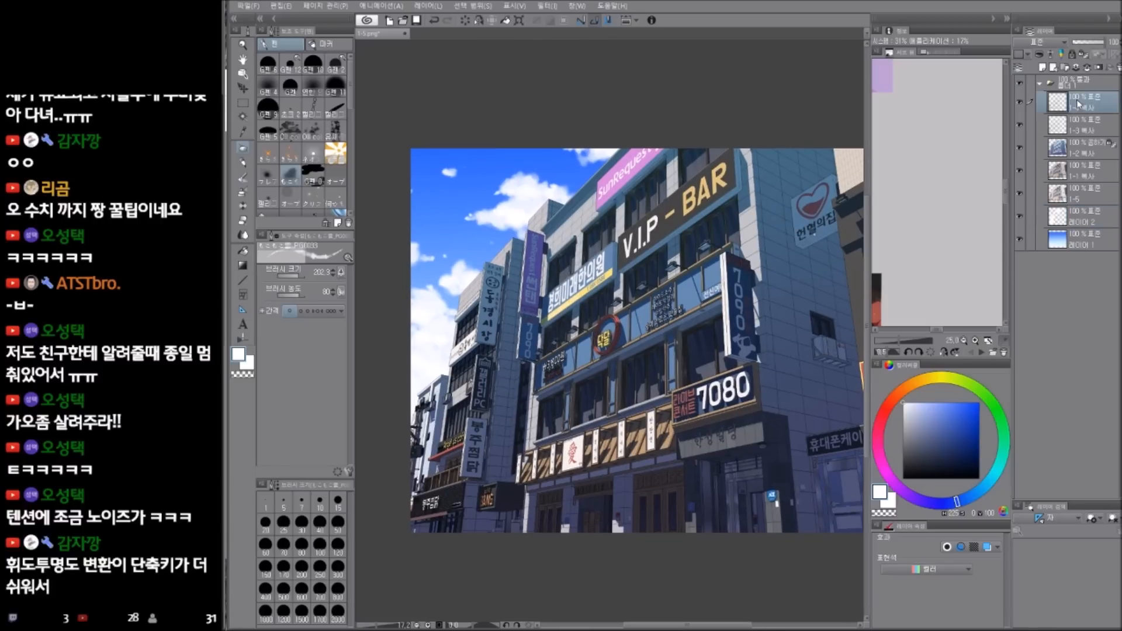
{"action": "left_click", "coordinate": [1021, 100], "text": "alt"}
{"action": "left_click_drag", "start_coordinate": [566, 334], "coordinate": [639, 280]}
{"action": "left_click", "coordinate": [1020, 103], "text": "alt"}
{"action": "left_click", "coordinate": [1020, 125], "text": "alt"}
{"action": "left_click_drag", "start_coordinate": [545, 312], "coordinate": [501, 306]}
{"action": "left_click_drag", "start_coordinate": [522, 336], "coordinate": [625, 313]}
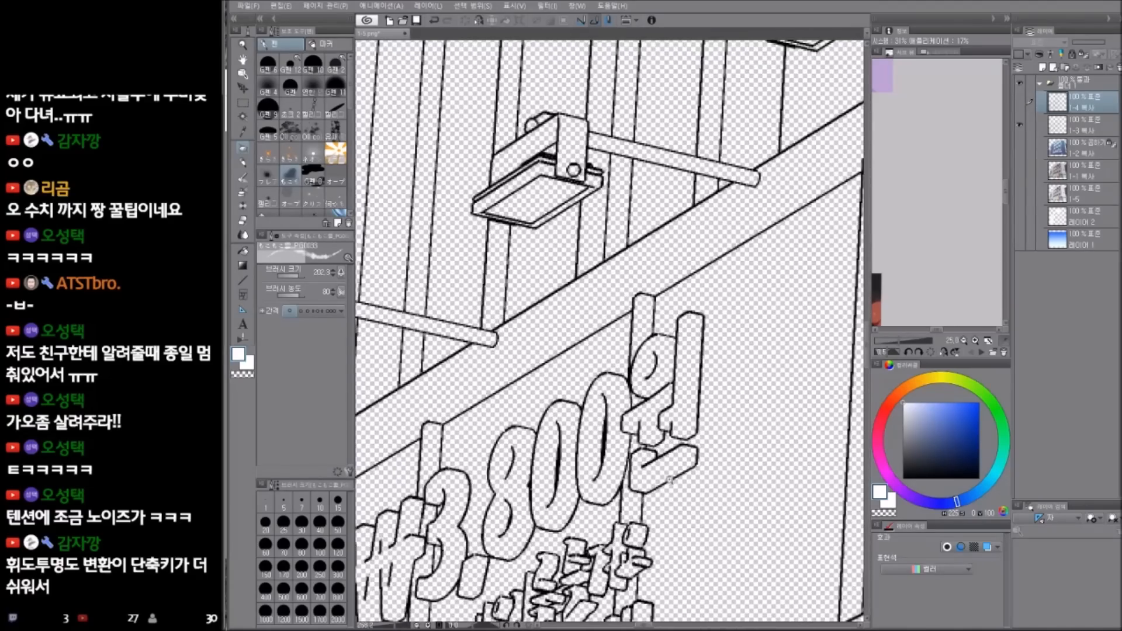
{"action": "left_click_drag", "start_coordinate": [671, 480], "coordinate": [639, 407]}
{"action": "scroll", "coordinate": [595, 440], "scroll_direction": "up", "scroll_amount": 2}
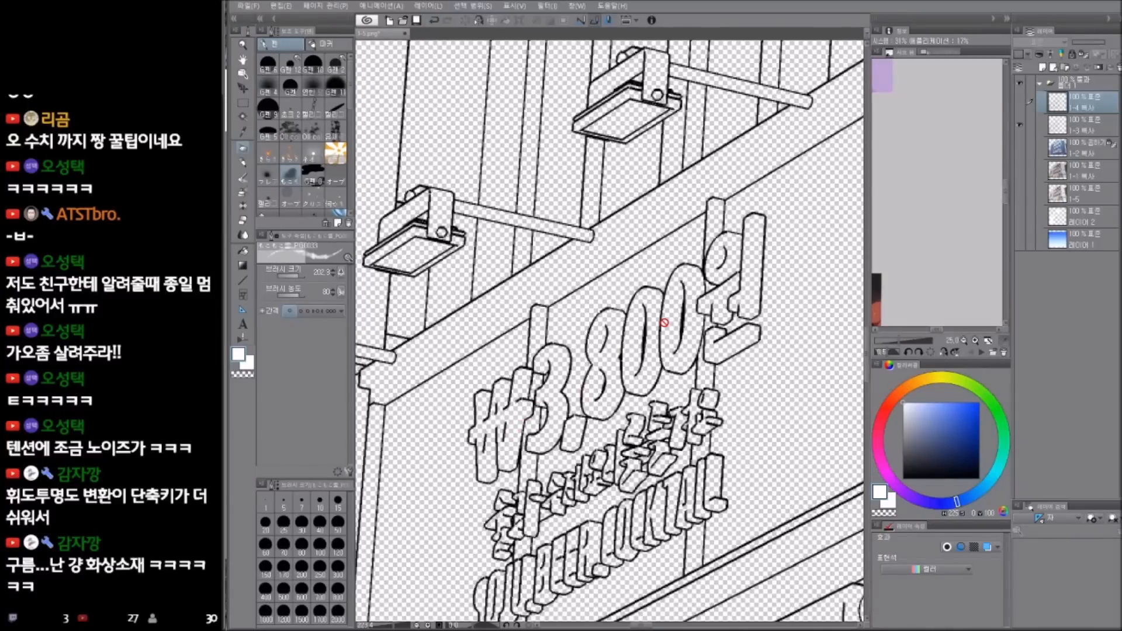
- Compare the line art with the 1-4 copy layer shown and hidden, and restore the visibility of all layers
{"action": "left_click", "coordinate": [1020, 103]}
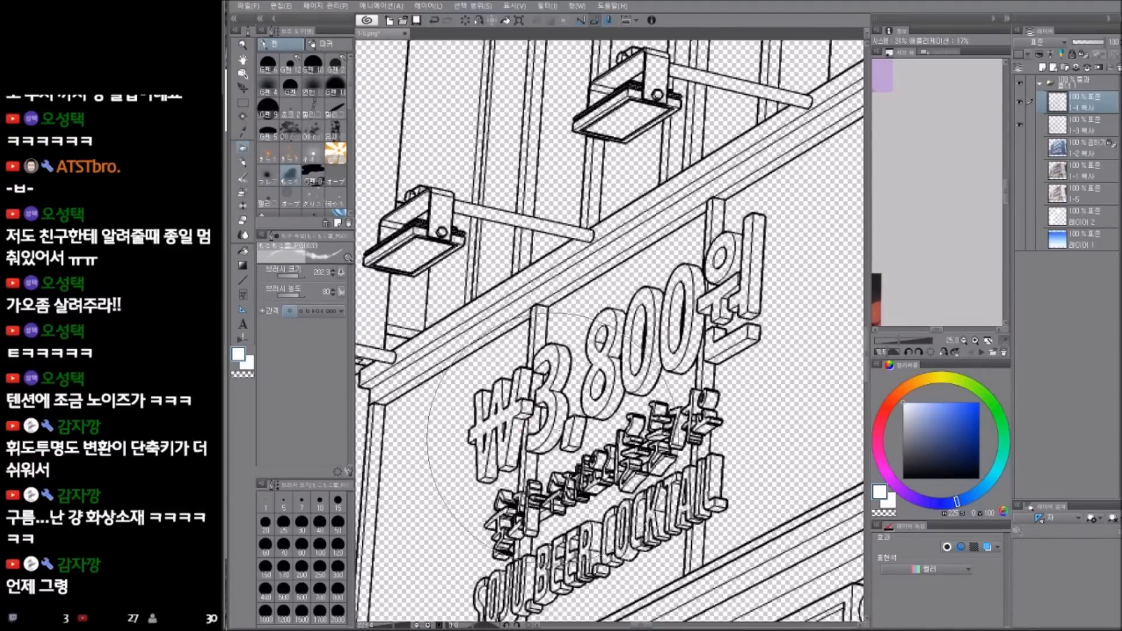
{"action": "left_click", "coordinate": [1020, 102]}
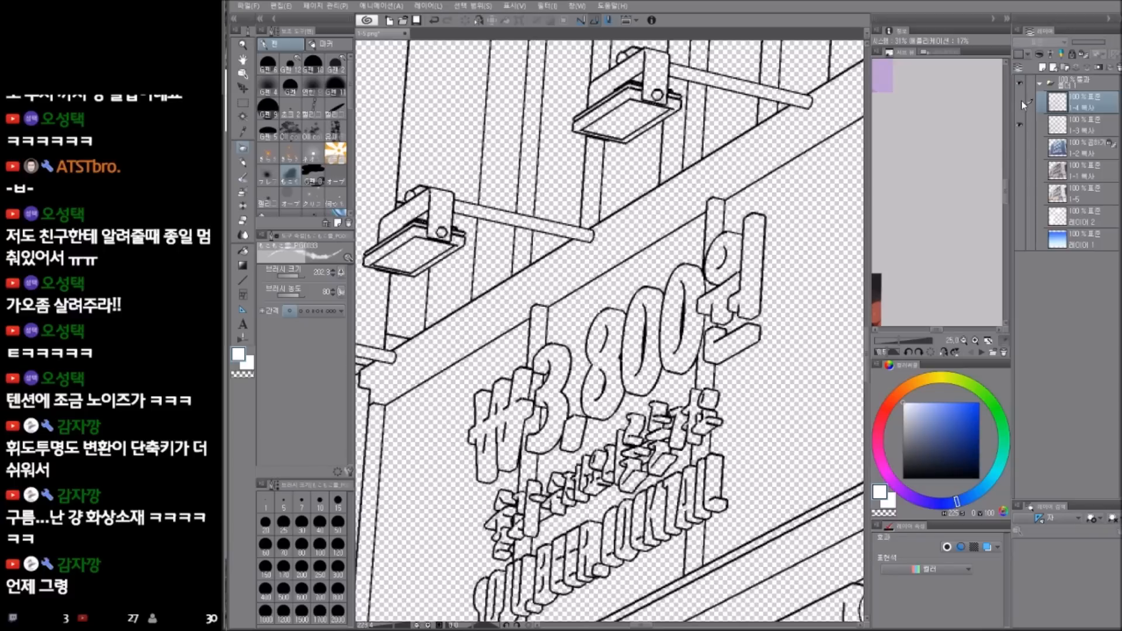
{"action": "left_click", "coordinate": [1021, 101]}
{"action": "scroll", "coordinate": [718, 345], "scroll_direction": "down", "scroll_amount": 6}
{"action": "left_click_drag", "start_coordinate": [723, 347], "coordinate": [690, 333]}
{"action": "left_click_drag", "start_coordinate": [1021, 148], "coordinate": [1020, 195]}
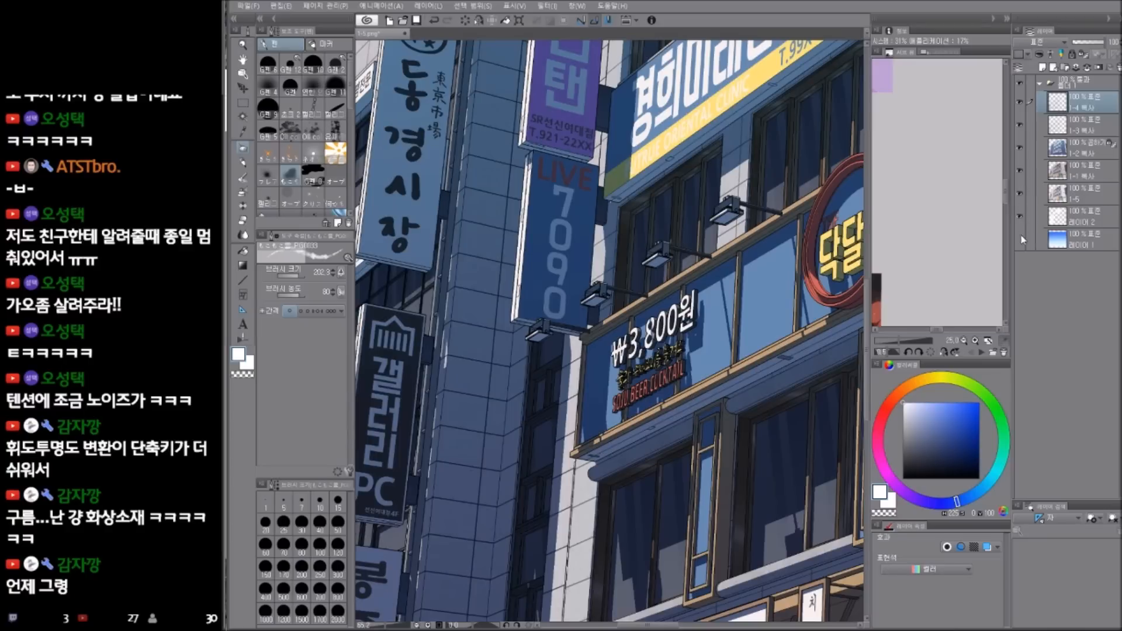
- Choose black and give the 1-4 copy line layer a border effect with a thickness of 1.0
{"action": "left_click_drag", "start_coordinate": [816, 395], "coordinate": [765, 409]}
{"action": "left_click_drag", "start_coordinate": [847, 422], "coordinate": [767, 387]}
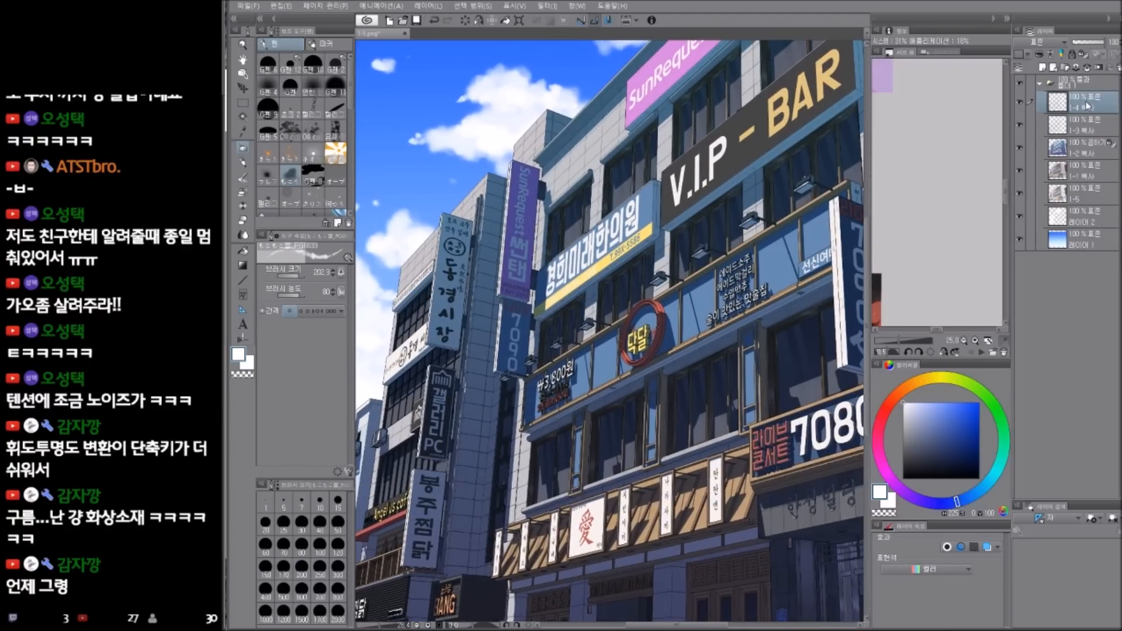
{"action": "left_click_drag", "start_coordinate": [577, 263], "coordinate": [599, 351]}
{"action": "left_click_drag", "start_coordinate": [495, 351], "coordinate": [561, 328]}
{"action": "left_click_drag", "start_coordinate": [565, 396], "coordinate": [527, 362]}
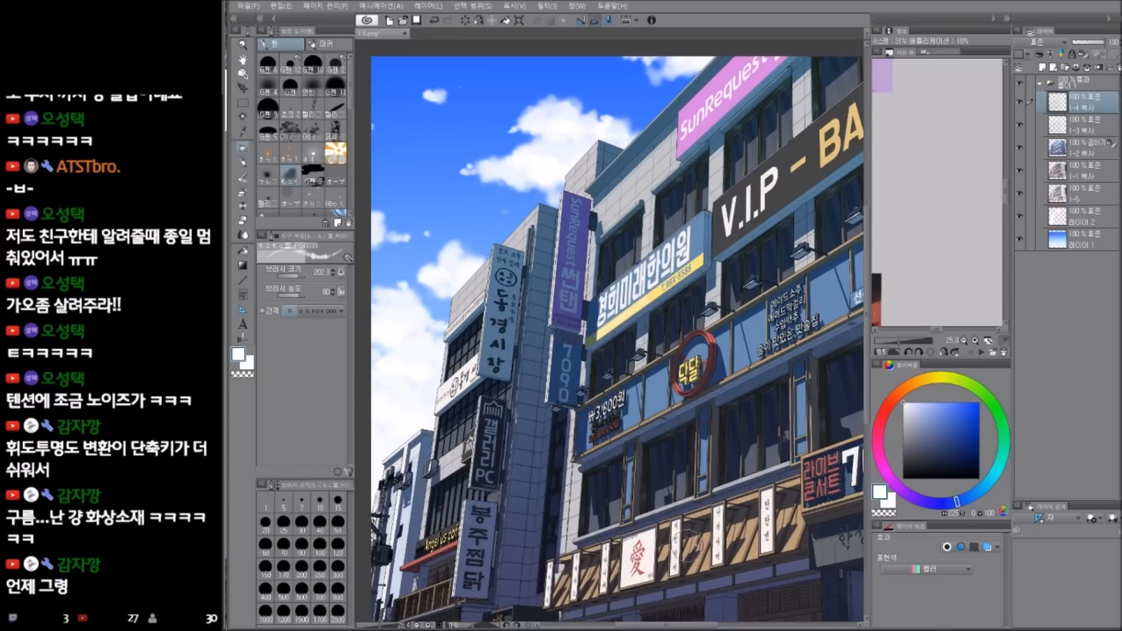
{"action": "left_click_drag", "start_coordinate": [972, 471], "coordinate": [1015, 503]}
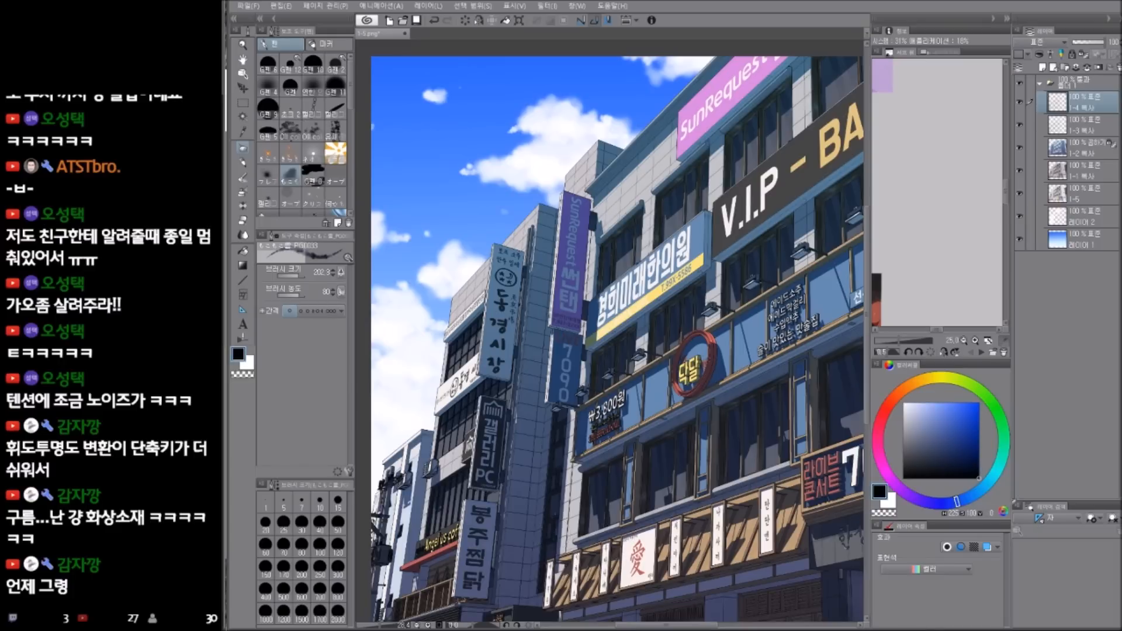
{"action": "left_click", "coordinate": [947, 548]}
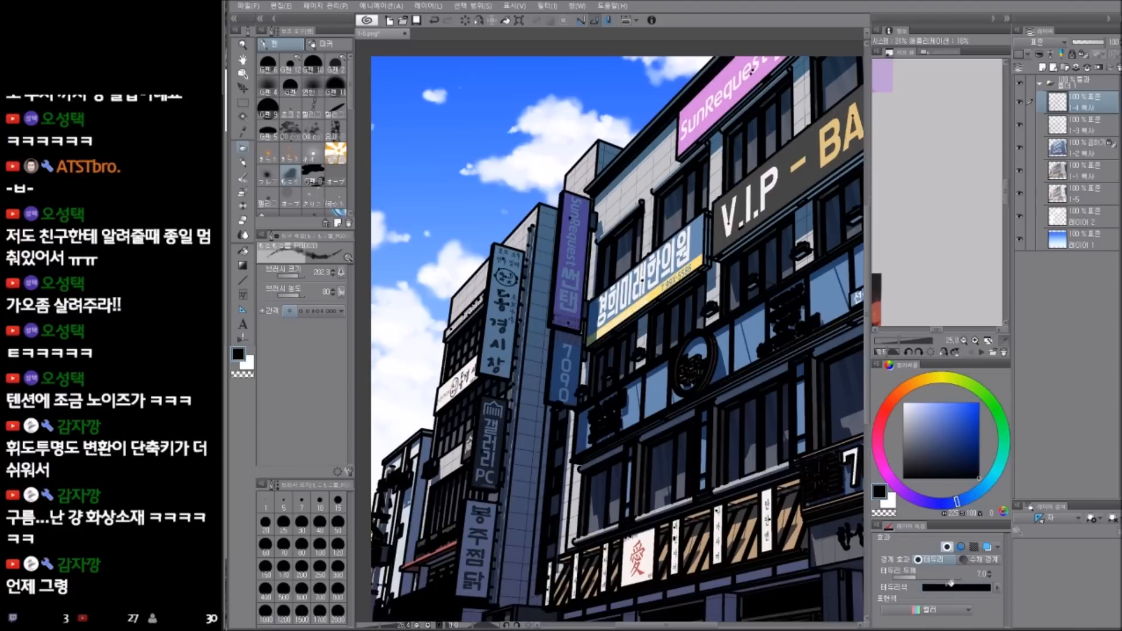
{"action": "left_click", "coordinate": [989, 577]}
{"action": "left_click", "coordinate": [989, 577]}
{"action": "left_click", "coordinate": [988, 578]}
{"action": "left_click", "coordinate": [988, 577]}
{"action": "left_click", "coordinate": [989, 577]}
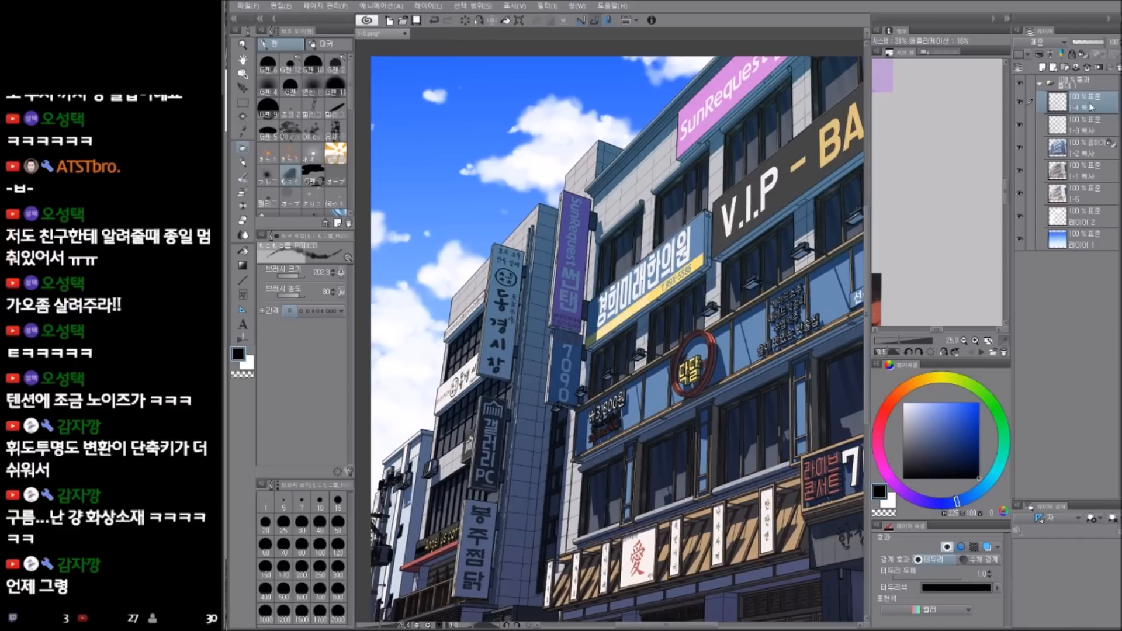
- Give the 1-3 copy line layer a black border effect with a thickness of 2.0
{"action": "left_click", "coordinate": [1085, 129]}
{"action": "left_click", "coordinate": [946, 548]}
{"action": "left_click", "coordinate": [989, 578]}
{"action": "left_click", "coordinate": [989, 579]}
{"action": "left_click", "coordinate": [990, 578]}
{"action": "left_click", "coordinate": [989, 579]}
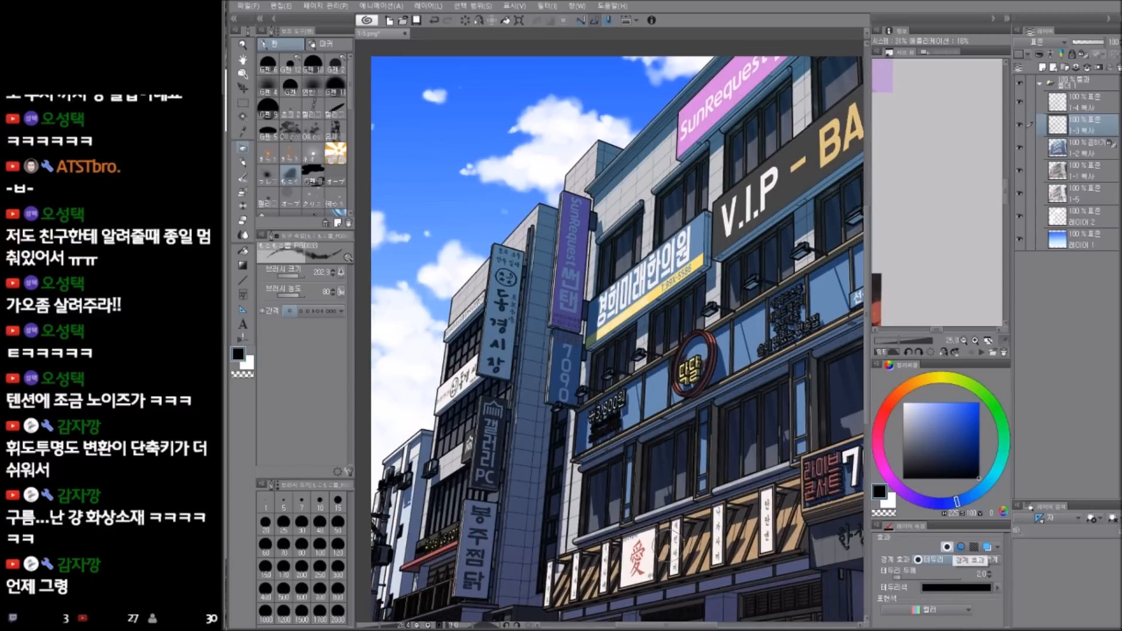
- Merge the 1-4 copy line layer down into the 1-3 copy layer and inspect the combined line art on its own
{"action": "left_click", "coordinate": [1089, 108]}
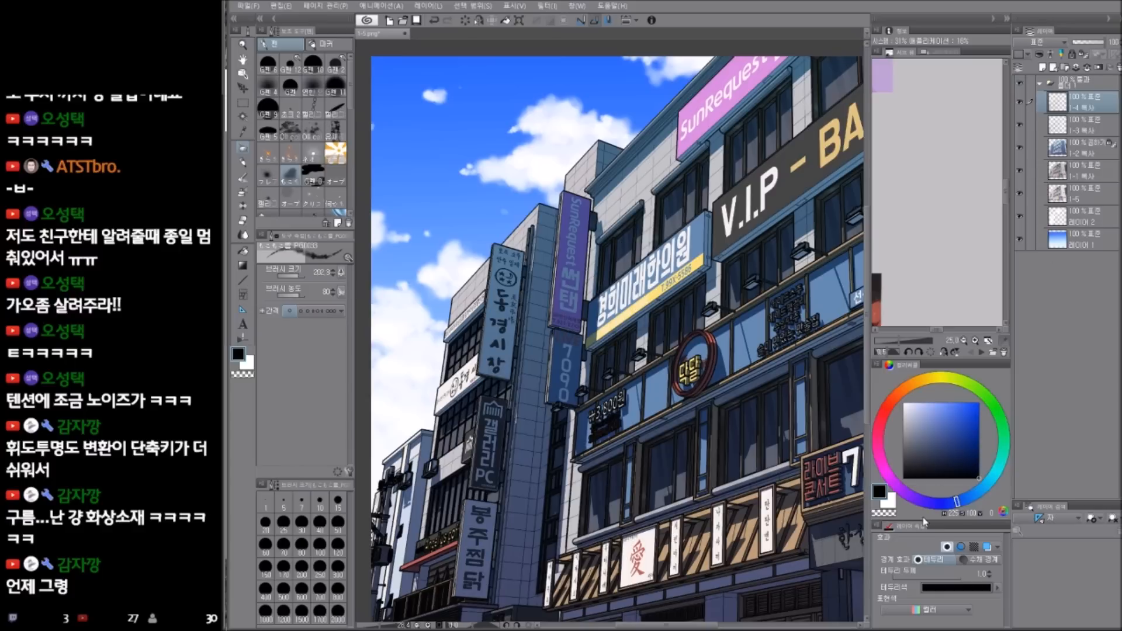
{"action": "key", "text": "ctrl+e"}
{"action": "left_click", "coordinate": [1020, 102], "text": "alt"}
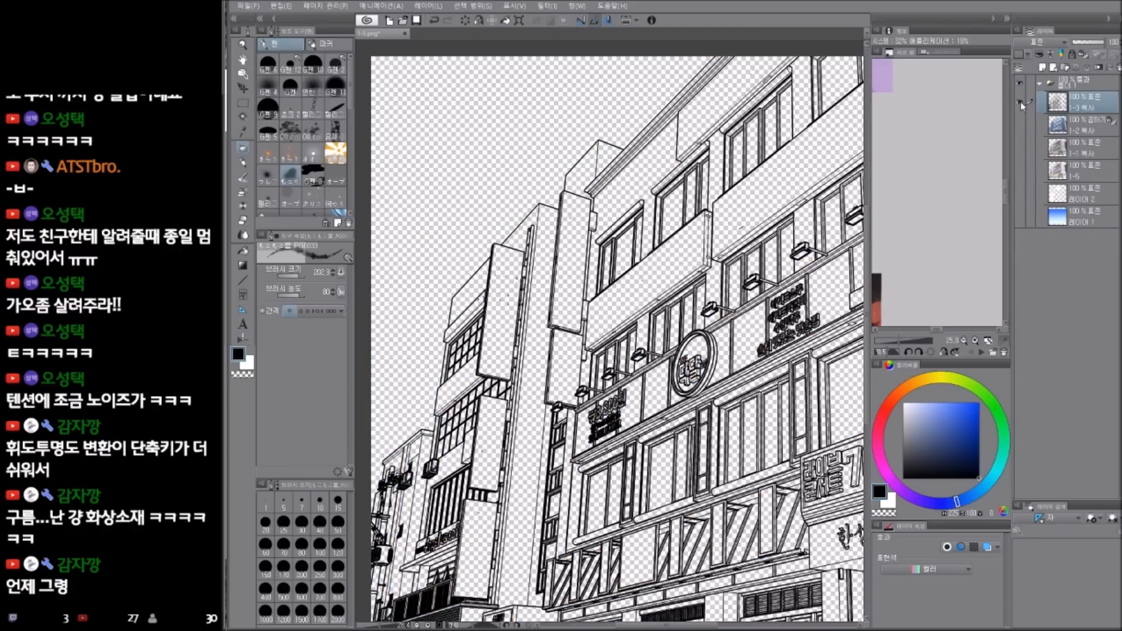
{"action": "left_click_drag", "start_coordinate": [805, 314], "coordinate": [520, 440]}
{"action": "left_click_drag", "start_coordinate": [650, 519], "coordinate": [885, 283]}
{"action": "left_click_drag", "start_coordinate": [571, 469], "coordinate": [586, 540]}
{"action": "left_click_drag", "start_coordinate": [792, 383], "coordinate": [664, 434]}
{"action": "left_click_drag", "start_coordinate": [737, 420], "coordinate": [718, 476]}
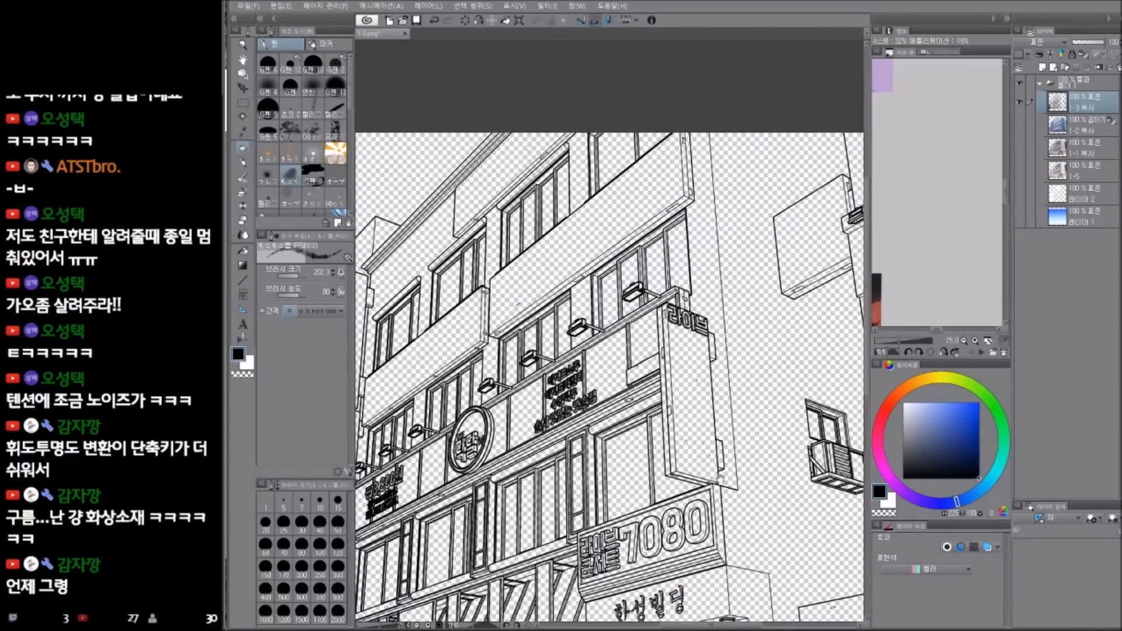
{"action": "left_click", "coordinate": [1020, 103], "text": "alt"}
{"action": "scroll", "coordinate": [742, 406], "scroll_direction": "down", "scroll_amount": 3}
{"action": "left_click_drag", "start_coordinate": [717, 519], "coordinate": [718, 423]}
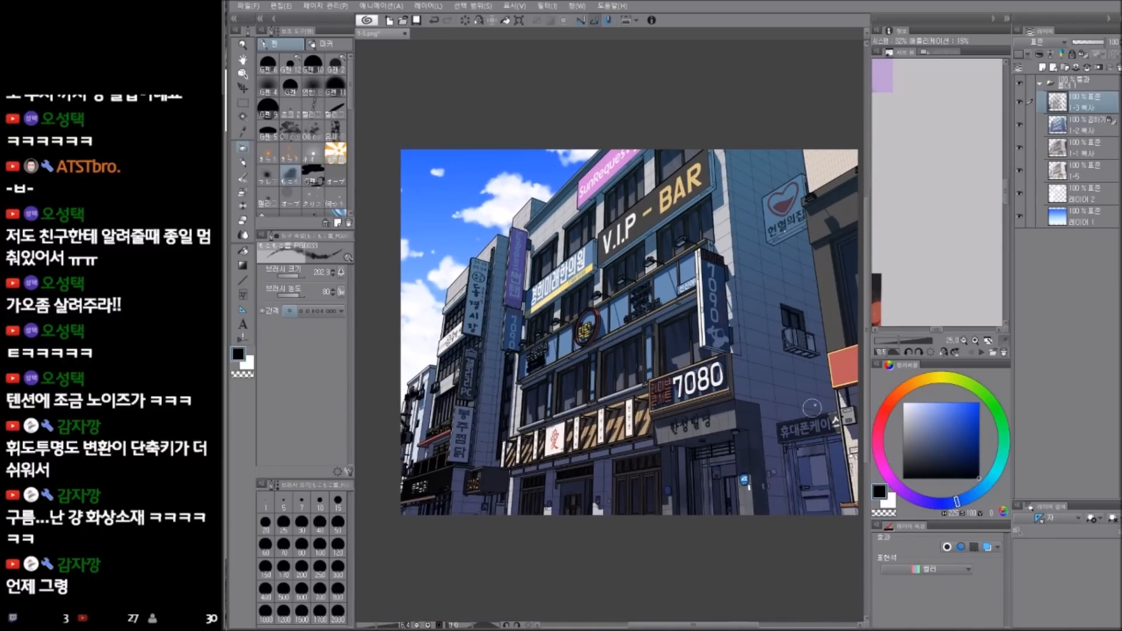
- View the flat-color layer 1-5 on its own and show all the layers again
{"action": "left_click", "coordinate": [1084, 176]}
{"action": "left_click", "coordinate": [1019, 172], "text": "alt"}
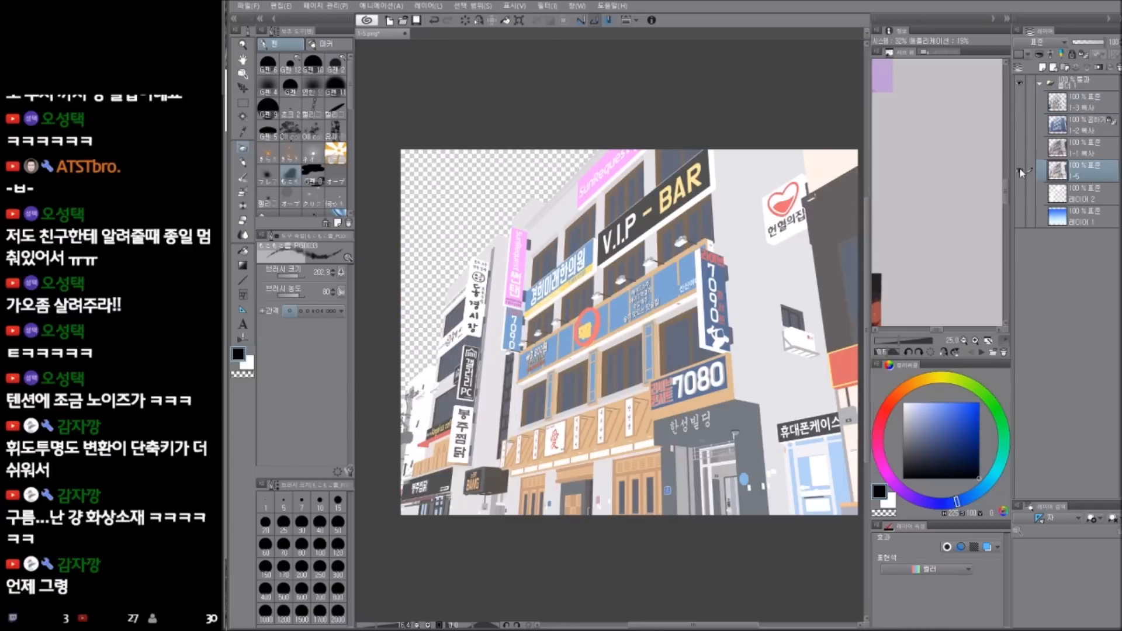
{"action": "mouse_move", "coordinate": [609, 442]}
{"action": "left_mouse_down"}
{"action": "mouse_move", "coordinate": [669, 408]}
{"action": "mouse_move", "coordinate": [602, 444]}
{"action": "left_mouse_up"}
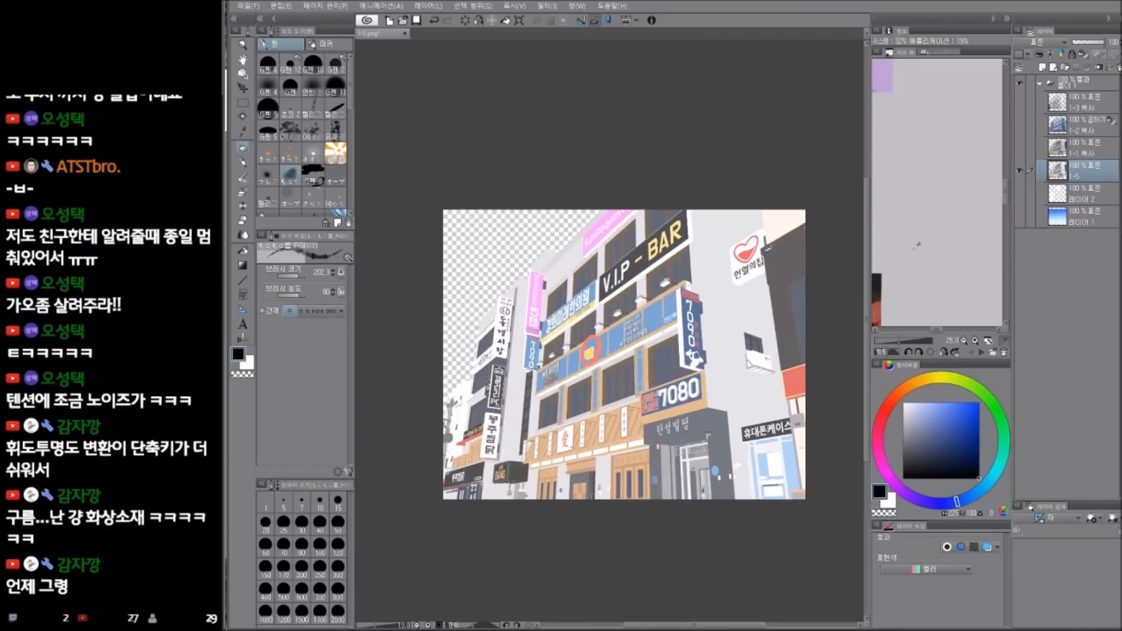
{"action": "left_click", "coordinate": [1019, 172], "text": "alt"}
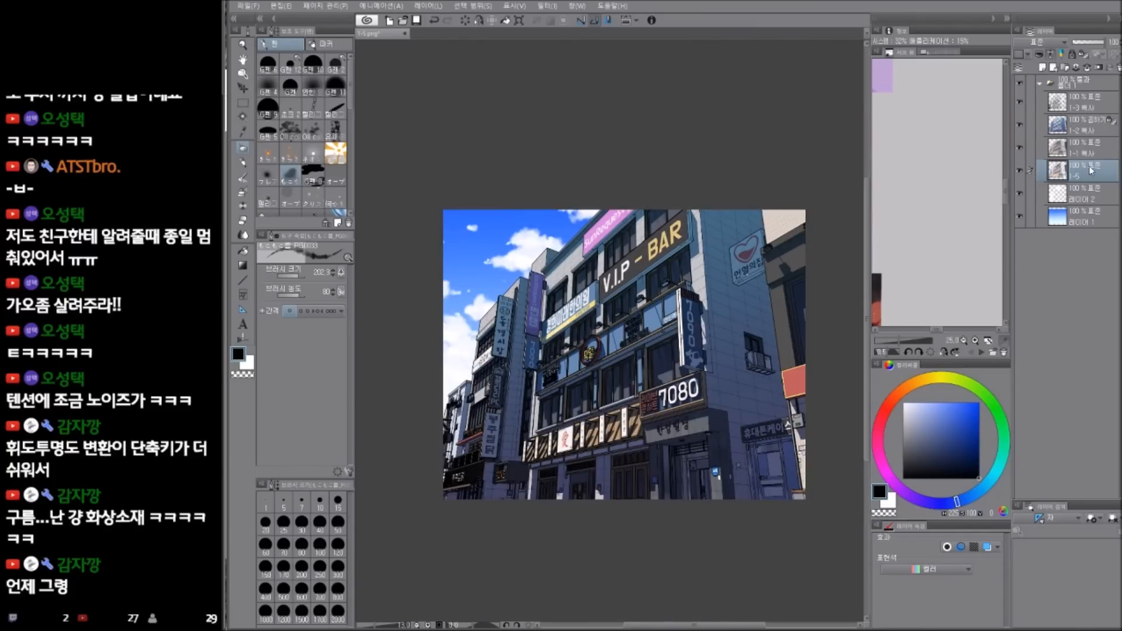
{"action": "left_click", "coordinate": [907, 270]}
- Try auto-selecting the blue signboard and the side wall of the neighboring building from the 1-1 copy layer, checking each with a quick mask
{"action": "left_click", "coordinate": [1086, 153]}
{"action": "key", "text": "w"}
{"action": "left_click", "coordinate": [718, 372]}
{"action": "key", "text": "ctrl+m"}
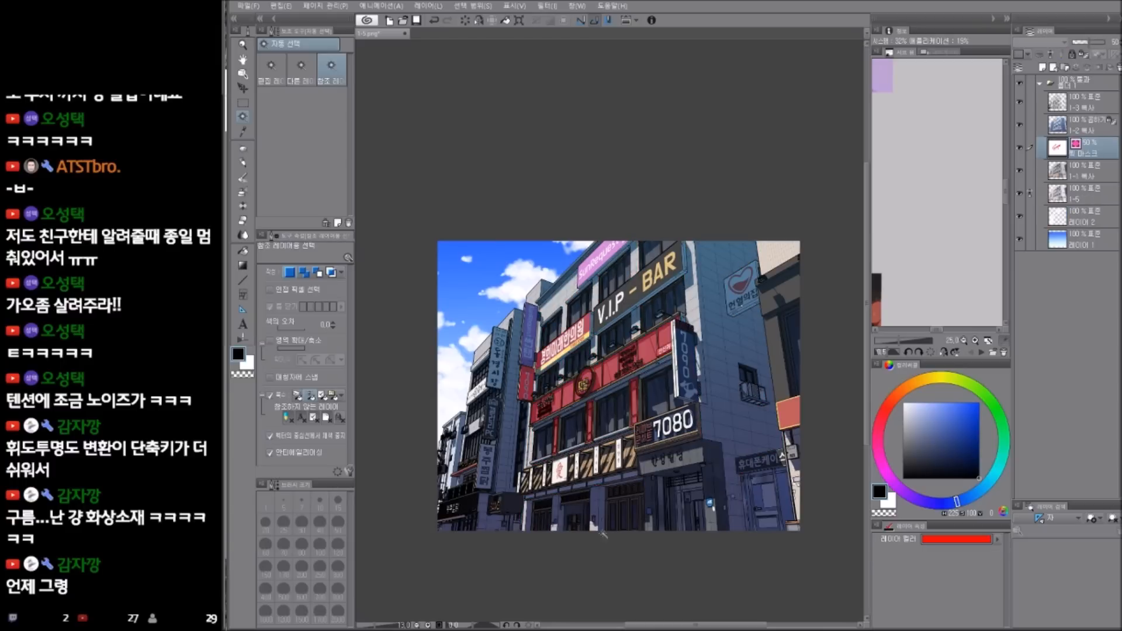
{"action": "key", "text": "ctrl+m"}
{"action": "left_click", "coordinate": [514, 456]}
{"action": "key", "text": "ctrl+m"}
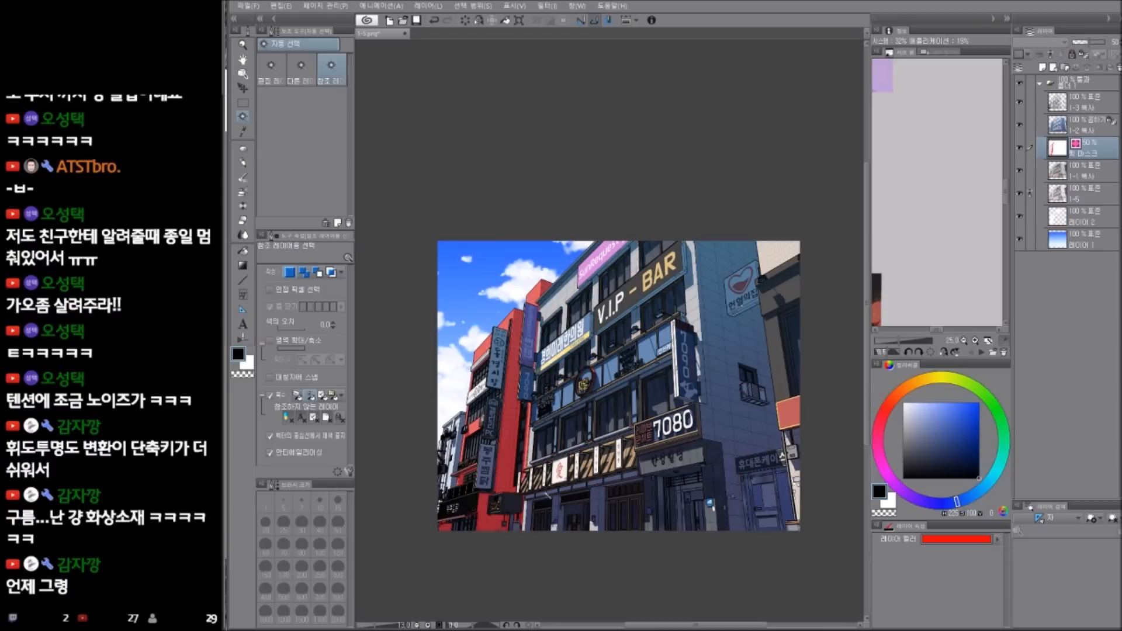
{"action": "key", "text": "ctrl+m"}
{"action": "mouse_move", "coordinate": [751, 431]}
{"action": "left_mouse_down"}
{"action": "mouse_move", "coordinate": [760, 428]}
{"action": "mouse_move", "coordinate": [742, 433]}
{"action": "mouse_move", "coordinate": [749, 425]}
{"action": "left_mouse_up"}
{"action": "key", "text": "ctrl+d"}
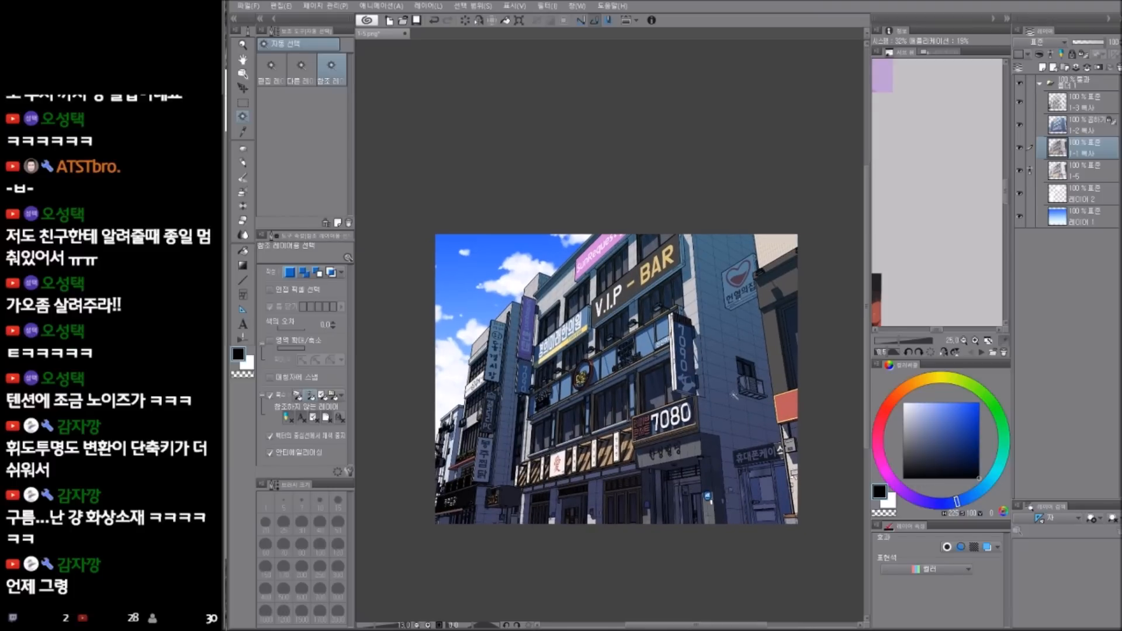
- Add a new raster layer above the 1-1 copy layer and set its blending mode to Overlay
{"action": "scroll", "coordinate": [643, 374], "scroll_direction": "up", "scroll_amount": 3}
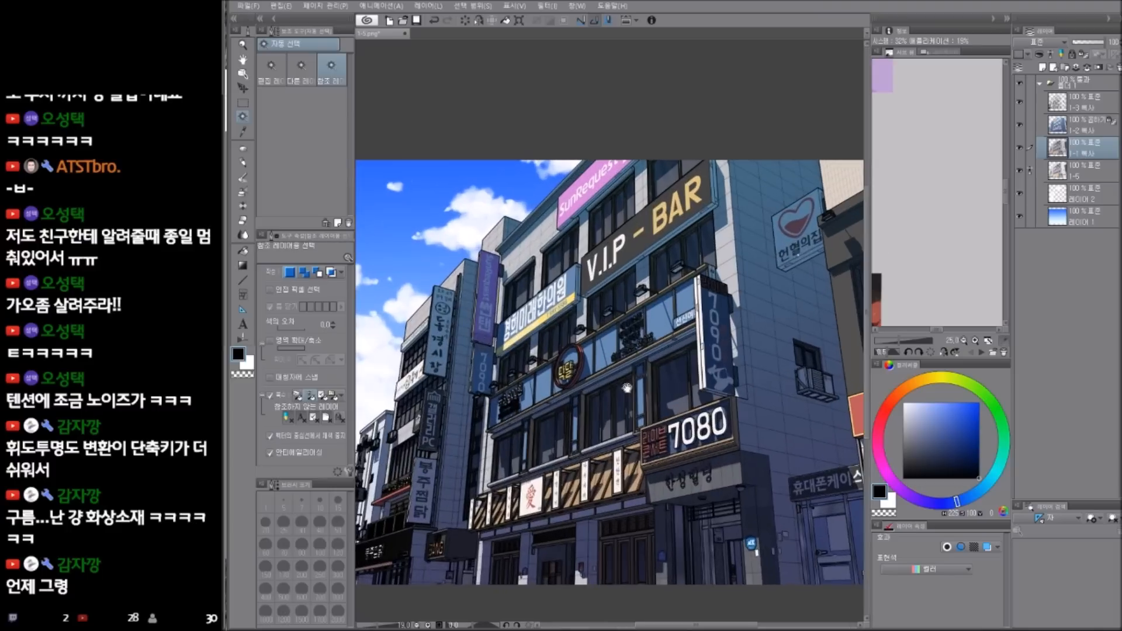
{"action": "left_click_drag", "start_coordinate": [671, 457], "coordinate": [678, 443]}
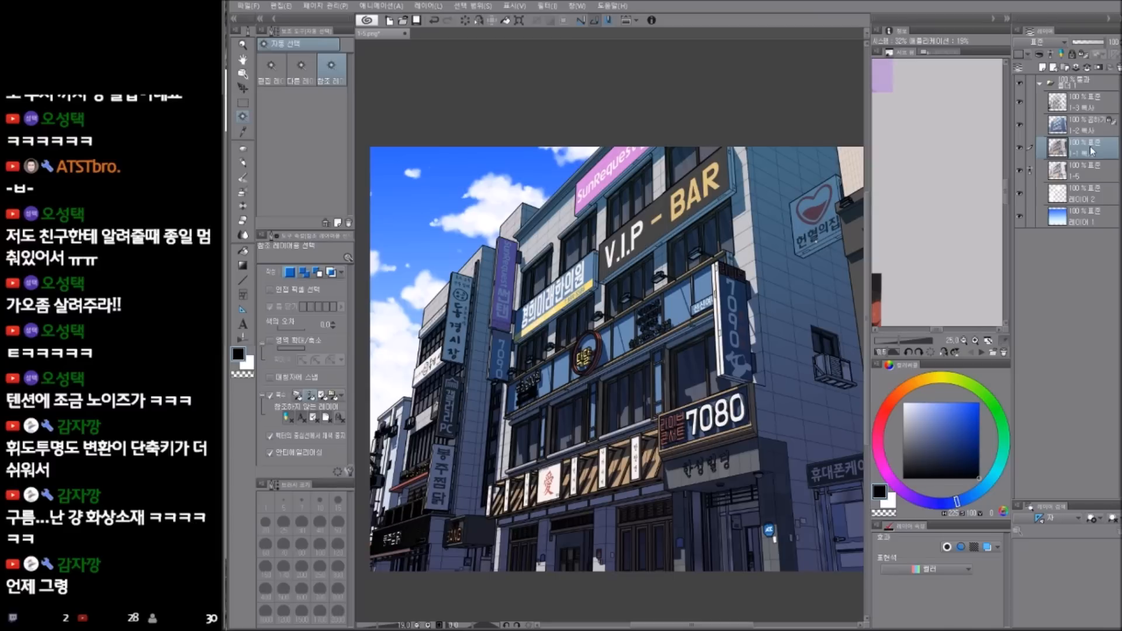
{"action": "key", "text": "ctrl+shift+n"}
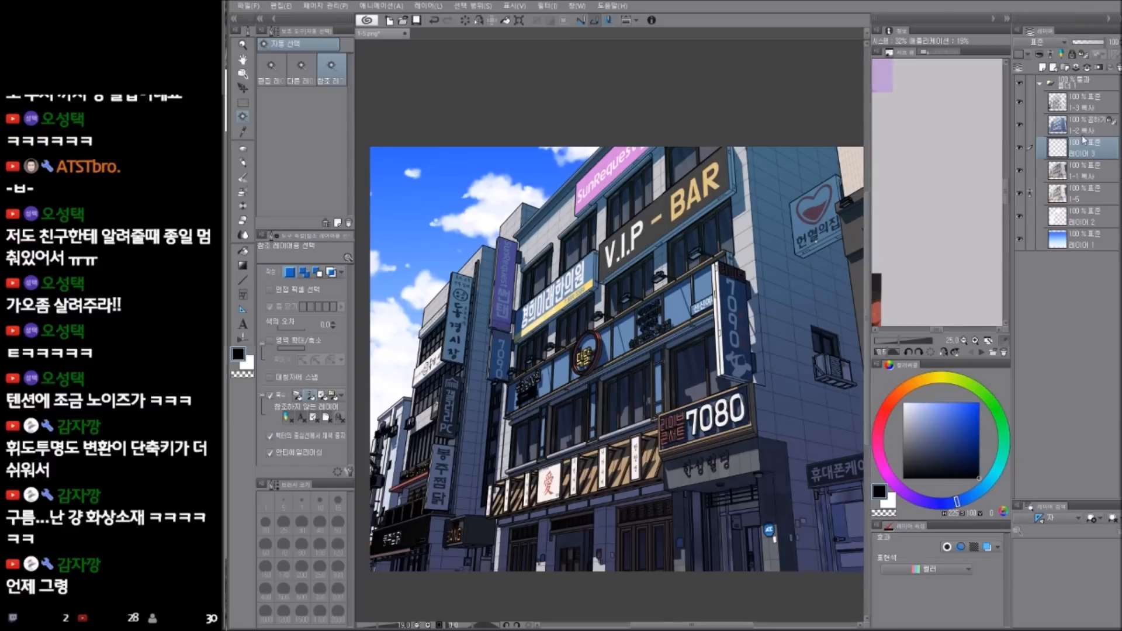
{"action": "left_click", "coordinate": [1051, 42]}
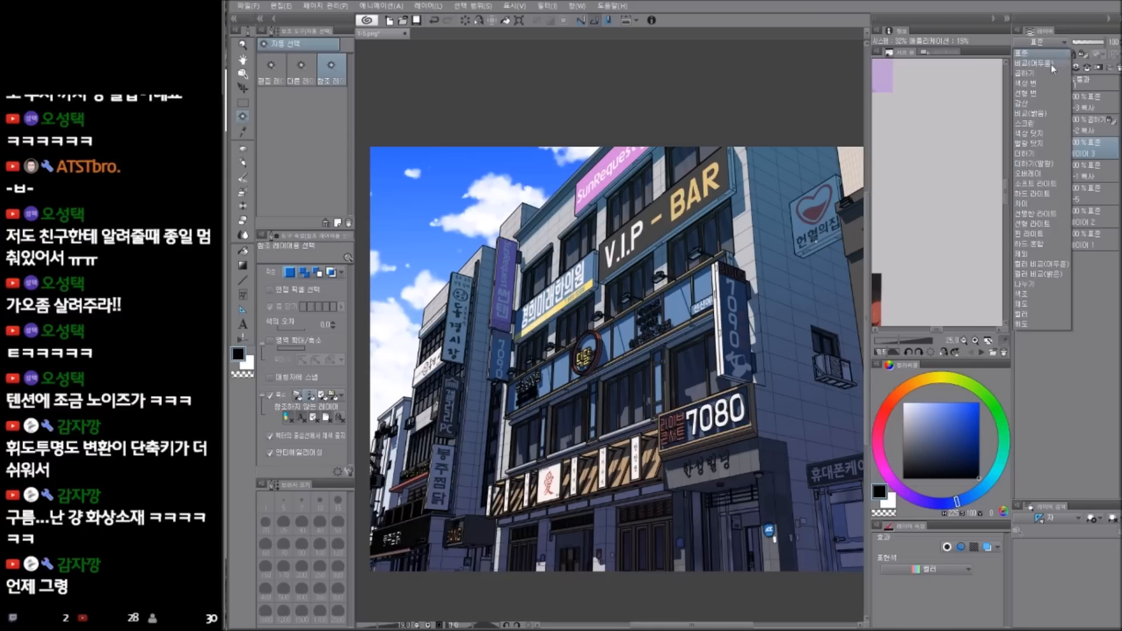
{"action": "left_click", "coordinate": [1032, 174]}
{"action": "key", "text": "ctrl+minus"}
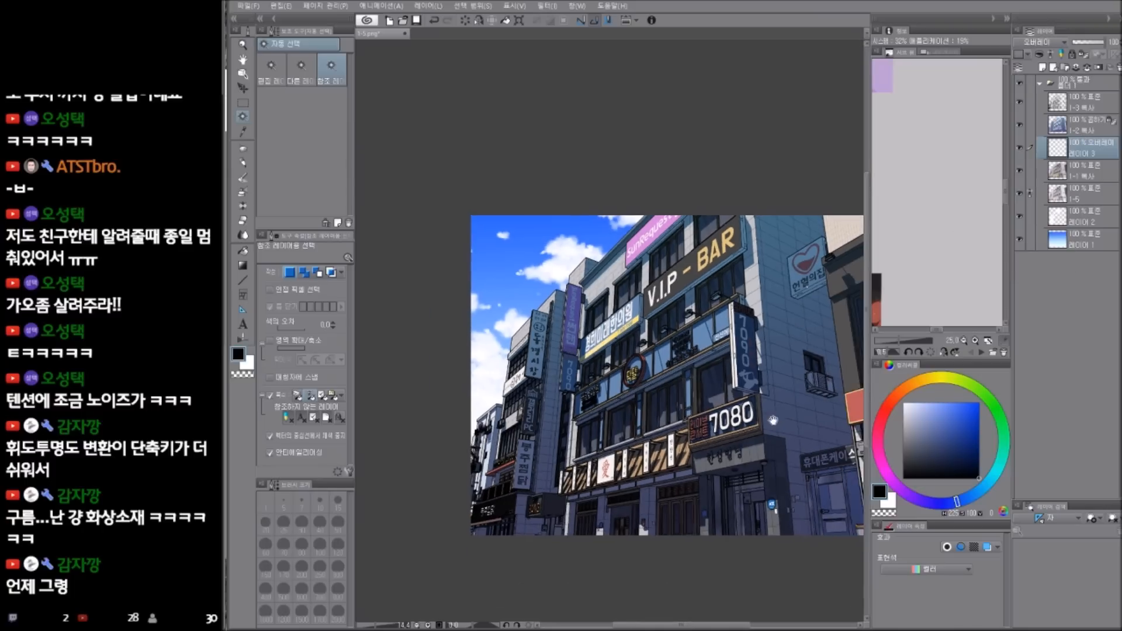
{"action": "scroll", "coordinate": [760, 407], "scroll_direction": "up", "scroll_amount": 2}
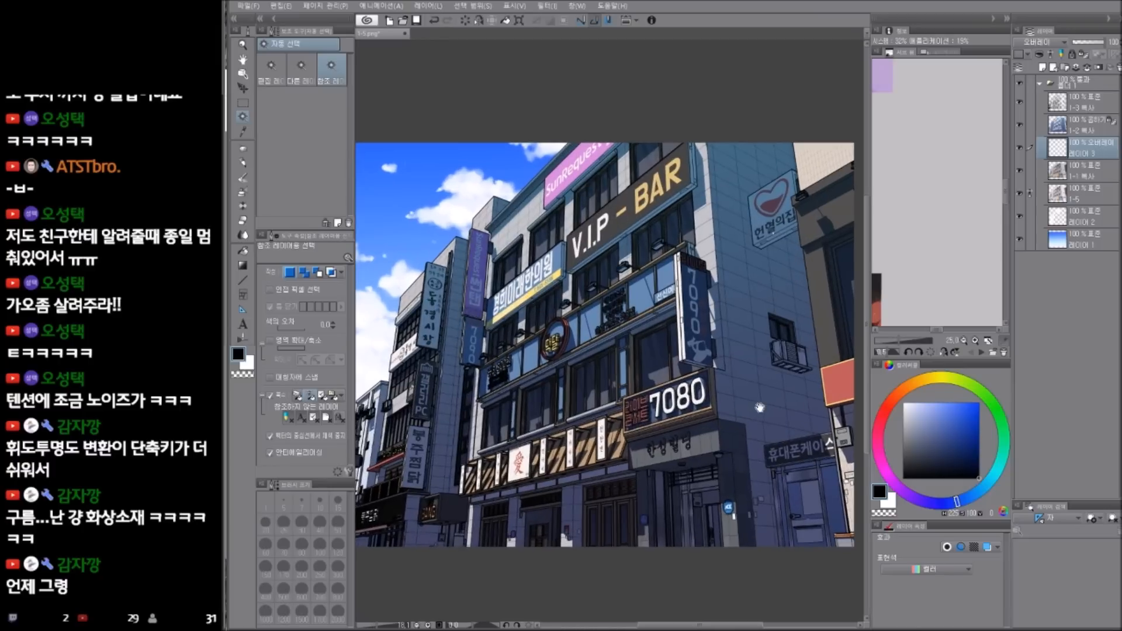
{"action": "mouse_move", "coordinate": [759, 424]}
{"action": "left_mouse_down"}
{"action": "mouse_move", "coordinate": [762, 446]}
{"action": "mouse_move", "coordinate": [773, 441]}
{"action": "left_mouse_up"}
- With the 1-1 copy layer active, auto-select the light gray wall areas of the main building
{"action": "left_click", "coordinate": [1085, 180]}
{"action": "left_click_drag", "start_coordinate": [722, 407], "coordinate": [724, 407]}
{"action": "mouse_move", "coordinate": [619, 435]}
{"action": "left_mouse_down"}
{"action": "mouse_move", "coordinate": [638, 428]}
{"action": "mouse_move", "coordinate": [612, 442]}
{"action": "left_mouse_up"}
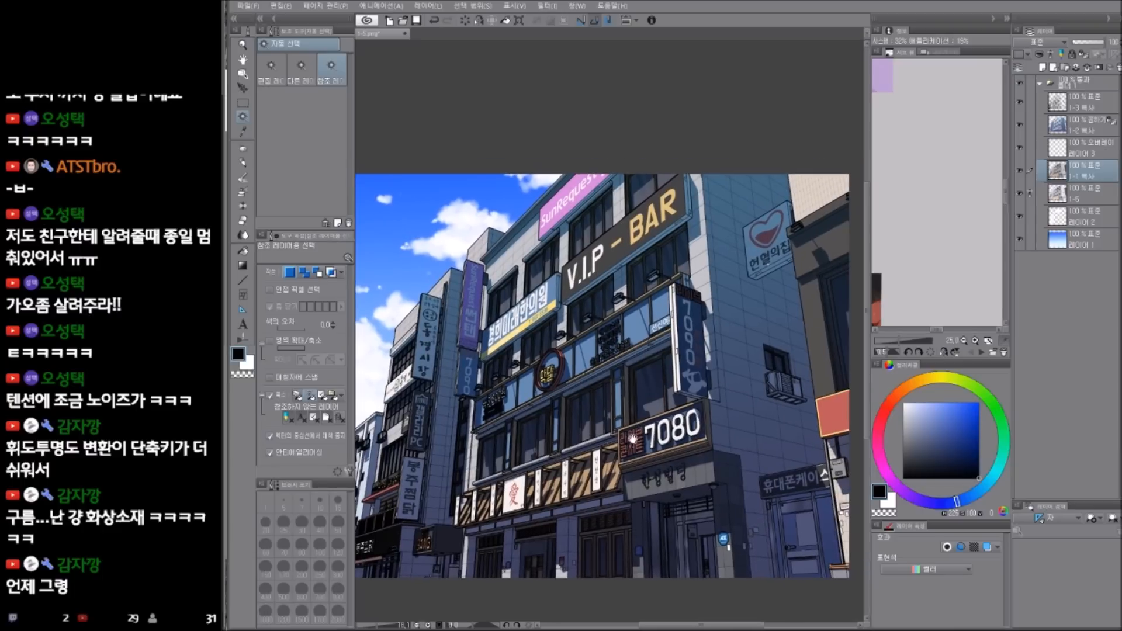
{"action": "left_click_drag", "start_coordinate": [711, 266], "coordinate": [781, 228]}
{"action": "mouse_move", "coordinate": [672, 292]}
{"action": "left_mouse_down"}
{"action": "mouse_move", "coordinate": [706, 280]}
{"action": "mouse_move", "coordinate": [678, 280]}
{"action": "left_mouse_up"}
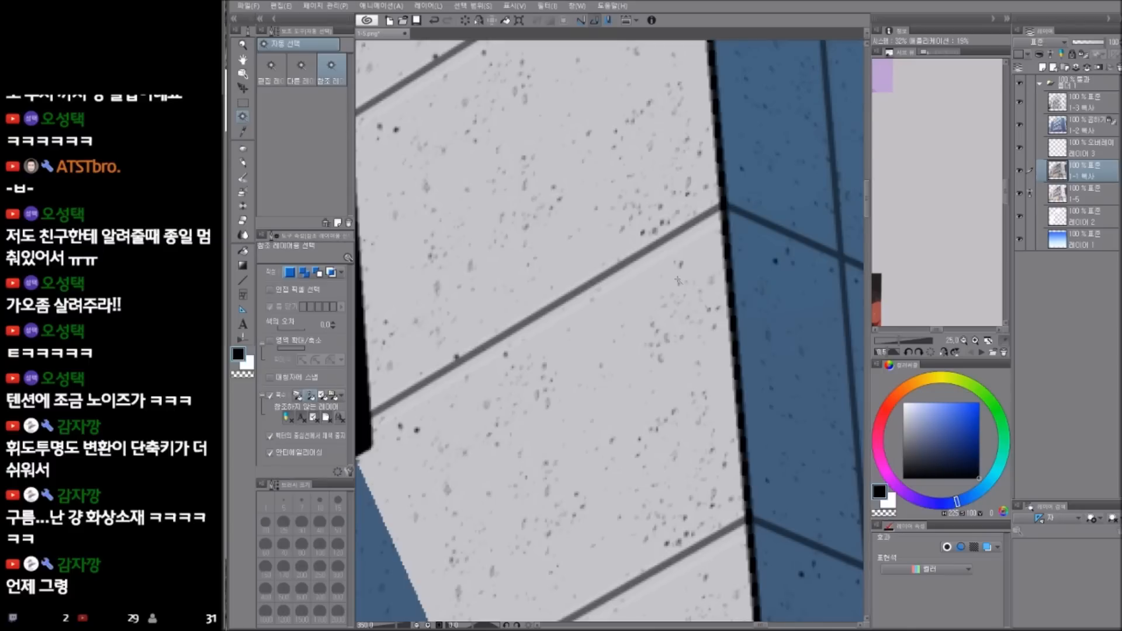
{"action": "left_click_drag", "start_coordinate": [677, 280], "coordinate": [566, 290]}
{"action": "left_click", "coordinate": [734, 342]}
{"action": "left_click_drag", "start_coordinate": [737, 344], "coordinate": [677, 351]}
- Check the extent of the main building's wall selection with a quick mask and return it to a normal selection
{"action": "key", "text": "q"}
{"action": "left_click_drag", "start_coordinate": [729, 428], "coordinate": [689, 318]}
{"action": "left_click_drag", "start_coordinate": [803, 384], "coordinate": [724, 386]}
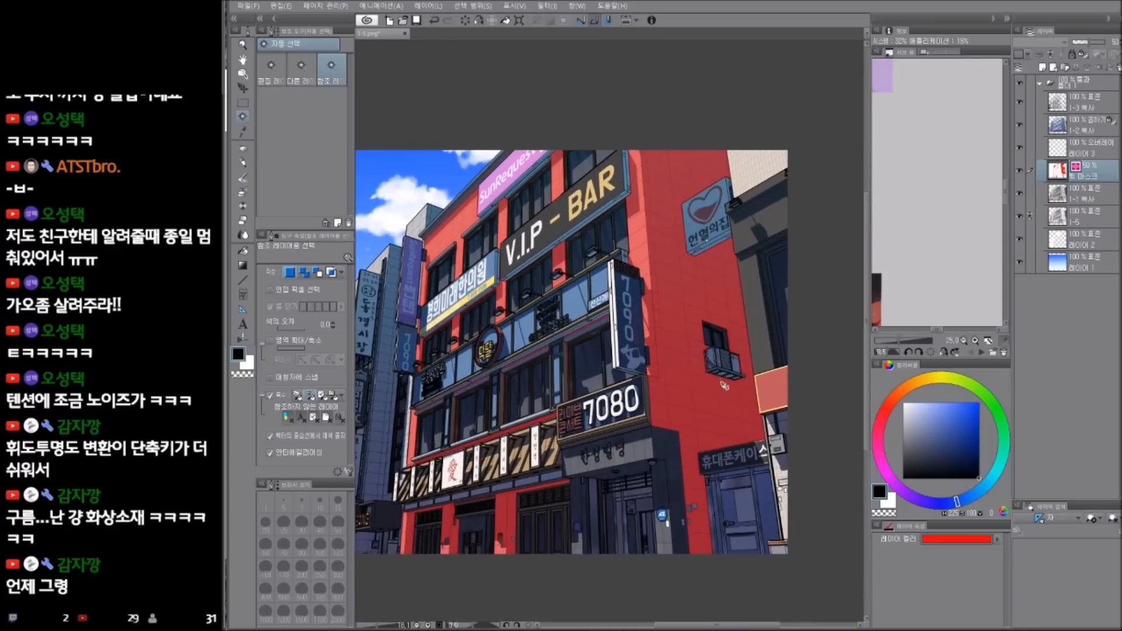
{"action": "key", "text": "q"}
{"action": "left_click_drag", "start_coordinate": [672, 442], "coordinate": [699, 433]}
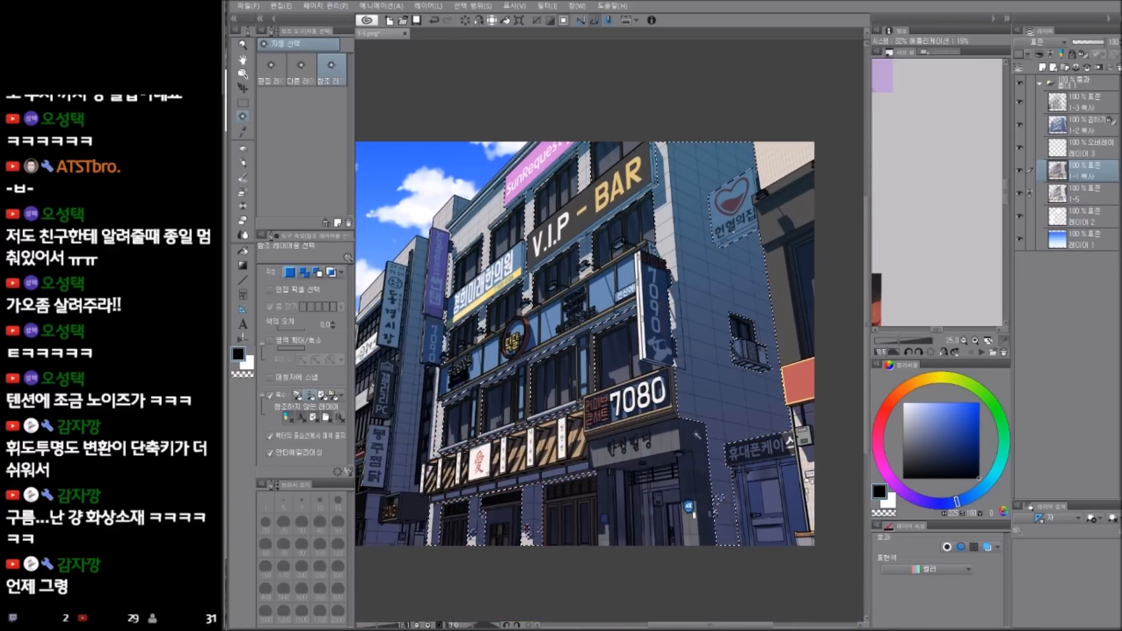
{"action": "key", "text": "ctrl+m"}
{"action": "key", "text": "Escape"}
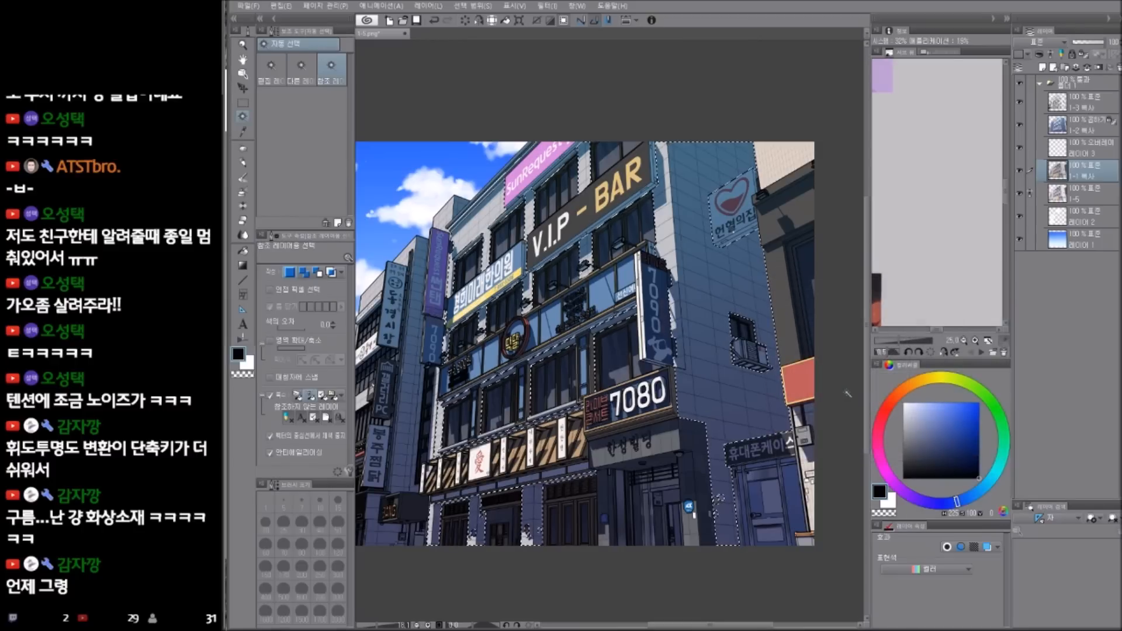
{"action": "key", "text": "ctrl+u"}
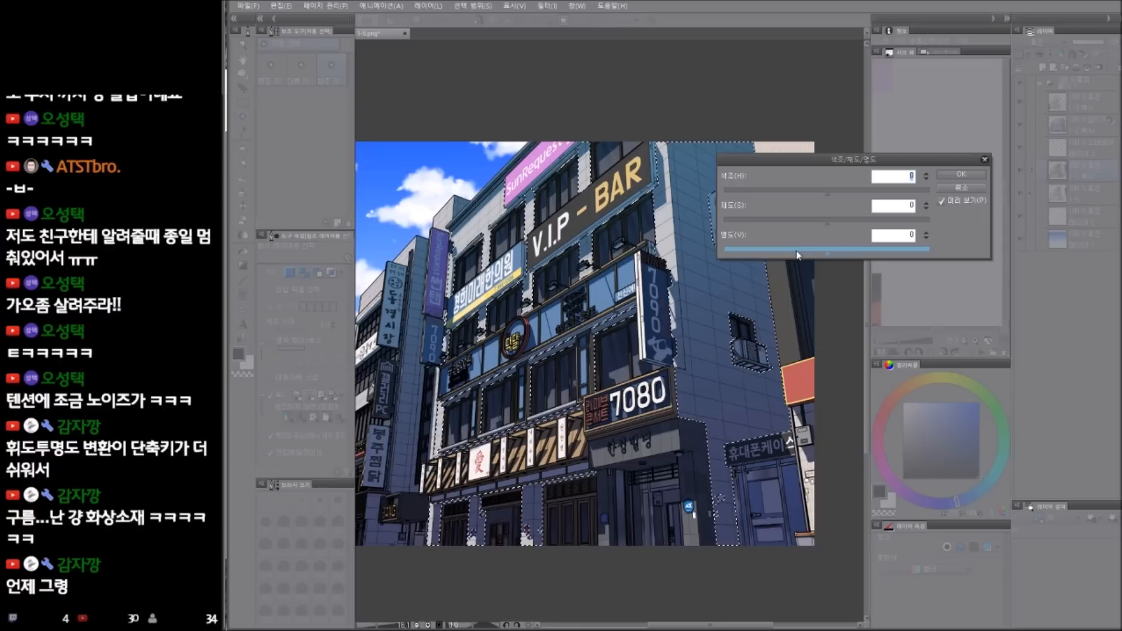
{"action": "left_click", "coordinate": [798, 255]}
{"action": "left_click", "coordinate": [858, 220]}
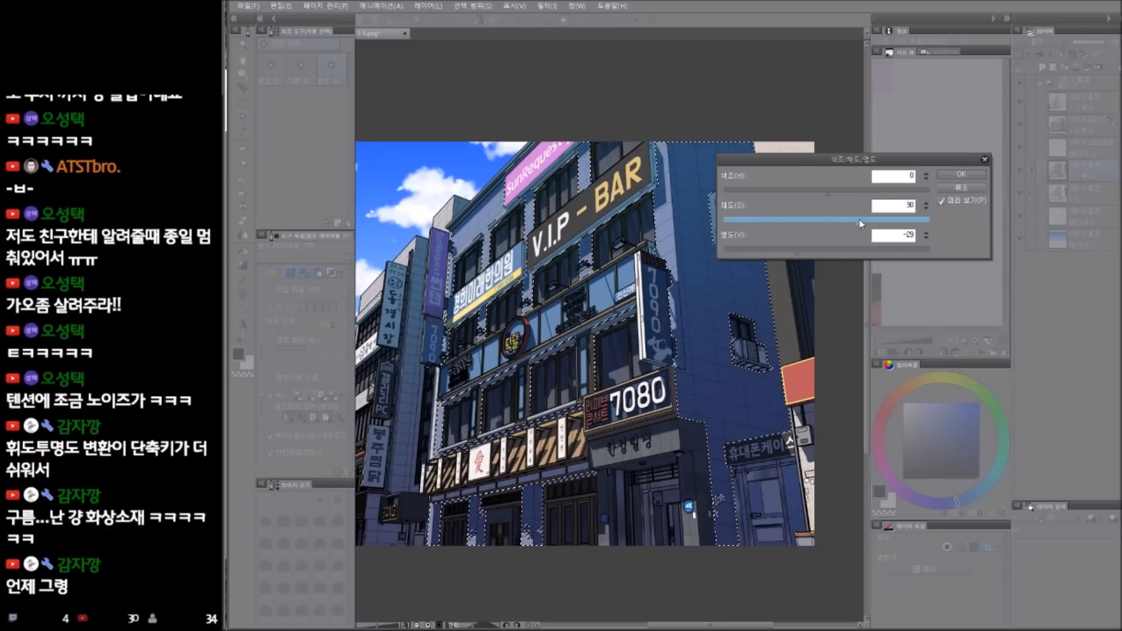
{"action": "left_click", "coordinate": [862, 221]}
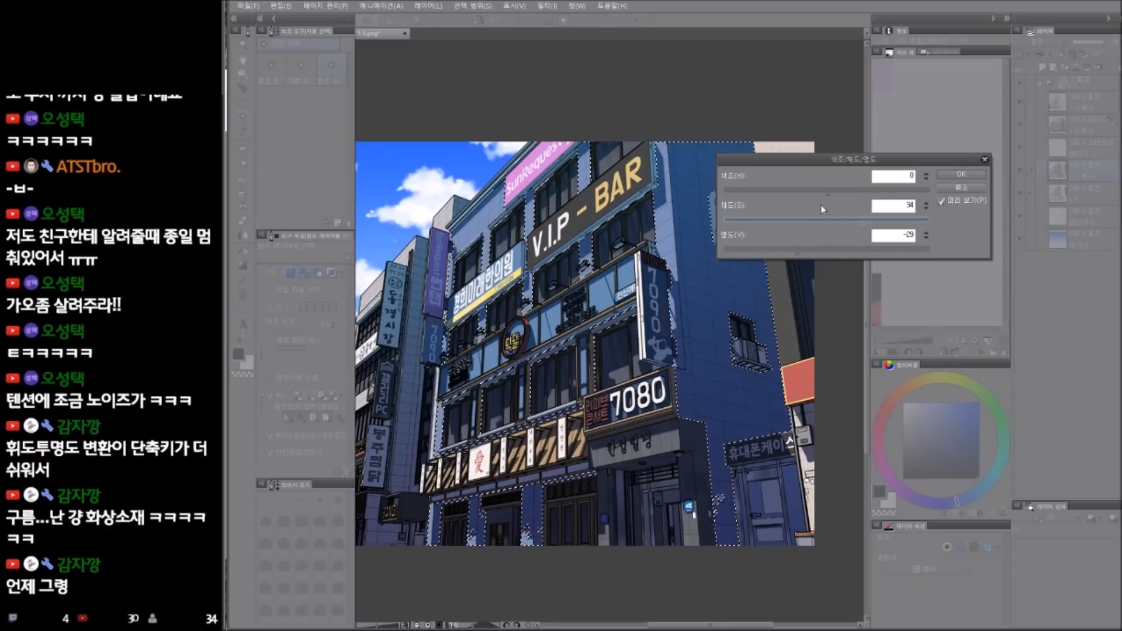
{"action": "left_click_drag", "start_coordinate": [821, 191], "coordinate": [844, 190]}
{"action": "left_click", "coordinate": [805, 250]}
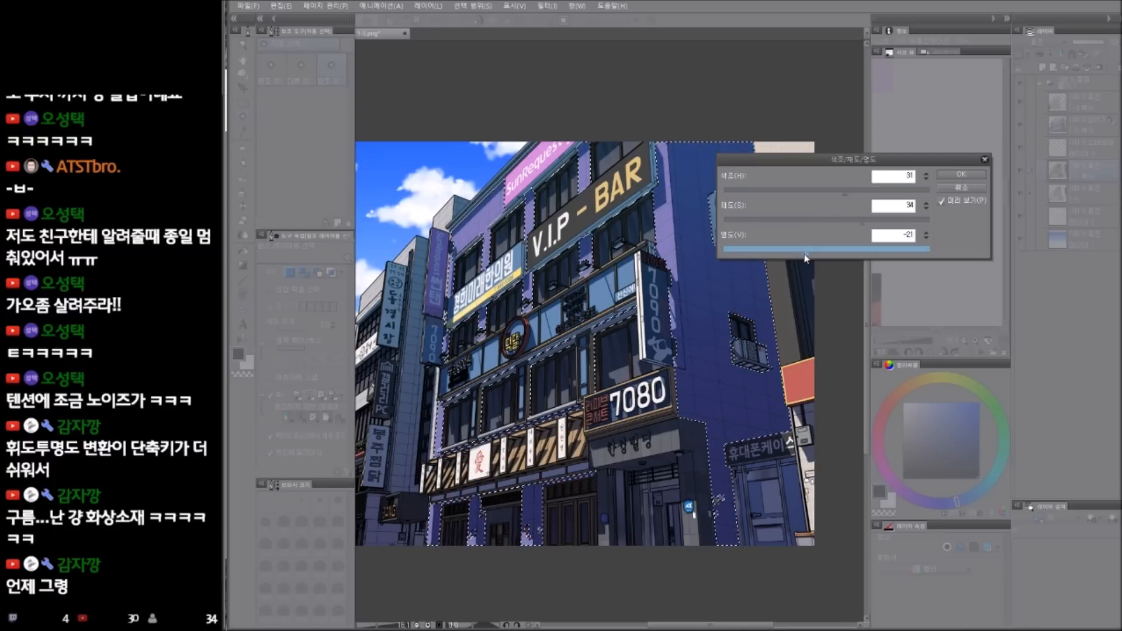
{"action": "left_click", "coordinate": [790, 252]}
{"action": "mouse_move", "coordinate": [667, 236]}
{"action": "left_mouse_down"}
{"action": "mouse_move", "coordinate": [632, 288]}
{"action": "mouse_move", "coordinate": [696, 263]}
{"action": "mouse_move", "coordinate": [692, 283]}
{"action": "mouse_move", "coordinate": [577, 373]}
{"action": "left_mouse_up"}
{"action": "left_click_drag", "start_coordinate": [658, 300], "coordinate": [636, 310]}
{"action": "left_click", "coordinate": [960, 187]}
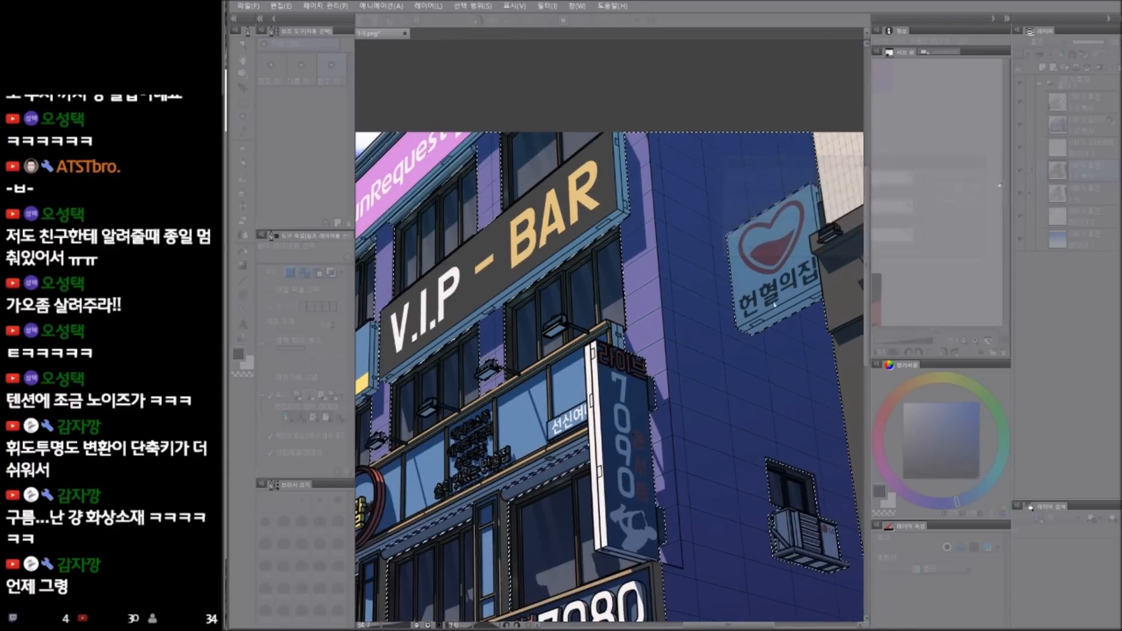
- Fill the main building's wall selection on the Overlay layer with a muted dark blue
{"action": "left_click", "coordinate": [1088, 147]}
{"action": "left_click_drag", "start_coordinate": [724, 396], "coordinate": [717, 338]}
{"action": "left_click_drag", "start_coordinate": [938, 442], "coordinate": [930, 447]}
{"action": "key", "text": "alt+Delete"}
{"action": "left_click_drag", "start_coordinate": [742, 292], "coordinate": [721, 292]}
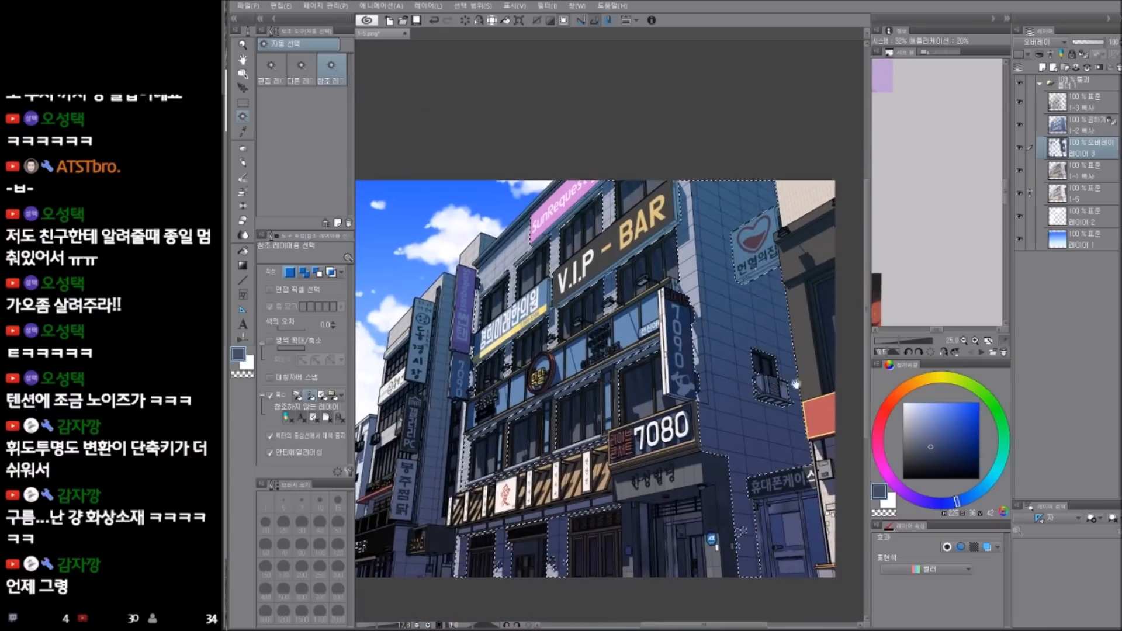
{"action": "left_click", "coordinate": [935, 455]}
{"action": "left_click_drag", "start_coordinate": [936, 453], "coordinate": [942, 450]}
{"action": "left_click_drag", "start_coordinate": [735, 379], "coordinate": [760, 388]}
- On the 1-1 copy layer, adjust the selected walls to saturation 4 and luminosity -17, and clear the selection
{"action": "left_click", "coordinate": [1077, 174]}
{"action": "key", "text": "ctrl+u"}
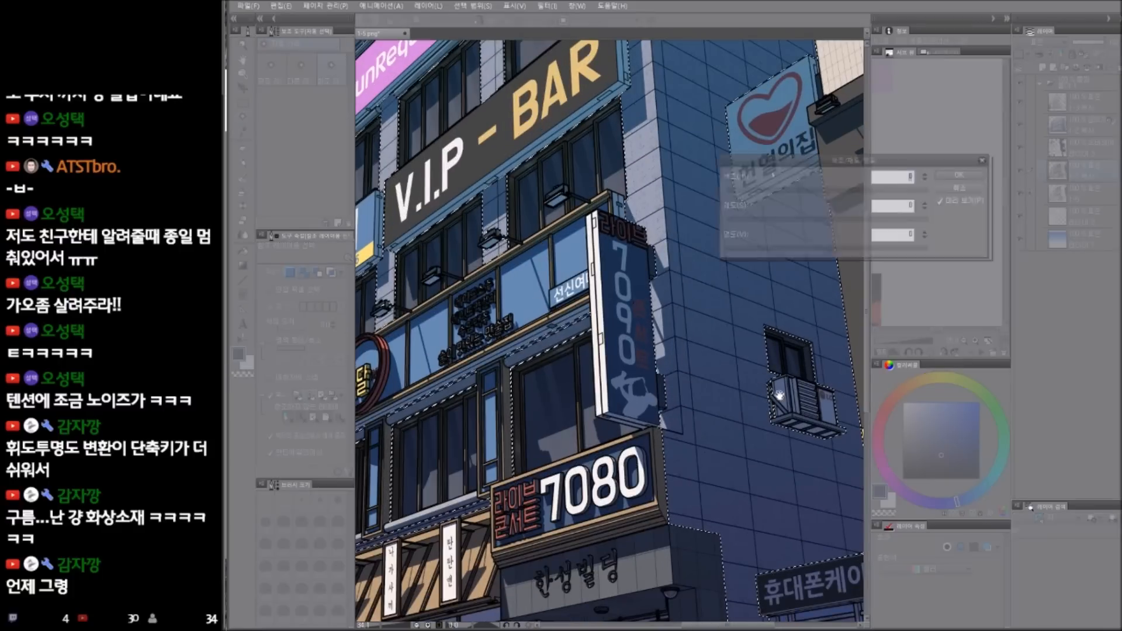
{"action": "left_click", "coordinate": [801, 251]}
{"action": "left_click_drag", "start_coordinate": [801, 254], "coordinate": [809, 253]}
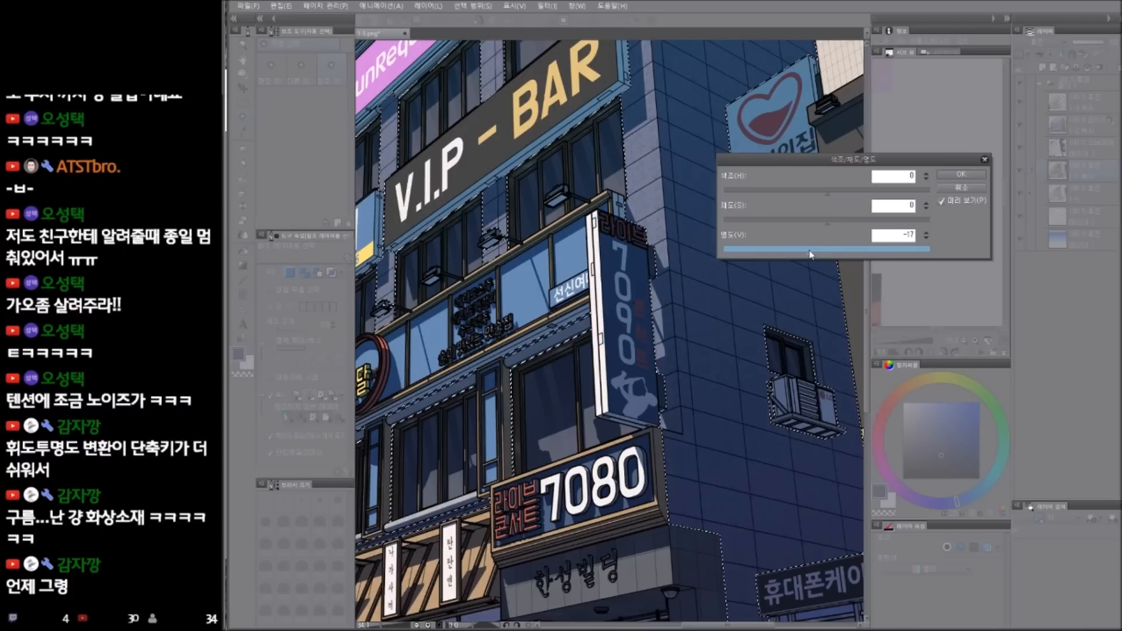
{"action": "left_click", "coordinate": [832, 222]}
{"action": "scroll", "coordinate": [769, 289], "scroll_direction": "down", "scroll_amount": 5}
{"action": "left_click_drag", "start_coordinate": [767, 290], "coordinate": [713, 347]}
{"action": "left_click", "coordinate": [836, 222]}
{"action": "left_click", "coordinate": [832, 222]}
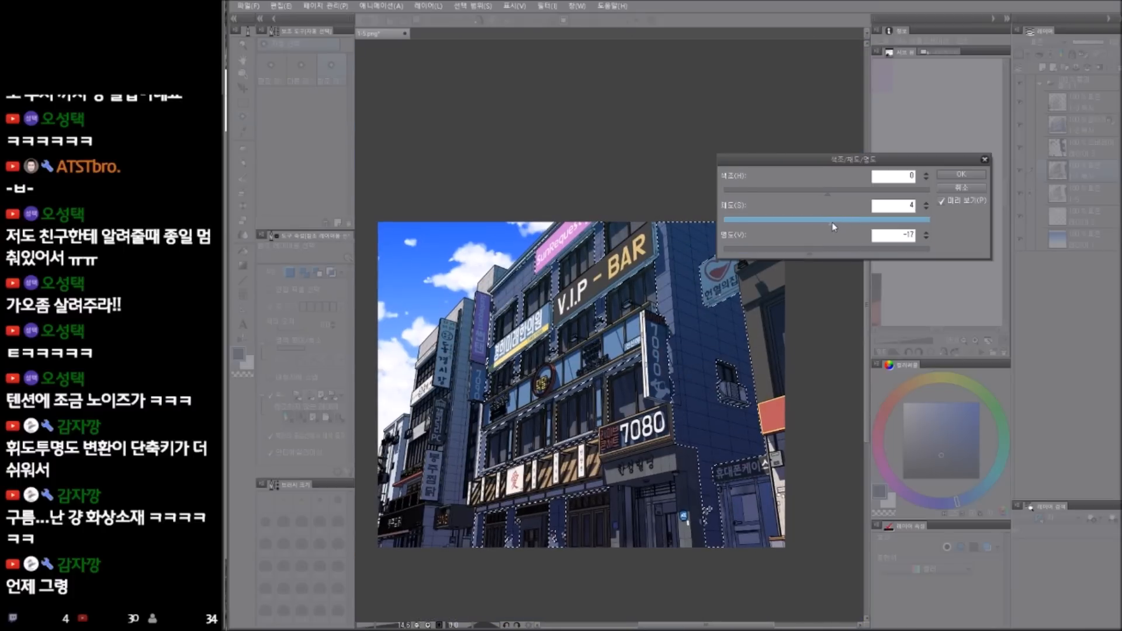
{"action": "left_click", "coordinate": [952, 176]}
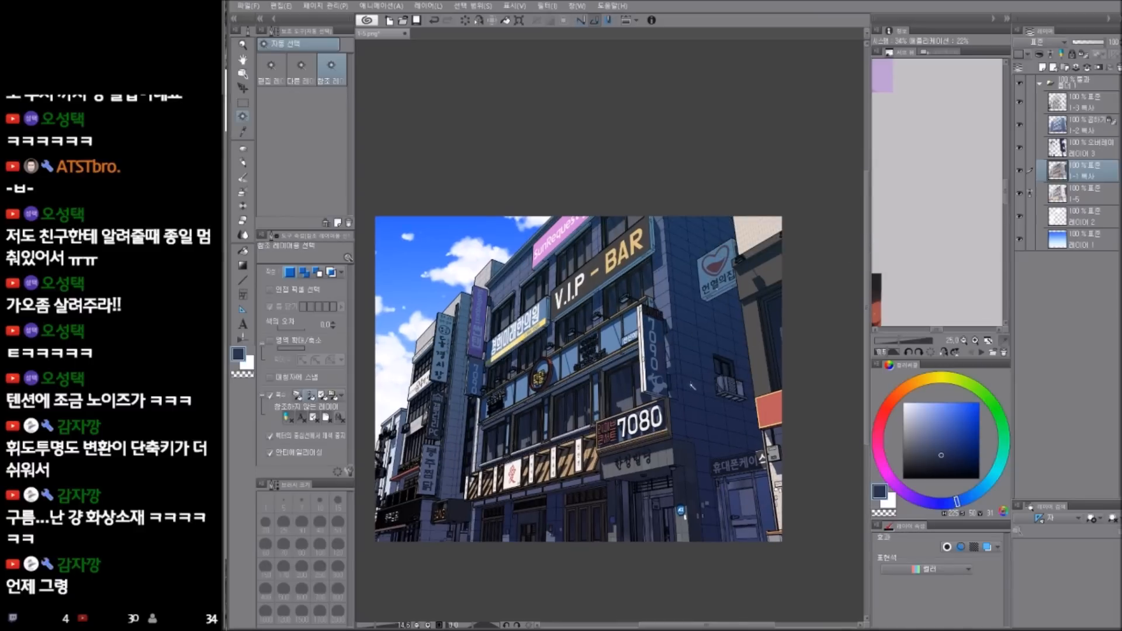
{"action": "key", "text": "ctrl+z"}
{"action": "left_click_drag", "start_coordinate": [692, 404], "coordinate": [715, 393]}
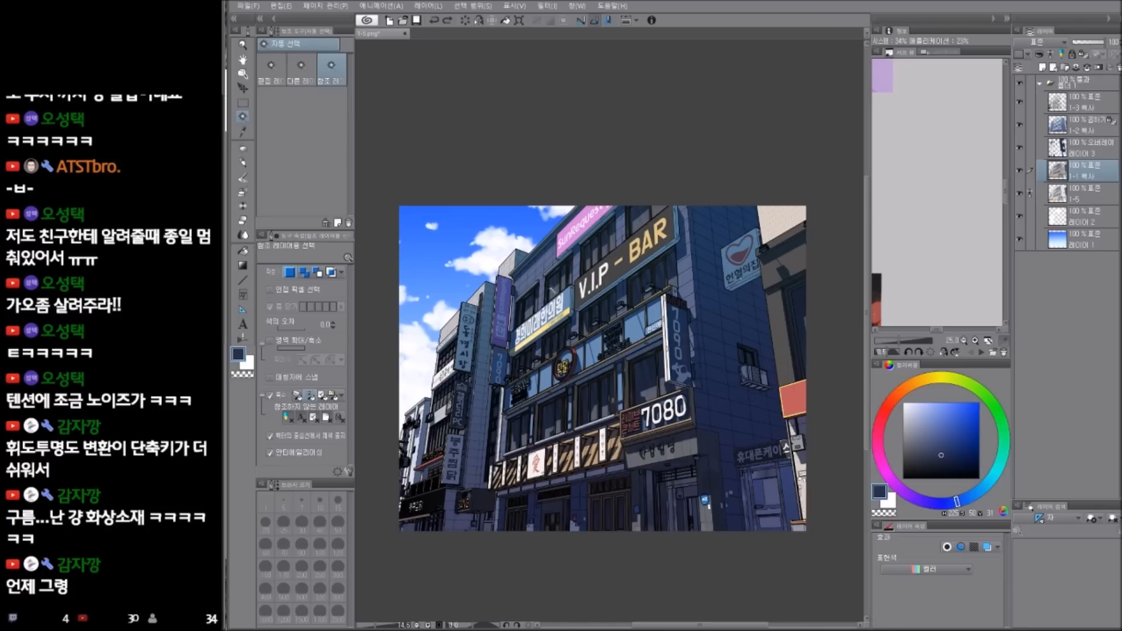
- Lock the Overlay layer's transparent pixels and try several refills of the wall color, from bright red to a dark red
{"action": "left_click", "coordinate": [1091, 150]}
{"action": "key", "text": "slash"}
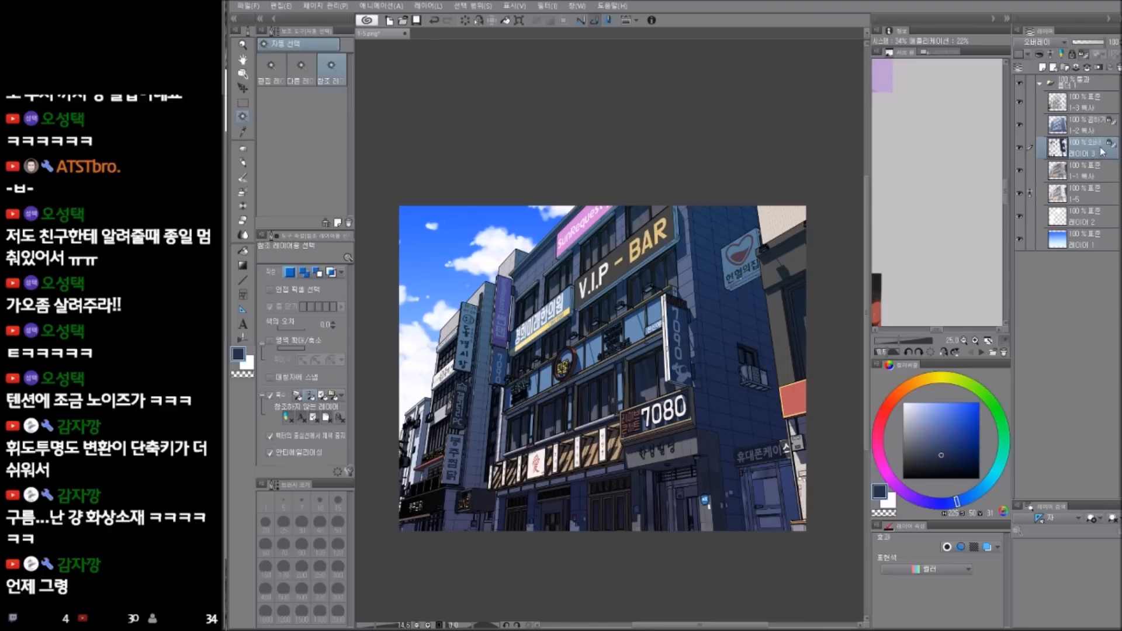
{"action": "left_click", "coordinate": [882, 418]}
{"action": "left_click_drag", "start_coordinate": [967, 410], "coordinate": [997, 400]}
{"action": "key", "text": "alt+Delete"}
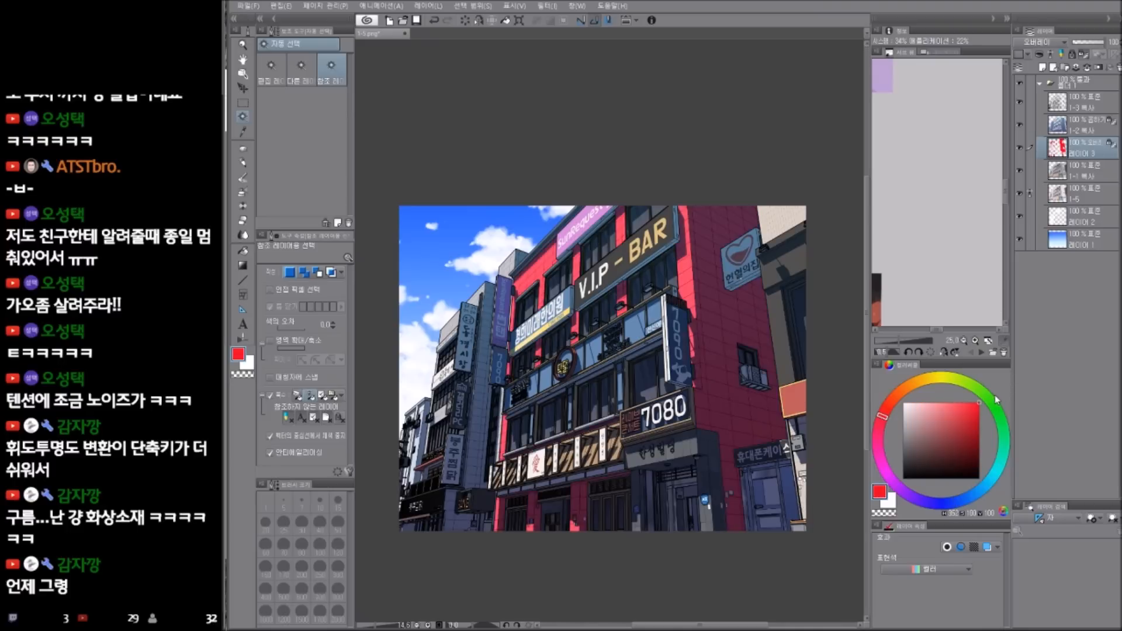
{"action": "left_click", "coordinate": [979, 441]}
{"action": "key", "text": "alt+Delete"}
{"action": "left_click", "coordinate": [935, 449]}
{"action": "key", "text": "alt+Delete"}
{"action": "left_click", "coordinate": [964, 455]}
{"action": "key", "text": "alt+Delete"}
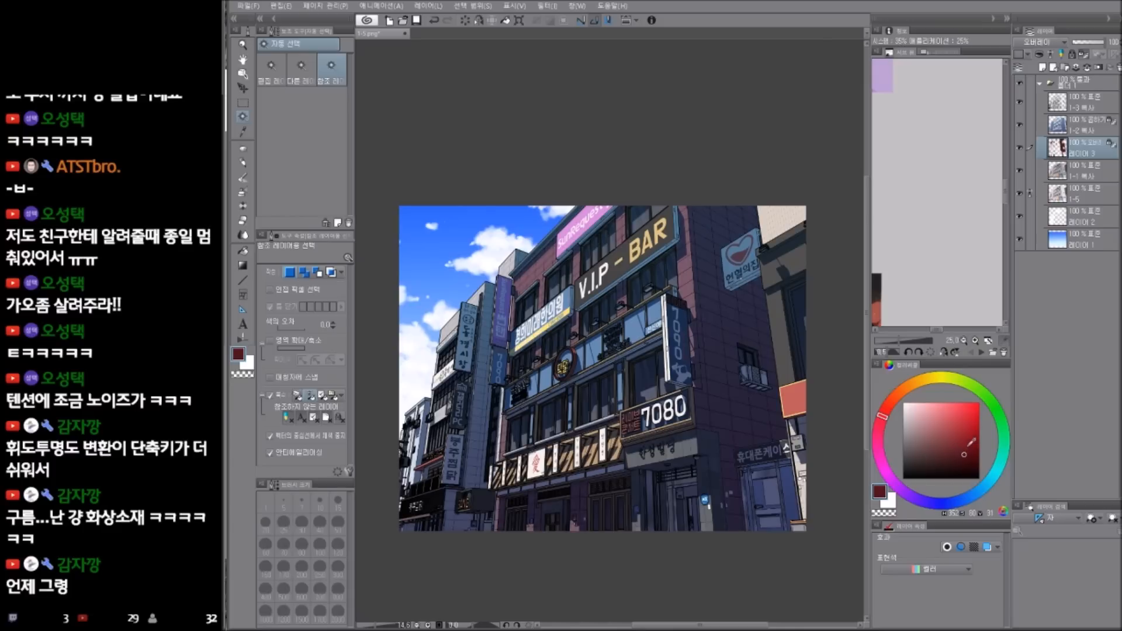
- Try auto-selecting the main building's walls on the 1-1 copy layer and shifting their hue by -122
{"action": "left_click", "coordinate": [1088, 172]}
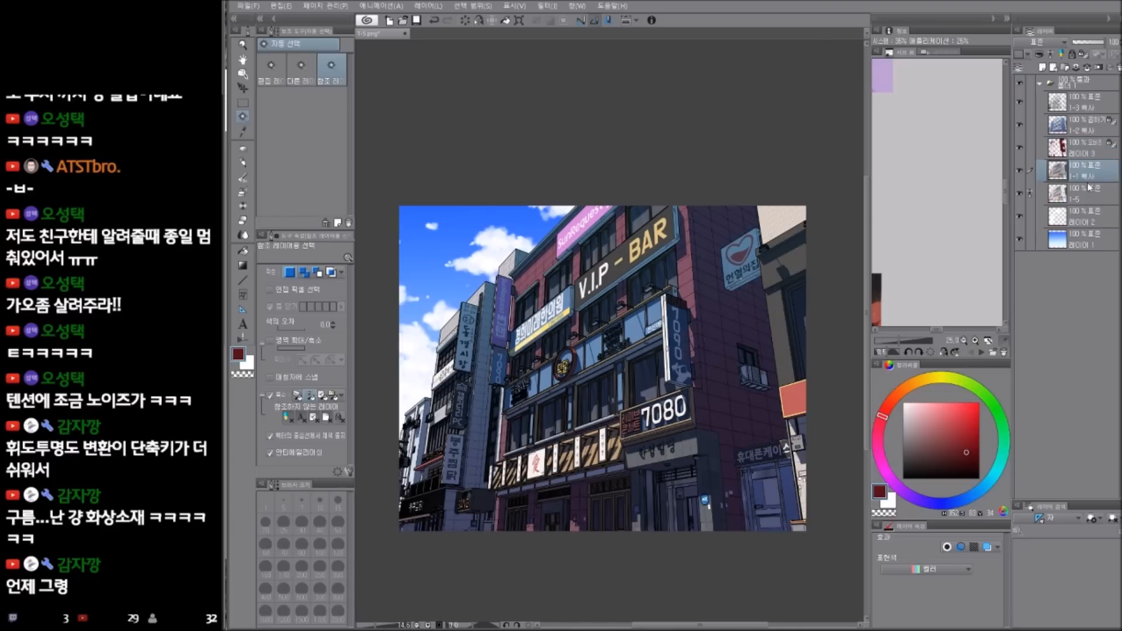
{"action": "left_click", "coordinate": [717, 369]}
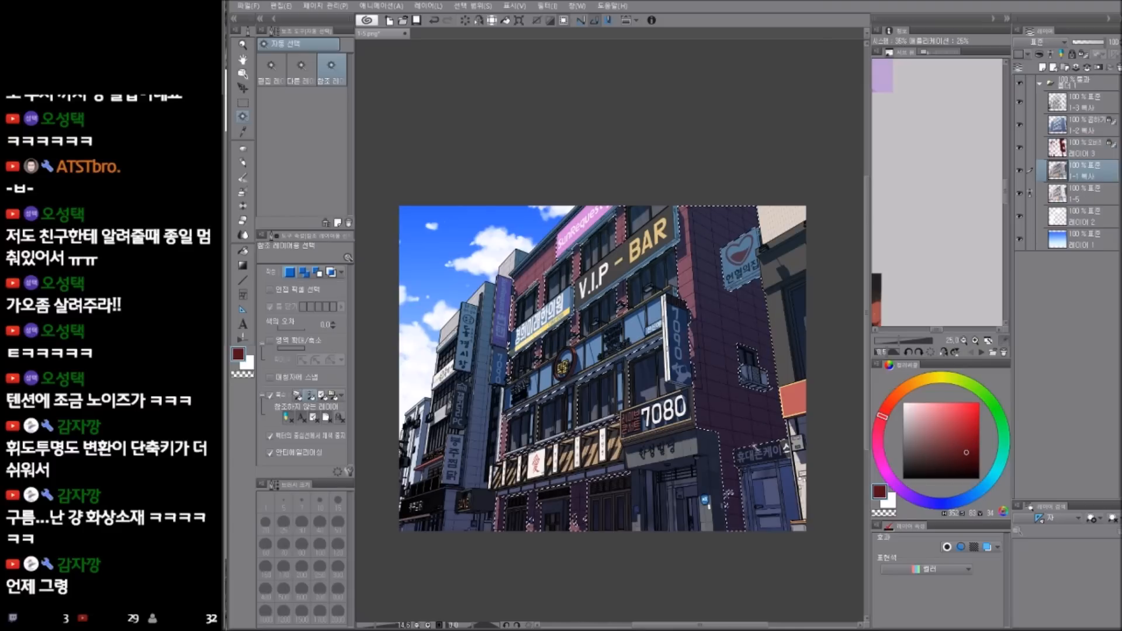
{"action": "key", "text": "ctrl+u"}
{"action": "left_click_drag", "start_coordinate": [809, 192], "coordinate": [755, 193]}
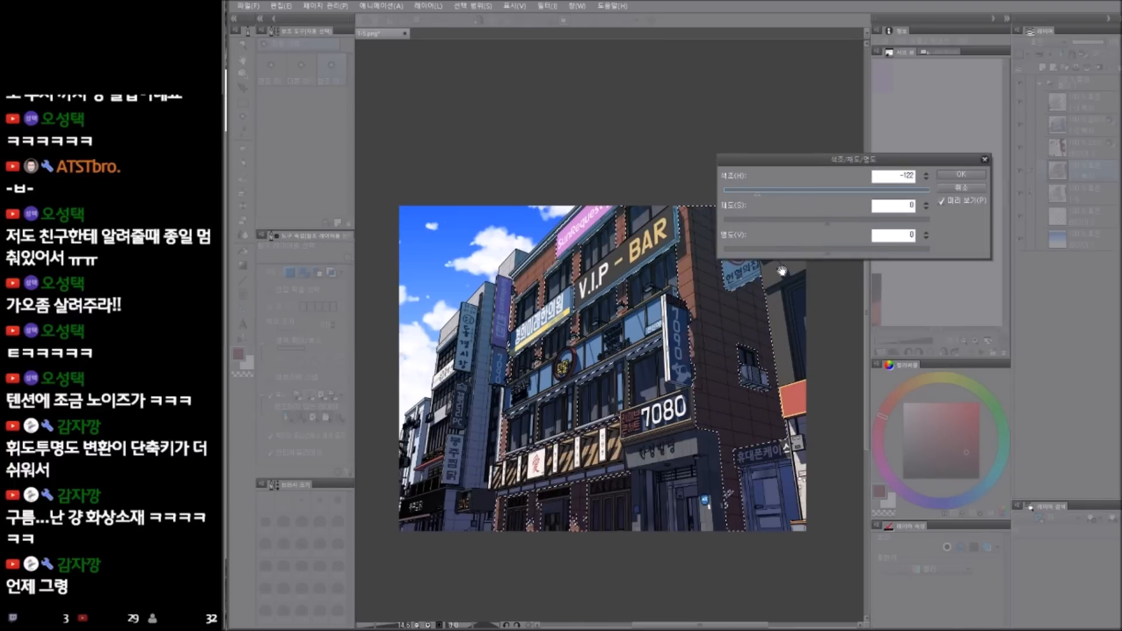
{"action": "key", "text": "Return"}
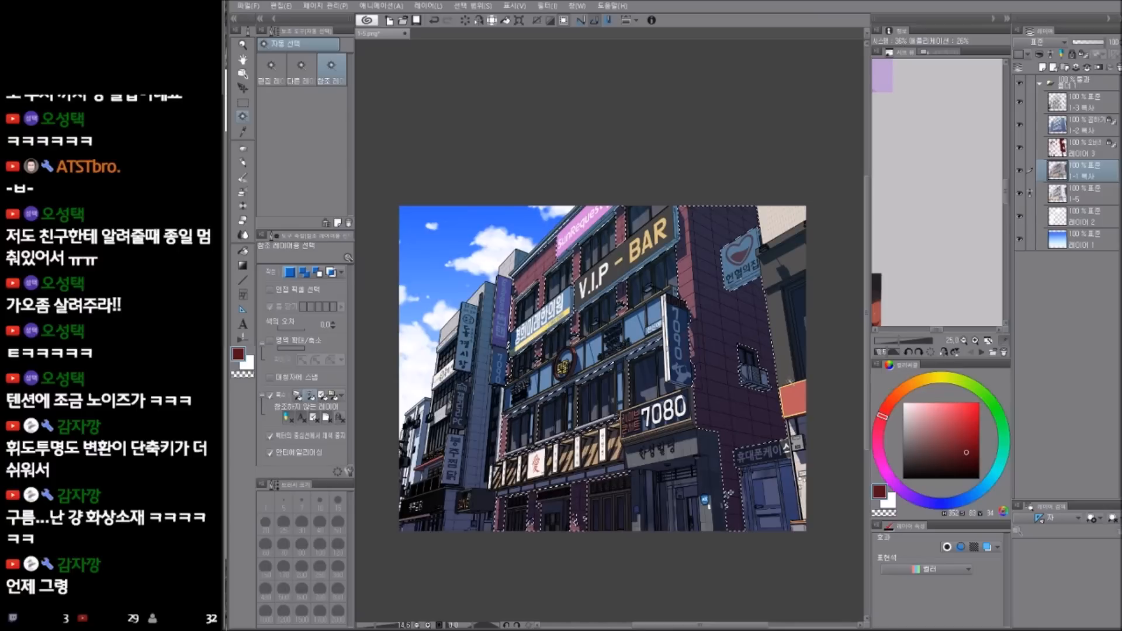
{"action": "key", "text": "ctrl+d"}
{"action": "key", "text": "ctrl+z"}
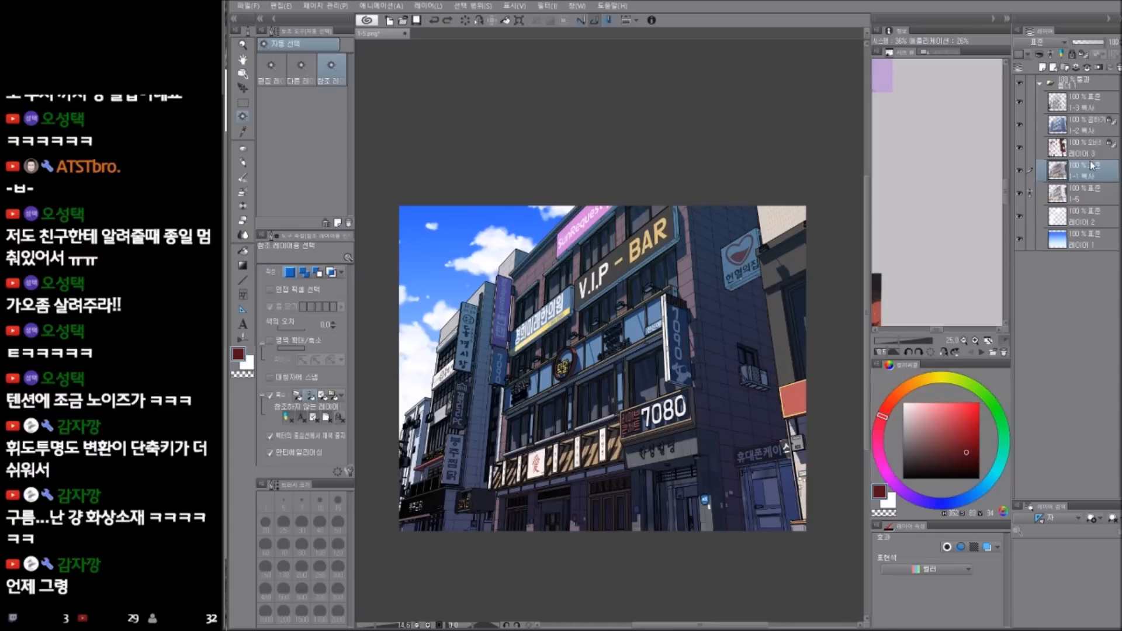
- Compare the wall color versions, then undo the Overlay layer's fills and the wall's saturation and luminosity adjustment
{"action": "key", "text": "ctrl+y"}
{"action": "key", "text": "ctrl+z"}
{"action": "key", "text": "ctrl+y"}
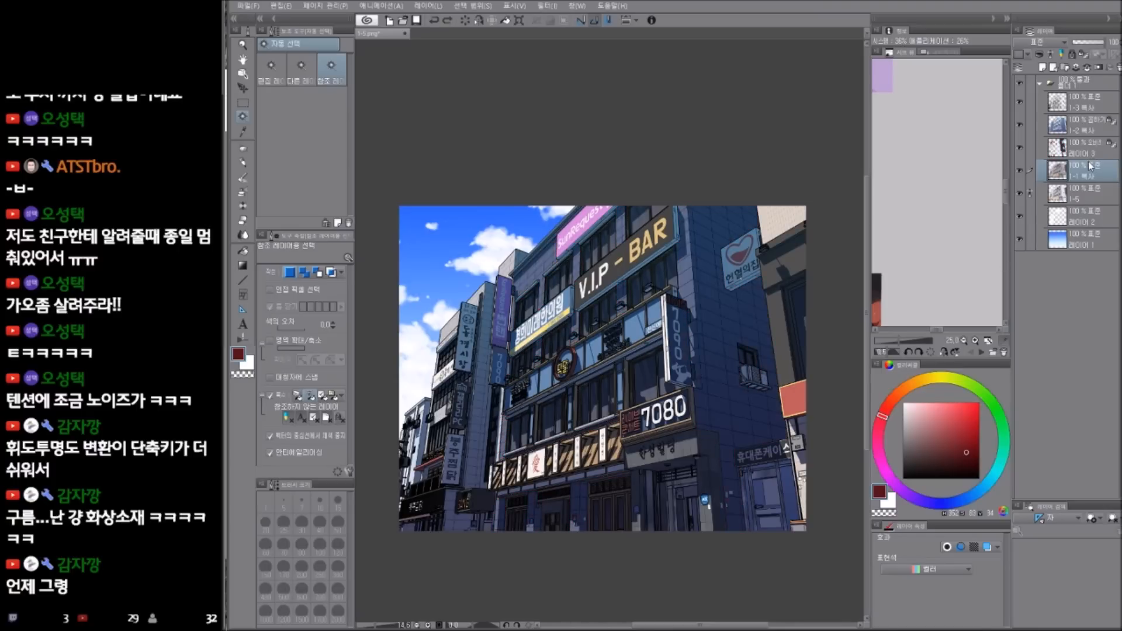
{"action": "key", "text": "ctrl+z"}
{"action": "left_click", "coordinate": [1094, 151]}
{"action": "left_click", "coordinate": [1093, 163]}
{"action": "key", "text": "ctrl+z"}
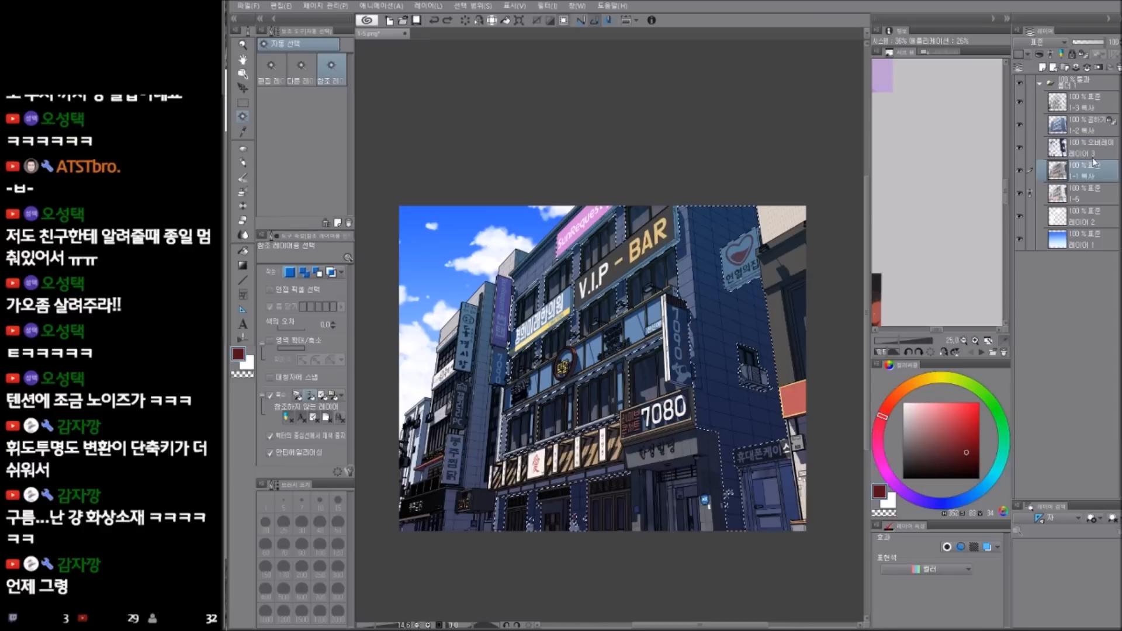
{"action": "key", "text": "ctrl+z"}
{"action": "key", "text": "ctrl+z"}
{"action": "key", "text": "ctrl+z"}
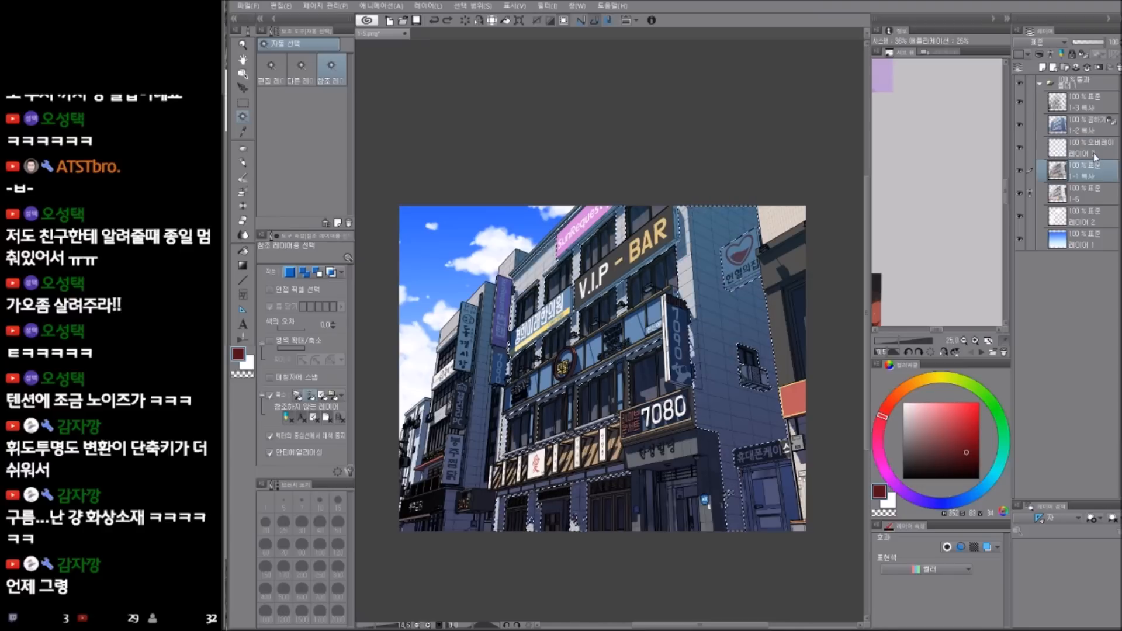
{"action": "key", "text": "ctrl+z"}
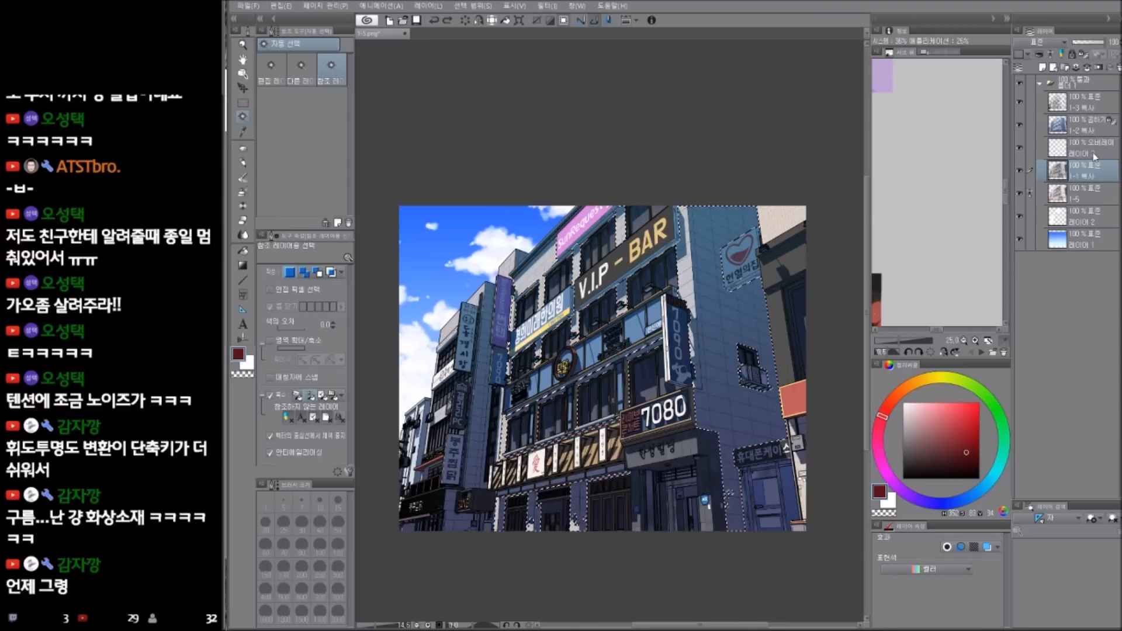
- Clear the selection and merge the empty Overlay layer down into the 1-1 copy layer
{"action": "key", "text": "ctrl+d"}
{"action": "left_click", "coordinate": [1093, 153]}
{"action": "key", "text": "ctrl+e"}
{"action": "left_click_drag", "start_coordinate": [723, 428], "coordinate": [731, 486]}
{"action": "left_click_drag", "start_coordinate": [795, 380], "coordinate": [793, 387]}
{"action": "scroll", "coordinate": [714, 414], "scroll_direction": "up", "scroll_amount": 2}
{"action": "left_click_drag", "start_coordinate": [698, 442], "coordinate": [637, 488]}
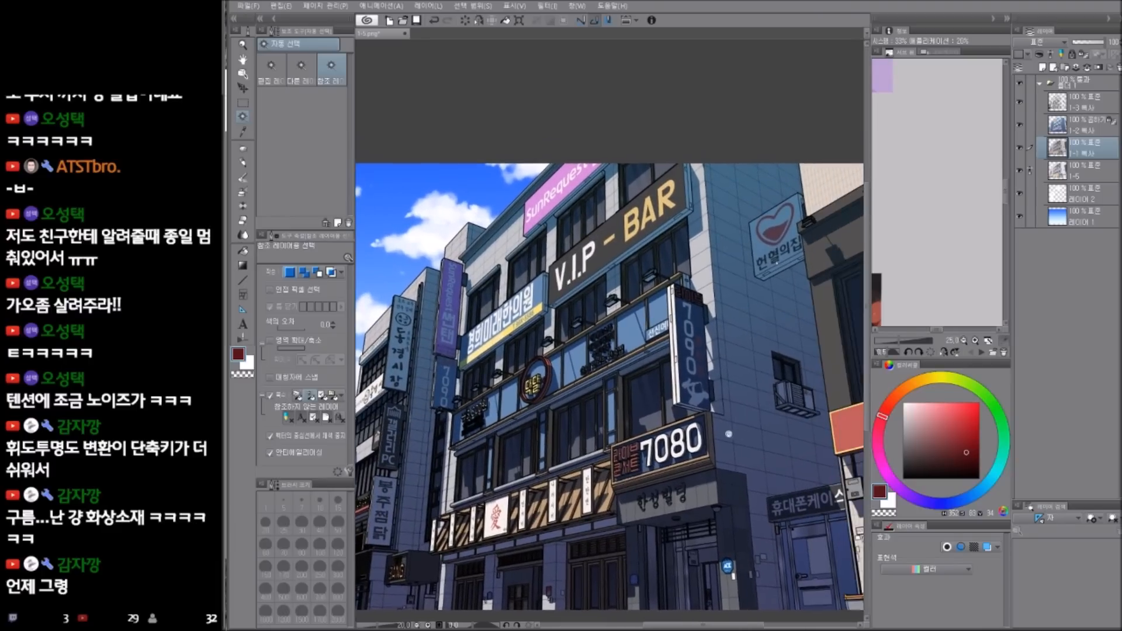
{"action": "scroll", "coordinate": [556, 417], "scroll_direction": "down", "scroll_amount": 2}
- Add a new raster layer above the 1-1 copy layer with the Overlay blending mode
{"action": "key", "text": "ctrl+shift+n"}
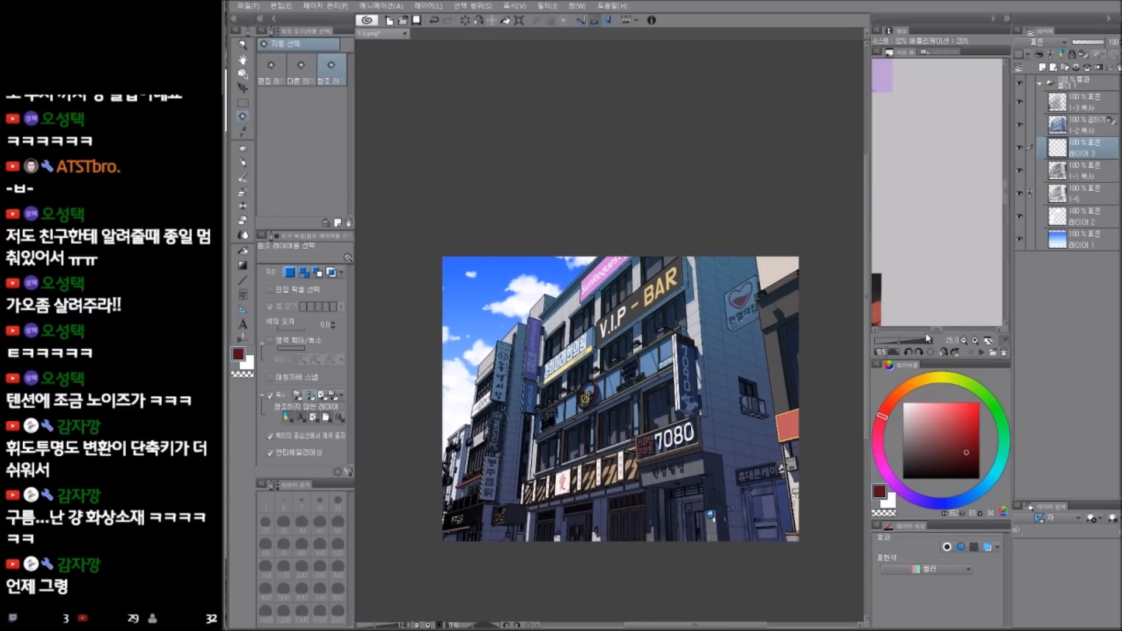
{"action": "left_click", "coordinate": [1040, 42]}
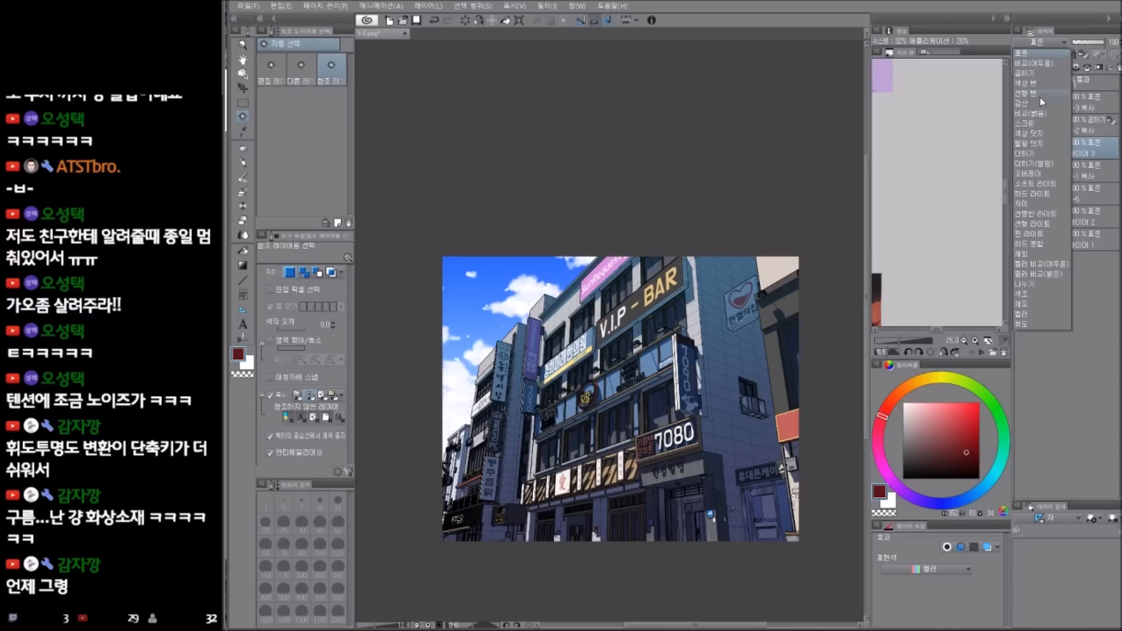
{"action": "left_click", "coordinate": [1032, 173]}
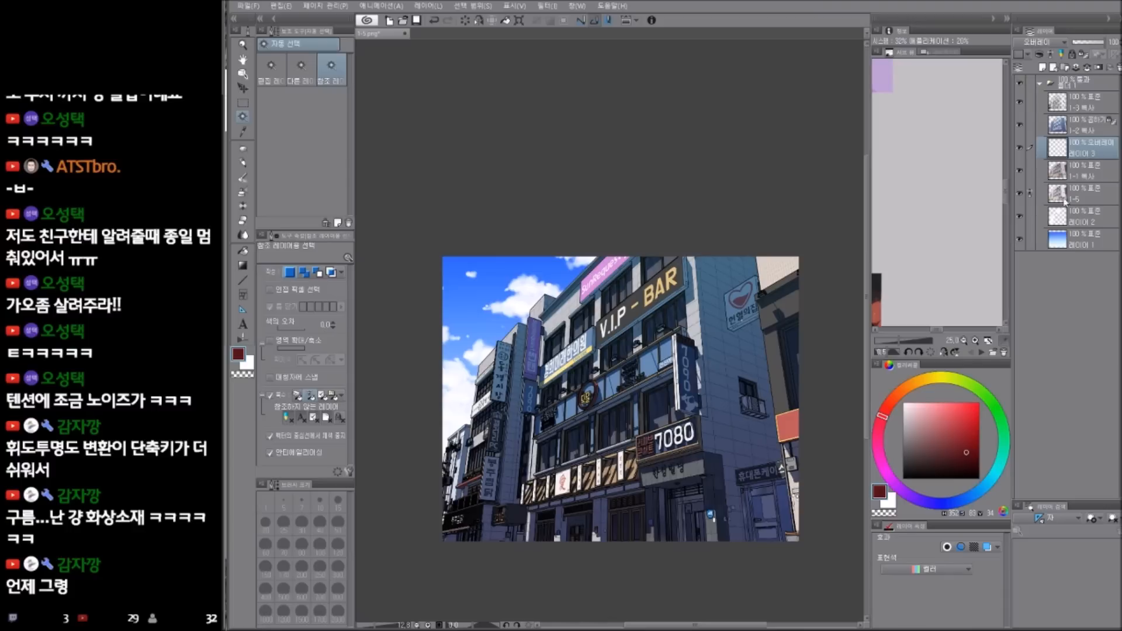
- Auto-select the main building's walls and fill them with a dark reddish brown on the new Overlay layer
{"action": "left_click", "coordinate": [719, 402]}
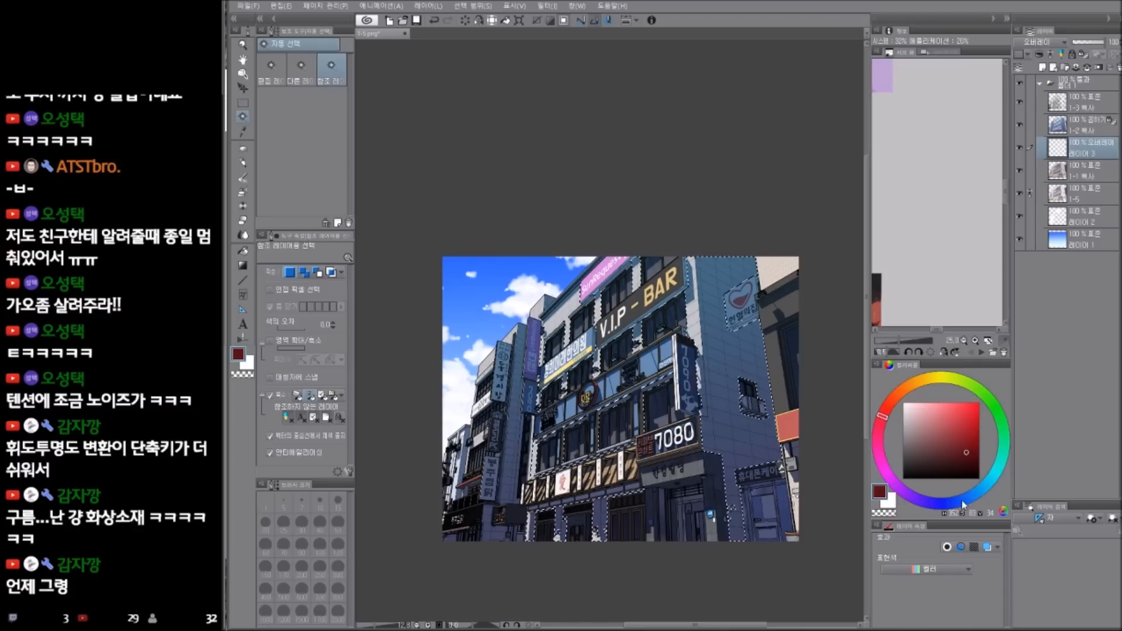
{"action": "left_click_drag", "start_coordinate": [934, 451], "coordinate": [941, 462]}
{"action": "key", "text": "alt+Delete"}
{"action": "left_click_drag", "start_coordinate": [729, 421], "coordinate": [694, 475]}
{"action": "left_click_drag", "start_coordinate": [669, 234], "coordinate": [656, 373]}
{"action": "left_click_drag", "start_coordinate": [655, 251], "coordinate": [652, 391]}
{"action": "left_click_drag", "start_coordinate": [678, 457], "coordinate": [679, 366]}
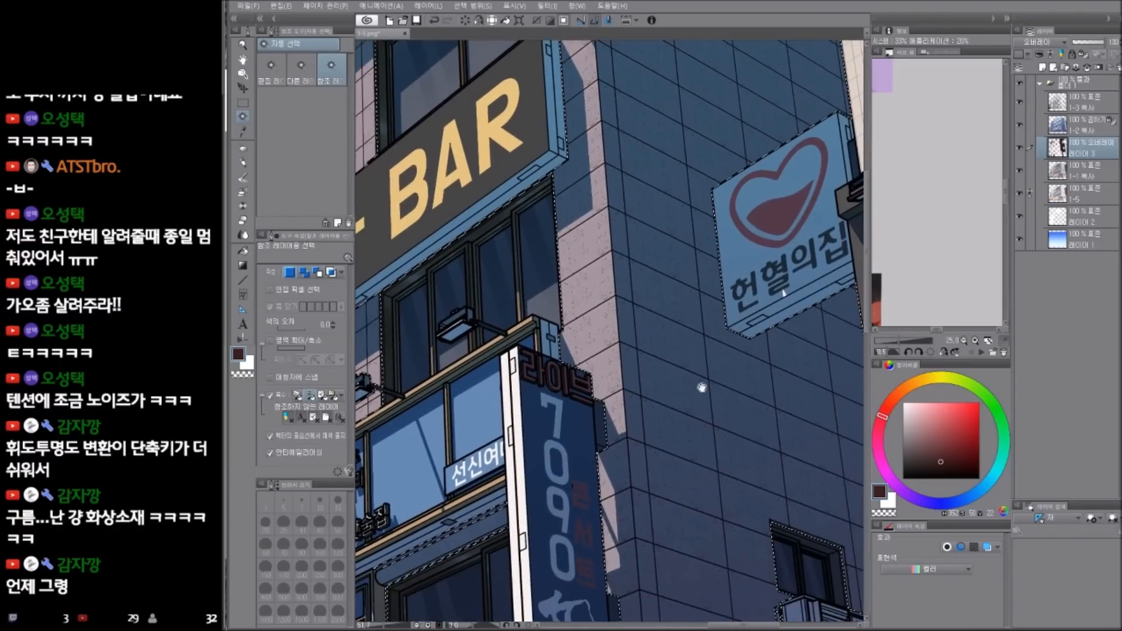
- Darken the selected walls on the 1-1 copy layer by pulling the tone curve well down
{"action": "left_click", "coordinate": [1090, 174]}
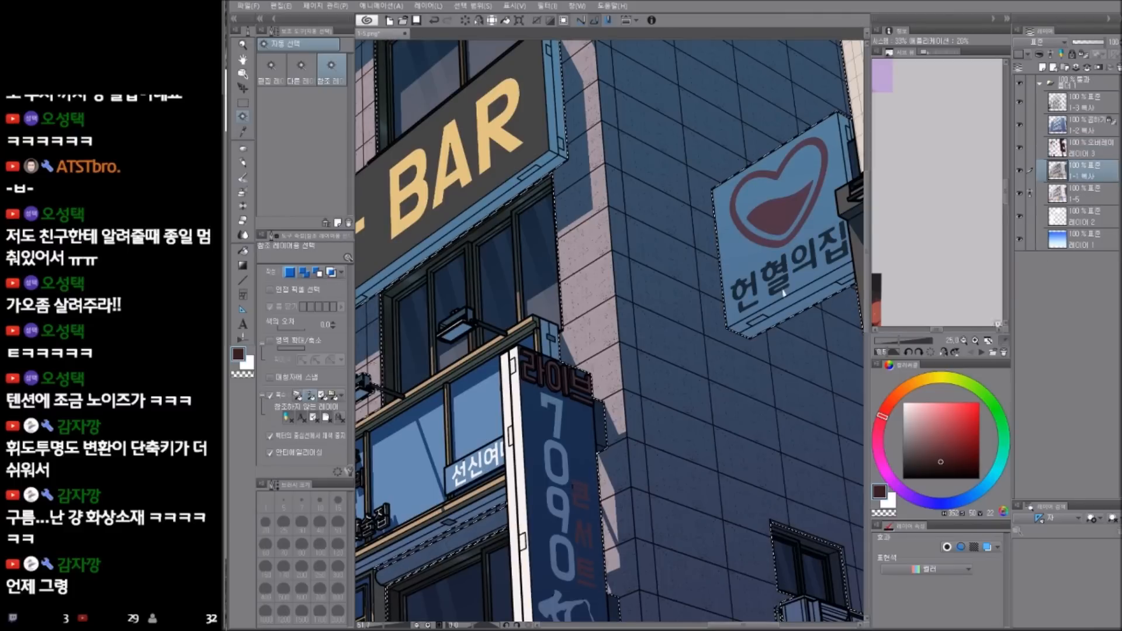
{"action": "key", "text": "ctrl+m"}
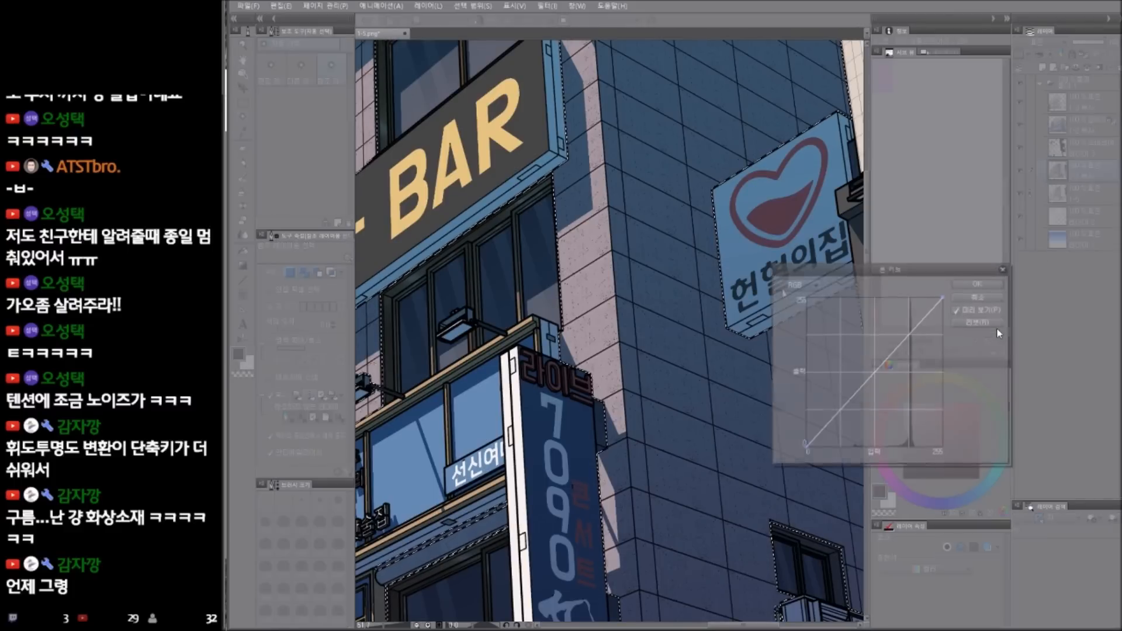
{"action": "left_click_drag", "start_coordinate": [836, 412], "coordinate": [882, 438]}
{"action": "left_click", "coordinate": [979, 283]}
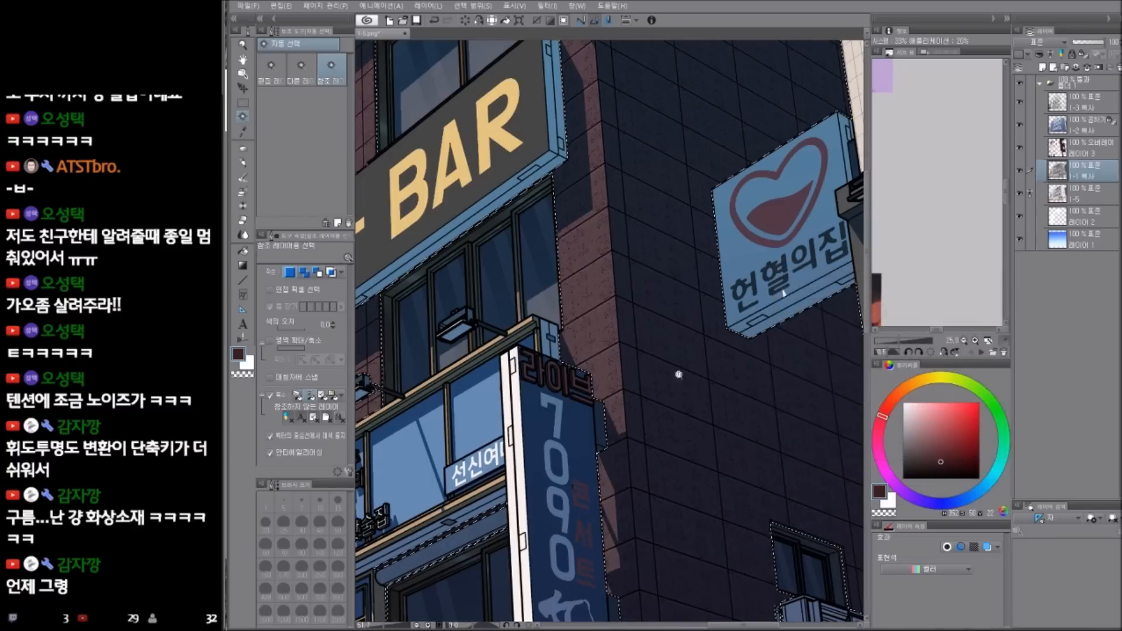
{"action": "scroll", "coordinate": [666, 414], "scroll_direction": "down", "scroll_amount": 4}
{"action": "left_click_drag", "start_coordinate": [665, 488], "coordinate": [667, 411]}
{"action": "scroll", "coordinate": [686, 303], "scroll_direction": "up", "scroll_amount": 5}
{"action": "left_click_drag", "start_coordinate": [688, 305], "coordinate": [679, 363]}
{"action": "scroll", "coordinate": [676, 321], "scroll_direction": "up", "scroll_amount": 3}
- Try the Soft Light and Hard Light blending modes on the wall color layer above the 1-1 copy layer
{"action": "left_click", "coordinate": [1088, 147]}
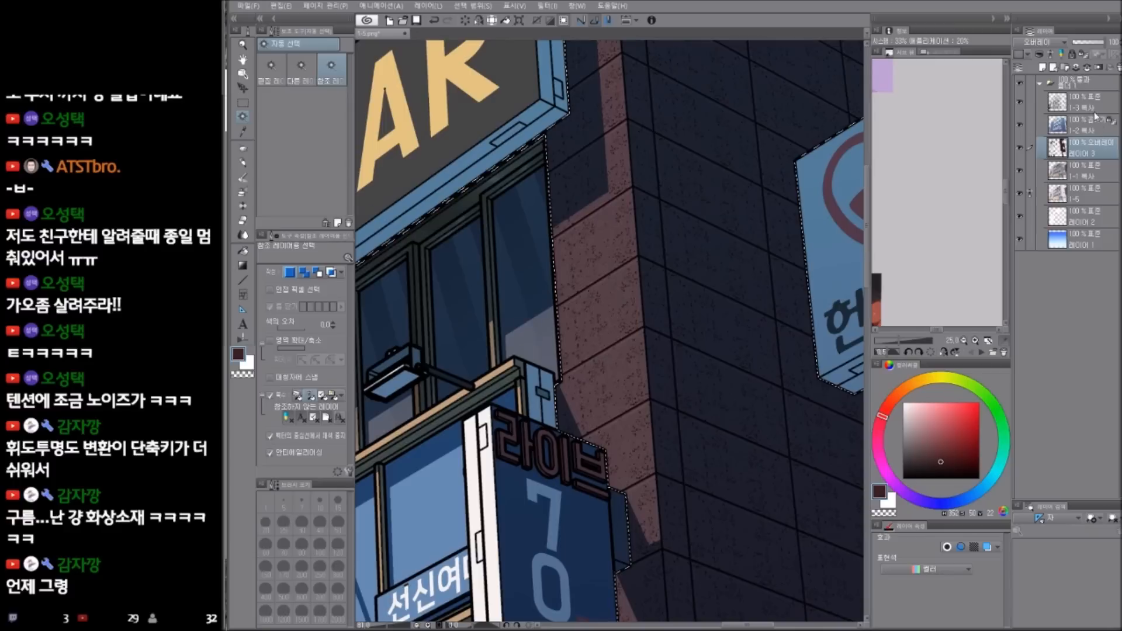
{"action": "left_click", "coordinate": [1056, 42]}
{"action": "left_click", "coordinate": [1042, 184]}
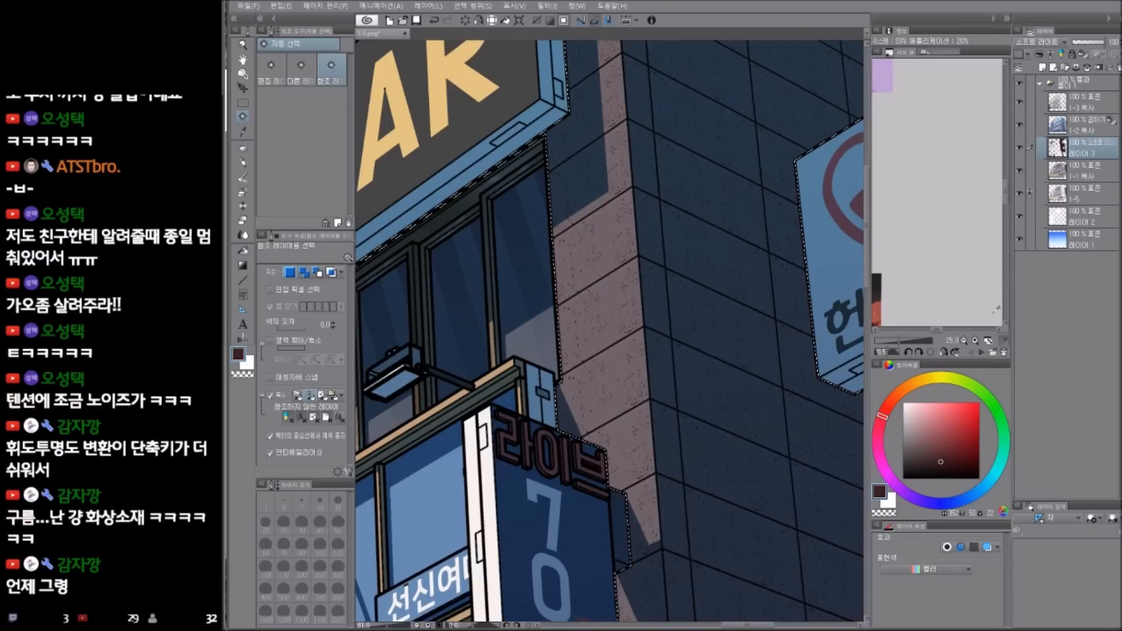
{"action": "left_click", "coordinate": [1053, 43]}
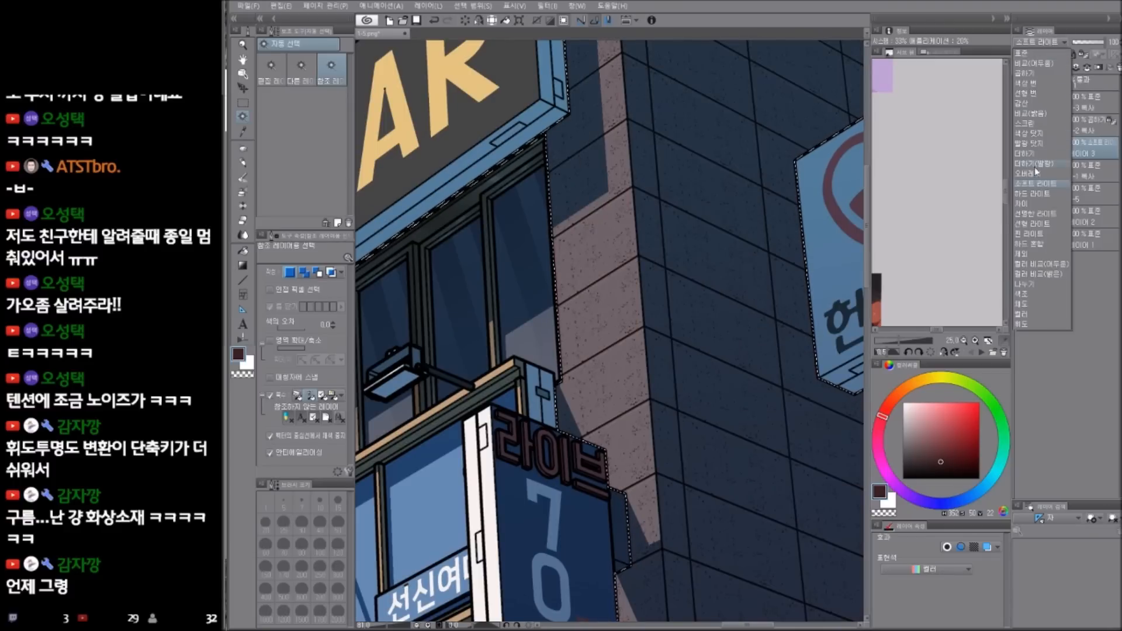
{"action": "left_click", "coordinate": [1034, 194]}
{"action": "scroll", "coordinate": [650, 446], "scroll_direction": "down", "scroll_amount": 5}
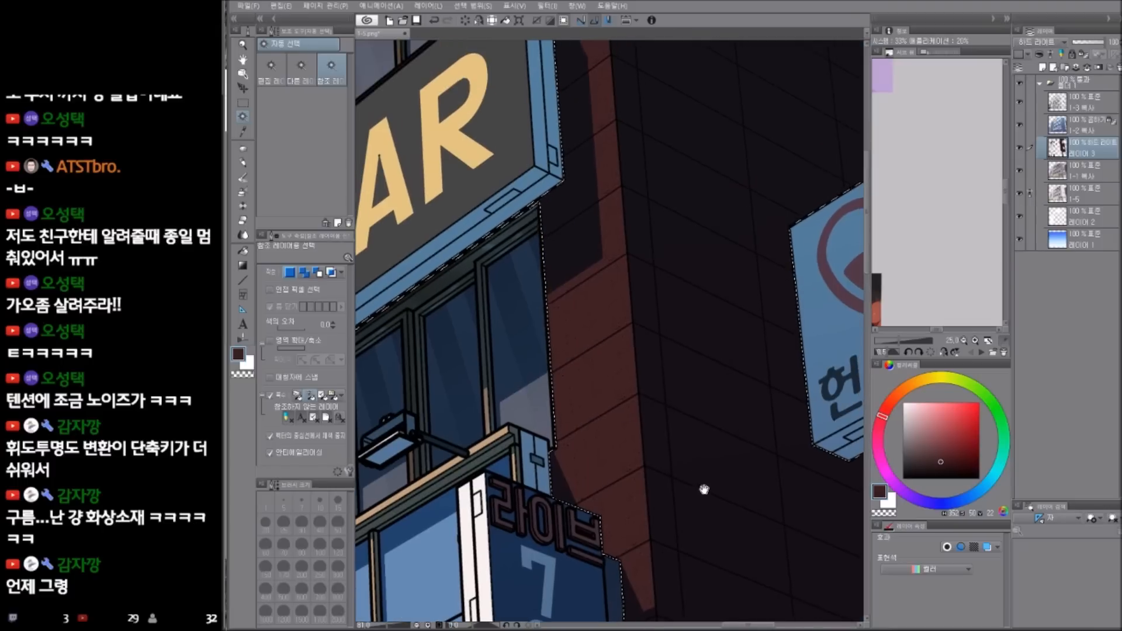
{"action": "scroll", "coordinate": [651, 446], "scroll_direction": "up", "scroll_amount": 5}
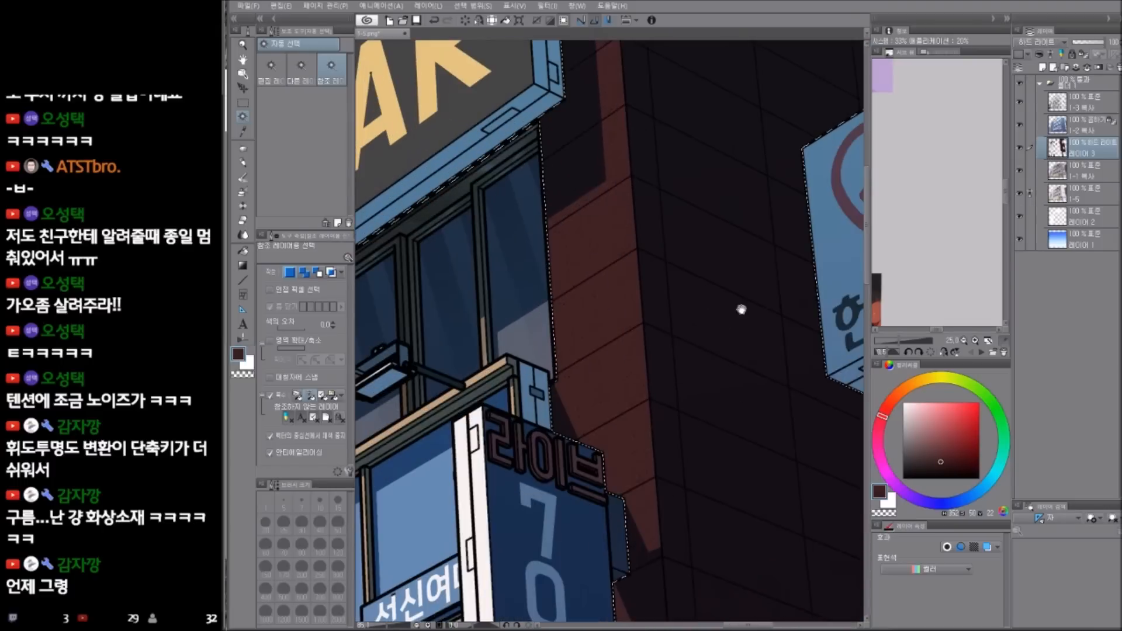
- Compare Overlay with Hard Light on the wall color layer and settle on Overlay
{"action": "left_click", "coordinate": [1061, 43]}
{"action": "left_click", "coordinate": [1062, 44]}
{"action": "left_click", "coordinate": [1060, 47]}
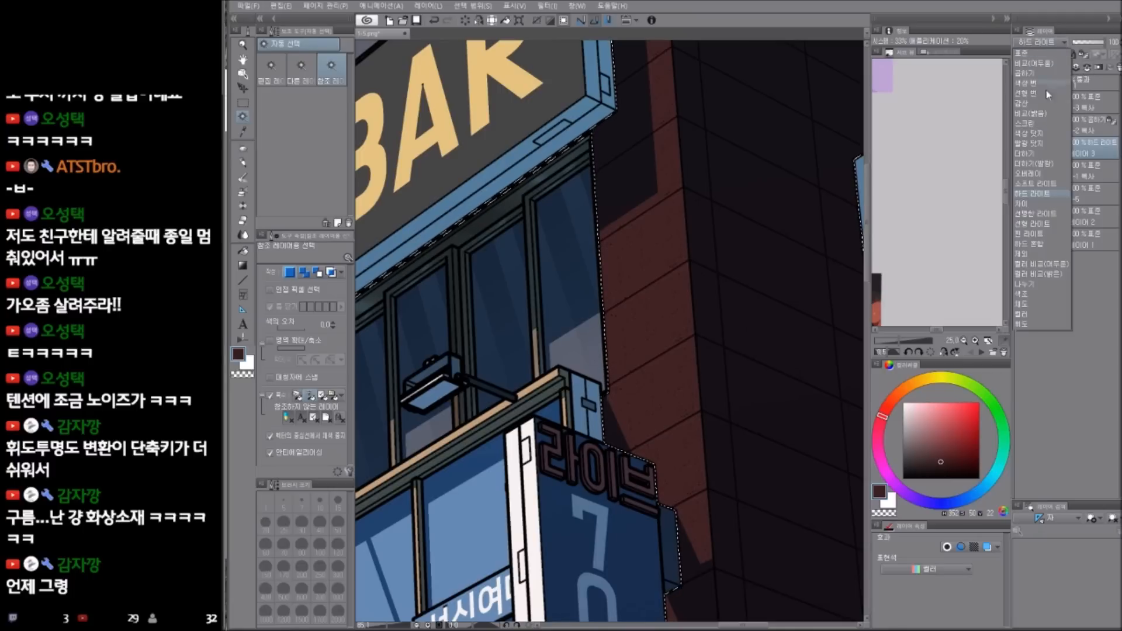
{"action": "left_click", "coordinate": [1037, 174]}
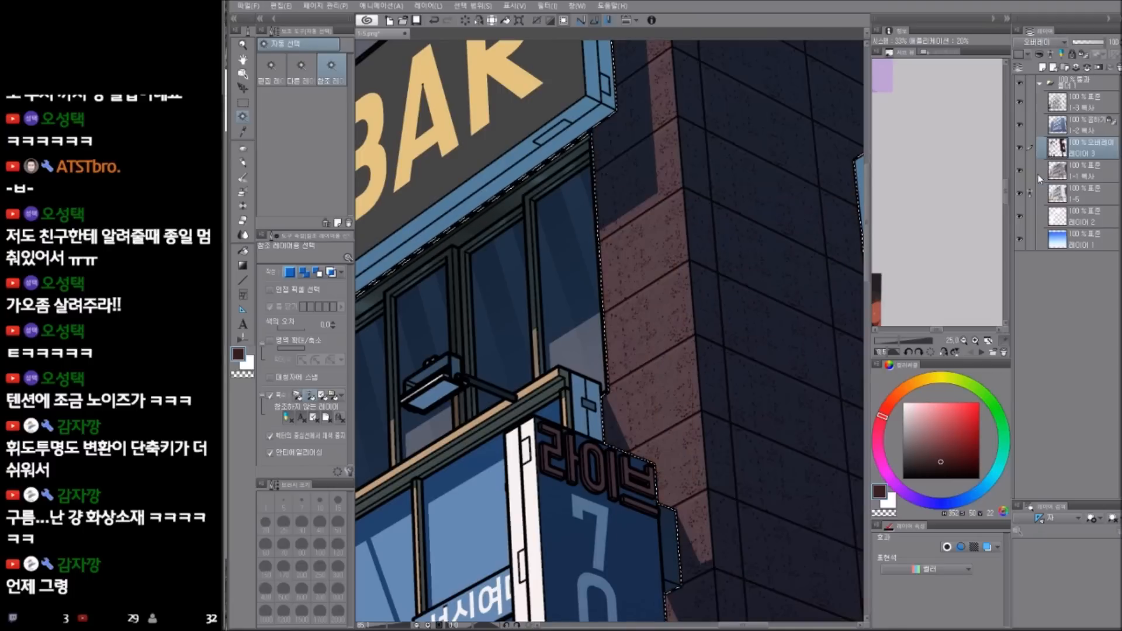
{"action": "left_click", "coordinate": [1051, 43]}
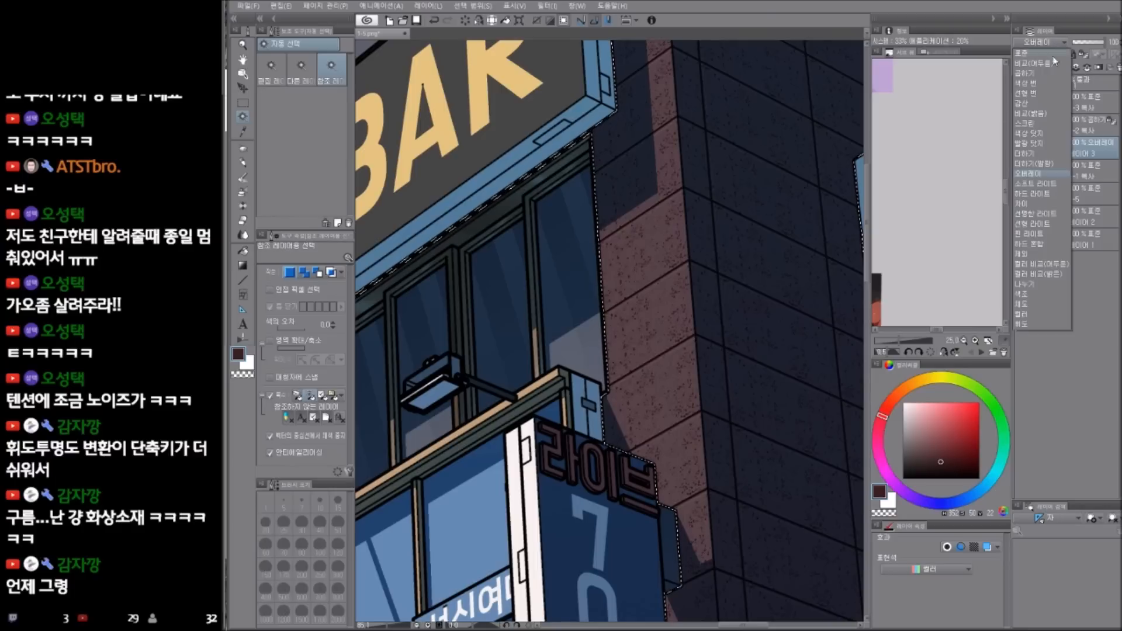
{"action": "left_click", "coordinate": [1031, 194]}
{"action": "left_click", "coordinate": [1049, 43]}
{"action": "left_click", "coordinate": [1034, 174]}
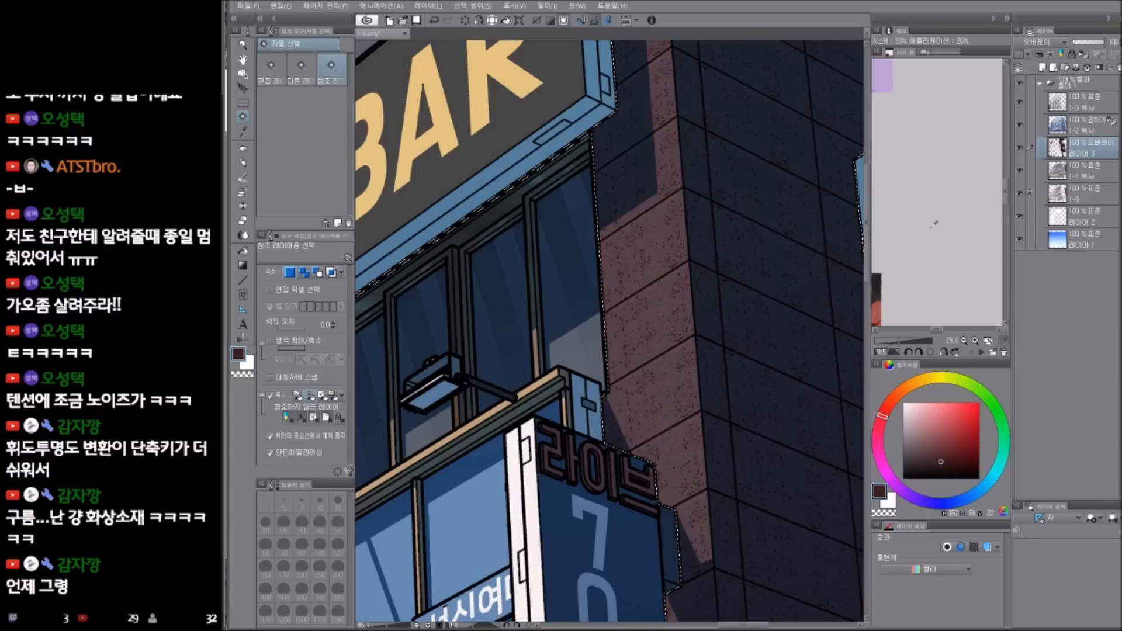
{"action": "scroll", "coordinate": [719, 403], "scroll_direction": "down", "scroll_amount": 6}
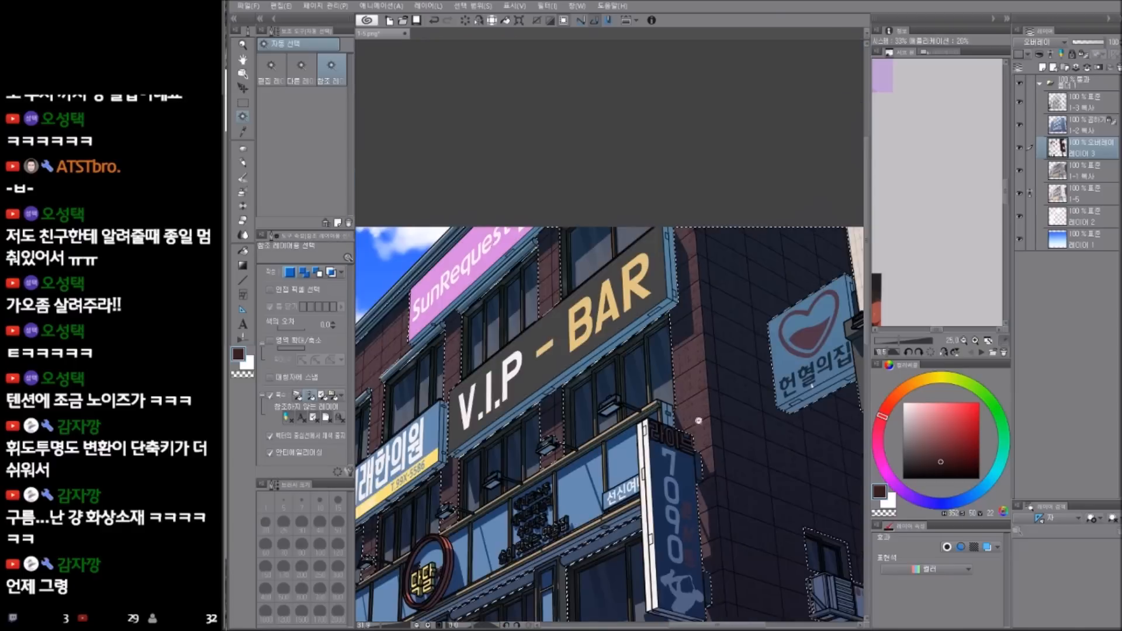
{"action": "key", "text": "ctrl+d"}
{"action": "left_click_drag", "start_coordinate": [734, 445], "coordinate": [717, 370]}
{"action": "scroll", "coordinate": [691, 401], "scroll_direction": "up", "scroll_amount": 1}
{"action": "key", "text": "ctrl+z"}
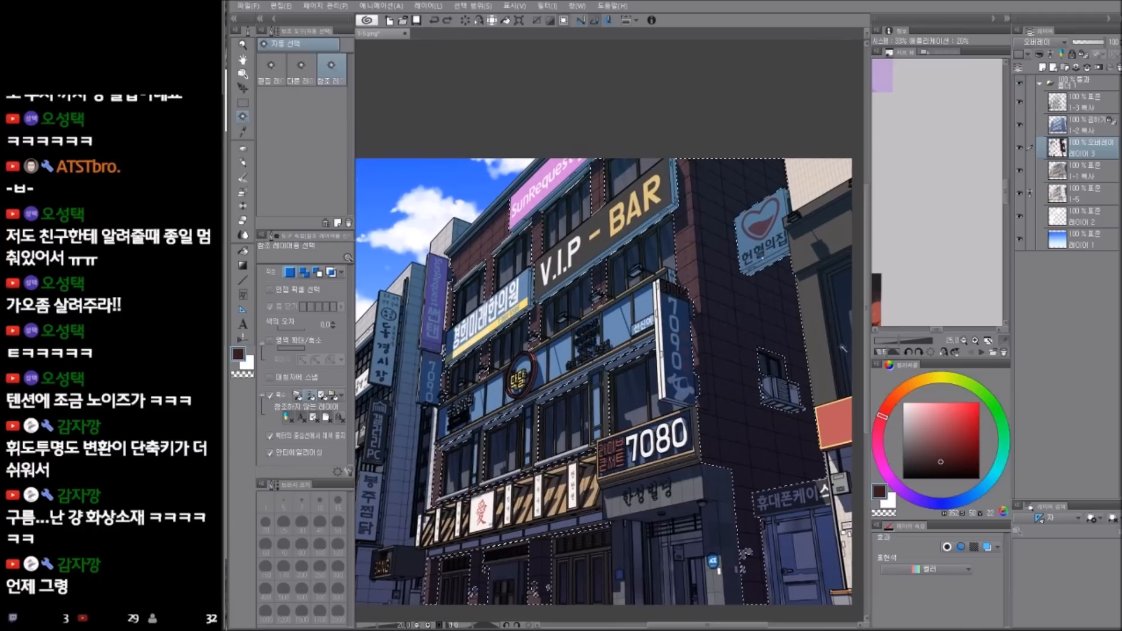
- Deepen the selected walls' shadows on the 1-1 copy layer by lowering the dark end of the tone curve
{"action": "left_click", "coordinate": [1084, 172]}
{"action": "key", "text": "ctrl+m"}
{"action": "left_click_drag", "start_coordinate": [844, 408], "coordinate": [837, 435]}
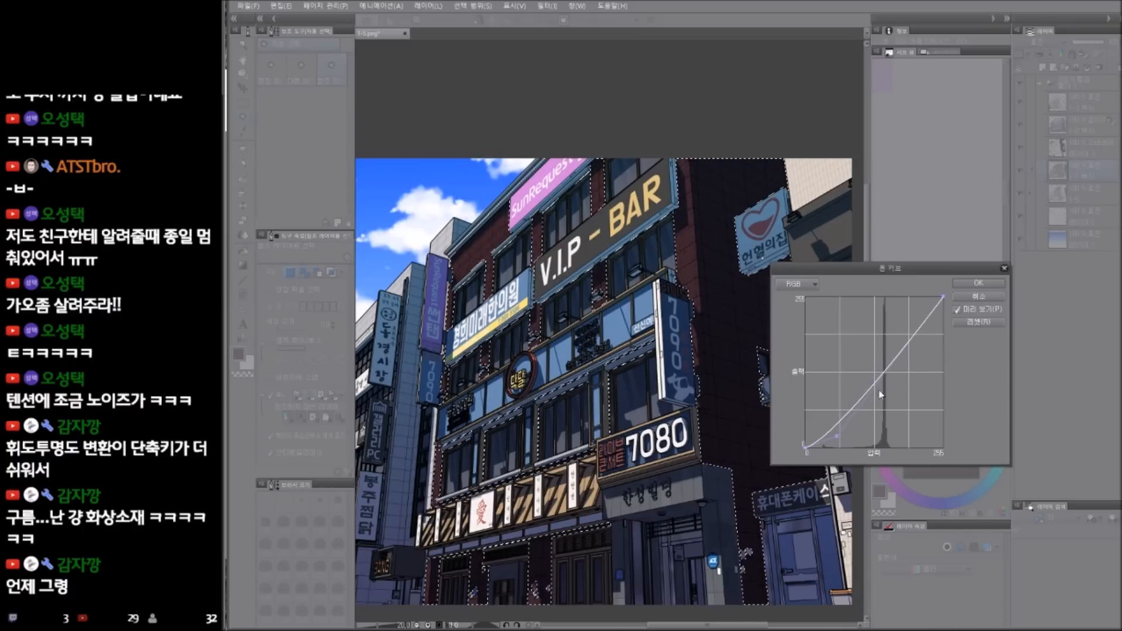
{"action": "left_click", "coordinate": [978, 283]}
- Examine the darkened main building against the rest of the street, both as a whole and close up
{"action": "scroll", "coordinate": [712, 429], "scroll_direction": "down", "scroll_amount": 2}
{"action": "scroll", "coordinate": [712, 429], "scroll_direction": "down", "scroll_amount": 1}
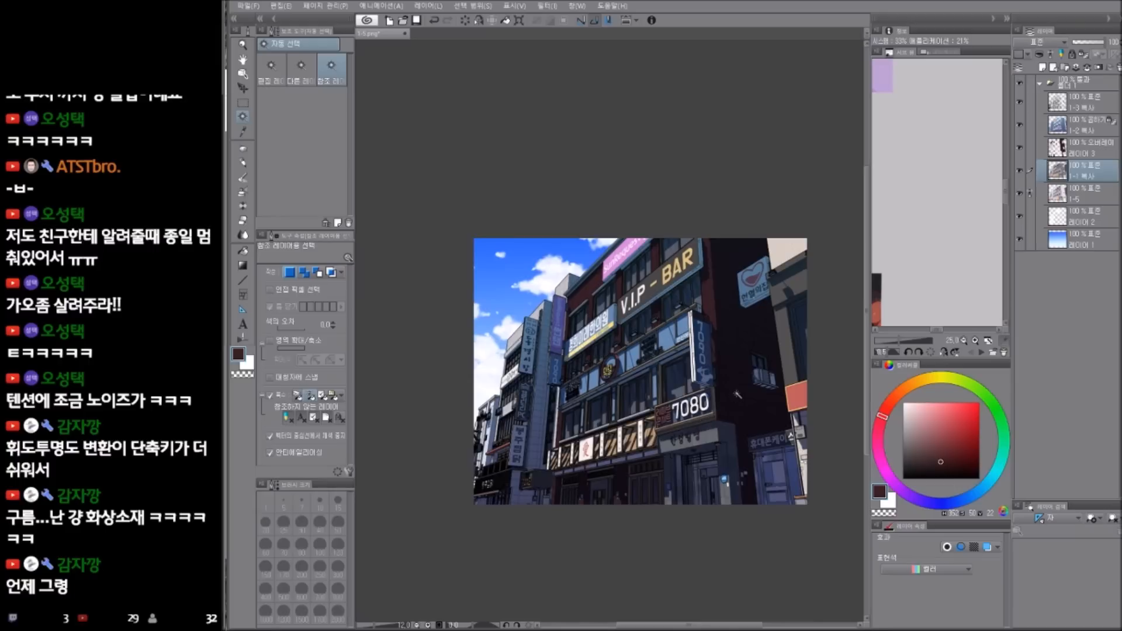
{"action": "left_click_drag", "start_coordinate": [732, 448], "coordinate": [707, 440]}
{"action": "left_click_drag", "start_coordinate": [641, 418], "coordinate": [653, 434]}
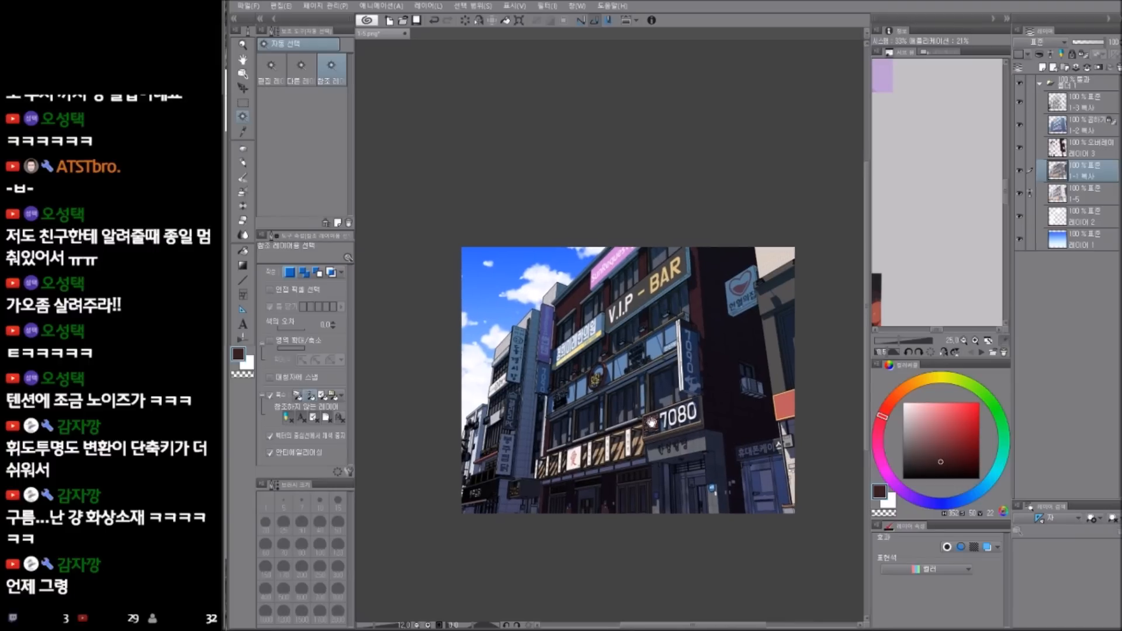
{"action": "left_click_drag", "start_coordinate": [692, 470], "coordinate": [699, 462]}
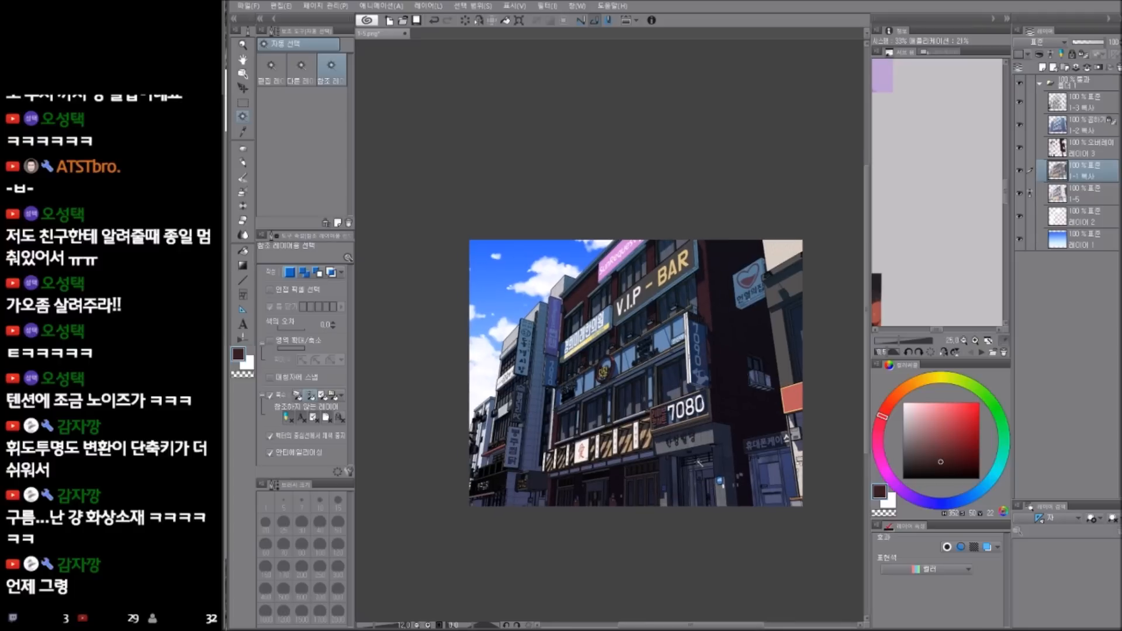
{"action": "scroll", "coordinate": [699, 462], "scroll_direction": "up", "scroll_amount": 6}
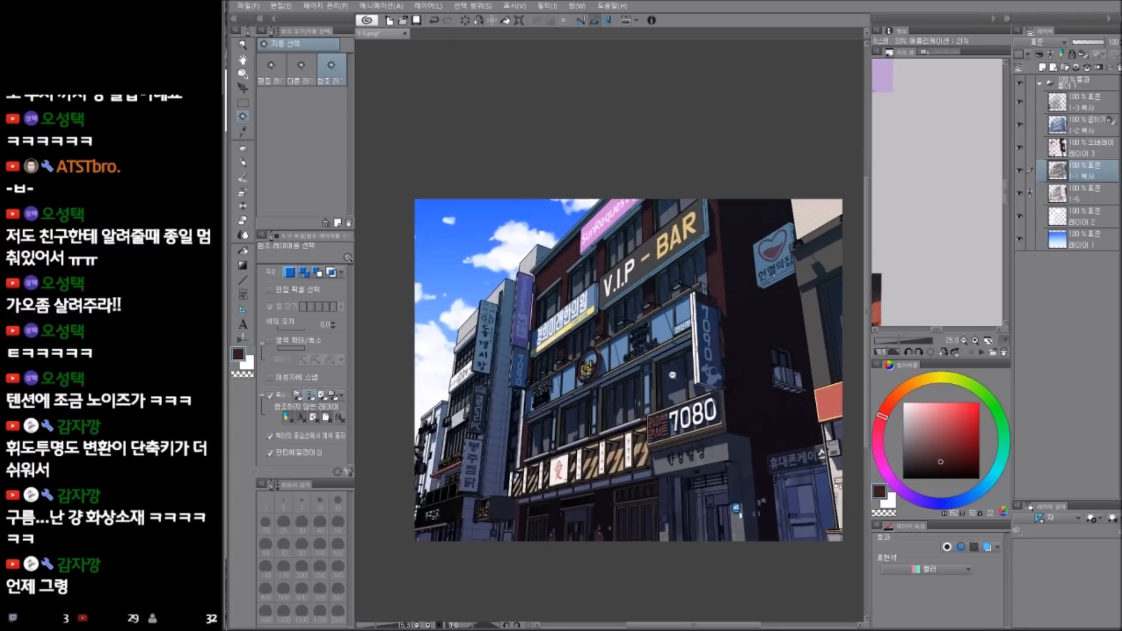
{"action": "scroll", "coordinate": [694, 387], "scroll_direction": "down", "scroll_amount": 3}
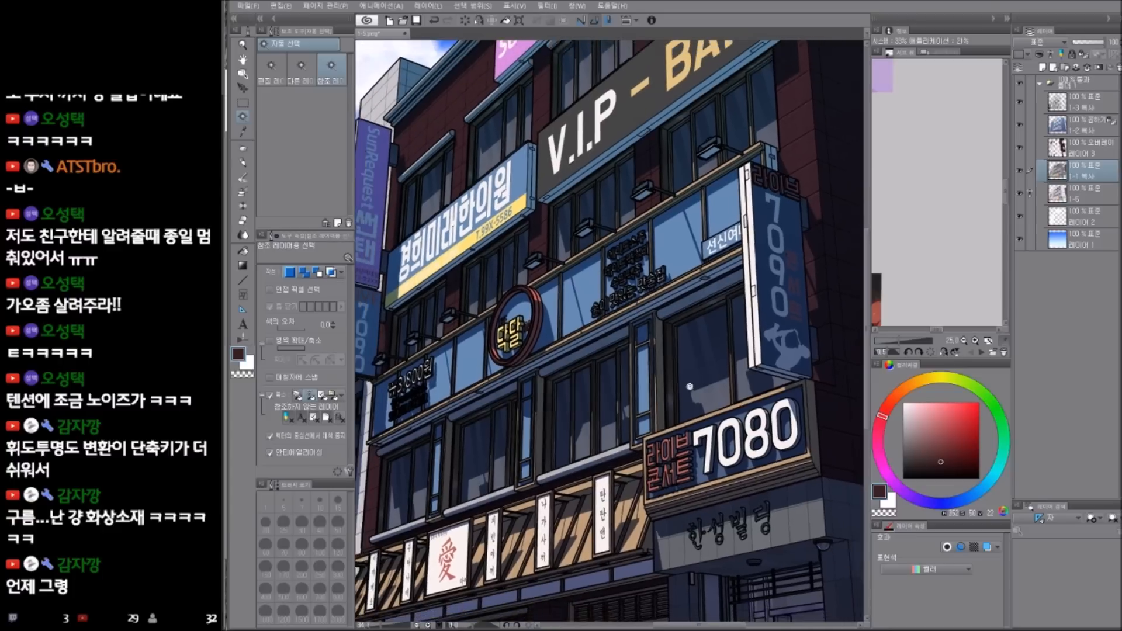
{"action": "scroll", "coordinate": [679, 409], "scroll_direction": "down", "scroll_amount": 3}
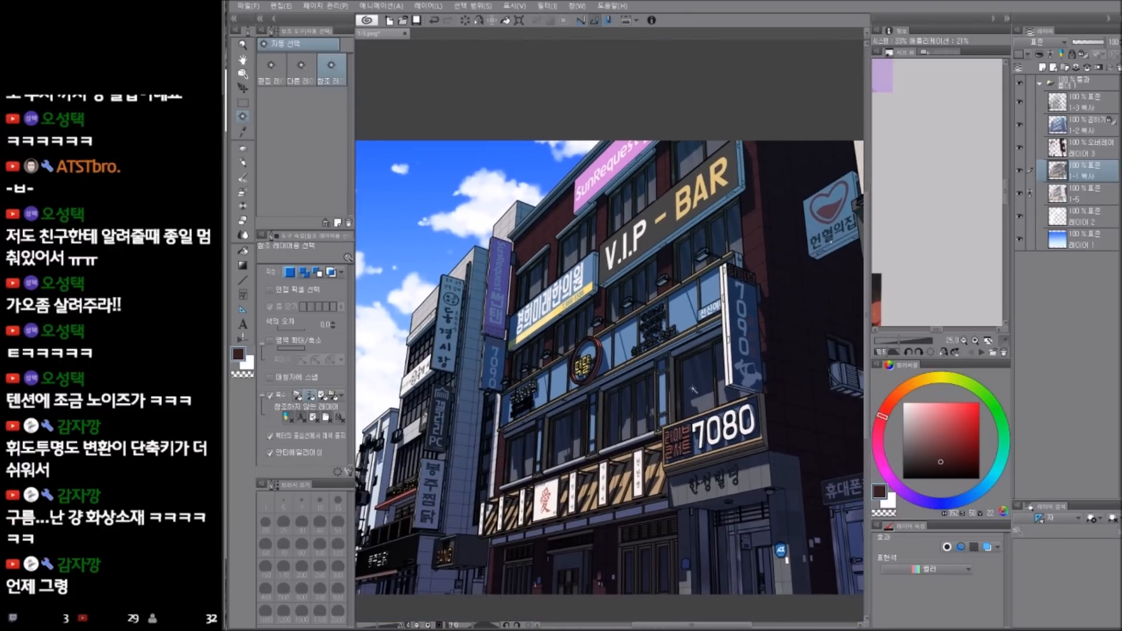
- Auto-select the window glass of the buildings and check the selected areas with the quick mask
{"action": "left_click_drag", "start_coordinate": [721, 412], "coordinate": [703, 374]}
{"action": "left_click", "coordinate": [703, 383]}
{"action": "scroll", "coordinate": [704, 382], "scroll_direction": "down", "scroll_amount": 3}
{"action": "key", "text": "q"}
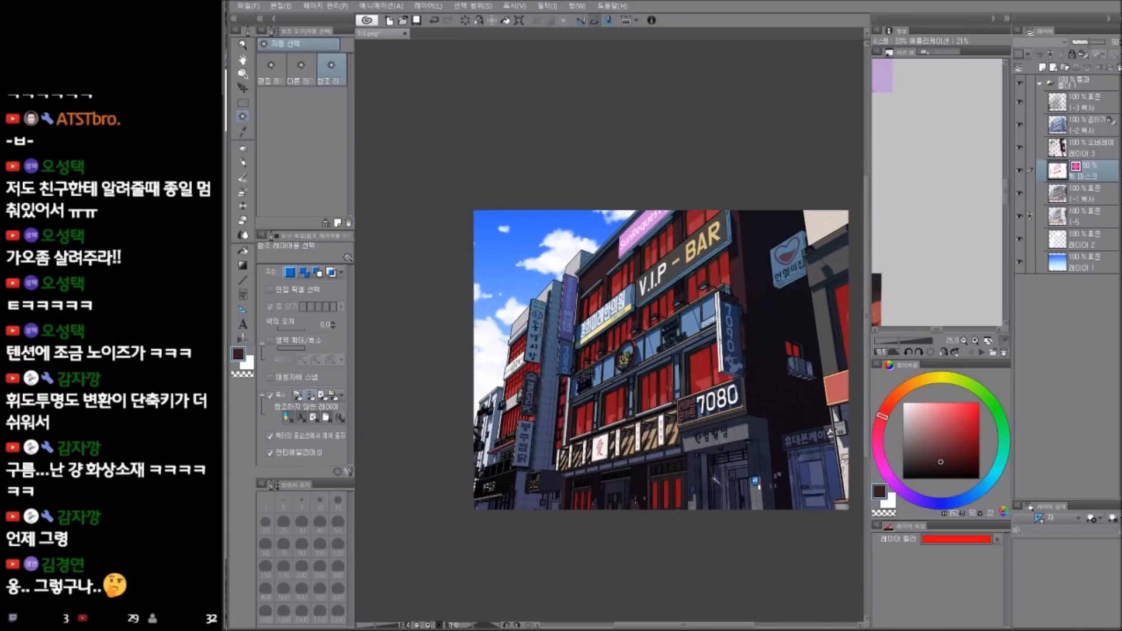
{"action": "key", "text": "q"}
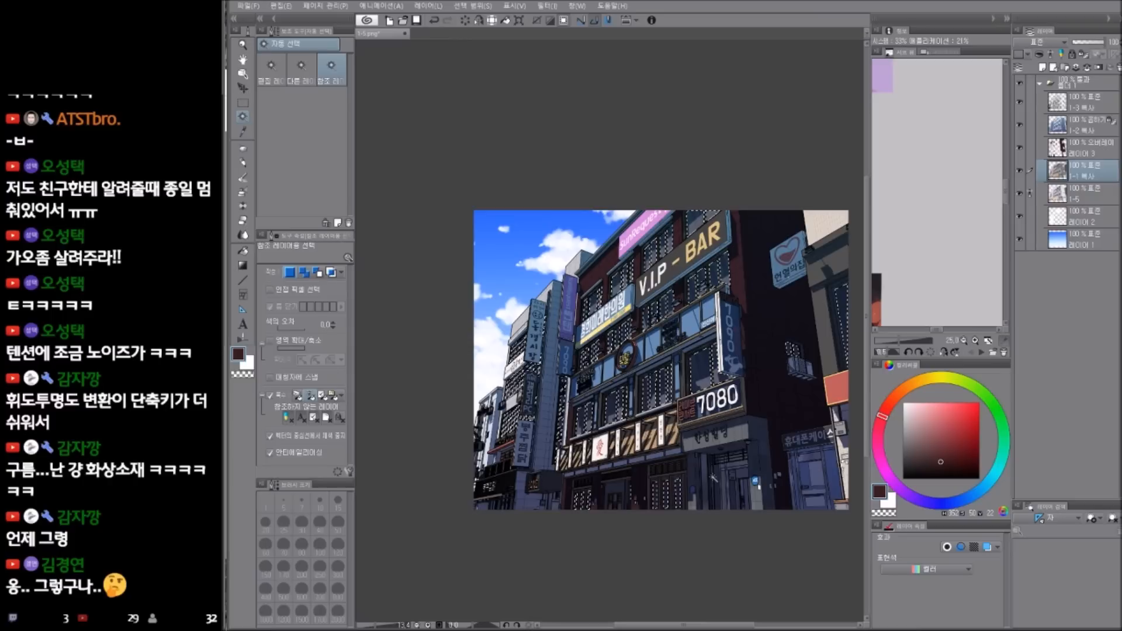
- Fill the selected window glass with a light sky blue on the 1-1 copy layer
{"action": "left_click", "coordinate": [991, 476]}
{"action": "left_click_drag", "start_coordinate": [944, 425], "coordinate": [953, 395]}
{"action": "key", "text": "alt+Delete"}
{"action": "key", "text": "alt+Delete"}
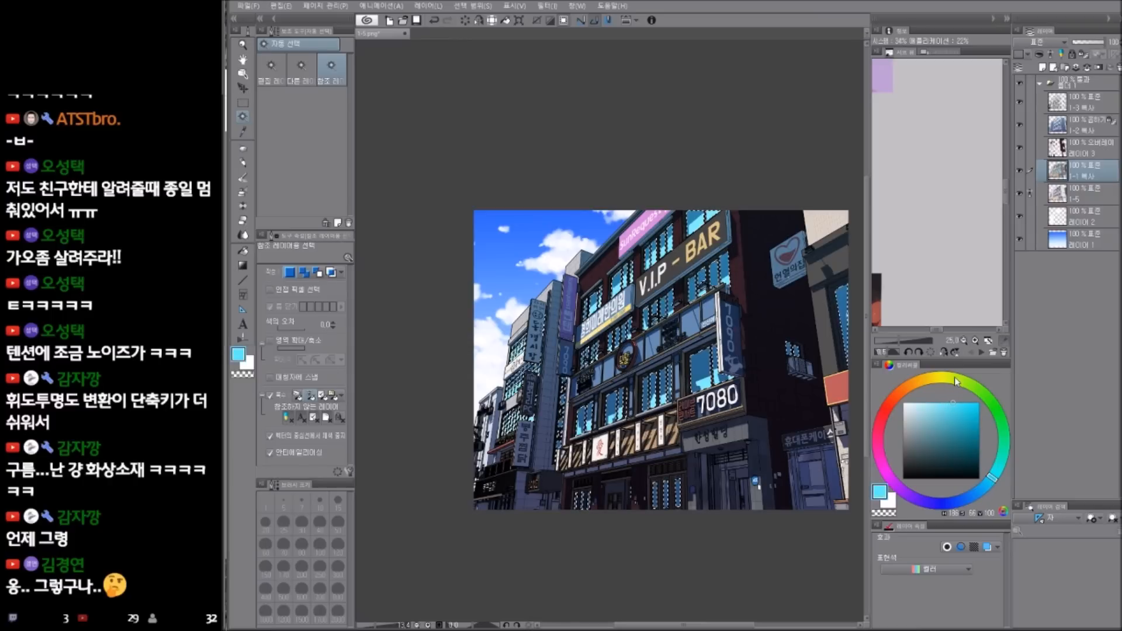
- Shade the selected window glass with a saturated blue foreground-to-transparent gradient, running diagonally down from the top
{"action": "left_click_drag", "start_coordinate": [982, 495], "coordinate": [965, 500]}
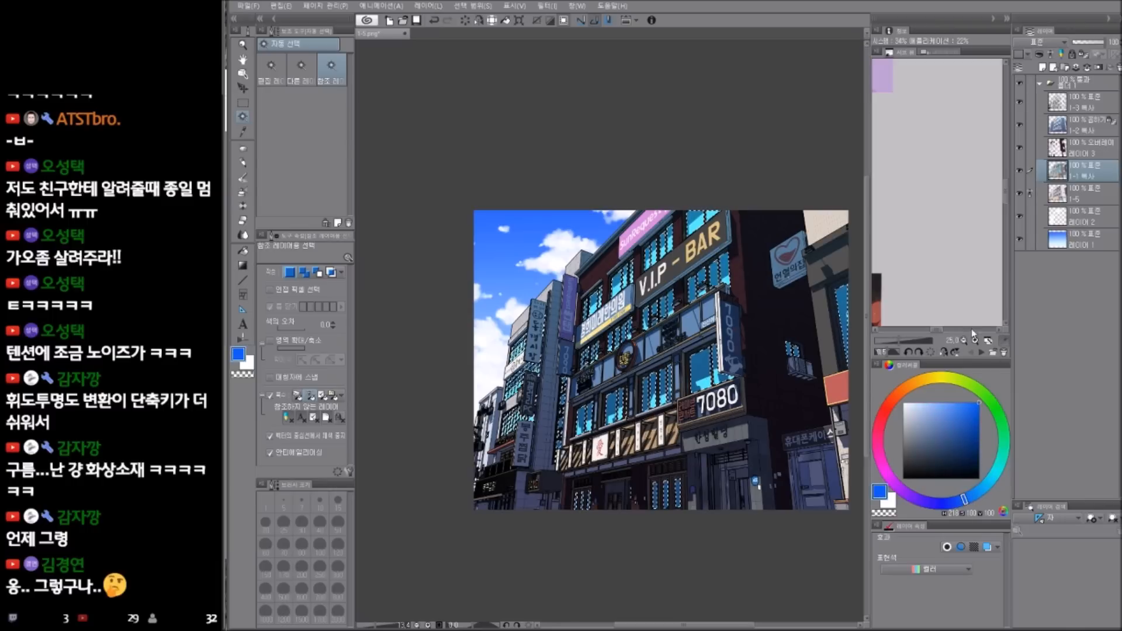
{"action": "key", "text": "g"}
{"action": "left_click_drag", "start_coordinate": [516, 157], "coordinate": [665, 608]}
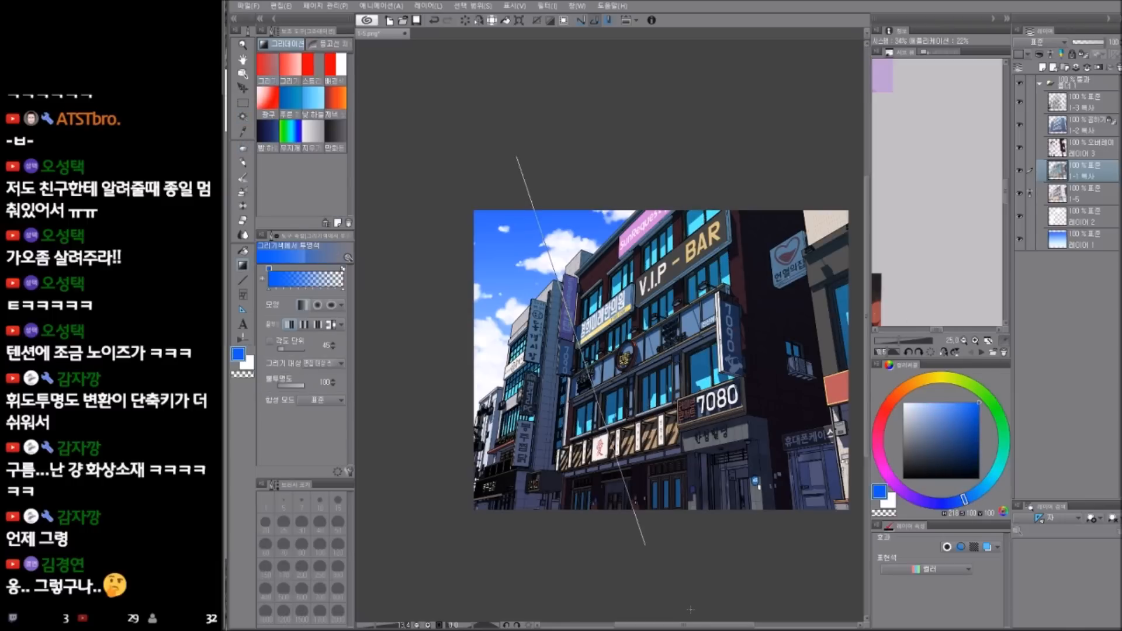
{"action": "left_click_drag", "start_coordinate": [645, 545], "coordinate": [644, 545]}
{"action": "left_click_drag", "start_coordinate": [595, 188], "coordinate": [650, 410]}
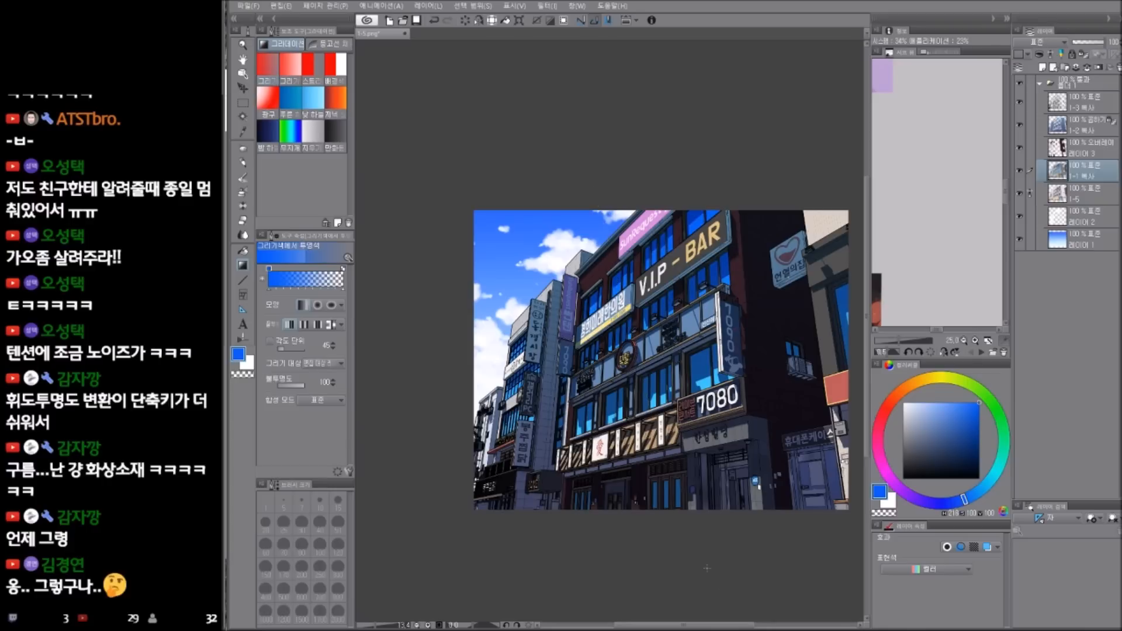
- Add a new raster layer above the 1-3 copy layer
{"action": "scroll", "coordinate": [690, 422], "scroll_direction": "up", "scroll_amount": 3}
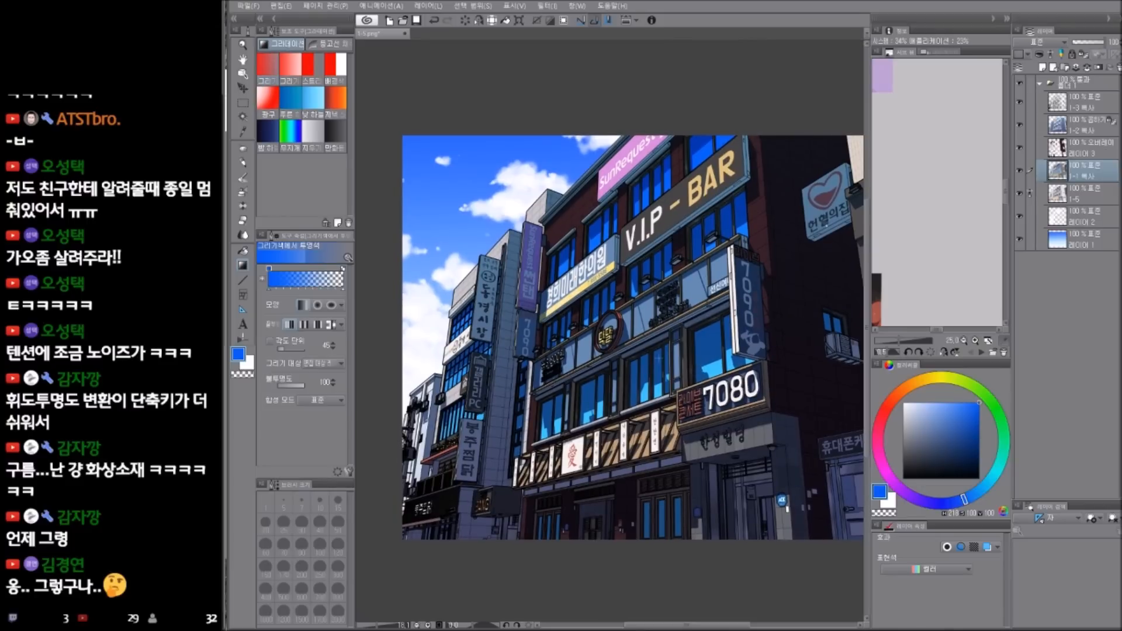
{"action": "left_click", "coordinate": [1085, 101]}
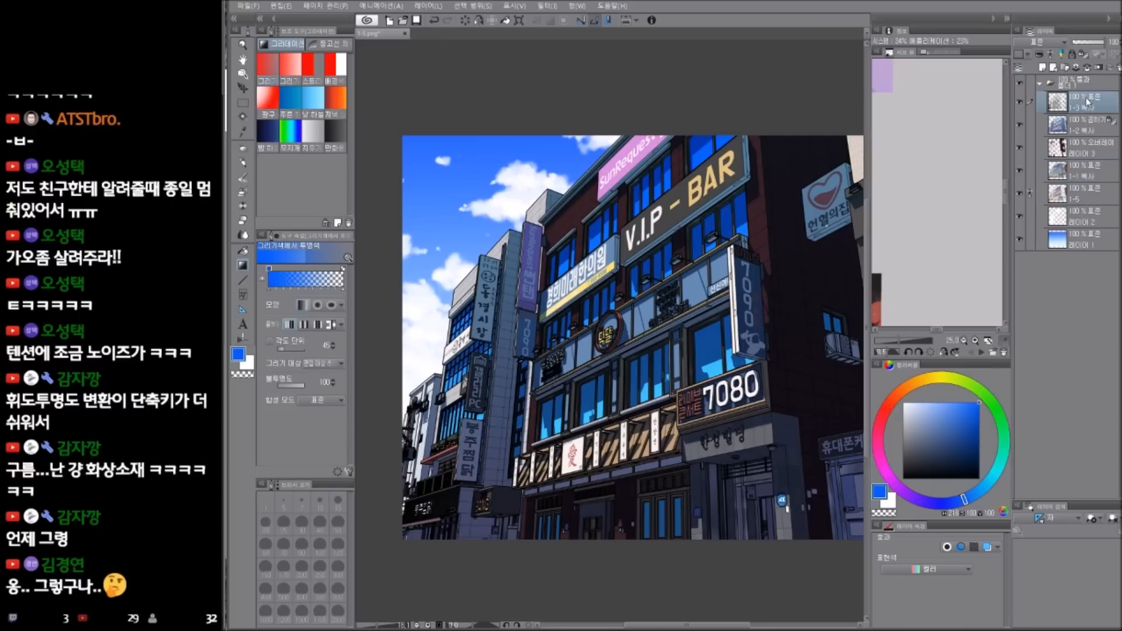
{"action": "key", "text": "ctrl+shift+n"}
{"action": "key", "text": "Return"}
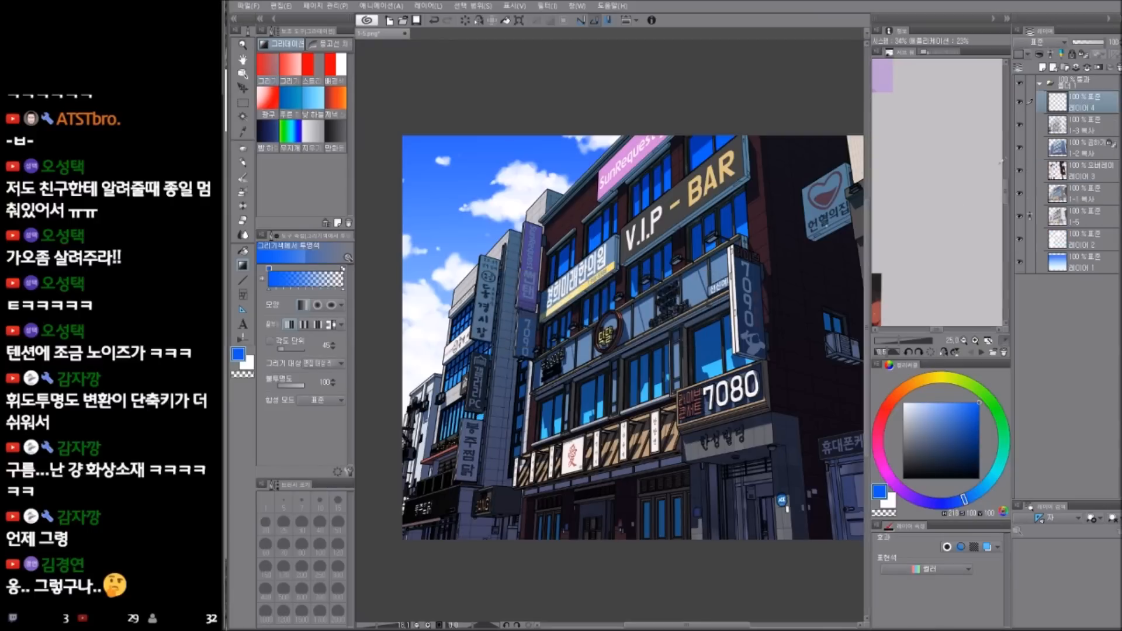
- Auto-select the reflection areas of the window glass and check the coverage with the quick mask
{"action": "left_click_drag", "start_coordinate": [750, 358], "coordinate": [754, 359]}
{"action": "key", "text": "w"}
{"action": "left_click", "coordinate": [709, 362]}
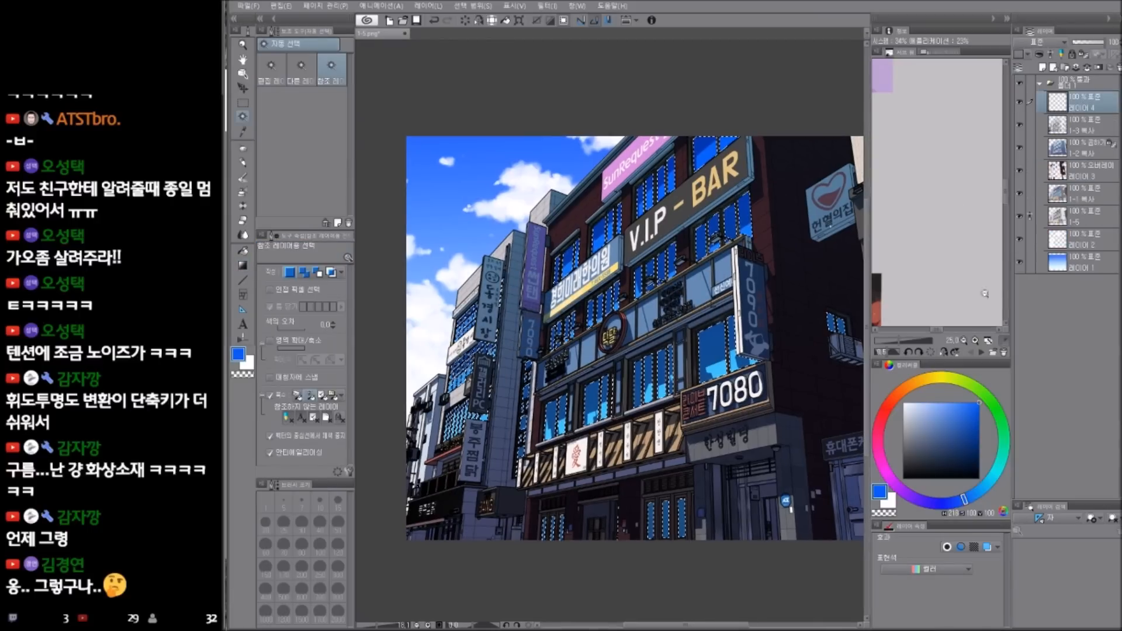
{"action": "key", "text": "q"}
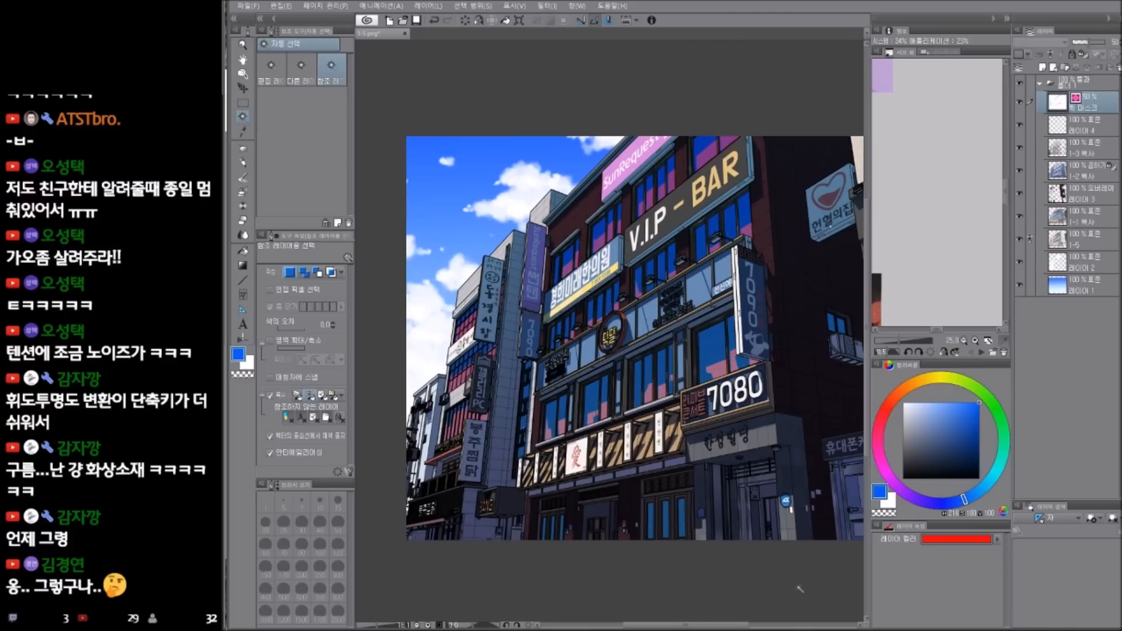
{"action": "key", "text": "q"}
- Fill the selected window reflections with white on the new layer and duplicate that layer
{"action": "key", "text": "x"}
{"action": "key", "text": "alt+BackSpace"}
{"action": "key", "text": "ctrl+v"}
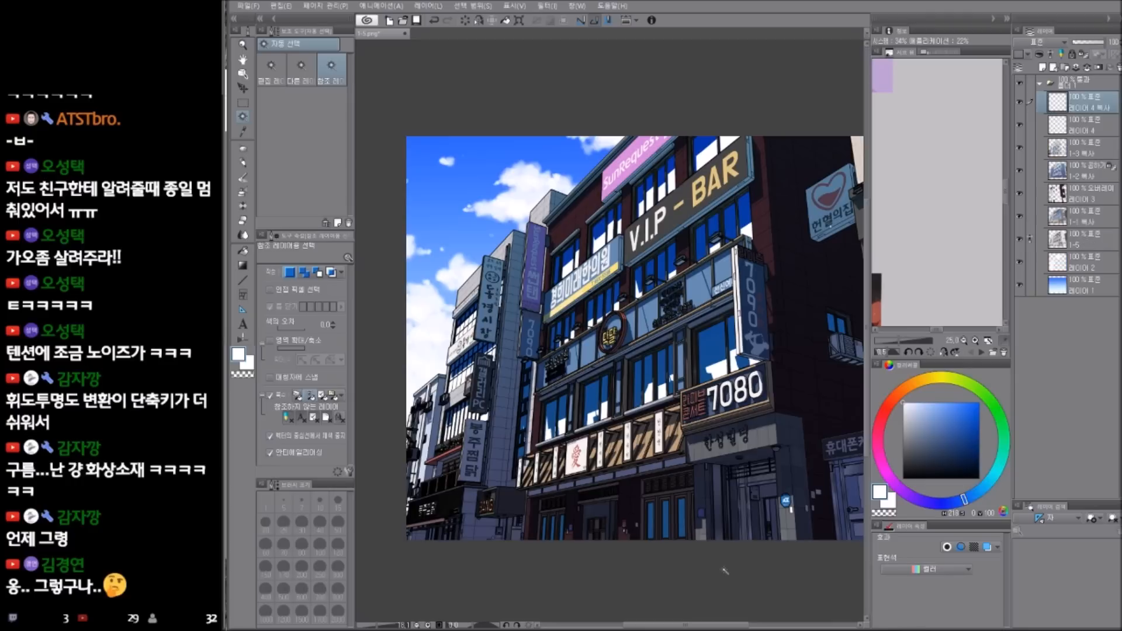
- Blur the duplicated white reflection layer and set its blending mode to Screen
{"action": "key", "text": "ctrl+g"}
{"action": "left_click_drag", "start_coordinate": [612, 197], "coordinate": [715, 196]}
{"action": "left_click", "coordinate": [877, 180]}
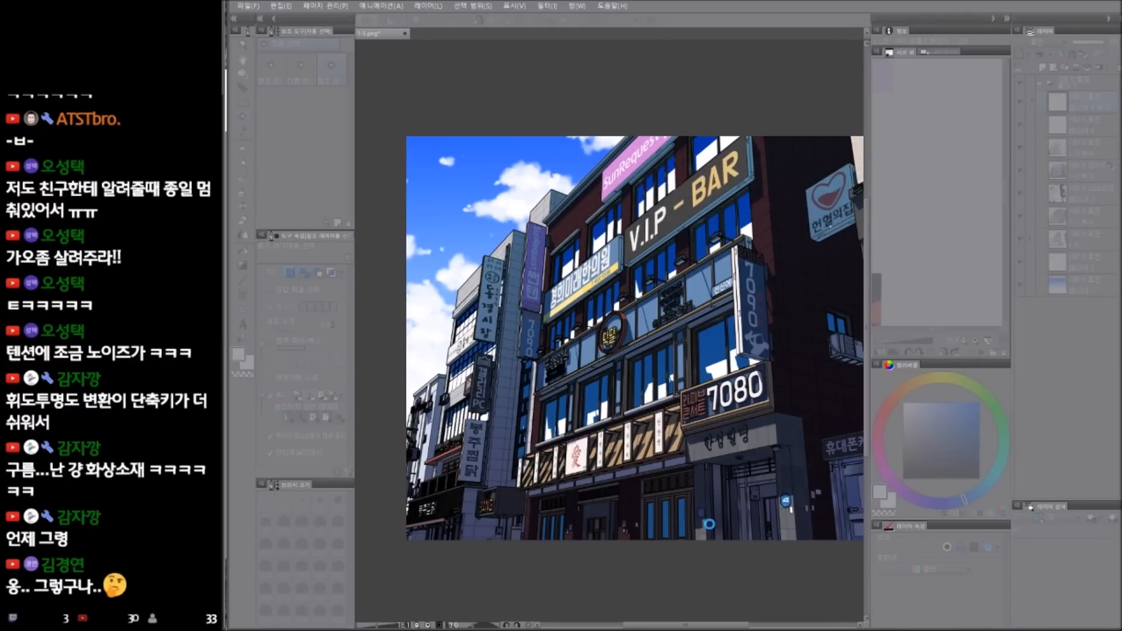
{"action": "left_click_drag", "start_coordinate": [705, 436], "coordinate": [661, 446]}
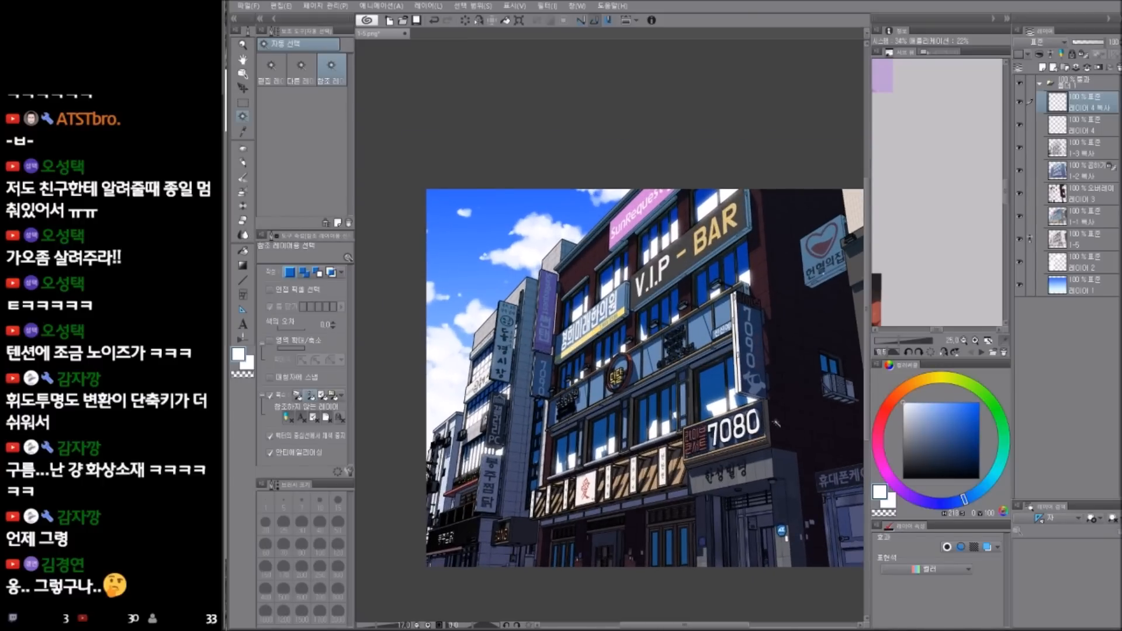
{"action": "left_click", "coordinate": [1059, 44]}
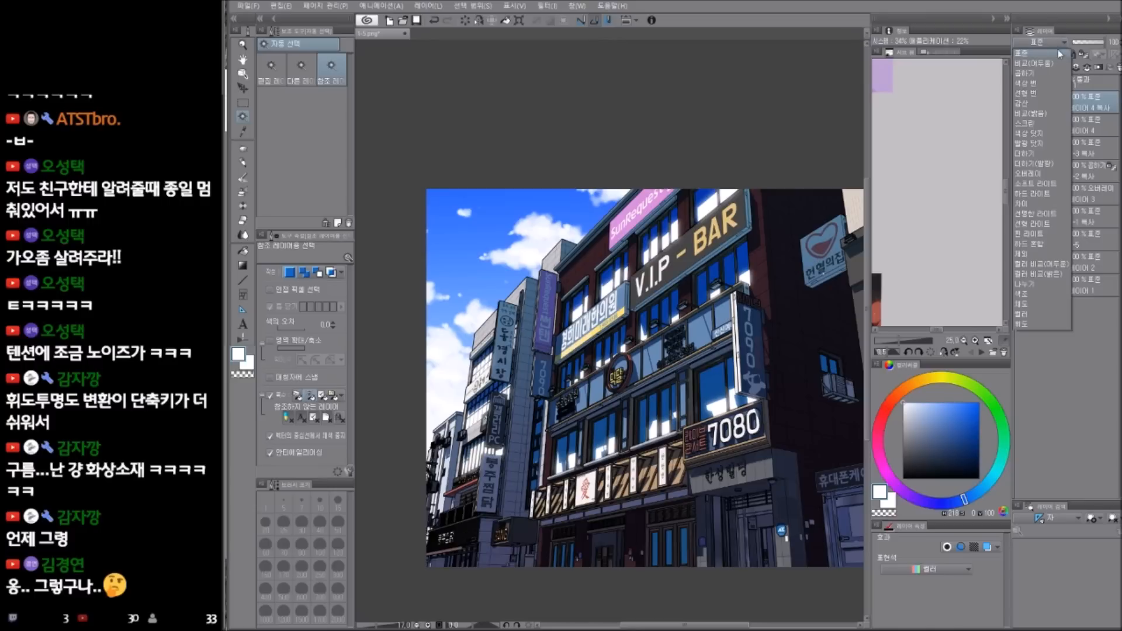
{"action": "left_click", "coordinate": [1042, 123]}
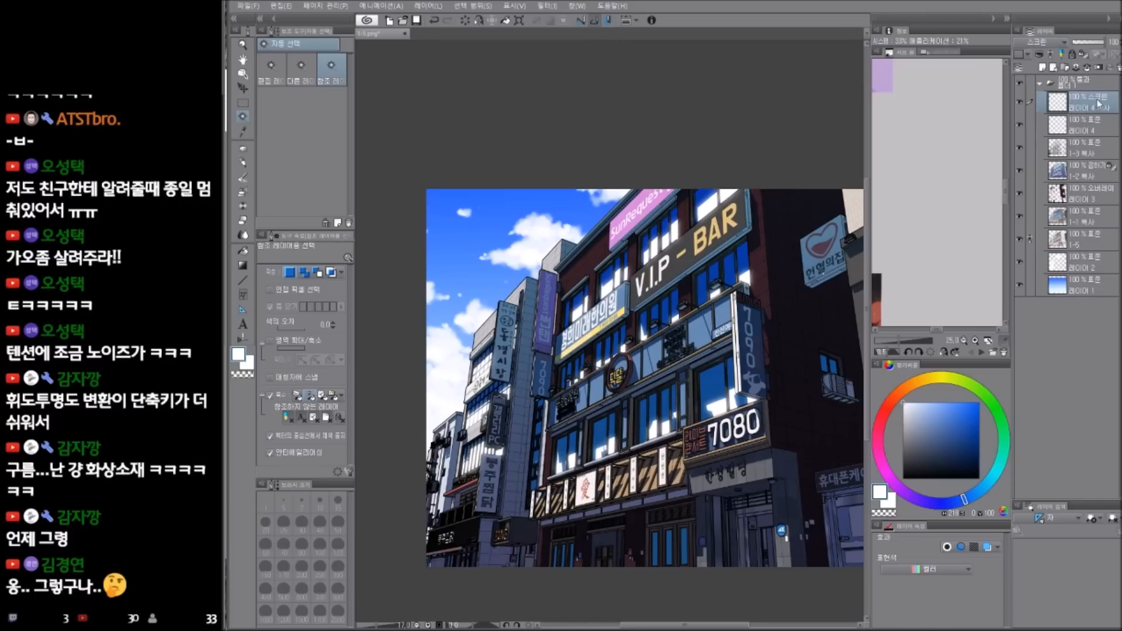
- Choose a bright sky blue as the drawing color for the blurred Screen layer's window glow
{"action": "left_click_drag", "start_coordinate": [882, 426], "coordinate": [893, 403]}
{"action": "left_click_drag", "start_coordinate": [973, 405], "coordinate": [1005, 385]}
{"action": "left_click_drag", "start_coordinate": [945, 505], "coordinate": [983, 487]}
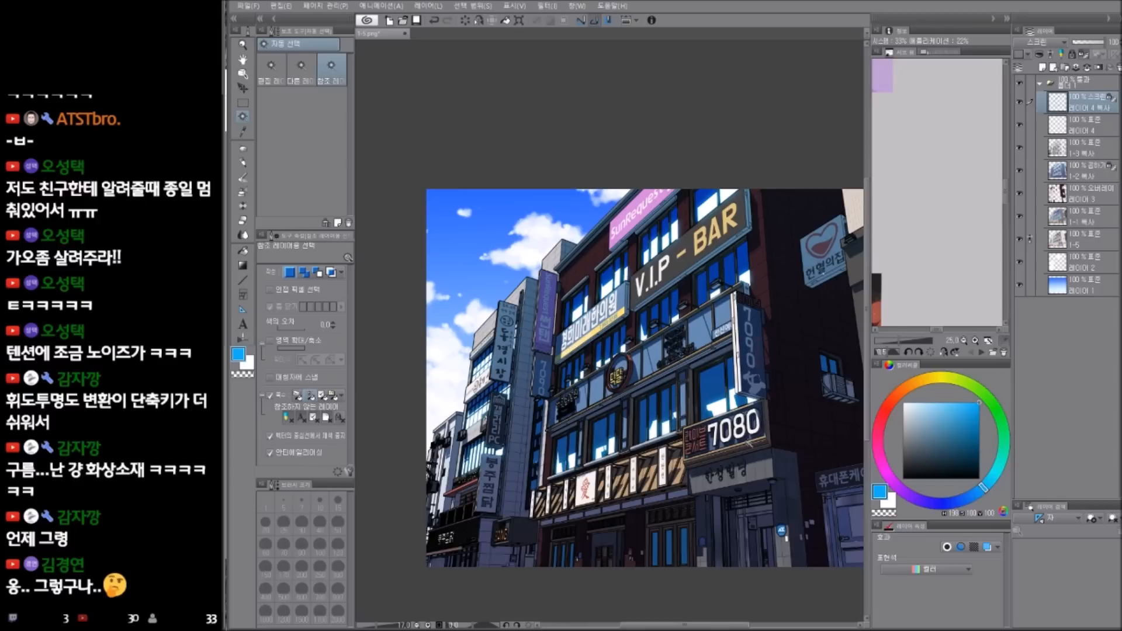
- Auto-select the blue balcony panels on the 1-1 copy layer, checking the coverage with the quick mask and the isolated flat-color layer
{"action": "scroll", "coordinate": [718, 435], "scroll_direction": "down", "scroll_amount": 3}
{"action": "scroll", "coordinate": [688, 425], "scroll_direction": "up", "scroll_amount": 3}
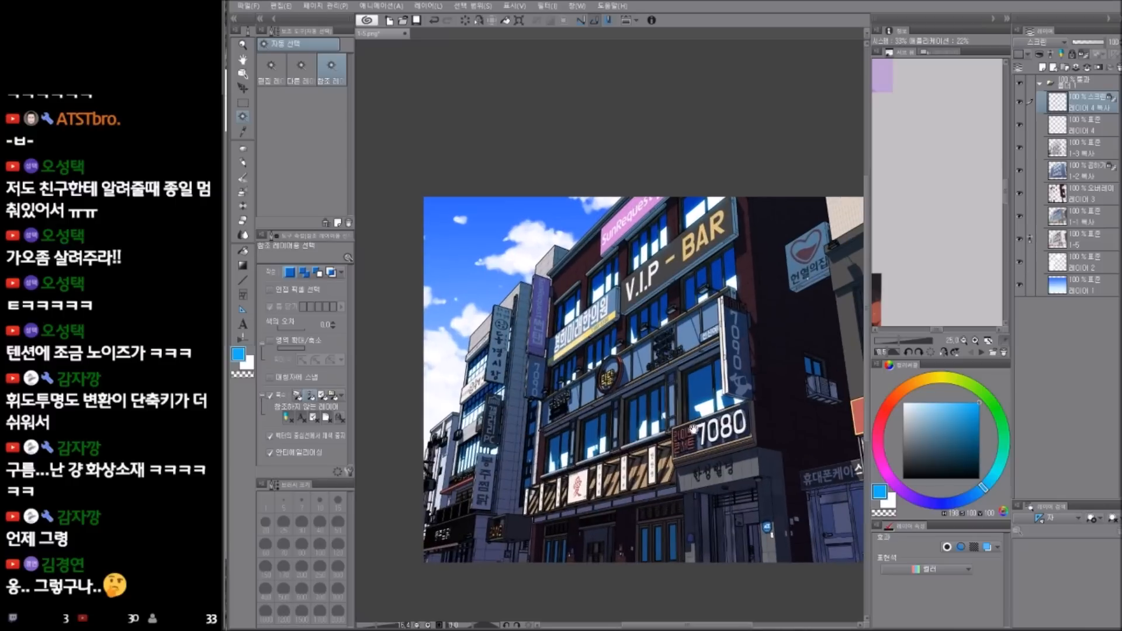
{"action": "left_click_drag", "start_coordinate": [671, 442], "coordinate": [683, 420]}
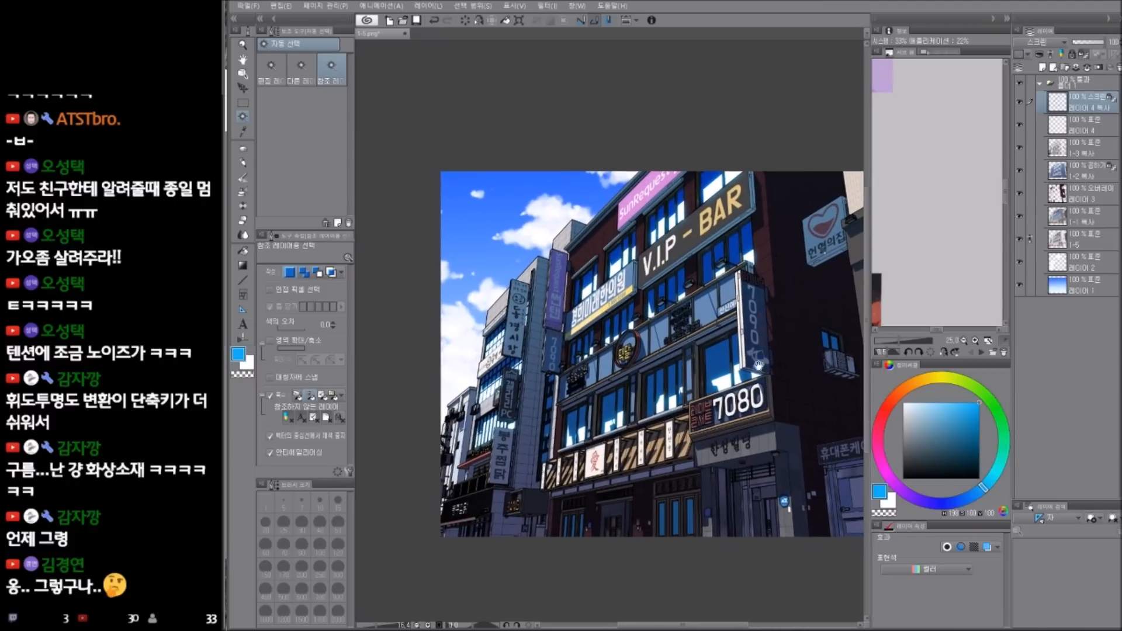
{"action": "left_click", "coordinate": [1096, 222]}
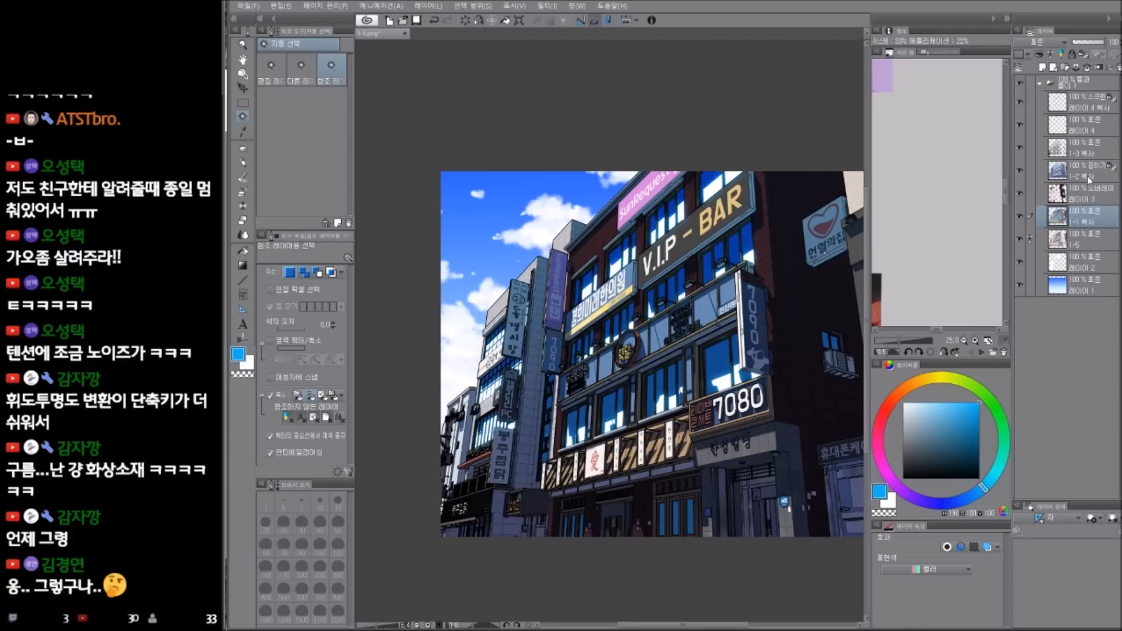
{"action": "left_click_drag", "start_coordinate": [742, 380], "coordinate": [727, 406]}
{"action": "scroll", "coordinate": [728, 406], "scroll_direction": "up", "scroll_amount": 2}
{"action": "left_click", "coordinate": [696, 326]}
{"action": "key", "text": "q"}
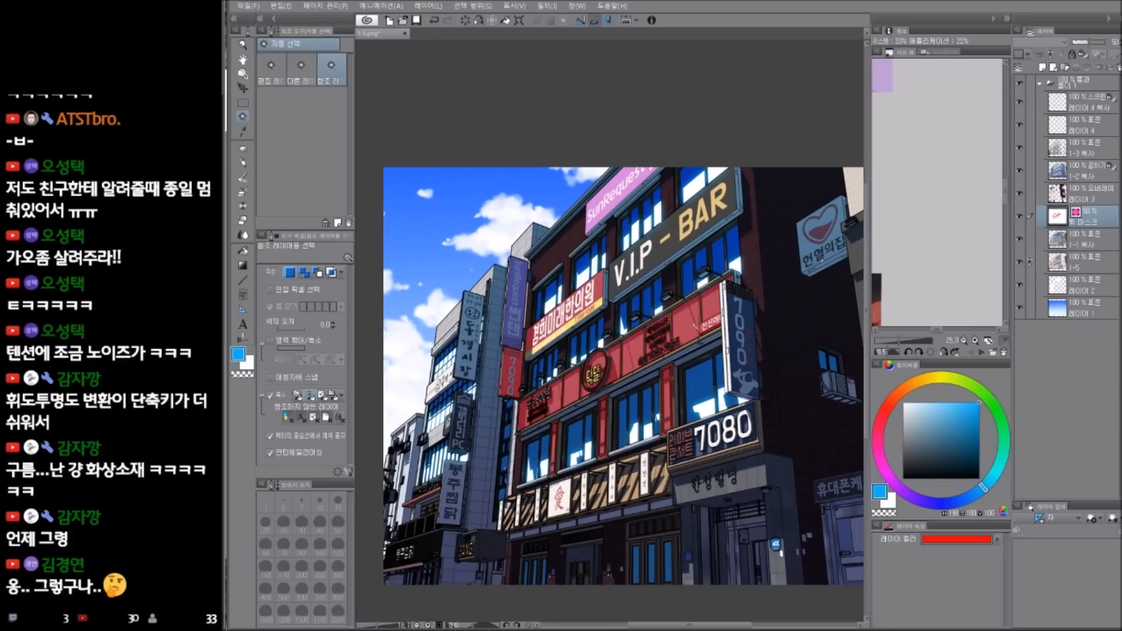
{"action": "key", "text": "ctrl+m"}
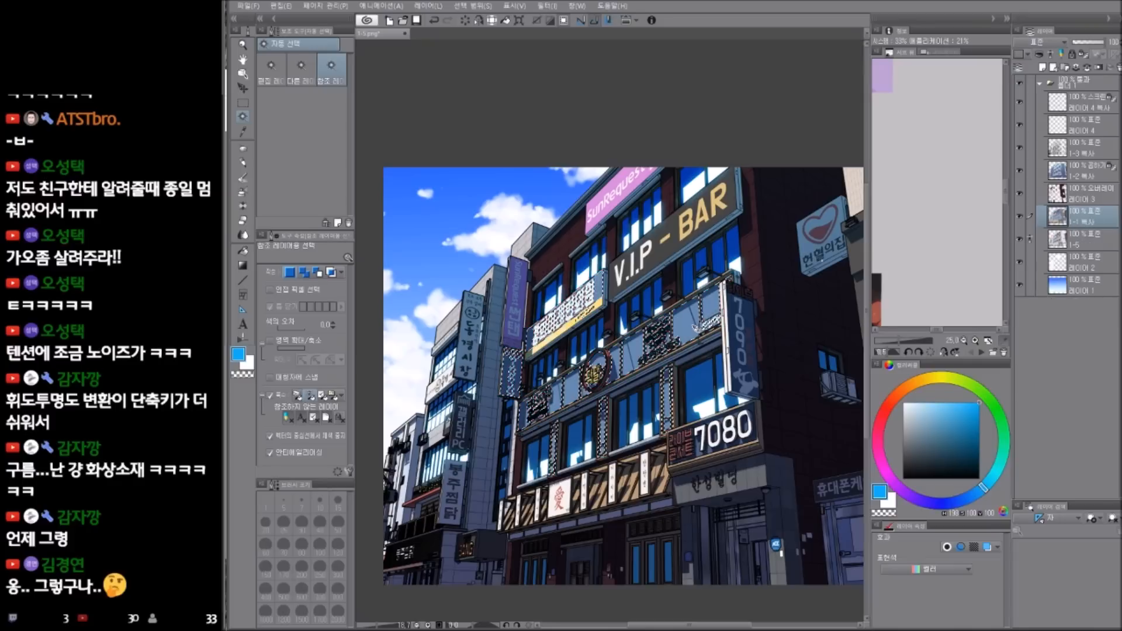
{"action": "left_click", "coordinate": [1019, 239], "text": "alt"}
{"action": "scroll", "coordinate": [600, 393], "scroll_direction": "up", "scroll_amount": 3}
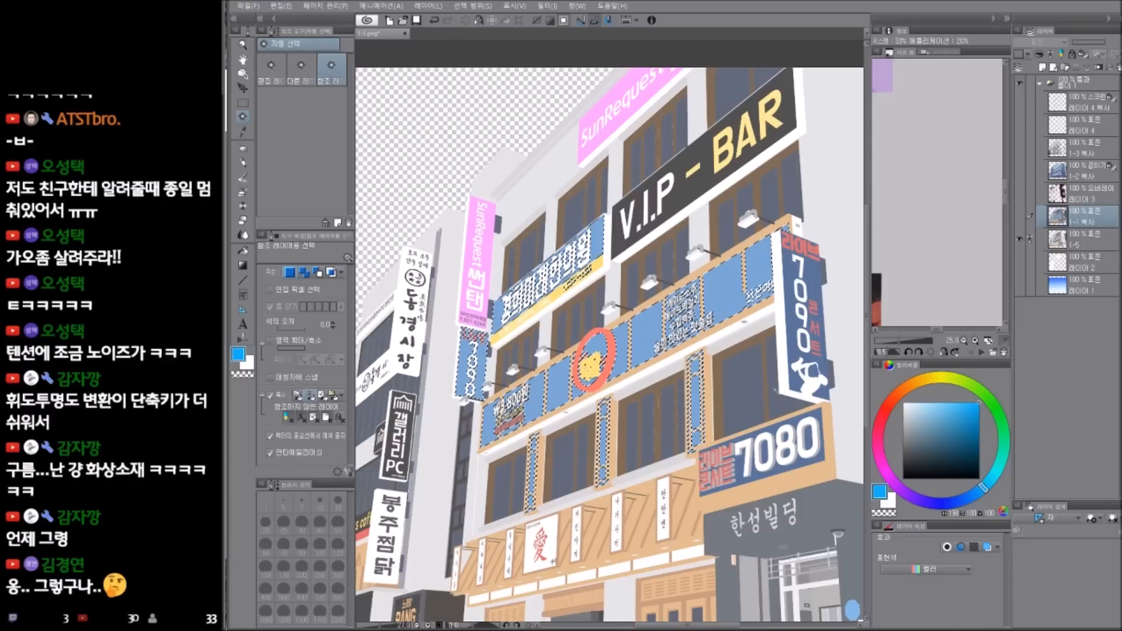
{"action": "left_click", "coordinate": [1020, 239], "text": "alt"}
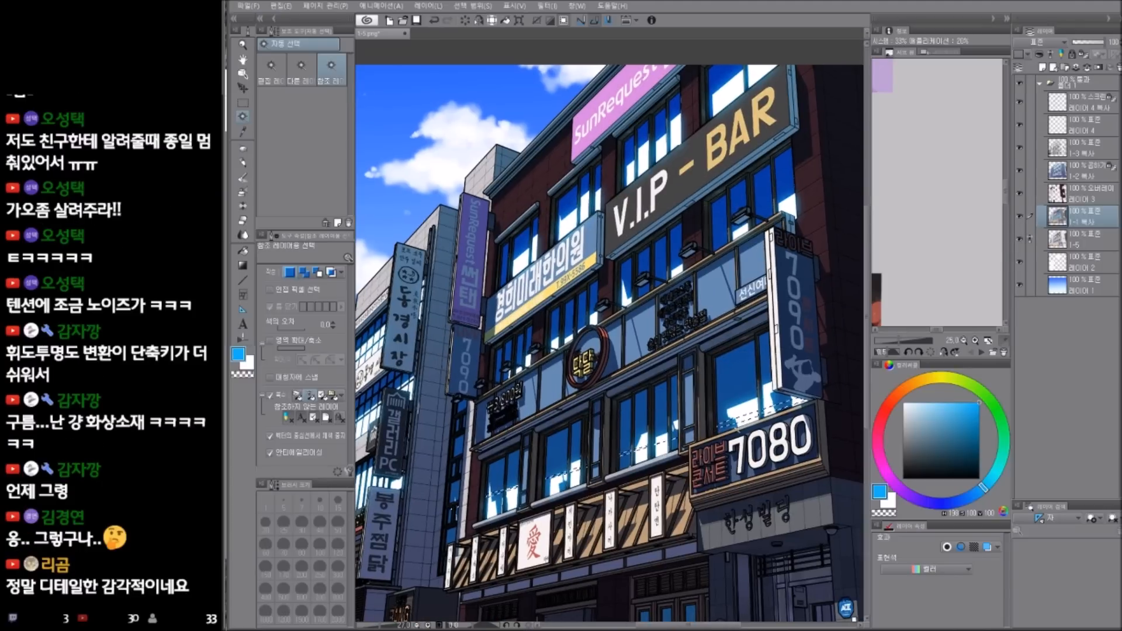
{"action": "scroll", "coordinate": [715, 428], "scroll_direction": "down", "scroll_amount": 3}
- Sample the panels' blue, recolor the selected panels in a more saturated blue on the 1-1 copy layer, and clear the selection
{"action": "key", "text": "p"}
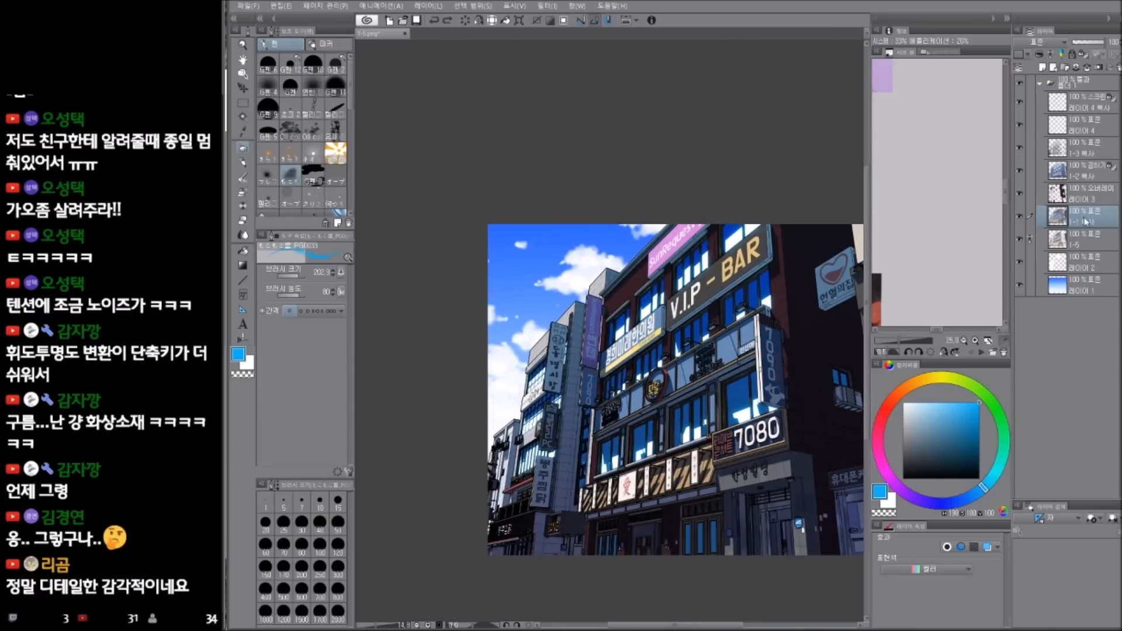
{"action": "left_click", "coordinate": [714, 392], "text": "alt"}
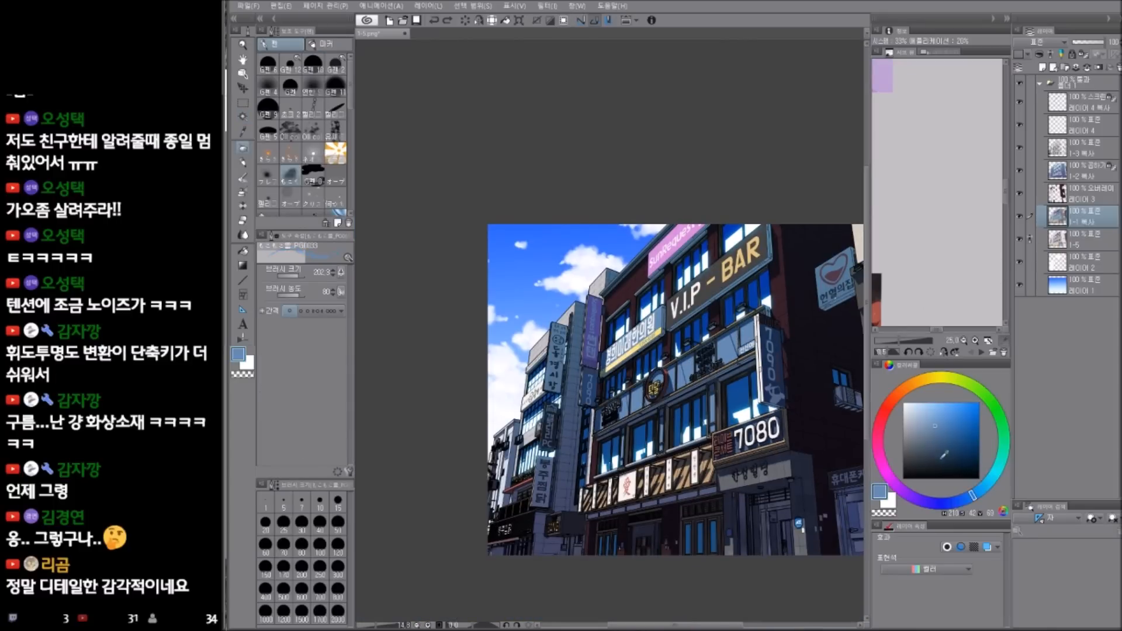
{"action": "left_click", "coordinate": [944, 436]}
{"action": "left_click", "coordinate": [959, 500]}
{"action": "key", "text": "g"}
{"action": "mouse_move", "coordinate": [728, 429]}
{"action": "left_mouse_down"}
{"action": "mouse_move", "coordinate": [526, 394]}
{"action": "mouse_move", "coordinate": [663, 429]}
{"action": "left_mouse_up"}
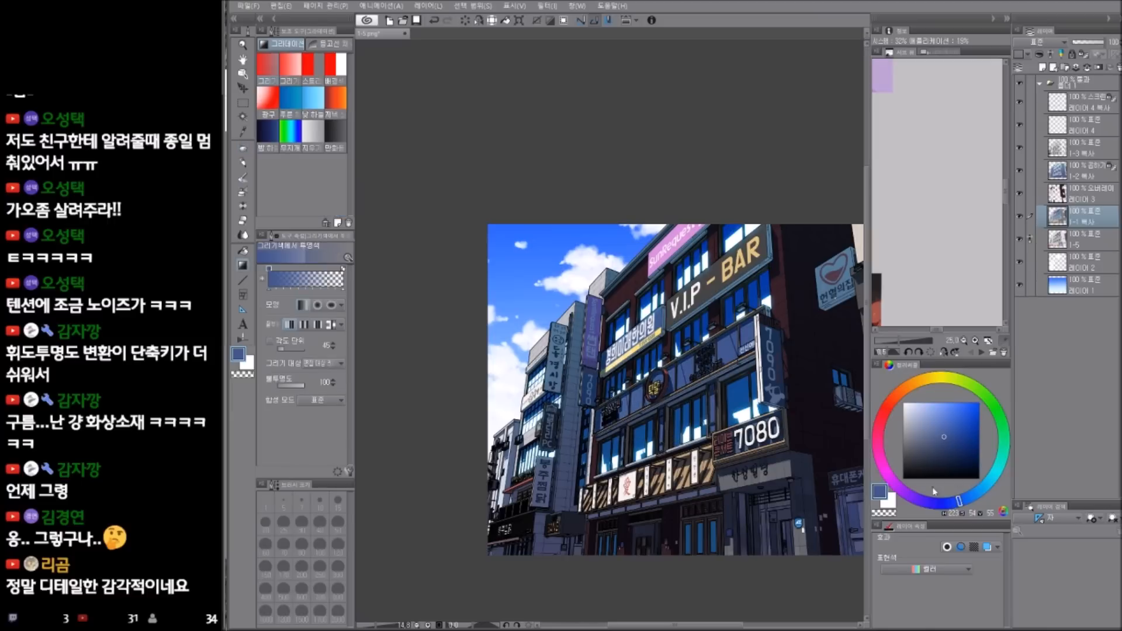
{"action": "left_click", "coordinate": [980, 489]}
{"action": "left_click", "coordinate": [948, 425]}
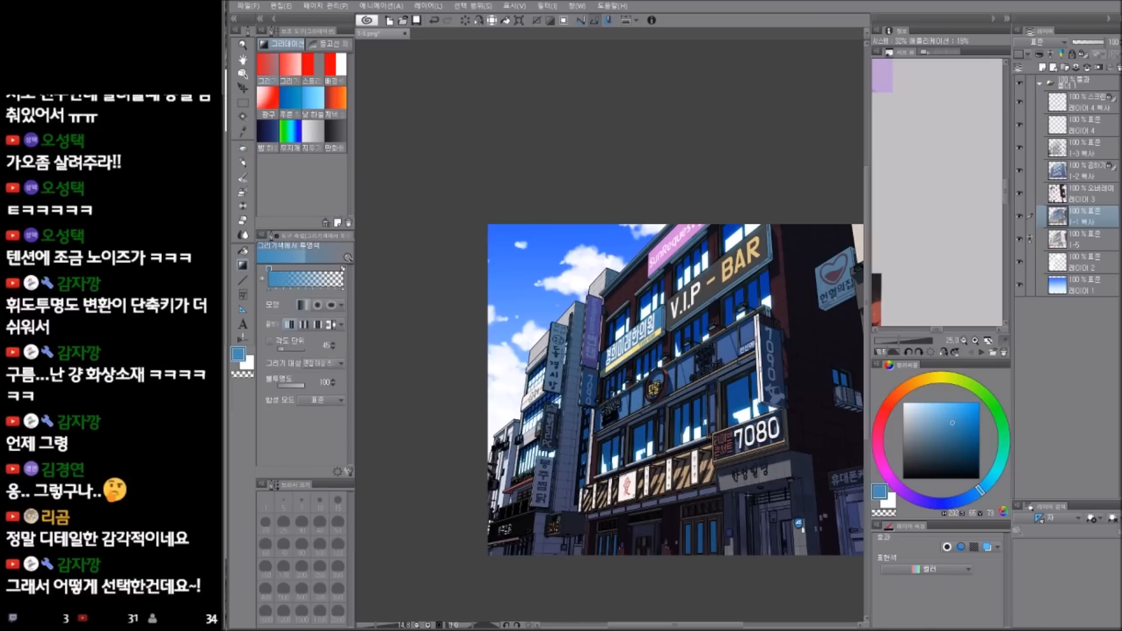
{"action": "scroll", "coordinate": [647, 407], "scroll_direction": "up", "scroll_amount": 2}
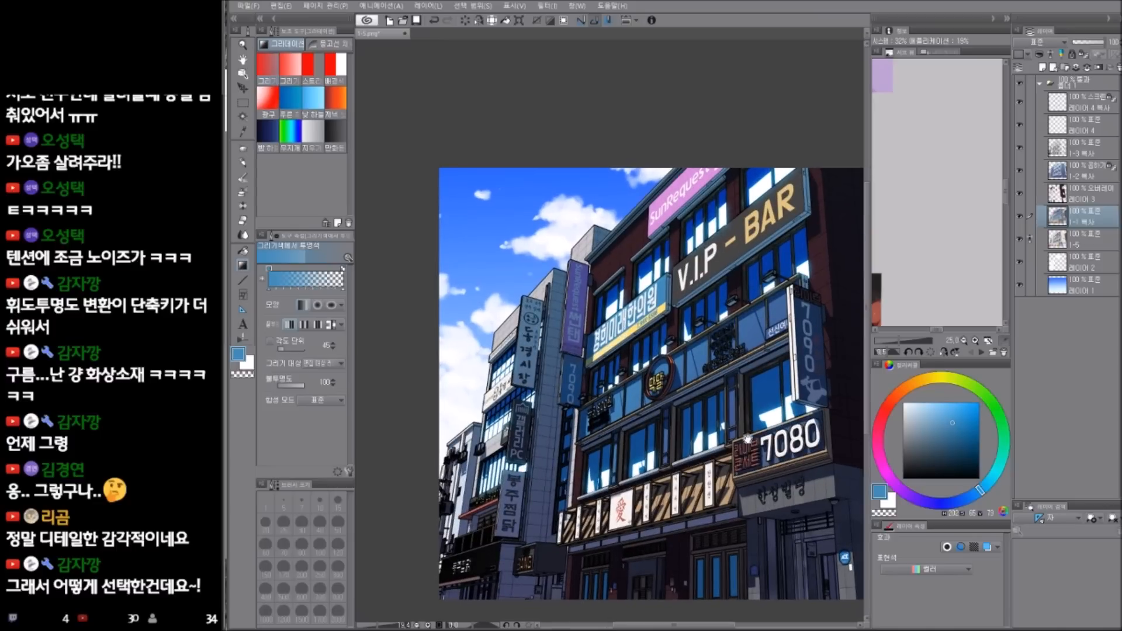
{"action": "left_click_drag", "start_coordinate": [750, 431], "coordinate": [741, 427]}
{"action": "key", "text": "ctrl+d"}
- Auto-select the blue panels again and fill them with light cyan on the white window reflection layer
{"action": "key", "text": "w"}
{"action": "left_click", "coordinate": [745, 331]}
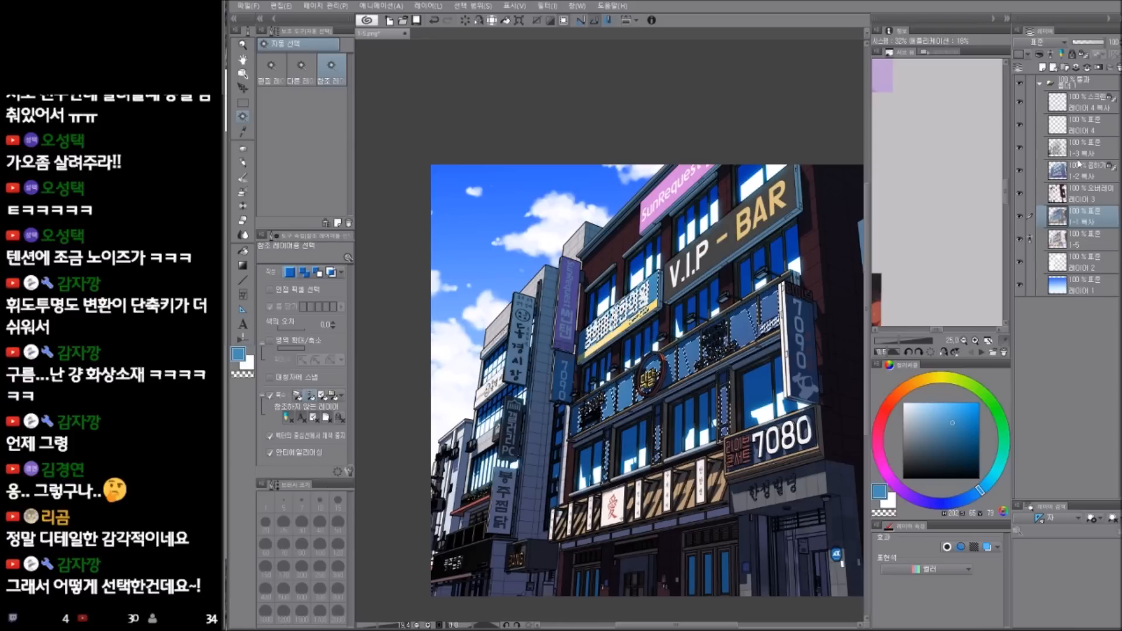
{"action": "left_click", "coordinate": [1093, 128]}
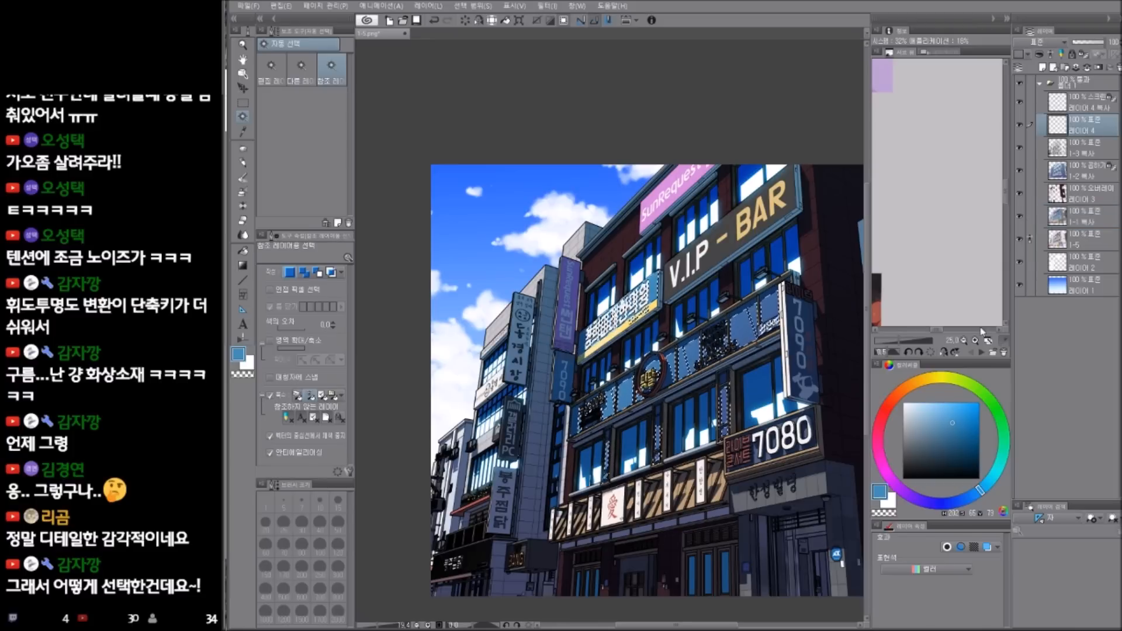
{"action": "left_click", "coordinate": [909, 404]}
{"action": "left_click", "coordinate": [932, 404]}
{"action": "left_click", "coordinate": [993, 476]}
{"action": "left_click", "coordinate": [945, 403]}
{"action": "left_click", "coordinate": [949, 402]}
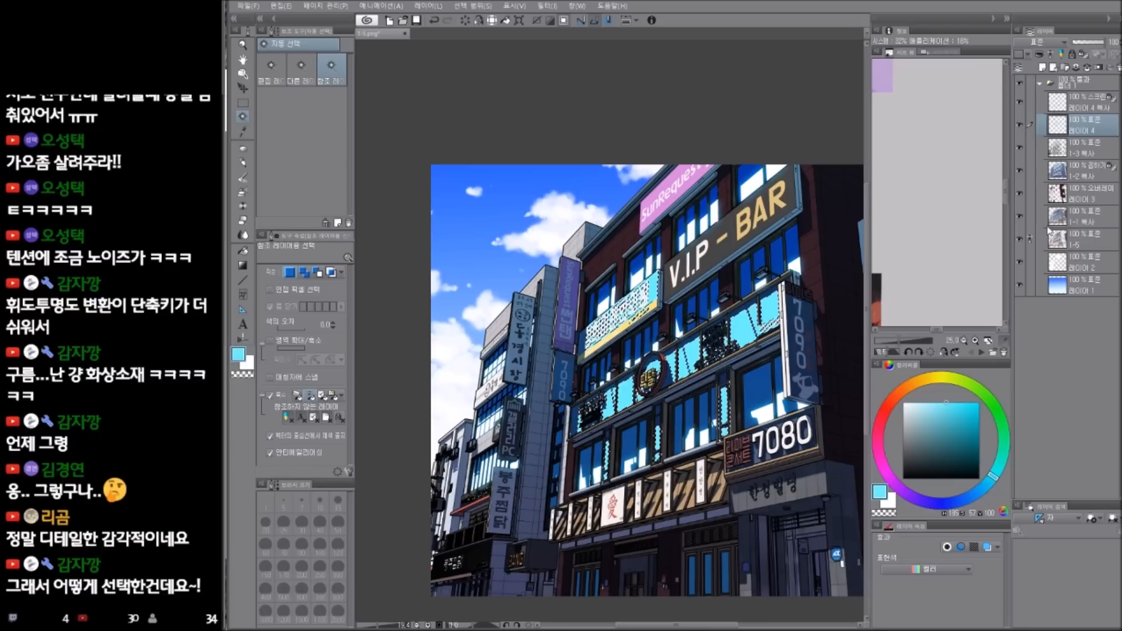
- Fill the selected panels with light blue on a new layer, clear the selection and blur the fill
{"action": "key", "text": "ctrl+shift+n"}
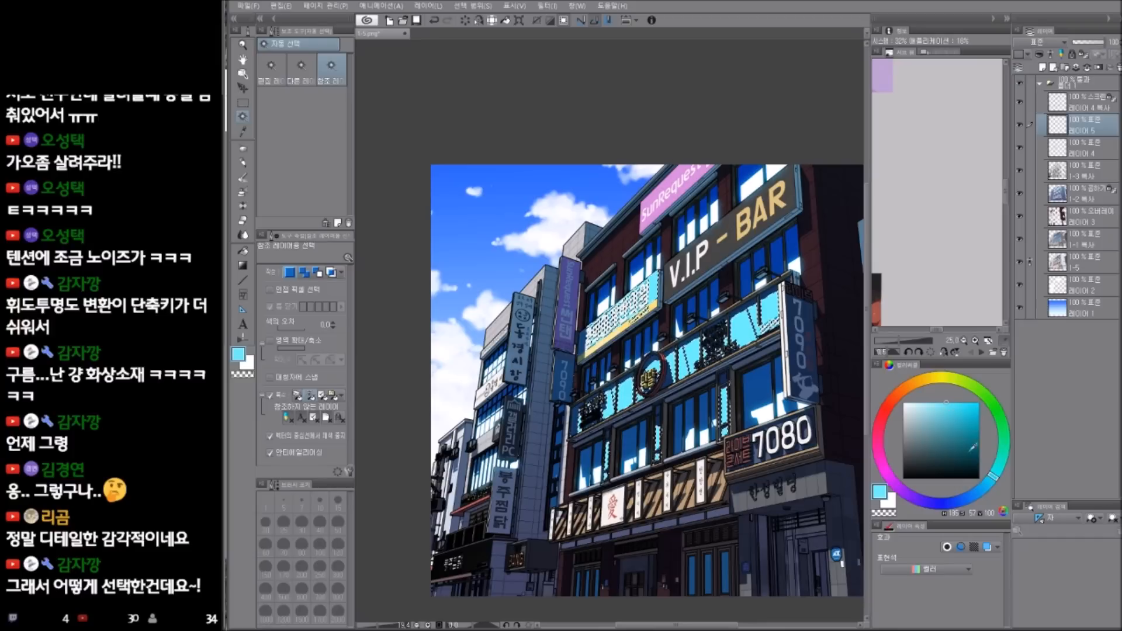
{"action": "left_click_drag", "start_coordinate": [992, 477], "coordinate": [965, 499]}
{"action": "key", "text": "ctrl+d"}
{"action": "key", "text": "ctrl+g"}
{"action": "left_click_drag", "start_coordinate": [639, 198], "coordinate": [664, 200]}
{"action": "left_click", "coordinate": [879, 180]}
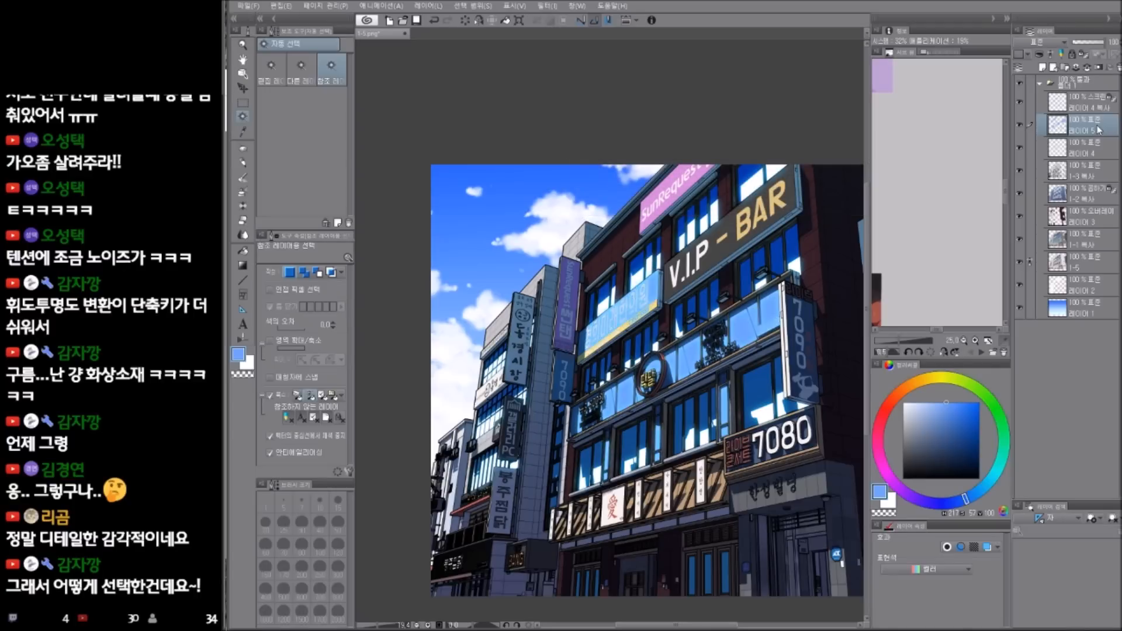
- Set the light blue panel layer's blending mode to Screen and check the glow across the whole building
{"action": "left_click", "coordinate": [1044, 43]}
{"action": "left_click", "coordinate": [1027, 124]}
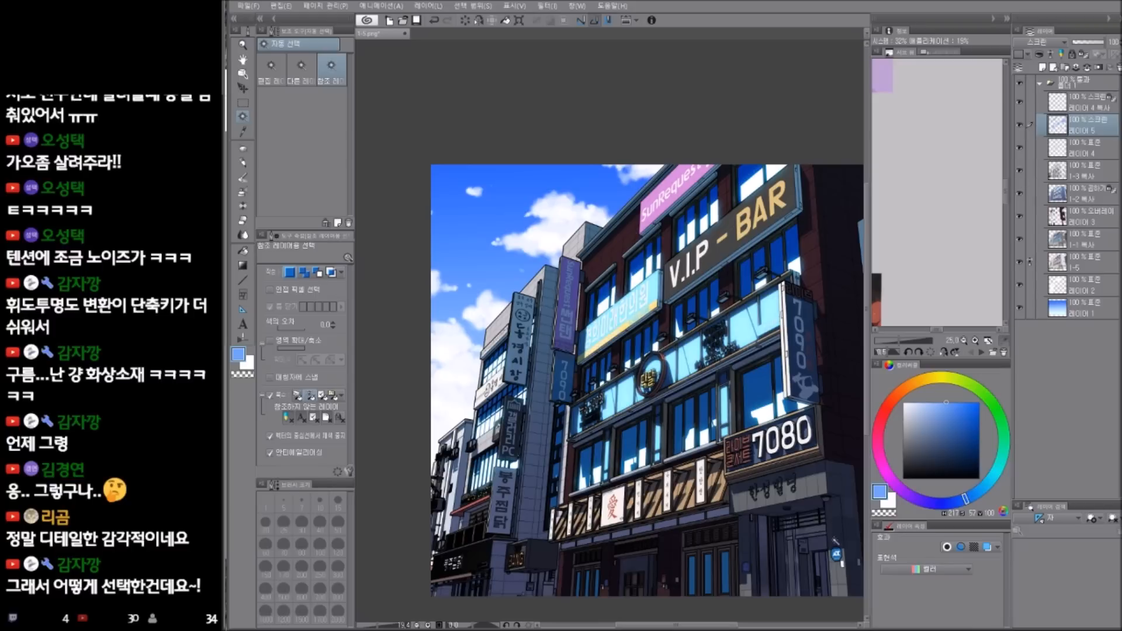
{"action": "left_click_drag", "start_coordinate": [757, 527], "coordinate": [680, 508]}
{"action": "scroll", "coordinate": [680, 508], "scroll_direction": "down", "scroll_amount": 2}
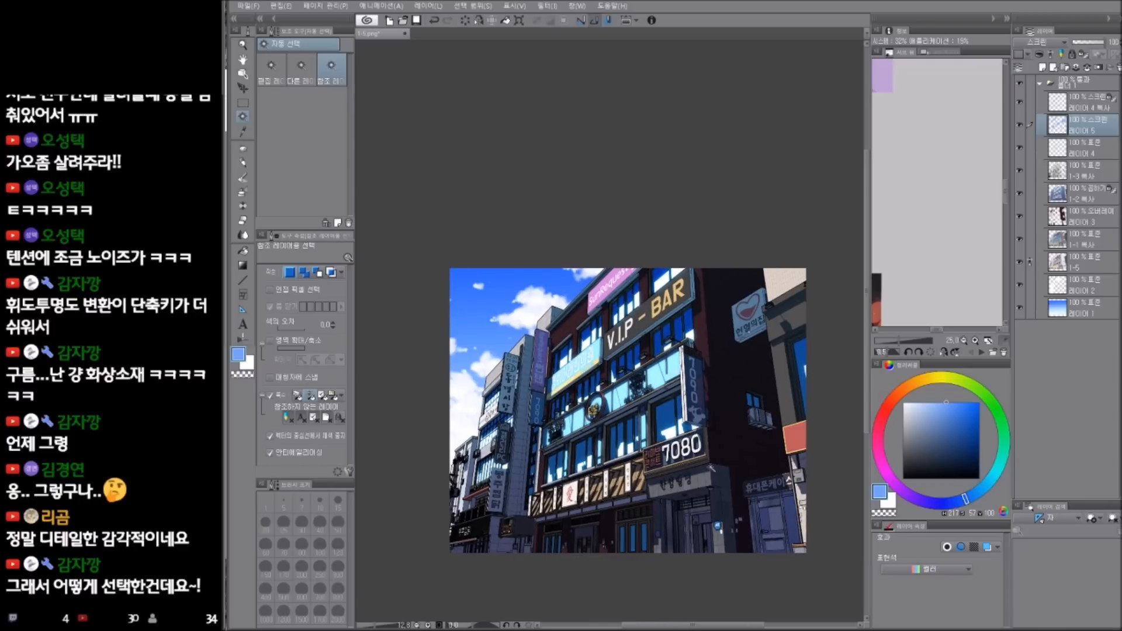
{"action": "left_click_drag", "start_coordinate": [574, 412], "coordinate": [604, 384]}
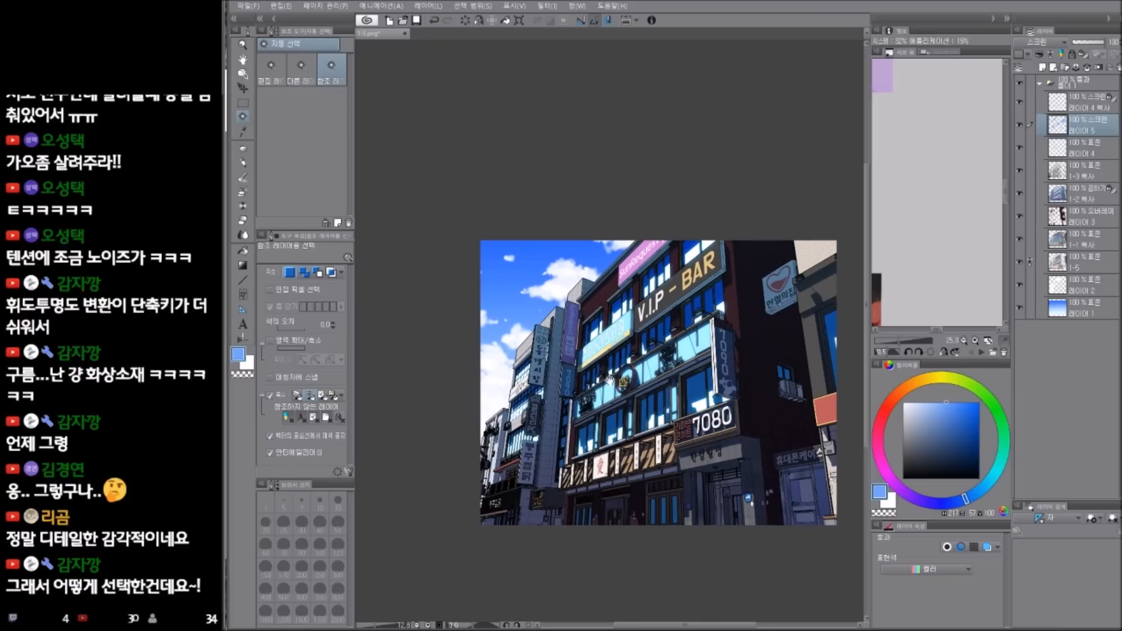
- Add a new layer above the blurred Screen reflection layer and ready the brush for painting on it
{"action": "left_click", "coordinate": [1089, 104]}
{"action": "key", "text": "ctrl+shift+n"}
{"action": "key", "text": "Return"}
{"action": "key", "text": "p"}
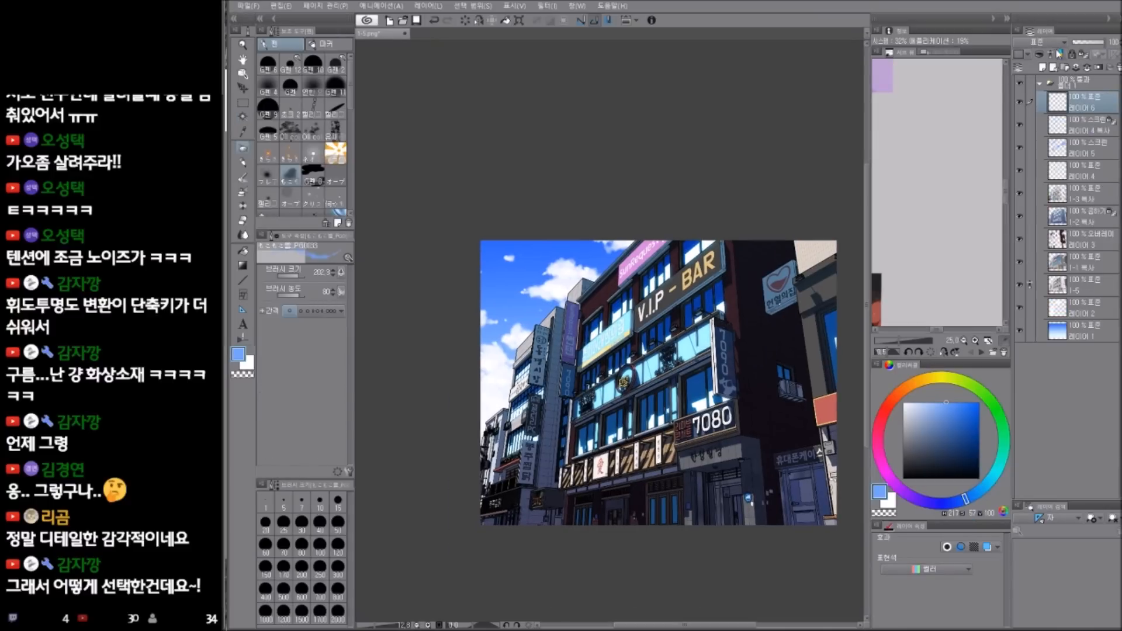
- Set layer 레이어 6 to the Screen blend mode and choose a saturated sky blue as the painting colour
{"action": "left_click", "coordinate": [1046, 42]}
{"action": "left_click", "coordinate": [1036, 124]}
{"action": "left_click", "coordinate": [980, 402]}
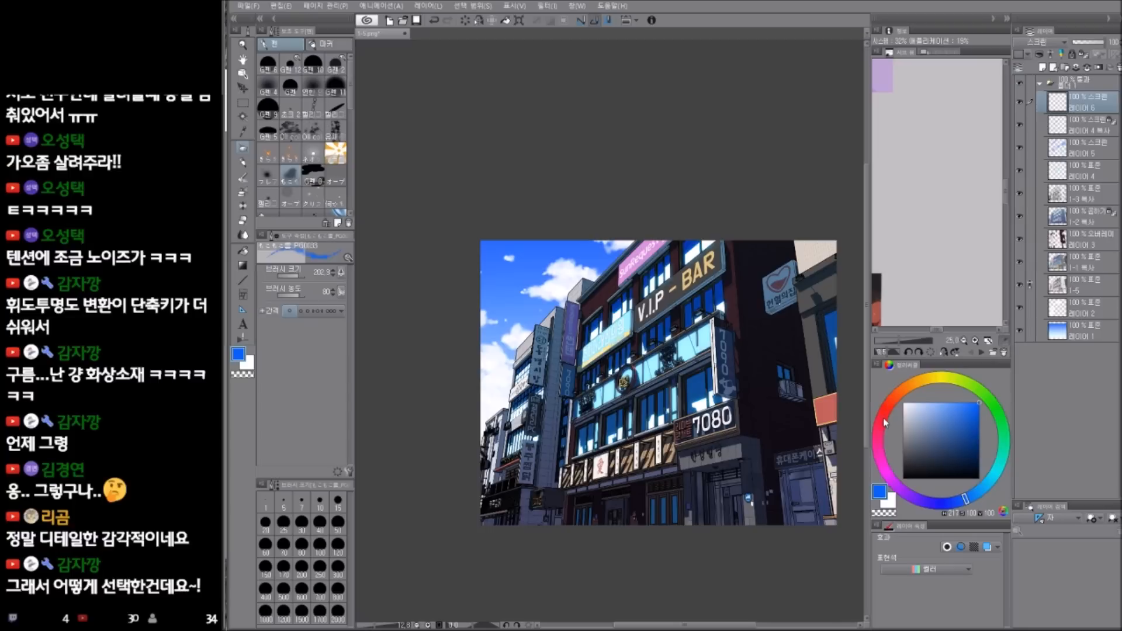
{"action": "left_click_drag", "start_coordinate": [964, 498], "coordinate": [985, 485]}
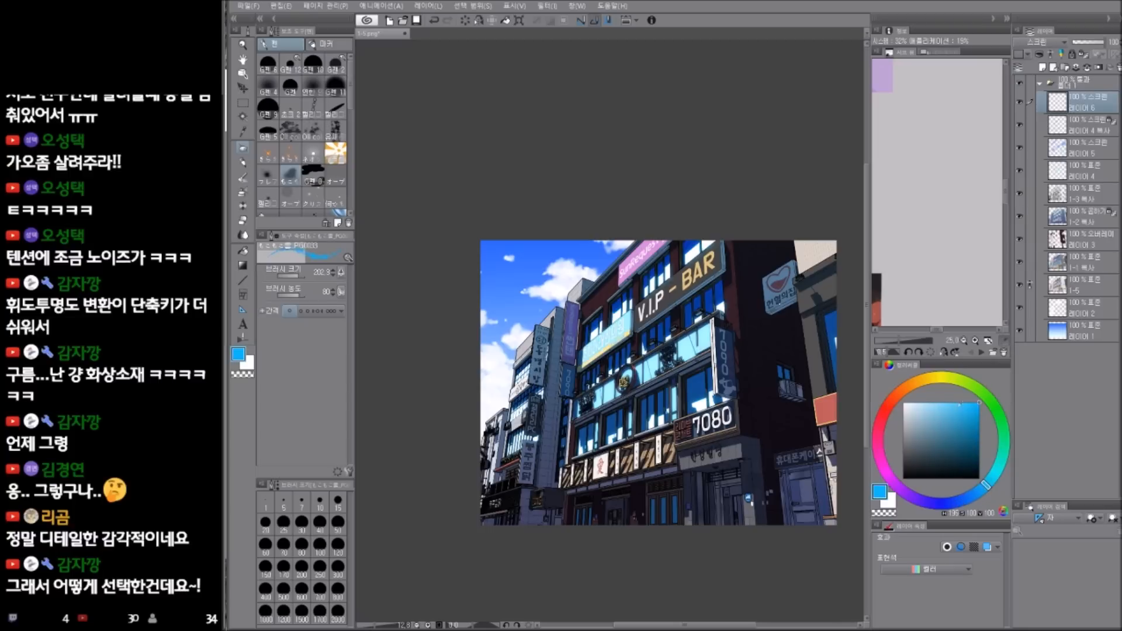
- Paint a large soft sky-blue glow over the buildings using the soft G펜 4 brush at size 2000
{"action": "left_click", "coordinate": [267, 84]}
{"action": "key", "text": "bracketright"}
{"action": "key", "text": "bracketright"}
{"action": "left_click_drag", "start_coordinate": [611, 286], "coordinate": [569, 329]}
{"action": "key", "text": "ctrl+z"}
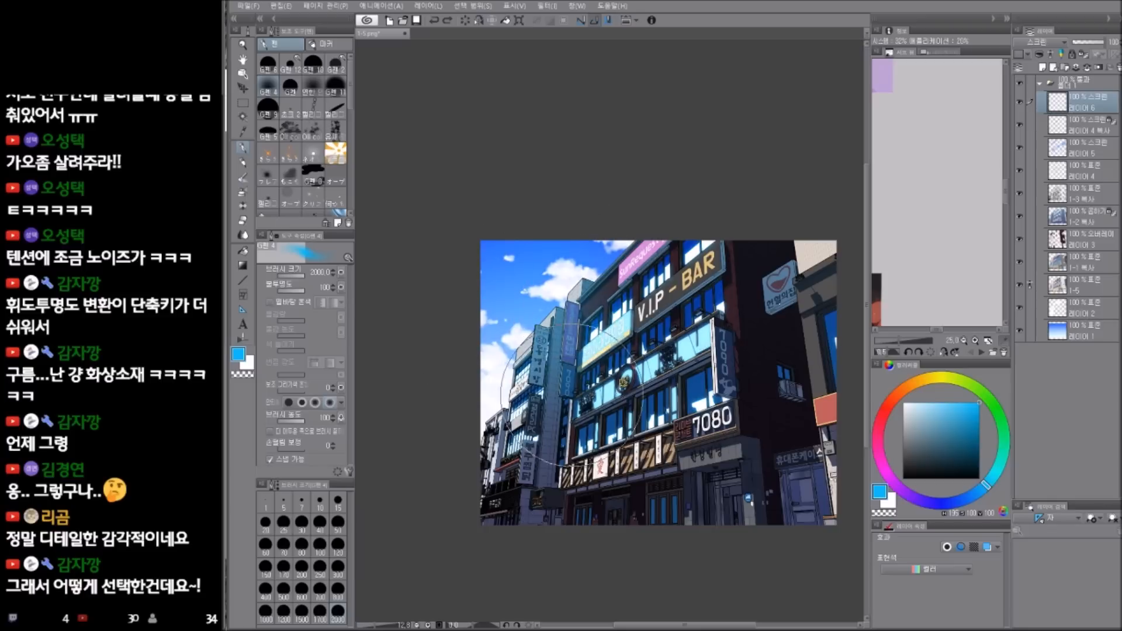
{"action": "left_click_drag", "start_coordinate": [538, 288], "coordinate": [678, 353]}
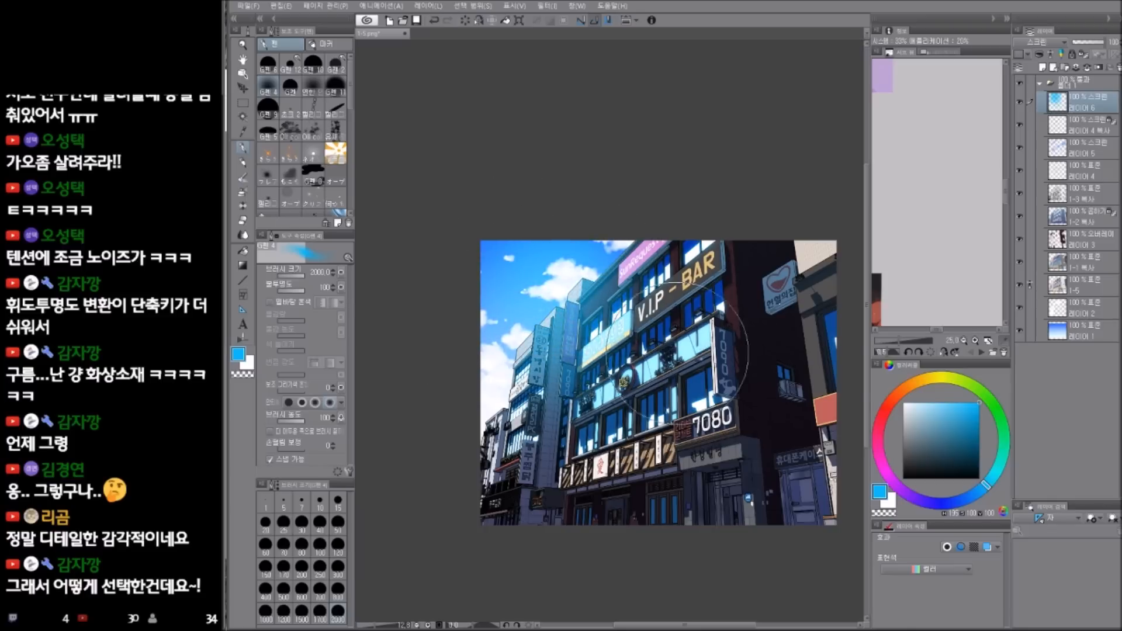
- Add a light cyan glow over the far buildings with a slightly smaller soft brush
{"action": "left_click", "coordinate": [943, 402]}
{"action": "left_click", "coordinate": [999, 466]}
{"action": "key", "text": "bracketleft"}
{"action": "left_click_drag", "start_coordinate": [555, 312], "coordinate": [548, 318]}
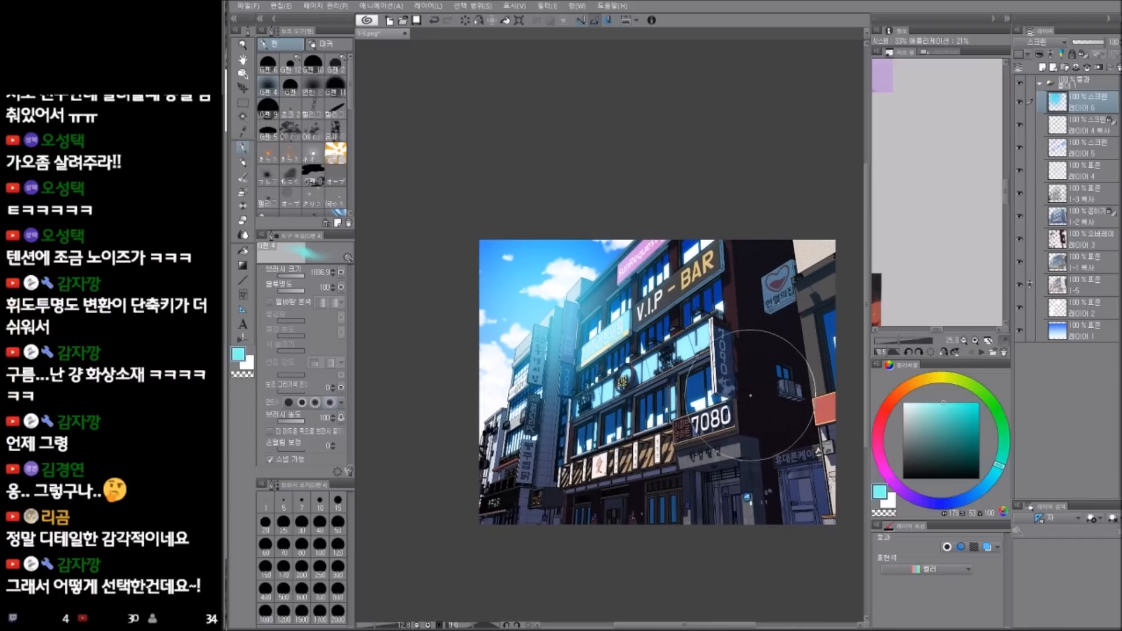
- Delete the glow layer, the two other Screen layers, 레이어 4 and the Overlay layer 레이어 3
{"action": "left_click_drag", "start_coordinate": [750, 394], "coordinate": [742, 392]}
{"action": "key", "text": "Delete"}
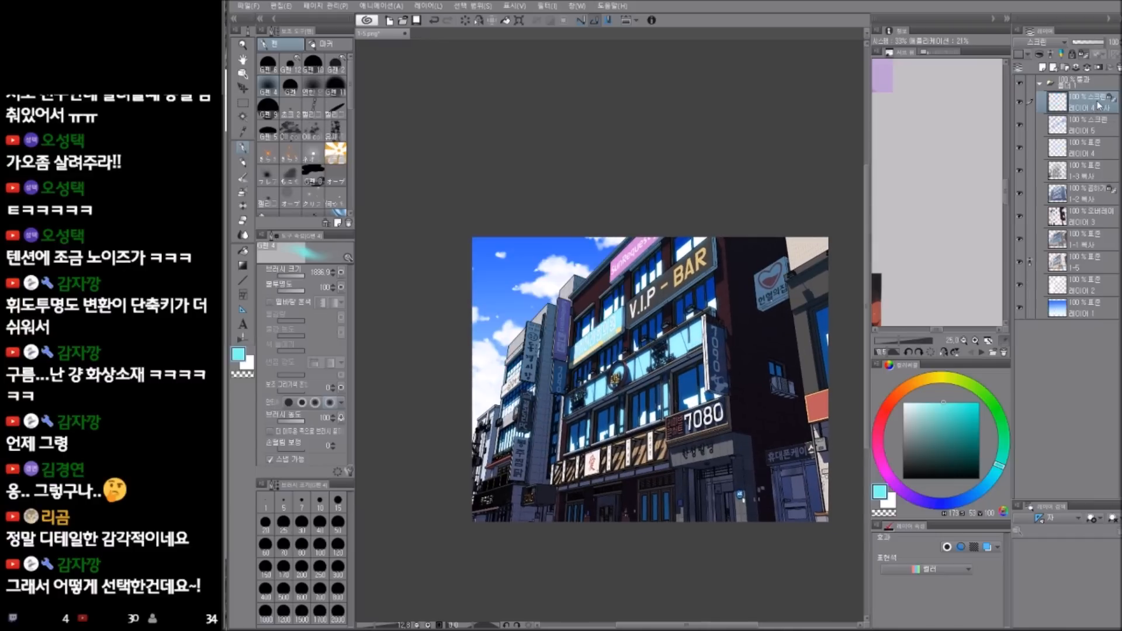
{"action": "key", "text": "Delete"}
{"action": "key", "text": "Delete"}
{"action": "key", "text": "Delete"}
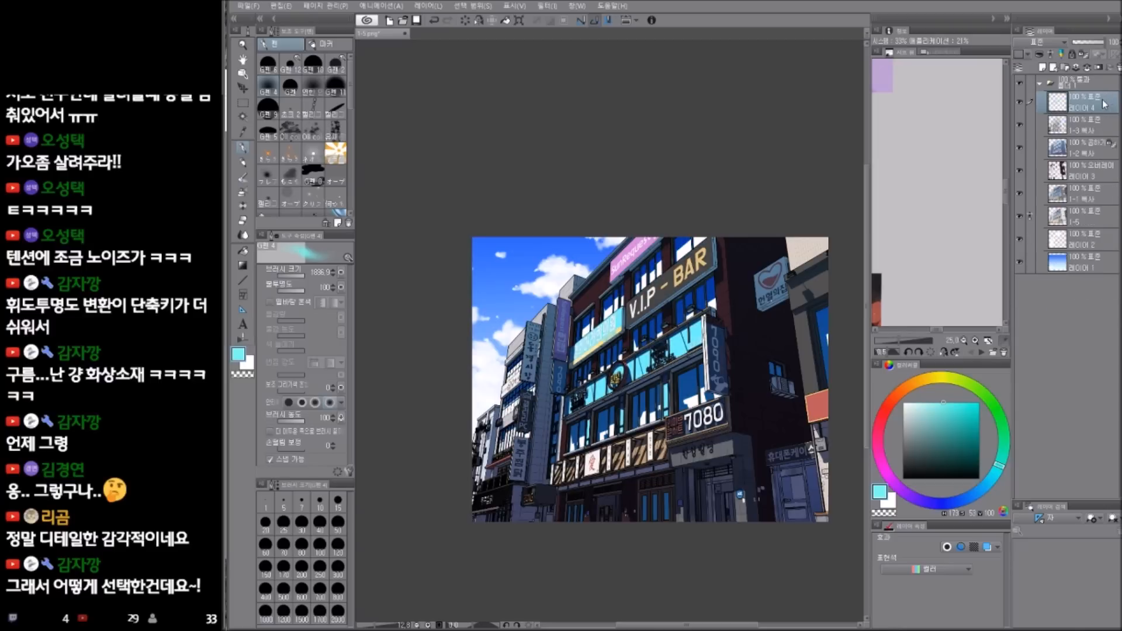
{"action": "key", "text": "bracketleft"}
{"action": "left_click", "coordinate": [1098, 125]}
{"action": "key", "text": "bracketleft"}
{"action": "left_click", "coordinate": [1097, 143]}
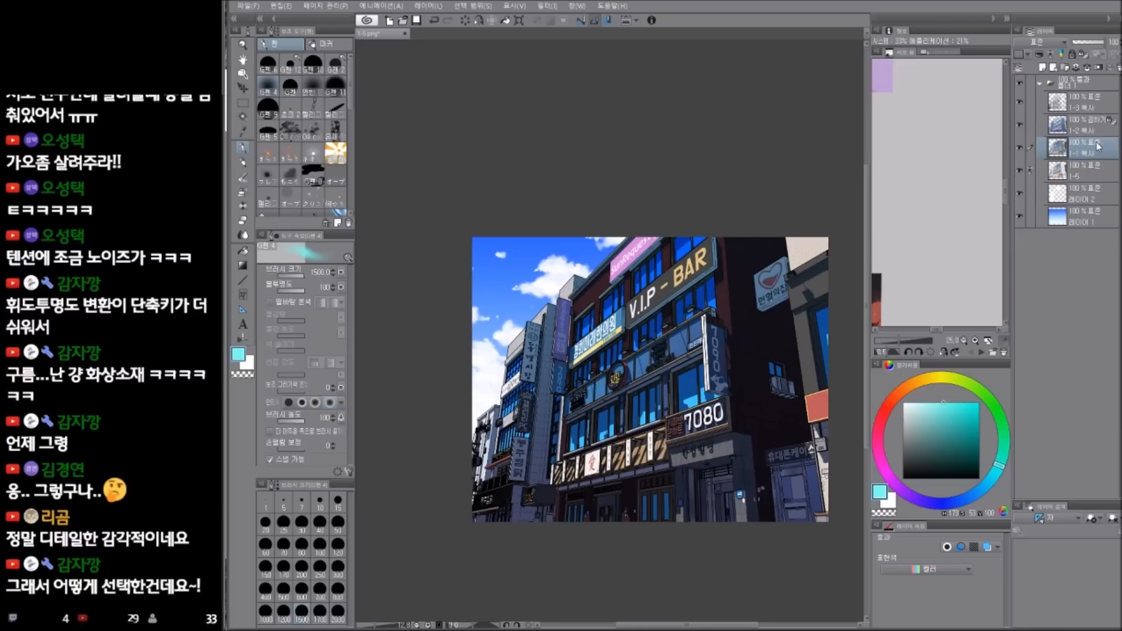
{"action": "key", "text": "Delete"}
- Recolour the Multiply shadow layer 1-2 복사 to a muted blue-violet
{"action": "left_click", "coordinate": [1097, 130]}
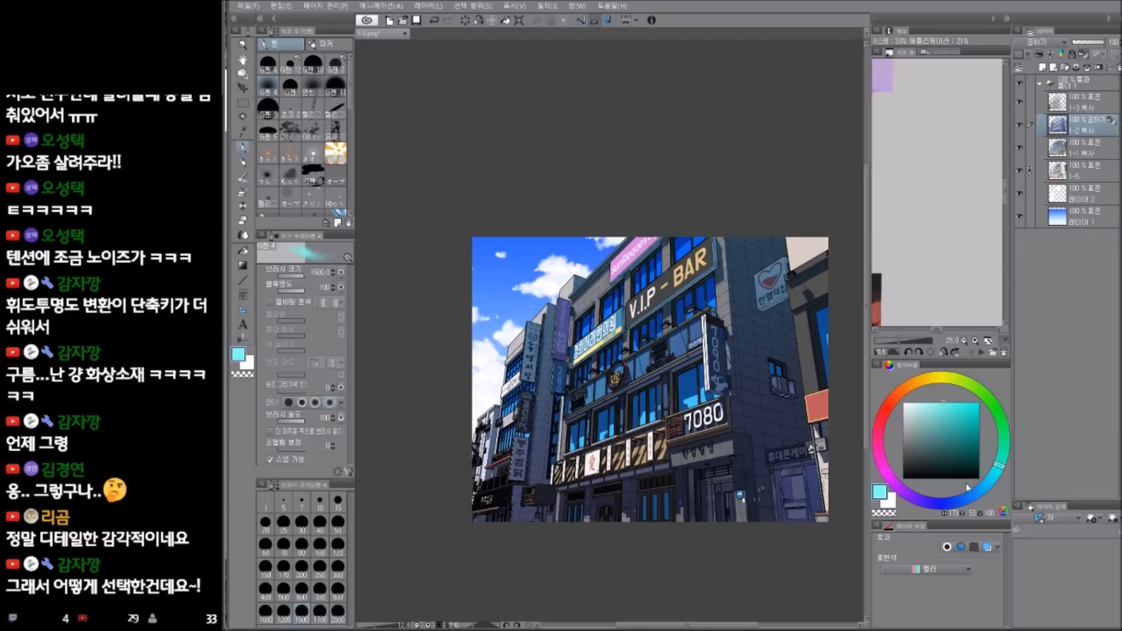
{"action": "left_click_drag", "start_coordinate": [968, 488], "coordinate": [939, 502]}
{"action": "left_click", "coordinate": [928, 438]}
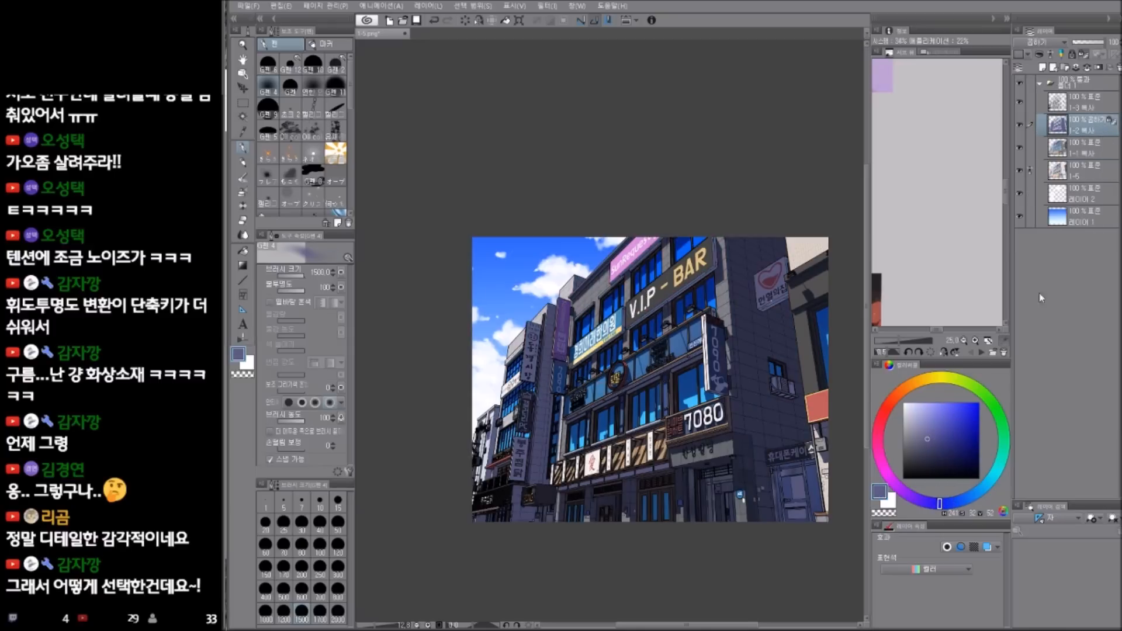
- Delete the cloud layer 레이어 2 and the blue sky gradient layer 레이어 1
{"action": "left_click", "coordinate": [1090, 192]}
{"action": "key", "text": "Delete"}
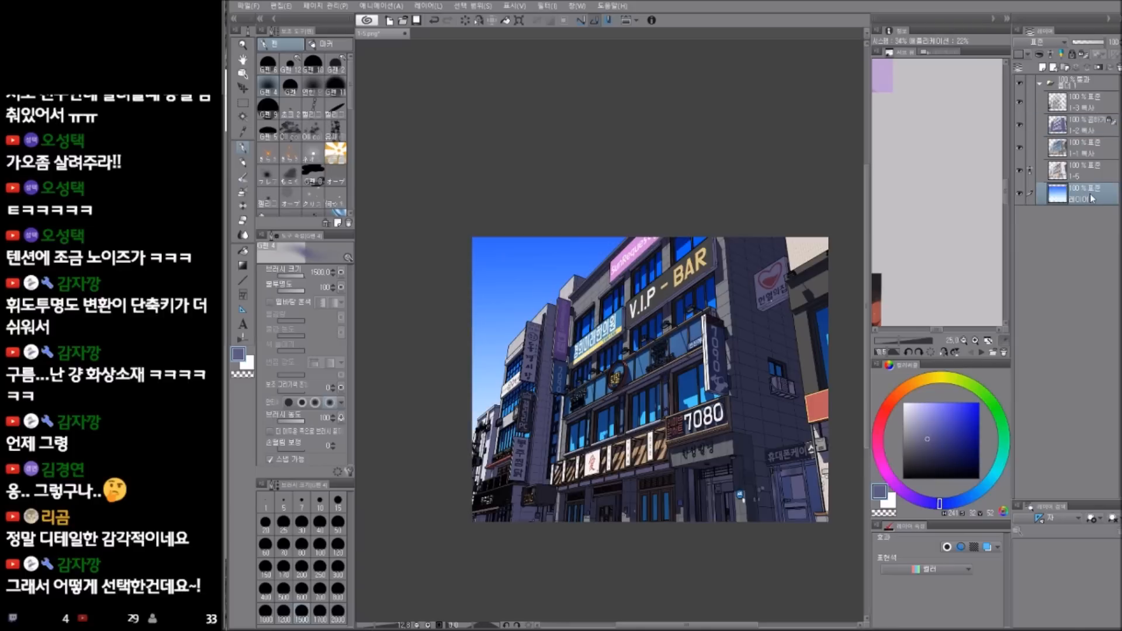
{"action": "key", "text": "Delete"}
{"action": "left_click_drag", "start_coordinate": [748, 479], "coordinate": [736, 465]}
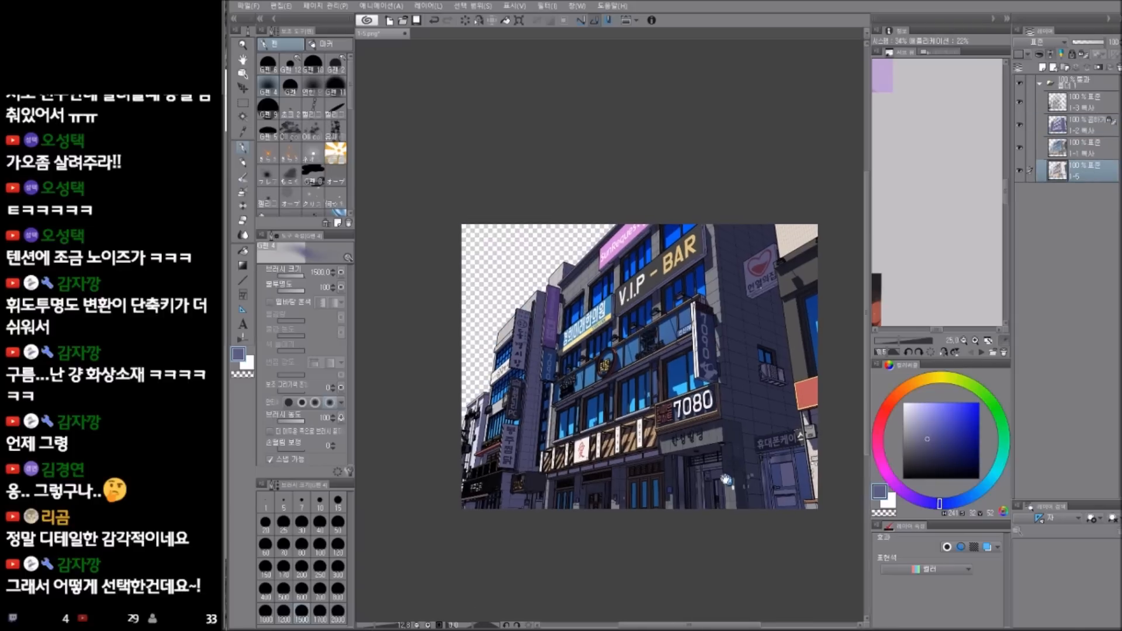
- Isolate the 1-1 복사 layer to check the buildings' base colours, and show all layers again
{"action": "left_click", "coordinate": [1021, 147]}
{"action": "left_click", "coordinate": [1022, 146]}
{"action": "left_click", "coordinate": [1022, 147]}
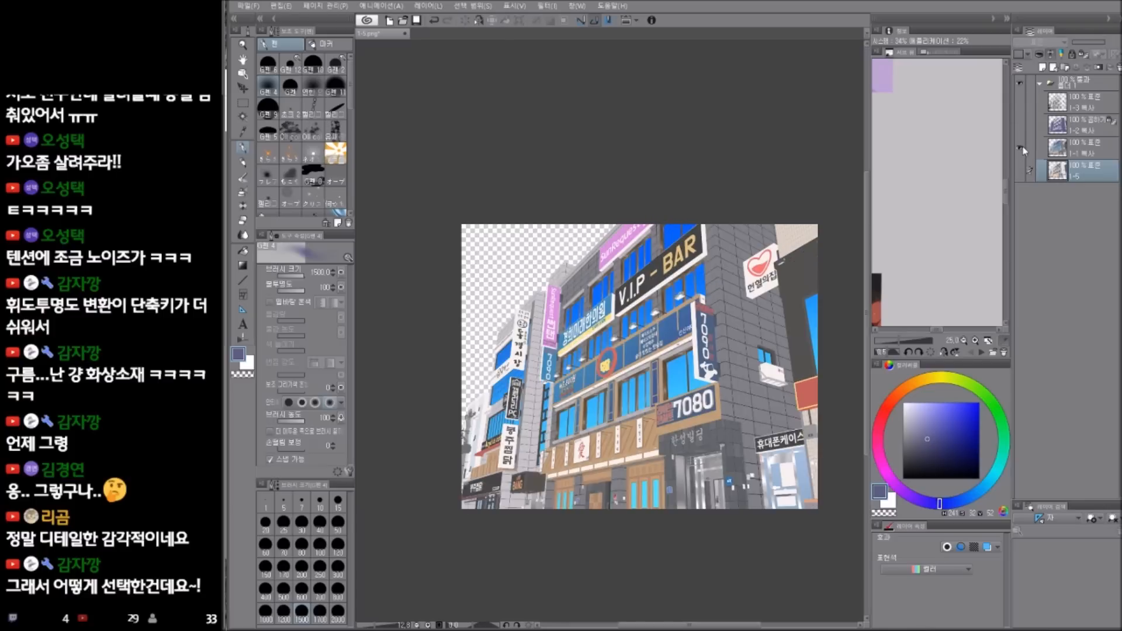
{"action": "left_click", "coordinate": [1022, 148], "text": "alt"}
{"action": "left_click_drag", "start_coordinate": [754, 408], "coordinate": [767, 402]}
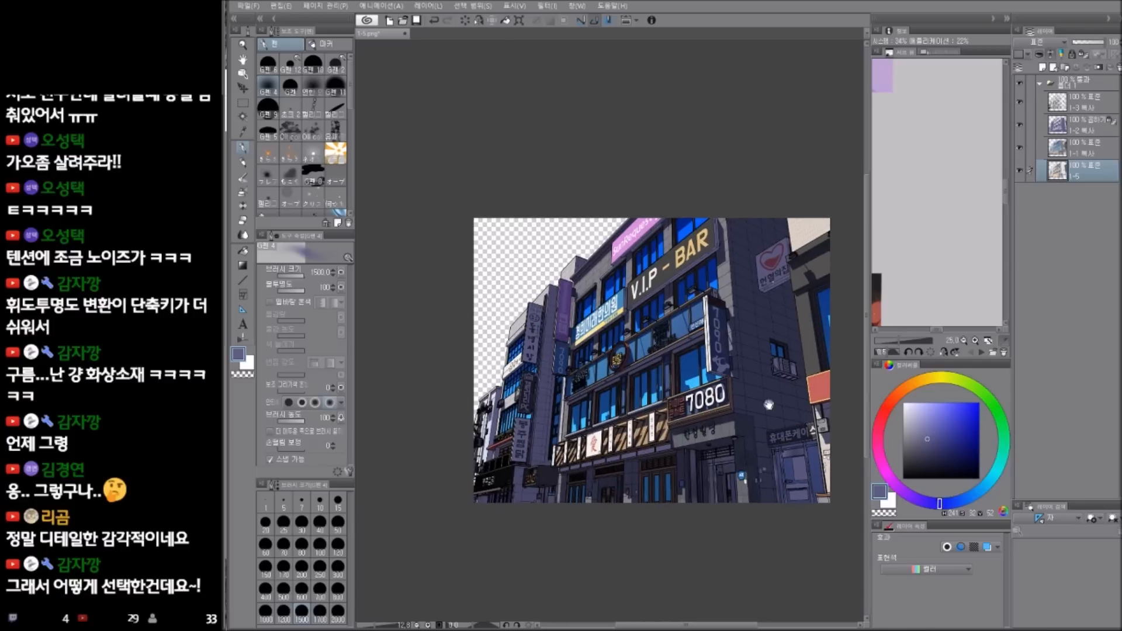
{"action": "left_click_drag", "start_coordinate": [788, 363], "coordinate": [788, 369]}
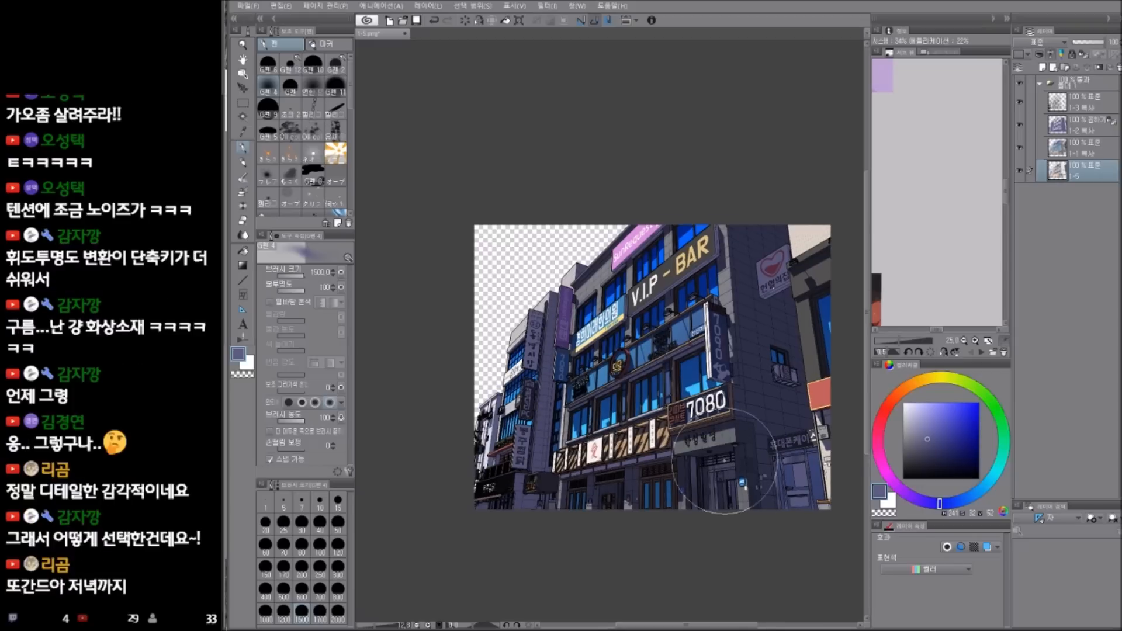
{"action": "left_click_drag", "start_coordinate": [713, 434], "coordinate": [712, 433]}
- Add a new layer beneath the building layers and fill it with a muted purple
{"action": "key", "text": "ctrl+shift+n"}
{"action": "key", "text": "Return"}
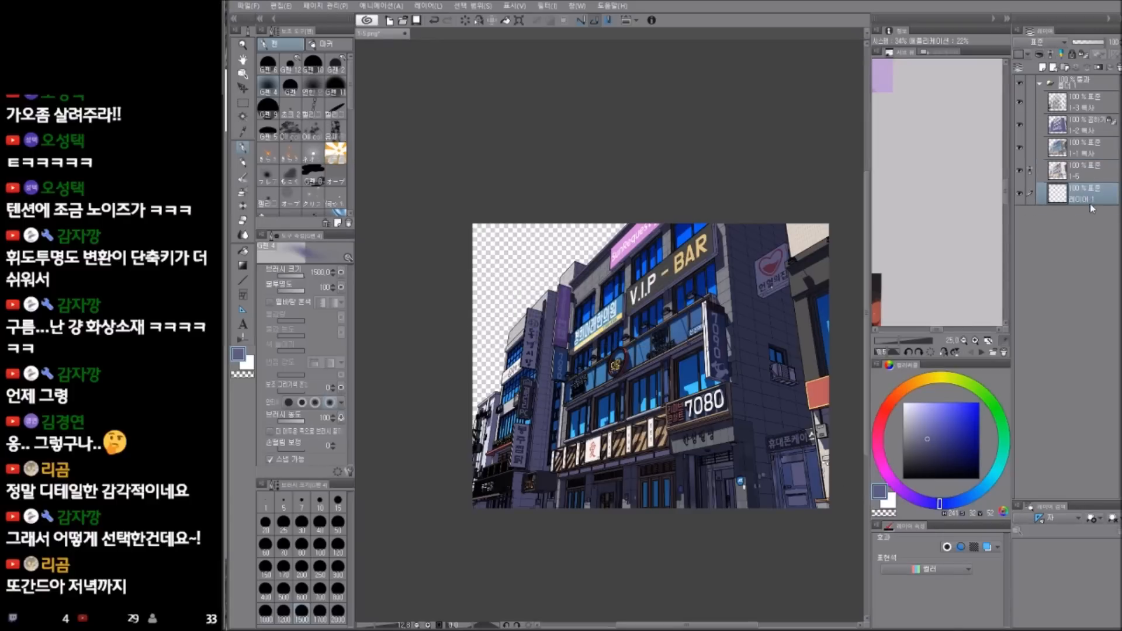
{"action": "left_click", "coordinate": [882, 452]}
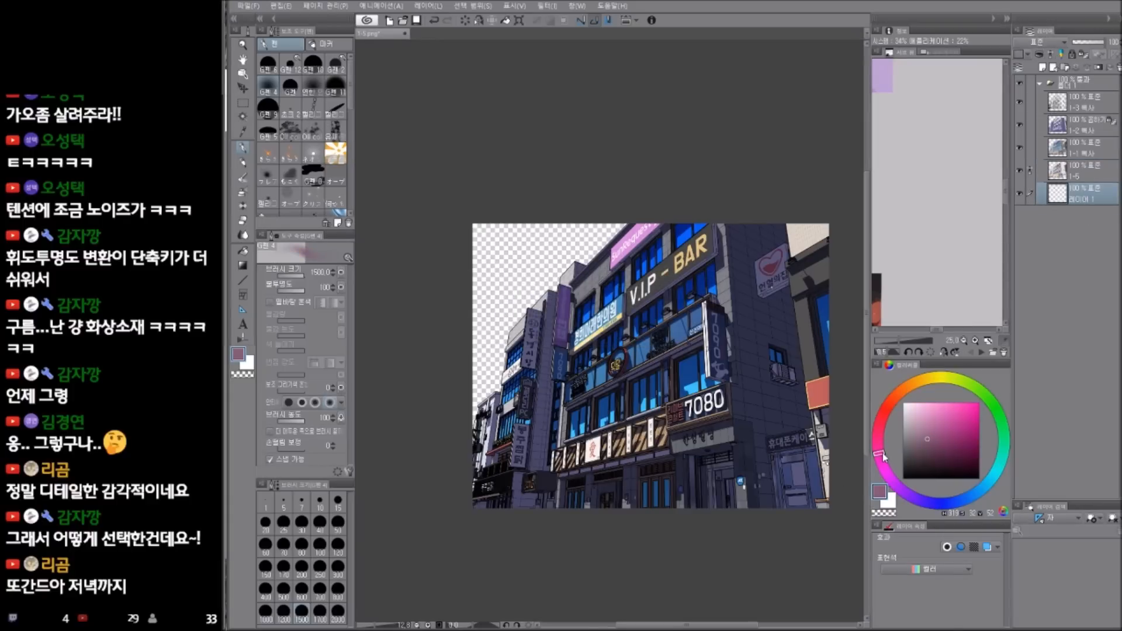
{"action": "left_click_drag", "start_coordinate": [883, 457], "coordinate": [909, 496]}
{"action": "left_click", "coordinate": [927, 438]}
{"action": "key", "text": "alt+Delete"}
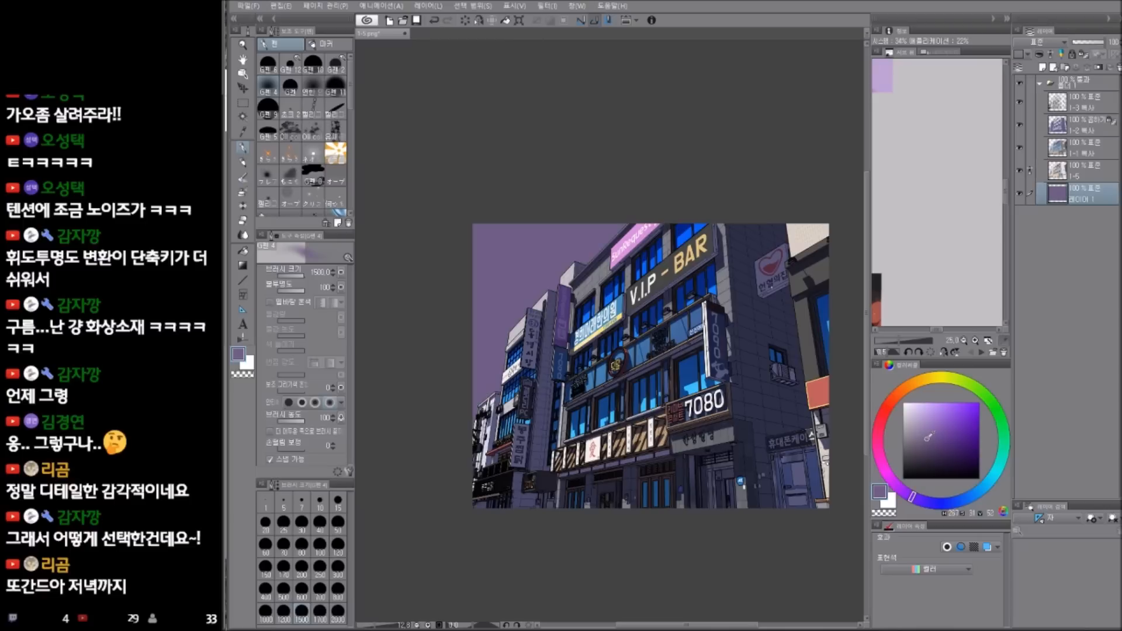
- Refill the sky layer with a brighter, more saturated violet tone
{"action": "mouse_move", "coordinate": [942, 509]}
{"action": "left_mouse_down"}
{"action": "mouse_move", "coordinate": [965, 497]}
{"action": "mouse_move", "coordinate": [894, 485]}
{"action": "left_mouse_up"}
{"action": "left_click", "coordinate": [942, 423]}
{"action": "key", "text": "alt+Delete"}
{"action": "left_click", "coordinate": [948, 430]}
{"action": "key", "text": "alt+Delete"}
- Apply a light orange colour-to-transparent gradient across the sky, fading out toward the horizon
{"action": "left_click_drag", "start_coordinate": [898, 418], "coordinate": [903, 390]}
{"action": "left_click", "coordinate": [946, 411]}
{"action": "key", "text": "g"}
{"action": "left_click_drag", "start_coordinate": [485, 405], "coordinate": [484, 284]}
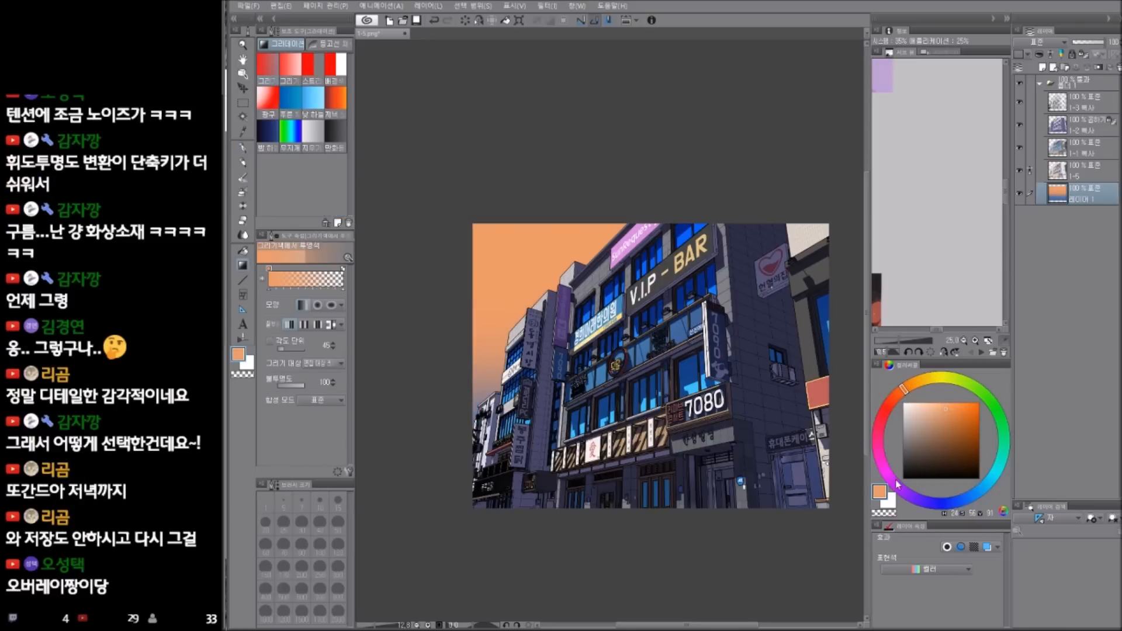
- Overlay a bright pinkish-red gradient on the orange sky, strongest at the top and fading downward
{"action": "left_click", "coordinate": [884, 413]}
{"action": "left_click_drag", "start_coordinate": [968, 412], "coordinate": [972, 385]}
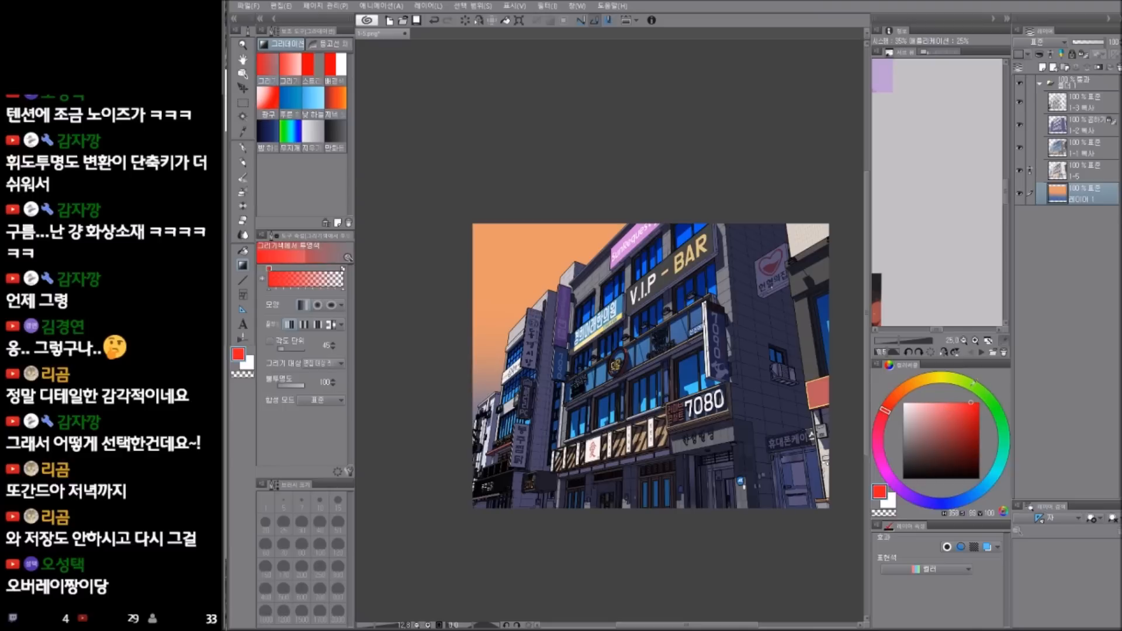
{"action": "left_click", "coordinate": [887, 421]}
{"action": "left_click_drag", "start_coordinate": [480, 400], "coordinate": [491, 255]}
{"action": "key", "text": "ctrl+z"}
{"action": "left_click_drag", "start_coordinate": [482, 439], "coordinate": [492, 207]}
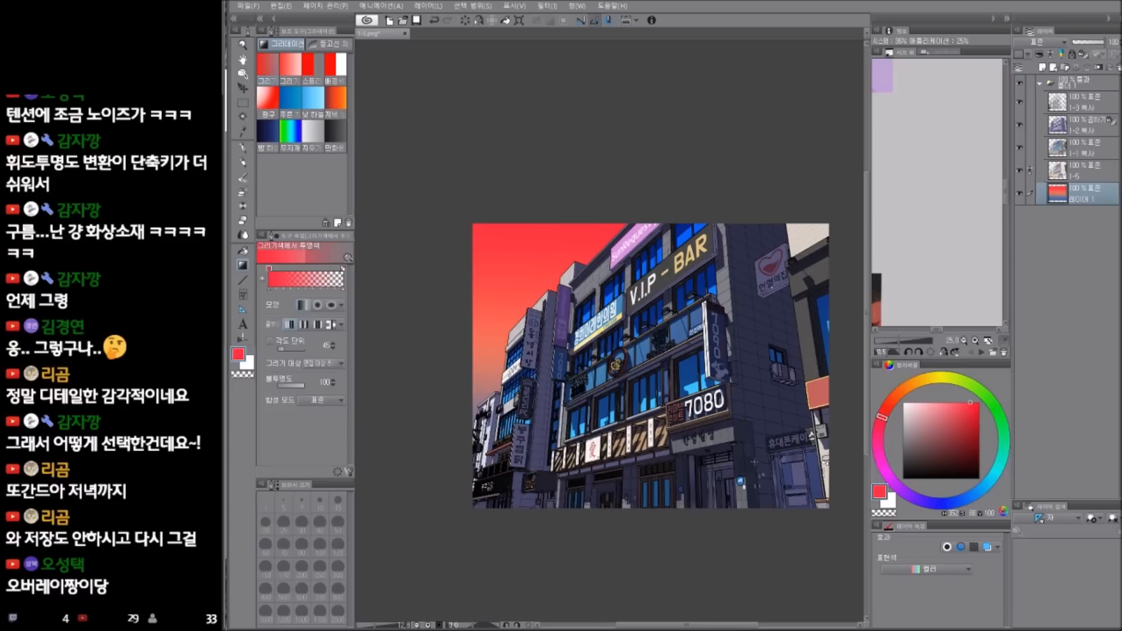
- Blend a vivid magenta-purple gradient into the upper part of the red sky
{"action": "left_click", "coordinate": [893, 481]}
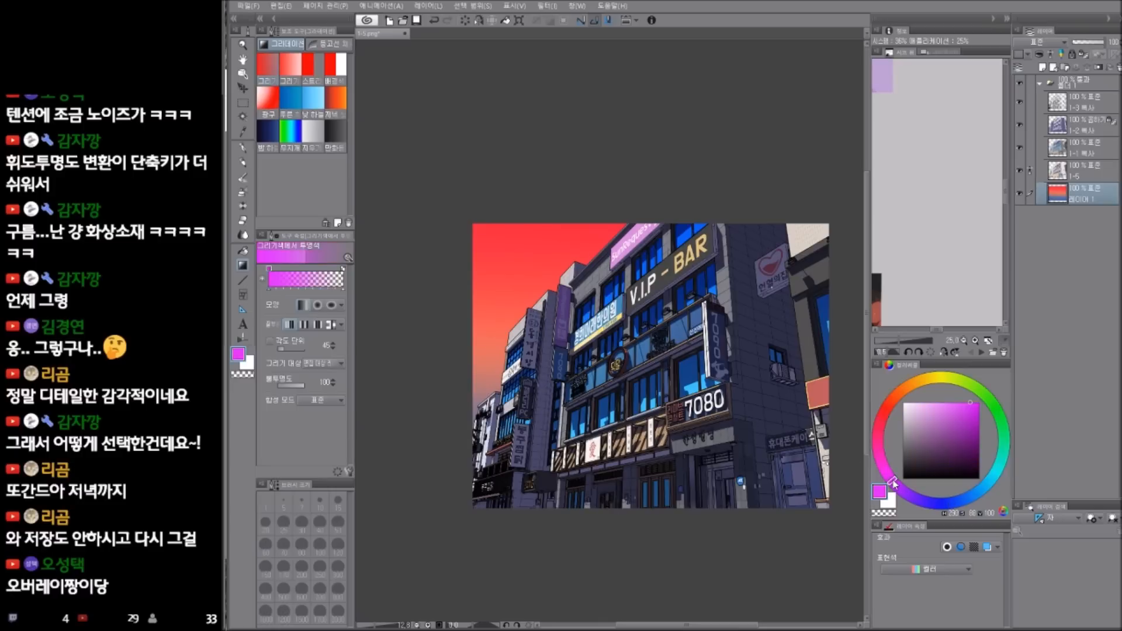
{"action": "left_click_drag", "start_coordinate": [924, 455], "coordinate": [988, 412]}
{"action": "left_click_drag", "start_coordinate": [504, 160], "coordinate": [497, 337]}
{"action": "left_click_drag", "start_coordinate": [525, 147], "coordinate": [503, 344]}
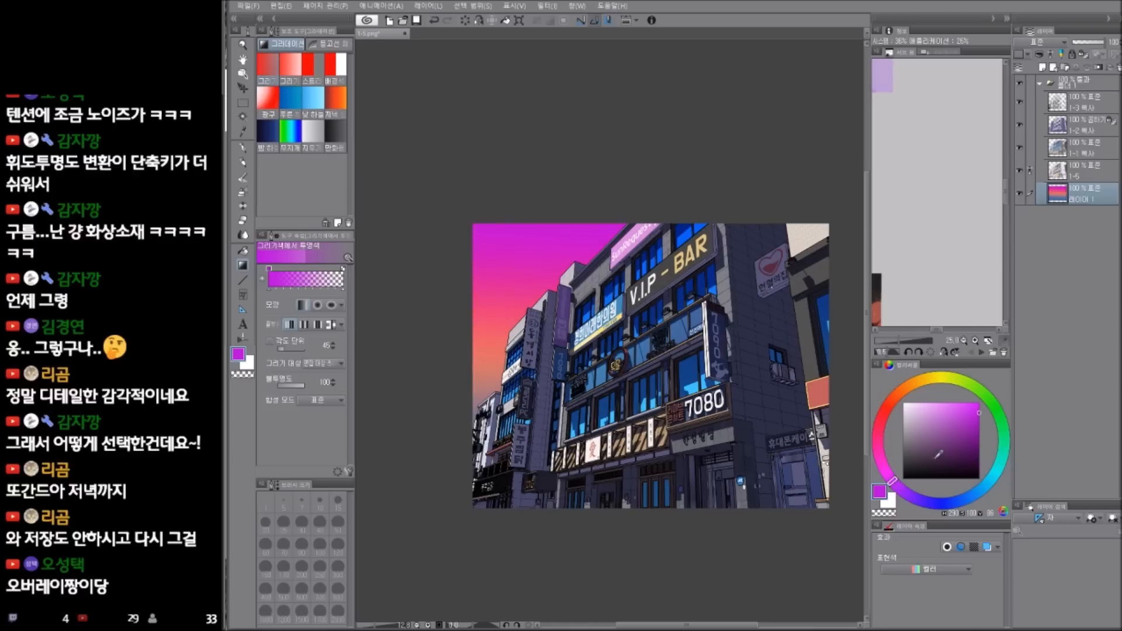
- Darken the upper sky with repeated deep purple gradients fading down toward the horizon
{"action": "left_click", "coordinate": [955, 457]}
{"action": "mouse_move", "coordinate": [531, 107]}
{"action": "left_mouse_down"}
{"action": "mouse_move", "coordinate": [483, 358]}
{"action": "mouse_move", "coordinate": [506, 248]}
{"action": "left_mouse_up"}
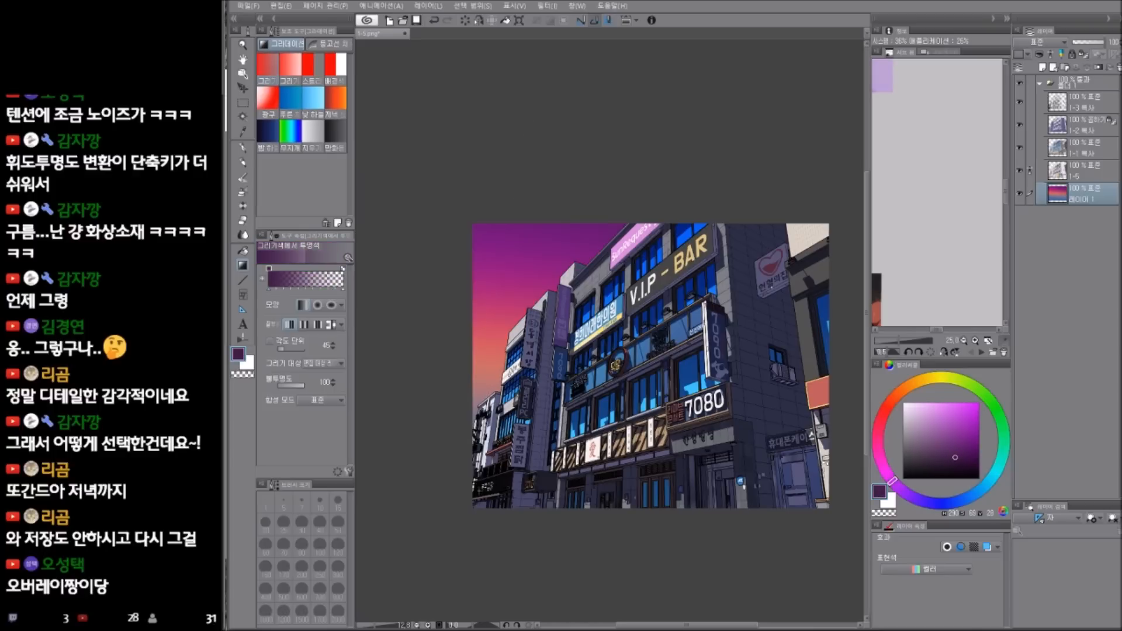
{"action": "left_click_drag", "start_coordinate": [543, 111], "coordinate": [501, 327]}
{"action": "left_click_drag", "start_coordinate": [640, 530], "coordinate": [653, 537]}
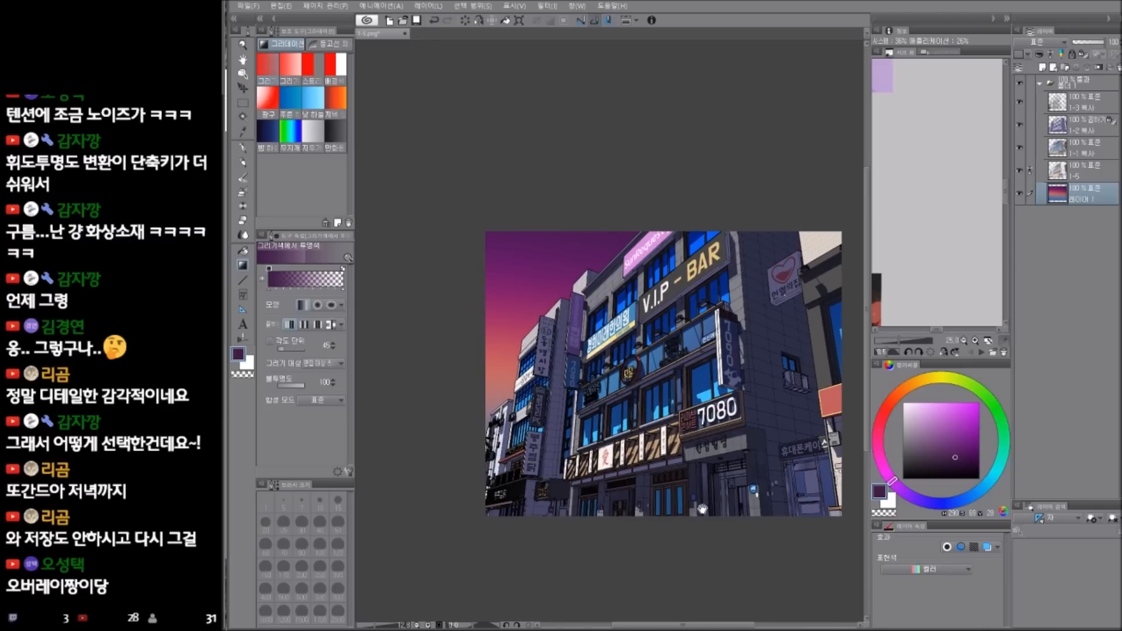
- Add a new layer above the sky gradient and pick a very dark red derived from the sky's colour
{"action": "key", "text": "ctrl+shift+n"}
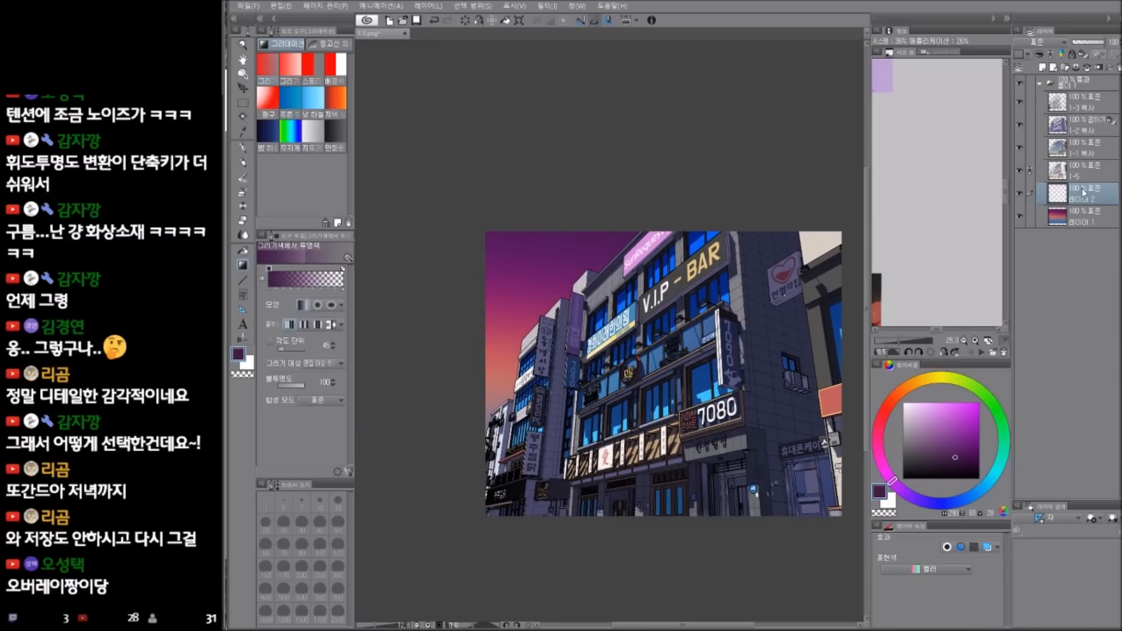
{"action": "key", "text": "p"}
{"action": "left_click", "coordinate": [514, 336], "text": "alt"}
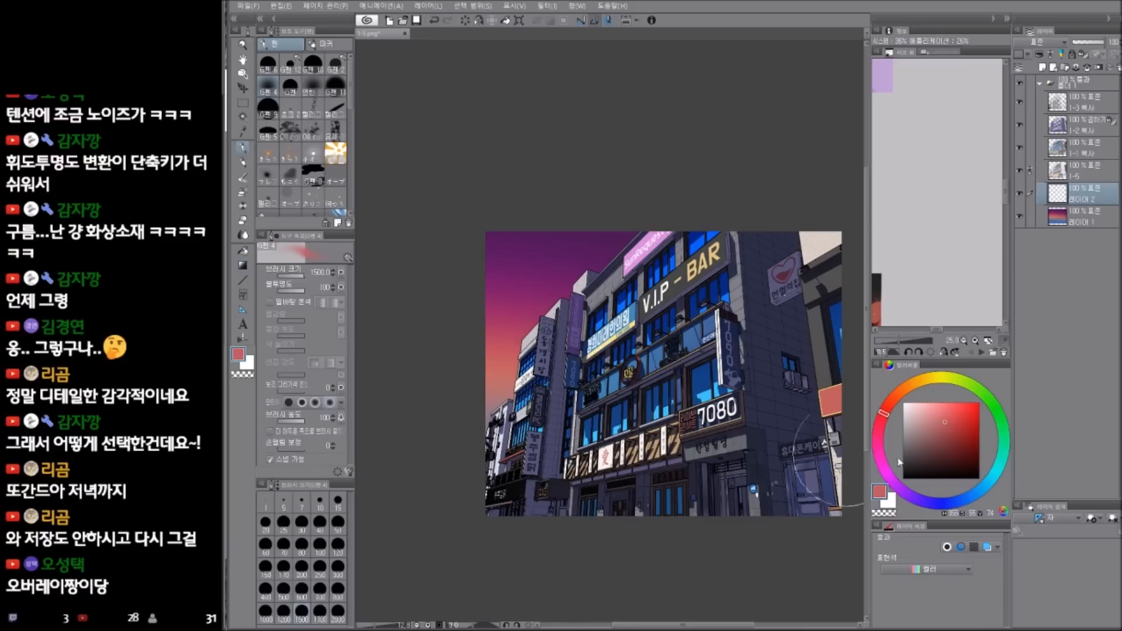
{"action": "left_click_drag", "start_coordinate": [922, 463], "coordinate": [945, 463]}
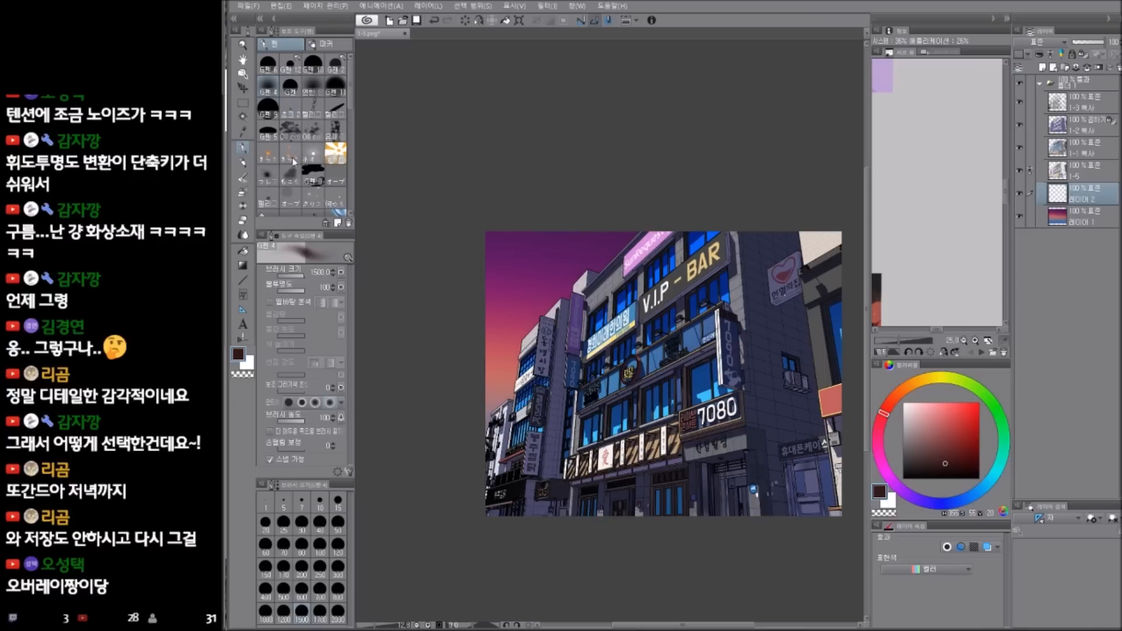
- Paint scattered dark clouds across the sunset sky with the cloud brush and deepen the colour to near black
{"action": "left_click", "coordinate": [292, 176]}
{"action": "mouse_move", "coordinate": [501, 388]}
{"action": "left_mouse_down"}
{"action": "mouse_move", "coordinate": [512, 388]}
{"action": "mouse_move", "coordinate": [494, 396]}
{"action": "mouse_move", "coordinate": [504, 399]}
{"action": "mouse_move", "coordinate": [491, 428]}
{"action": "left_mouse_up"}
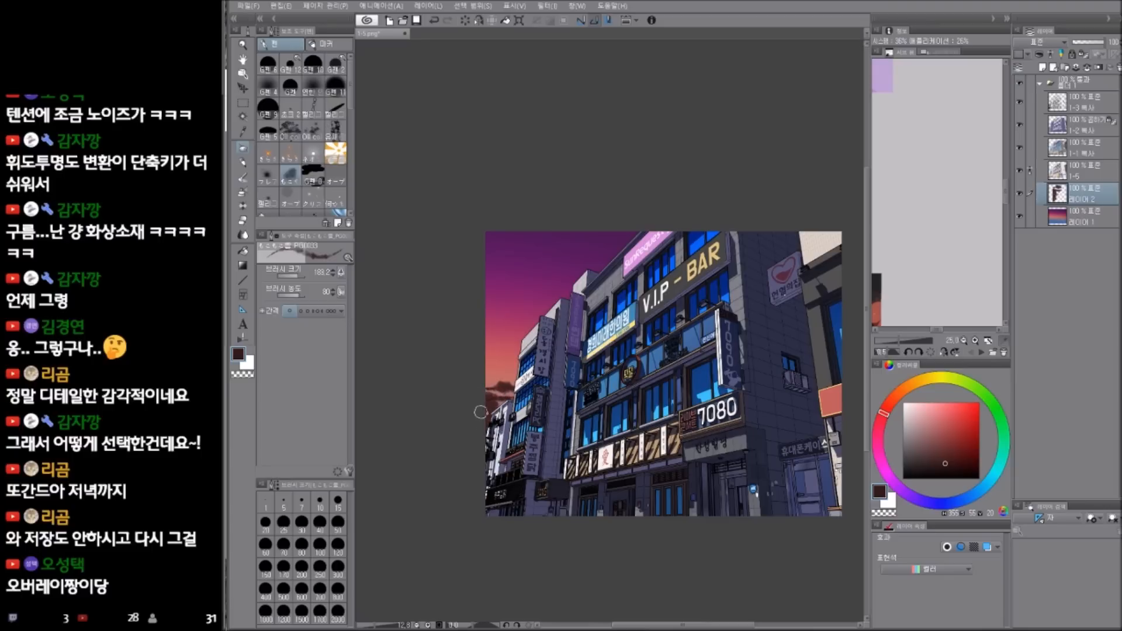
{"action": "mouse_move", "coordinate": [488, 370]}
{"action": "left_mouse_down"}
{"action": "mouse_move", "coordinate": [511, 366]}
{"action": "mouse_move", "coordinate": [492, 340]}
{"action": "mouse_move", "coordinate": [520, 337]}
{"action": "mouse_move", "coordinate": [482, 332]}
{"action": "mouse_move", "coordinate": [537, 314]}
{"action": "left_mouse_up"}
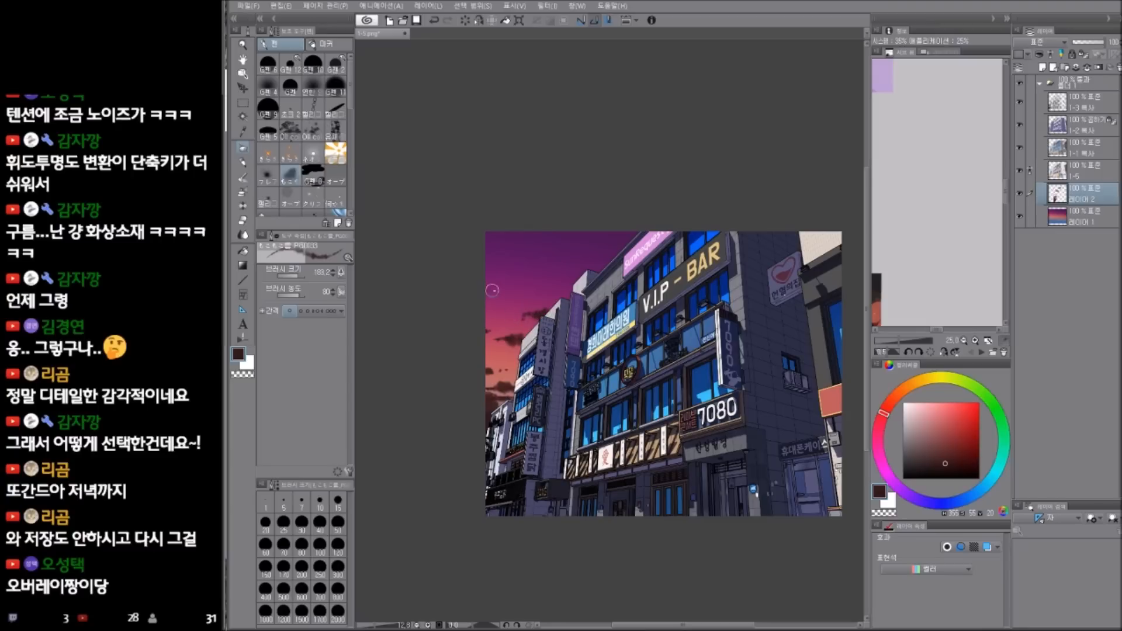
{"action": "left_click_drag", "start_coordinate": [512, 300], "coordinate": [588, 293]}
{"action": "mouse_move", "coordinate": [495, 363]}
{"action": "left_mouse_down"}
{"action": "mouse_move", "coordinate": [516, 361]}
{"action": "mouse_move", "coordinate": [518, 379]}
{"action": "left_mouse_up"}
{"action": "key", "text": "ctrl+z"}
{"action": "left_click", "coordinate": [947, 471]}
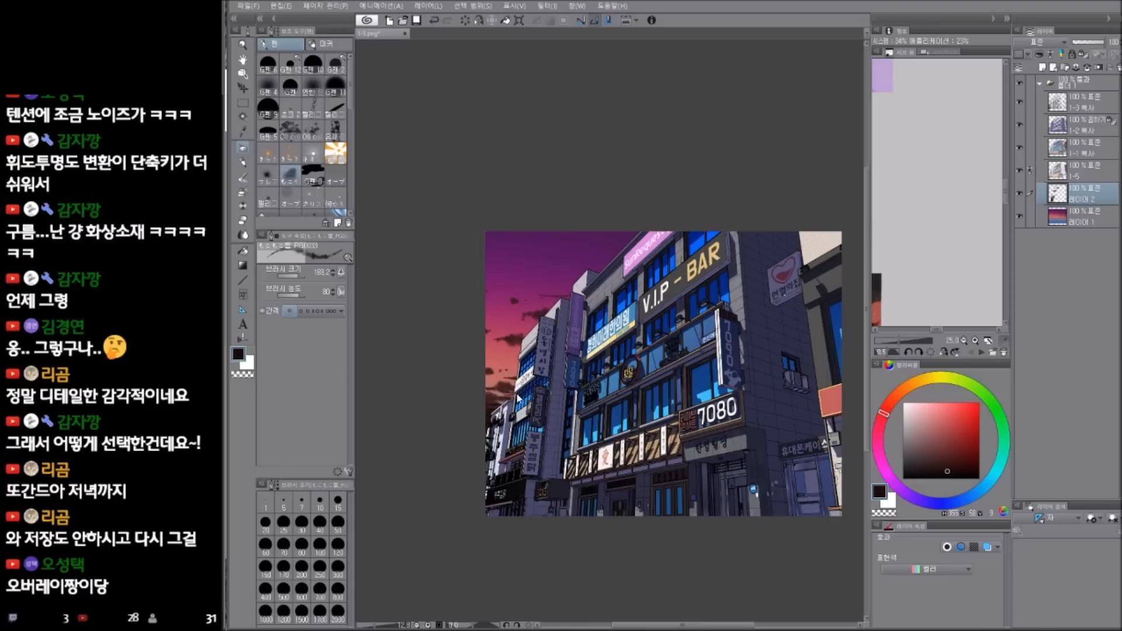
- Add a new layer at the top of the effects folder and set its blending mode to Multiply
{"action": "mouse_move", "coordinate": [767, 447]}
{"action": "left_mouse_down"}
{"action": "mouse_move", "coordinate": [733, 466]}
{"action": "mouse_move", "coordinate": [751, 439]}
{"action": "left_mouse_up"}
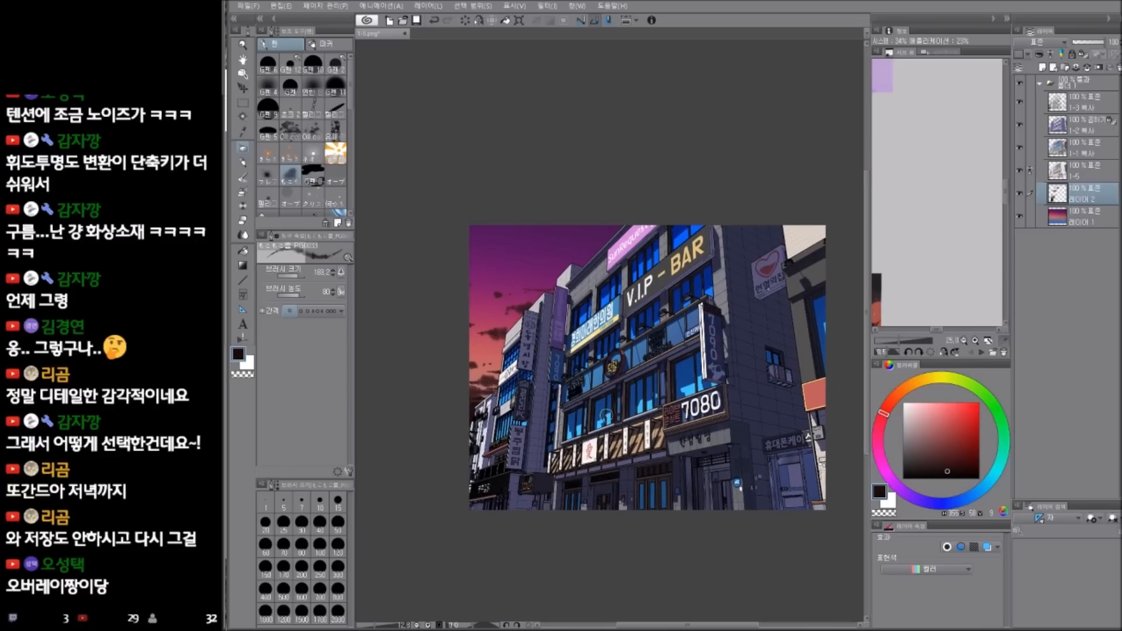
{"action": "left_click_drag", "start_coordinate": [767, 398], "coordinate": [761, 397]}
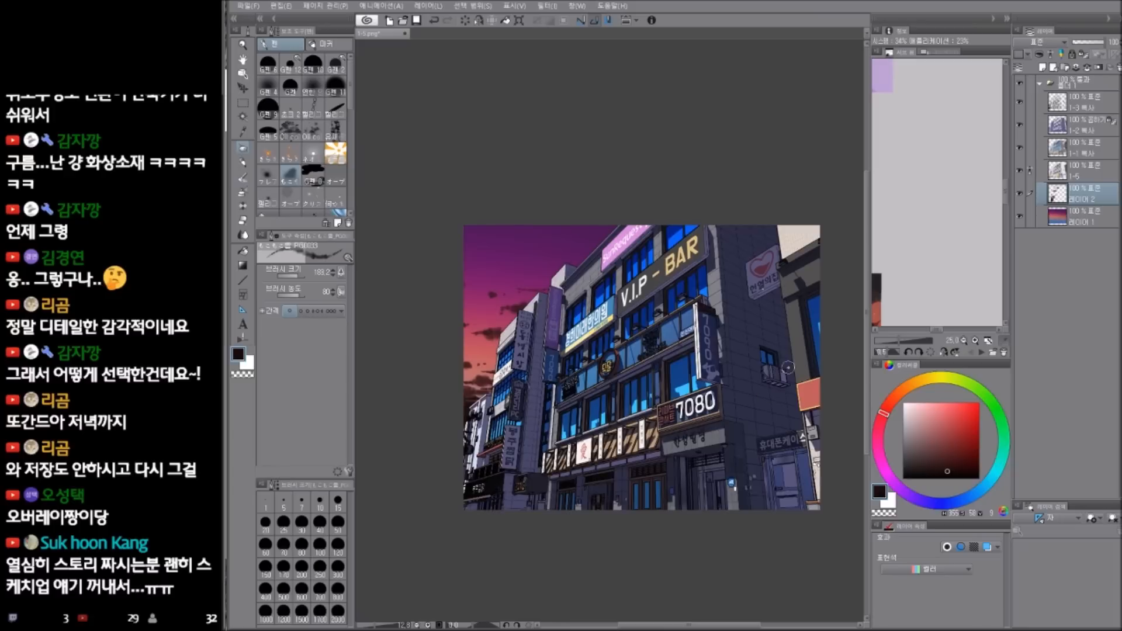
{"action": "left_click", "coordinate": [1082, 125]}
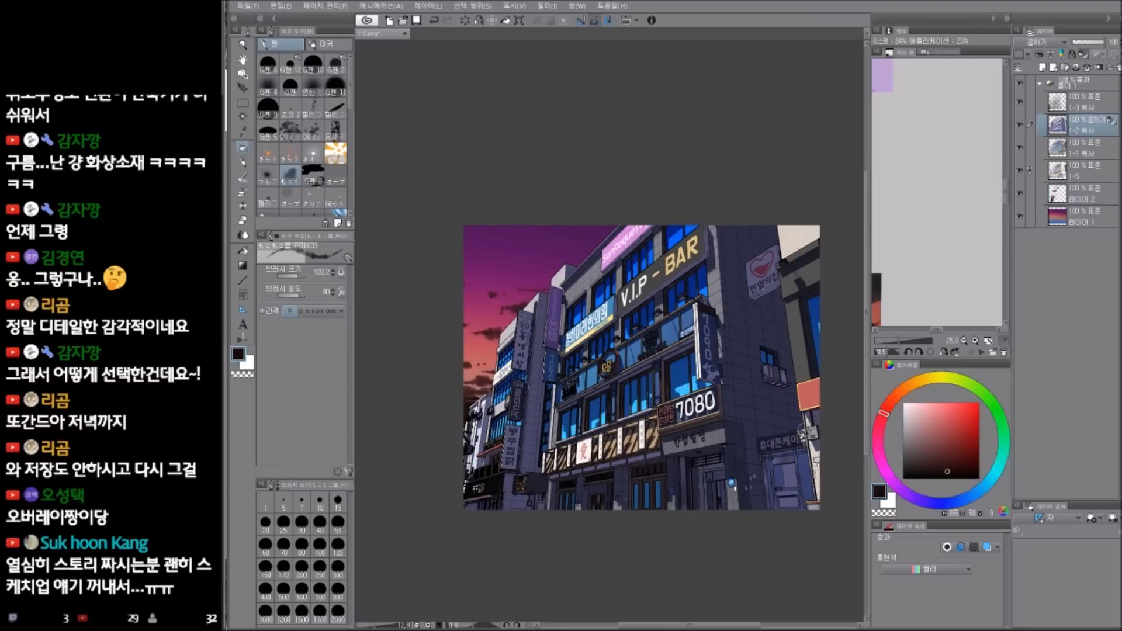
{"action": "left_click_drag", "start_coordinate": [742, 472], "coordinate": [734, 473]}
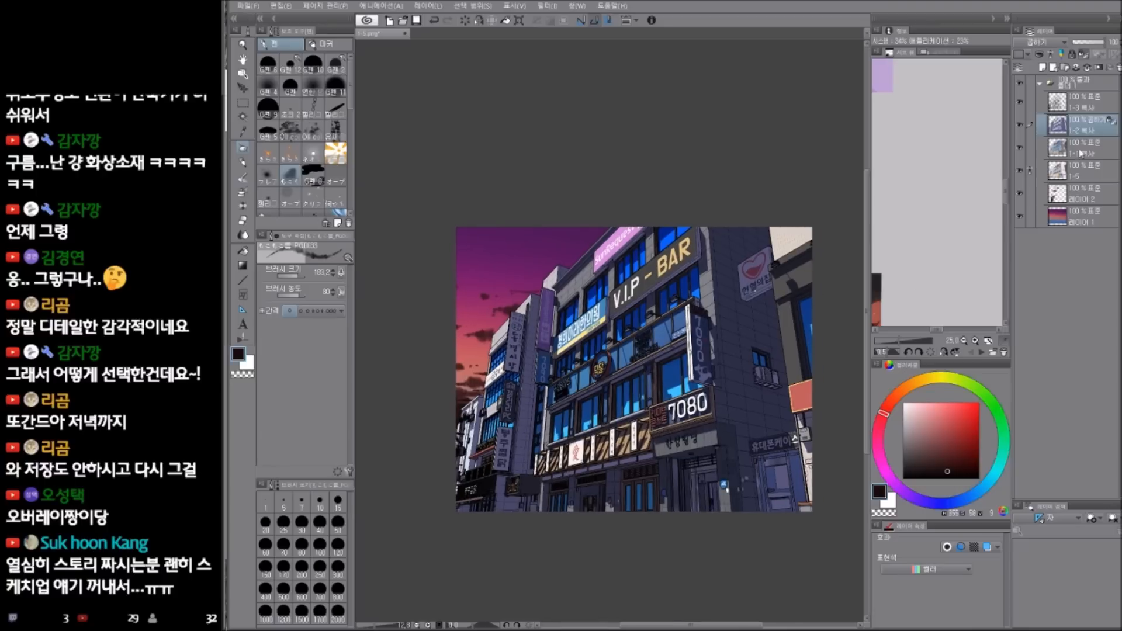
{"action": "key", "text": "ctrl+shift+n"}
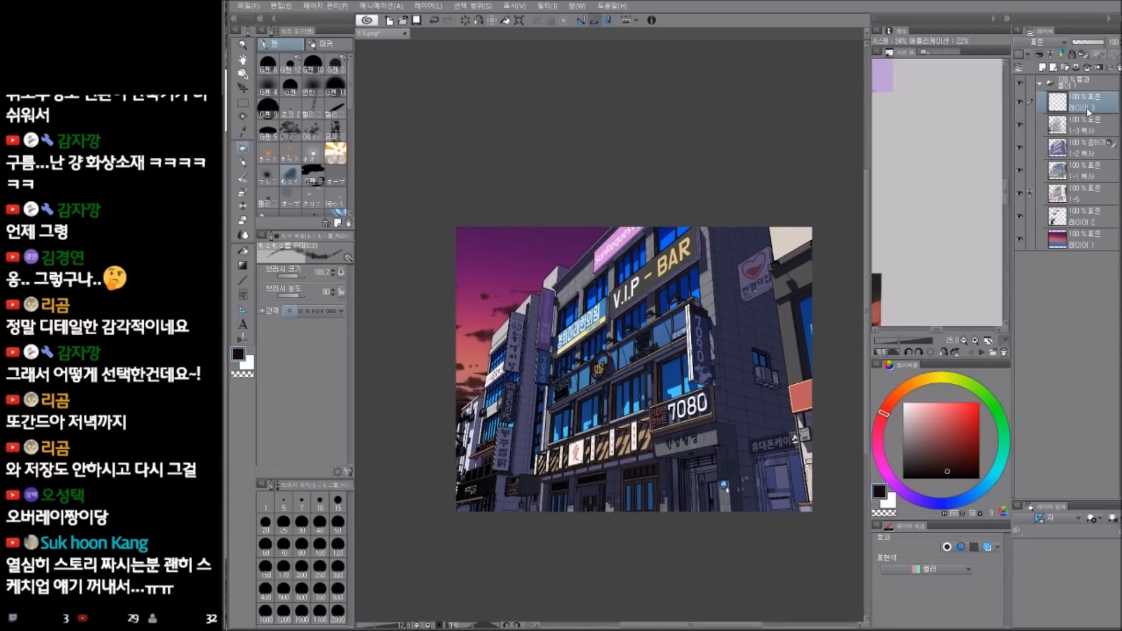
{"action": "left_click", "coordinate": [1052, 44]}
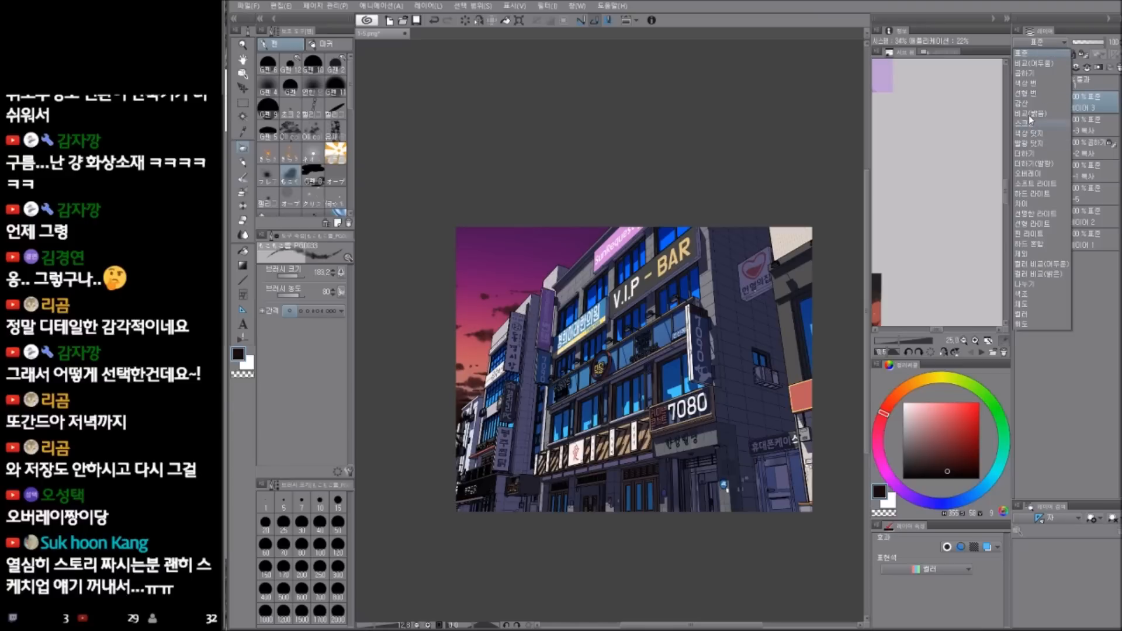
{"action": "left_click", "coordinate": [1031, 74]}
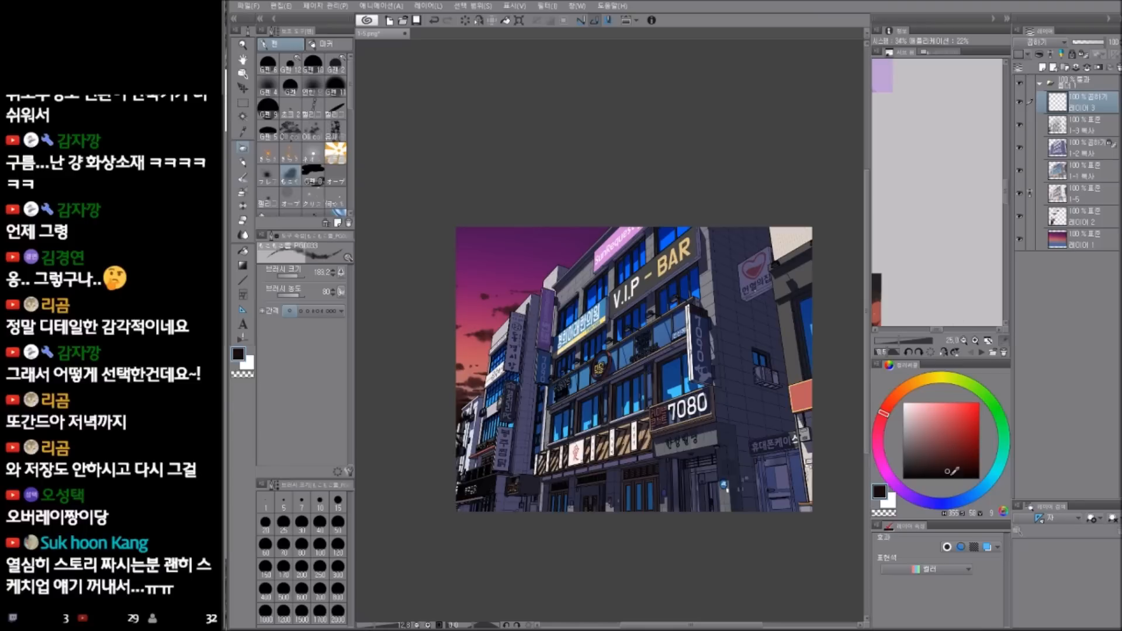
- Fill the Multiply layer with a soft pinkish red and try a light orange gradient fading down from the top
{"action": "mouse_move", "coordinate": [937, 446]}
{"action": "left_mouse_down"}
{"action": "mouse_move", "coordinate": [933, 419]}
{"action": "mouse_move", "coordinate": [900, 395]}
{"action": "mouse_move", "coordinate": [906, 387]}
{"action": "left_mouse_up"}
{"action": "key", "text": "alt+Delete"}
{"action": "left_click", "coordinate": [938, 403]}
{"action": "key", "text": "g"}
{"action": "left_click_drag", "start_coordinate": [531, 235], "coordinate": [643, 605]}
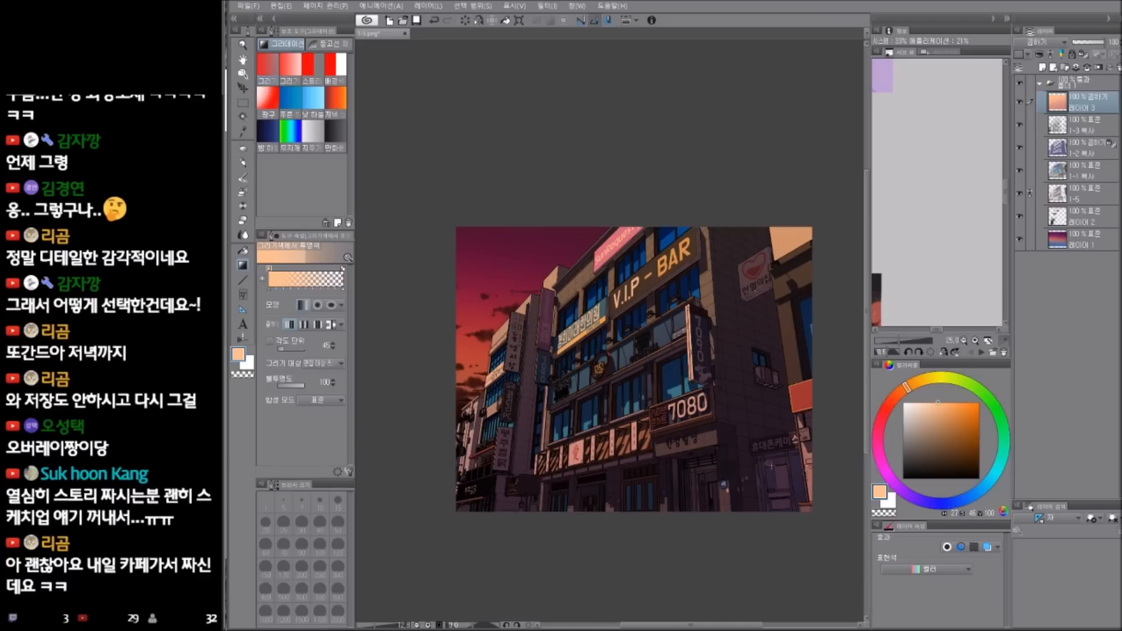
{"action": "key", "text": "ctrl+z"}
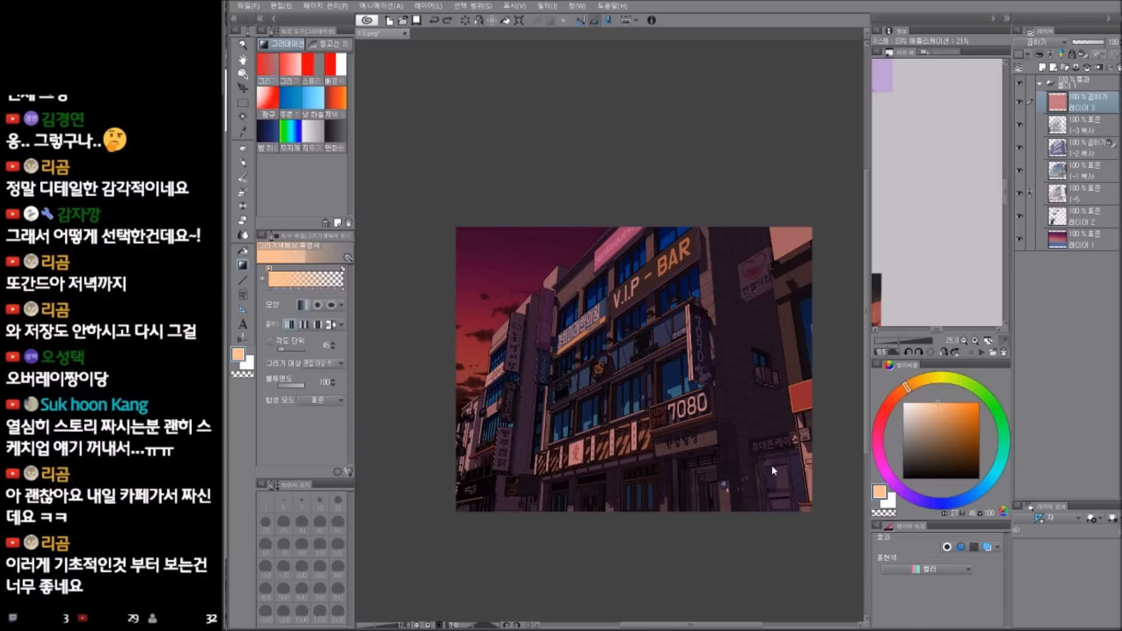
- Fill the Multiply layer repeatedly with red tones, trying different brightnesses until the buildings take on a muted red shade
{"action": "left_click", "coordinate": [883, 414]}
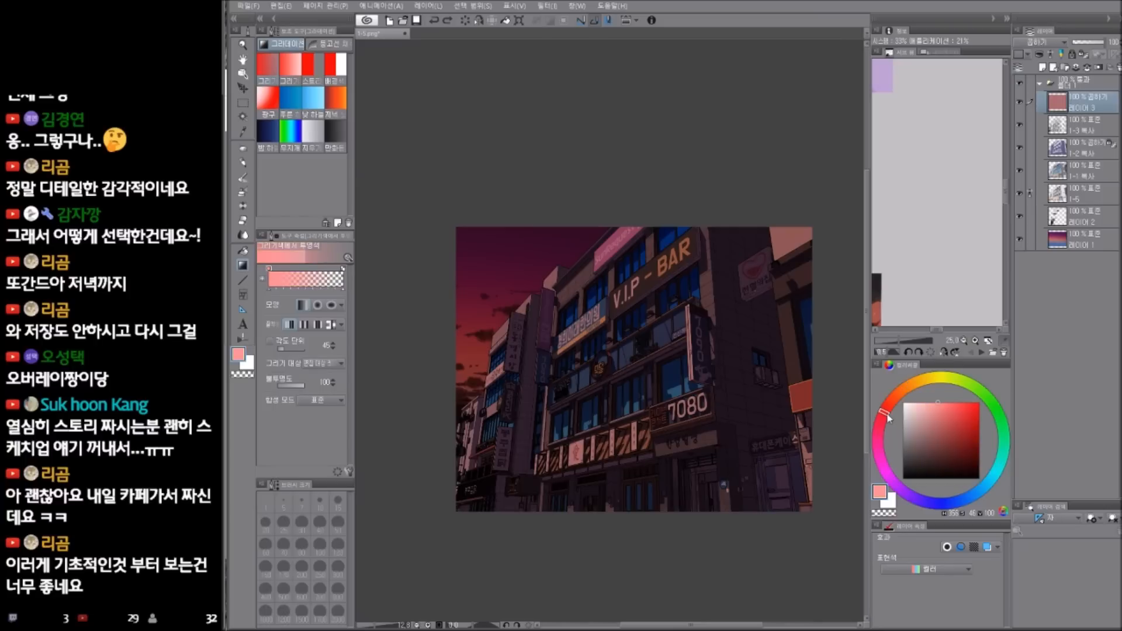
{"action": "left_click", "coordinate": [928, 448]}
{"action": "key", "text": "alt+Delete"}
{"action": "left_click", "coordinate": [941, 437]}
{"action": "key", "text": "alt+Delete"}
{"action": "left_click", "coordinate": [946, 444]}
{"action": "key", "text": "alt+Delete"}
{"action": "left_click", "coordinate": [945, 435]}
{"action": "key", "text": "alt+Delete"}
{"action": "left_click", "coordinate": [940, 432]}
{"action": "key", "text": "alt+Delete"}
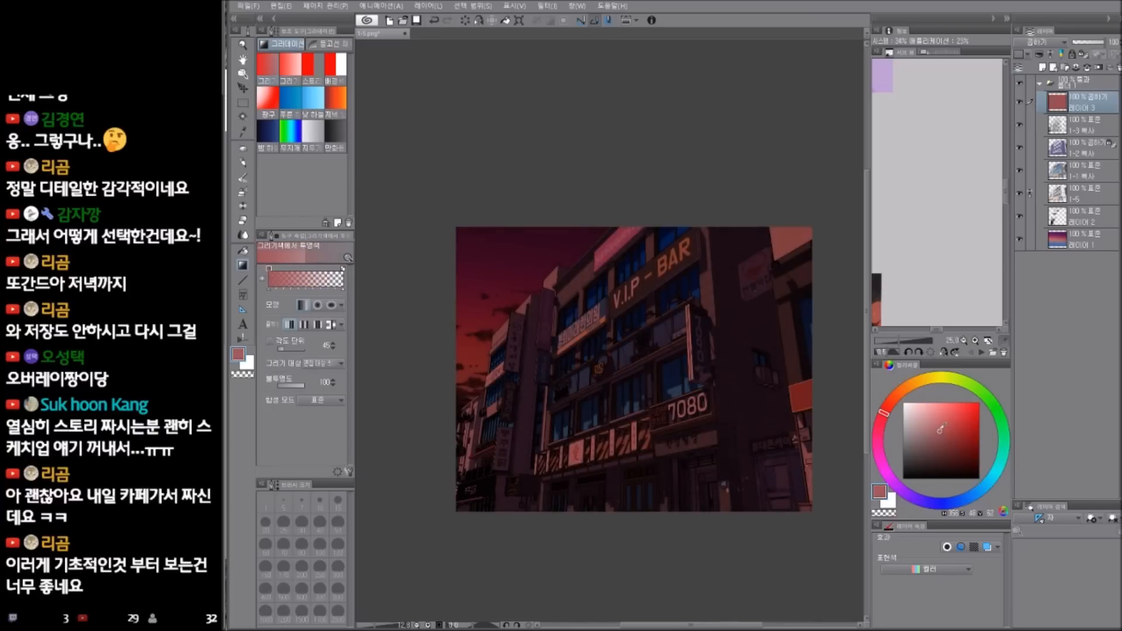
- Blend a light orange gradient down from the top of the Multiply layer and add a new layer above it
{"action": "left_click", "coordinate": [903, 395]}
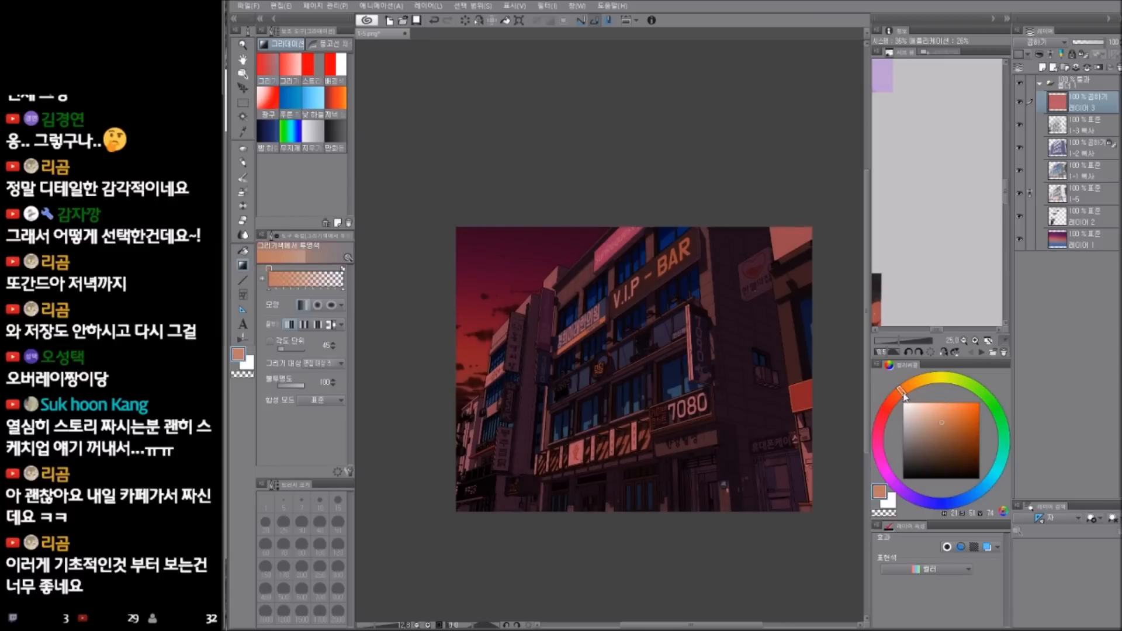
{"action": "left_click", "coordinate": [943, 410]}
{"action": "left_click", "coordinate": [911, 386]}
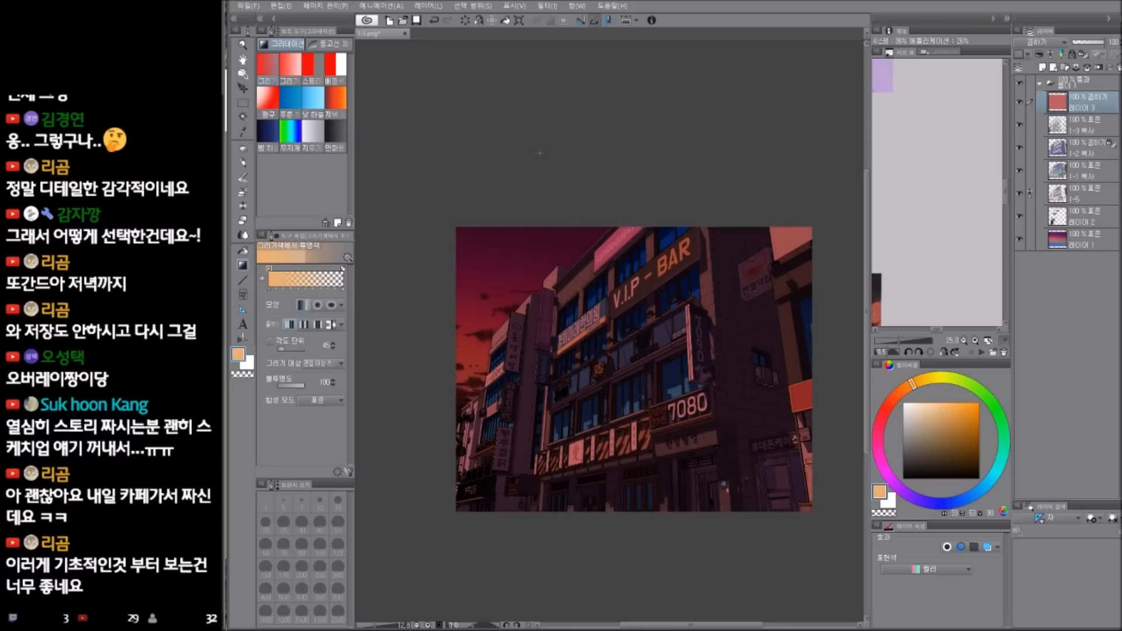
{"action": "left_click_drag", "start_coordinate": [525, 123], "coordinate": [626, 561]}
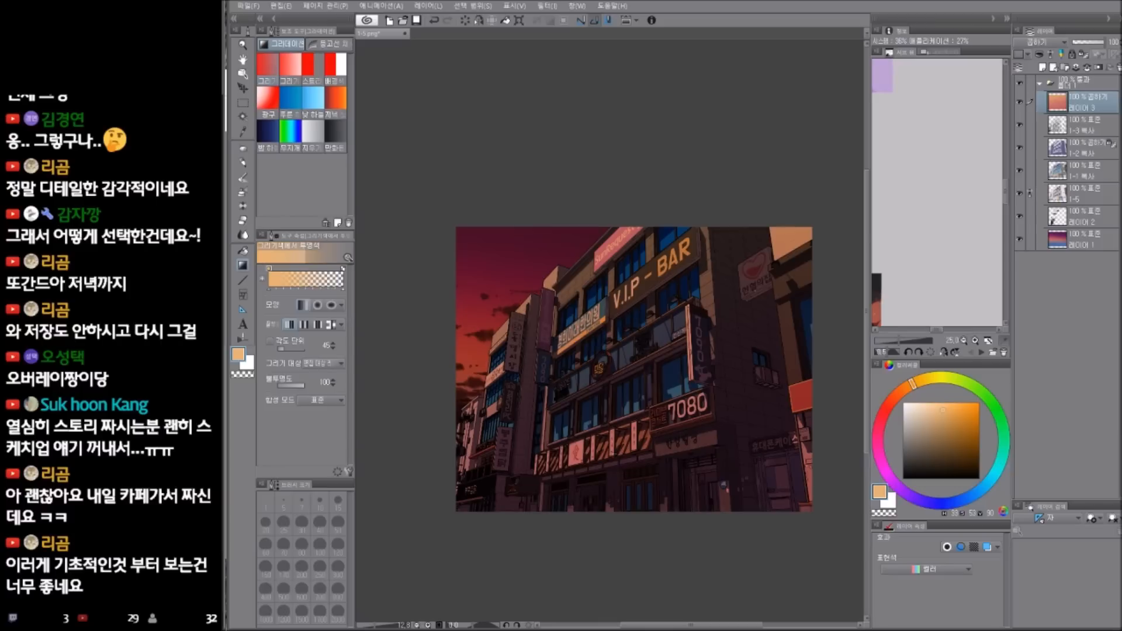
{"action": "left_click_drag", "start_coordinate": [555, 104], "coordinate": [591, 316]}
{"action": "left_click", "coordinate": [1042, 67]}
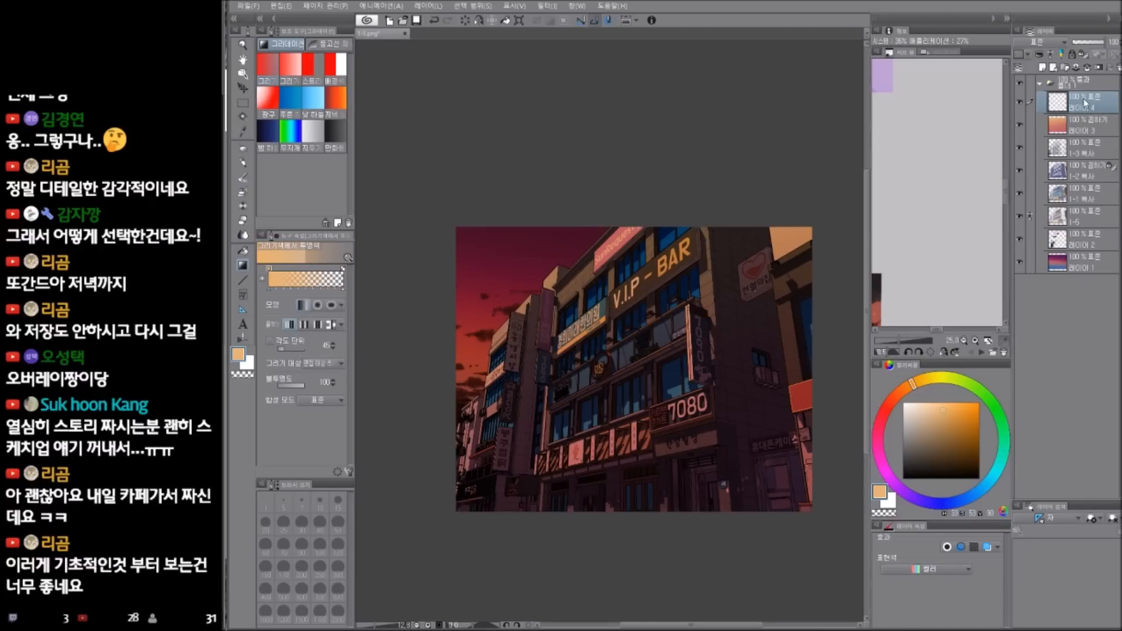
{"action": "left_click_drag", "start_coordinate": [786, 395], "coordinate": [795, 402]}
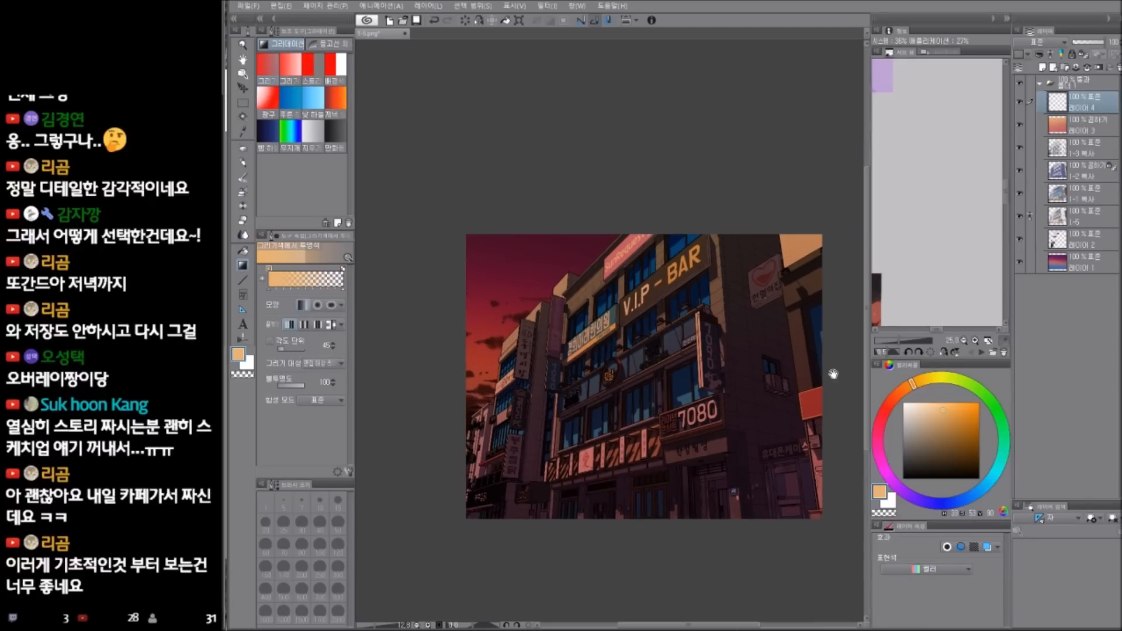
- Select all the blue window glass on the building colour layer (1-1 copy) and fill it with deep red
{"action": "left_click", "coordinate": [1089, 215]}
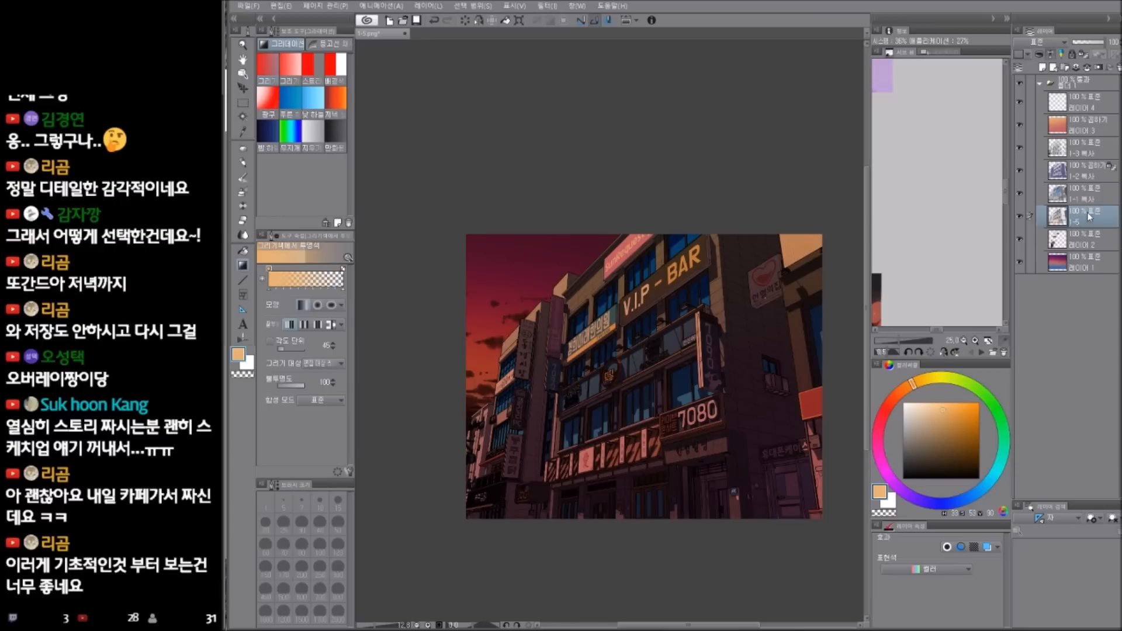
{"action": "left_click", "coordinate": [1092, 193]}
{"action": "key", "text": "w"}
{"action": "left_click", "coordinate": [686, 387]}
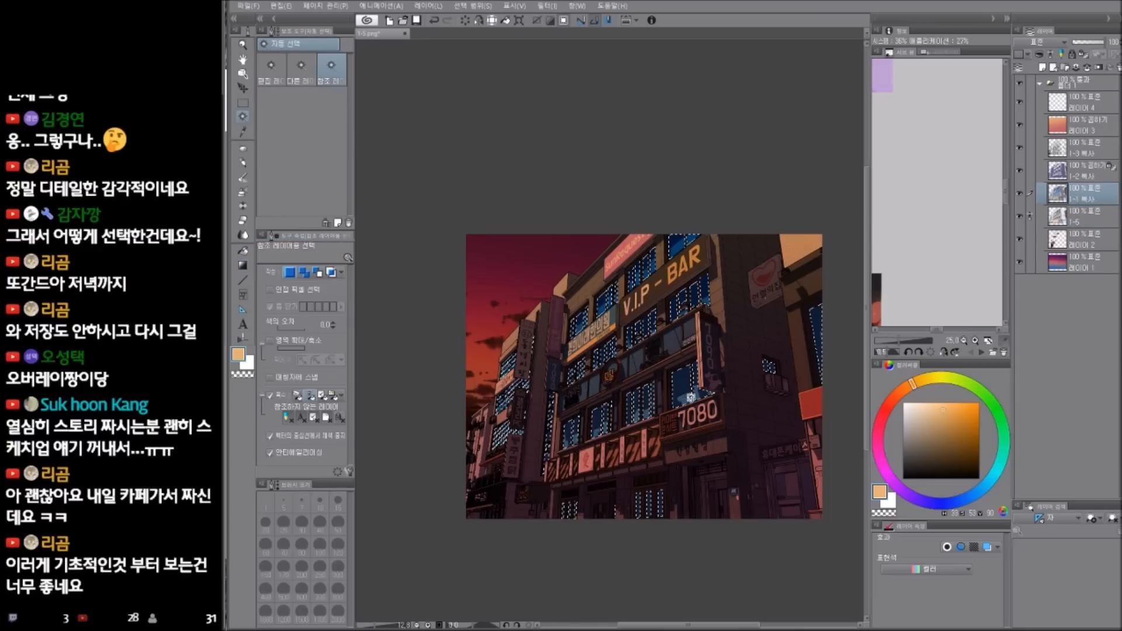
{"action": "key", "text": "ctrl+h"}
{"action": "key", "text": "p"}
{"action": "left_click", "coordinate": [881, 420]}
{"action": "left_click", "coordinate": [979, 427]}
{"action": "key", "text": "alt+Delete"}
- Blend a dark purple gradient down from the top over the selected window glass
{"action": "left_click", "coordinate": [882, 462]}
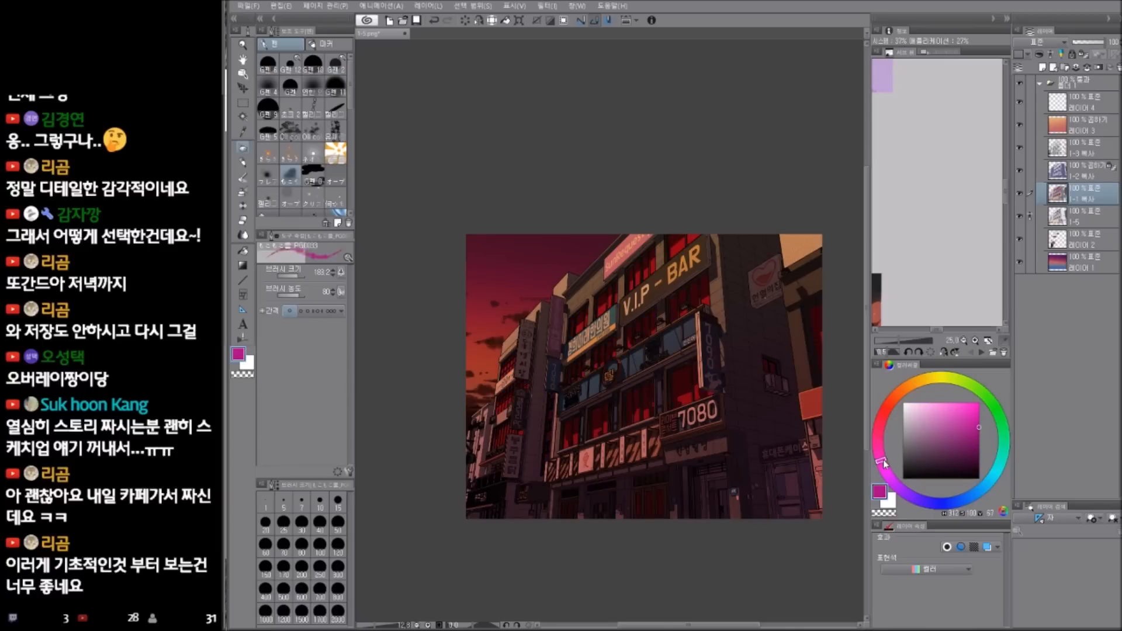
{"action": "left_click", "coordinate": [886, 472]}
{"action": "left_click", "coordinate": [953, 451]}
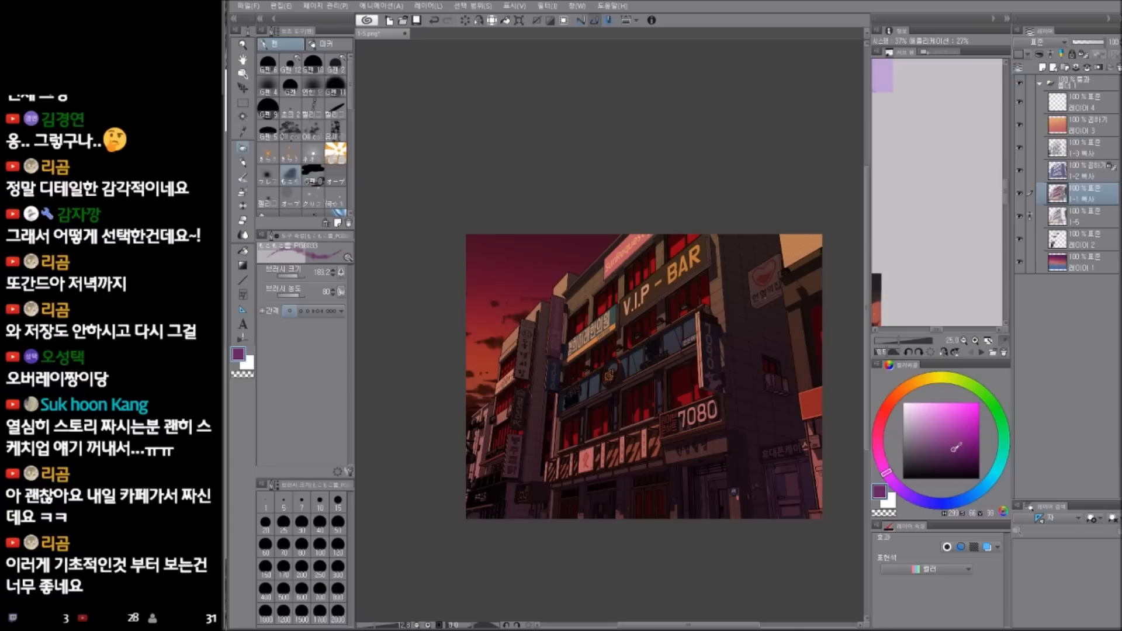
{"action": "key", "text": "g"}
{"action": "left_click_drag", "start_coordinate": [542, 187], "coordinate": [659, 556]}
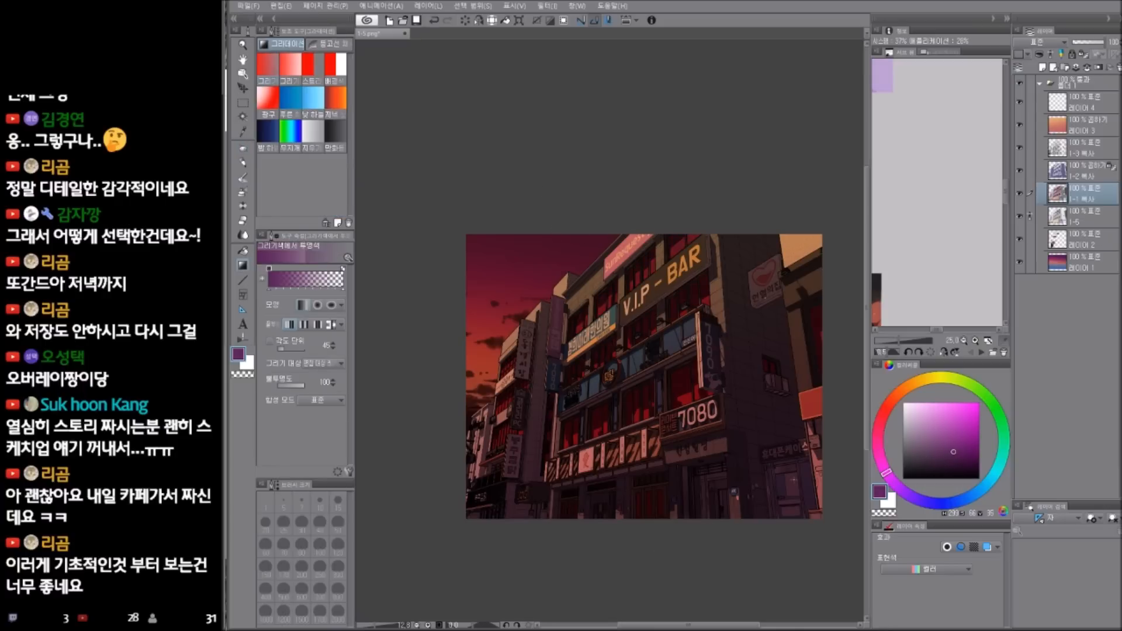
- Blend a light orange gradient upward from the bottom of the window glass, then clear the selection
{"action": "left_click", "coordinate": [938, 402]}
{"action": "left_click", "coordinate": [913, 383]}
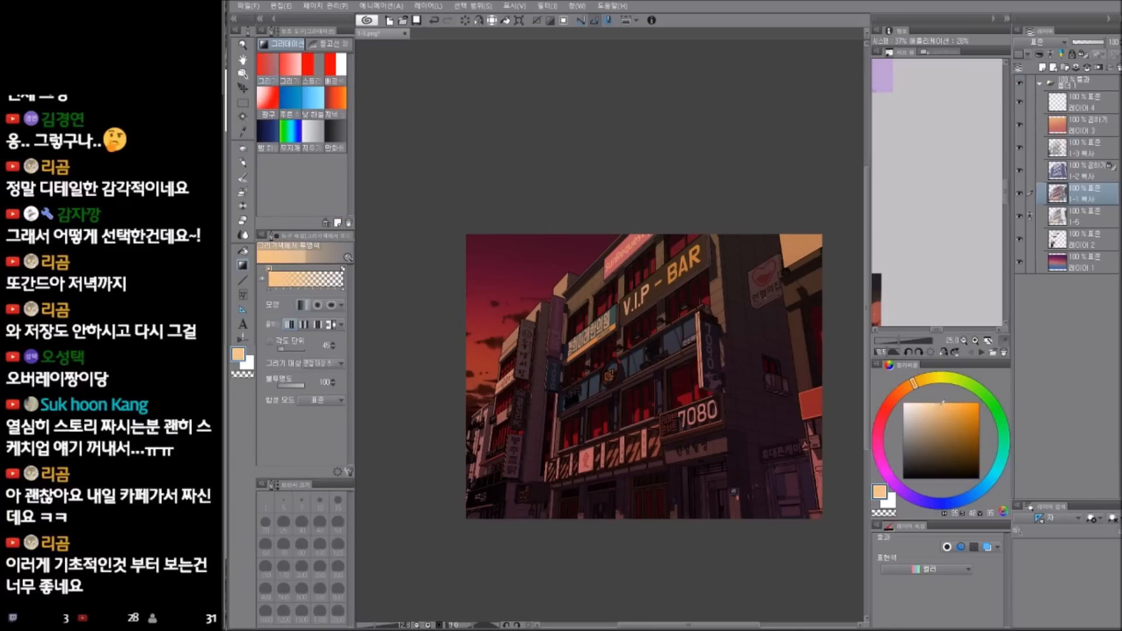
{"action": "left_click_drag", "start_coordinate": [597, 555], "coordinate": [582, 468]}
{"action": "left_click_drag", "start_coordinate": [581, 525], "coordinate": [567, 346]}
{"action": "key", "text": "ctrl+z"}
{"action": "left_click_drag", "start_coordinate": [559, 516], "coordinate": [550, 336]}
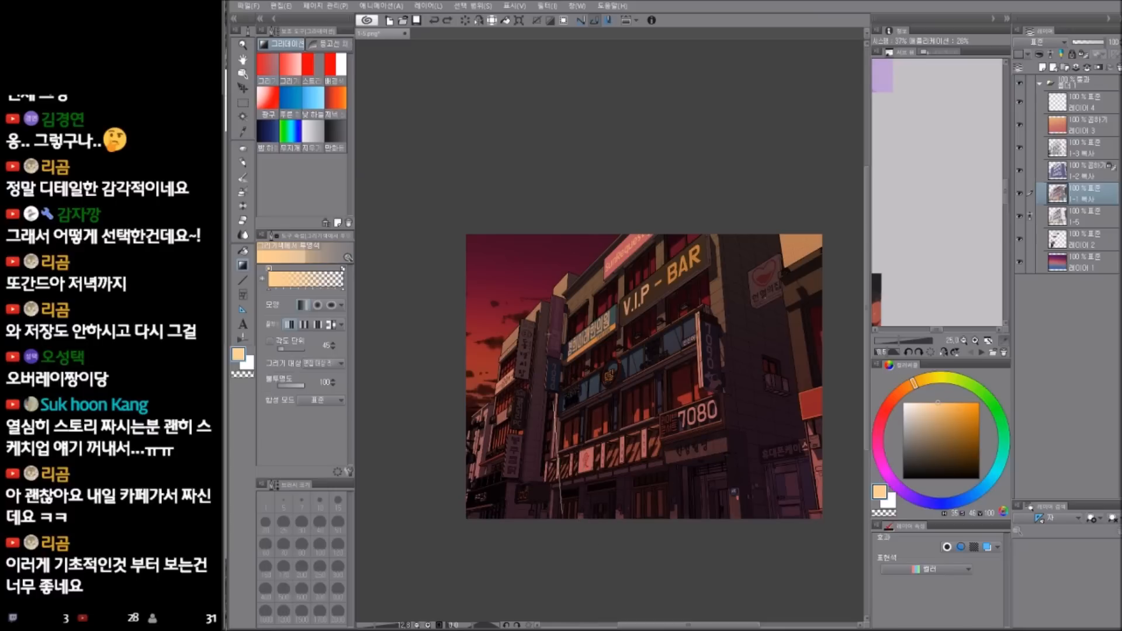
{"action": "key", "text": "ctrl+d"}
- Select the bright reflection areas in the windows, fill them with white on the empty top layer and deselect
{"action": "left_click", "coordinate": [1071, 108]}
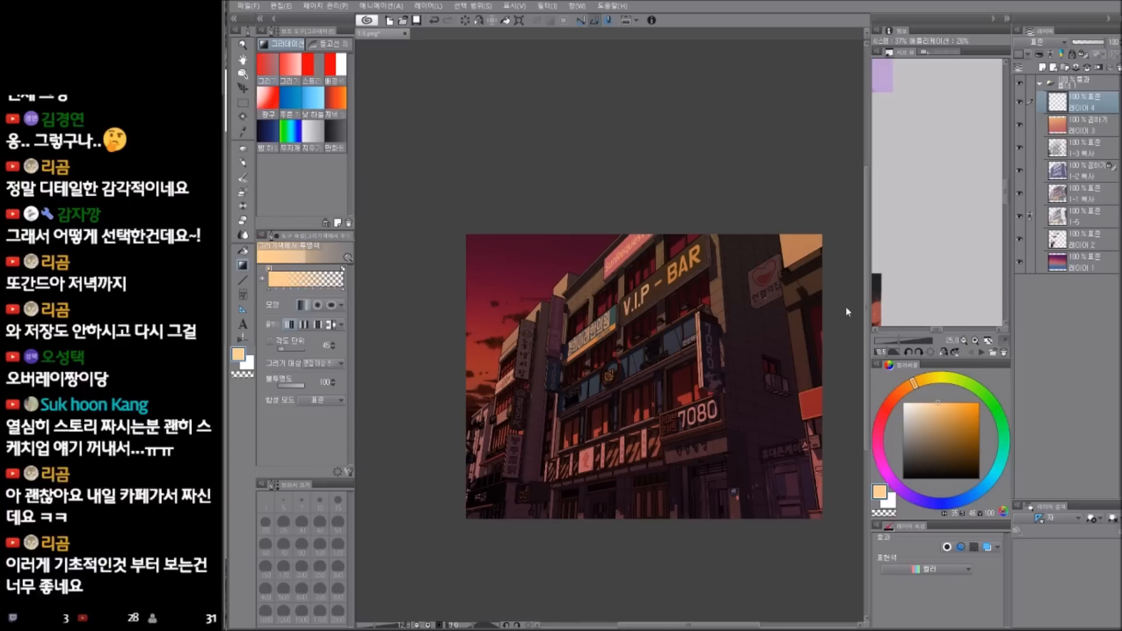
{"action": "key", "text": "w"}
{"action": "left_click", "coordinate": [682, 396]}
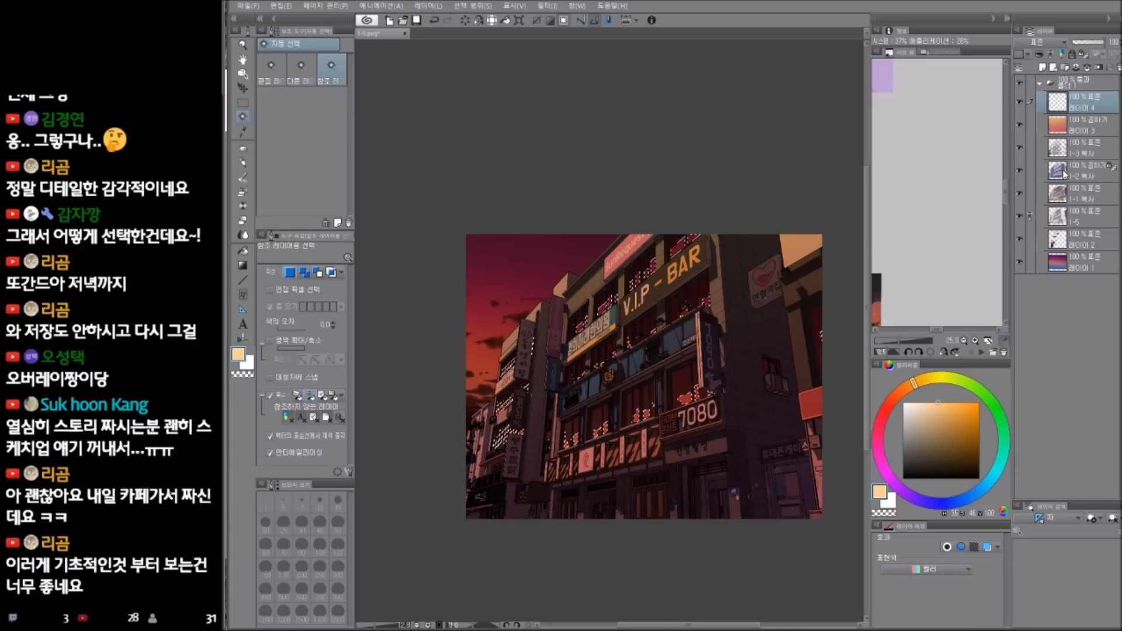
{"action": "key", "text": "q"}
{"action": "key", "text": "q"}
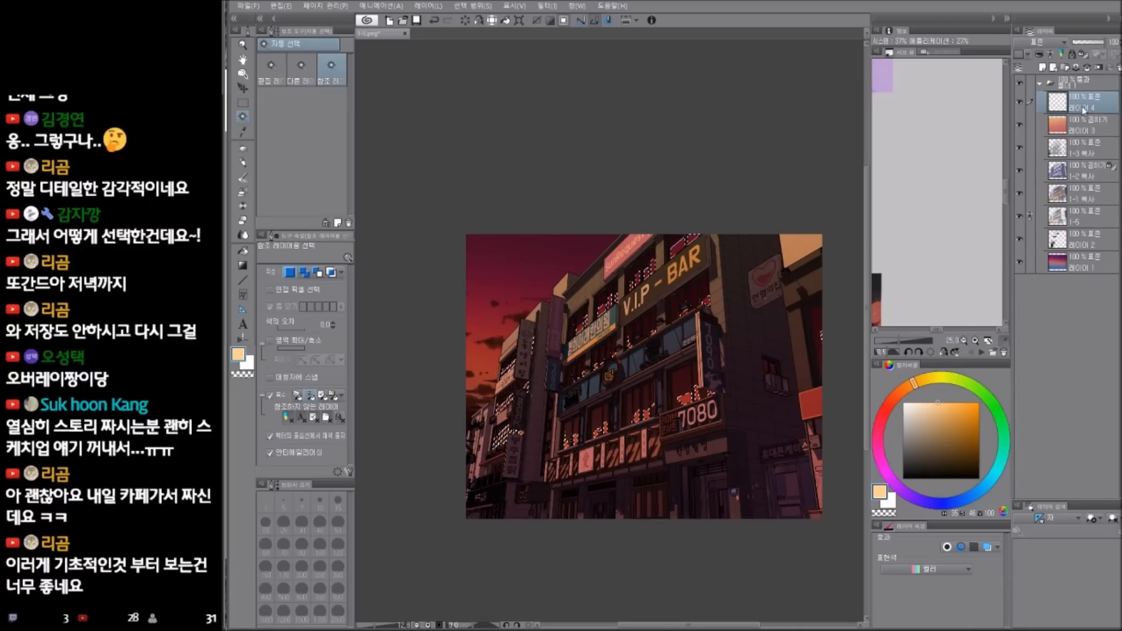
{"action": "key", "text": "p"}
{"action": "left_click_drag", "start_coordinate": [917, 403], "coordinate": [901, 401]}
{"action": "key", "text": "alt+Delete"}
{"action": "key", "text": "ctrl+d"}
- Duplicate the white window highlight layer and apply a Gaussian blur of 57.73 to the copy
{"action": "key", "text": "ctrl+c"}
{"action": "key", "text": "ctrl+v"}
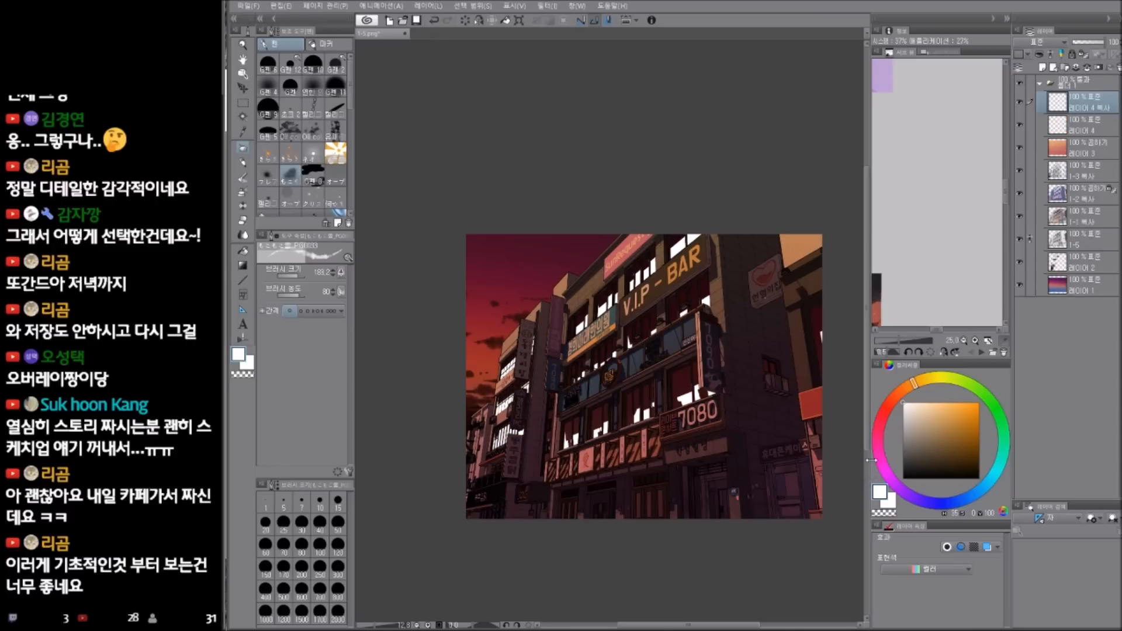
{"action": "key", "text": "ctrl+g"}
{"action": "left_click", "coordinate": [667, 202]}
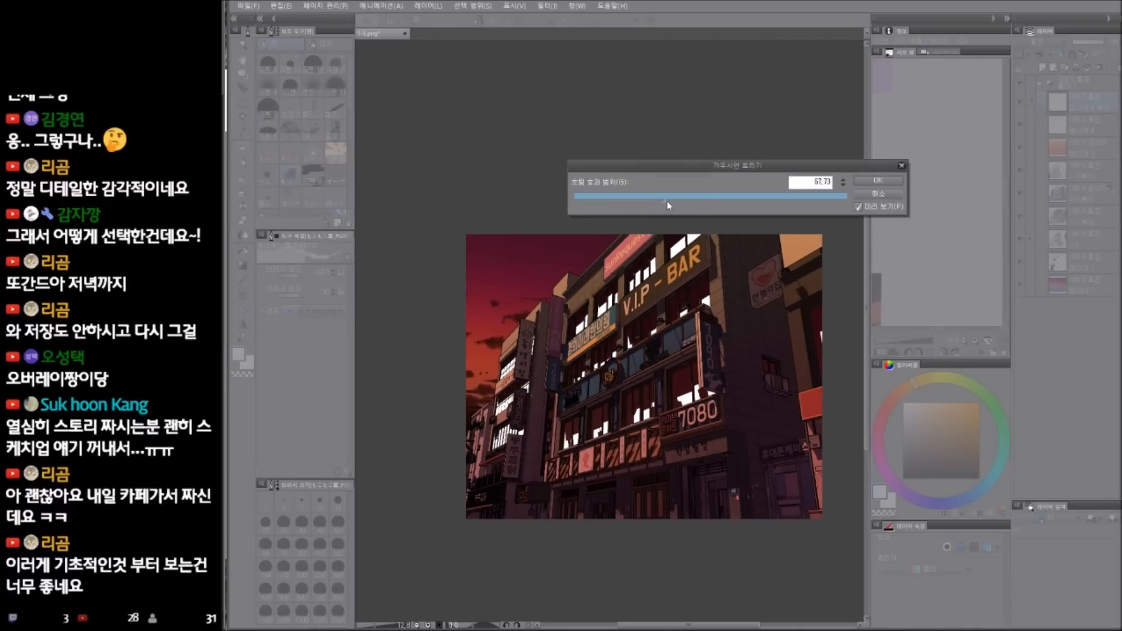
{"action": "left_click", "coordinate": [878, 181]}
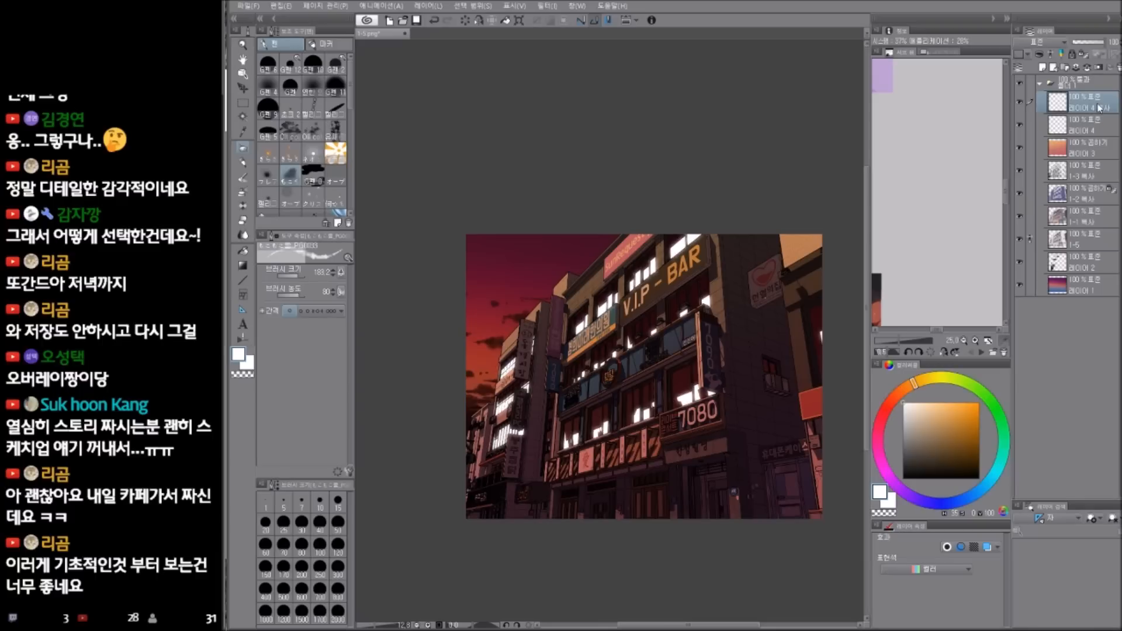
- Set the blurred highlight copy to Screen blending and tint its glow vivid red
{"action": "key", "text": "]"}
{"action": "left_click", "coordinate": [1052, 43]}
{"action": "left_click", "coordinate": [1043, 122]}
{"action": "left_click", "coordinate": [884, 419]}
{"action": "left_click", "coordinate": [979, 402]}
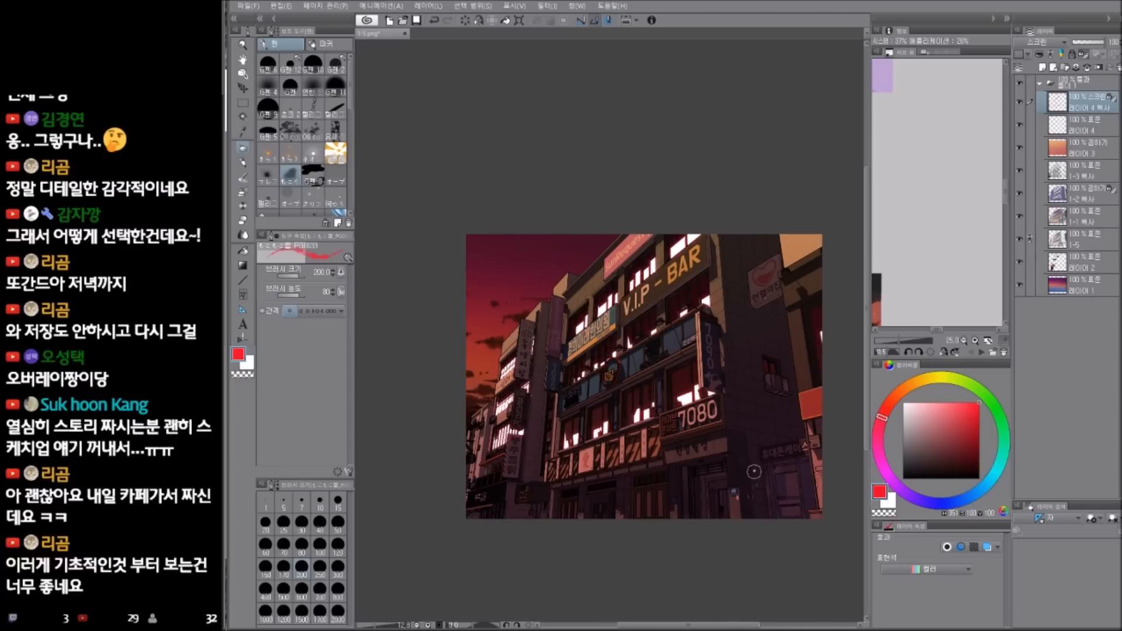
{"action": "scroll", "coordinate": [604, 341], "scroll_direction": "up", "scroll_amount": 2}
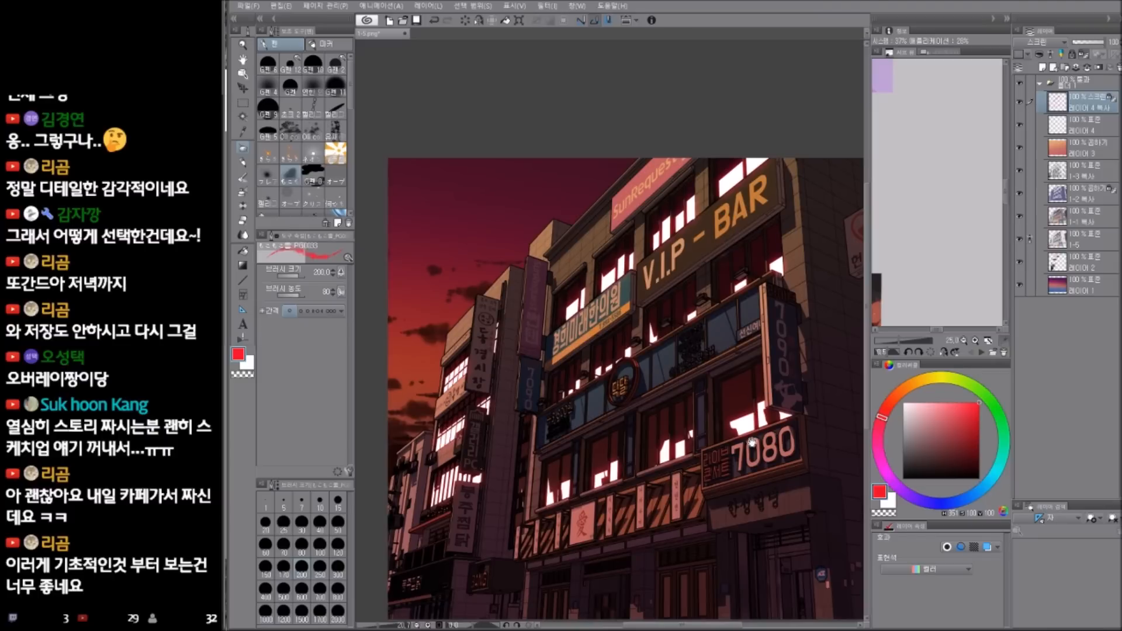
{"action": "left_click_drag", "start_coordinate": [751, 443], "coordinate": [755, 444]}
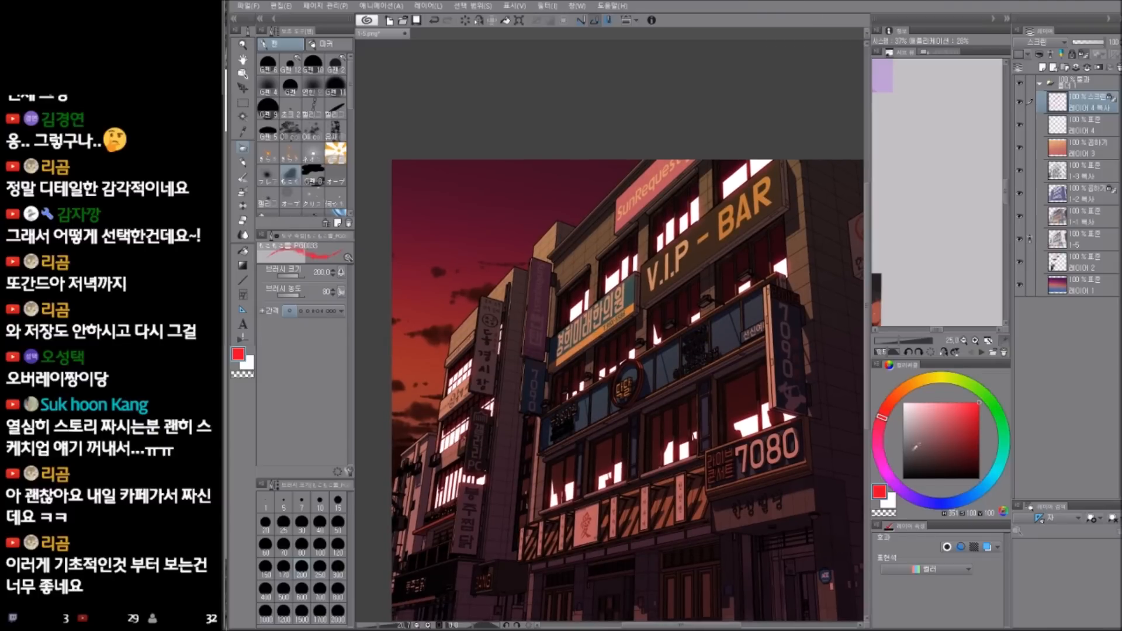
- Try recolouring the window glow on the Screen layer with a bright orange
{"action": "left_click", "coordinate": [894, 399]}
{"action": "left_click", "coordinate": [947, 402]}
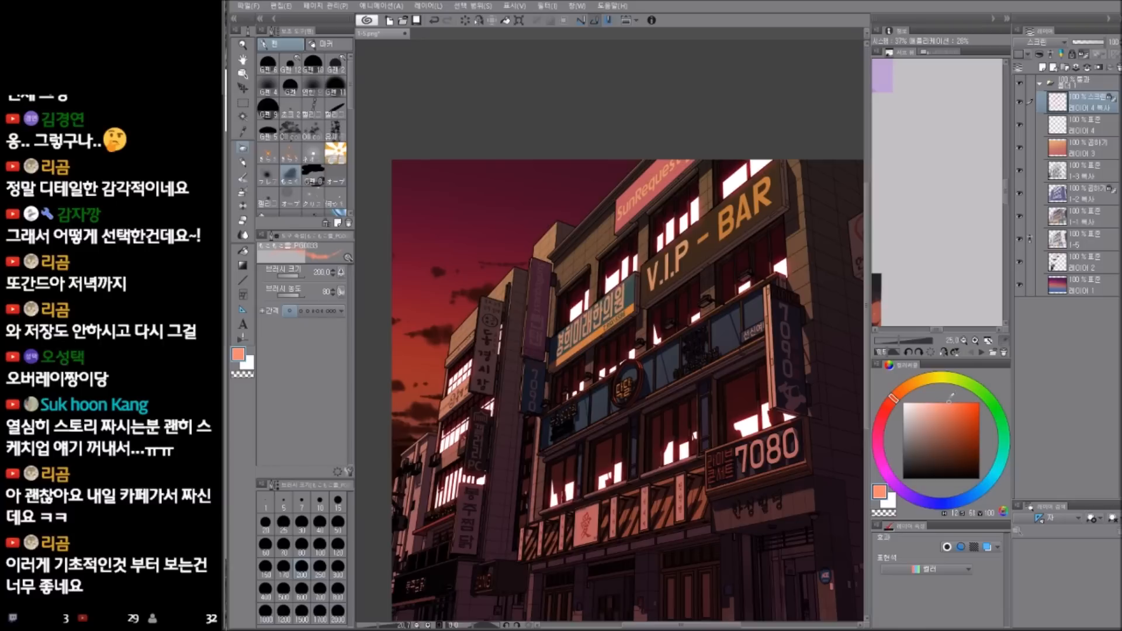
{"action": "left_click_drag", "start_coordinate": [888, 408], "coordinate": [904, 390]}
{"action": "left_click", "coordinate": [958, 403]}
{"action": "key", "text": "alt+Delete"}
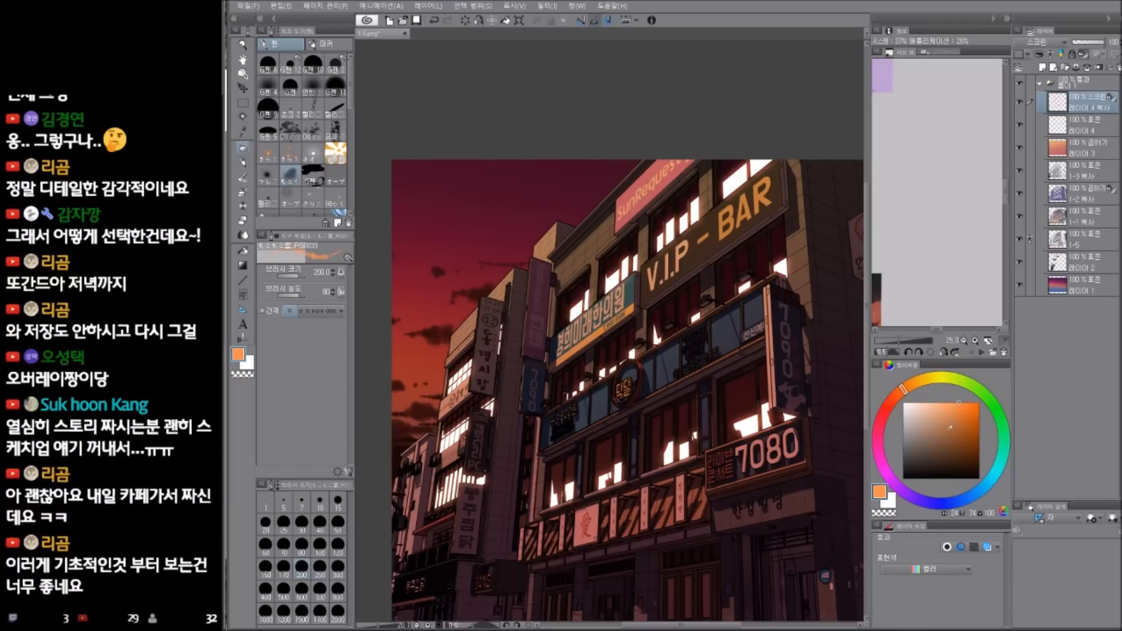
- Refill the window glow on the Screen layer with a fully saturated red
{"action": "left_click", "coordinate": [978, 402]}
{"action": "left_click", "coordinate": [883, 417]}
{"action": "key", "text": "alt+Delete"}
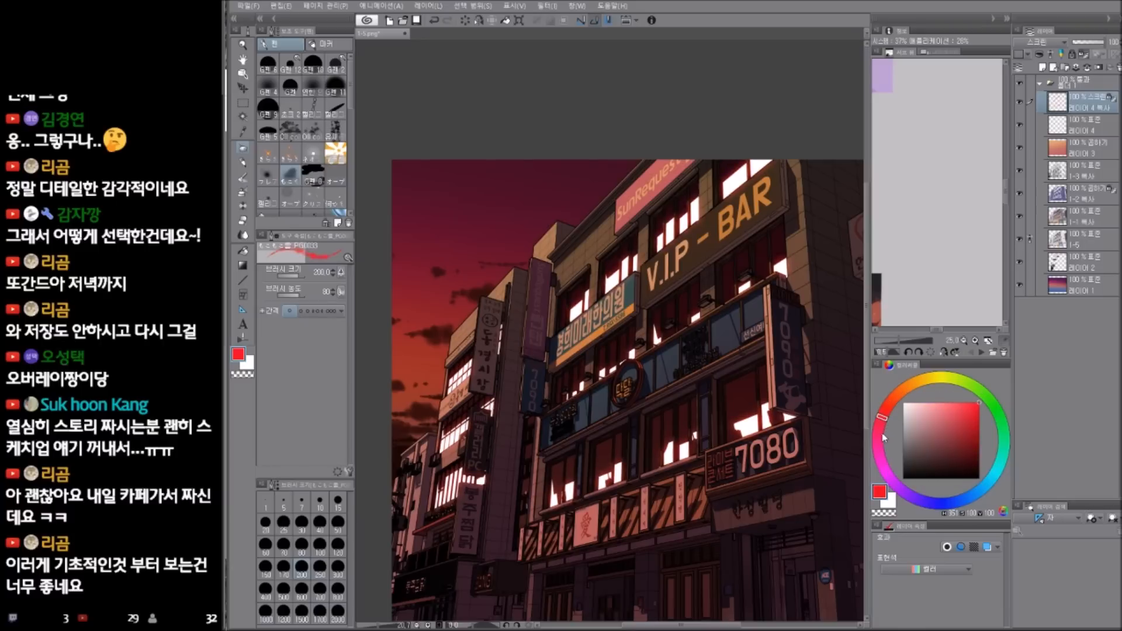
- Shift the drawing colour's hue from pure red towards a pinker crimson
{"action": "left_click", "coordinate": [879, 437]}
{"action": "left_click_drag", "start_coordinate": [881, 437], "coordinate": [884, 427]}
{"action": "scroll", "coordinate": [754, 487], "scroll_direction": "down", "scroll_amount": 3}
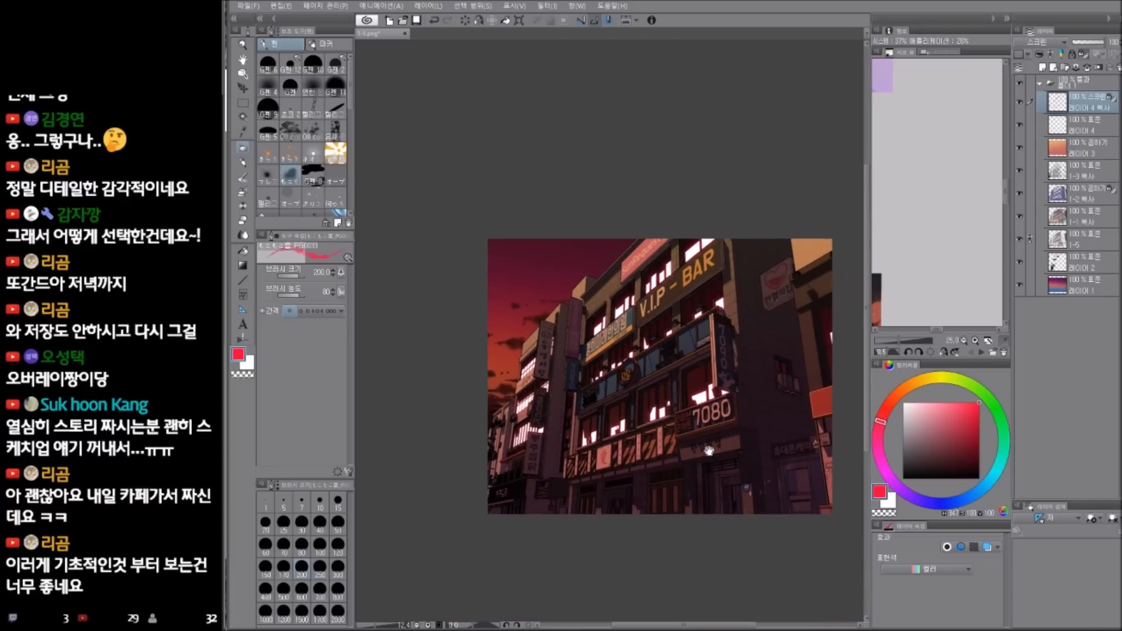
{"action": "scroll", "coordinate": [642, 475], "scroll_direction": "up", "scroll_amount": 1}
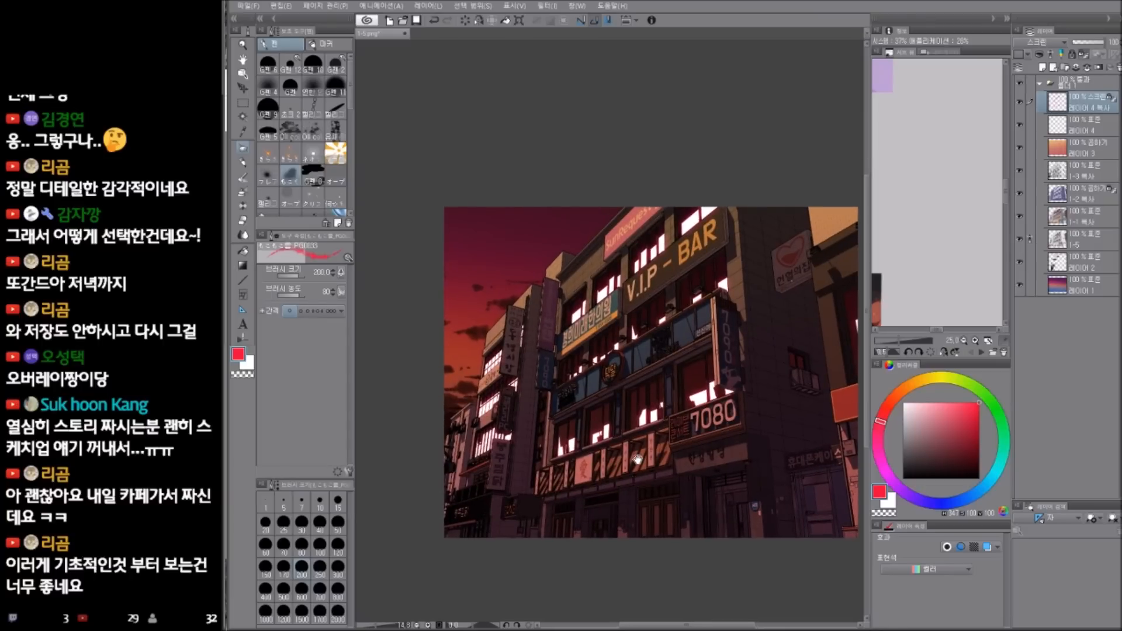
{"action": "left_click_drag", "start_coordinate": [647, 468], "coordinate": [617, 448]}
{"action": "scroll", "coordinate": [616, 418], "scroll_direction": "up", "scroll_amount": 1}
{"action": "key", "text": "w"}
{"action": "left_click", "coordinate": [704, 335]}
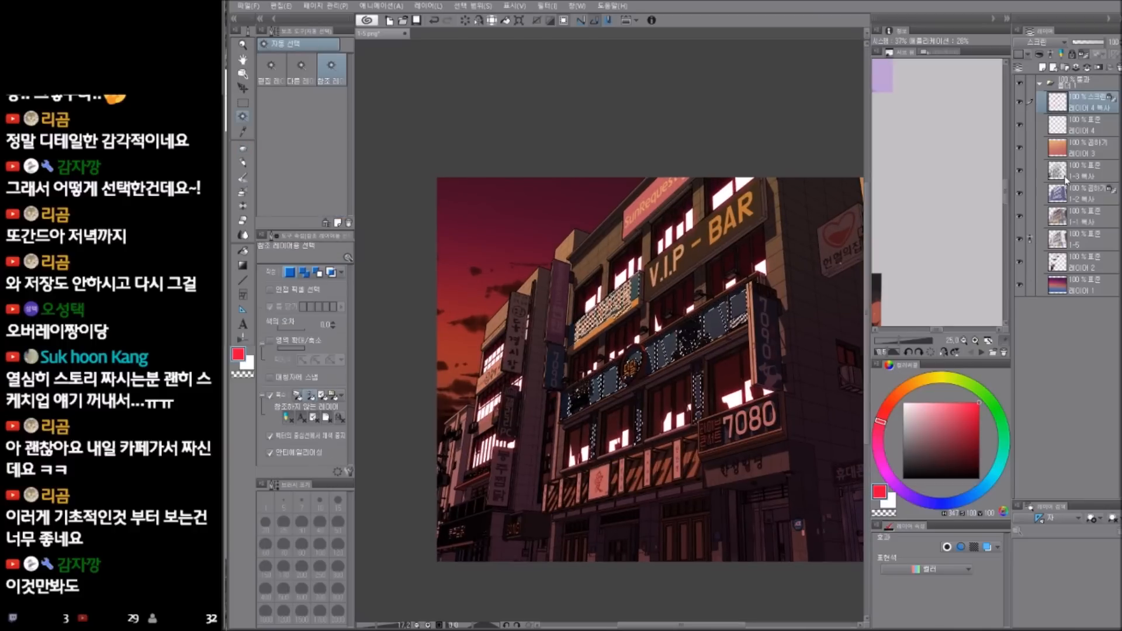
{"action": "key", "text": "ctrl+d"}
{"action": "left_click_drag", "start_coordinate": [570, 425], "coordinate": [591, 418]}
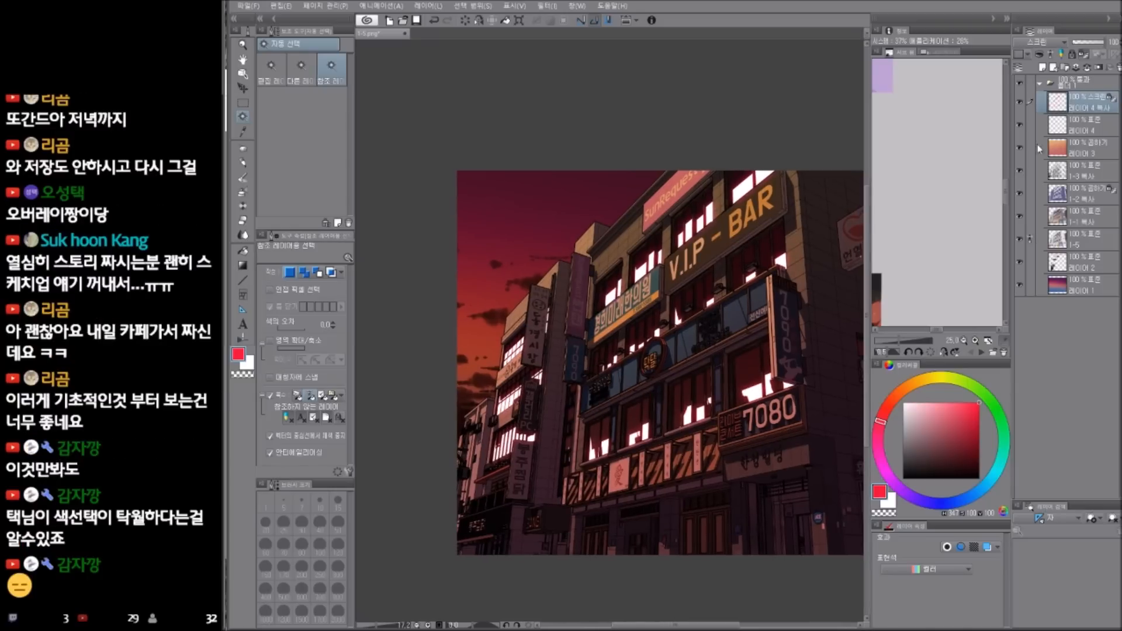
- Add a new layer above the window glow copy in Screen blending and choose a light salmon drawing colour
{"action": "left_click", "coordinate": [1042, 68]}
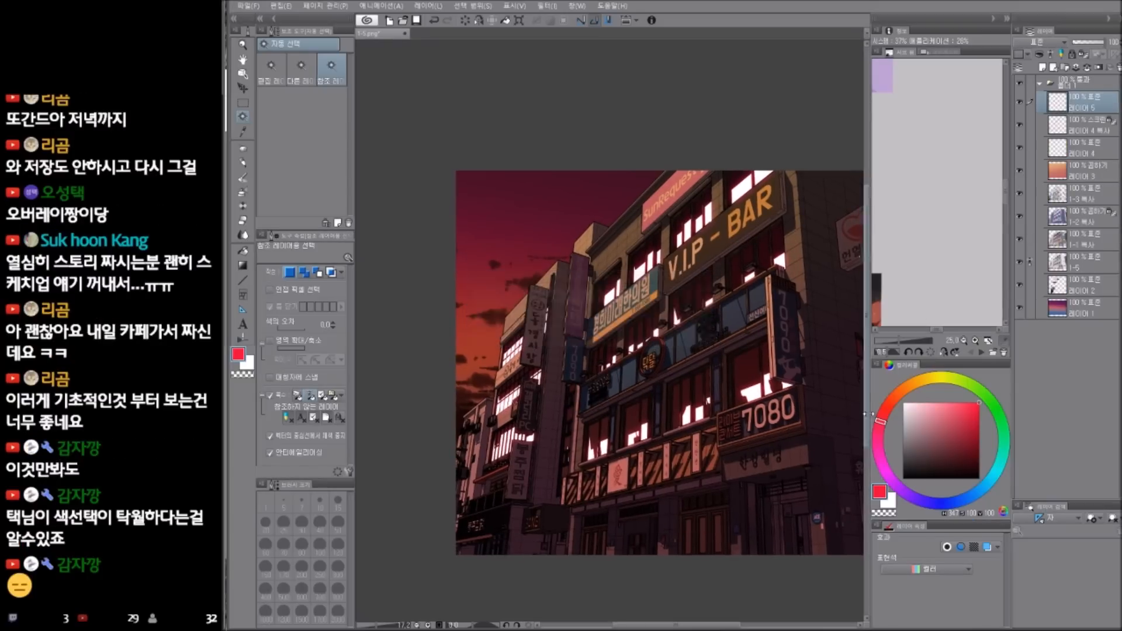
{"action": "left_click", "coordinate": [1050, 43]}
{"action": "left_click", "coordinate": [1036, 119]}
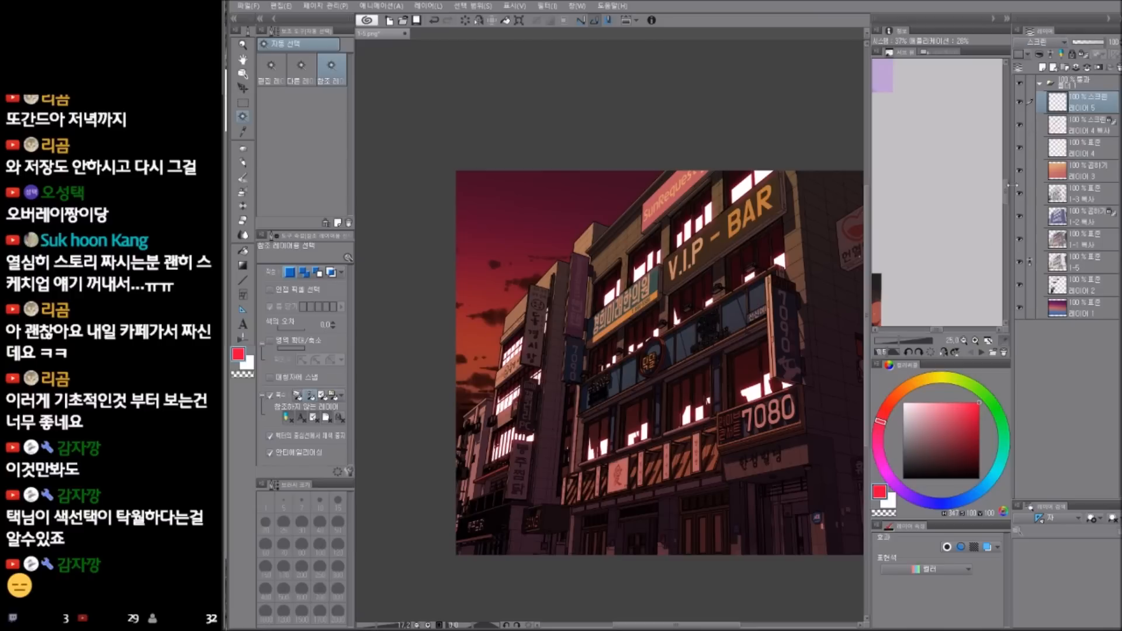
{"action": "key", "text": "p"}
{"action": "left_click", "coordinate": [889, 403]}
{"action": "left_click", "coordinate": [951, 403]}
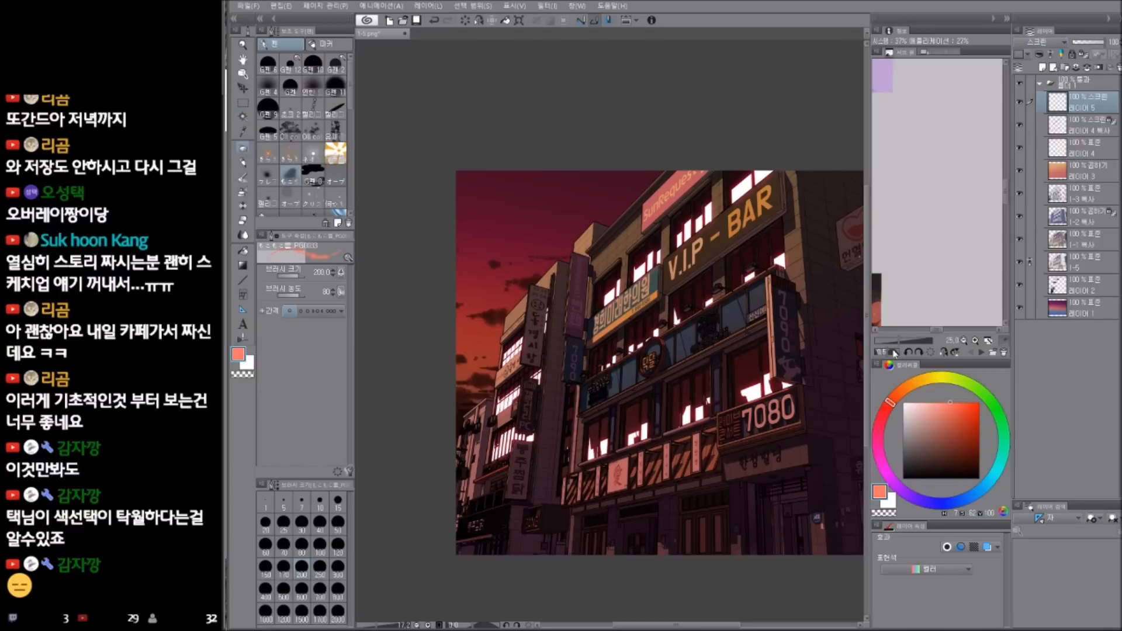
{"action": "scroll", "coordinate": [515, 333], "scroll_direction": "up", "scroll_amount": 3}
{"action": "left_click_drag", "start_coordinate": [507, 331], "coordinate": [518, 310]}
{"action": "left_click_drag", "start_coordinate": [646, 365], "coordinate": [583, 365]}
{"action": "scroll", "coordinate": [511, 250], "scroll_direction": "up", "scroll_amount": 2}
{"action": "mouse_move", "coordinate": [504, 248]}
{"action": "left_mouse_down"}
{"action": "mouse_move", "coordinate": [491, 249]}
{"action": "mouse_move", "coordinate": [508, 261]}
{"action": "mouse_move", "coordinate": [501, 312]}
{"action": "left_mouse_up"}
{"action": "key", "text": "ctrl+z"}
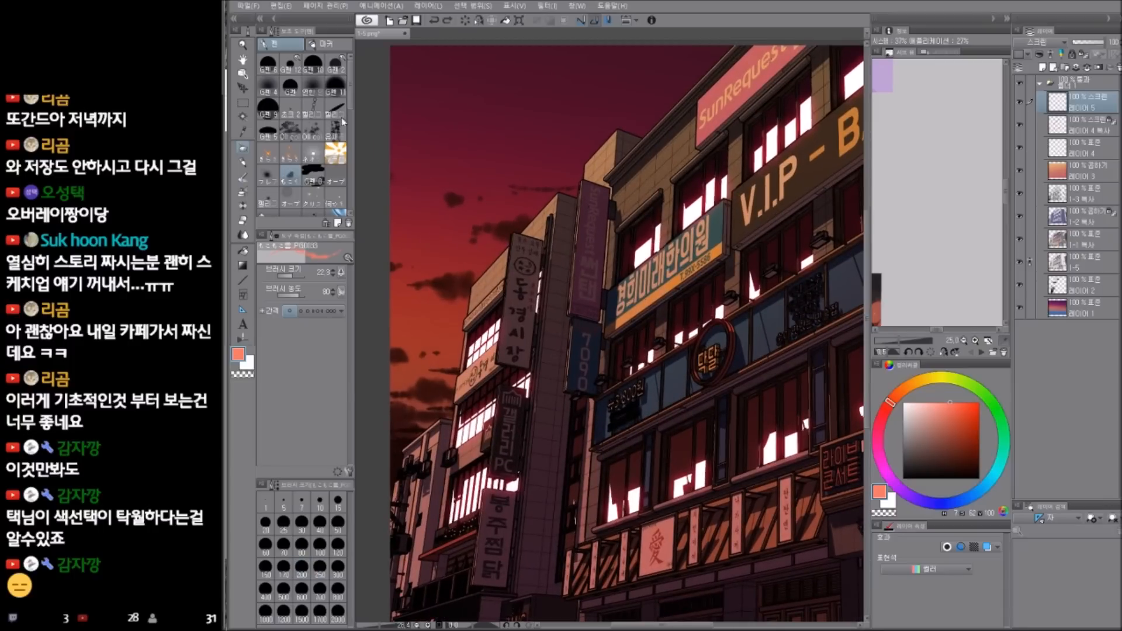
- Switch to the G펜 4 pen and try salmon edge highlights down the vertical shop signs on the left buildings
{"action": "left_click", "coordinate": [270, 87]}
{"action": "left_click_drag", "start_coordinate": [512, 235], "coordinate": [496, 355]}
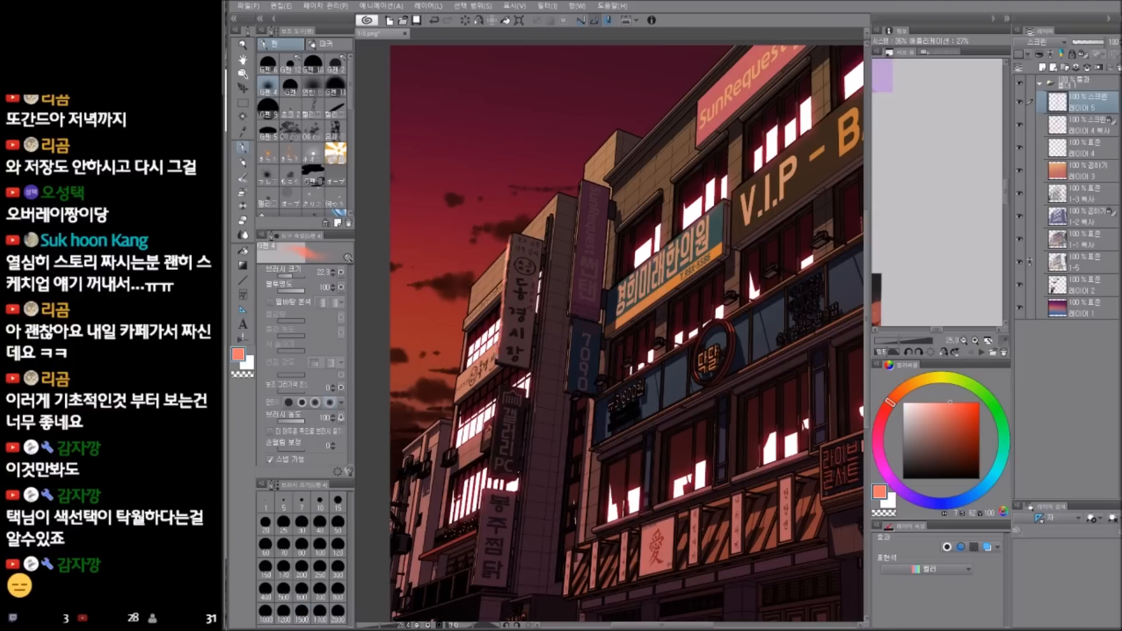
{"action": "left_click_drag", "start_coordinate": [504, 283], "coordinate": [493, 362]}
{"action": "key", "text": "ctrl+z"}
{"action": "left_click_drag", "start_coordinate": [579, 184], "coordinate": [565, 384]}
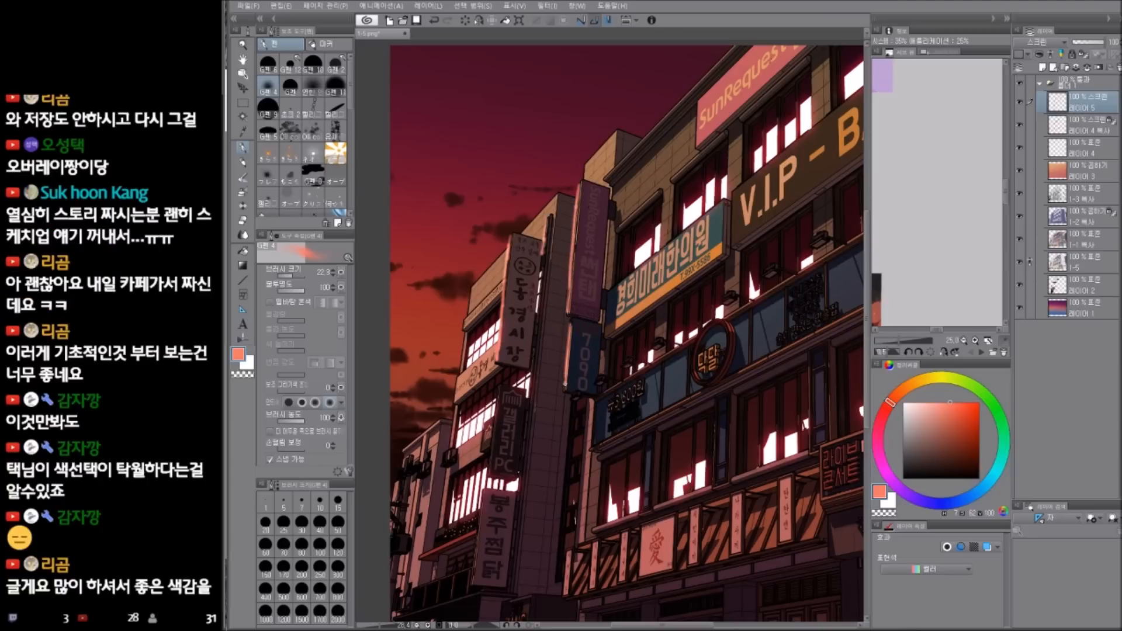
{"action": "scroll", "coordinate": [630, 395], "scroll_direction": "down", "scroll_amount": 4}
{"action": "scroll", "coordinate": [574, 358], "scroll_direction": "up", "scroll_amount": 2}
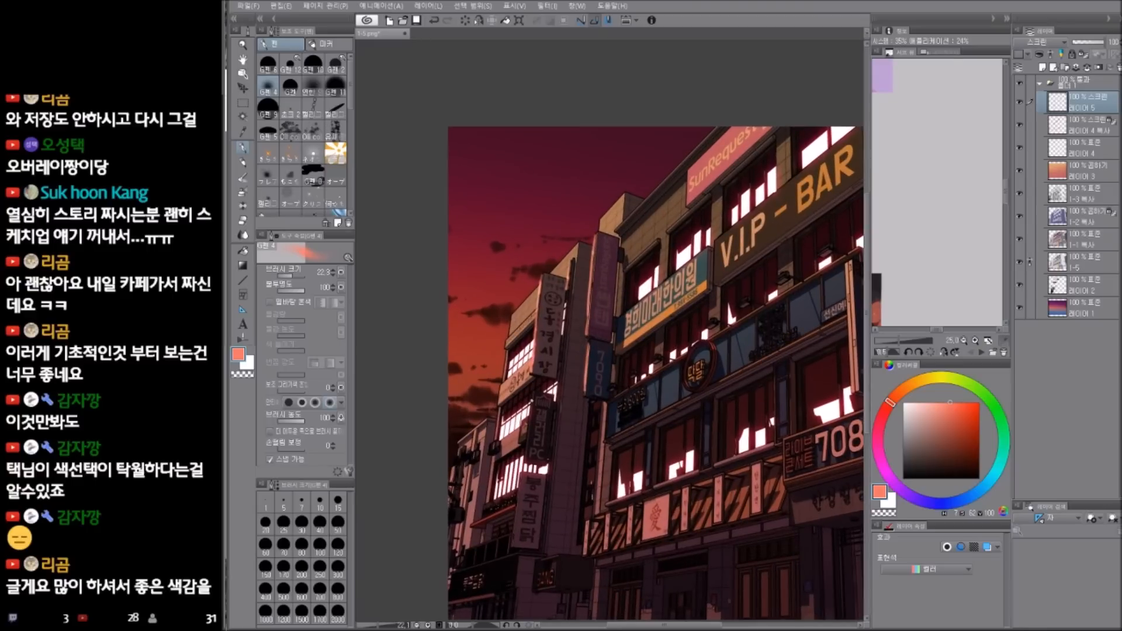
{"action": "left_click_drag", "start_coordinate": [530, 416], "coordinate": [526, 457]}
{"action": "left_click_drag", "start_coordinate": [532, 398], "coordinate": [525, 463]}
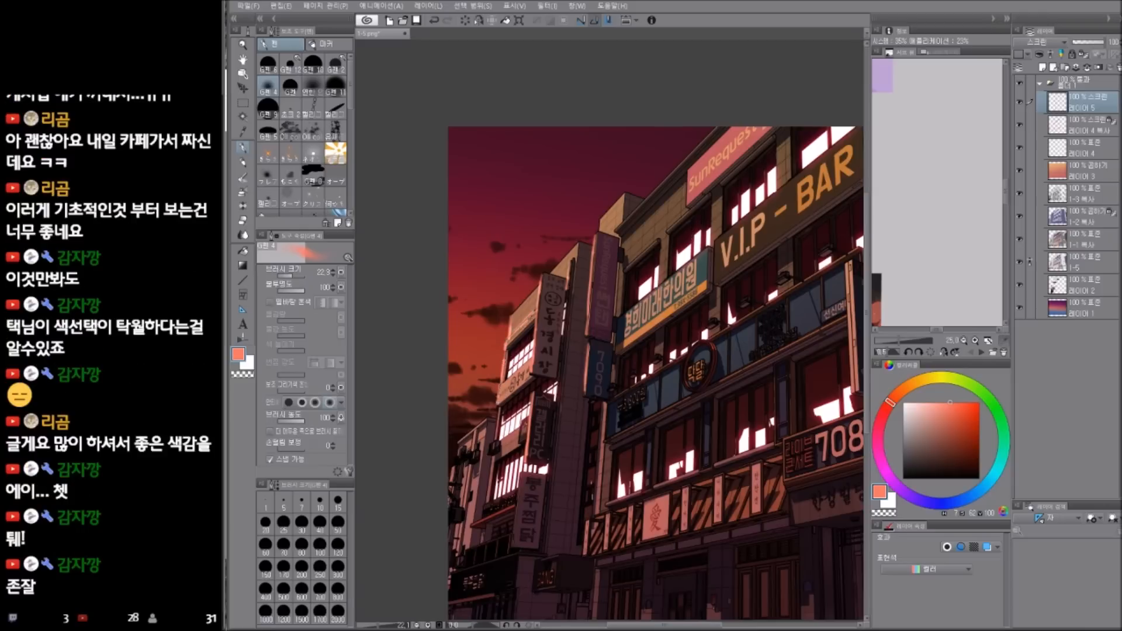
- Create a perspective ruler with a vanishing point traced from the main building's front facade, using its roofline and lower edge
{"action": "scroll", "coordinate": [585, 407], "scroll_direction": "down", "scroll_amount": 3}
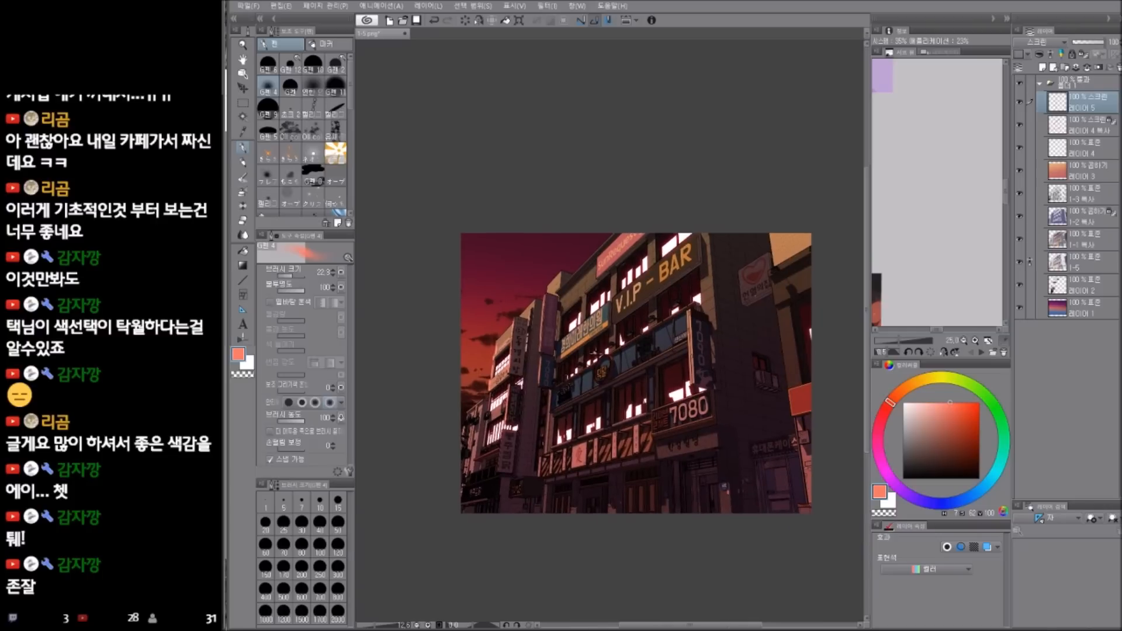
{"action": "scroll", "coordinate": [600, 394], "scroll_direction": "up", "scroll_amount": 2}
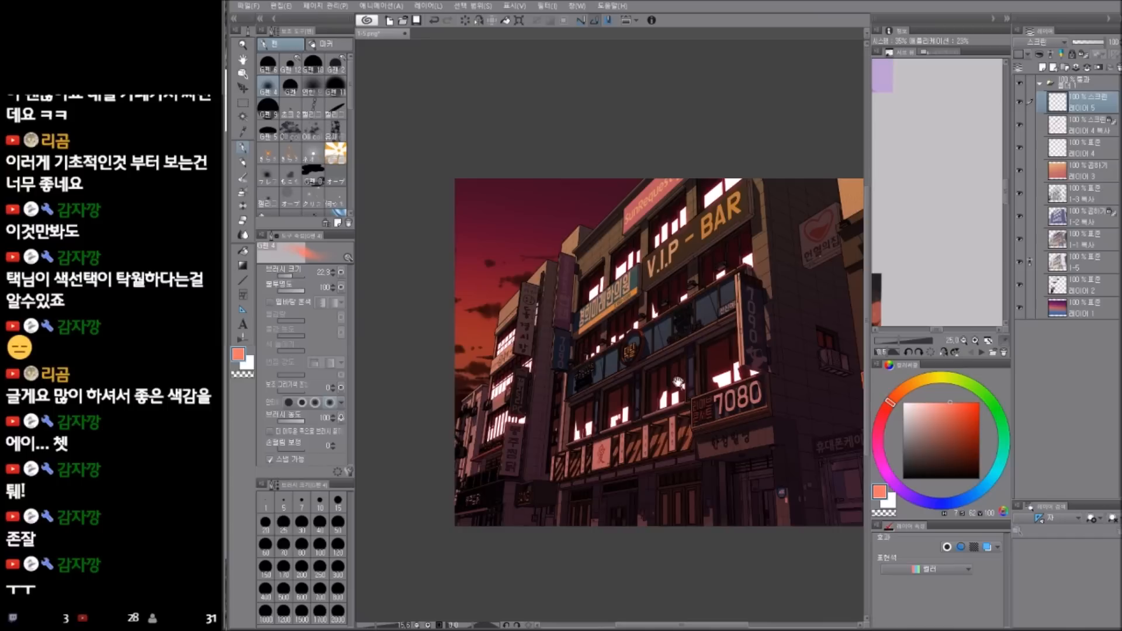
{"action": "scroll", "coordinate": [678, 382], "scroll_direction": "up", "scroll_amount": 1}
{"action": "scroll", "coordinate": [672, 438], "scroll_direction": "up", "scroll_amount": 1}
{"action": "key", "text": "u"}
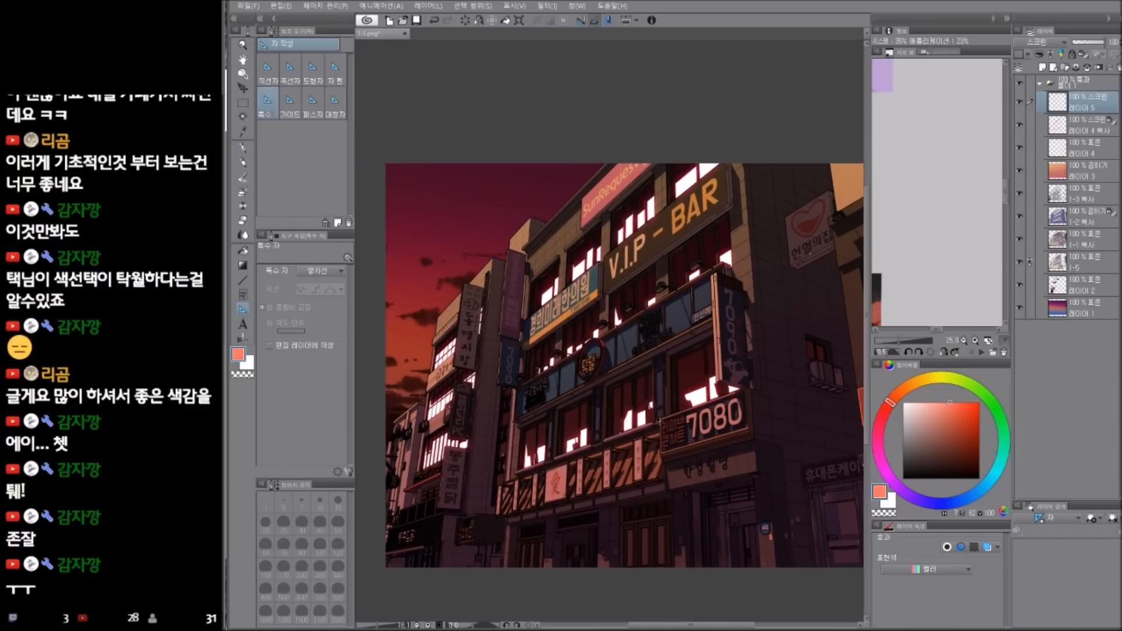
{"action": "left_click", "coordinate": [313, 104]}
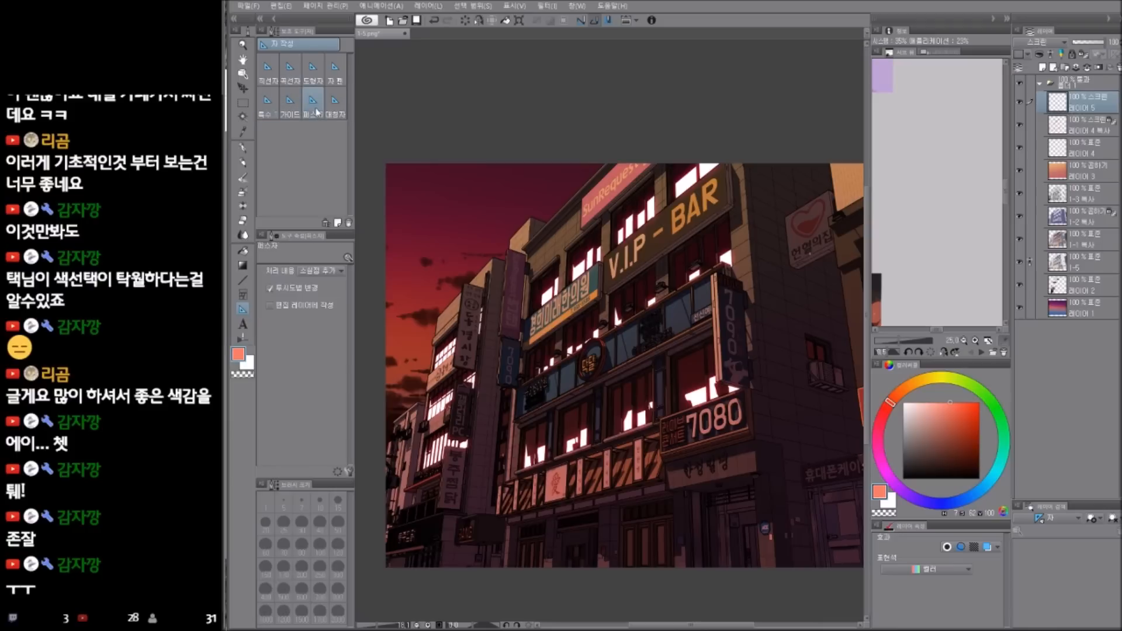
{"action": "left_click", "coordinate": [335, 104]}
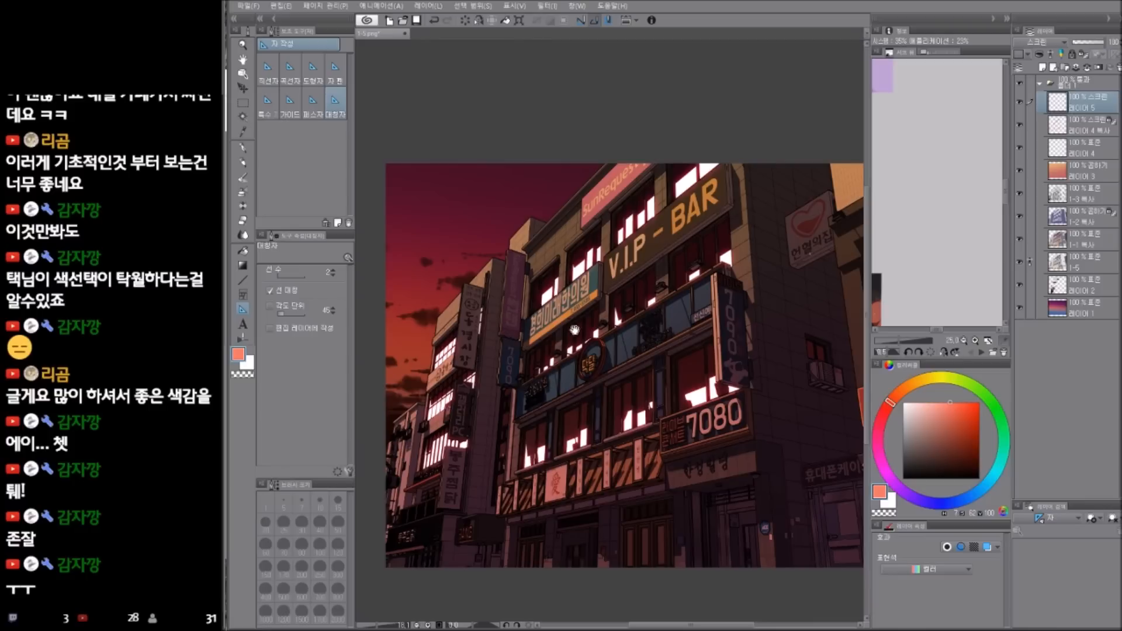
{"action": "left_click_drag", "start_coordinate": [570, 325], "coordinate": [588, 373]}
{"action": "scroll", "coordinate": [585, 359], "scroll_direction": "up", "scroll_amount": 1}
{"action": "left_click", "coordinate": [267, 104]}
{"action": "left_click", "coordinate": [313, 104]}
{"action": "mouse_move", "coordinate": [561, 301]}
{"action": "left_mouse_down"}
{"action": "mouse_move", "coordinate": [591, 256]}
{"action": "mouse_move", "coordinate": [551, 304]}
{"action": "left_mouse_up"}
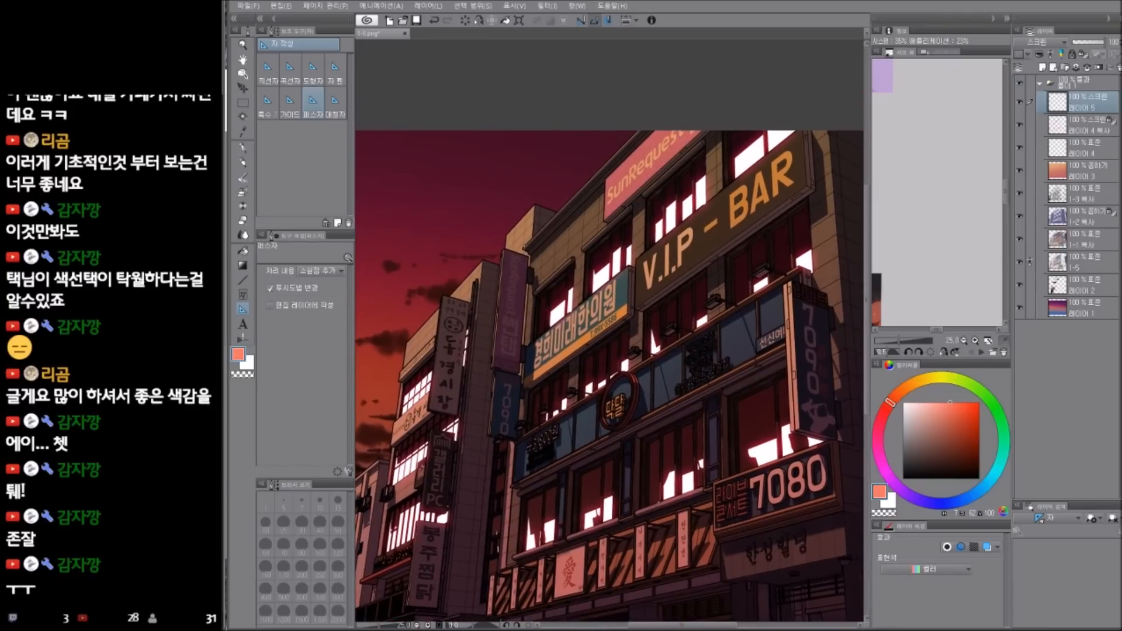
{"action": "left_click_drag", "start_coordinate": [524, 249], "coordinate": [697, 72]}
{"action": "scroll", "coordinate": [701, 326], "scroll_direction": "down", "scroll_amount": 4}
{"action": "left_click_drag", "start_coordinate": [748, 432], "coordinate": [671, 382]}
{"action": "scroll", "coordinate": [701, 377], "scroll_direction": "up", "scroll_amount": 2}
{"action": "scroll", "coordinate": [604, 424], "scroll_direction": "up", "scroll_amount": 1}
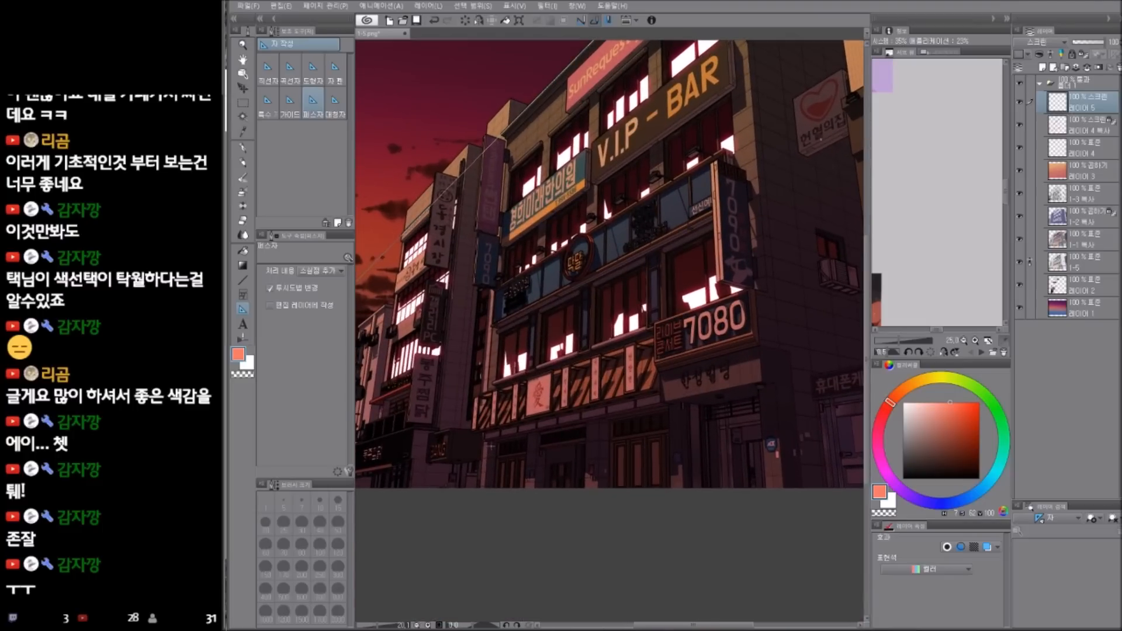
{"action": "left_click_drag", "start_coordinate": [486, 441], "coordinate": [802, 378]}
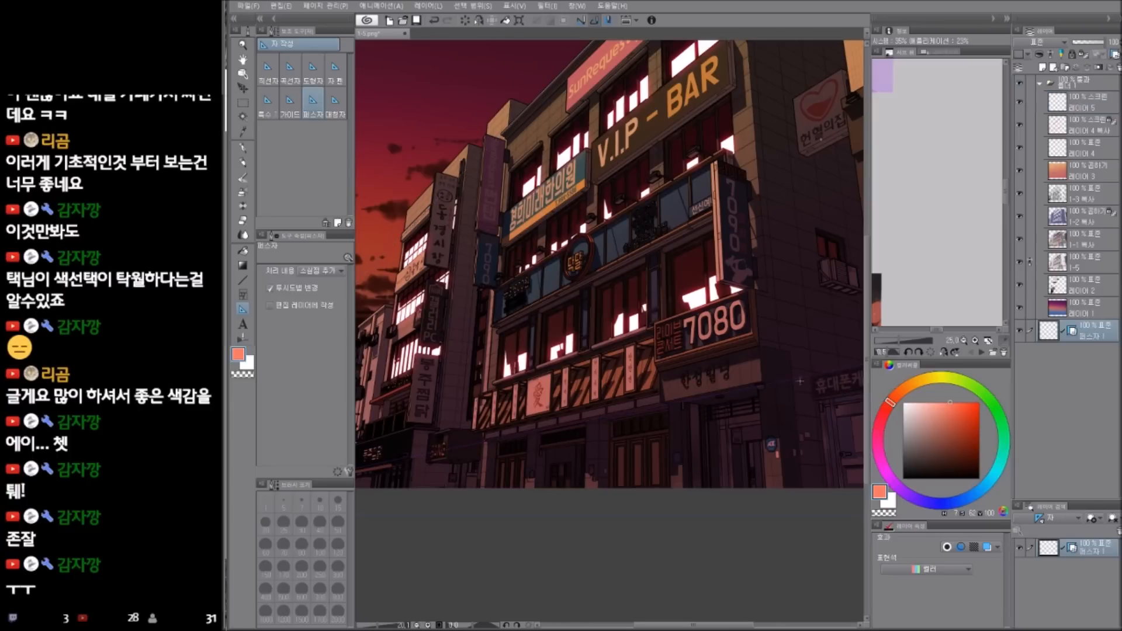
- Add a second vanishing point to the perspective ruler from the converging edges of the building's right side wall
{"action": "scroll", "coordinate": [794, 386], "scroll_direction": "down", "scroll_amount": 4}
{"action": "left_click_drag", "start_coordinate": [742, 401], "coordinate": [668, 413]}
{"action": "scroll", "coordinate": [672, 409], "scroll_direction": "up", "scroll_amount": 2}
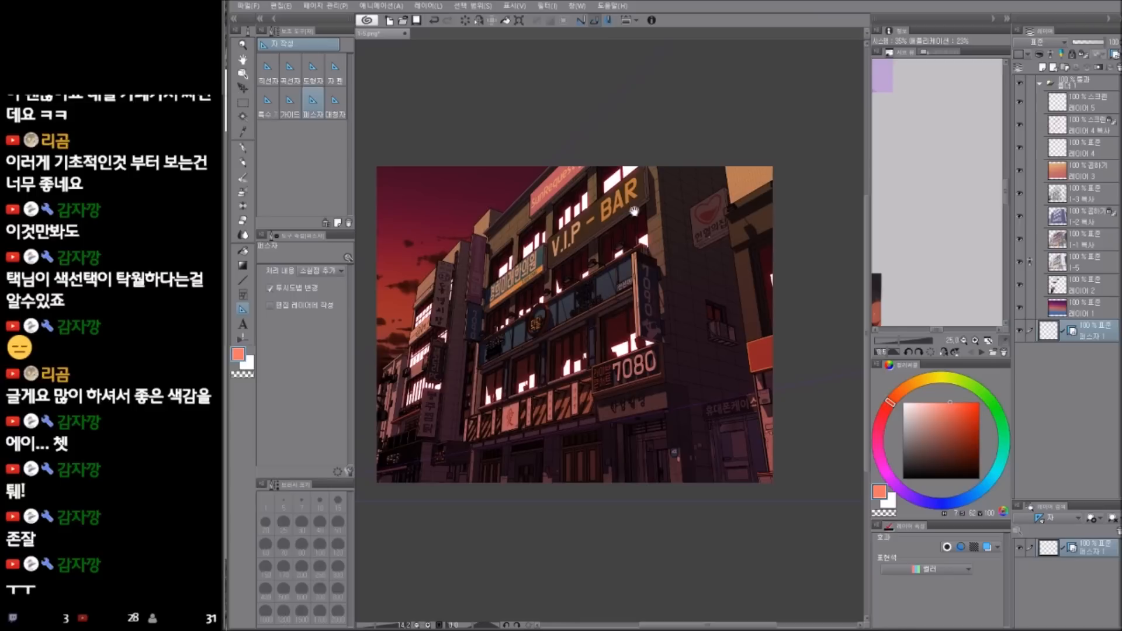
{"action": "left_click_drag", "start_coordinate": [749, 340], "coordinate": [676, 363]}
{"action": "scroll", "coordinate": [659, 309], "scroll_direction": "up", "scroll_amount": 1}
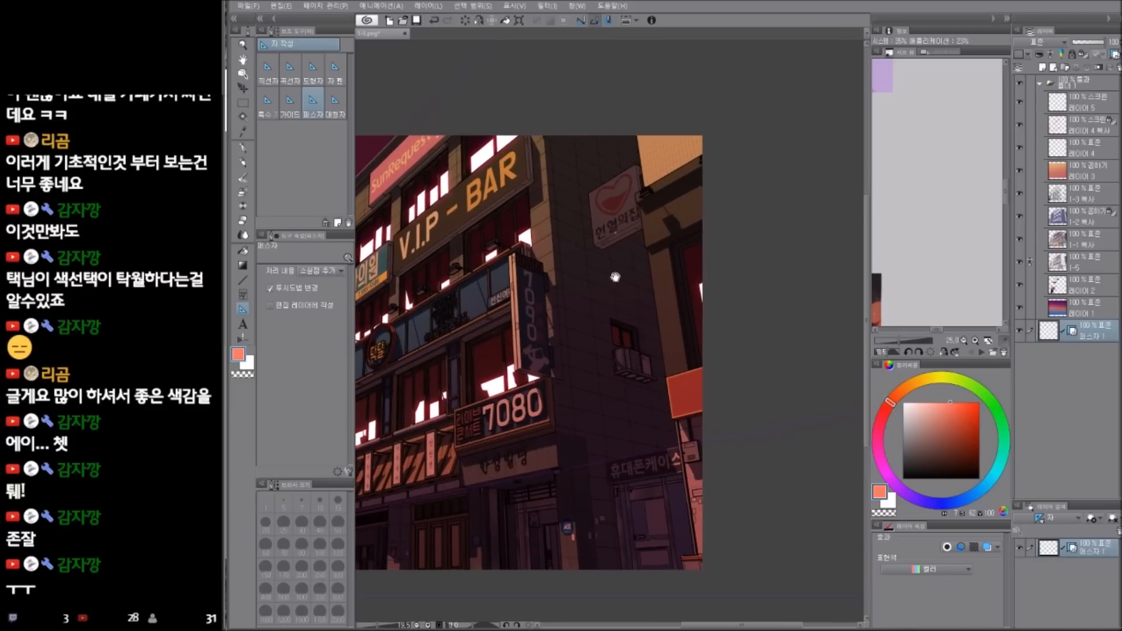
{"action": "left_click_drag", "start_coordinate": [554, 270], "coordinate": [769, 353]}
{"action": "left_click_drag", "start_coordinate": [699, 576], "coordinate": [719, 368]}
{"action": "scroll", "coordinate": [660, 397], "scroll_direction": "down", "scroll_amount": 2}
{"action": "left_click_drag", "start_coordinate": [620, 403], "coordinate": [625, 444]}
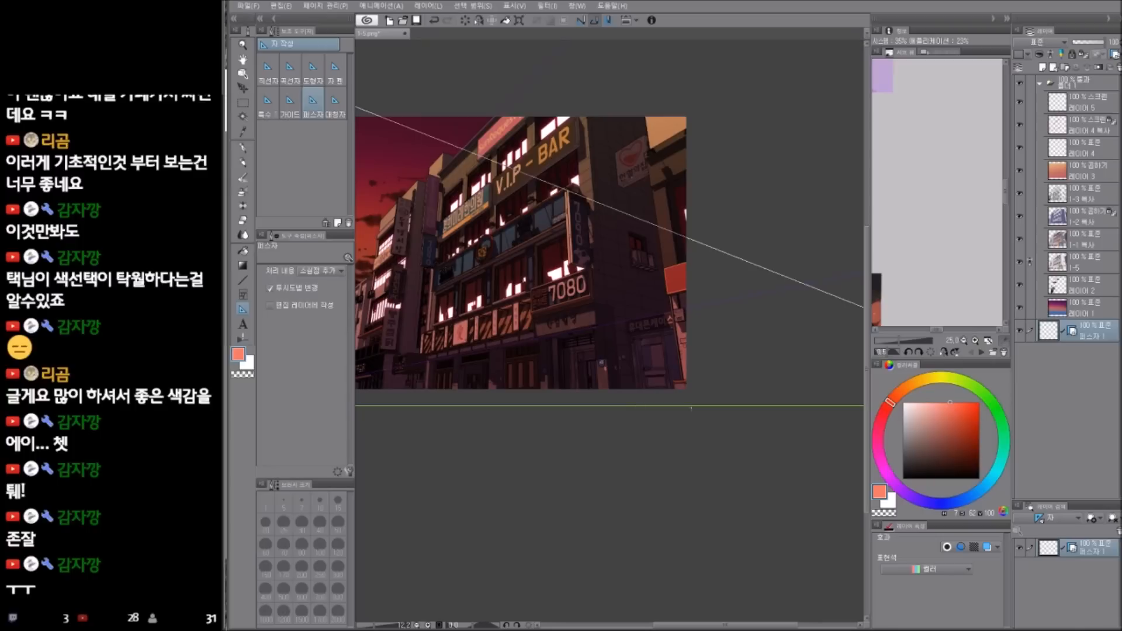
{"action": "left_click_drag", "start_coordinate": [639, 421], "coordinate": [645, 465]}
{"action": "left_click_drag", "start_coordinate": [604, 430], "coordinate": [672, 431]}
- Add a third vanishing point to the perspective ruler by tracing vertical edges on the left building and the main building's corner
{"action": "scroll", "coordinate": [476, 304], "scroll_direction": "up", "scroll_amount": 3}
{"action": "left_click_drag", "start_coordinate": [475, 249], "coordinate": [505, 224]}
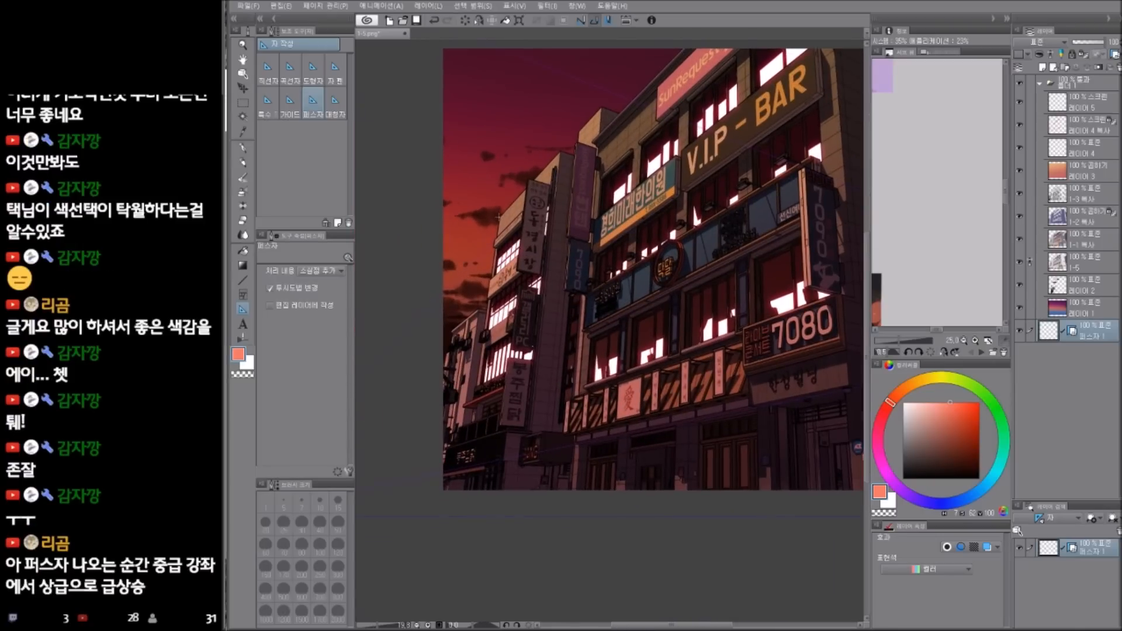
{"action": "left_click_drag", "start_coordinate": [499, 217], "coordinate": [459, 512]}
{"action": "left_click_drag", "start_coordinate": [749, 428], "coordinate": [471, 484]}
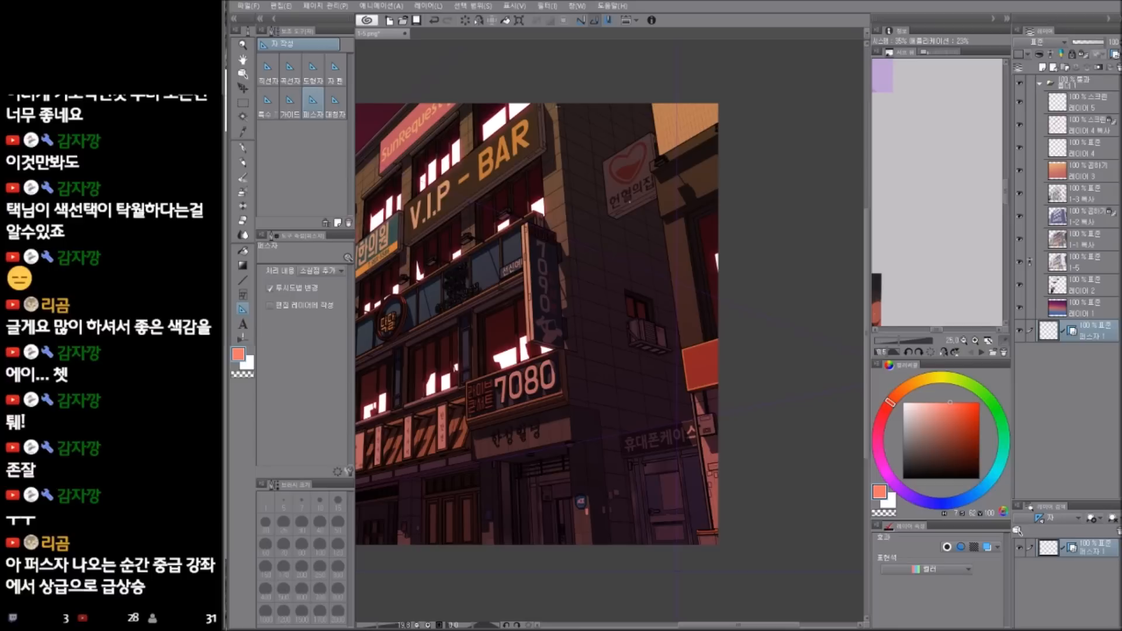
{"action": "left_click_drag", "start_coordinate": [557, 104], "coordinate": [596, 579]}
{"action": "scroll", "coordinate": [644, 416], "scroll_direction": "down", "scroll_amount": 8}
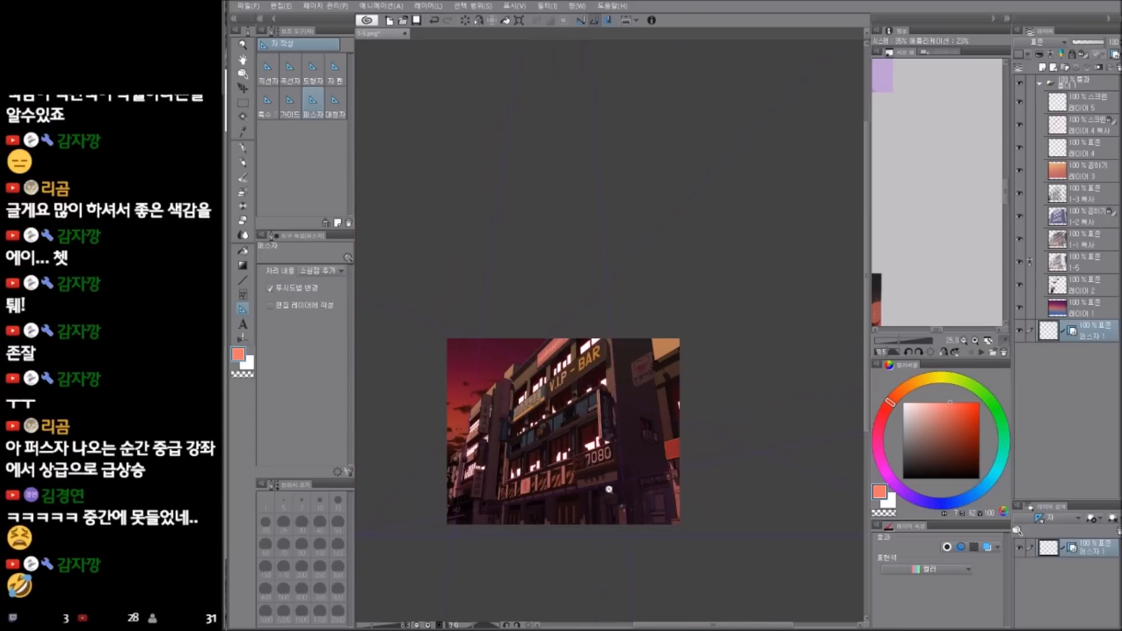
{"action": "scroll", "coordinate": [657, 431], "scroll_direction": "up", "scroll_amount": 4}
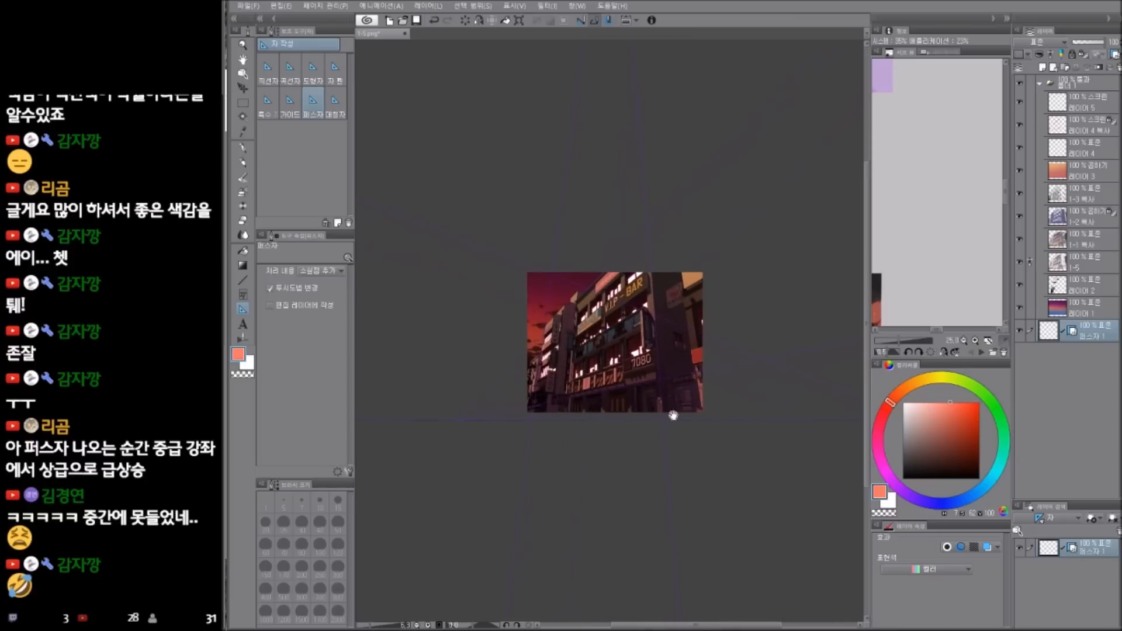
- Make the empty Screen layer 5 active and return to the pen for drawing
{"action": "left_click", "coordinate": [1094, 104]}
{"action": "scroll", "coordinate": [617, 343], "scroll_direction": "up", "scroll_amount": 3}
{"action": "key", "text": "p"}
- Test the perspective ruler with a grid of salmon lines across the front facade and side wall, and clear the test lines
{"action": "mouse_move", "coordinate": [466, 246]}
{"action": "left_mouse_down"}
{"action": "mouse_move", "coordinate": [449, 416]}
{"action": "mouse_move", "coordinate": [477, 426]}
{"action": "left_mouse_up"}
{"action": "left_click_drag", "start_coordinate": [511, 265], "coordinate": [501, 409]}
{"action": "left_click_drag", "start_coordinate": [568, 254], "coordinate": [561, 417]}
{"action": "left_click_drag", "start_coordinate": [613, 255], "coordinate": [607, 415]}
{"action": "left_click_drag", "start_coordinate": [652, 245], "coordinate": [647, 403]}
{"action": "left_click_drag", "start_coordinate": [683, 220], "coordinate": [693, 389]}
{"action": "left_click_drag", "start_coordinate": [719, 188], "coordinate": [741, 407]}
{"action": "left_click_drag", "start_coordinate": [751, 208], "coordinate": [778, 410]}
{"action": "left_click_drag", "start_coordinate": [696, 204], "coordinate": [809, 254]}
{"action": "left_click_drag", "start_coordinate": [695, 257], "coordinate": [789, 290]}
{"action": "left_click_drag", "start_coordinate": [705, 306], "coordinate": [802, 336]}
{"action": "left_click_drag", "start_coordinate": [713, 353], "coordinate": [805, 374]}
{"action": "left_click_drag", "start_coordinate": [719, 393], "coordinate": [803, 407]}
{"action": "left_click_drag", "start_coordinate": [717, 433], "coordinate": [788, 423]}
{"action": "left_click_drag", "start_coordinate": [670, 446], "coordinate": [727, 430]}
{"action": "left_click_drag", "start_coordinate": [523, 382], "coordinate": [738, 291]}
{"action": "left_click_drag", "start_coordinate": [501, 356], "coordinate": [710, 237]}
{"action": "left_click_drag", "start_coordinate": [530, 309], "coordinate": [701, 191]}
{"action": "left_click_drag", "start_coordinate": [545, 271], "coordinate": [699, 155]}
{"action": "left_click_drag", "start_coordinate": [555, 230], "coordinate": [681, 119]}
{"action": "left_click_drag", "start_coordinate": [747, 444], "coordinate": [703, 484]}
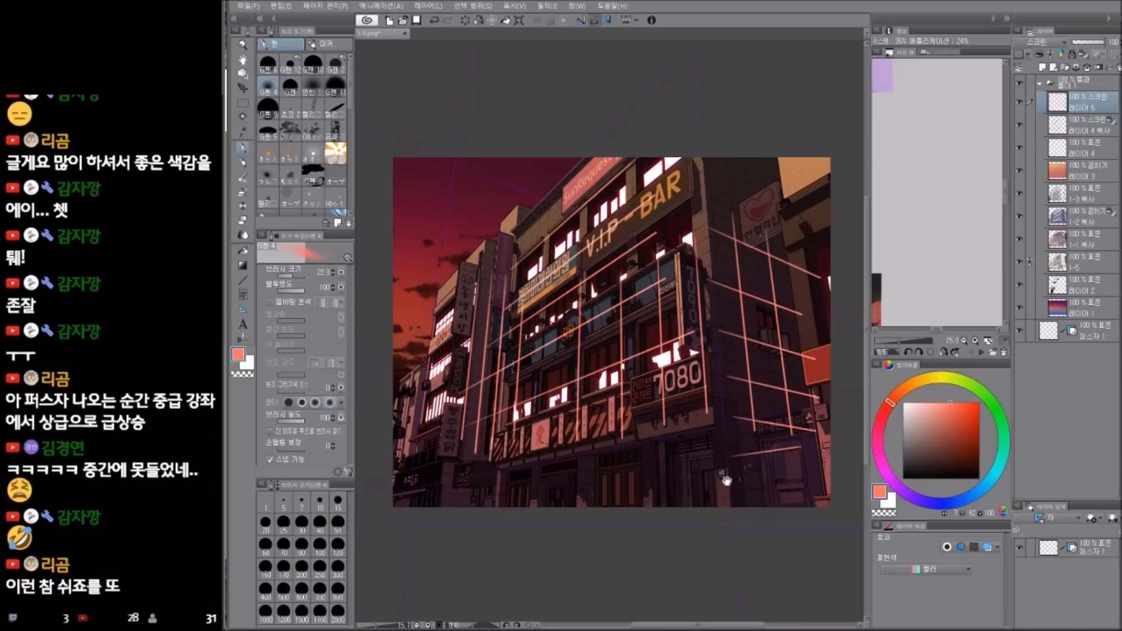
{"action": "left_click_drag", "start_coordinate": [654, 197], "coordinate": [724, 480]}
{"action": "key", "text": "Delete"}
- Try a salmon highlight along the left building's roof edge and reduce the pen size to about 20
{"action": "left_click_drag", "start_coordinate": [558, 357], "coordinate": [687, 354]}
{"action": "scroll", "coordinate": [570, 313], "scroll_direction": "up", "scroll_amount": 3}
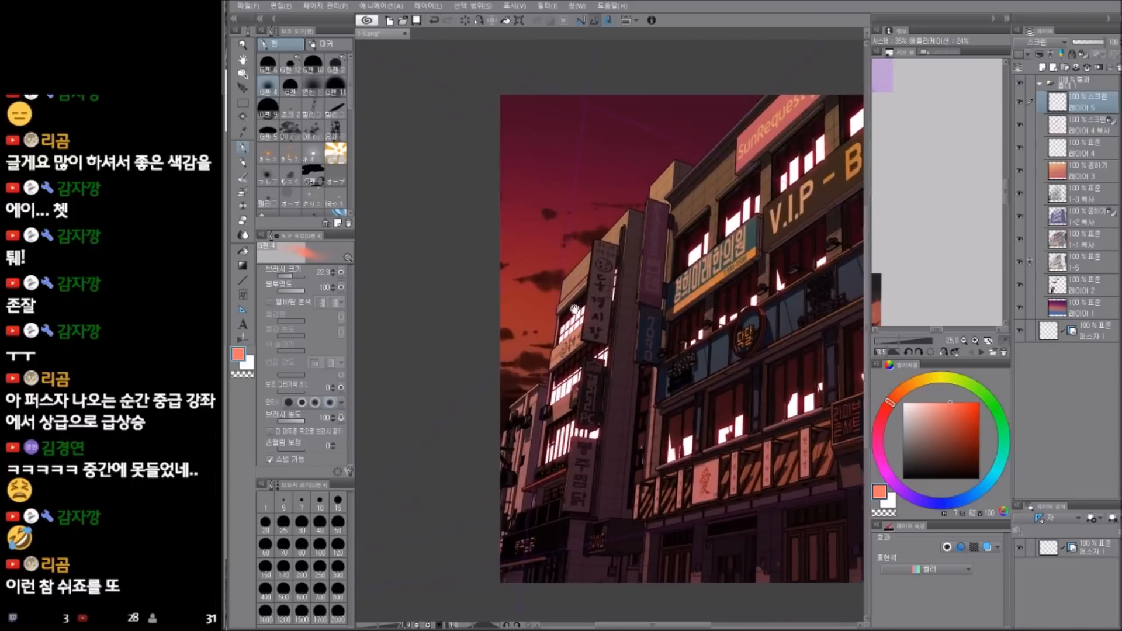
{"action": "left_click_drag", "start_coordinate": [573, 219], "coordinate": [579, 203]}
{"action": "key", "text": "["}
{"action": "mouse_move", "coordinate": [570, 263]}
{"action": "left_mouse_down"}
{"action": "mouse_move", "coordinate": [565, 288]}
{"action": "mouse_move", "coordinate": [589, 241]}
{"action": "mouse_move", "coordinate": [582, 249]}
{"action": "mouse_move", "coordinate": [638, 189]}
{"action": "left_mouse_up"}
{"action": "key", "text": "ctrl+z"}
{"action": "key", "text": "["}
{"action": "key", "text": "["}
{"action": "key", "text": "["}
{"action": "key", "text": "["}
{"action": "key", "text": "]"}
{"action": "key", "text": "]"}
{"action": "key", "text": "ctrl+z"}
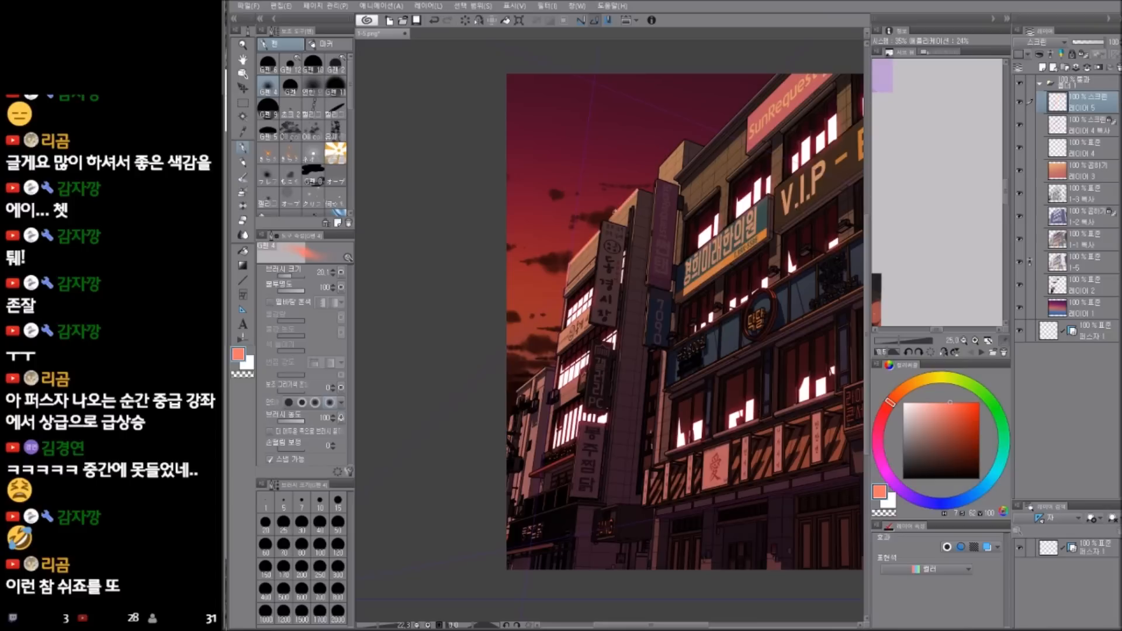
- Draw salmon edge highlights along the upper vertical sign's outline and the left building's upper edge
{"action": "left_click_drag", "start_coordinate": [601, 222], "coordinate": [589, 321]}
{"action": "left_click_drag", "start_coordinate": [601, 220], "coordinate": [589, 322]}
{"action": "key", "text": "ctrl+z"}
{"action": "left_click_drag", "start_coordinate": [601, 220], "coordinate": [625, 227]}
{"action": "mouse_move", "coordinate": [572, 323]}
{"action": "left_mouse_down"}
{"action": "mouse_move", "coordinate": [588, 311]}
{"action": "mouse_move", "coordinate": [595, 259]}
{"action": "left_mouse_up"}
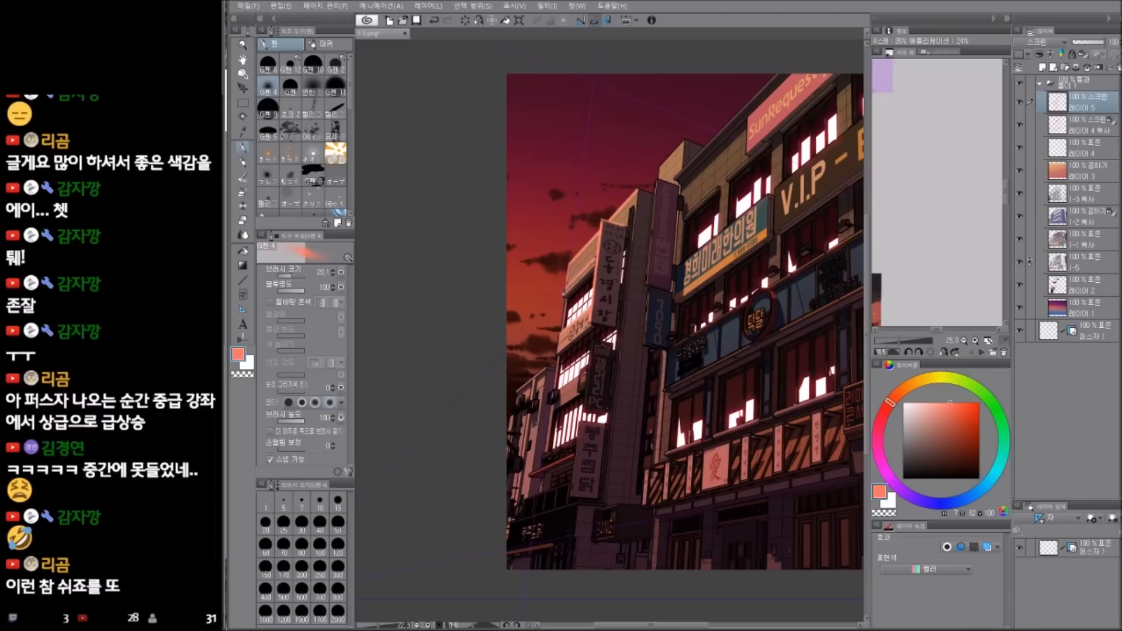
- Work the salmon edge highlights down the left building's outer edge and onto the roofline of the farther building
{"action": "key", "text": "ctrl+z"}
{"action": "left_click_drag", "start_coordinate": [562, 295], "coordinate": [555, 357]}
{"action": "key", "text": "ctrl+z"}
{"action": "left_click_drag", "start_coordinate": [555, 355], "coordinate": [552, 385]}
{"action": "key", "text": "ctrl+z"}
{"action": "left_click_drag", "start_coordinate": [518, 390], "coordinate": [546, 366]}
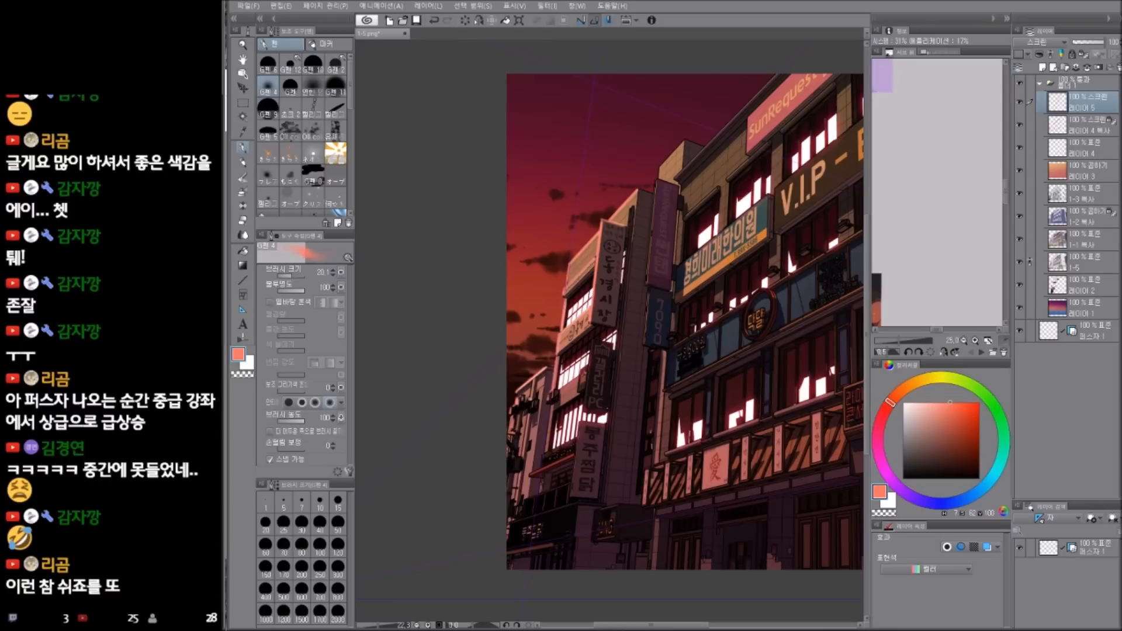
- Draw light orange edge highlights at pen size 18 along the left building's roofline, ledges and outer edge
{"action": "left_click_drag", "start_coordinate": [661, 312], "coordinate": [652, 279]}
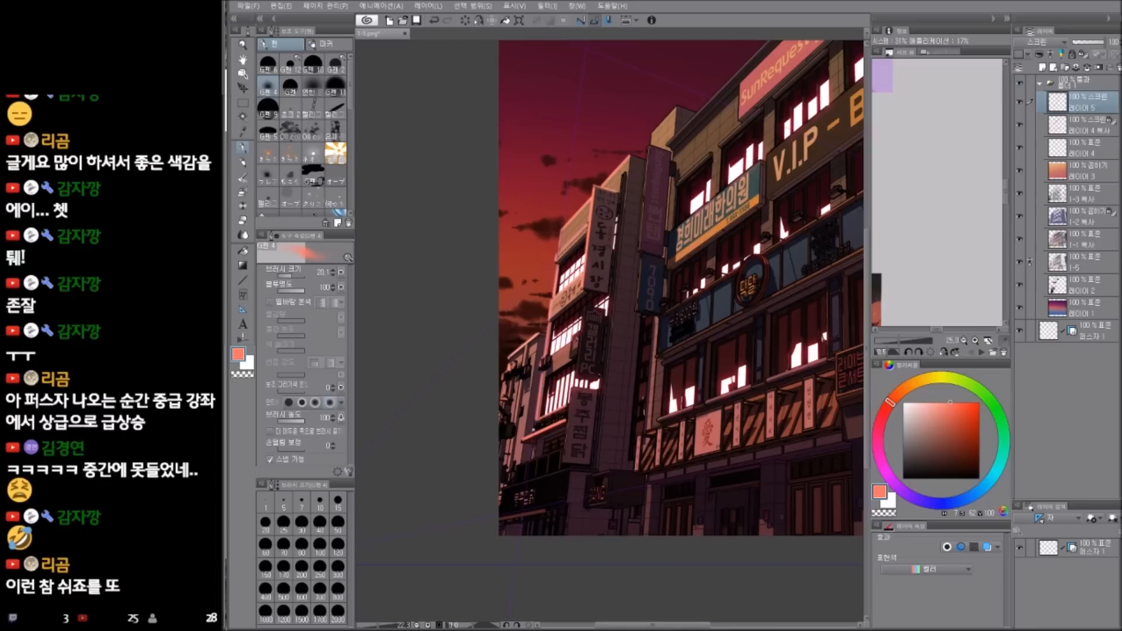
{"action": "left_click_drag", "start_coordinate": [643, 288], "coordinate": [643, 301]}
{"action": "left_click", "coordinate": [939, 402]}
{"action": "left_click", "coordinate": [917, 381]}
{"action": "key", "text": "bracketleft"}
{"action": "key", "text": "bracketleft"}
{"action": "key", "text": "bracketleft"}
{"action": "key", "text": "bracketright"}
{"action": "key", "text": "bracketright"}
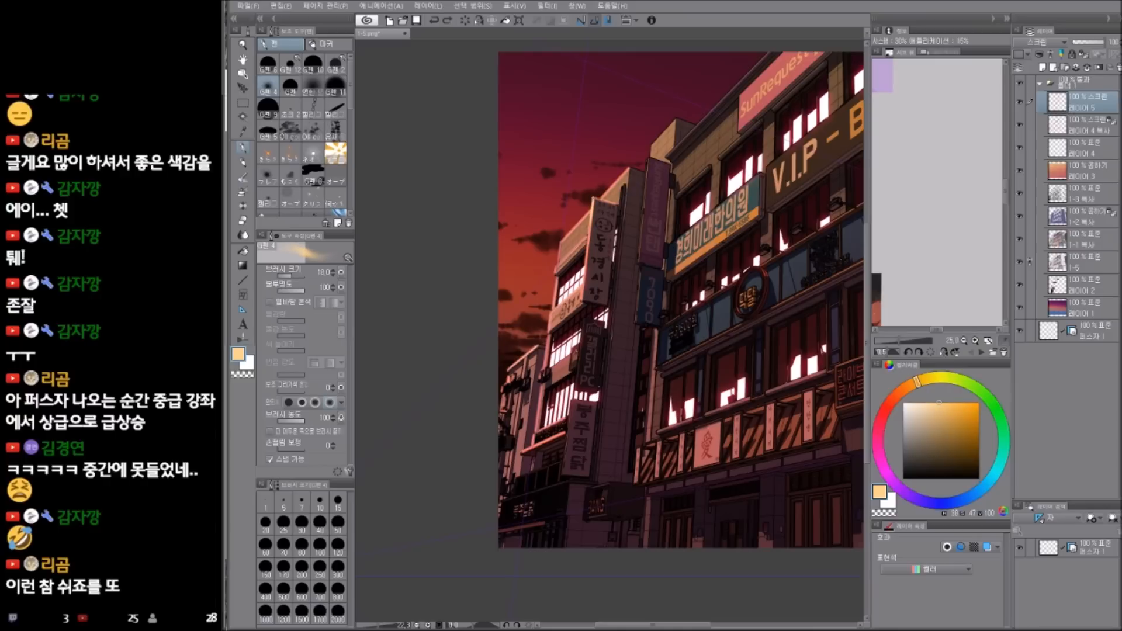
{"action": "left_click_drag", "start_coordinate": [565, 236], "coordinate": [624, 174]}
{"action": "left_click_drag", "start_coordinate": [558, 265], "coordinate": [573, 249]}
{"action": "mouse_move", "coordinate": [555, 305]}
{"action": "left_mouse_down"}
{"action": "mouse_move", "coordinate": [555, 279]}
{"action": "mouse_move", "coordinate": [537, 414]}
{"action": "left_mouse_up"}
{"action": "key", "text": "ctrl+z"}
{"action": "left_click_drag", "start_coordinate": [534, 439], "coordinate": [532, 445]}
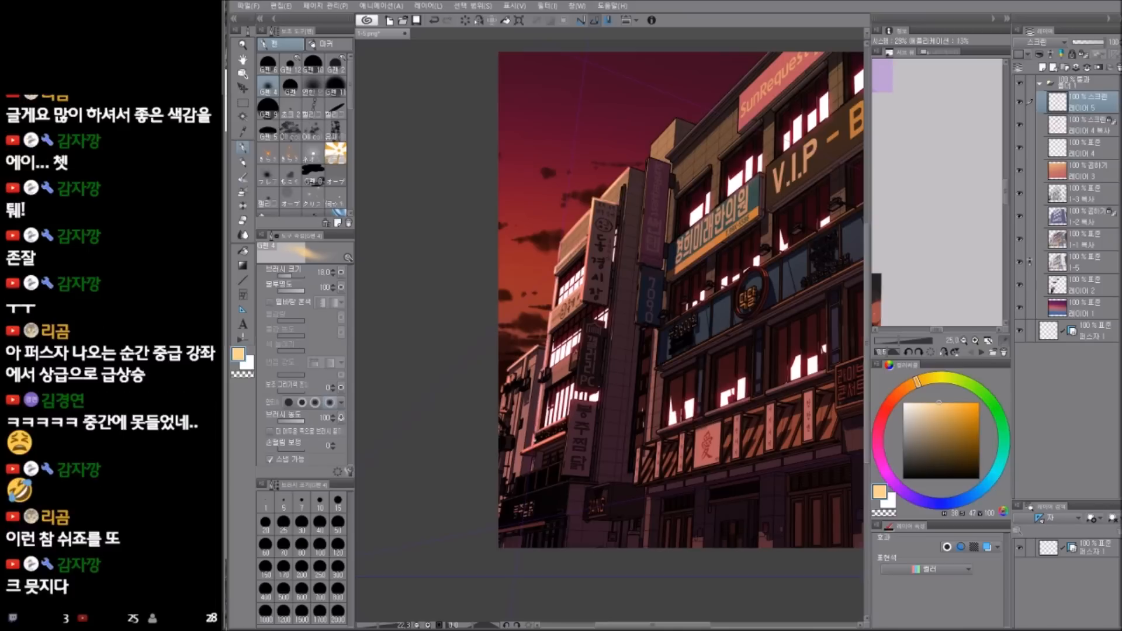
- Draw pinkish-red edge highlights along the outer and upper edges of the left building's middle vertical sign
{"action": "scroll", "coordinate": [643, 420], "scroll_direction": "down", "scroll_amount": 4}
{"action": "left_click_drag", "start_coordinate": [701, 393], "coordinate": [639, 431]}
{"action": "scroll", "coordinate": [556, 376], "scroll_direction": "up", "scroll_amount": 5}
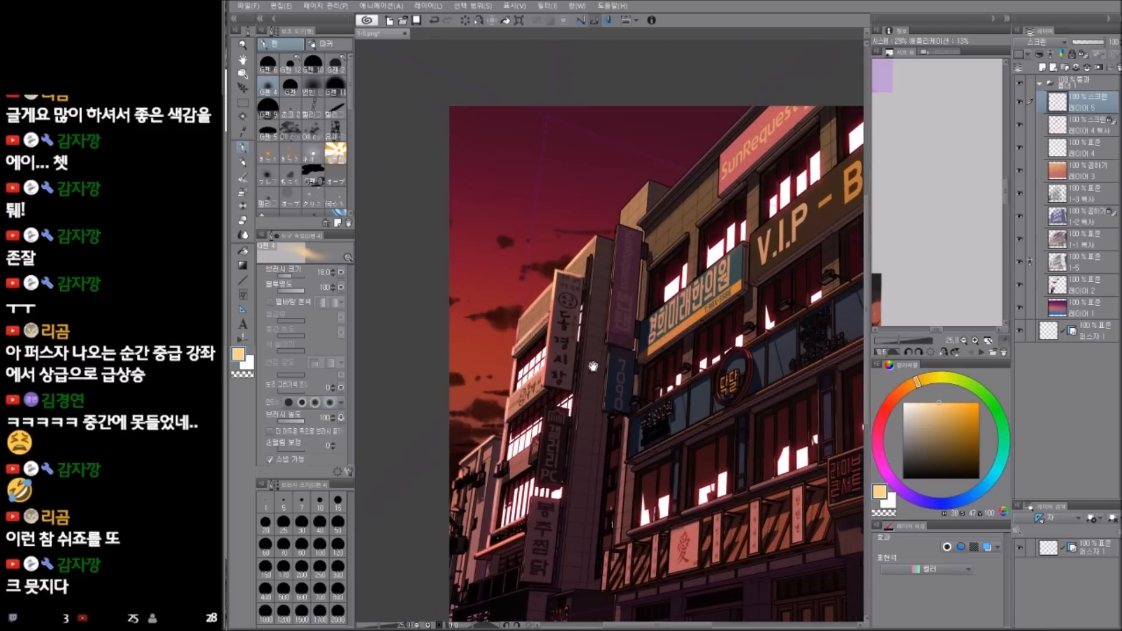
{"action": "scroll", "coordinate": [659, 400], "scroll_direction": "down", "scroll_amount": 3}
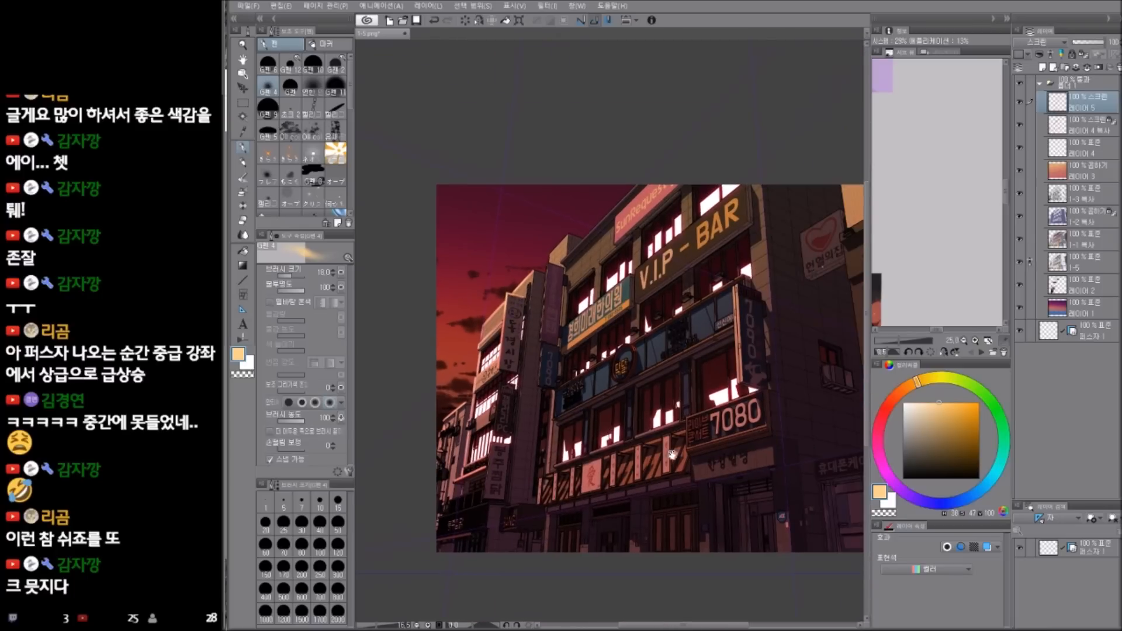
{"action": "left_click_drag", "start_coordinate": [670, 471], "coordinate": [650, 463]}
{"action": "left_click_drag", "start_coordinate": [667, 505], "coordinate": [740, 480]}
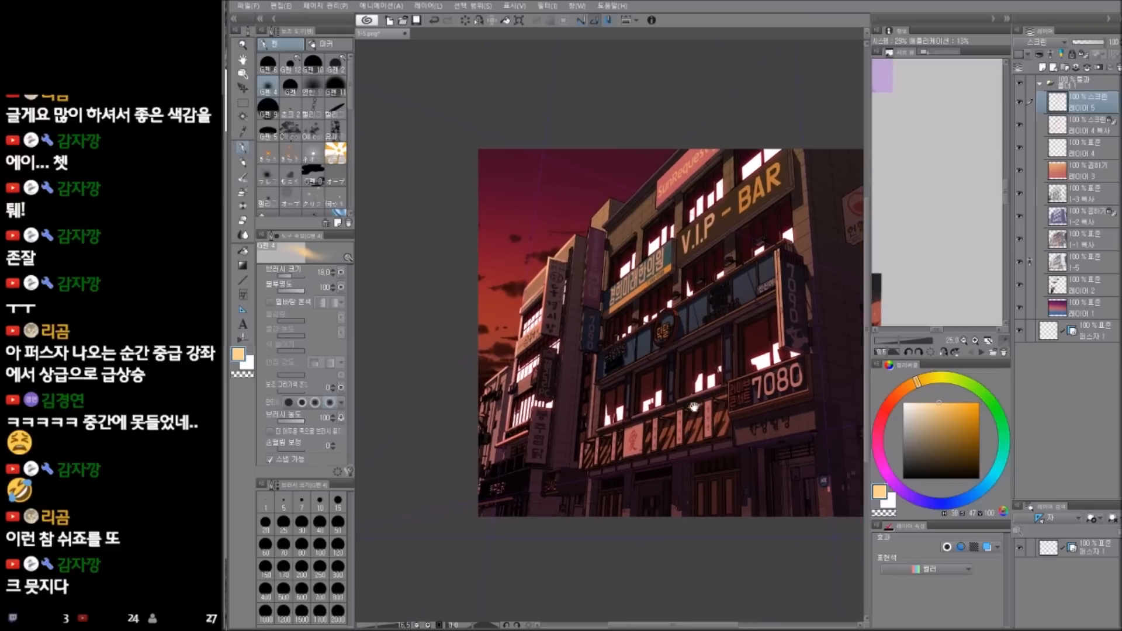
{"action": "left_click", "coordinate": [880, 423]}
{"action": "left_click", "coordinate": [955, 402]}
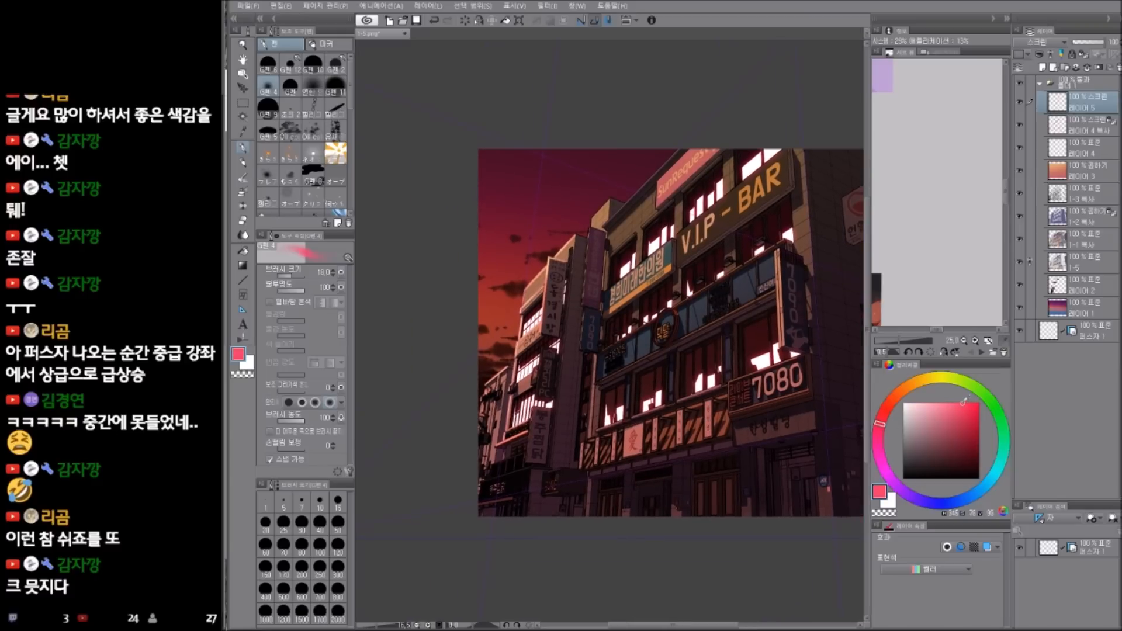
{"action": "scroll", "coordinate": [575, 354], "scroll_direction": "up", "scroll_amount": 2}
{"action": "left_click_drag", "start_coordinate": [525, 344], "coordinate": [518, 416]}
{"action": "left_click_drag", "start_coordinate": [526, 343], "coordinate": [518, 414]}
{"action": "left_click_drag", "start_coordinate": [526, 345], "coordinate": [546, 340]}
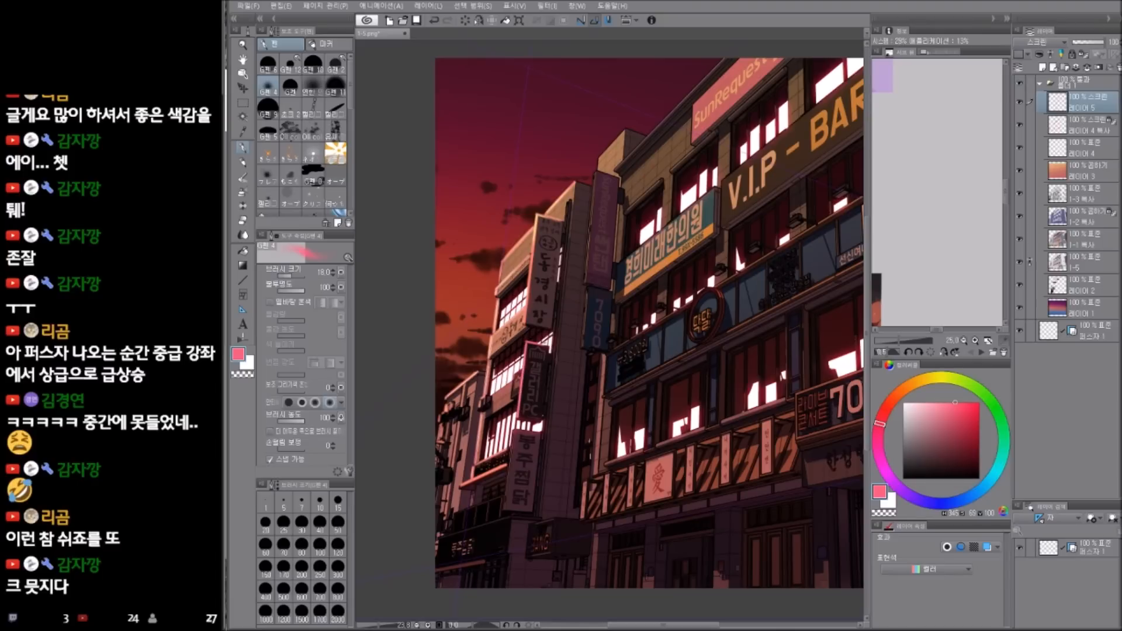
- Draw pinkish-red edge highlights along the outer and upper edges of the left building's lowest vertical sign
{"action": "left_click_drag", "start_coordinate": [513, 431], "coordinate": [502, 508]}
{"action": "left_click_drag", "start_coordinate": [513, 431], "coordinate": [502, 507]}
{"action": "left_click_drag", "start_coordinate": [512, 431], "coordinate": [541, 432]}
{"action": "key", "text": "ctrl+z"}
- Draw pinkish-red highlights down the outer edges of the tall purple sign and the blue sign beneath it
{"action": "left_click_drag", "start_coordinate": [594, 172], "coordinate": [584, 280]}
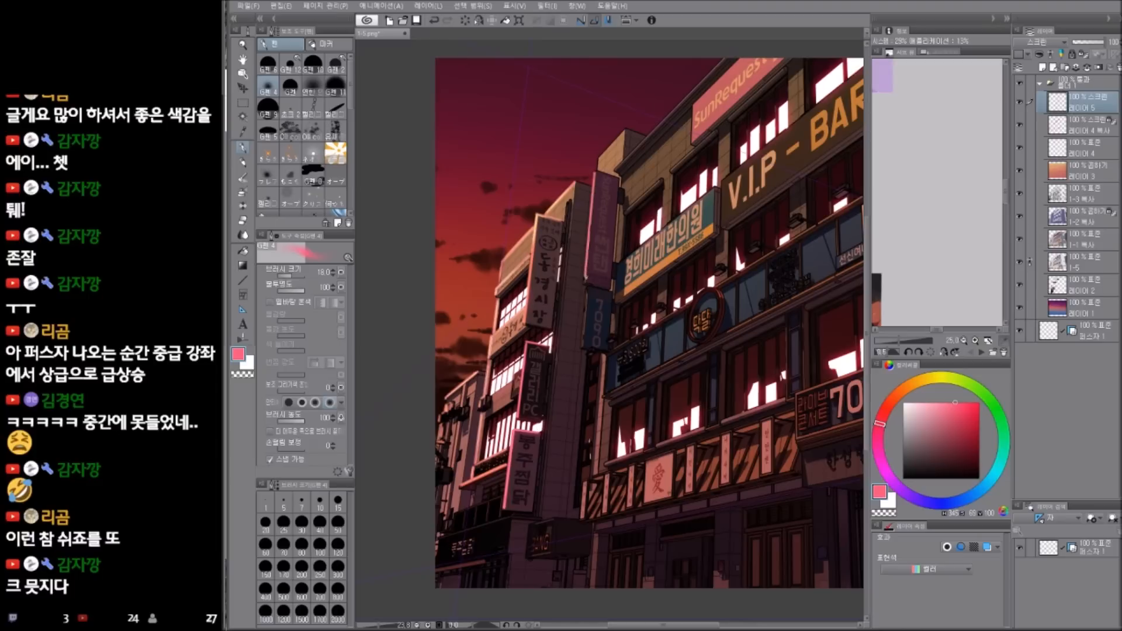
{"action": "left_click_drag", "start_coordinate": [595, 174], "coordinate": [581, 343]}
{"action": "left_click_drag", "start_coordinate": [586, 290], "coordinate": [582, 347]}
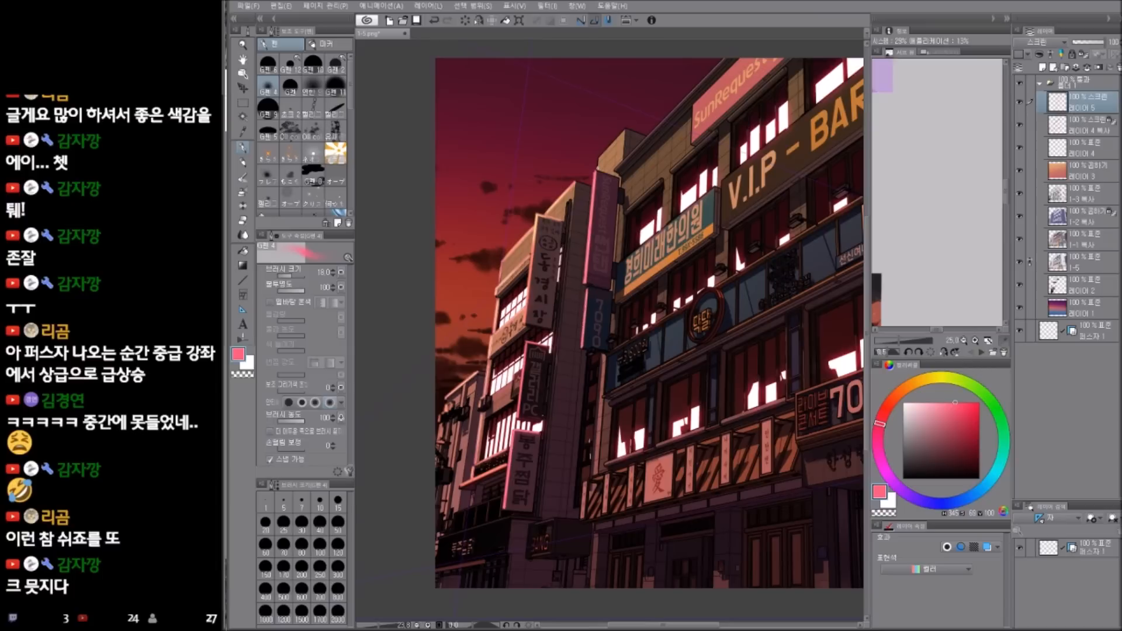
- Draw pinkish-red highlights along the main building's roofline and the SunRequest sign's upper edge
{"action": "mouse_move", "coordinate": [595, 170]}
{"action": "left_mouse_down"}
{"action": "mouse_move", "coordinate": [617, 177]}
{"action": "mouse_move", "coordinate": [596, 172]}
{"action": "mouse_move", "coordinate": [625, 132]}
{"action": "left_mouse_up"}
{"action": "left_click_drag", "start_coordinate": [711, 300], "coordinate": [609, 411]}
{"action": "left_click_drag", "start_coordinate": [517, 279], "coordinate": [624, 170]}
{"action": "mouse_move", "coordinate": [515, 281]}
{"action": "left_mouse_down"}
{"action": "mouse_move", "coordinate": [657, 144]}
{"action": "mouse_move", "coordinate": [692, 86]}
{"action": "left_mouse_up"}
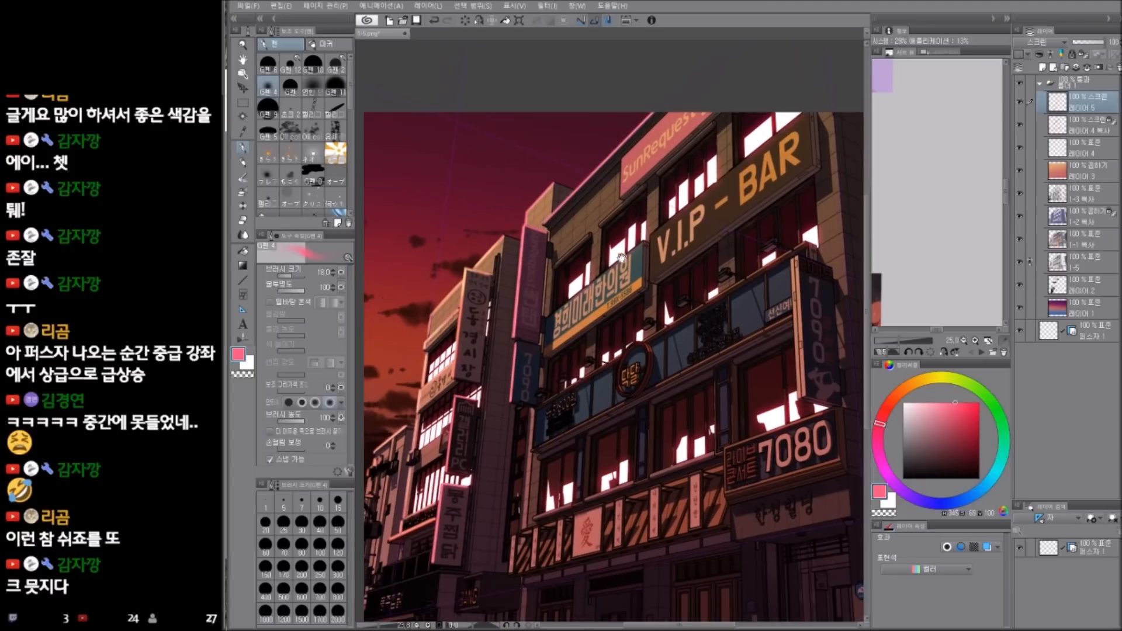
{"action": "left_click_drag", "start_coordinate": [620, 153], "coordinate": [700, 88]}
{"action": "left_click_drag", "start_coordinate": [622, 159], "coordinate": [619, 201]}
{"action": "key", "text": "ctrl+z"}
{"action": "left_click_drag", "start_coordinate": [638, 366], "coordinate": [642, 363]}
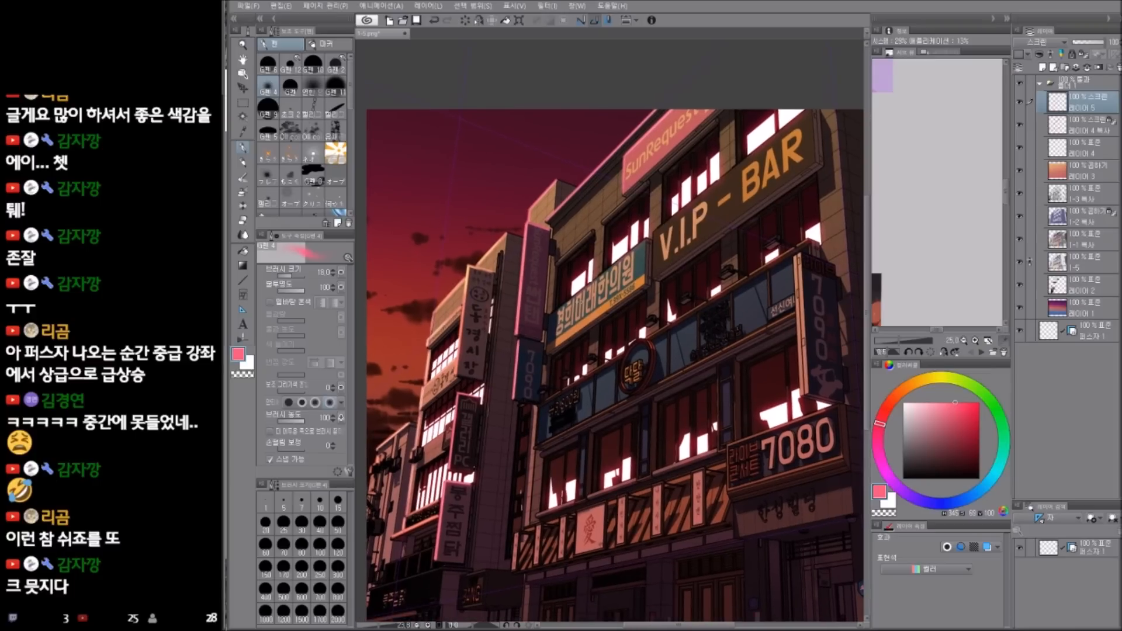
- Draw a pinkish-red highlight along the upper edge of the 경희미래한의원 sign
{"action": "left_click_drag", "start_coordinate": [561, 306], "coordinate": [643, 244]}
{"action": "key", "text": "ctrl+z"}
{"action": "left_click_drag", "start_coordinate": [561, 307], "coordinate": [642, 241]}
{"action": "left_click_drag", "start_coordinate": [561, 307], "coordinate": [640, 243]}
{"action": "left_click_drag", "start_coordinate": [669, 365], "coordinate": [645, 348]}
- Add light yellow highlights along the tall purple sign's outer edge and the main building's roofline
{"action": "left_click", "coordinate": [939, 403]}
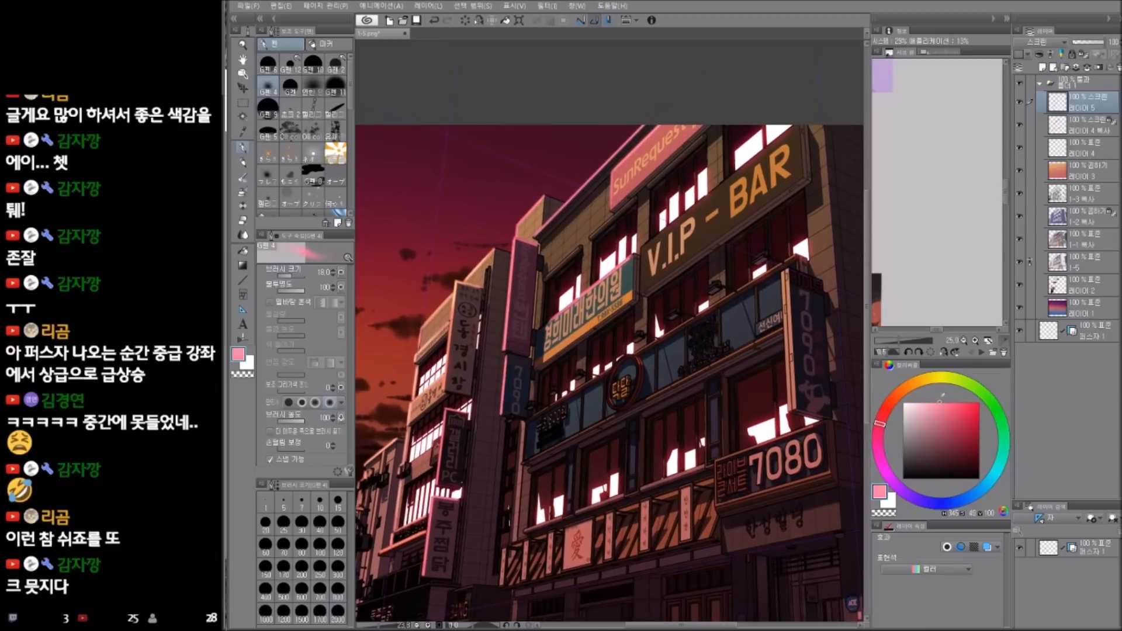
{"action": "left_click", "coordinate": [931, 378]}
{"action": "left_click_drag", "start_coordinate": [515, 239], "coordinate": [511, 275]}
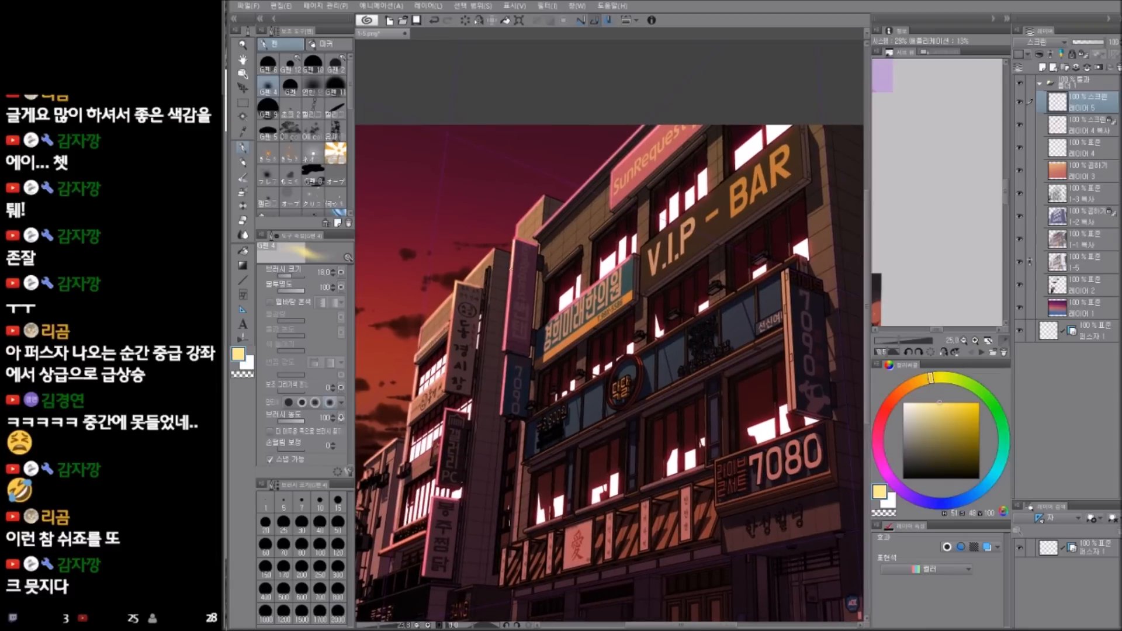
{"action": "left_click_drag", "start_coordinate": [507, 320], "coordinate": [502, 382]}
{"action": "key", "text": "ctrl+z"}
{"action": "mouse_move", "coordinate": [515, 226]}
{"action": "left_mouse_down"}
{"action": "mouse_move", "coordinate": [515, 237]}
{"action": "mouse_move", "coordinate": [532, 206]}
{"action": "mouse_move", "coordinate": [644, 128]}
{"action": "left_mouse_up"}
{"action": "left_click_drag", "start_coordinate": [609, 161], "coordinate": [645, 126]}
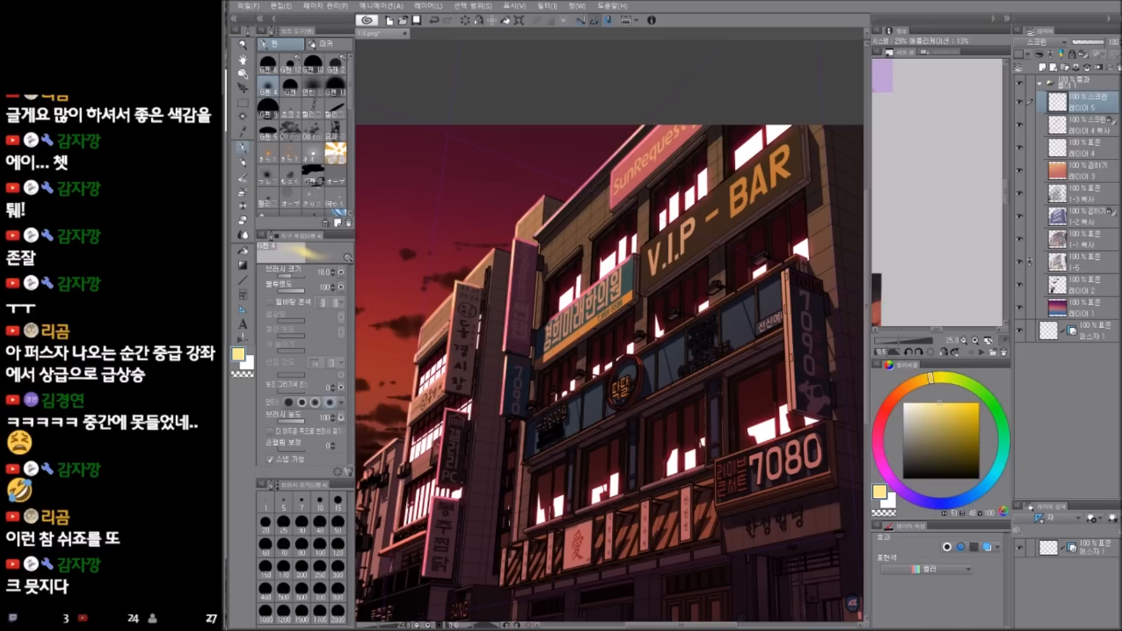
- Add light yellow highlights along the upper and outer edges of the SunRequest sign
{"action": "left_click_drag", "start_coordinate": [614, 170], "coordinate": [660, 125]}
{"action": "left_click_drag", "start_coordinate": [611, 171], "coordinate": [611, 202]}
{"action": "mouse_move", "coordinate": [608, 327]}
{"action": "left_mouse_down"}
{"action": "mouse_move", "coordinate": [611, 312]}
{"action": "mouse_move", "coordinate": [580, 286]}
{"action": "mouse_move", "coordinate": [624, 249]}
{"action": "left_mouse_up"}
{"action": "left_click_drag", "start_coordinate": [698, 363], "coordinate": [693, 369]}
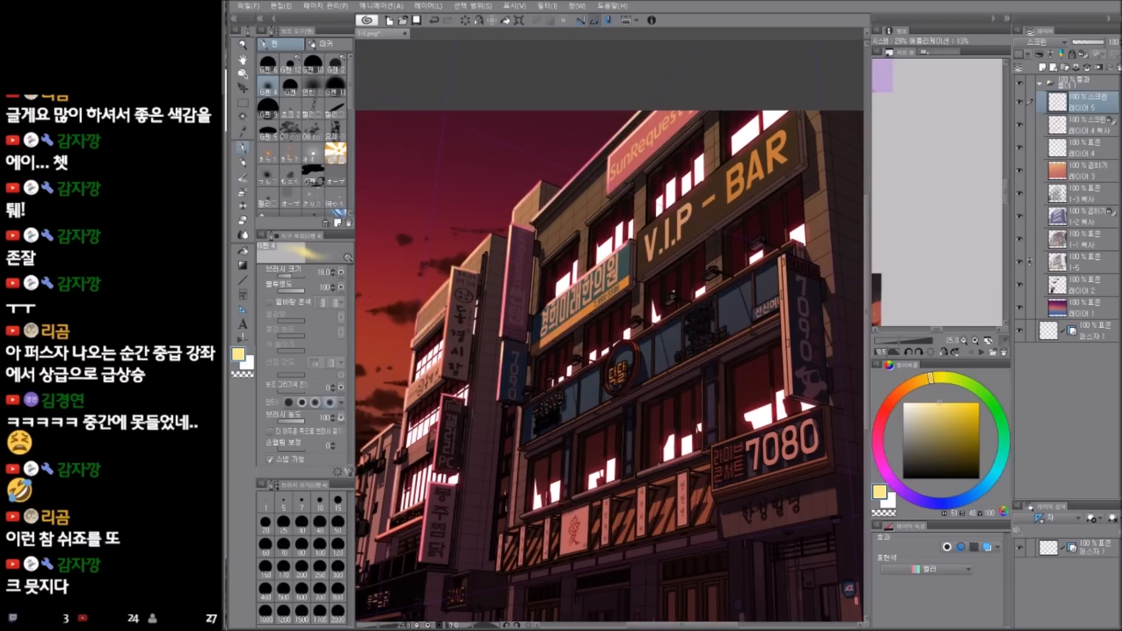
{"action": "left_click_drag", "start_coordinate": [662, 405], "coordinate": [693, 362]}
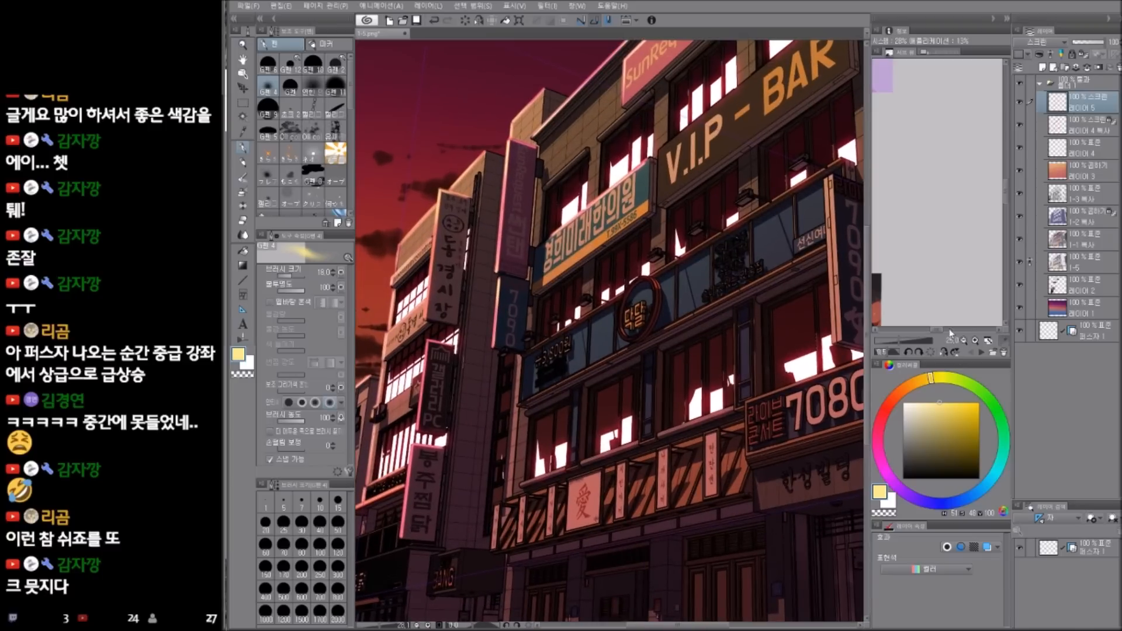
- Draw a salmon rim highlight around the round sign on the main building, reducing the pen size to suit
{"action": "left_click", "coordinate": [883, 415]}
{"action": "left_click", "coordinate": [949, 402]}
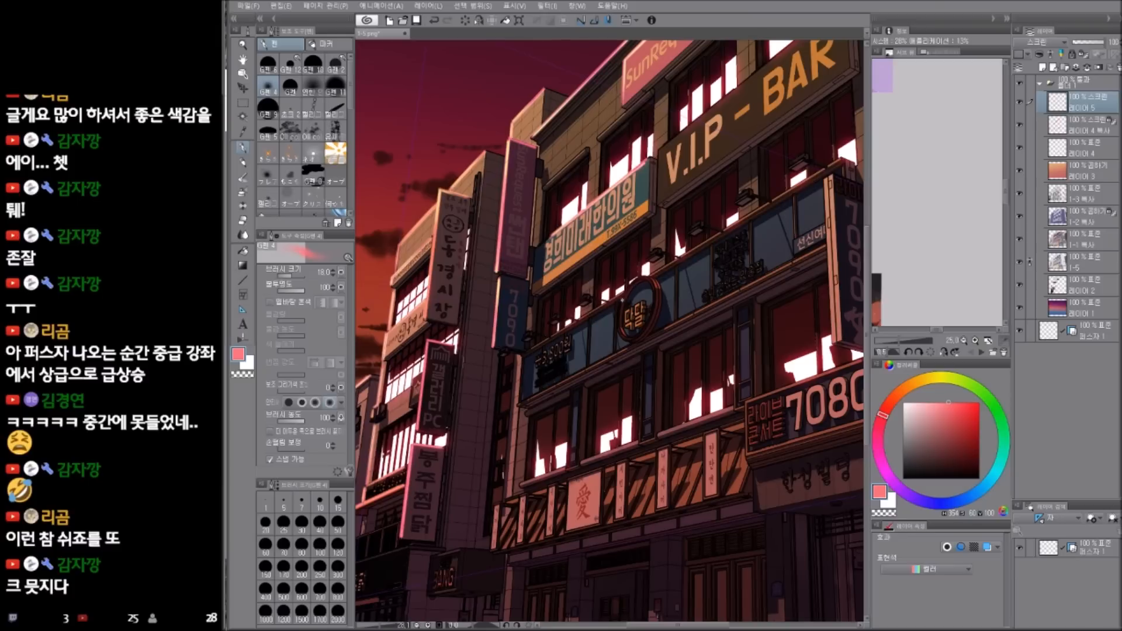
{"action": "left_click_drag", "start_coordinate": [636, 282], "coordinate": [619, 309]}
{"action": "key", "text": "["}
{"action": "key", "text": "ctrl+z"}
{"action": "left_click_drag", "start_coordinate": [637, 282], "coordinate": [619, 306]}
{"action": "key", "text": "]"}
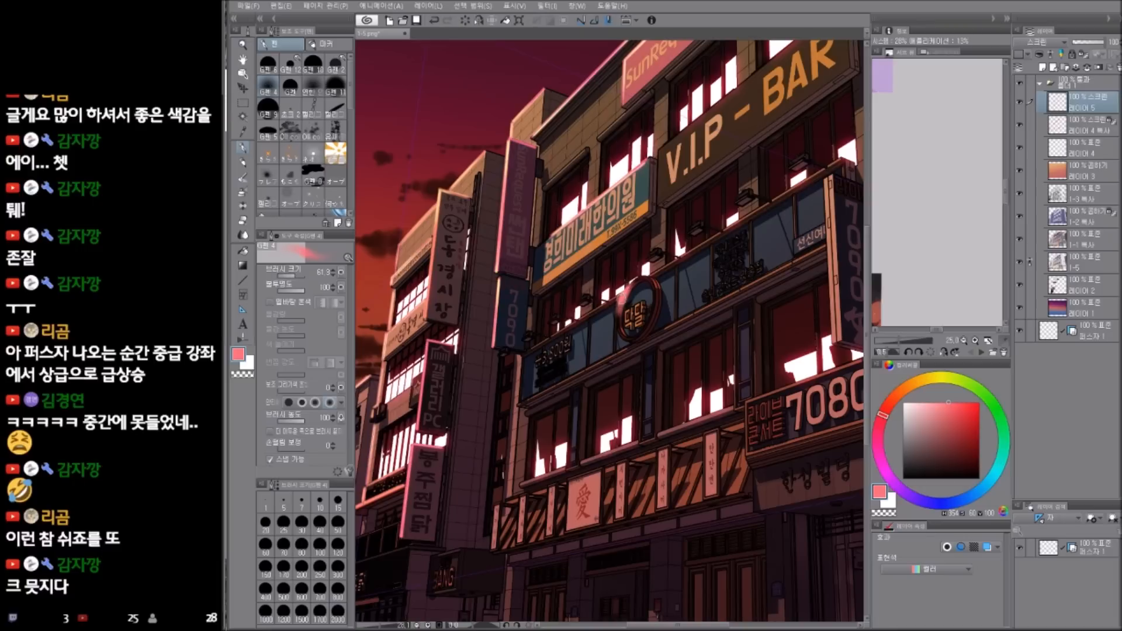
{"action": "key", "text": "ctrl+z"}
{"action": "key", "text": "["}
{"action": "key", "text": "["}
{"action": "left_click_drag", "start_coordinate": [623, 304], "coordinate": [633, 284]}
{"action": "key", "text": "["}
{"action": "left_click_drag", "start_coordinate": [653, 310], "coordinate": [639, 332]}
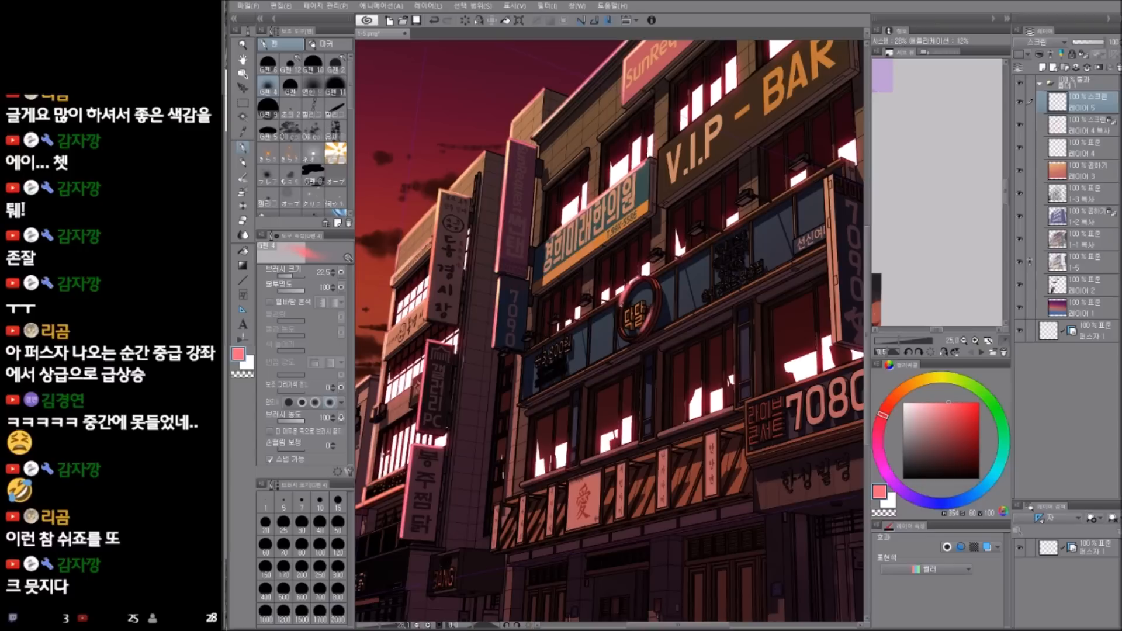
- Add a thin light yellow highlight over the round sign's rim
{"action": "left_click", "coordinate": [940, 401]}
{"action": "left_click", "coordinate": [935, 377]}
{"action": "left_click_drag", "start_coordinate": [633, 297], "coordinate": [626, 296]}
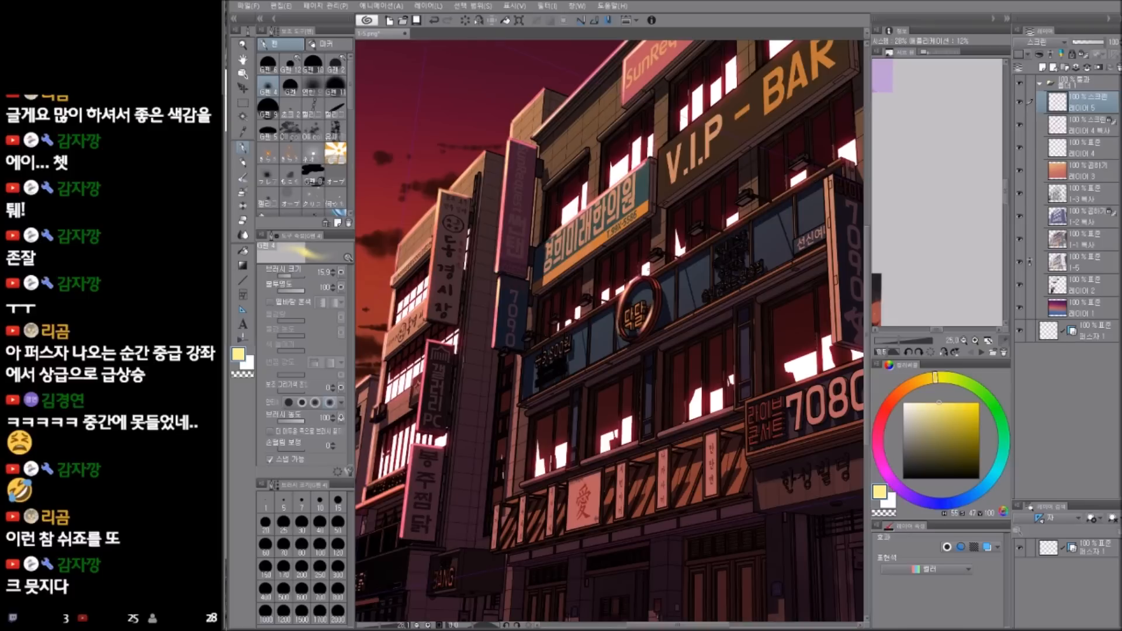
- Brush a soft pinkish-red glow over the main building's upper lit windows
{"action": "left_click_drag", "start_coordinate": [909, 389], "coordinate": [882, 416]}
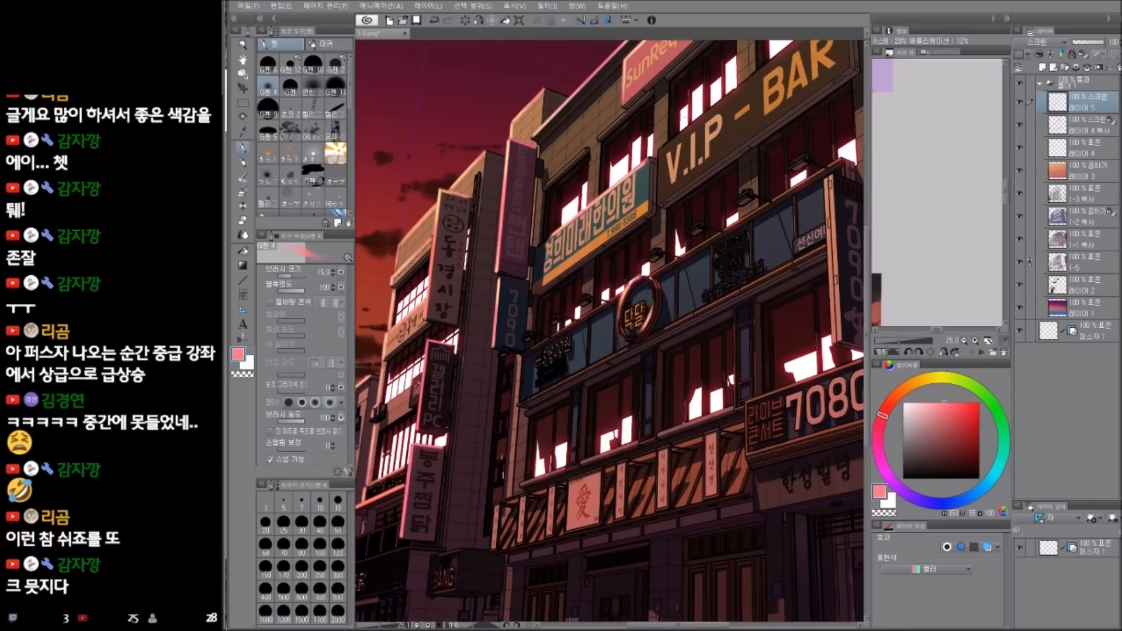
{"action": "scroll", "coordinate": [723, 416], "scroll_direction": "down", "scroll_amount": 2}
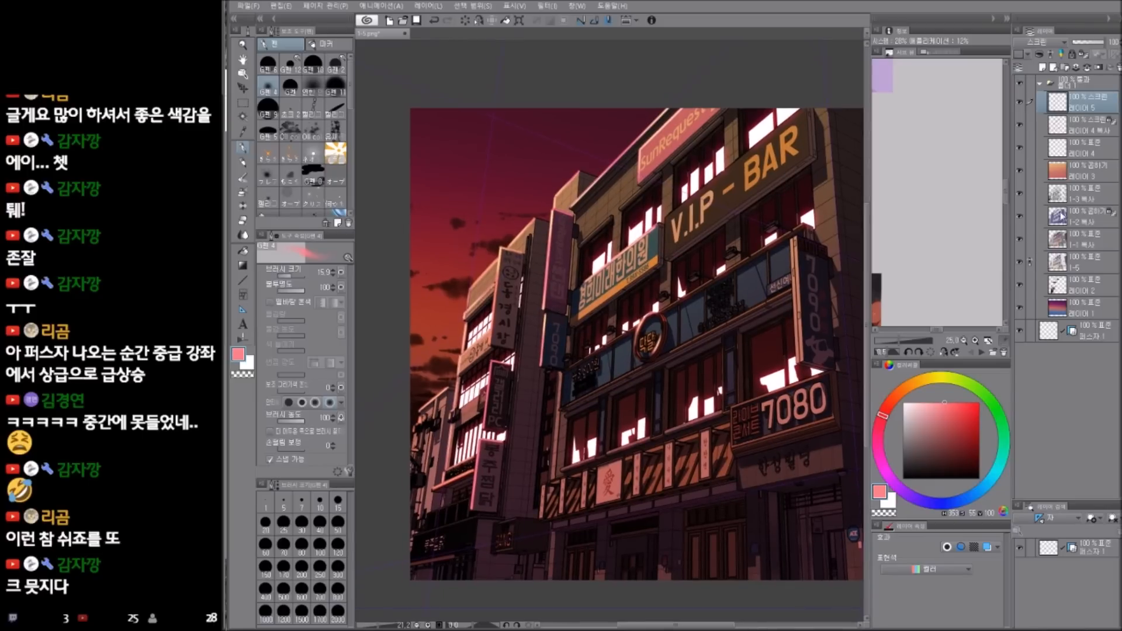
{"action": "left_click", "coordinate": [955, 402]}
{"action": "left_click", "coordinate": [882, 427]}
{"action": "left_click_drag", "start_coordinate": [713, 246], "coordinate": [730, 230]}
{"action": "mouse_move", "coordinate": [597, 255]}
{"action": "left_mouse_down"}
{"action": "mouse_move", "coordinate": [597, 265]}
{"action": "mouse_move", "coordinate": [603, 257]}
{"action": "left_mouse_up"}
{"action": "key", "text": "ctrl+z"}
{"action": "left_click_drag", "start_coordinate": [603, 252], "coordinate": [634, 234]}
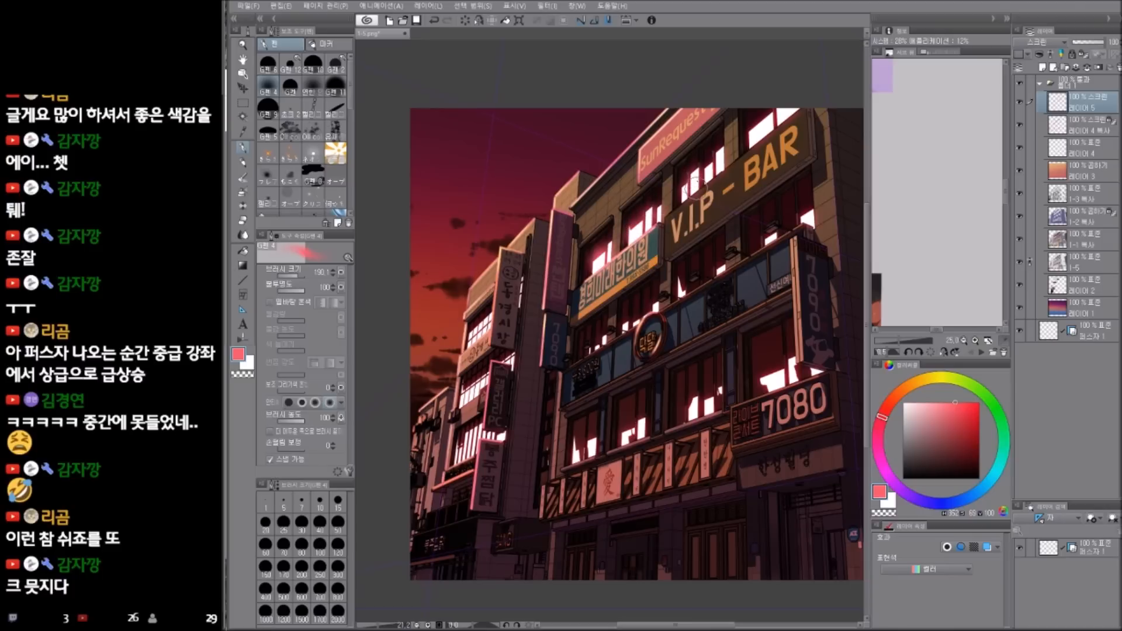
{"action": "left_click_drag", "start_coordinate": [759, 128], "coordinate": [771, 128]}
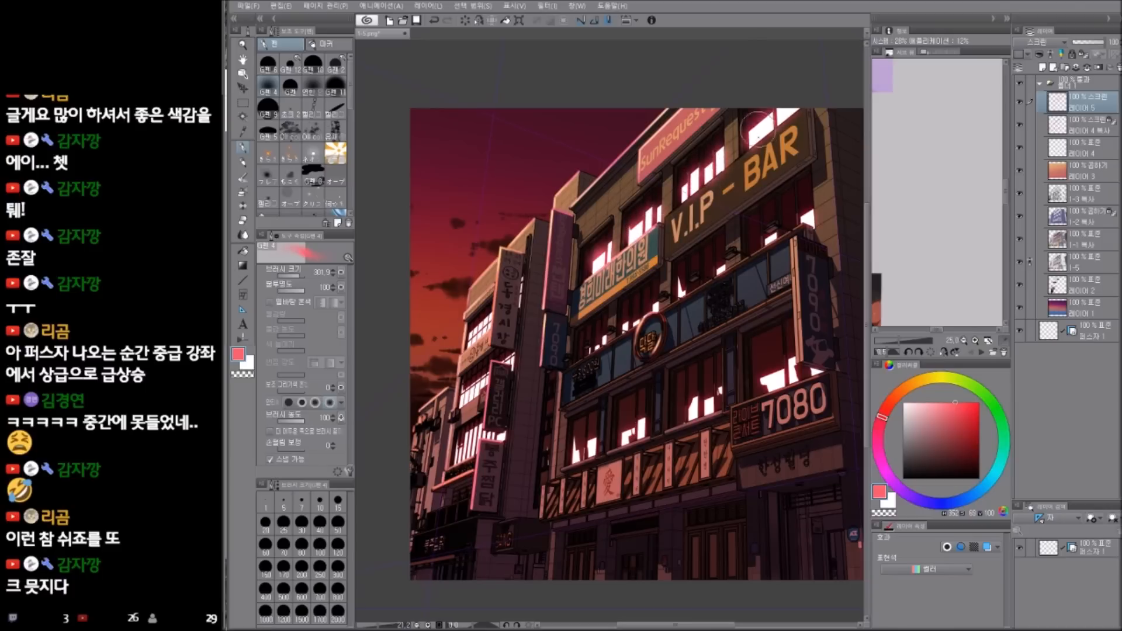
- Extend the soft pinkish-red glow with a larger brush over the lower lit windows and the left building's windows
{"action": "mouse_move", "coordinate": [624, 339]}
{"action": "left_mouse_down"}
{"action": "mouse_move", "coordinate": [605, 342]}
{"action": "mouse_move", "coordinate": [626, 330]}
{"action": "left_mouse_up"}
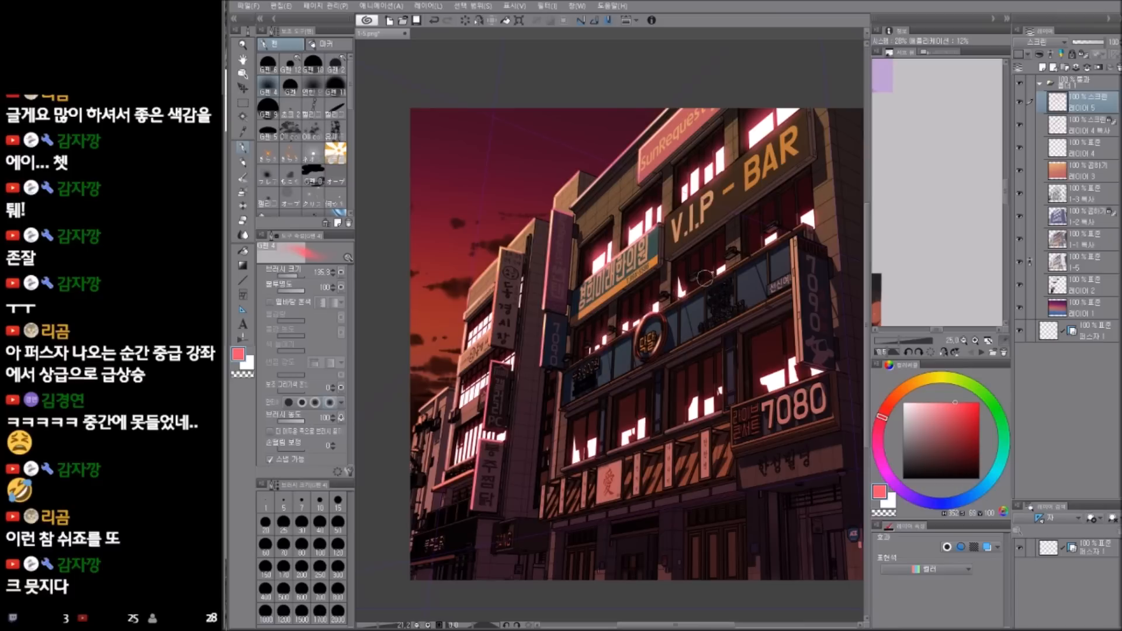
{"action": "left_click_drag", "start_coordinate": [716, 349], "coordinate": [748, 349]}
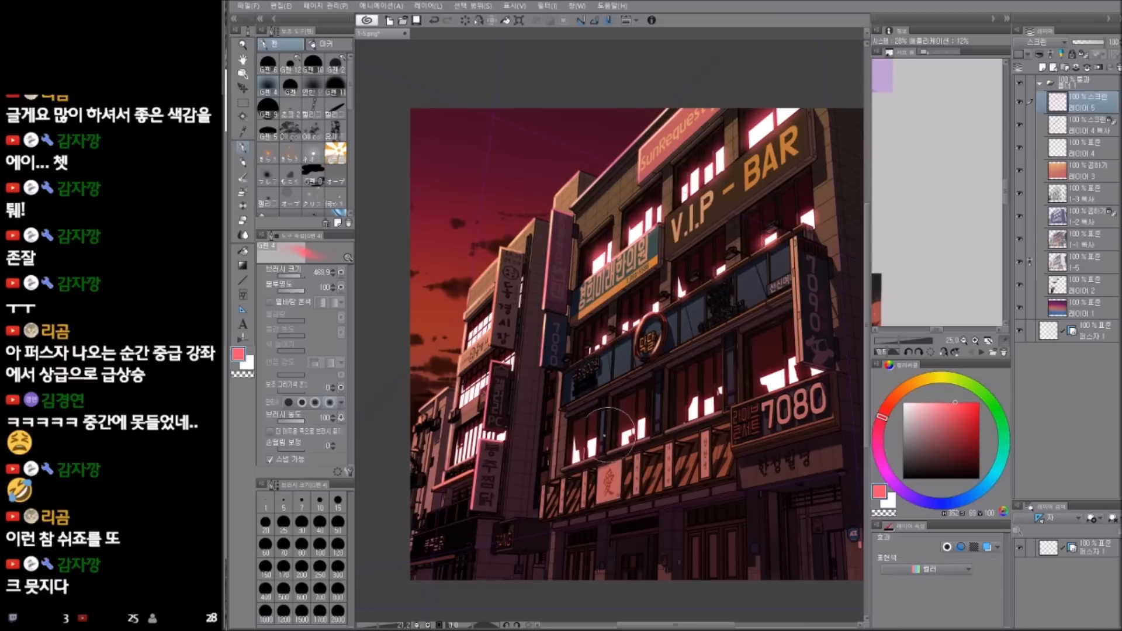
{"action": "mouse_move", "coordinate": [481, 322]}
{"action": "left_mouse_down"}
{"action": "mouse_move", "coordinate": [465, 438]}
{"action": "mouse_move", "coordinate": [483, 412]}
{"action": "mouse_move", "coordinate": [489, 438]}
{"action": "left_mouse_up"}
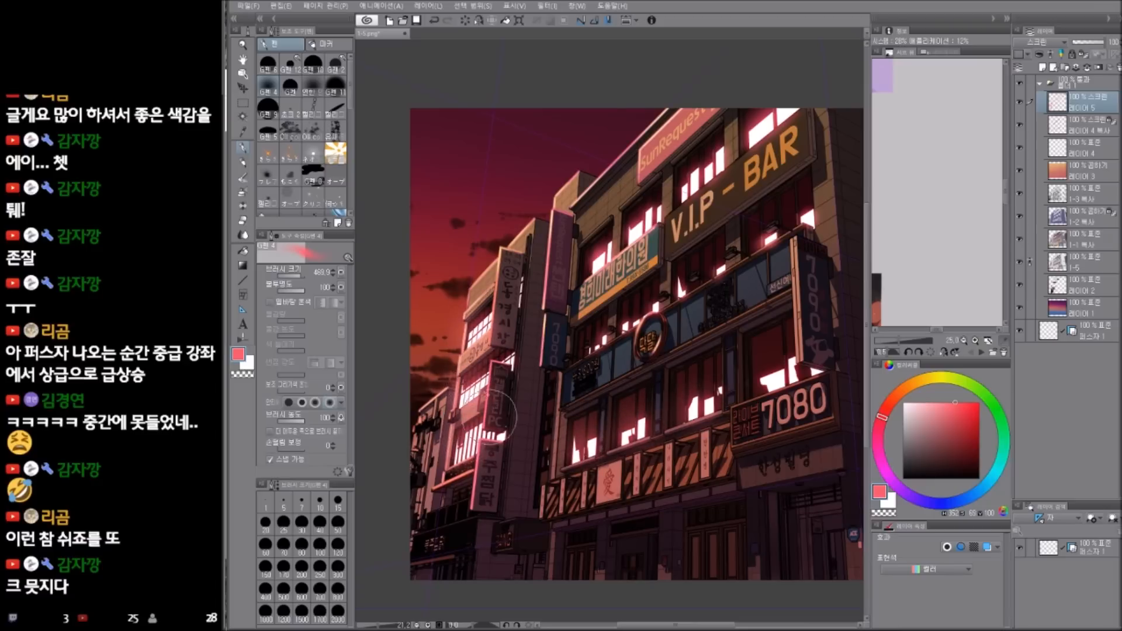
- Brush a soft light yellow glow over the left building's lit windows with an enlarged brush
{"action": "left_click", "coordinate": [941, 402]}
{"action": "left_click", "coordinate": [934, 378]}
{"action": "left_click_drag", "start_coordinate": [619, 267], "coordinate": [589, 264]}
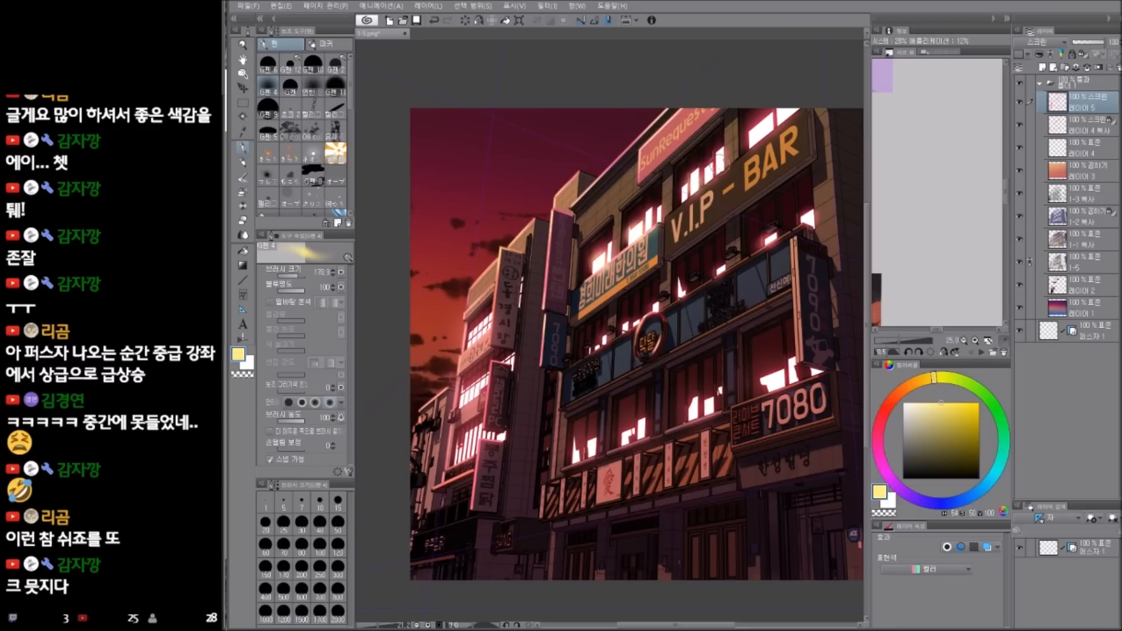
{"action": "mouse_move", "coordinate": [577, 455]}
{"action": "left_mouse_down"}
{"action": "mouse_move", "coordinate": [615, 446]}
{"action": "mouse_move", "coordinate": [639, 431]}
{"action": "left_mouse_up"}
{"action": "key", "text": "ctrl+z"}
{"action": "key", "text": "ctrl+z"}
{"action": "key", "text": "]"}
{"action": "key", "text": "]"}
{"action": "left_click_drag", "start_coordinate": [462, 454], "coordinate": [486, 441]}
{"action": "left_click_drag", "start_coordinate": [471, 396], "coordinate": [475, 393]}
{"action": "left_click_drag", "start_coordinate": [475, 332], "coordinate": [481, 316]}
- Auto-select the main building's blue glass panels and the 경희미래한의원 sign, and hide the selection outline
{"action": "mouse_move", "coordinate": [742, 464]}
{"action": "left_mouse_down"}
{"action": "mouse_move", "coordinate": [724, 466]}
{"action": "mouse_move", "coordinate": [740, 439]}
{"action": "mouse_move", "coordinate": [719, 444]}
{"action": "left_mouse_up"}
{"action": "scroll", "coordinate": [738, 441], "scroll_direction": "down", "scroll_amount": 4}
{"action": "scroll", "coordinate": [719, 447], "scroll_direction": "up", "scroll_amount": 3}
{"action": "key", "text": "w"}
{"action": "left_click", "coordinate": [711, 336]}
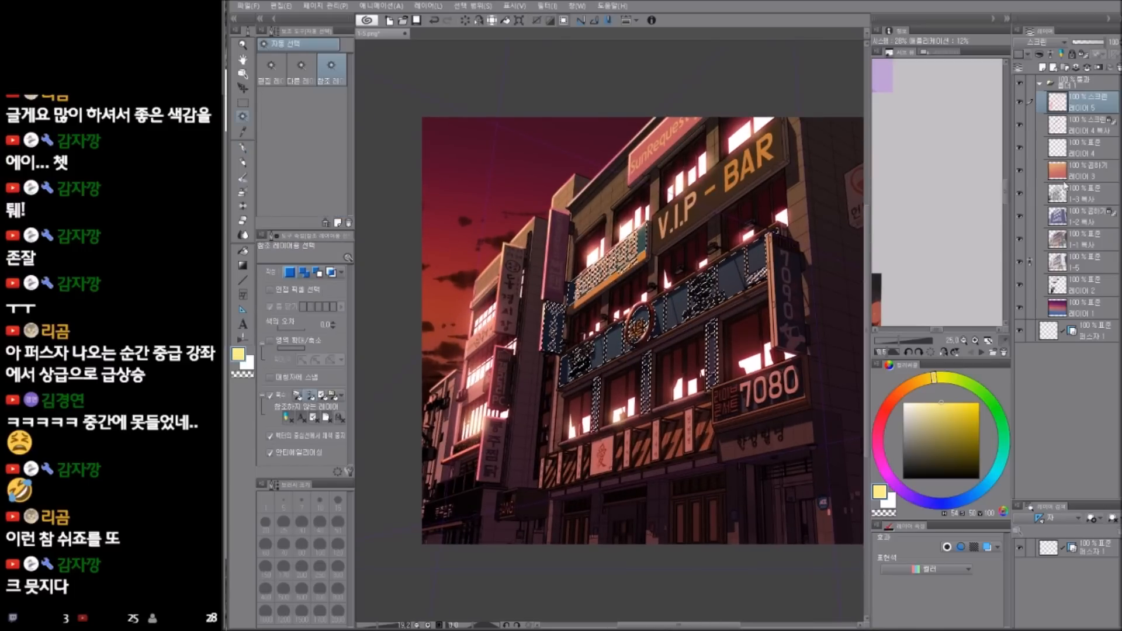
{"action": "key", "text": "ctrl+d"}
- Try light orange and pale cream gradients to transparent across the selected glass panels and sign
{"action": "key", "text": "p"}
{"action": "left_click", "coordinate": [885, 413]}
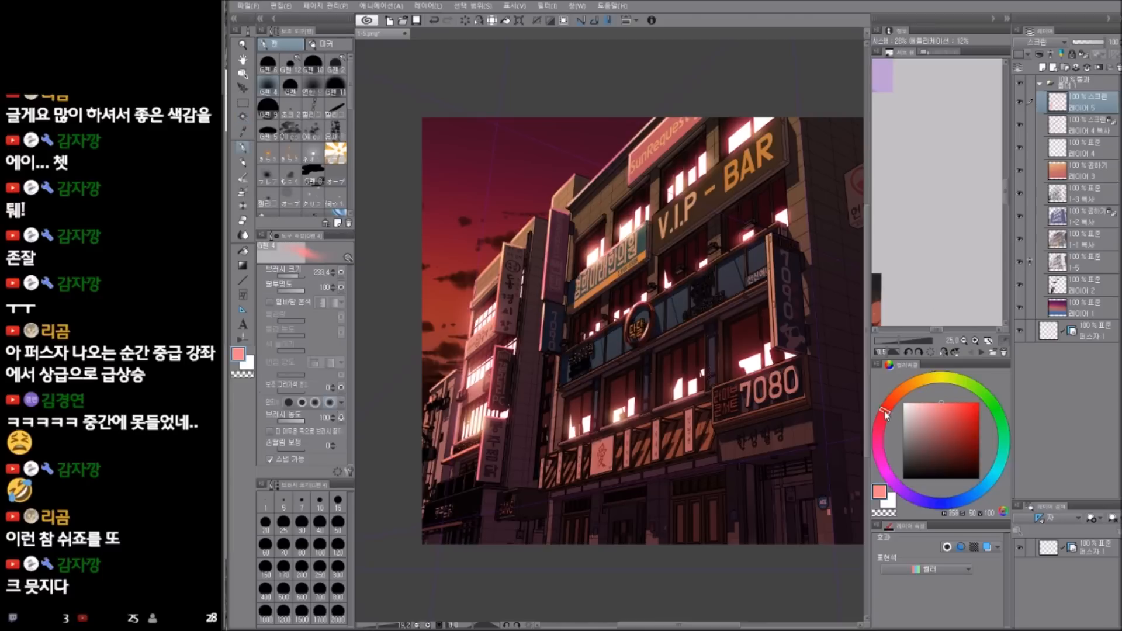
{"action": "left_click_drag", "start_coordinate": [887, 412], "coordinate": [883, 418]}
{"action": "key", "text": "g"}
{"action": "left_click_drag", "start_coordinate": [512, 189], "coordinate": [801, 491]}
{"action": "left_click", "coordinate": [920, 381]}
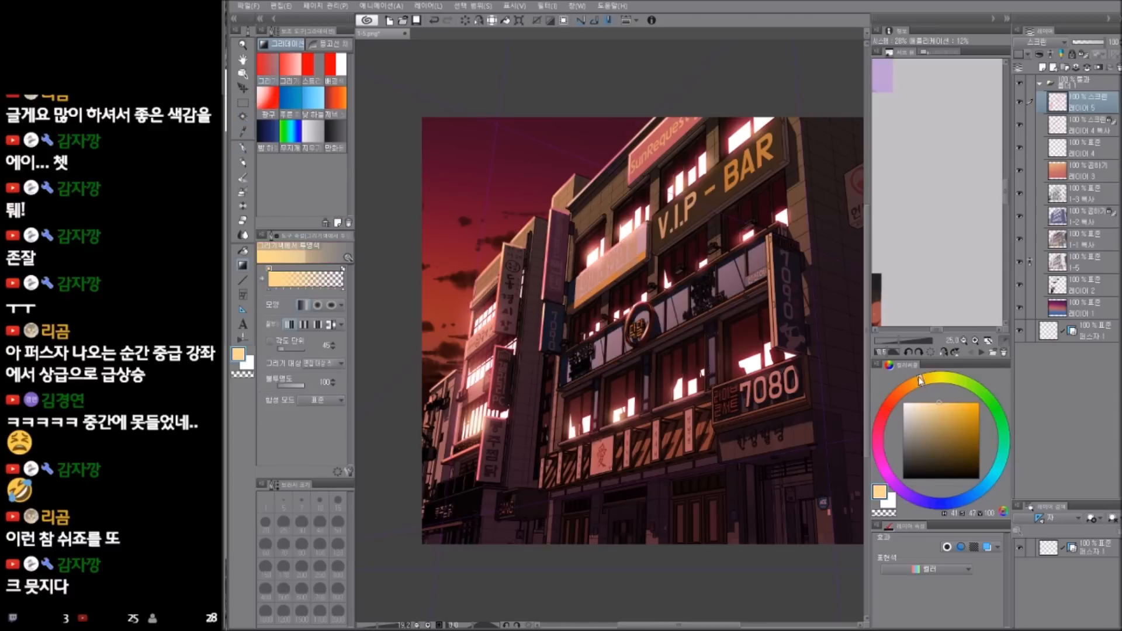
{"action": "left_click_drag", "start_coordinate": [928, 403], "coordinate": [915, 402]}
{"action": "left_click_drag", "start_coordinate": [570, 273], "coordinate": [740, 444]}
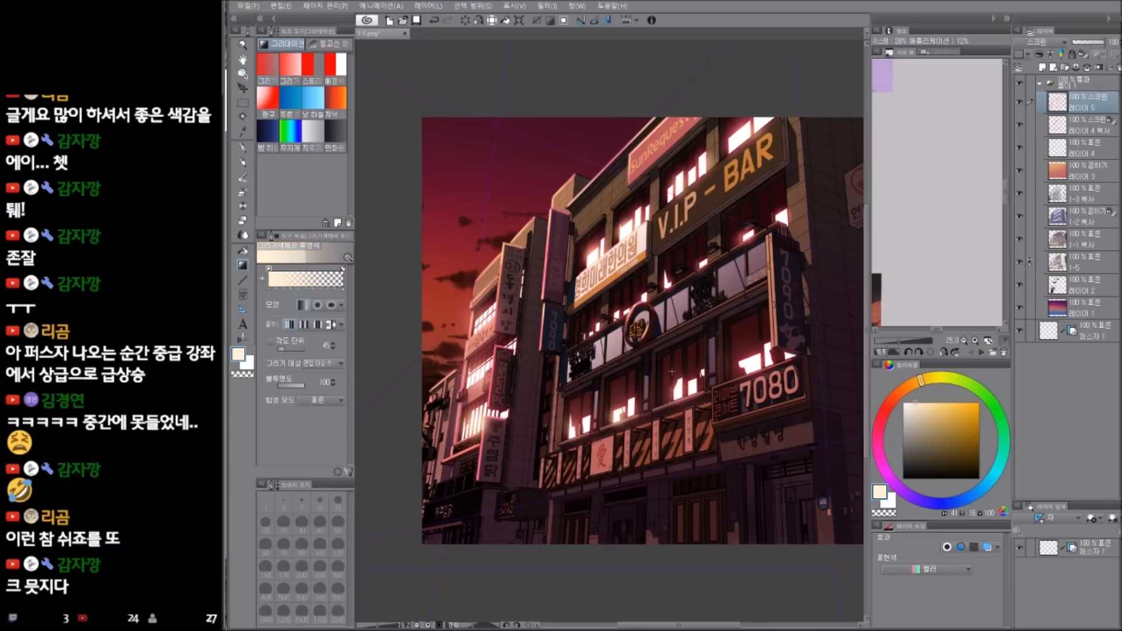
{"action": "left_click_drag", "start_coordinate": [638, 353], "coordinate": [639, 355]}
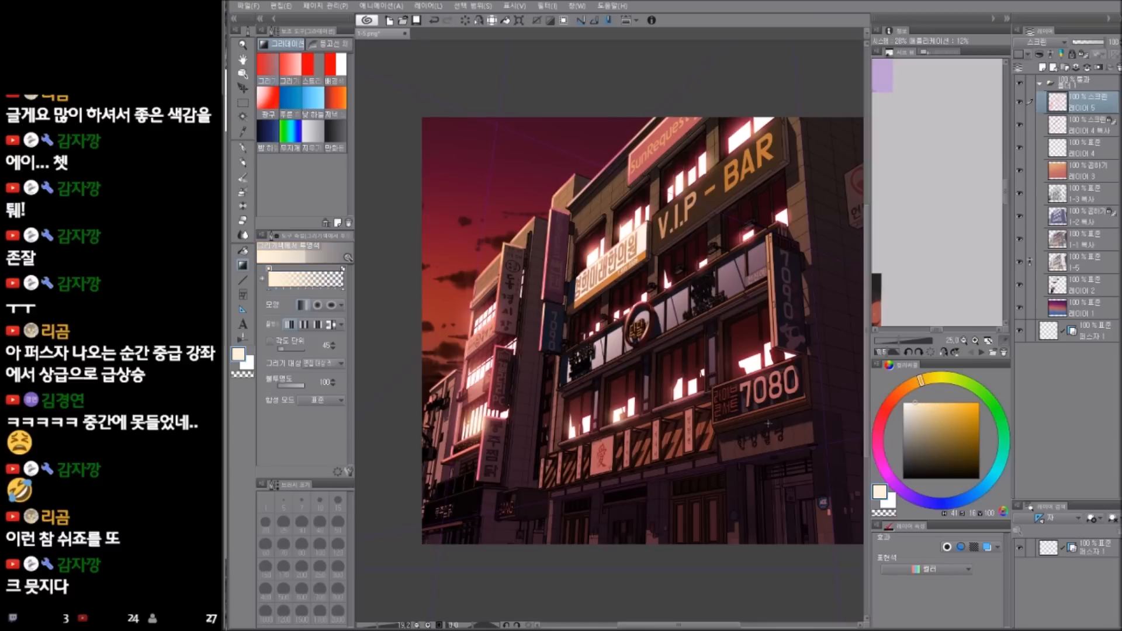
{"action": "key", "text": "ctrl+z"}
{"action": "key", "text": "ctrl+z"}
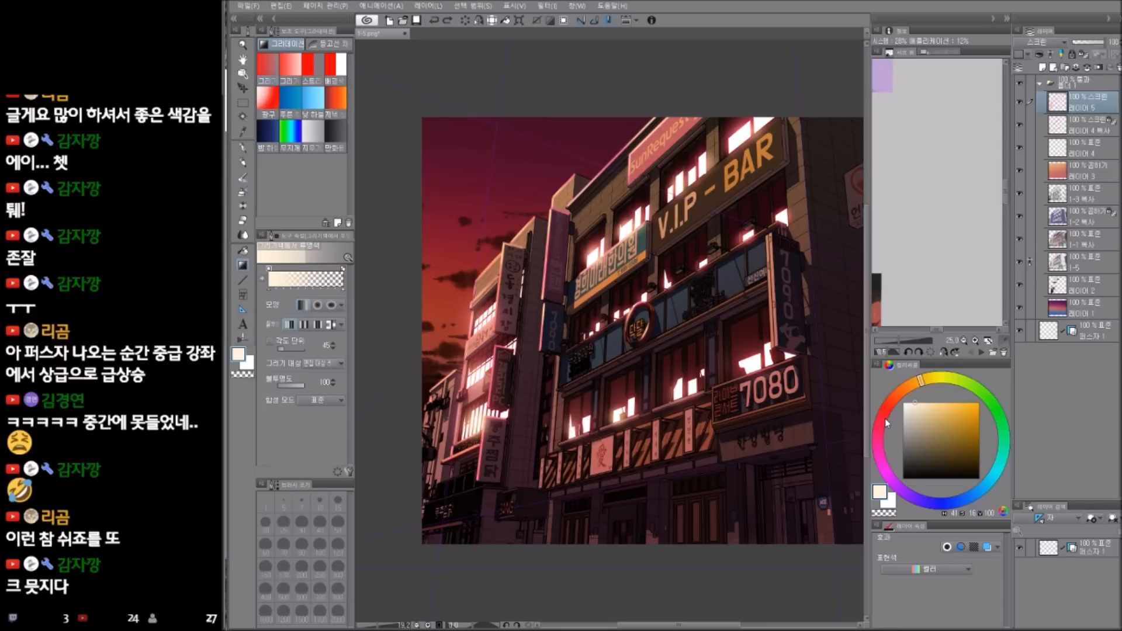
- Apply a vivid red and a light yellow gradient to transparent across the selected glass panels and sign
{"action": "left_click", "coordinate": [884, 422]}
{"action": "left_click", "coordinate": [979, 402]}
{"action": "key", "text": "ctrl"}
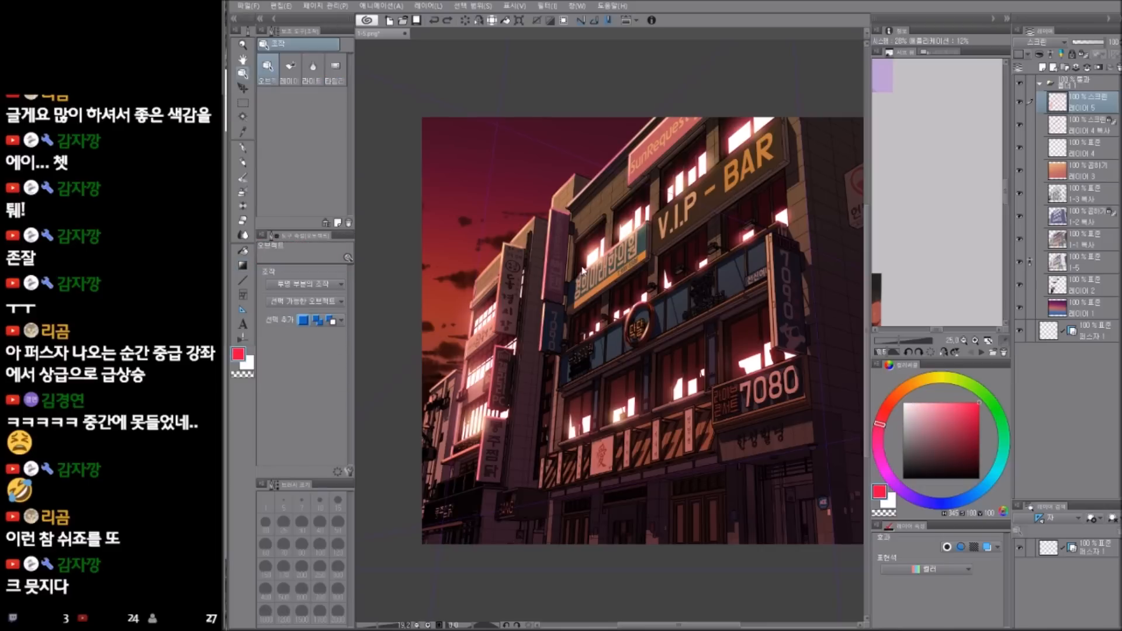
{"action": "key", "text": "ctrl+y"}
{"action": "key", "text": "ctrl+y"}
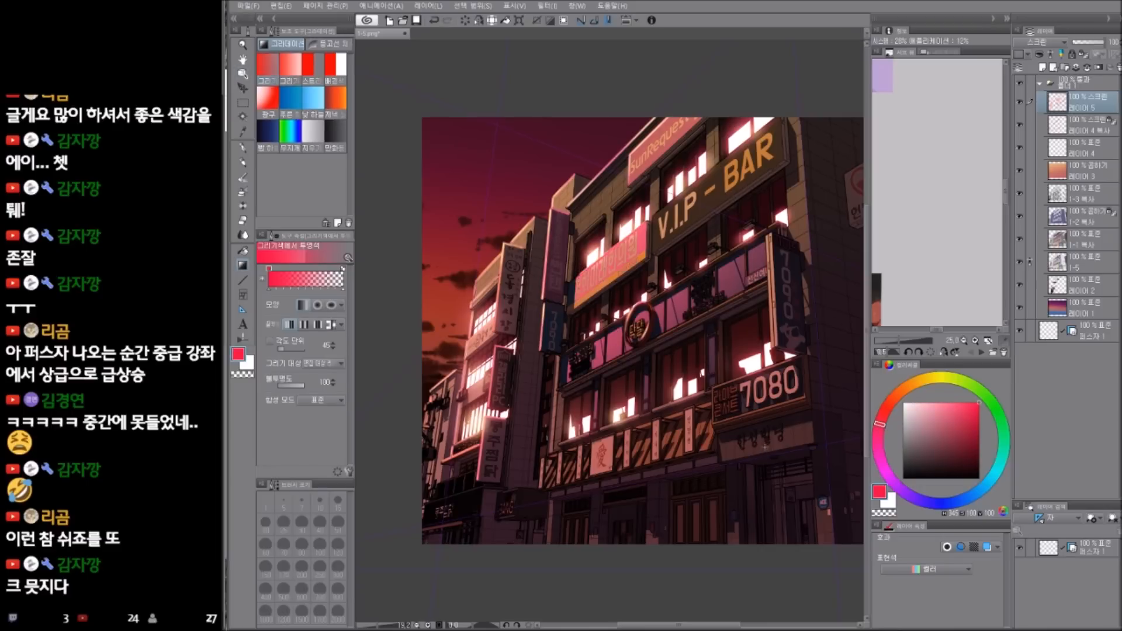
{"action": "left_click", "coordinate": [931, 379]}
{"action": "left_click_drag", "start_coordinate": [562, 273], "coordinate": [619, 349]}
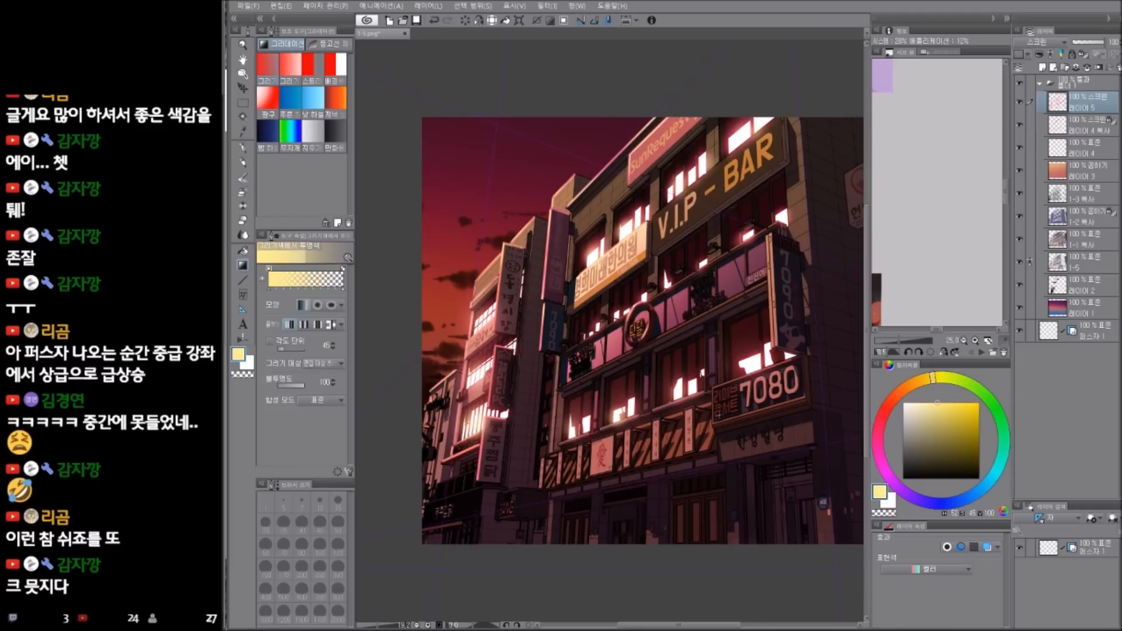
- Undo the last gradient, reapply a light yellow gradient to transparent diagonally across the selected glass panels, and deselect
{"action": "key", "text": "ctrl+z"}
{"action": "left_click_drag", "start_coordinate": [576, 266], "coordinate": [667, 380]}
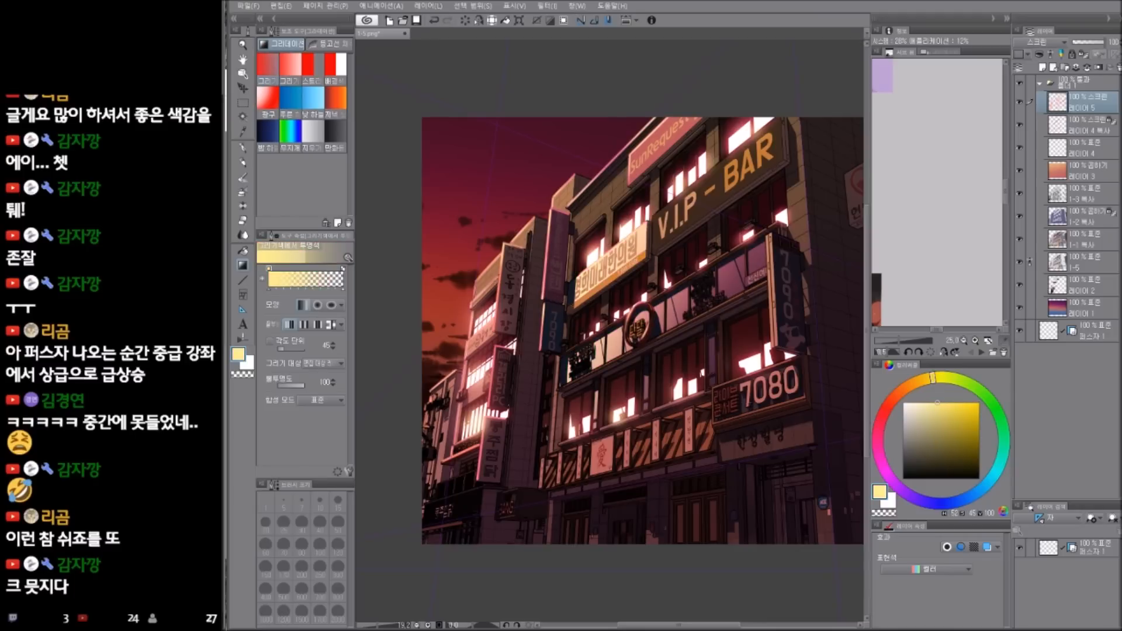
{"action": "key", "text": "ctrl+d"}
- Auto-select the main building's striped balcony panels and 7080 sign area, check the selection with the quick mask, and hide the outline
{"action": "key", "text": "w"}
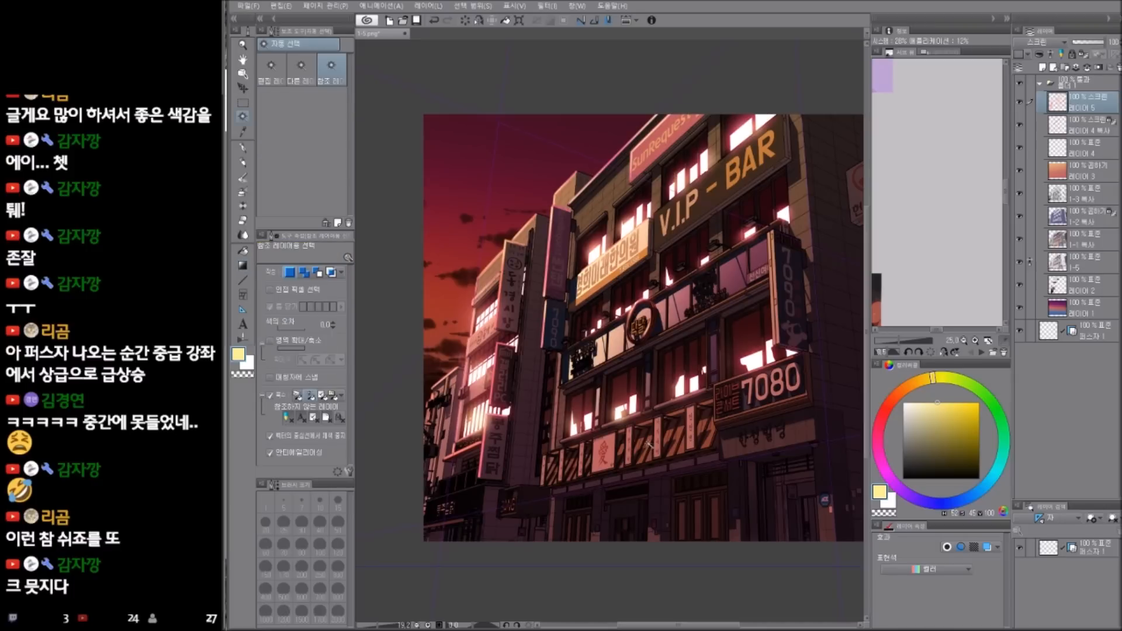
{"action": "left_click", "coordinate": [649, 444]}
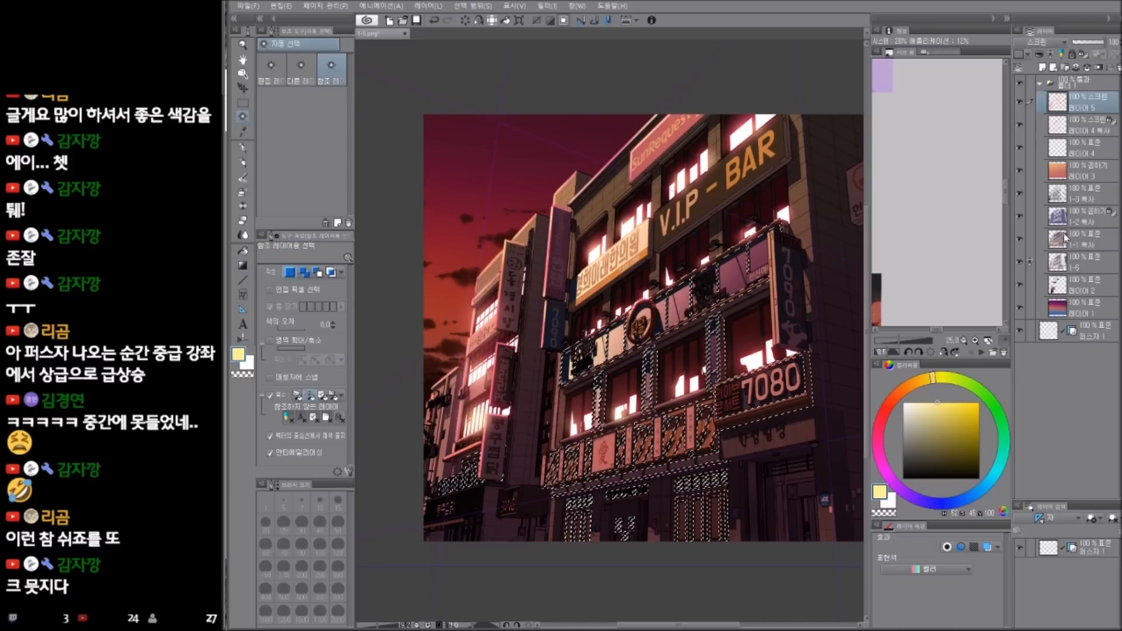
{"action": "left_click", "coordinate": [759, 410]}
{"action": "key", "text": "q"}
{"action": "key", "text": "q"}
{"action": "key", "text": "ctrl+d"}
- Apply a vivid red gradient to transparent across the selected striped balcony panels
{"action": "key", "text": "p"}
{"action": "left_click", "coordinate": [880, 422]}
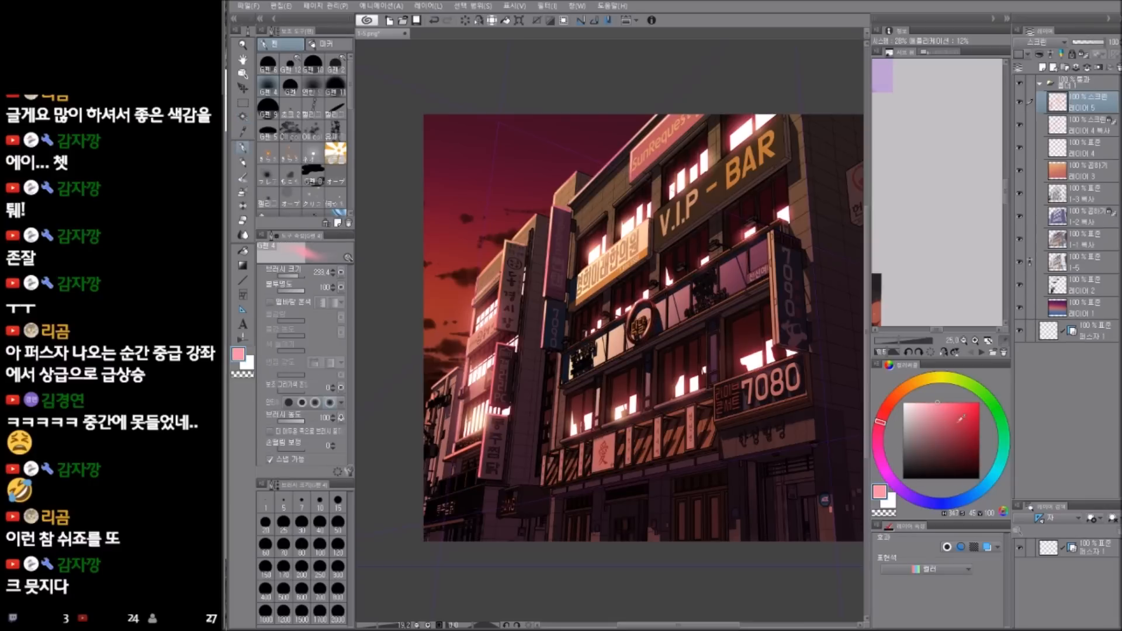
{"action": "left_click", "coordinate": [979, 403]}
{"action": "key", "text": "g"}
- Apply a light orange gradient to transparent diagonally across the selected striped balcony panels
{"action": "left_click", "coordinate": [938, 404]}
{"action": "left_click", "coordinate": [935, 378]}
{"action": "left_click", "coordinate": [915, 384]}
{"action": "left_click", "coordinate": [947, 402]}
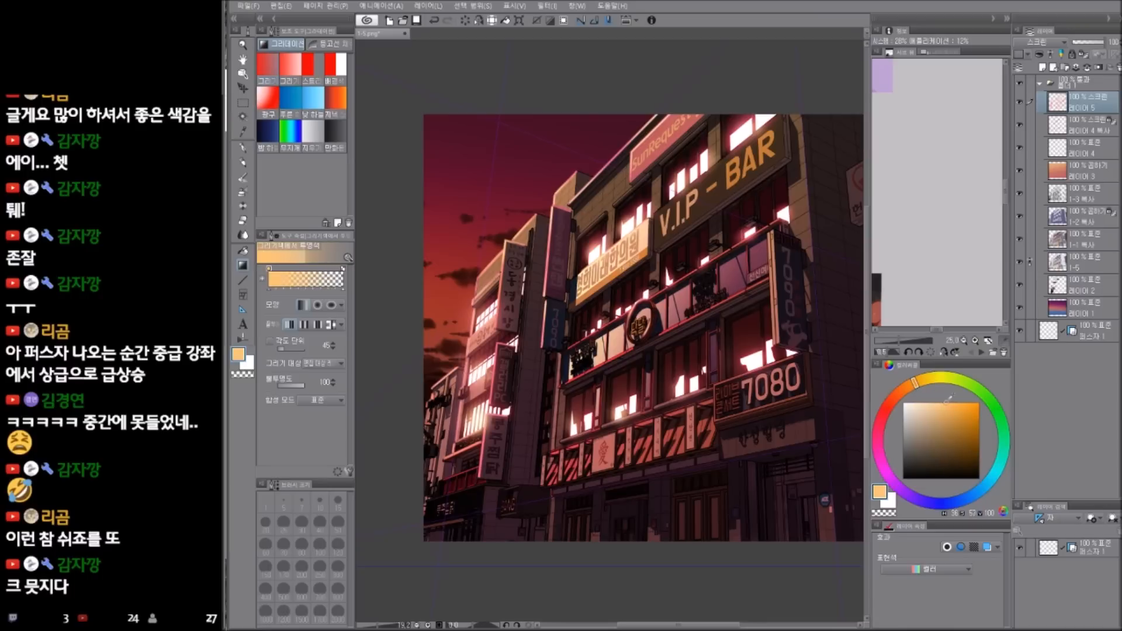
{"action": "left_click", "coordinate": [905, 392]}
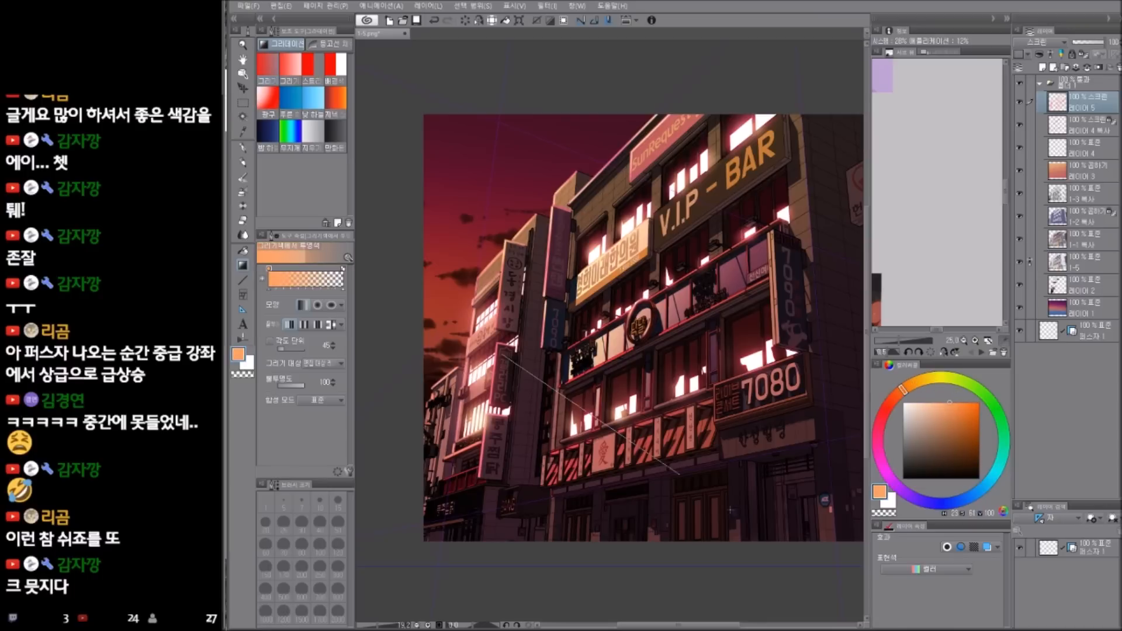
{"action": "left_click_drag", "start_coordinate": [757, 459], "coordinate": [715, 486]}
{"action": "scroll", "coordinate": [715, 427], "scroll_direction": "down", "scroll_amount": 2}
{"action": "left_click_drag", "start_coordinate": [596, 443], "coordinate": [600, 445]}
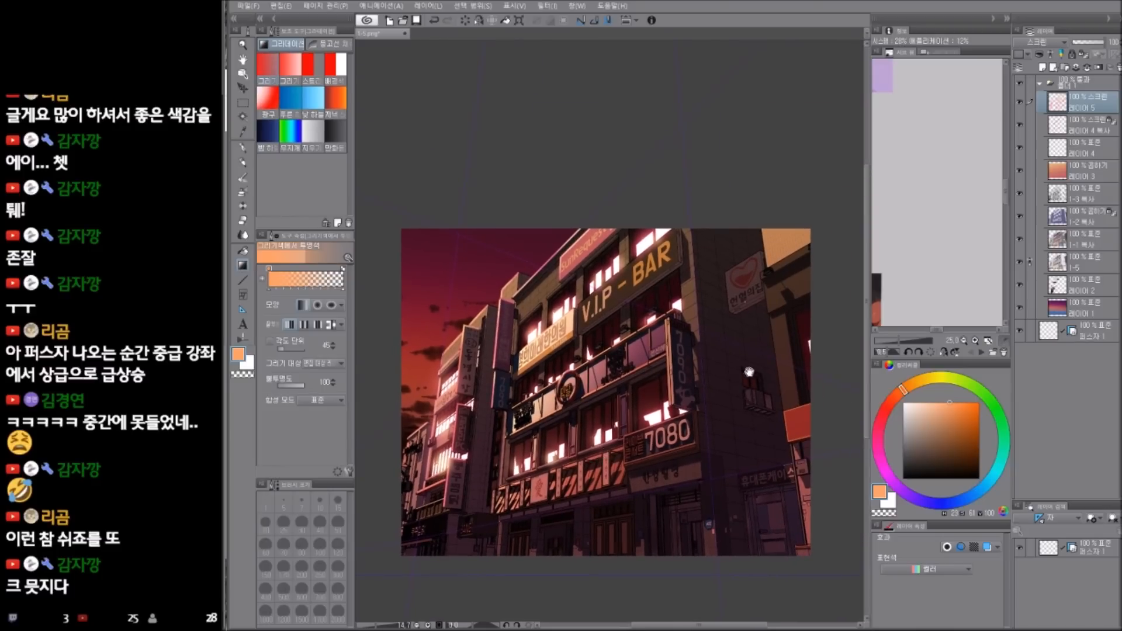
{"action": "left_click_drag", "start_coordinate": [767, 365], "coordinate": [731, 391]}
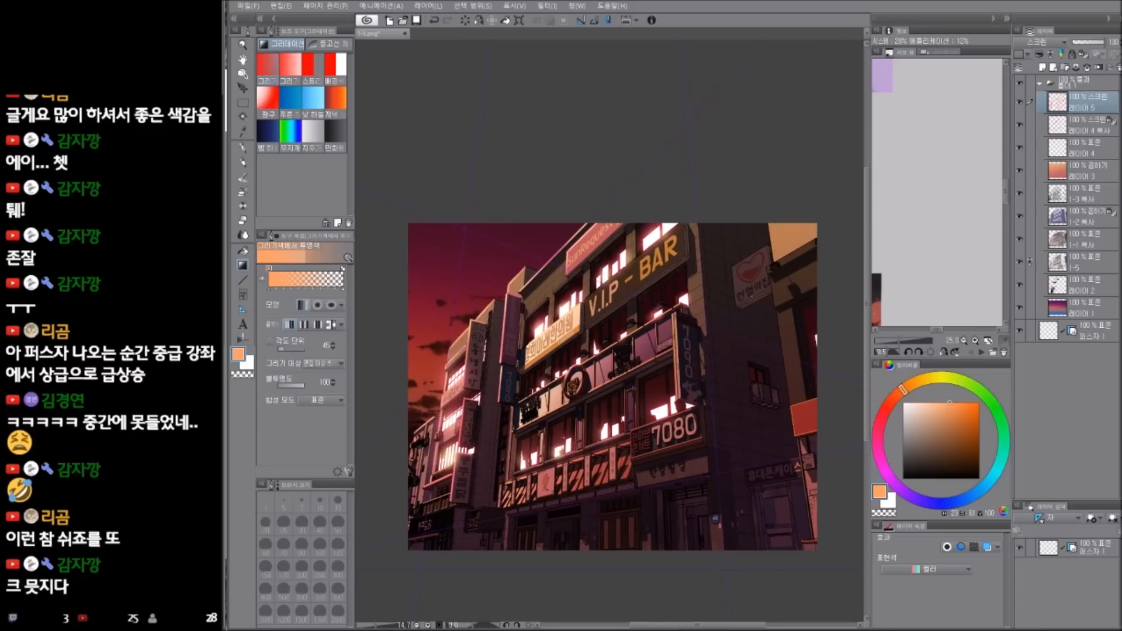
- Apply a dark blue gradient to transparent over the building shadows on the multiply layer 1-2 복사
{"action": "left_click", "coordinate": [1087, 222]}
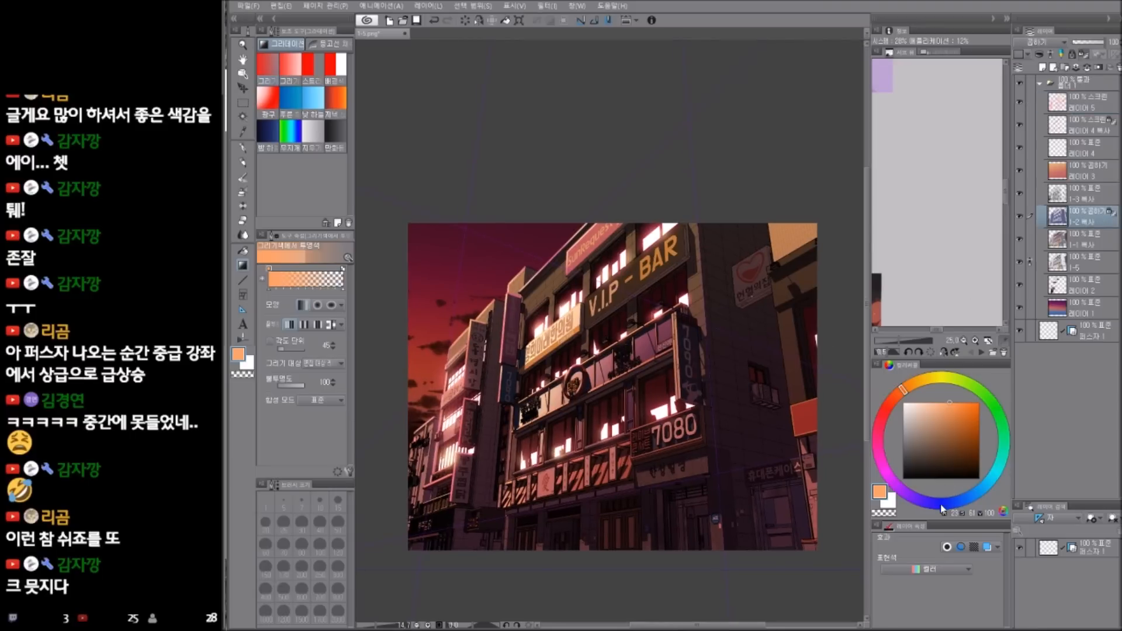
{"action": "left_click", "coordinate": [940, 505]}
{"action": "left_click", "coordinate": [933, 445]}
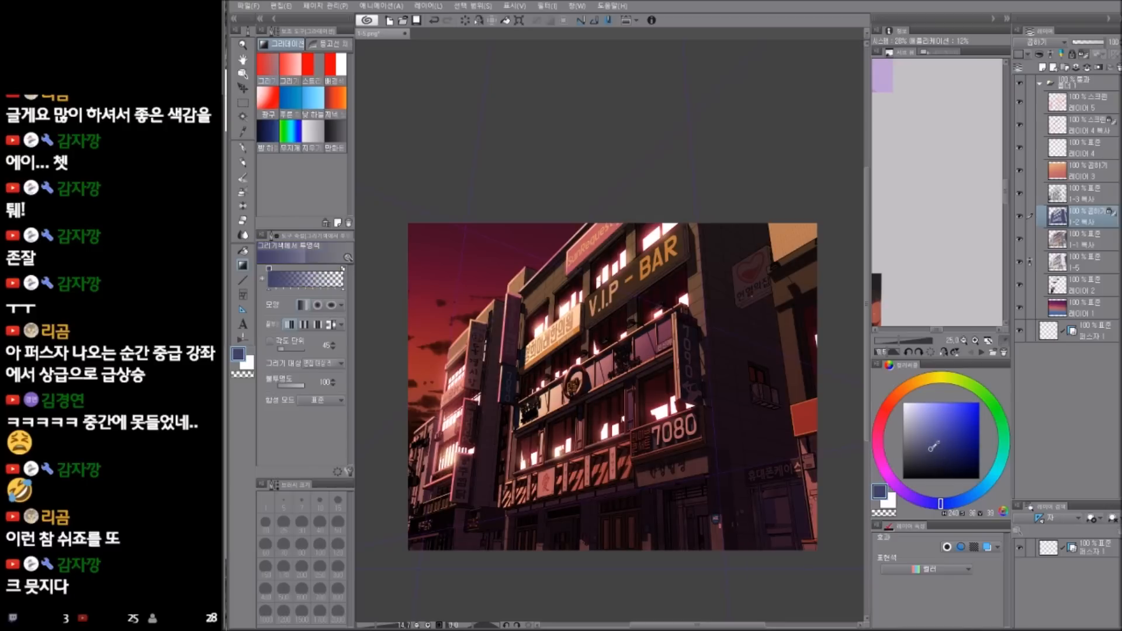
{"action": "left_click", "coordinate": [941, 450]}
{"action": "left_click", "coordinate": [937, 444]}
- Apply muted purple gradients to transparent downward over the building shadows, undoing the first pass
{"action": "left_click", "coordinate": [898, 487]}
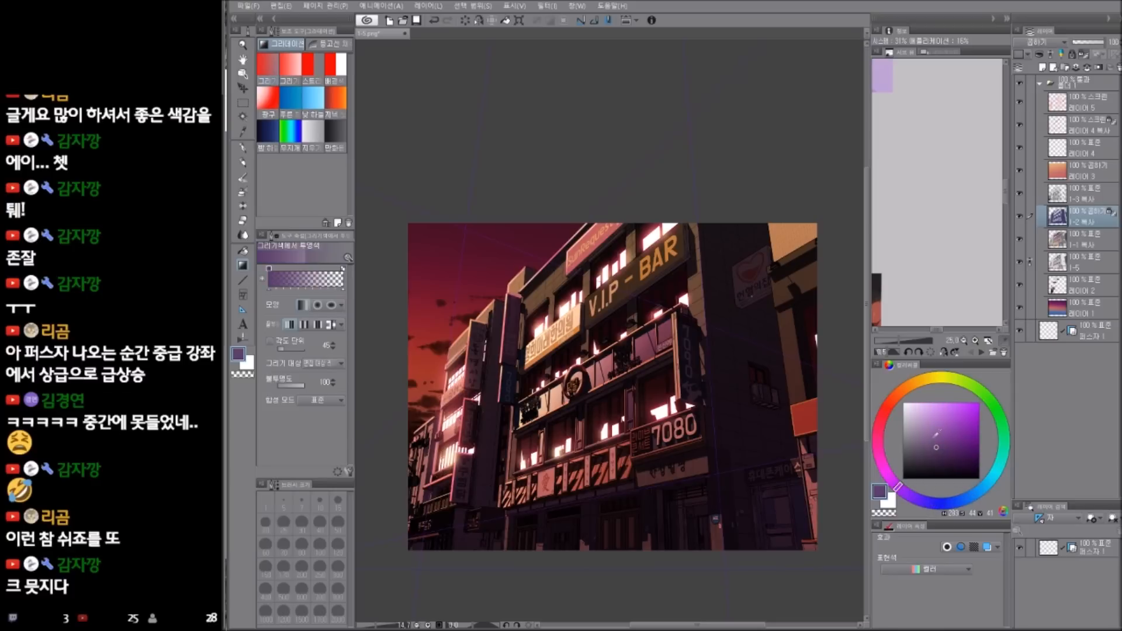
{"action": "left_click", "coordinate": [939, 428]}
{"action": "mouse_move", "coordinate": [504, 153]}
{"action": "left_mouse_down"}
{"action": "mouse_move", "coordinate": [626, 563]}
{"action": "mouse_move", "coordinate": [662, 608]}
{"action": "left_mouse_up"}
{"action": "key", "text": "ctrl+z"}
{"action": "left_click_drag", "start_coordinate": [514, 116], "coordinate": [613, 487]}
{"action": "left_click_drag", "start_coordinate": [605, 448], "coordinate": [644, 550]}
{"action": "left_click_drag", "start_coordinate": [662, 477], "coordinate": [663, 485]}
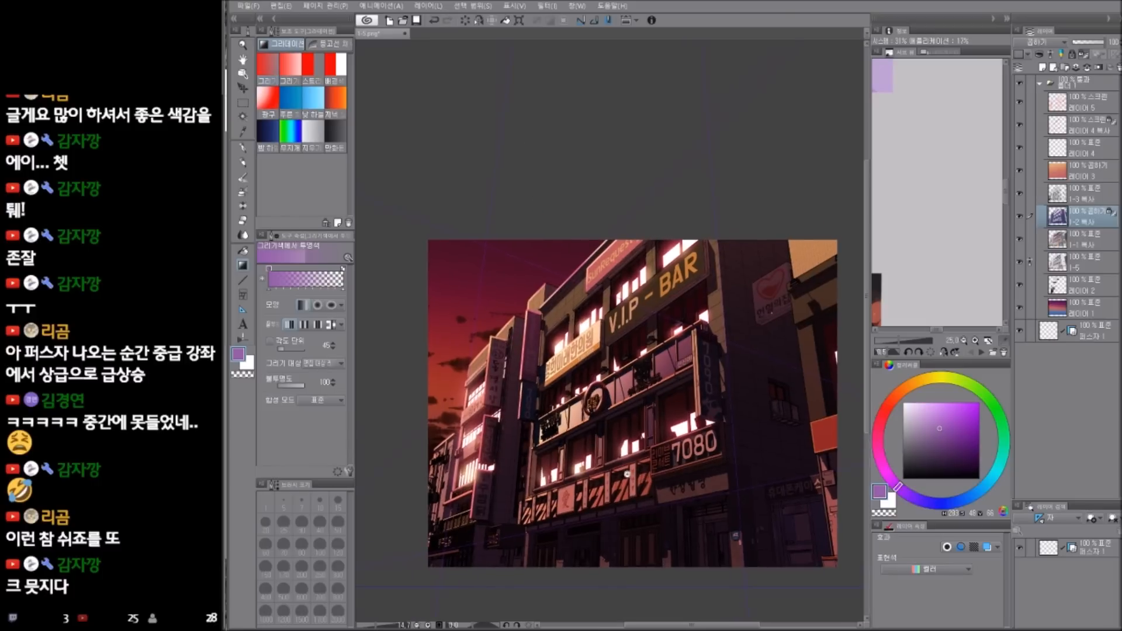
{"action": "scroll", "coordinate": [627, 474], "scroll_direction": "up", "scroll_amount": 2}
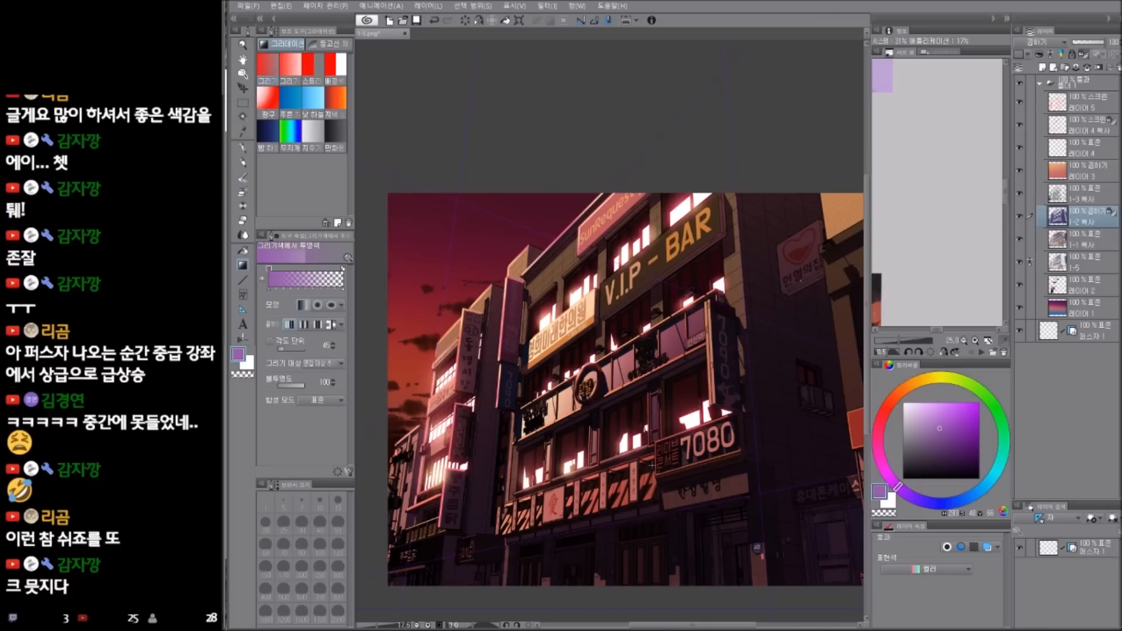
- Add a new layer above the cloud layer 레이어 2 and set its blending mode to 스크린 (Screen)
{"action": "left_click", "coordinate": [1084, 305]}
{"action": "left_click", "coordinate": [1084, 285]}
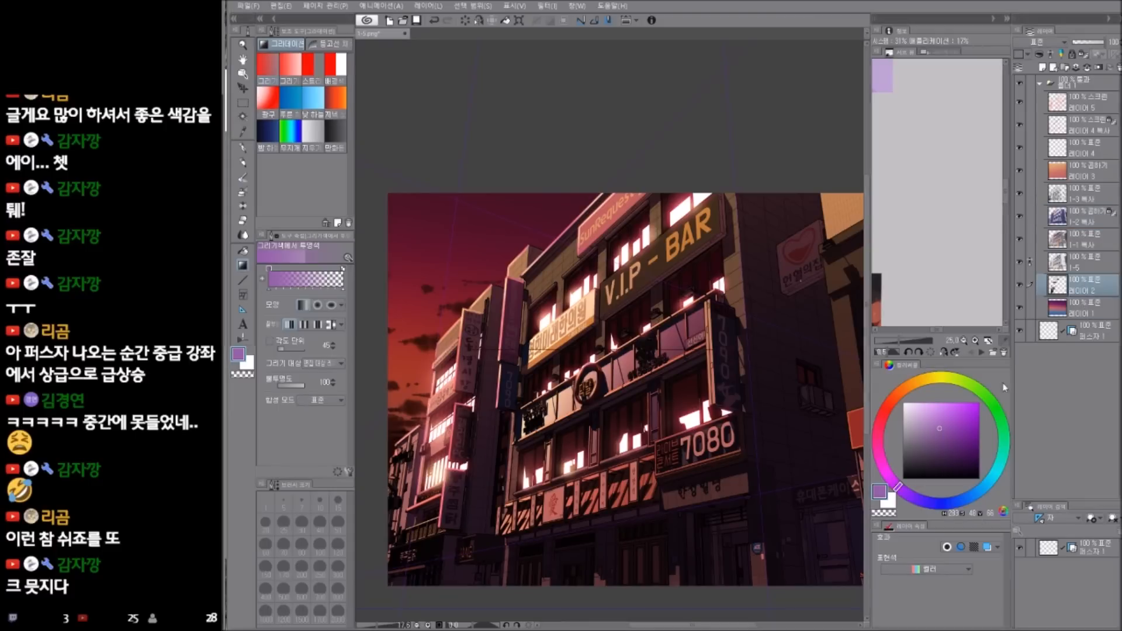
{"action": "left_click", "coordinate": [1043, 68]}
{"action": "left_click_drag", "start_coordinate": [693, 455], "coordinate": [713, 406]}
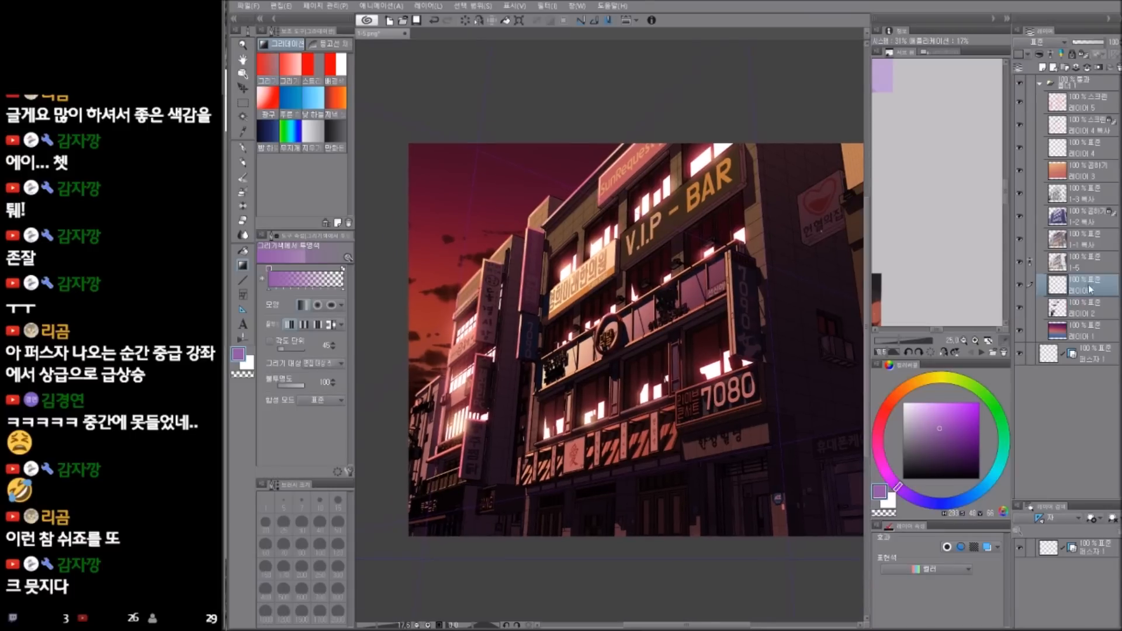
{"action": "left_click", "coordinate": [1075, 325]}
{"action": "left_click", "coordinate": [1084, 285]}
{"action": "left_click", "coordinate": [1051, 43]}
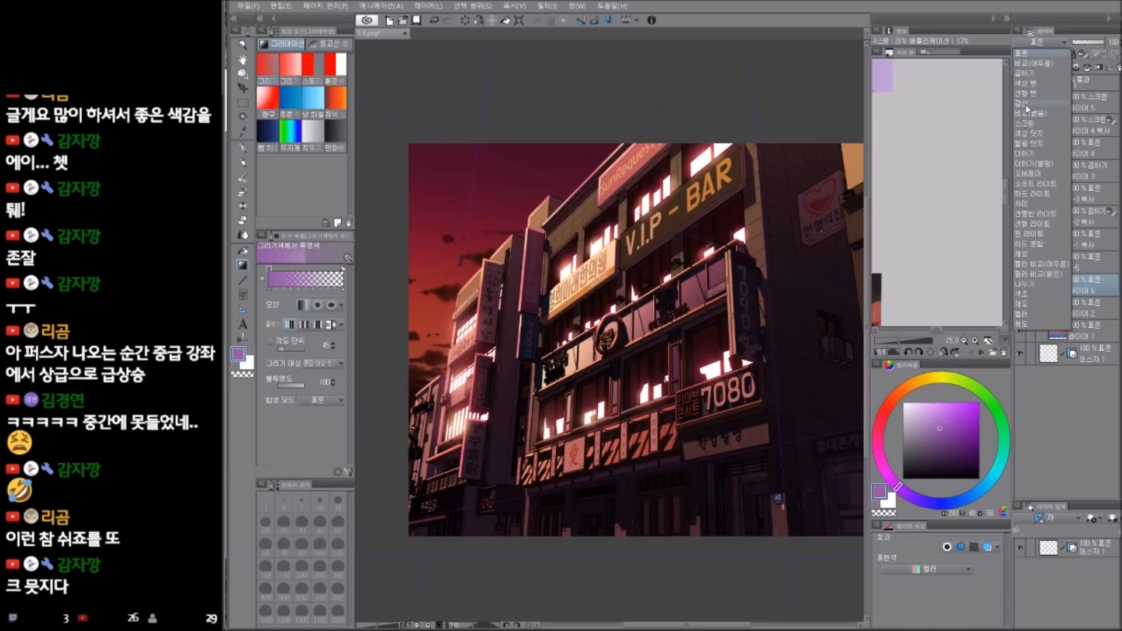
{"action": "left_click", "coordinate": [1024, 123]}
- Brush a soft vivid red glow over the sky and a light yellow glow near the horizon with an enlarged brush
{"action": "key", "text": "p"}
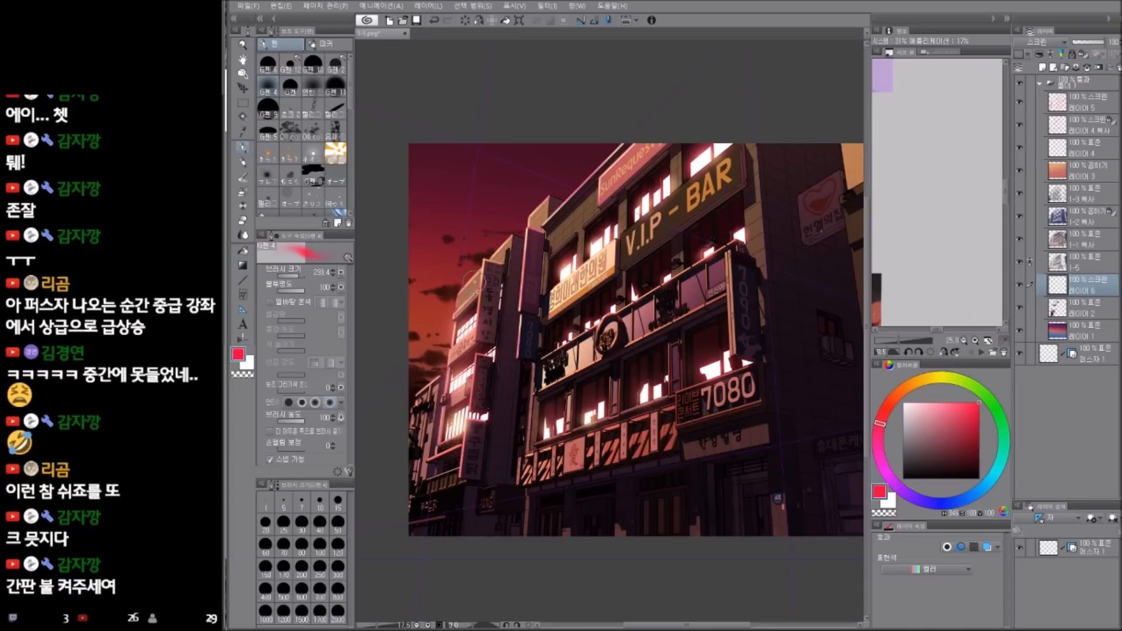
{"action": "left_click_drag", "start_coordinate": [490, 309], "coordinate": [552, 277]}
{"action": "mouse_move", "coordinate": [439, 265]}
{"action": "left_mouse_down"}
{"action": "mouse_move", "coordinate": [454, 290]}
{"action": "mouse_move", "coordinate": [433, 414]}
{"action": "mouse_move", "coordinate": [447, 393]}
{"action": "left_mouse_up"}
{"action": "left_click", "coordinate": [937, 403]}
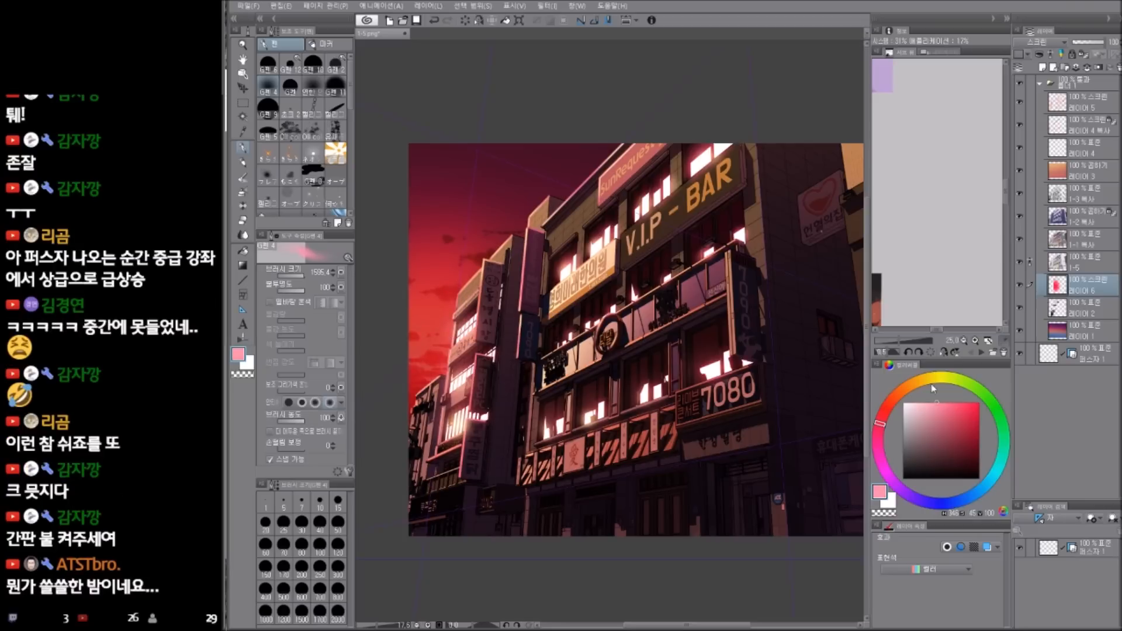
{"action": "left_click", "coordinate": [938, 377]}
{"action": "mouse_move", "coordinate": [428, 333]}
{"action": "left_mouse_down"}
{"action": "mouse_move", "coordinate": [457, 331]}
{"action": "mouse_move", "coordinate": [430, 351]}
{"action": "mouse_move", "coordinate": [429, 380]}
{"action": "mouse_move", "coordinate": [450, 355]}
{"action": "left_mouse_up"}
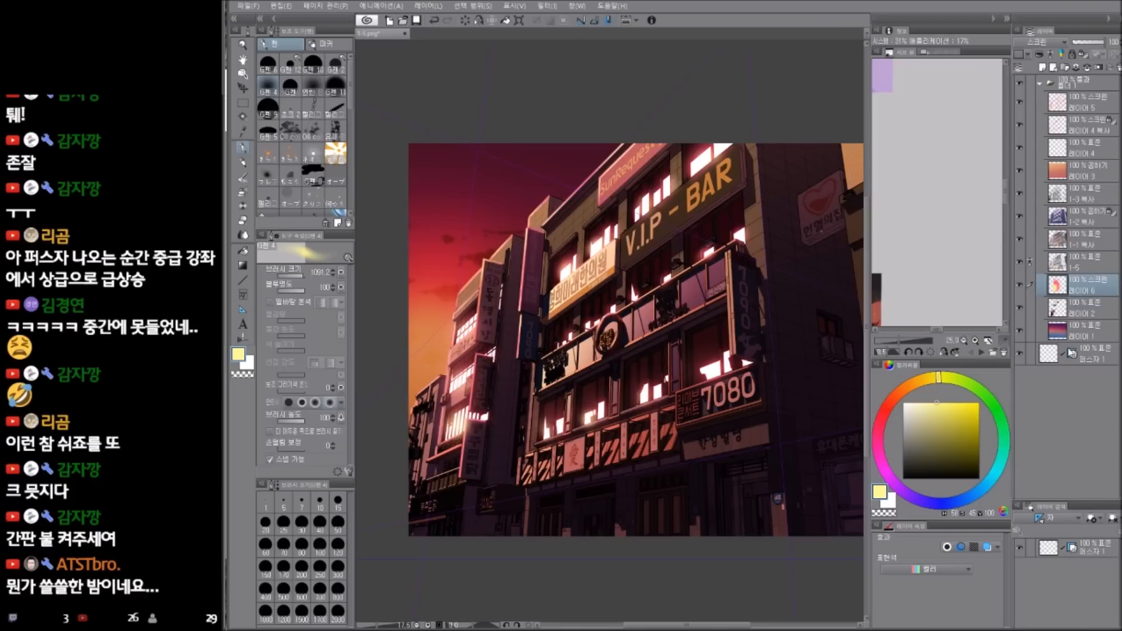
- Isolate individual layers to find the sky's tint, and erase the sky area from the orange multiply layer 레이어 3
{"action": "left_click", "coordinate": [1020, 332], "text": "alt"}
{"action": "left_click", "coordinate": [1020, 331], "text": "alt"}
{"action": "left_click", "coordinate": [1020, 171], "text": "alt"}
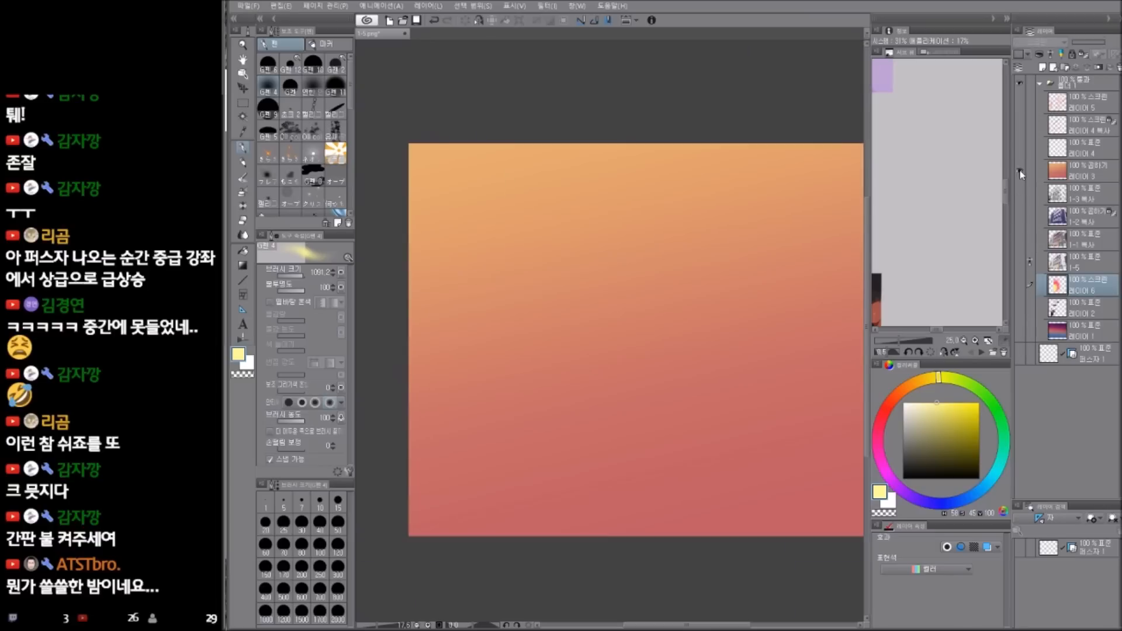
{"action": "left_click", "coordinate": [1020, 171], "text": "alt"}
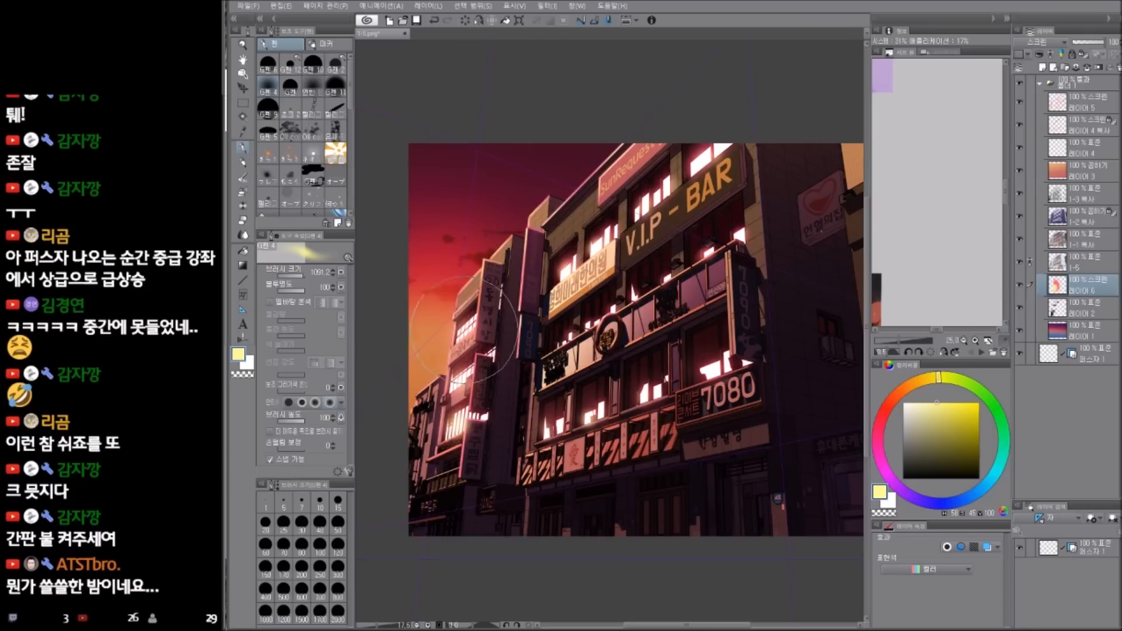
{"action": "left_click", "coordinate": [1091, 172]}
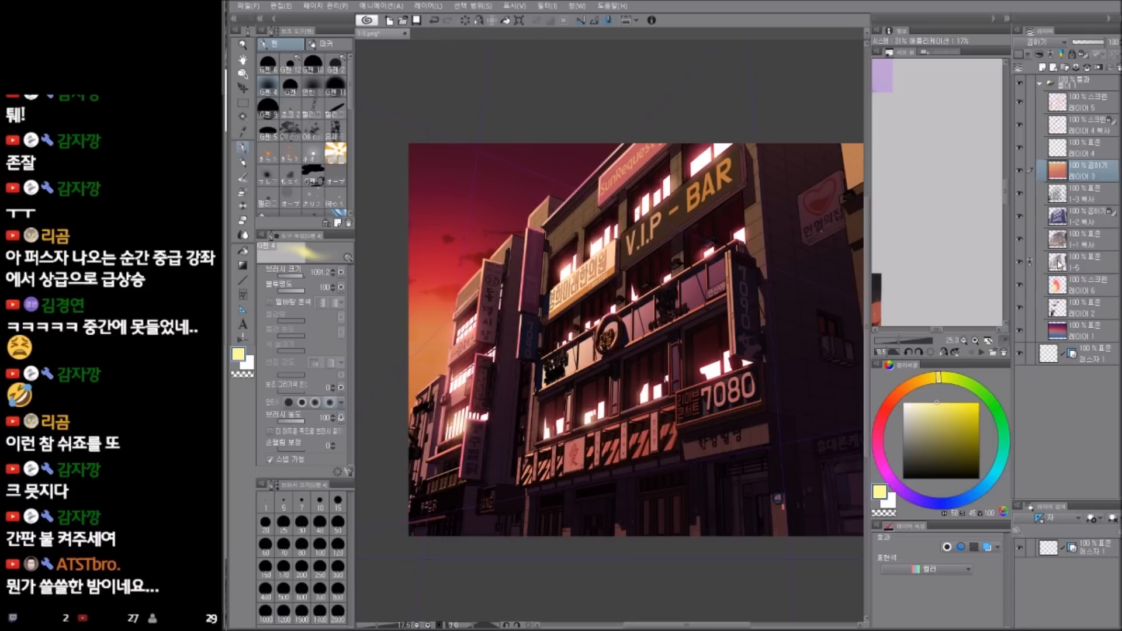
{"action": "key", "text": "ctrl+a"}
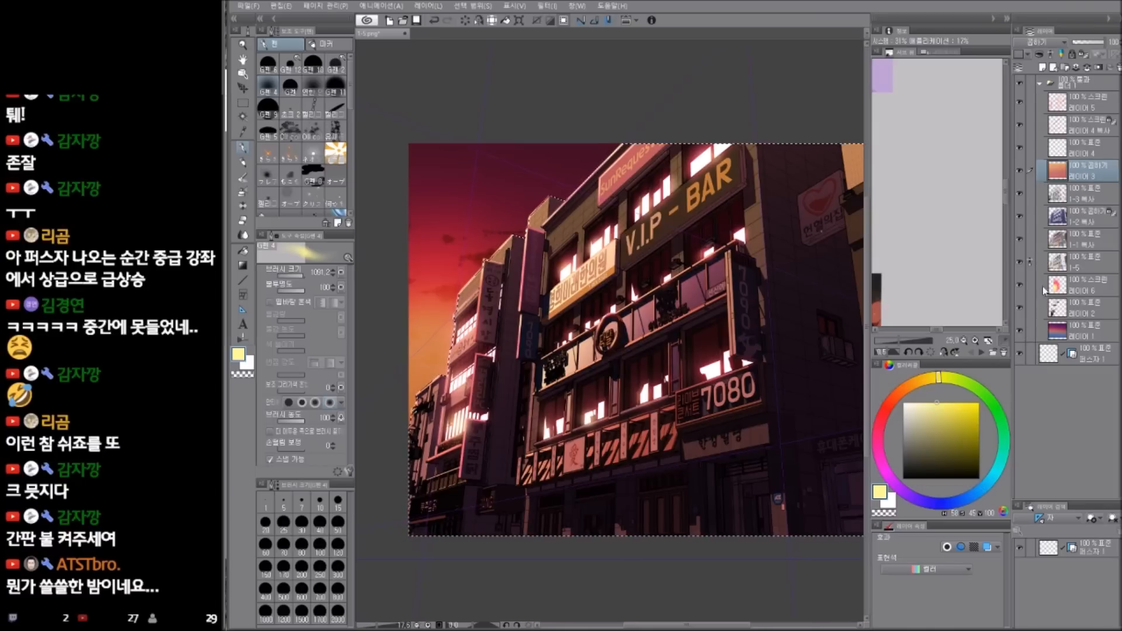
{"action": "key", "text": "shift+Delete"}
{"action": "key", "text": "ctrl+d"}
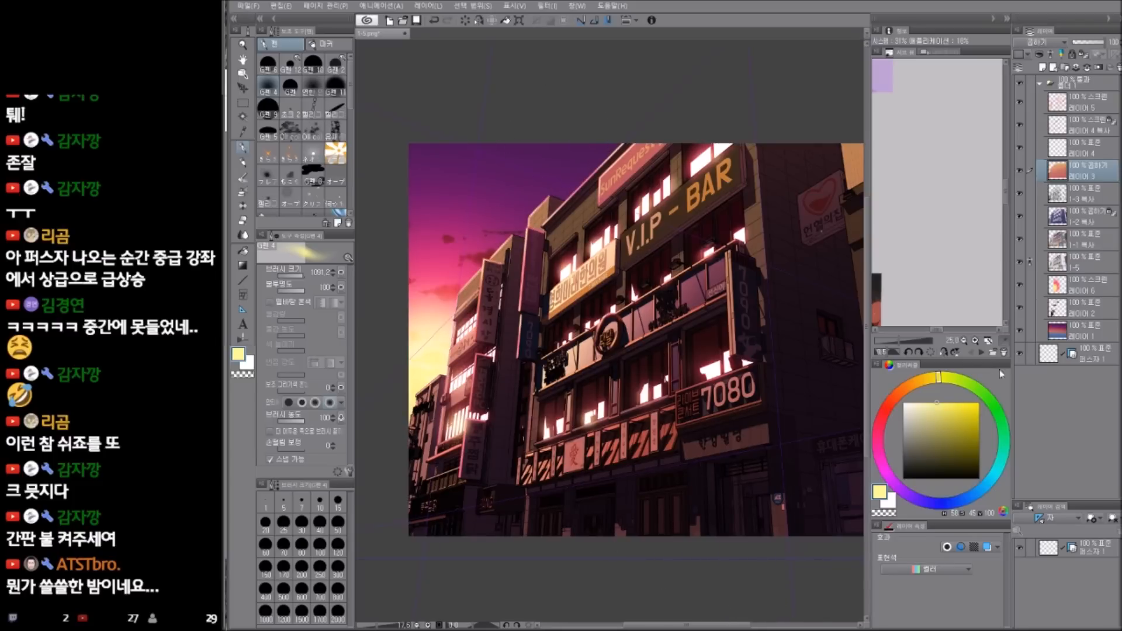
- Clear the sky glow layer 레이어 6 and brush a soft vivid red glow over the lower sky
{"action": "left_click", "coordinate": [1079, 294]}
{"action": "key", "text": "Delete"}
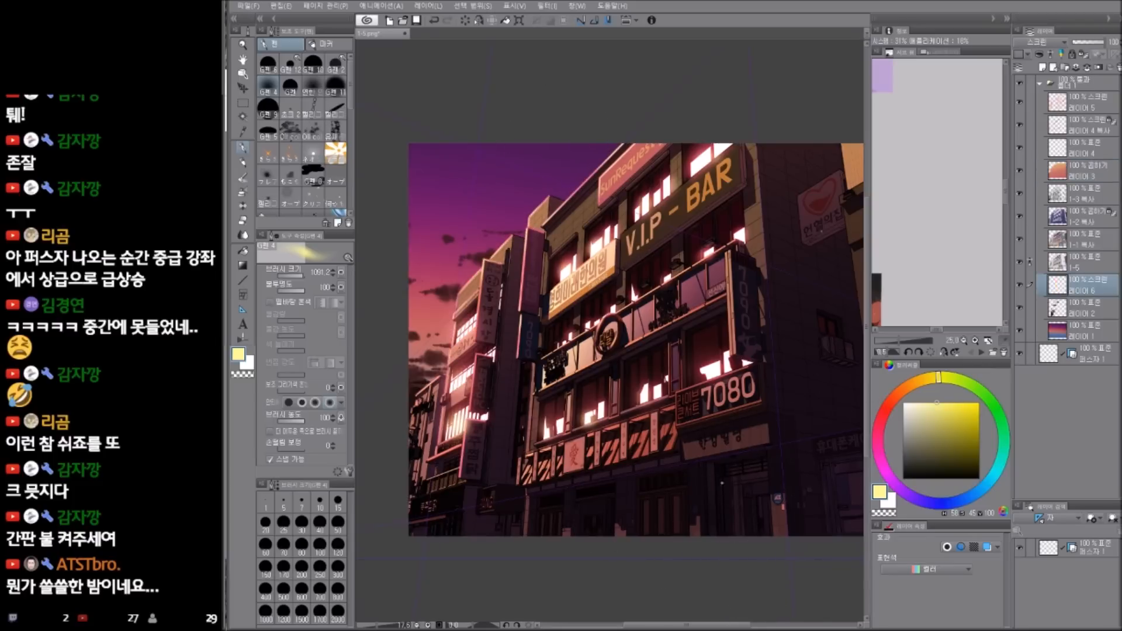
{"action": "left_click", "coordinate": [886, 427]}
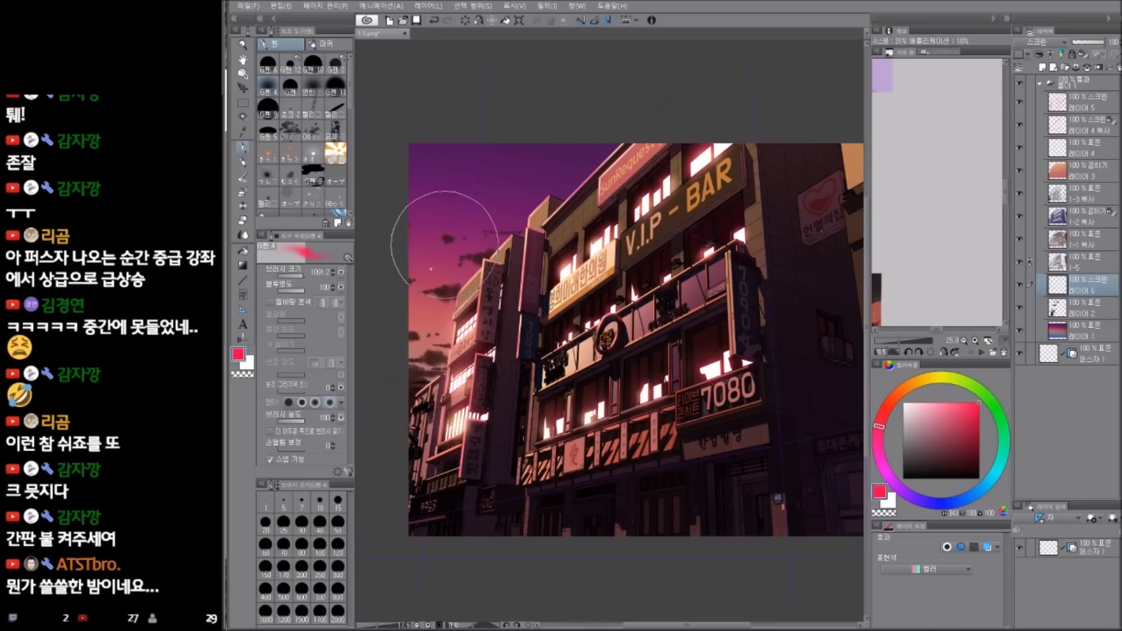
{"action": "mouse_move", "coordinate": [467, 325]}
{"action": "left_mouse_down"}
{"action": "mouse_move", "coordinate": [408, 312]}
{"action": "mouse_move", "coordinate": [409, 425]}
{"action": "mouse_move", "coordinate": [490, 316]}
{"action": "mouse_move", "coordinate": [428, 398]}
{"action": "left_mouse_up"}
- Brush a soft light orange glow over the lower sky beside the left building
{"action": "left_click", "coordinate": [938, 402]}
{"action": "left_click", "coordinate": [924, 380]}
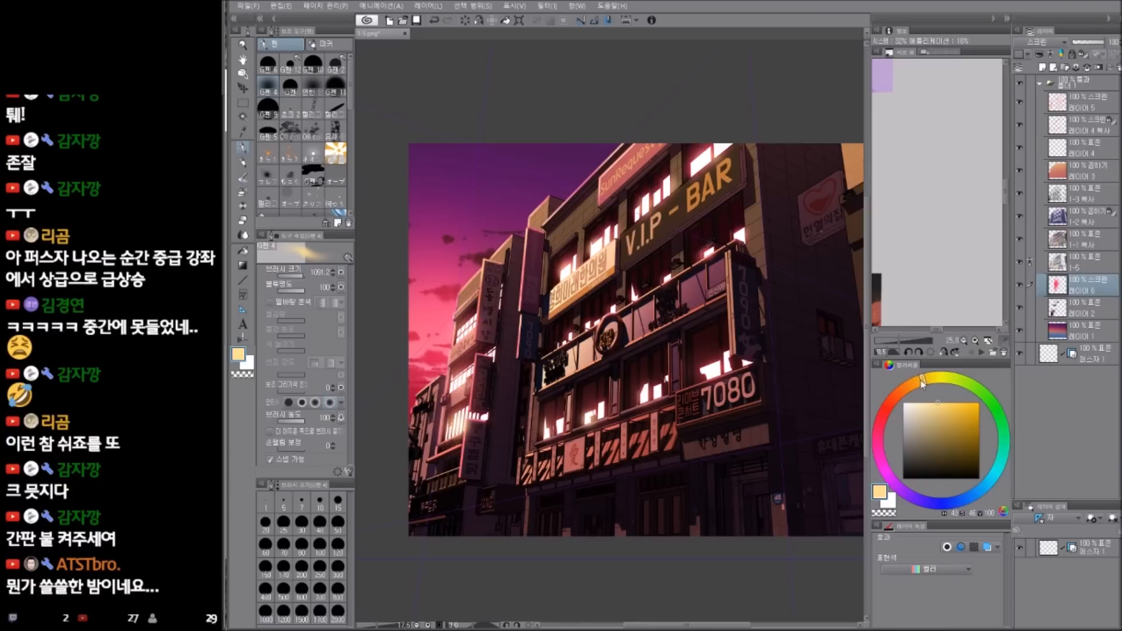
{"action": "left_click_drag", "start_coordinate": [923, 380], "coordinate": [915, 382]}
{"action": "mouse_move", "coordinate": [423, 338]}
{"action": "left_mouse_down"}
{"action": "mouse_move", "coordinate": [412, 416]}
{"action": "mouse_move", "coordinate": [461, 321]}
{"action": "mouse_move", "coordinate": [463, 351]}
{"action": "mouse_move", "coordinate": [483, 285]}
{"action": "mouse_move", "coordinate": [467, 252]}
{"action": "left_mouse_up"}
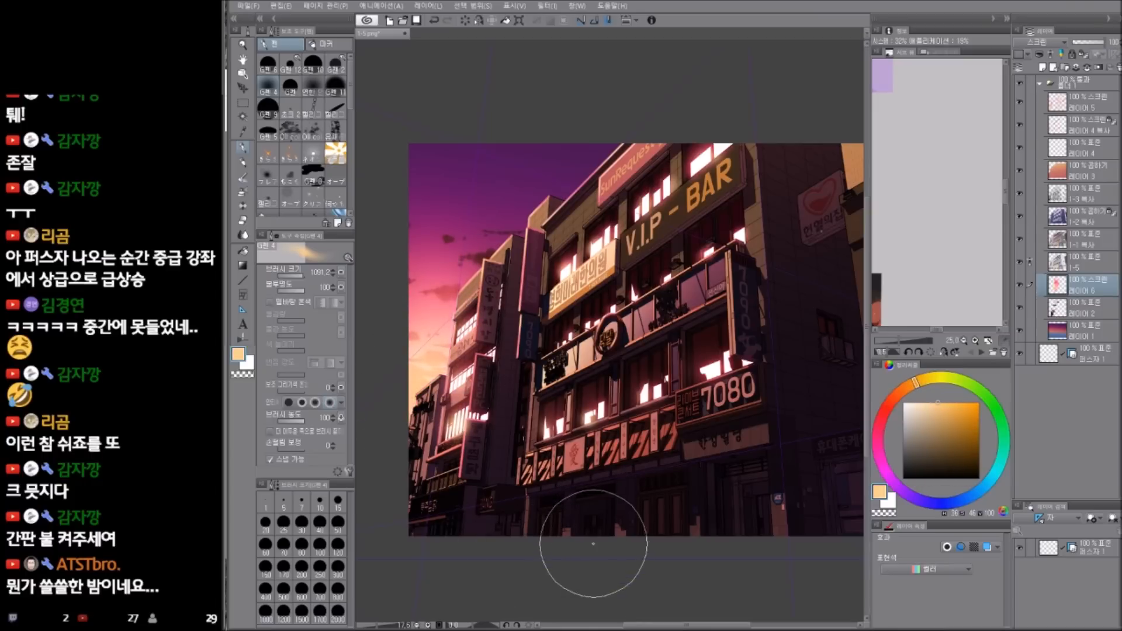
{"action": "left_click_drag", "start_coordinate": [713, 466], "coordinate": [695, 487]}
{"action": "mouse_move", "coordinate": [588, 469]}
{"action": "left_mouse_down"}
{"action": "mouse_move", "coordinate": [612, 460]}
{"action": "mouse_move", "coordinate": [607, 421]}
{"action": "left_mouse_up"}
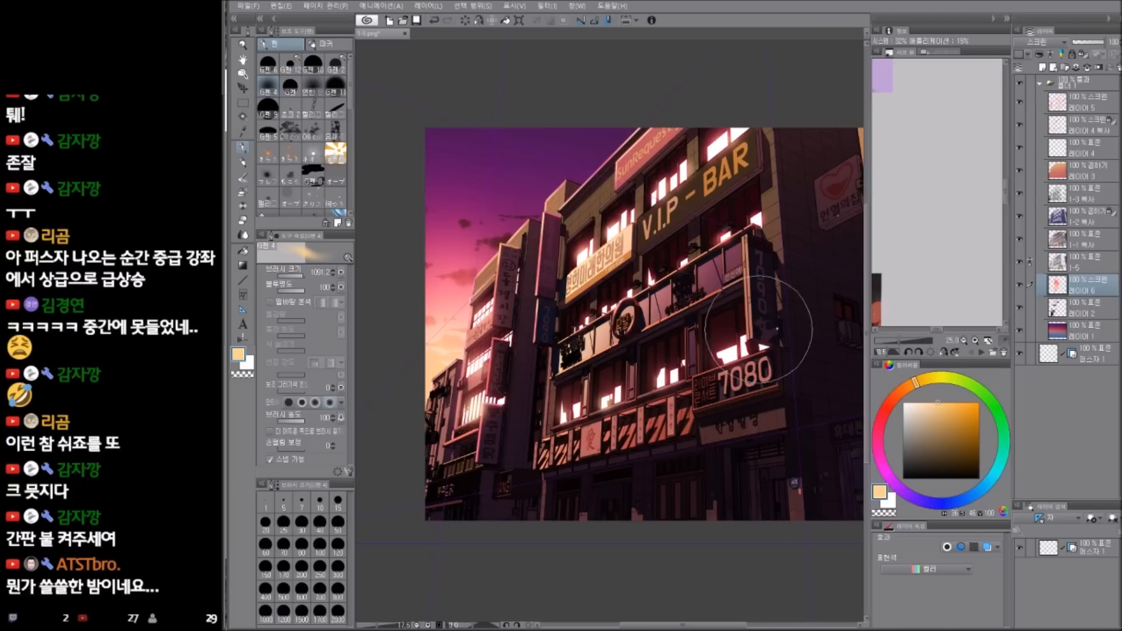
{"action": "left_click_drag", "start_coordinate": [693, 412], "coordinate": [694, 423]}
- On the screen layer 레이어 5, auto-select the signboards on both buildings and check the selection with the quick mask
{"action": "left_click", "coordinate": [1093, 104]}
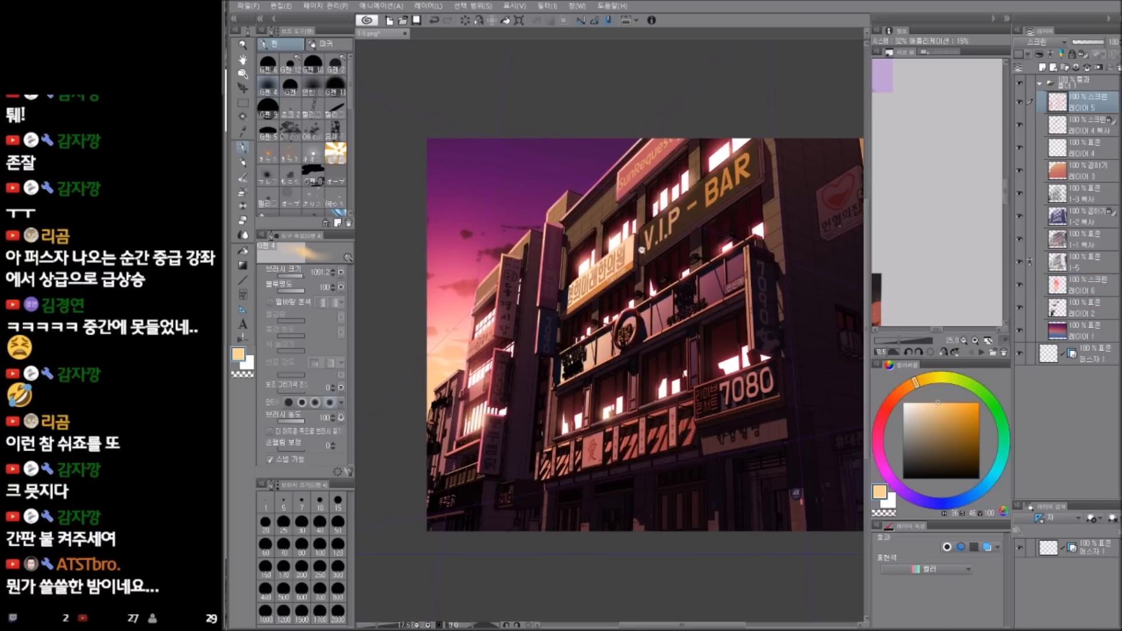
{"action": "scroll", "coordinate": [576, 310], "scroll_direction": "up", "scroll_amount": 4}
{"action": "scroll", "coordinate": [571, 296], "scroll_direction": "up", "scroll_amount": 3}
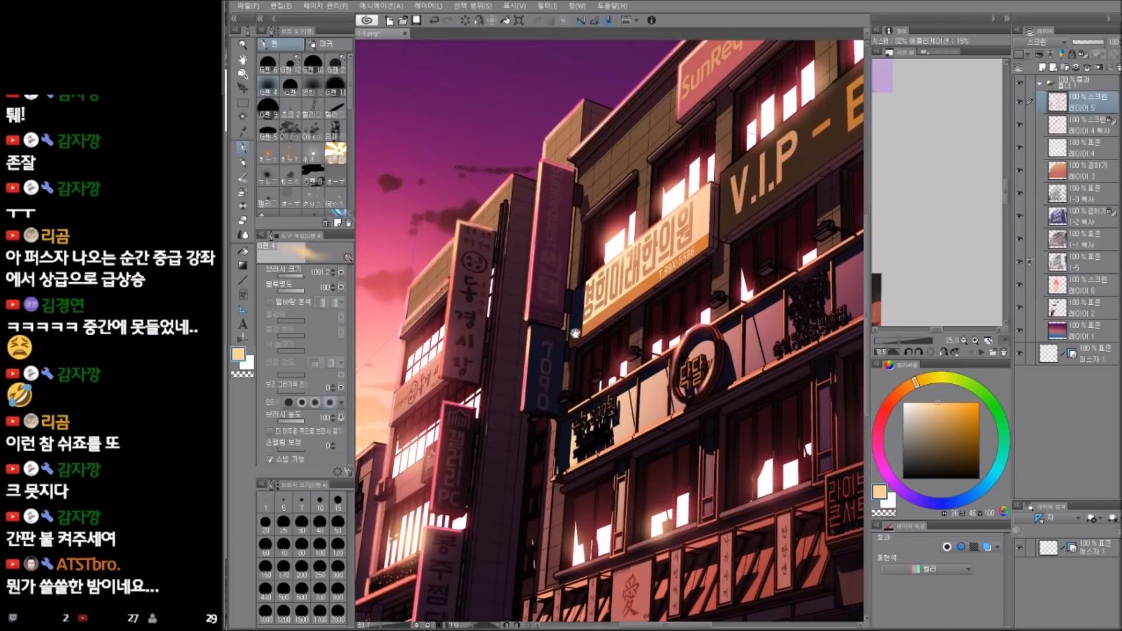
{"action": "key", "text": "w"}
{"action": "left_click", "coordinate": [547, 281]}
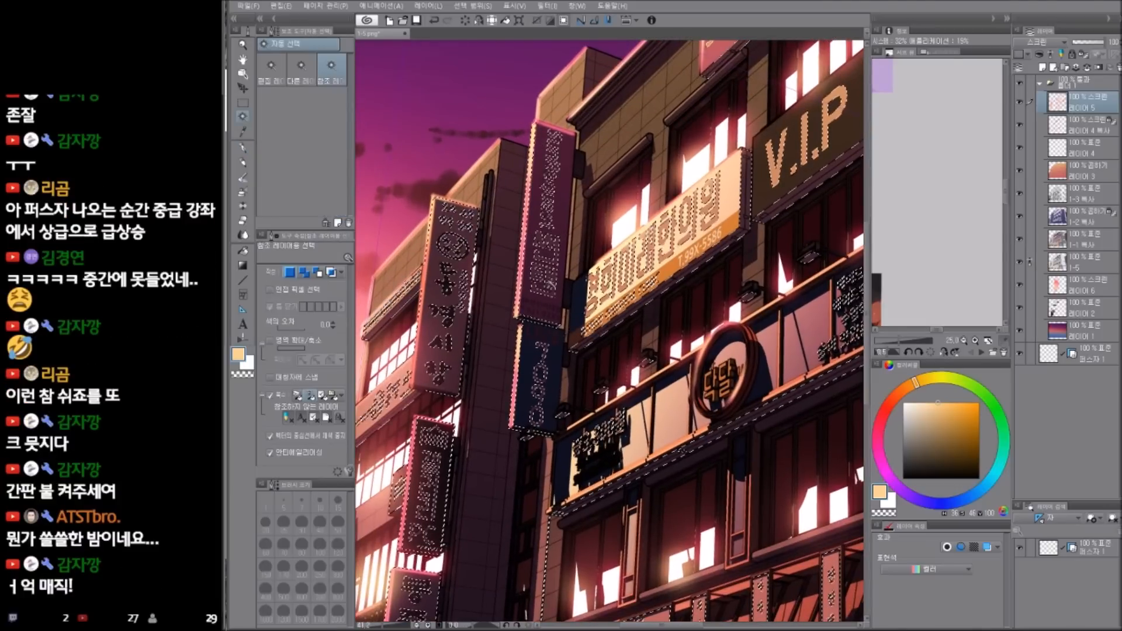
{"action": "key", "text": "q"}
{"action": "key", "text": "q"}
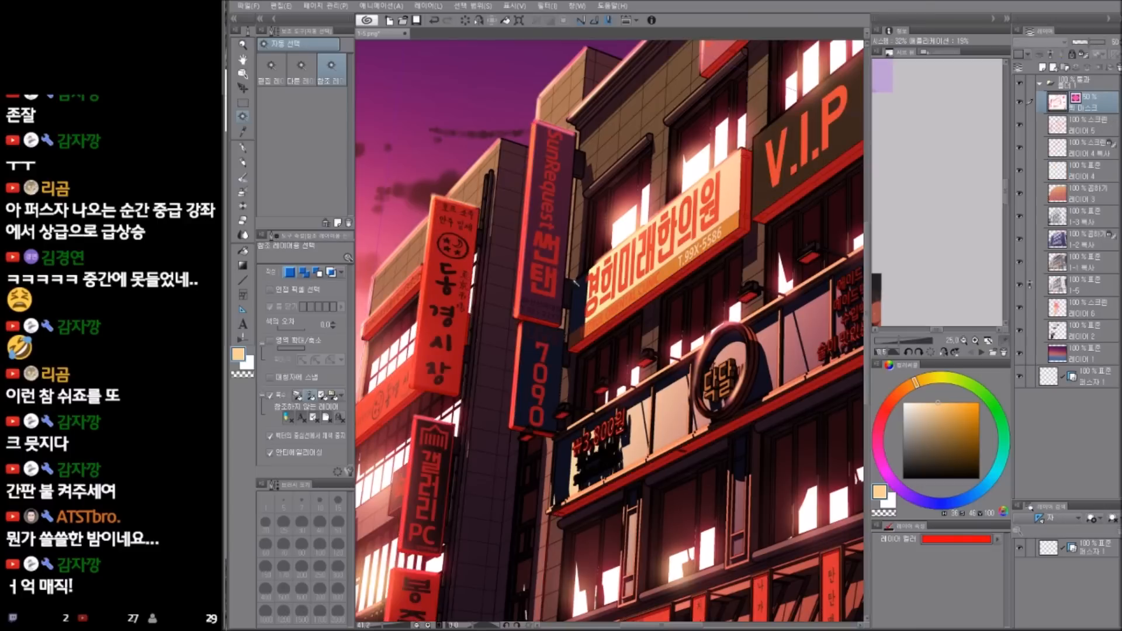
{"action": "scroll", "coordinate": [584, 351], "scroll_direction": "down", "scroll_amount": 3}
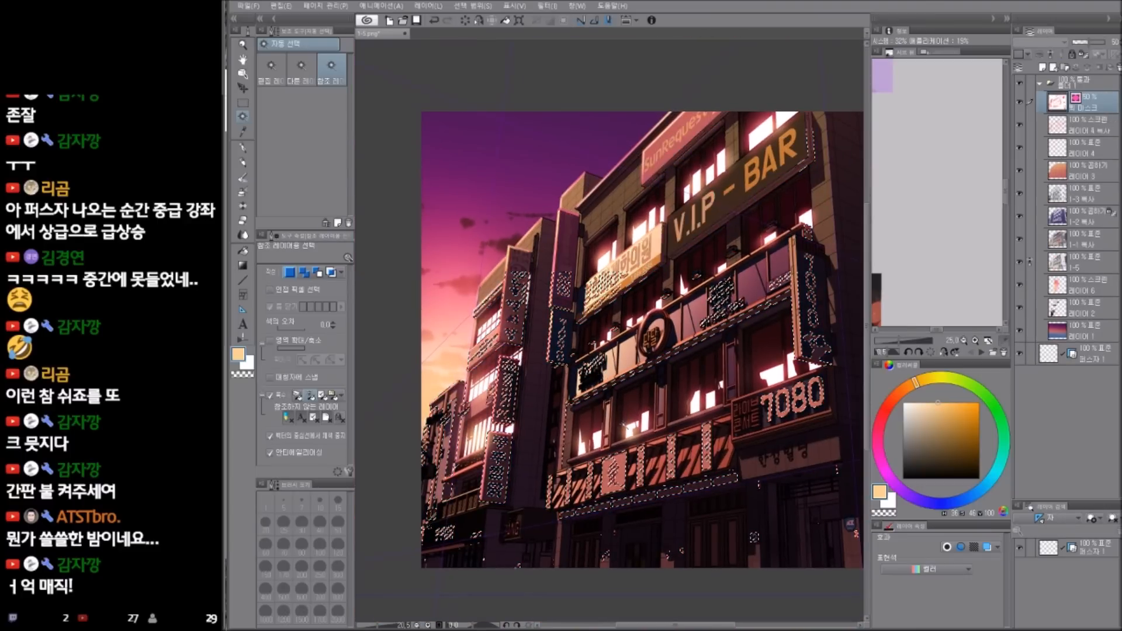
{"action": "key", "text": "q"}
{"action": "key", "text": "q"}
{"action": "key", "text": "q"}
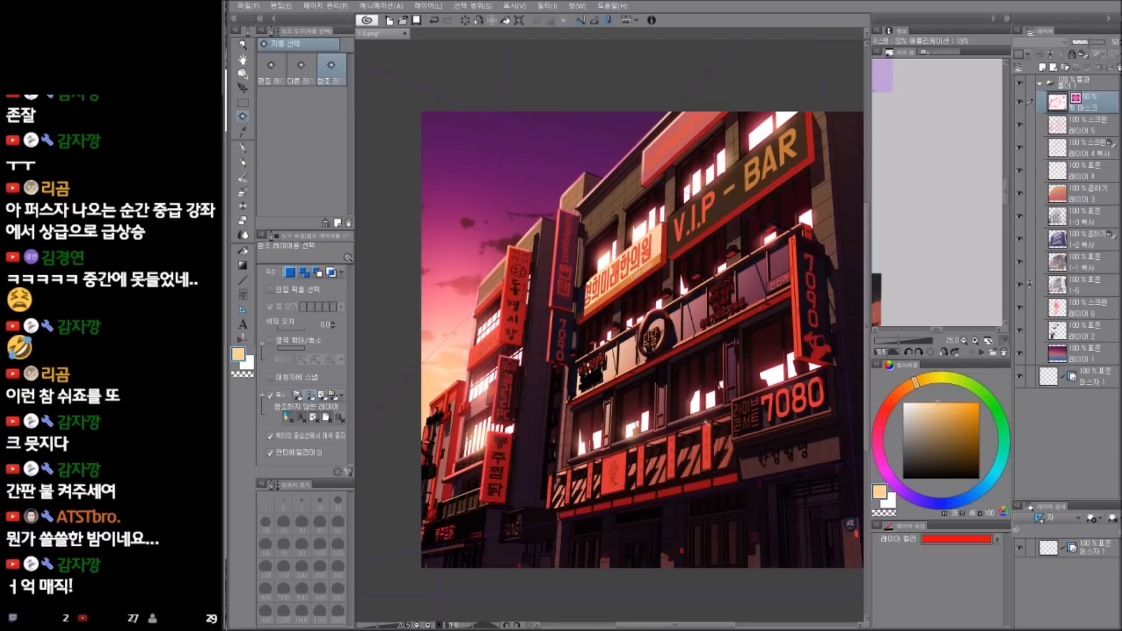
- Exit the quick mask and narrow the selection to the lettering of the vertical SunRequest and 7090 signs
{"action": "left_click_drag", "start_coordinate": [573, 294], "coordinate": [593, 282]}
{"action": "key", "text": "q"}
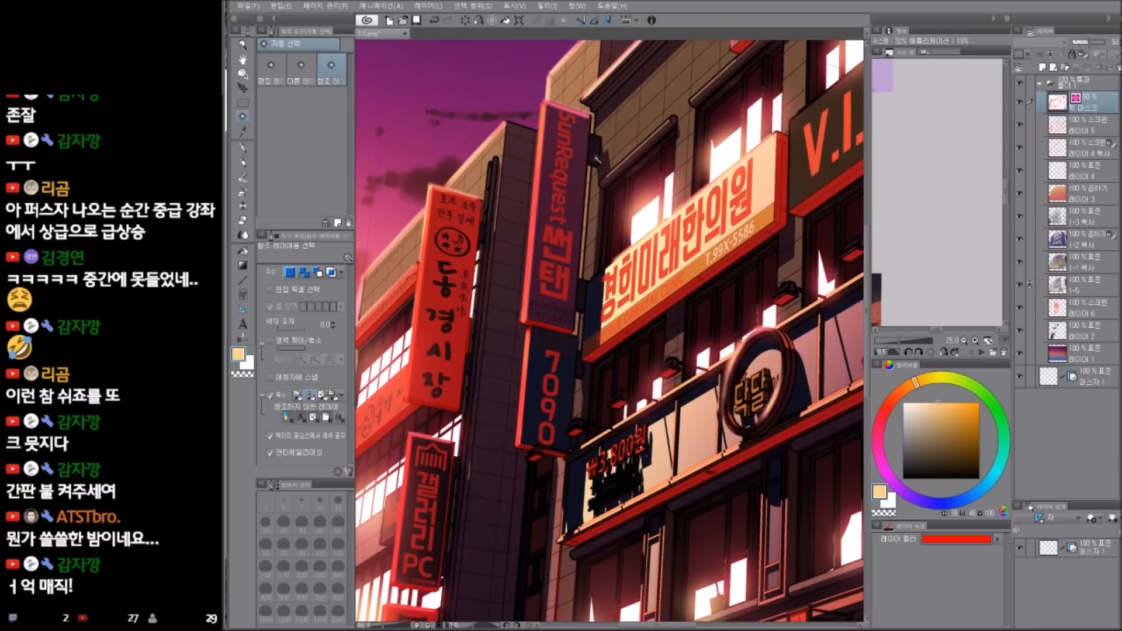
{"action": "key", "text": "q"}
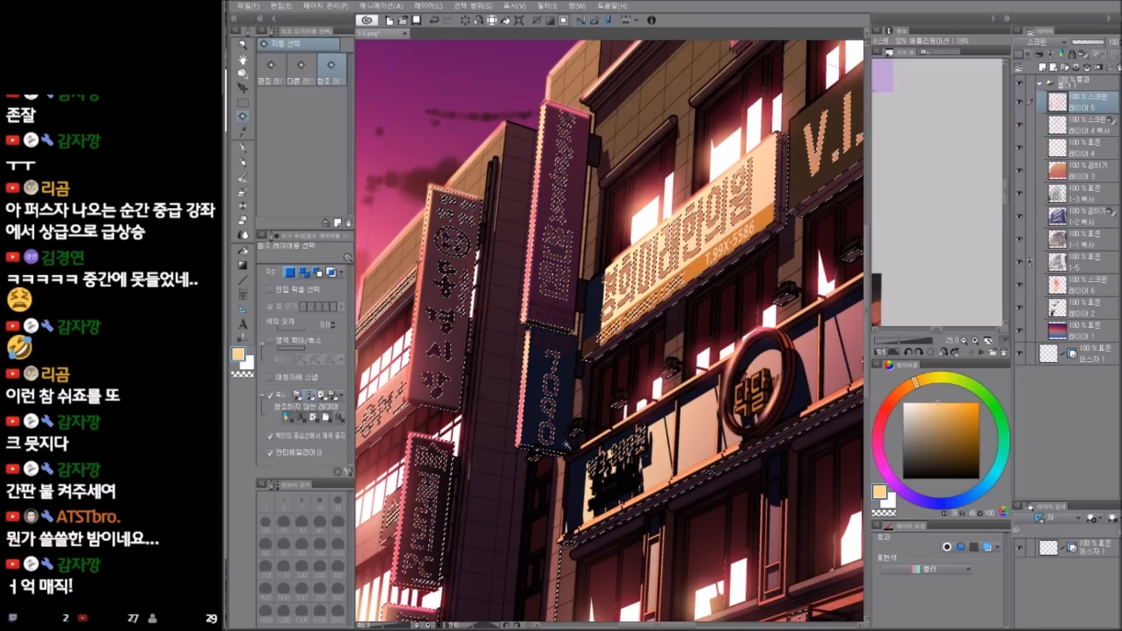
{"action": "key", "text": "m"}
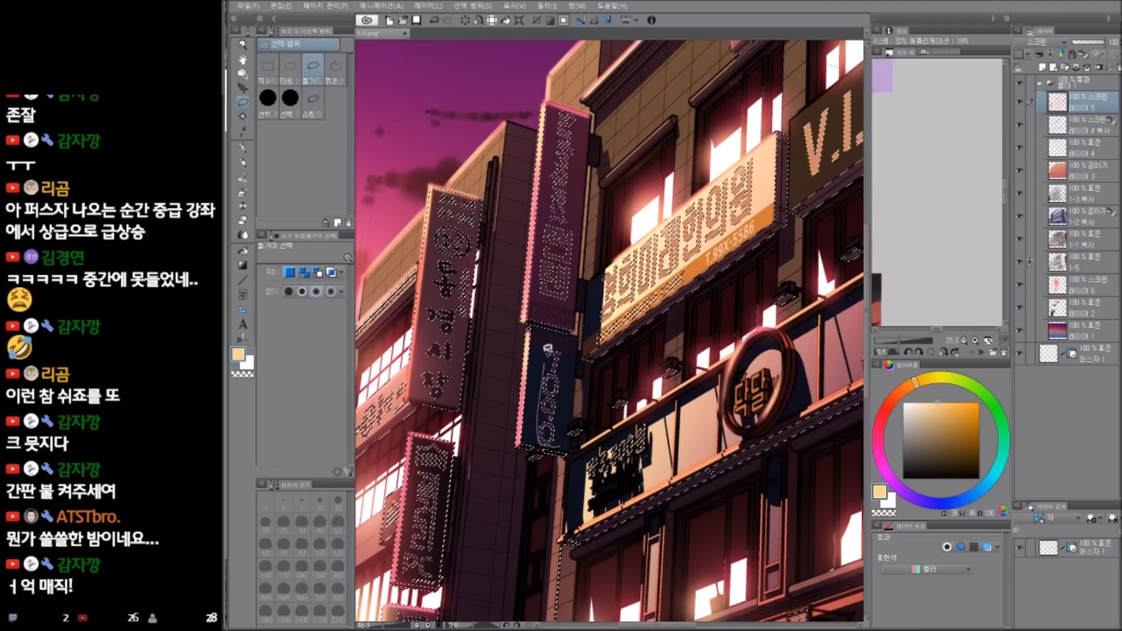
{"action": "mouse_move", "coordinate": [578, 329]}
{"action": "left_mouse_down"}
{"action": "mouse_move", "coordinate": [539, 286]}
{"action": "mouse_move", "coordinate": [554, 108]}
{"action": "mouse_move", "coordinate": [568, 86]}
{"action": "mouse_move", "coordinate": [587, 113]}
{"action": "mouse_move", "coordinate": [588, 166]}
{"action": "mouse_move", "coordinate": [581, 338]}
{"action": "mouse_move", "coordinate": [570, 432]}
{"action": "left_mouse_up"}
{"action": "scroll", "coordinate": [677, 383], "scroll_direction": "down", "scroll_amount": 4}
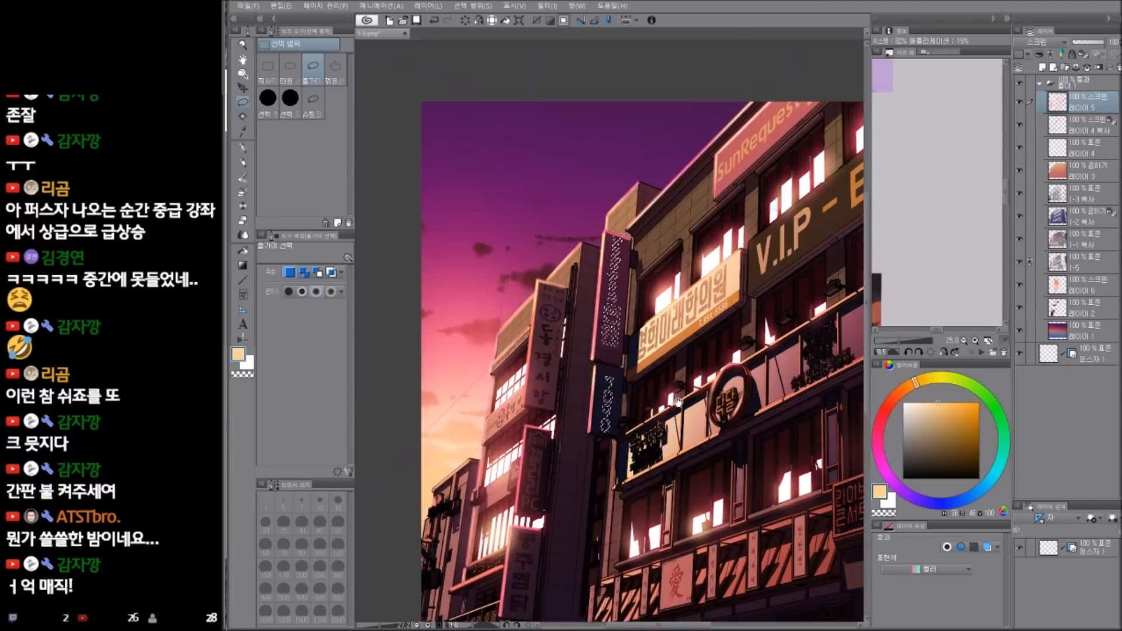
- Try filling the selected sign lettering with white on the screen layer 레이어 5
{"action": "left_click_drag", "start_coordinate": [676, 383], "coordinate": [648, 382]}
{"action": "scroll", "coordinate": [616, 413], "scroll_direction": "up", "scroll_amount": 2}
{"action": "left_click_drag", "start_coordinate": [926, 437], "coordinate": [903, 403]}
{"action": "key", "text": "alt+Delete"}
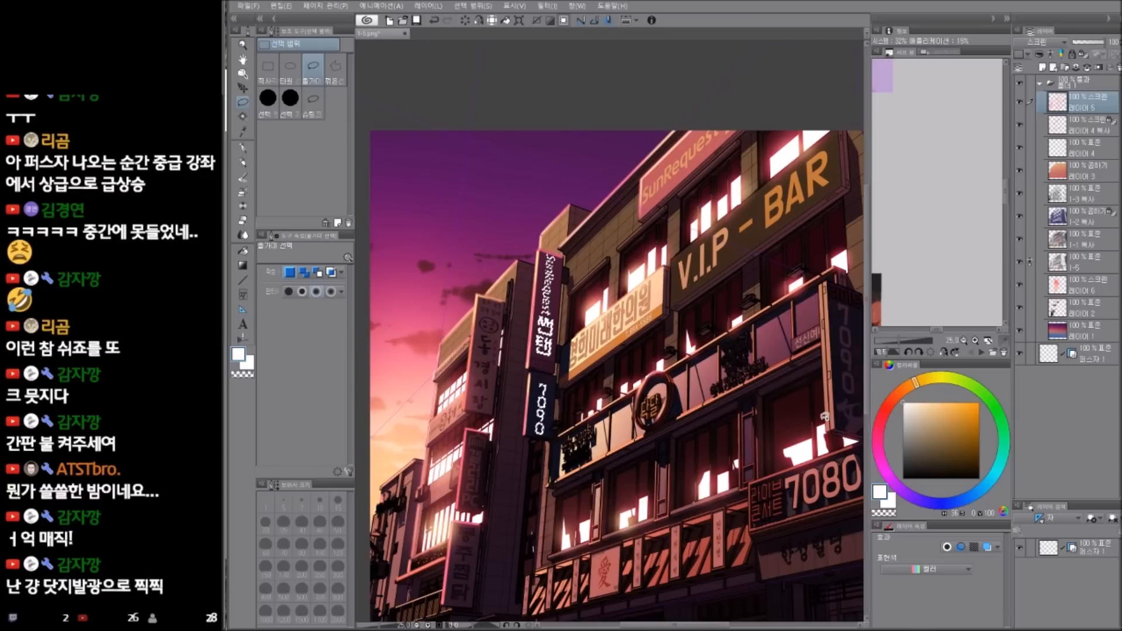
{"action": "key", "text": "ctrl+d"}
{"action": "key", "text": "ctrl+z"}
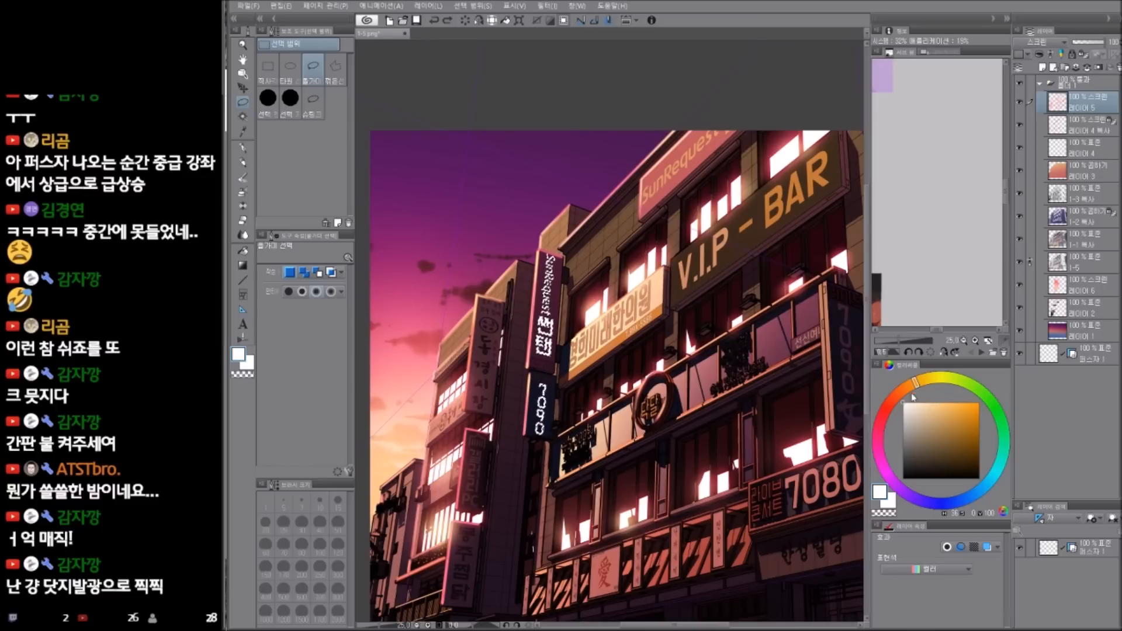
- Try light orange and salmon colours for the lettering and duplicate the layer 레이어 5
{"action": "left_click_drag", "start_coordinate": [909, 392], "coordinate": [905, 389]}
{"action": "left_click", "coordinate": [940, 402]}
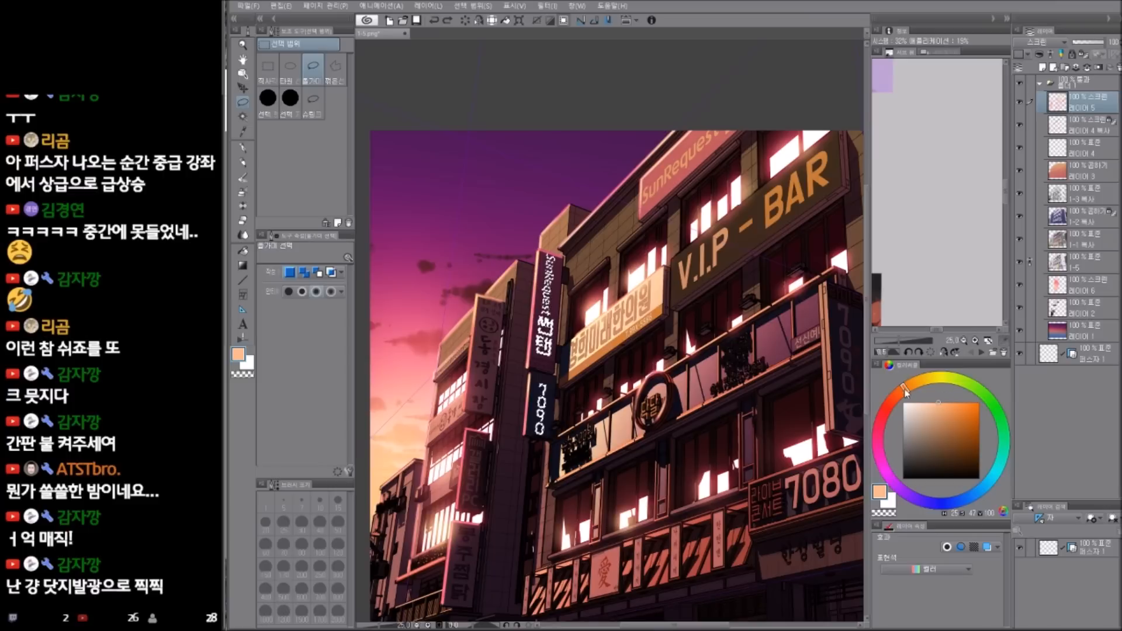
{"action": "left_click", "coordinate": [948, 403]}
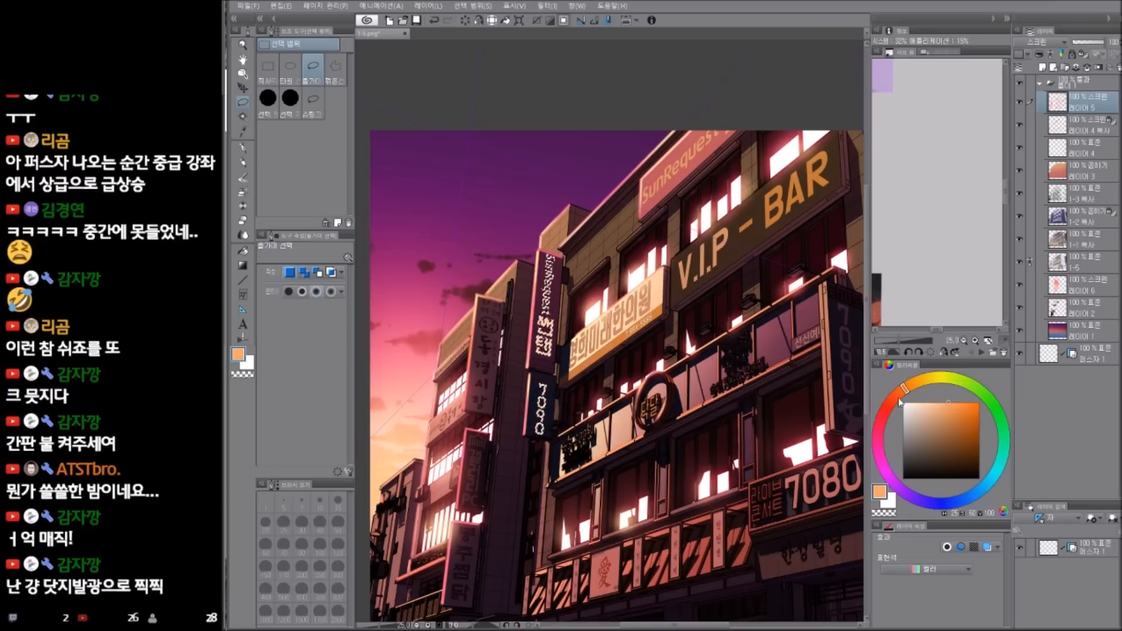
{"action": "left_click", "coordinate": [893, 401]}
{"action": "left_click", "coordinate": [941, 403]}
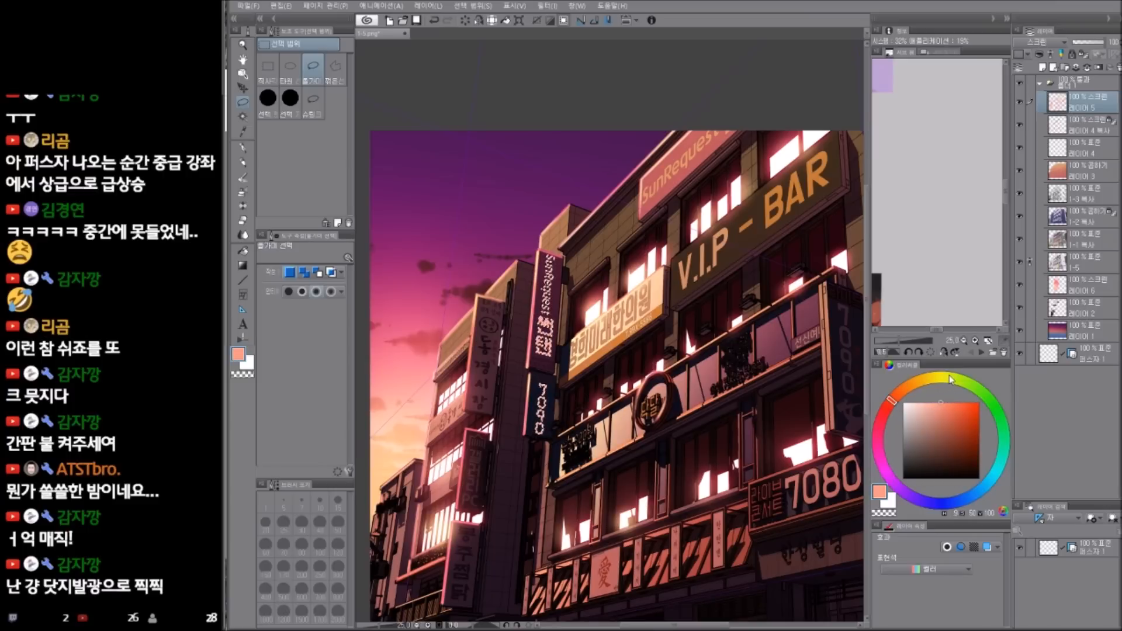
{"action": "key", "text": "ctrl+j"}
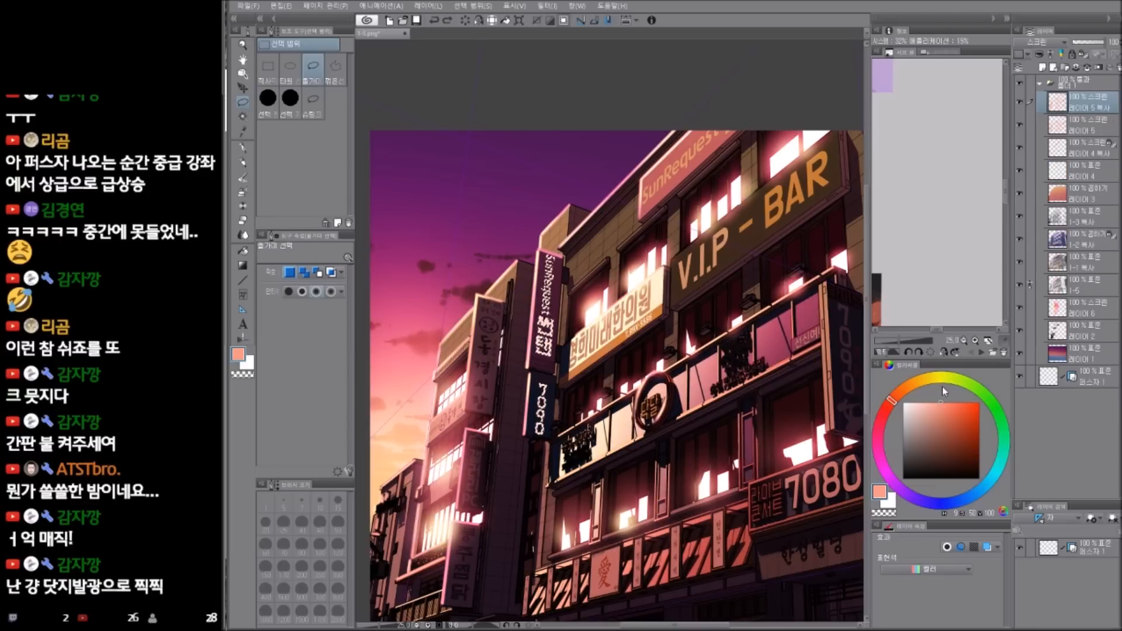
{"action": "key", "text": "ctrl+z"}
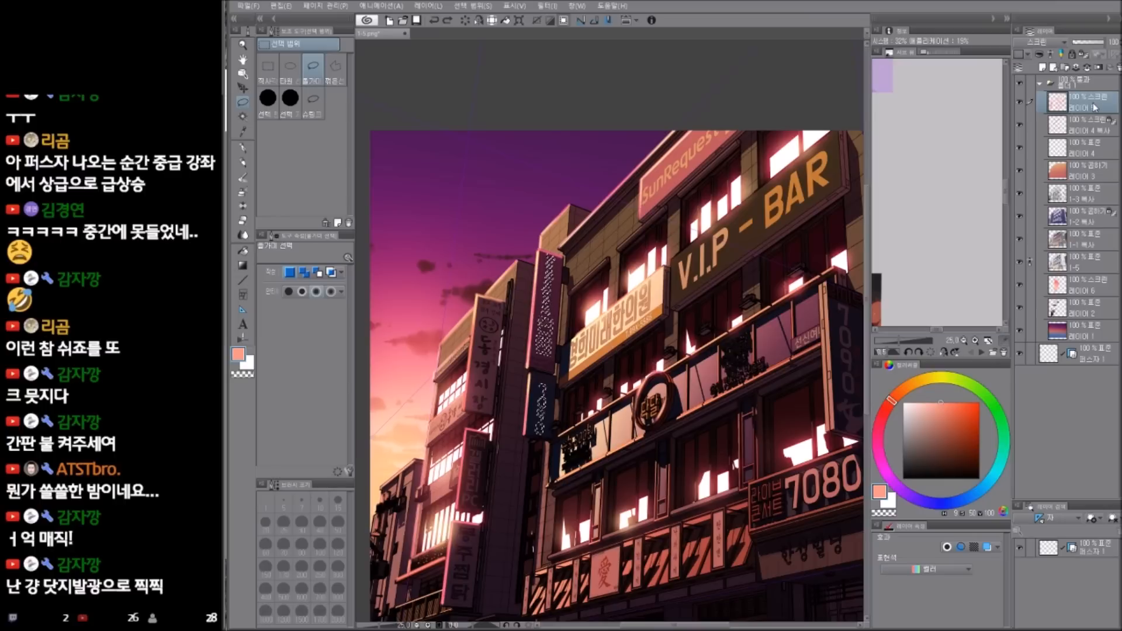
- Create a new layer in Screen mode above 레이어 5 and fill the selected sign lettering with orange-red
{"action": "key", "text": "ctrl+shift+n"}
{"action": "key", "text": "Return"}
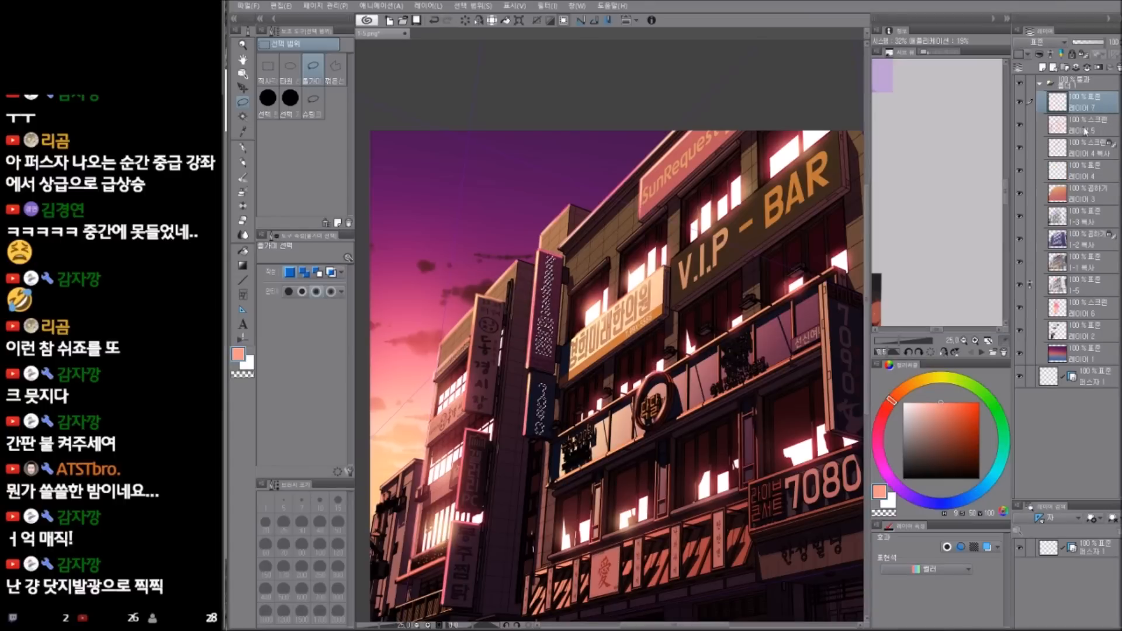
{"action": "left_click", "coordinate": [1054, 42]}
{"action": "left_click", "coordinate": [1030, 135]}
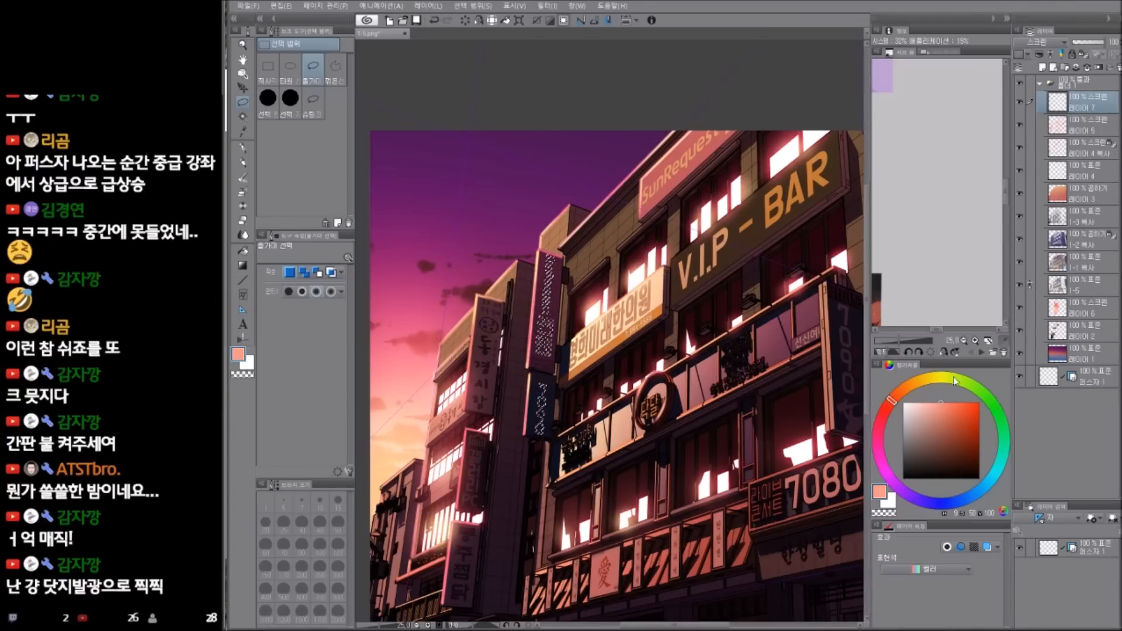
{"action": "left_click", "coordinate": [948, 393]}
{"action": "left_click", "coordinate": [958, 392]}
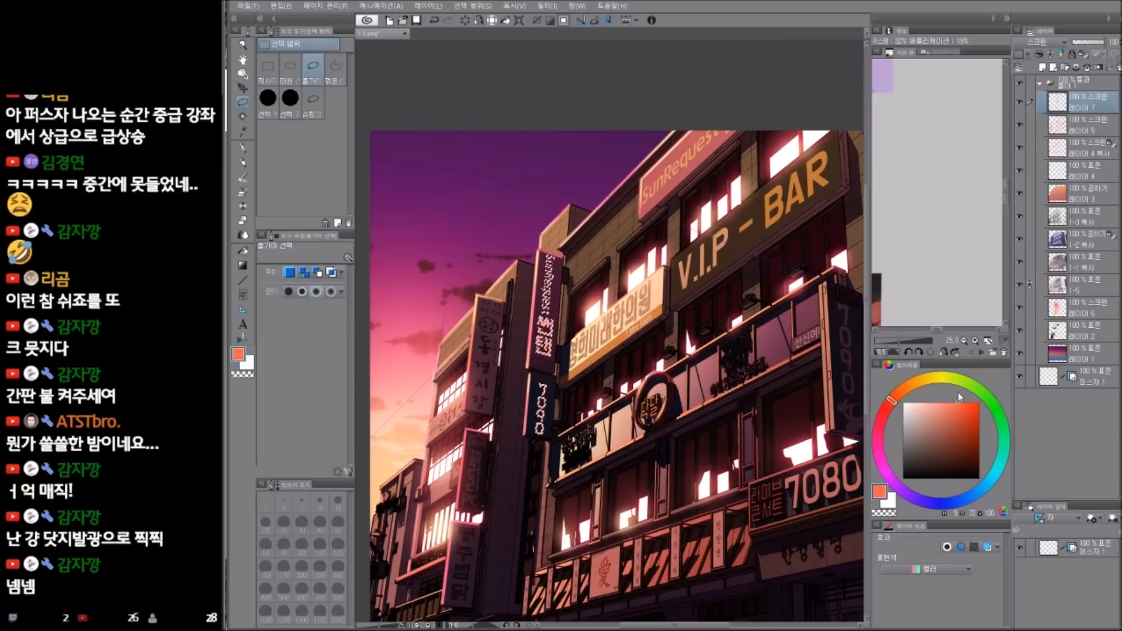
- Deselect, duplicate the lettering layer, and apply a Gaussian blur of 71.38 to the copy
{"action": "key", "text": "ctrl+d"}
{"action": "key", "text": "ctrl+c"}
{"action": "key", "text": "ctrl+v"}
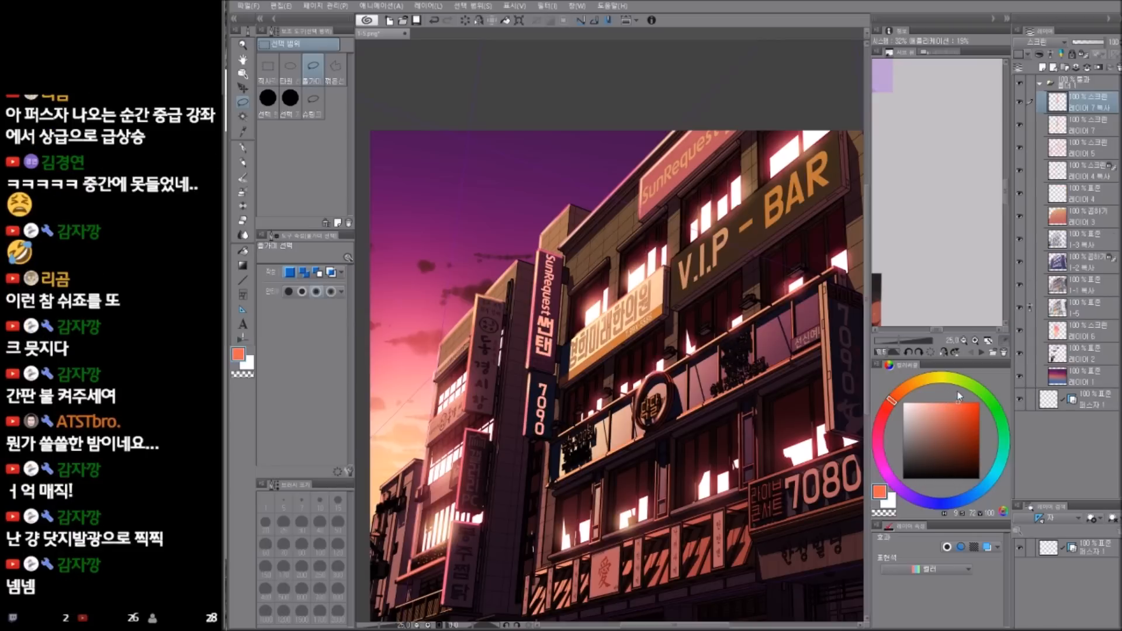
{"action": "key", "text": "ctrl+b"}
{"action": "left_click_drag", "start_coordinate": [622, 198], "coordinate": [670, 199]}
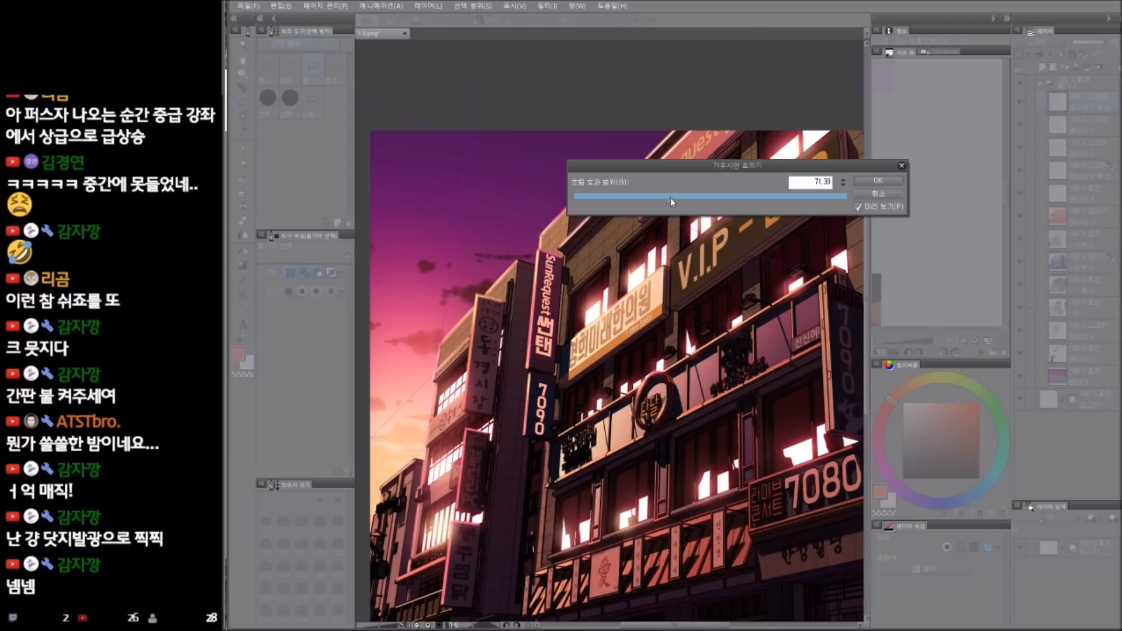
{"action": "left_click", "coordinate": [878, 181]}
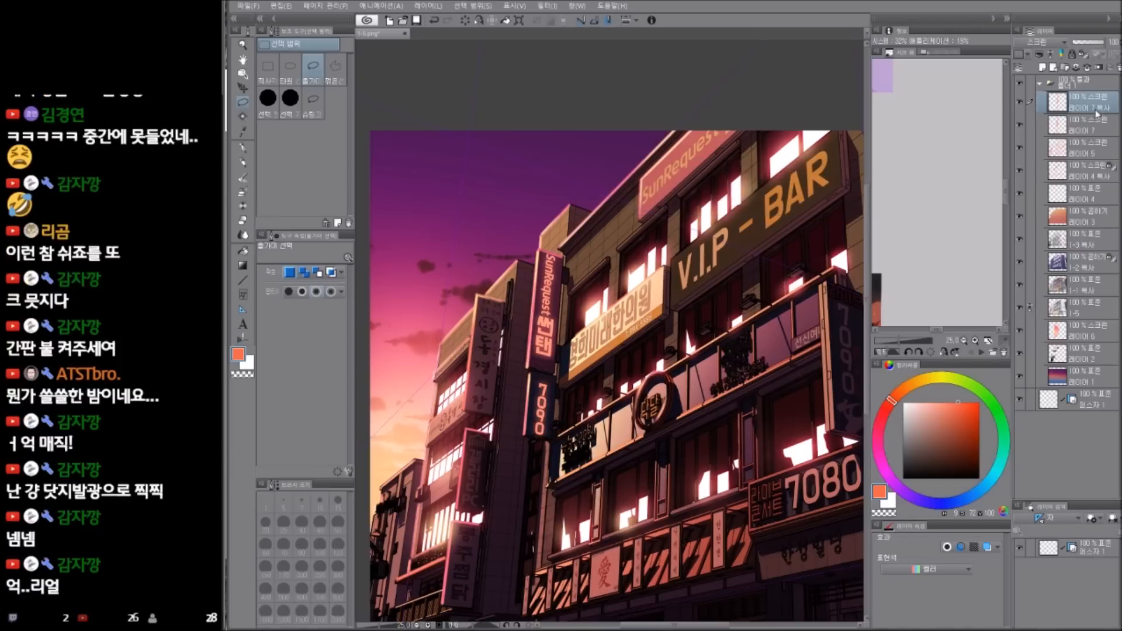
- Recolour the sharp lettering on the original layer 레이어 7 to pale yellow
{"action": "left_click", "coordinate": [1099, 128]}
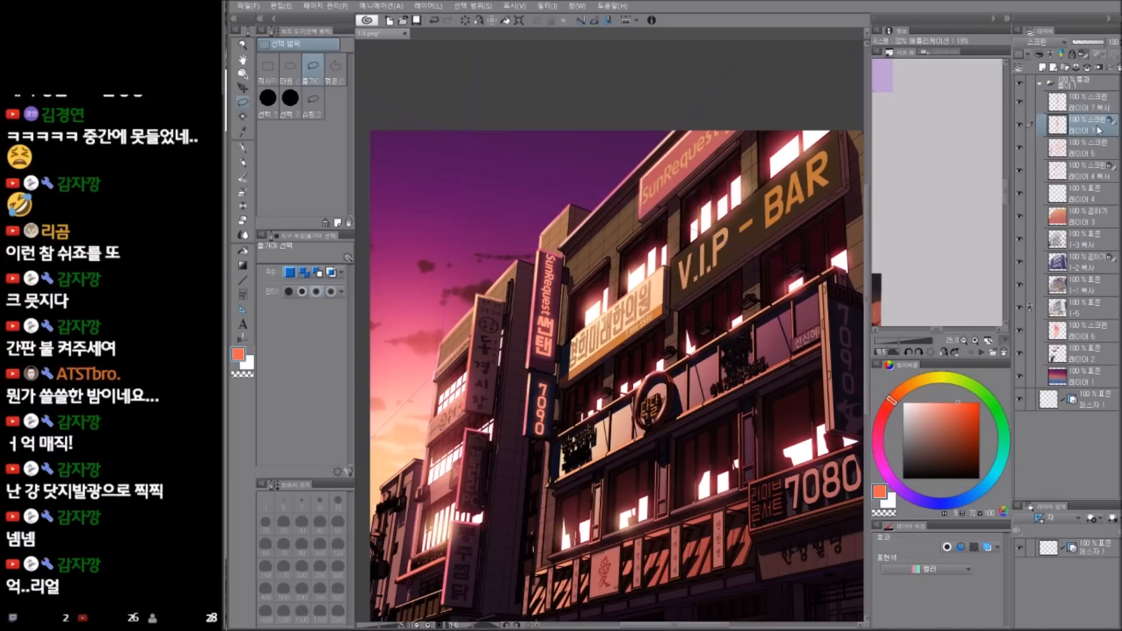
{"action": "left_click", "coordinate": [932, 379]}
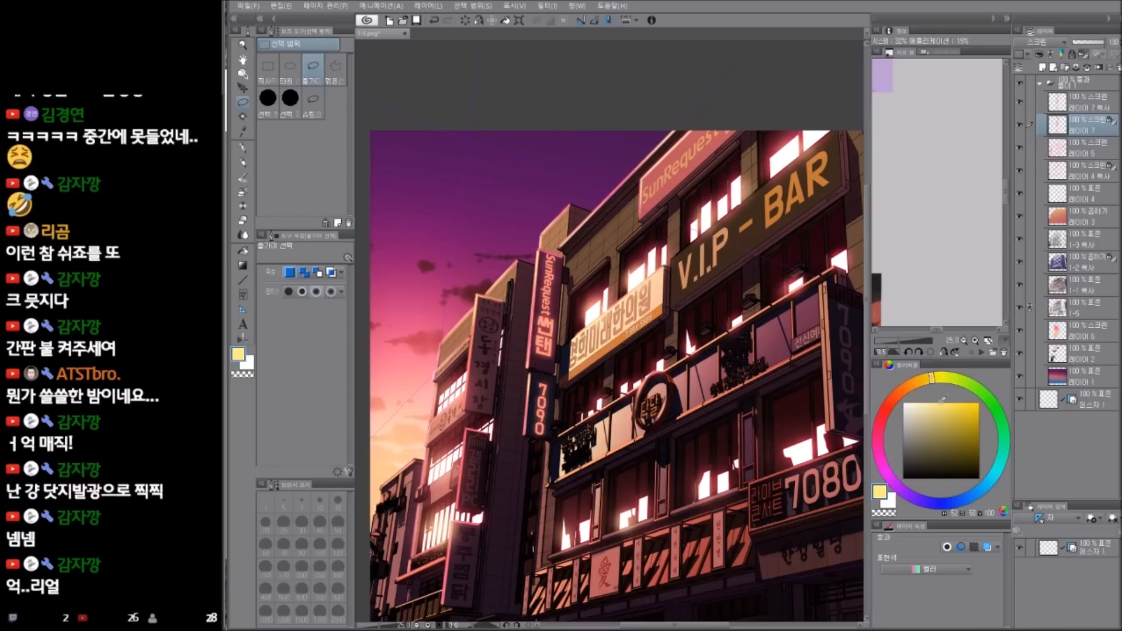
{"action": "left_click", "coordinate": [939, 403]}
{"action": "left_click", "coordinate": [929, 402]}
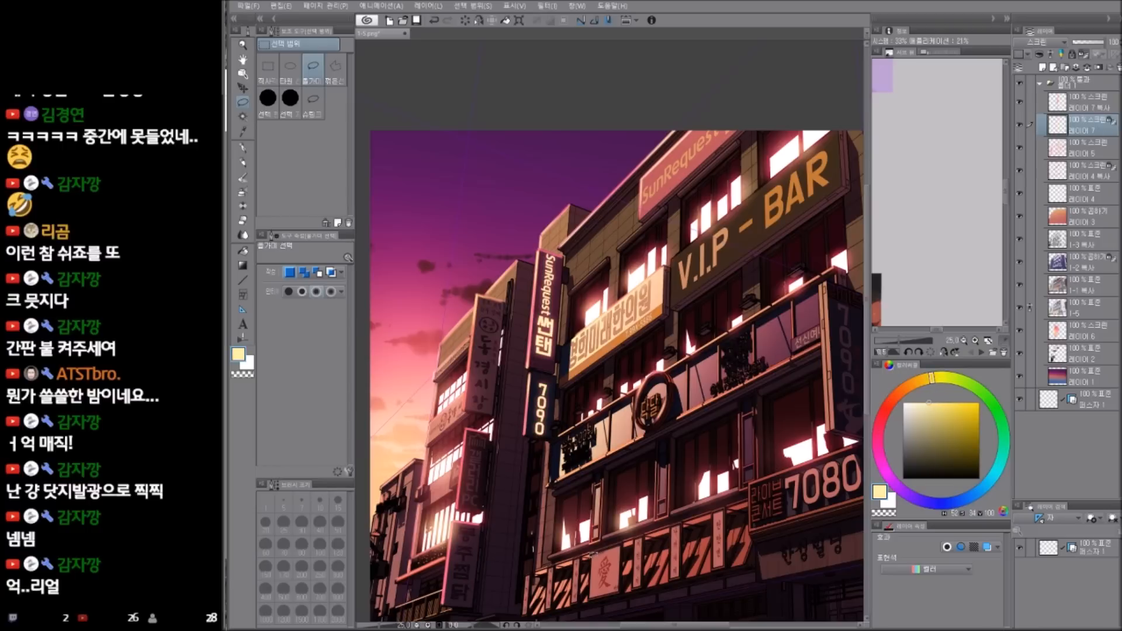
{"action": "scroll", "coordinate": [567, 350], "scroll_direction": "down", "scroll_amount": 2}
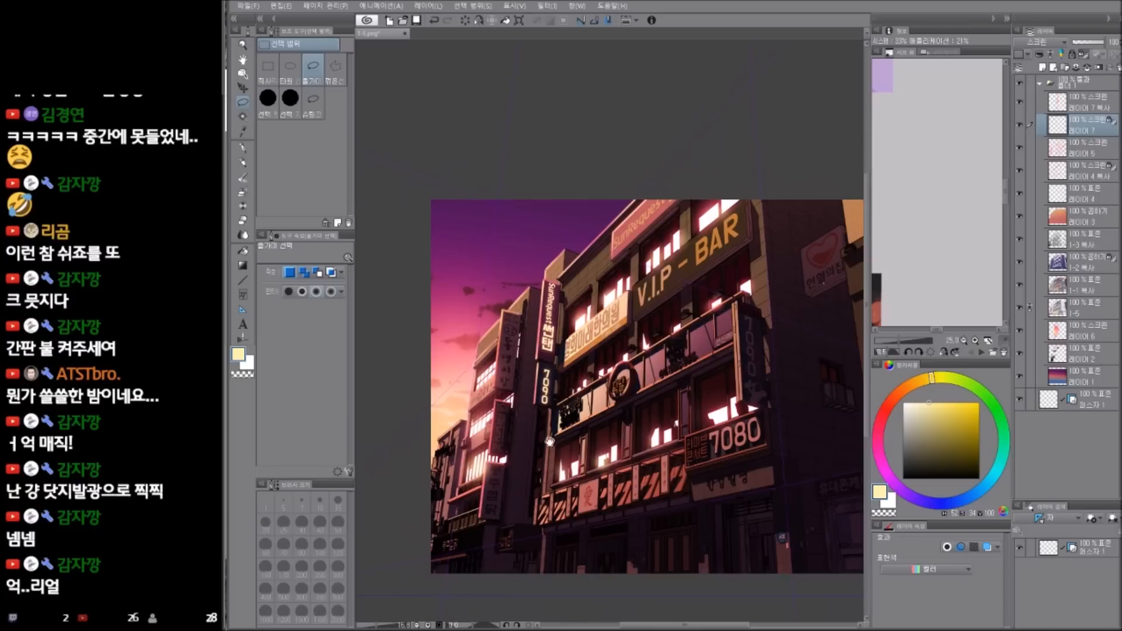
{"action": "scroll", "coordinate": [552, 323], "scroll_direction": "up", "scroll_amount": 2}
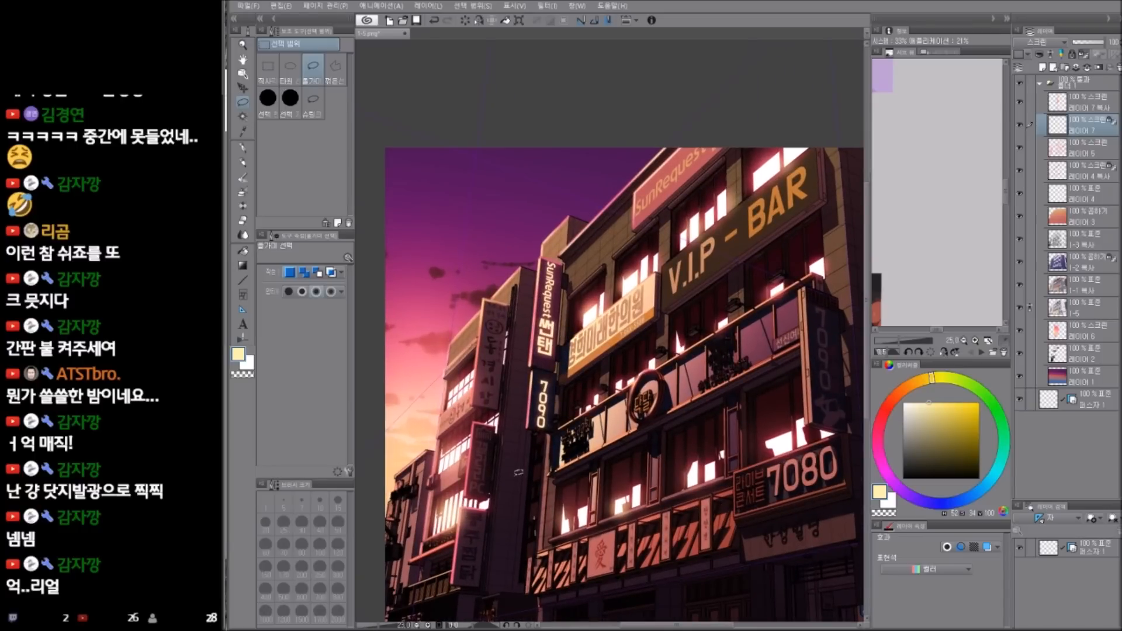
{"action": "scroll", "coordinate": [697, 419], "scroll_direction": "down", "scroll_amount": 2}
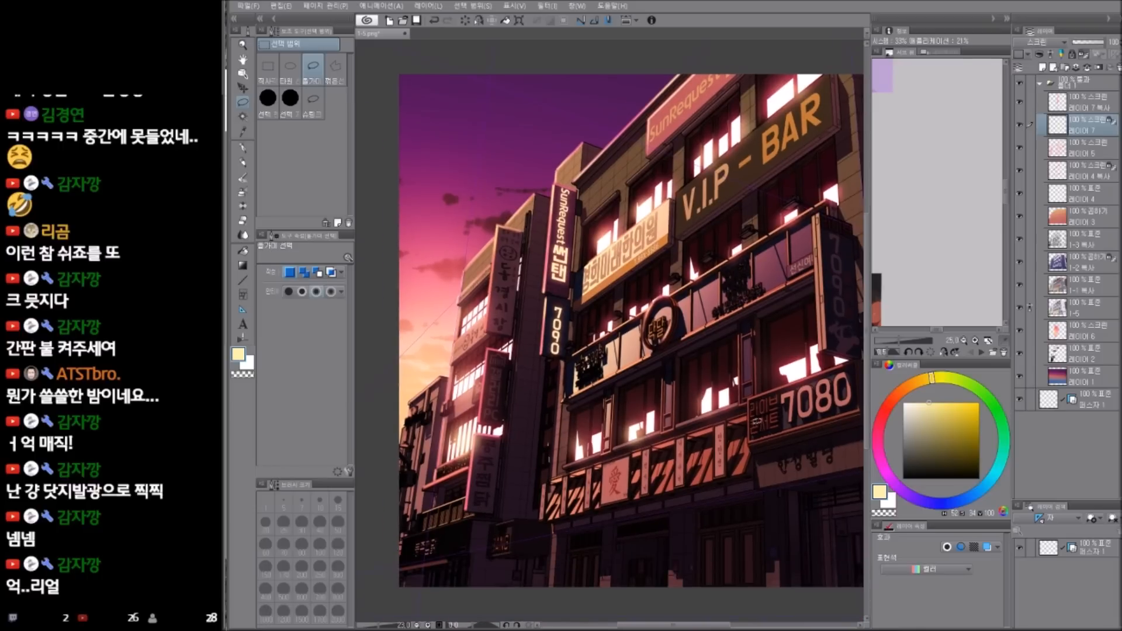
- Add a new Screen-mode layer above the blurred lettering copy
{"action": "left_click", "coordinate": [1085, 100]}
{"action": "scroll", "coordinate": [812, 345], "scroll_direction": "down", "scroll_amount": 4}
{"action": "left_click_drag", "start_coordinate": [812, 344], "coordinate": [732, 396]}
{"action": "scroll", "coordinate": [711, 371], "scroll_direction": "up", "scroll_amount": 3}
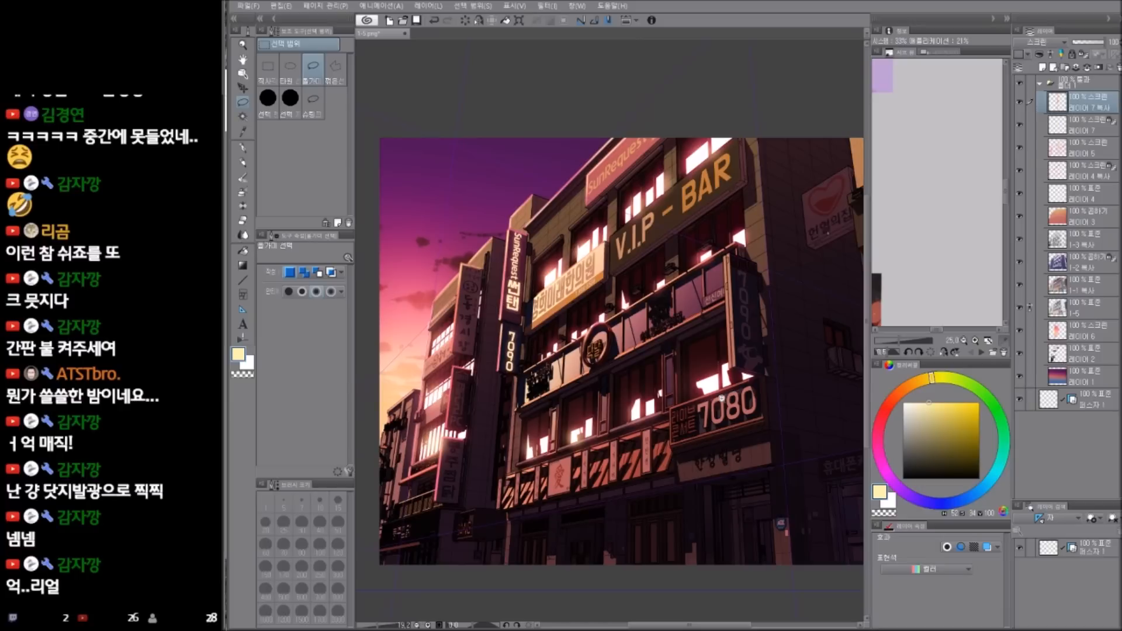
{"action": "scroll", "coordinate": [722, 397], "scroll_direction": "down", "scroll_amount": 3}
{"action": "scroll", "coordinate": [721, 394], "scroll_direction": "up", "scroll_amount": 1}
{"action": "left_click_drag", "start_coordinate": [846, 280], "coordinate": [864, 286]}
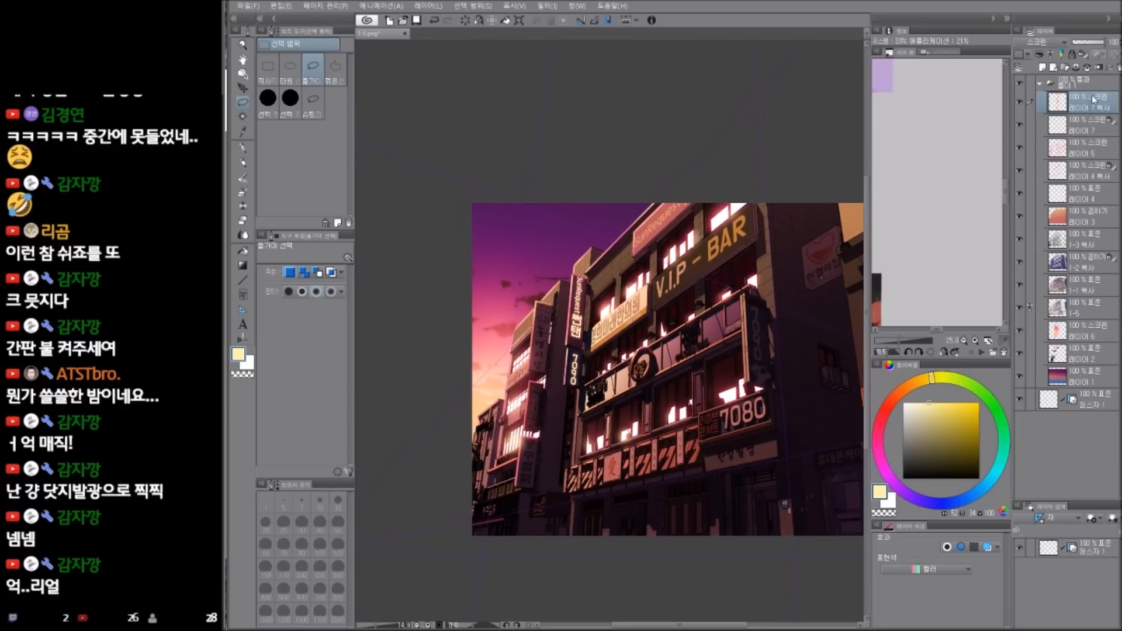
{"action": "key", "text": "ctrl+shift+n"}
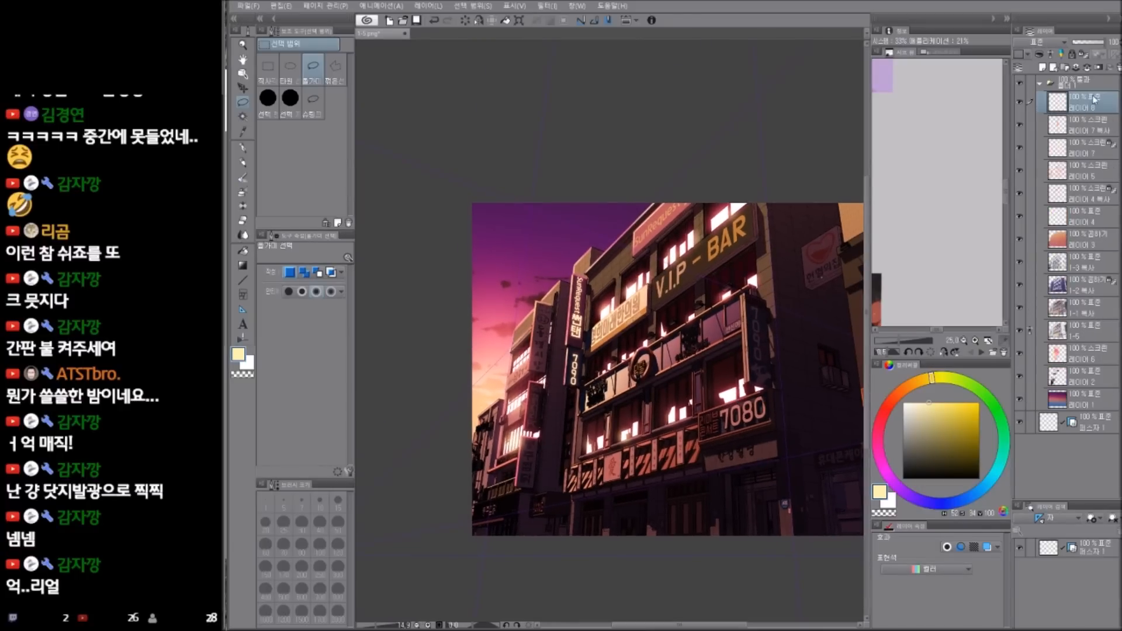
{"action": "left_click", "coordinate": [1046, 41]}
{"action": "left_click", "coordinate": [1046, 132]}
- With the soft G펜 4 brush, paint a vivid pinkish-red glow over the left building and its lit windows
{"action": "key", "text": "p"}
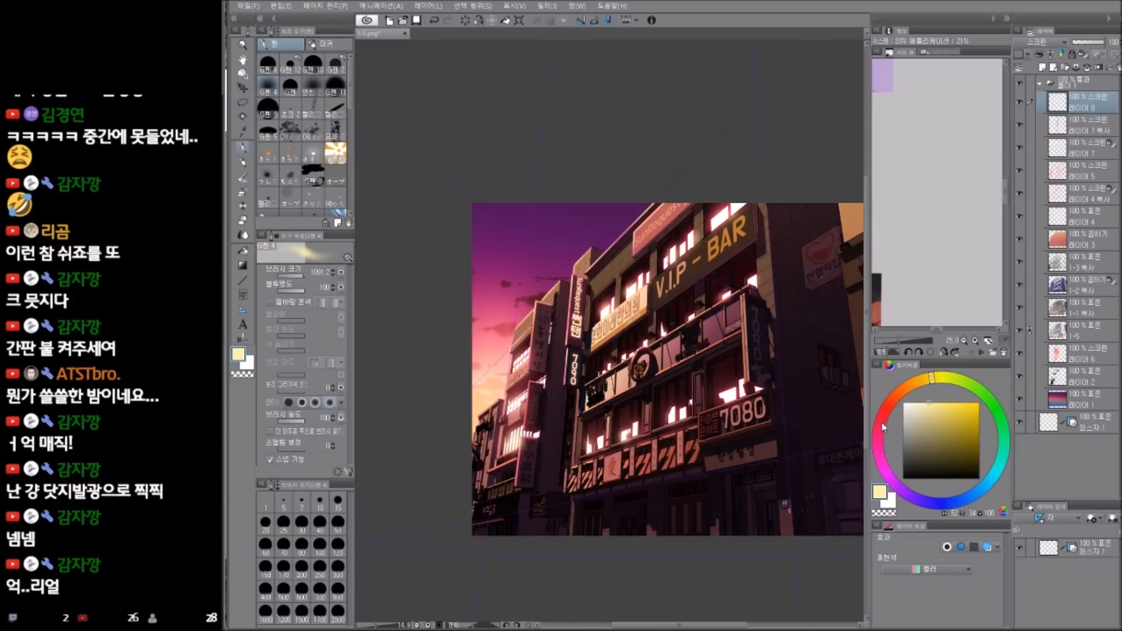
{"action": "left_click", "coordinate": [882, 428]}
{"action": "left_click", "coordinate": [979, 403]}
{"action": "left_click", "coordinate": [267, 89]}
{"action": "left_click_drag", "start_coordinate": [577, 374], "coordinate": [600, 384]}
{"action": "mouse_move", "coordinate": [482, 389]}
{"action": "left_mouse_down"}
{"action": "mouse_move", "coordinate": [533, 402]}
{"action": "mouse_move", "coordinate": [772, 351]}
{"action": "left_mouse_up"}
{"action": "mouse_move", "coordinate": [490, 395]}
{"action": "left_mouse_down"}
{"action": "mouse_move", "coordinate": [803, 368]}
{"action": "mouse_move", "coordinate": [518, 396]}
{"action": "mouse_move", "coordinate": [545, 389]}
{"action": "left_mouse_up"}
{"action": "left_click_drag", "start_coordinate": [447, 406], "coordinate": [714, 382]}
{"action": "left_click_drag", "start_coordinate": [521, 403], "coordinate": [531, 404]}
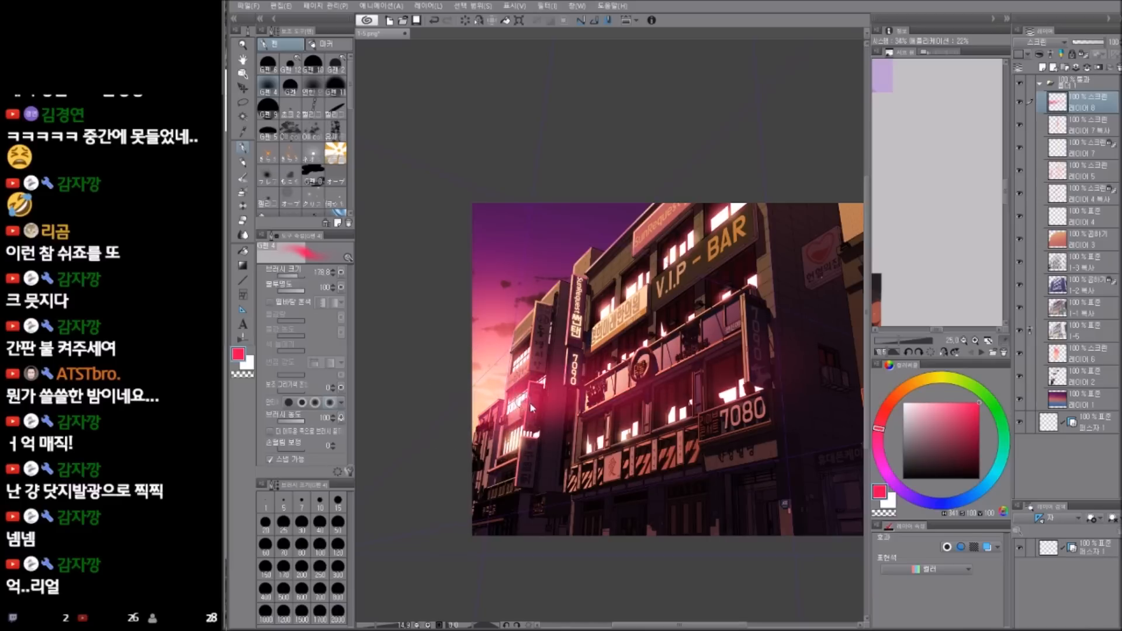
- Extend the pinkish-red glow from the left building towards the middle of the main facade
{"action": "left_click_drag", "start_coordinate": [704, 381], "coordinate": [856, 367]}
{"action": "key", "text": "ctrl+z"}
{"action": "left_click_drag", "start_coordinate": [508, 398], "coordinate": [683, 383]}
{"action": "left_click_drag", "start_coordinate": [771, 418], "coordinate": [687, 408]}
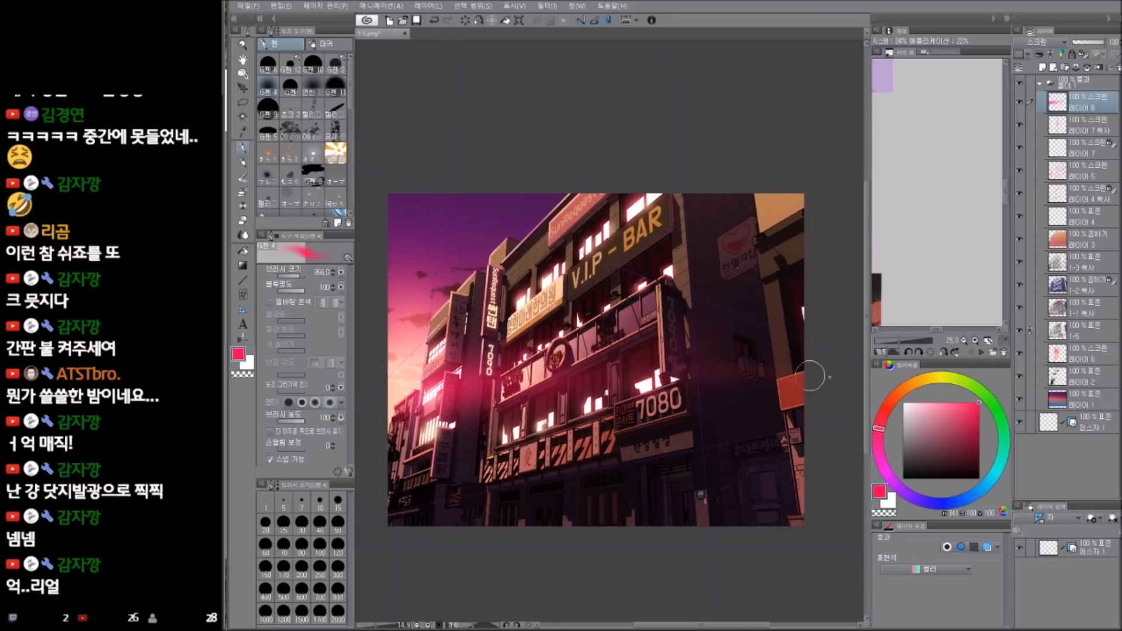
- Enlarge the brush and paint the pinkish-red glow over the main building's dark right side
{"action": "left_click_drag", "start_coordinate": [731, 373], "coordinate": [853, 364]}
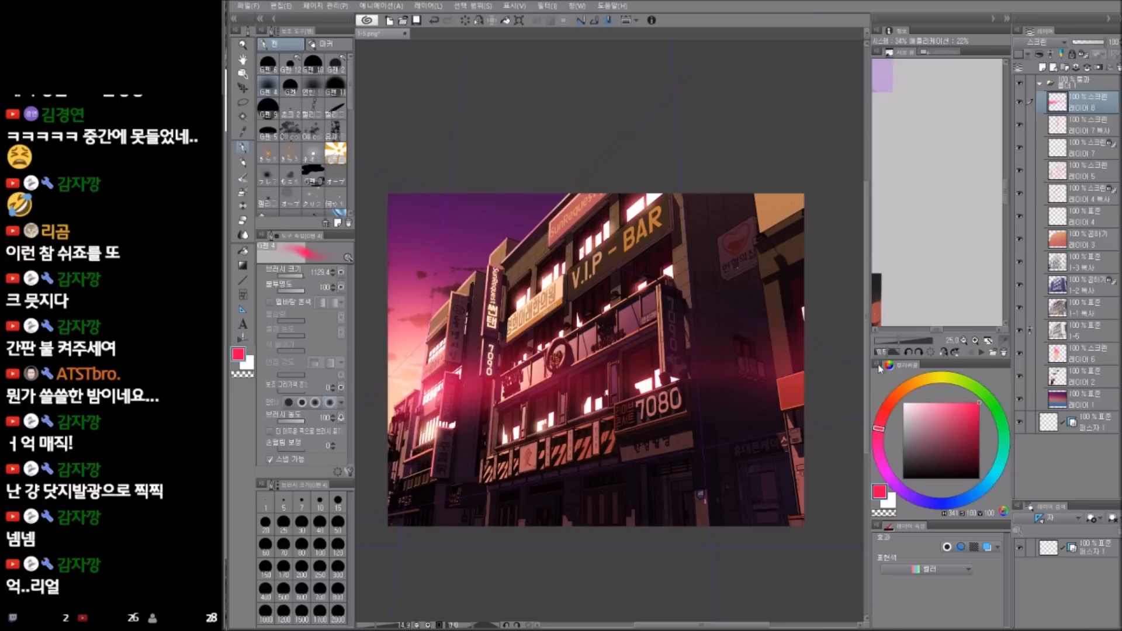
{"action": "left_click_drag", "start_coordinate": [717, 371], "coordinate": [842, 368]}
{"action": "key", "text": "ctrl+z"}
{"action": "mouse_move", "coordinate": [695, 374]}
{"action": "left_mouse_down"}
{"action": "mouse_move", "coordinate": [859, 370]}
{"action": "mouse_move", "coordinate": [859, 379]}
{"action": "left_mouse_up"}
{"action": "left_click_drag", "start_coordinate": [704, 374], "coordinate": [860, 371]}
{"action": "left_click_drag", "start_coordinate": [634, 409], "coordinate": [729, 397]}
- Strengthen the pinkish-red glow across the facade and around the left building's lower sky
{"action": "left_click_drag", "start_coordinate": [480, 390], "coordinate": [517, 398]}
{"action": "left_click_drag", "start_coordinate": [669, 374], "coordinate": [581, 365]}
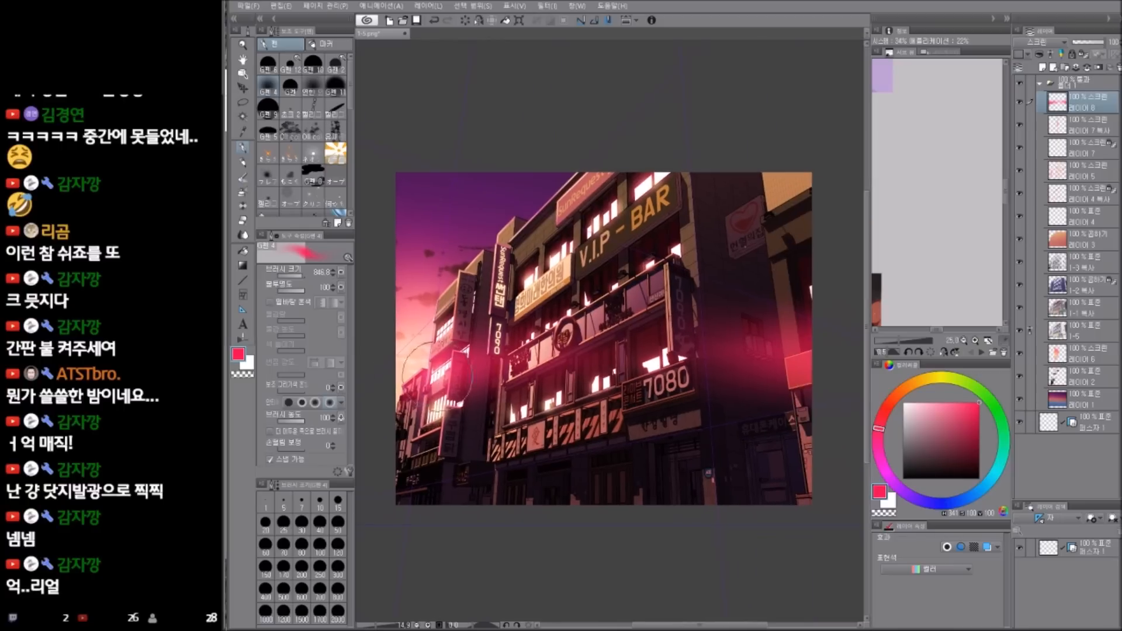
{"action": "mouse_move", "coordinate": [393, 374]}
{"action": "left_mouse_down"}
{"action": "mouse_move", "coordinate": [455, 385]}
{"action": "mouse_move", "coordinate": [433, 411]}
{"action": "mouse_move", "coordinate": [438, 429]}
{"action": "mouse_move", "coordinate": [433, 393]}
{"action": "left_mouse_up"}
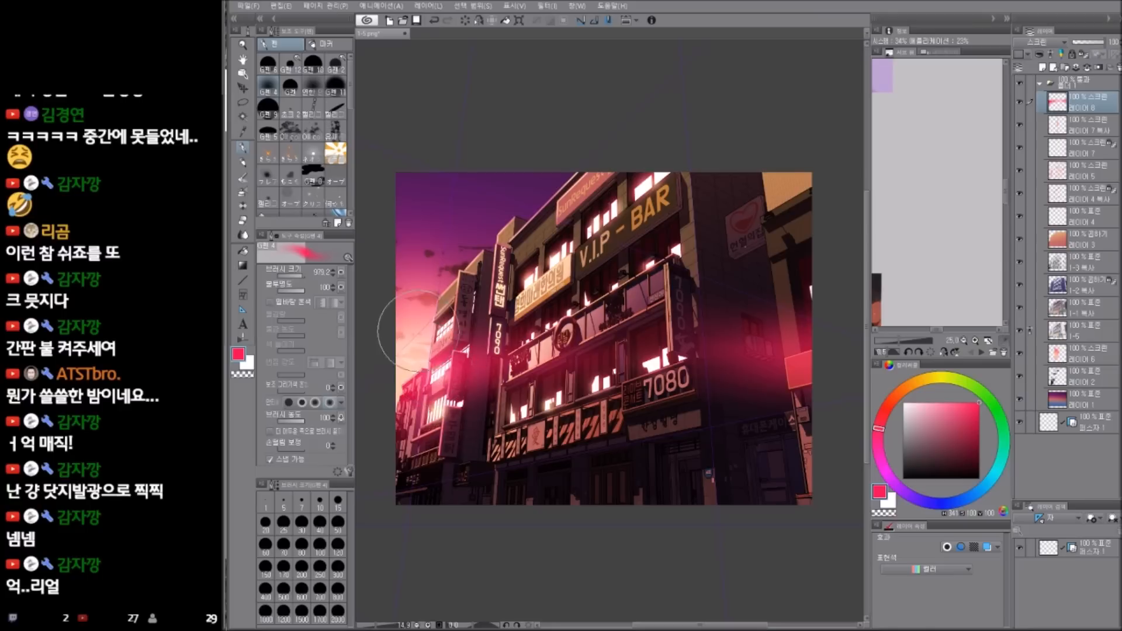
{"action": "left_click_drag", "start_coordinate": [524, 462], "coordinate": [552, 451]}
- Brush a soft light orange glow over the lower sky and the left building, using a smaller brush for the right edge
{"action": "left_click_drag", "start_coordinate": [956, 403], "coordinate": [910, 385]}
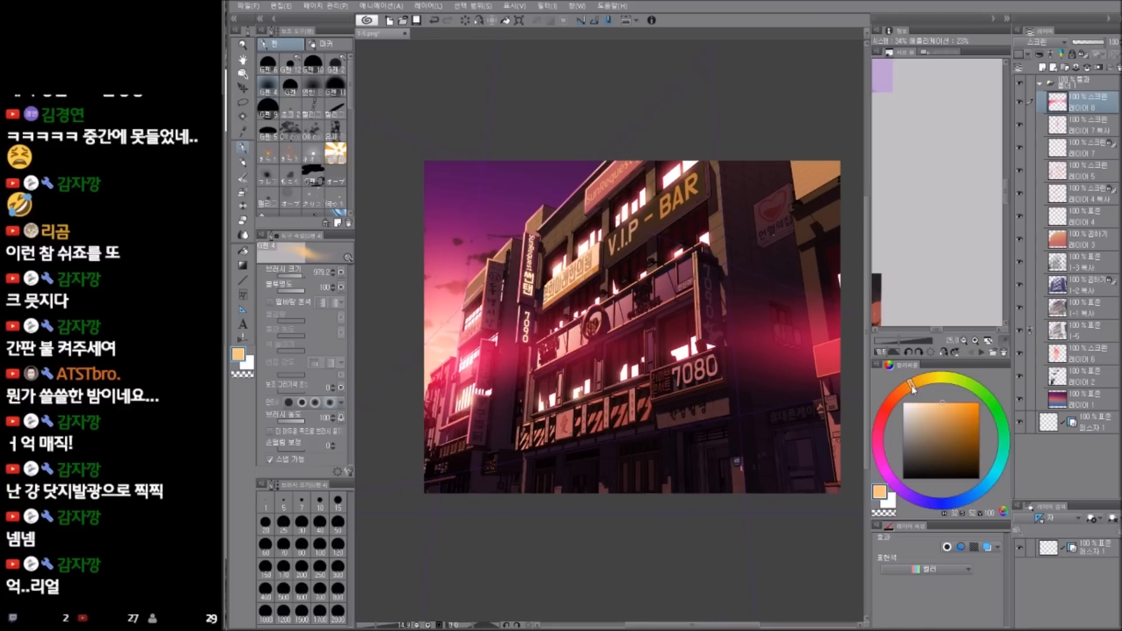
{"action": "mouse_move", "coordinate": [423, 384]}
{"action": "left_mouse_down"}
{"action": "mouse_move", "coordinate": [477, 381]}
{"action": "mouse_move", "coordinate": [492, 358]}
{"action": "mouse_move", "coordinate": [425, 367]}
{"action": "mouse_move", "coordinate": [590, 357]}
{"action": "left_mouse_up"}
{"action": "key", "text": "ctrl+z"}
{"action": "left_click_drag", "start_coordinate": [437, 355], "coordinate": [696, 352]}
{"action": "left_click_drag", "start_coordinate": [821, 348], "coordinate": [838, 345], "text": "ctrl+alt"}
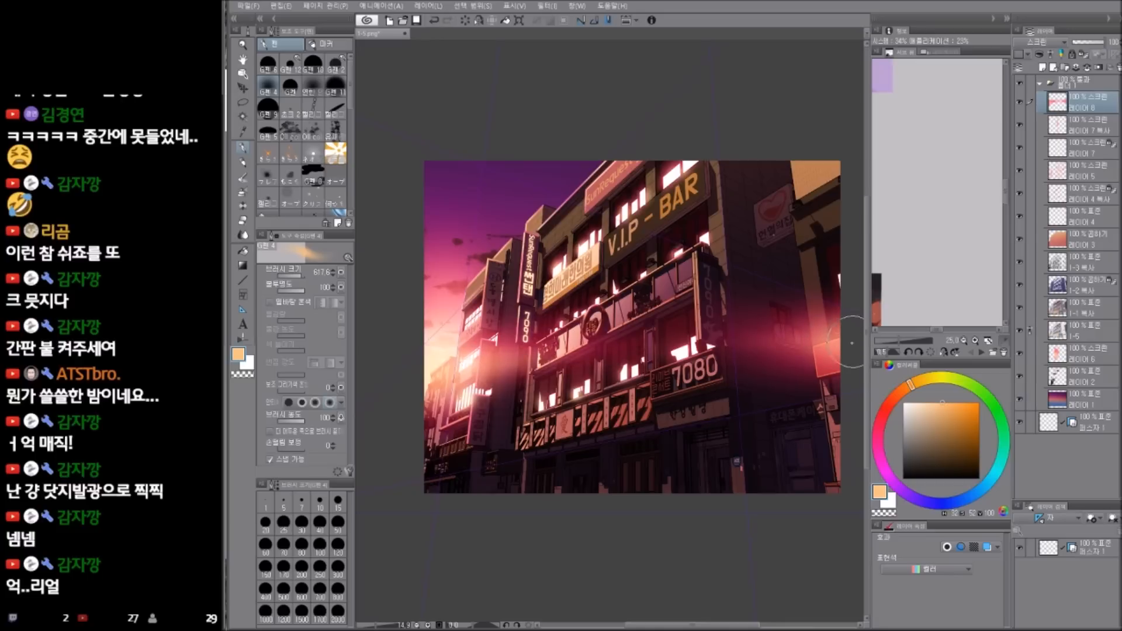
{"action": "scroll", "coordinate": [749, 459], "scroll_direction": "down", "scroll_amount": 1}
{"action": "scroll", "coordinate": [519, 405], "scroll_direction": "up", "scroll_amount": 2}
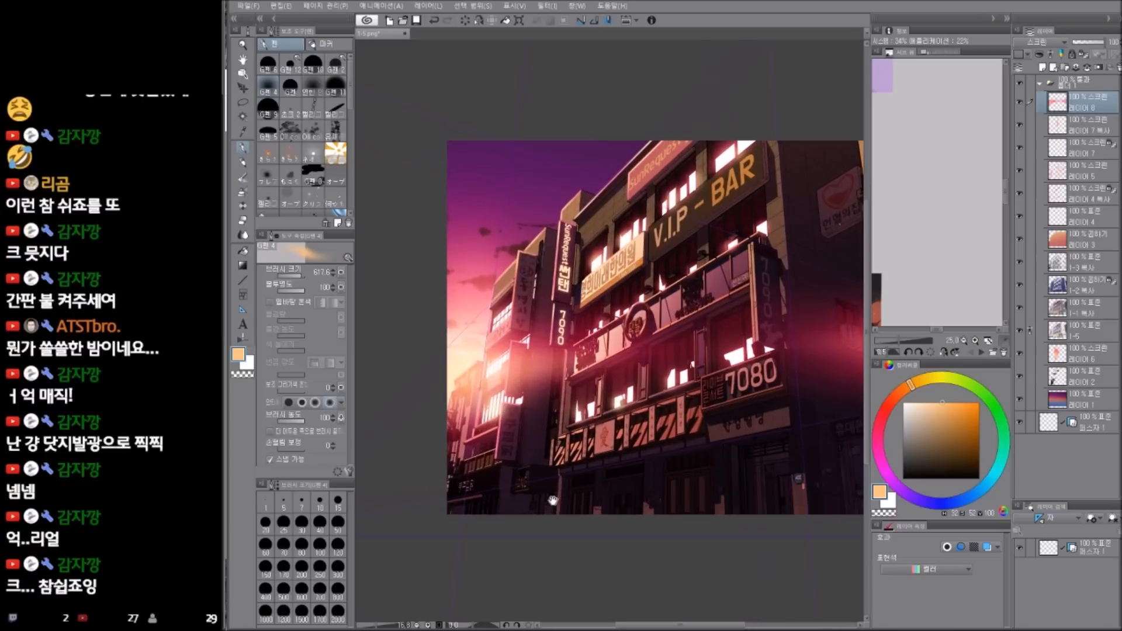
{"action": "left_click_drag", "start_coordinate": [567, 533], "coordinate": [563, 528]}
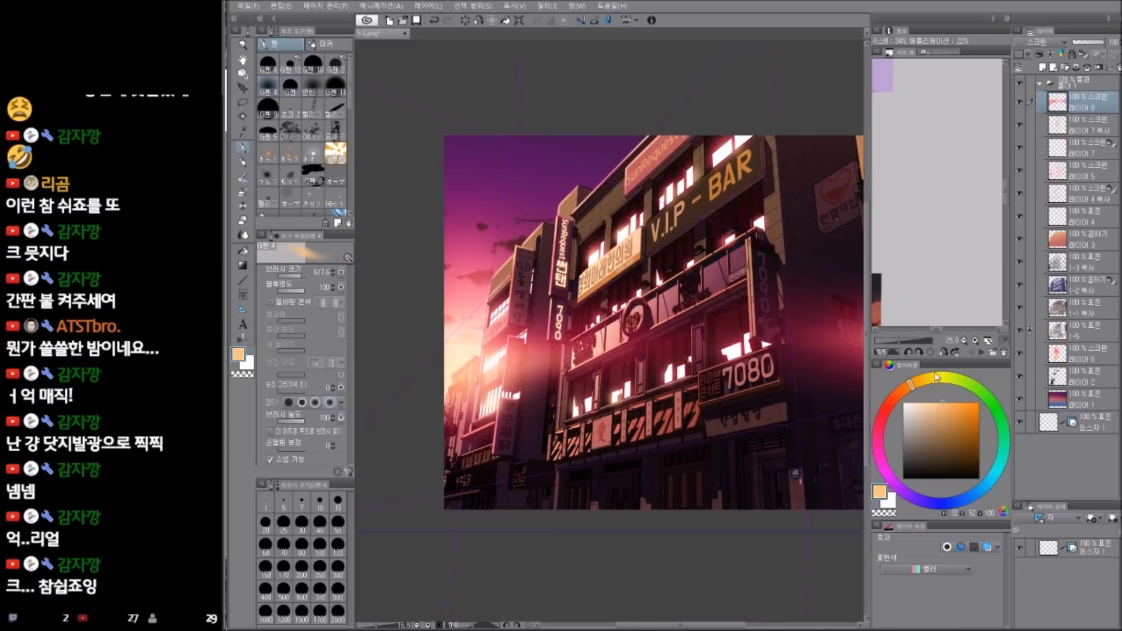
{"action": "left_click_drag", "start_coordinate": [910, 384], "coordinate": [937, 377]}
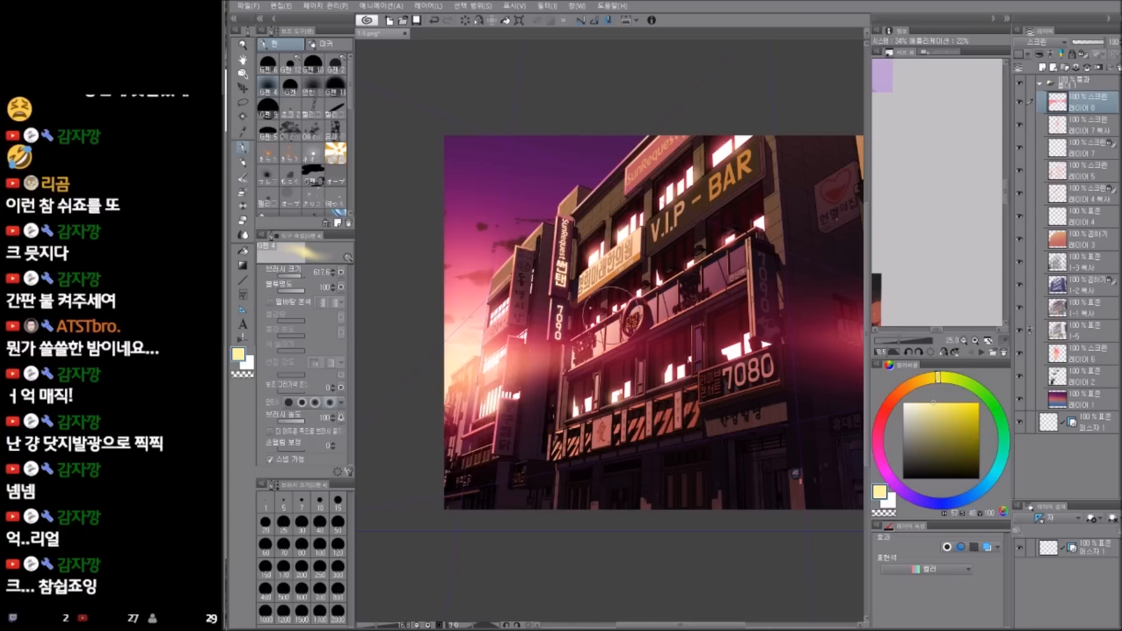
{"action": "left_click", "coordinate": [295, 88]}
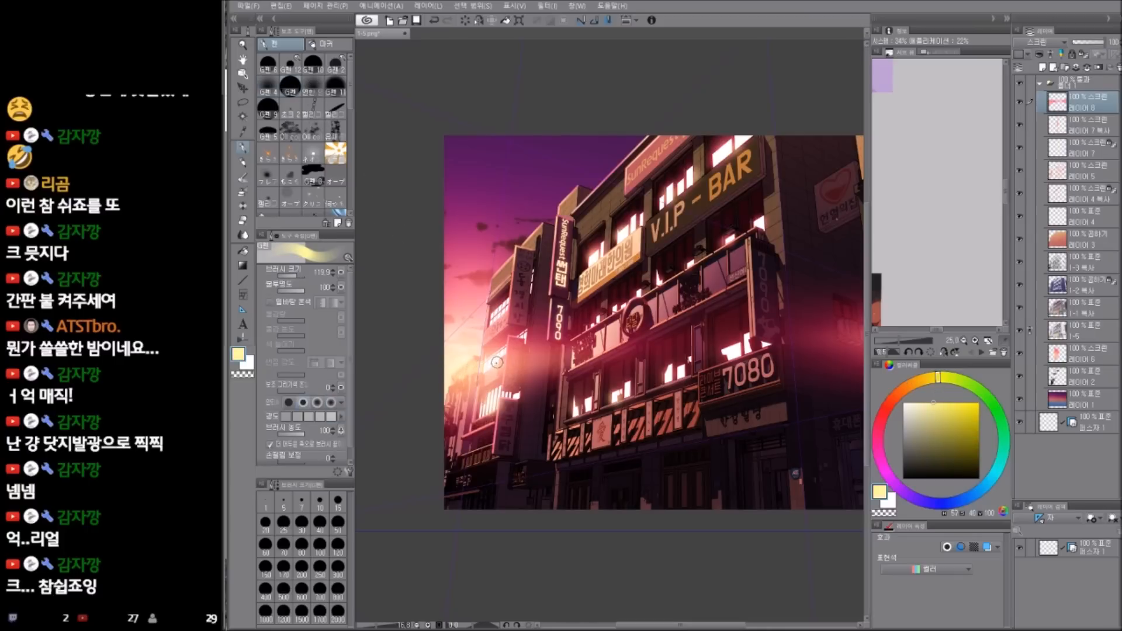
{"action": "left_click_drag", "start_coordinate": [501, 366], "coordinate": [544, 257]}
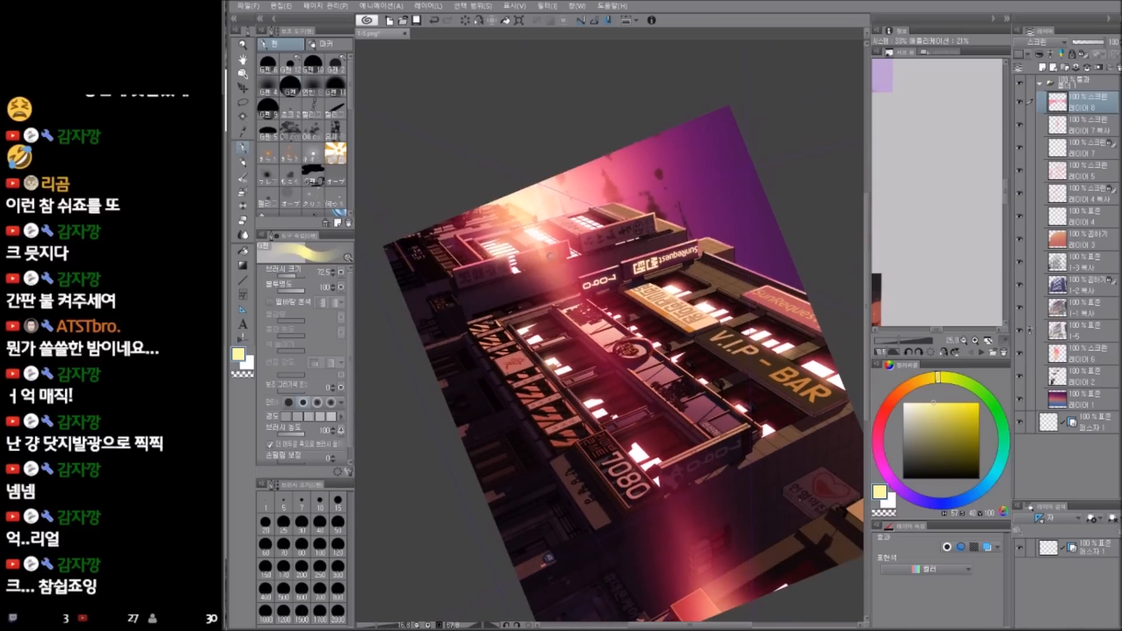
{"action": "double_click", "coordinate": [622, 323]}
{"action": "key", "text": "ctrl+z"}
{"action": "left_click_drag", "start_coordinate": [536, 361], "coordinate": [531, 361]}
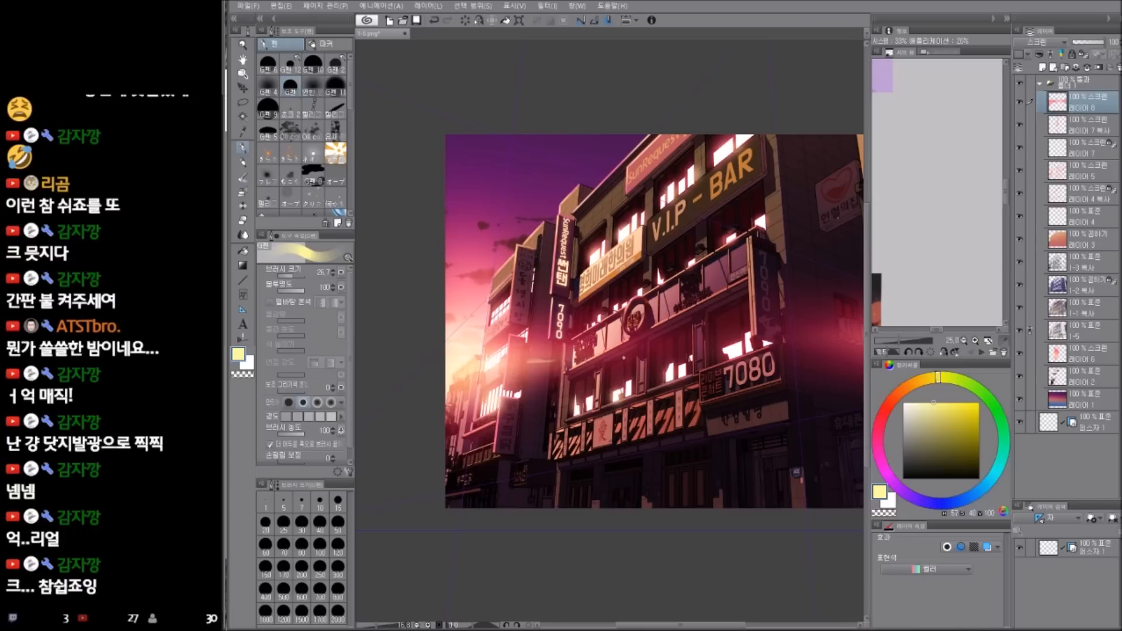
{"action": "key", "text": "ctrl+z"}
{"action": "left_click_drag", "start_coordinate": [739, 449], "coordinate": [680, 454]}
{"action": "scroll", "coordinate": [680, 454], "scroll_direction": "down", "scroll_amount": 2}
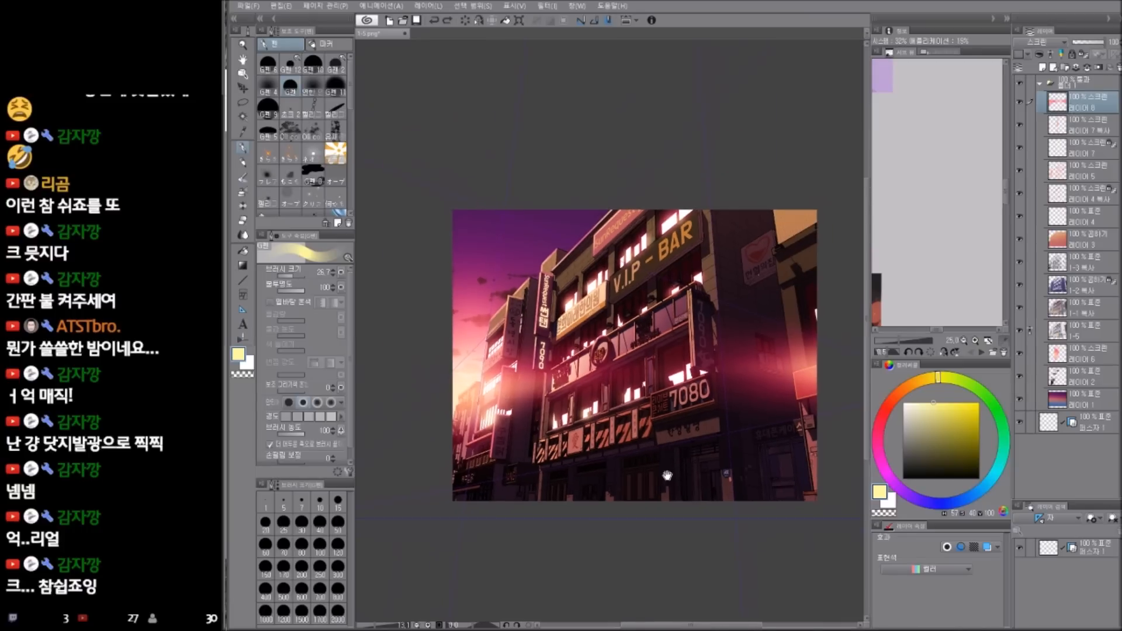
{"action": "scroll", "coordinate": [623, 409], "scroll_direction": "up", "scroll_amount": 3}
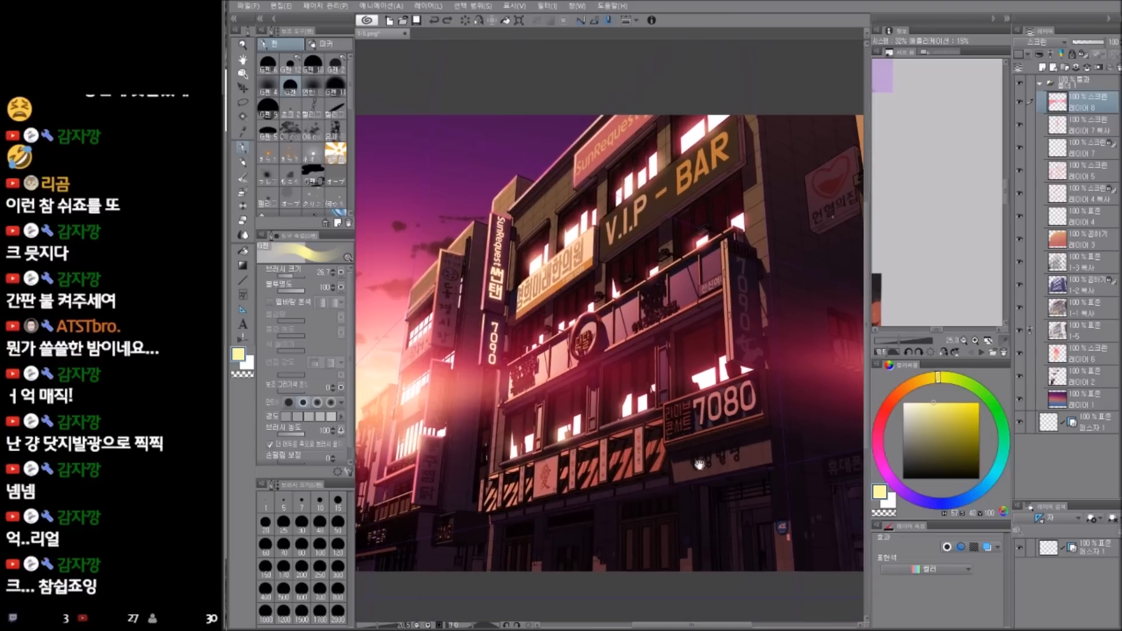
- Compare the screen-mode glow layers 5 and 4 copy by hiding and showing each of them
{"action": "left_click", "coordinate": [1021, 169]}
{"action": "left_click", "coordinate": [1021, 191]}
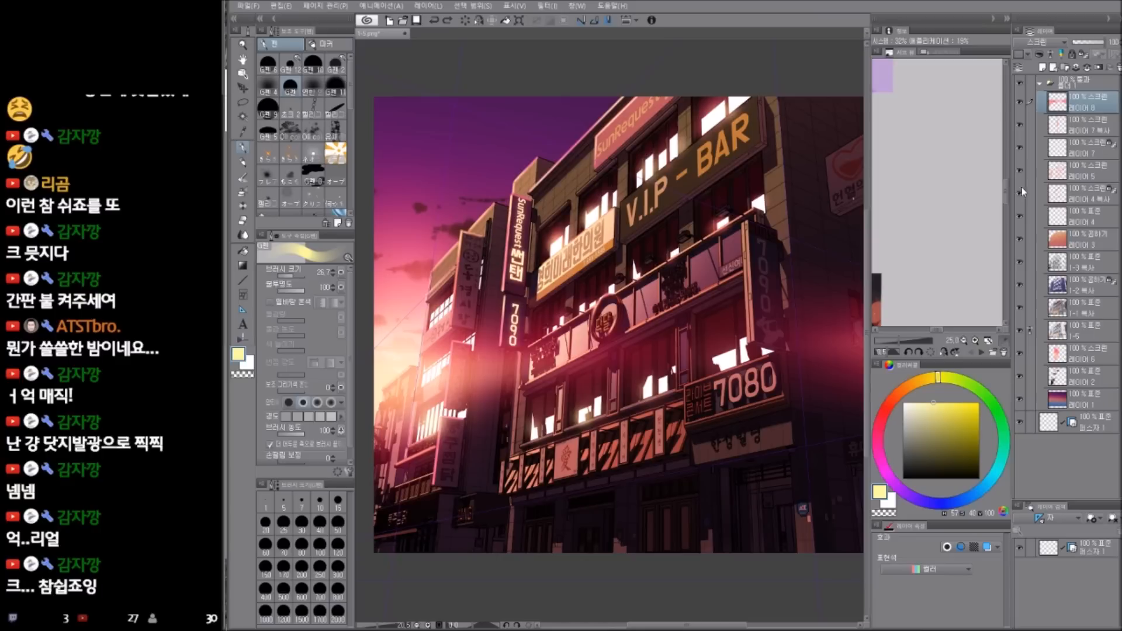
{"action": "left_click", "coordinate": [1022, 177]}
{"action": "left_click", "coordinate": [1022, 177]}
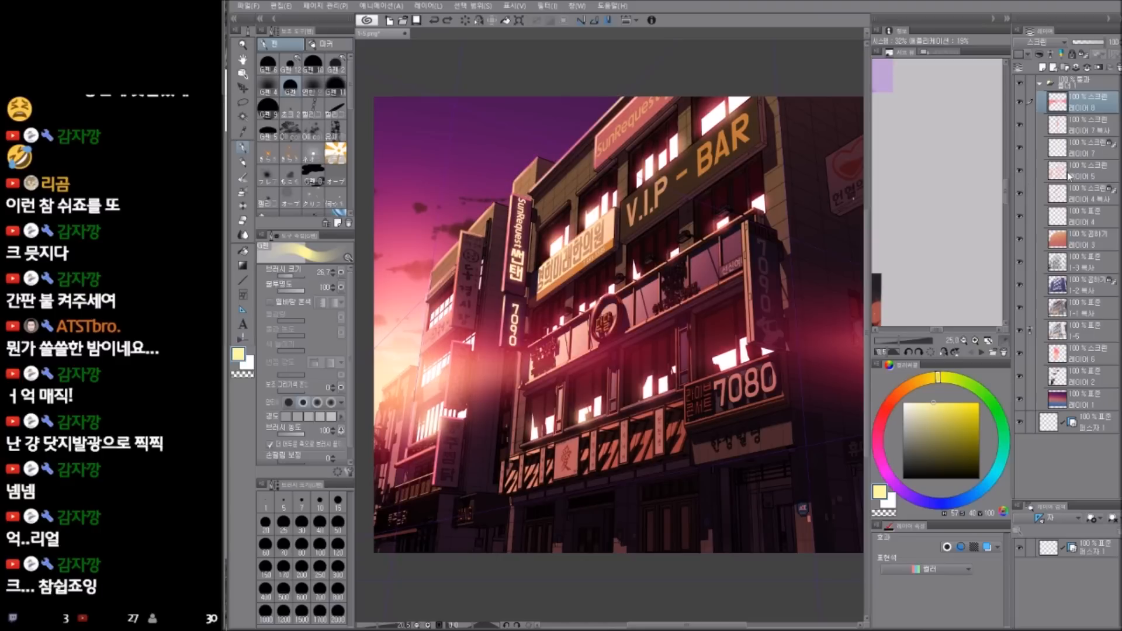
{"action": "left_click", "coordinate": [1022, 191]}
{"action": "left_click", "coordinate": [1022, 192]}
{"action": "left_click", "coordinate": [1023, 174]}
{"action": "left_click", "coordinate": [1022, 173]}
- Make the Screen layer 5 active and choose a light salmon orange as the drawing colour
{"action": "left_click", "coordinate": [1075, 176]}
{"action": "key", "text": "ctrl+2"}
{"action": "left_click_drag", "start_coordinate": [729, 414], "coordinate": [723, 414]}
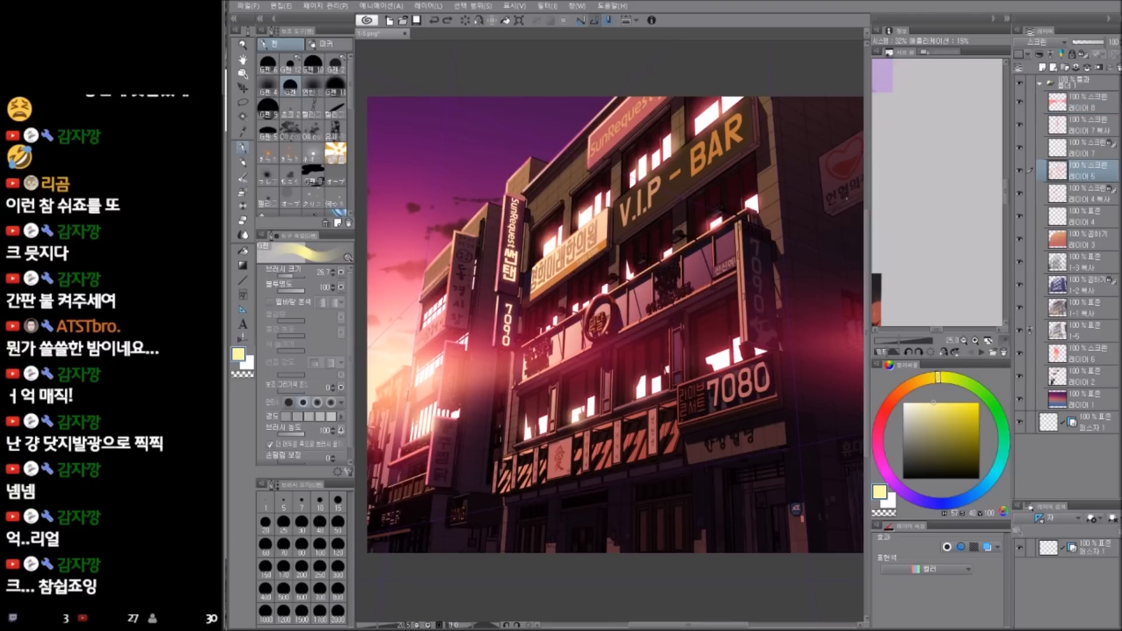
{"action": "left_click", "coordinate": [897, 394]}
{"action": "left_click", "coordinate": [943, 403]}
- Try thin salmon highlights along the edges of the 7080 sign, the left building's sign and the vertical 7090 sign, and undo them
{"action": "mouse_move", "coordinate": [725, 351]}
{"action": "left_mouse_down"}
{"action": "mouse_move", "coordinate": [689, 374]}
{"action": "mouse_move", "coordinate": [769, 354]}
{"action": "left_mouse_up"}
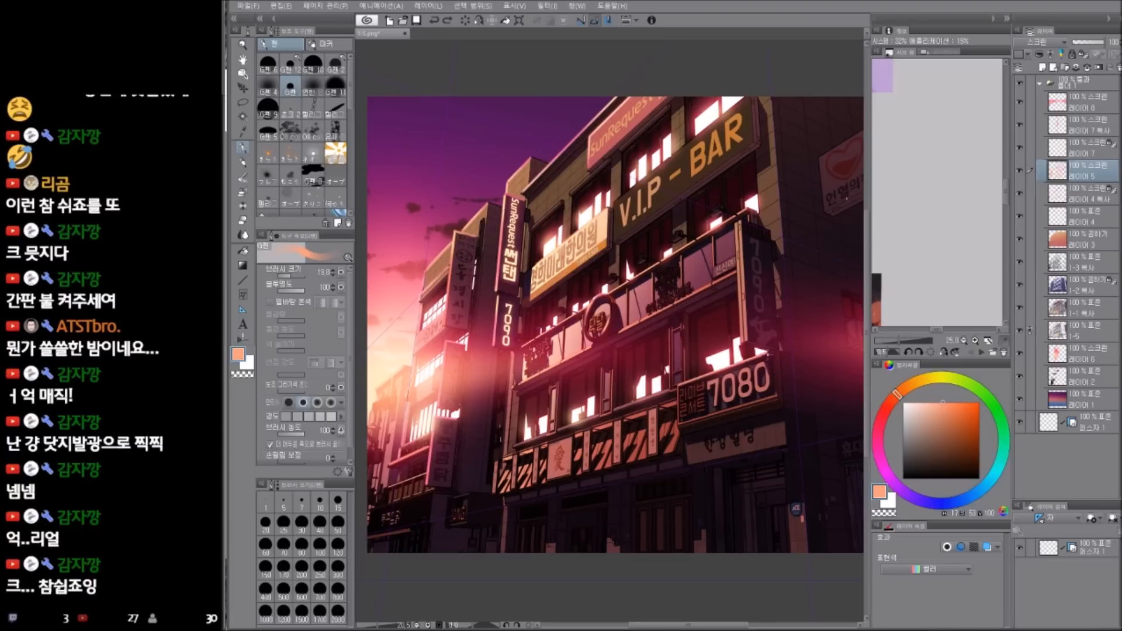
{"action": "left_click_drag", "start_coordinate": [681, 382], "coordinate": [770, 353]}
{"action": "mouse_move", "coordinate": [456, 213]}
{"action": "left_mouse_down"}
{"action": "mouse_move", "coordinate": [441, 322]}
{"action": "mouse_move", "coordinate": [441, 299]}
{"action": "left_mouse_up"}
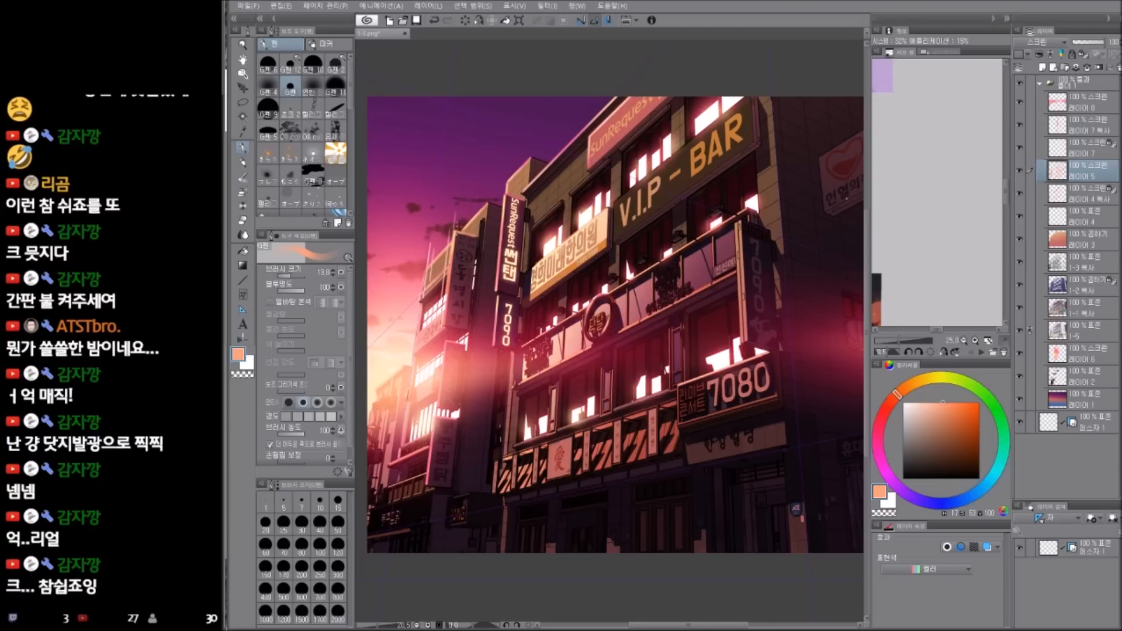
{"action": "left_click_drag", "start_coordinate": [738, 227], "coordinate": [744, 350]}
{"action": "left_click_drag", "start_coordinate": [772, 235], "coordinate": [780, 346]}
{"action": "key", "text": "ctrl+z"}
{"action": "key", "text": "ctrl+z"}
{"action": "key", "text": "ctrl+z"}
{"action": "key", "text": "ctrl+z"}
{"action": "key", "text": "ctrl+z"}
{"action": "key", "text": "ctrl+z"}
{"action": "key", "text": "ctrl+z"}
{"action": "key", "text": "ctrl+z"}
{"action": "key", "text": "ctrl+z"}
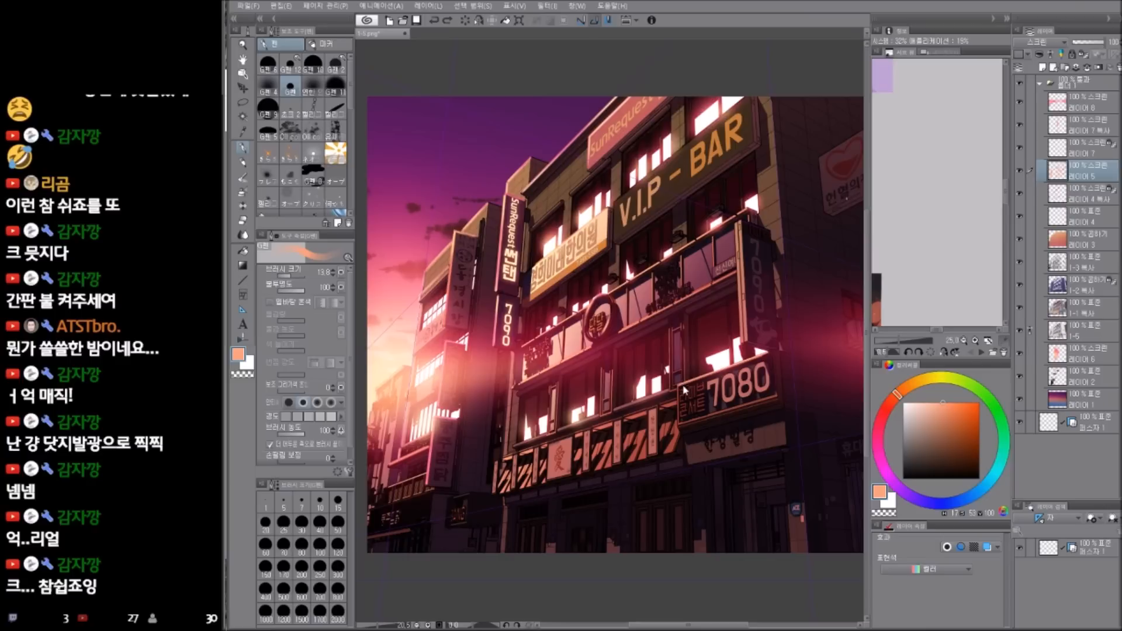
- Draw thin salmon highlights along the upper edges of the 7080 sign and the striped signboard
{"action": "left_click_drag", "start_coordinate": [680, 383], "coordinate": [766, 354]}
{"action": "left_click_drag", "start_coordinate": [493, 459], "coordinate": [670, 396]}
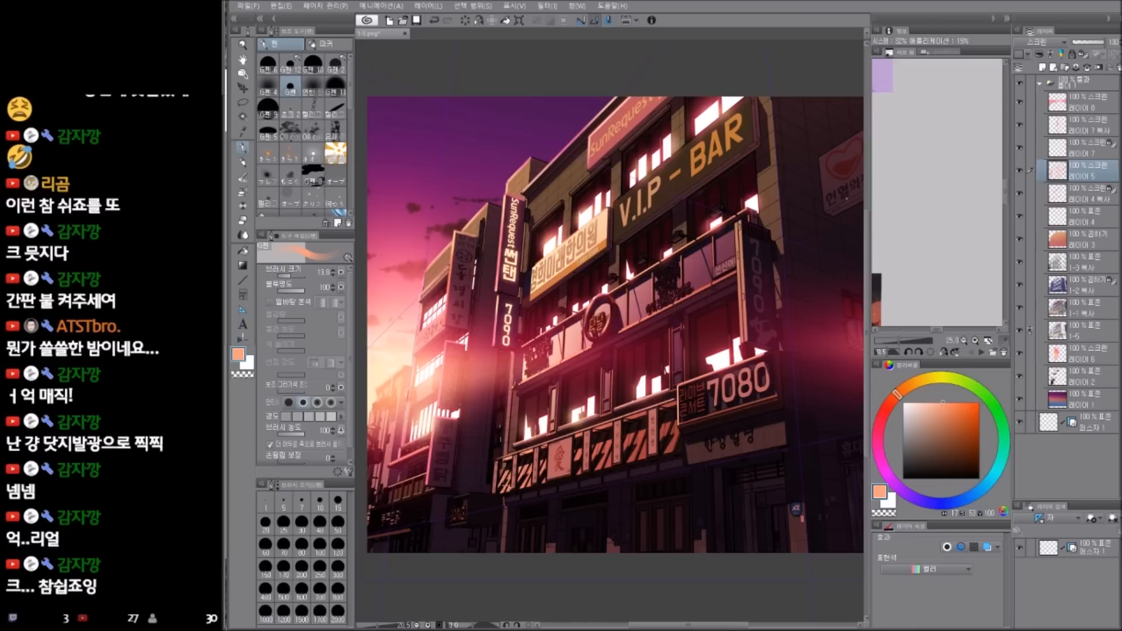
- Auto-select the sign lettering and sign trims across the buildings, checking the selected areas with the quick mask
{"action": "left_click_drag", "start_coordinate": [617, 506], "coordinate": [637, 454]}
{"action": "key", "text": "w"}
{"action": "left_click", "coordinate": [586, 412]}
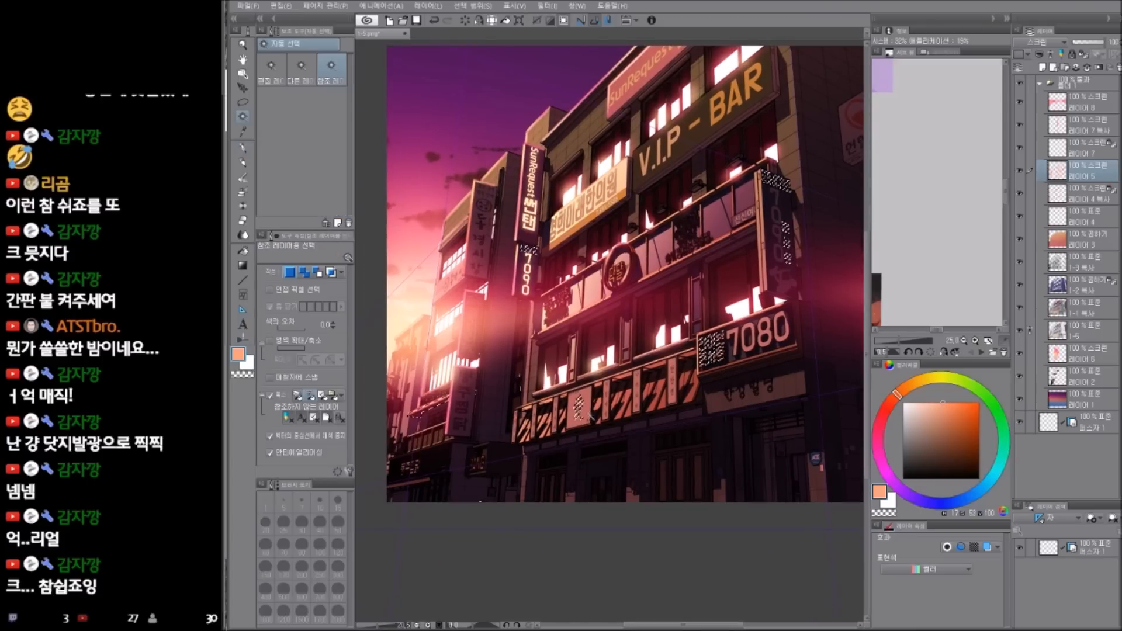
{"action": "left_click", "coordinate": [589, 415]}
{"action": "key", "text": "q"}
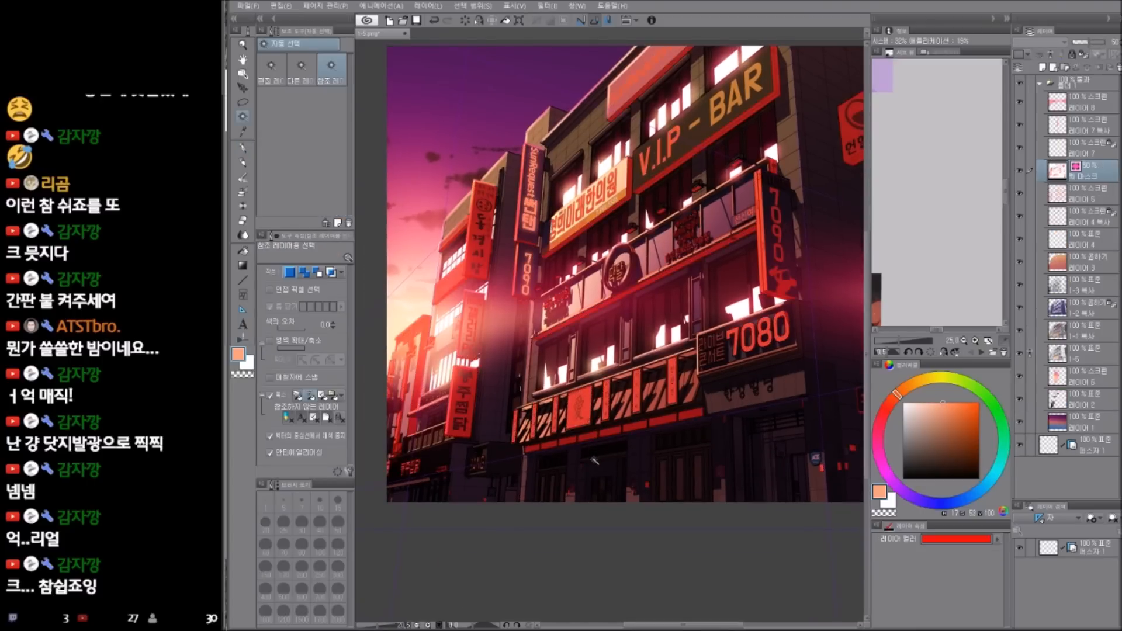
{"action": "key", "text": "q"}
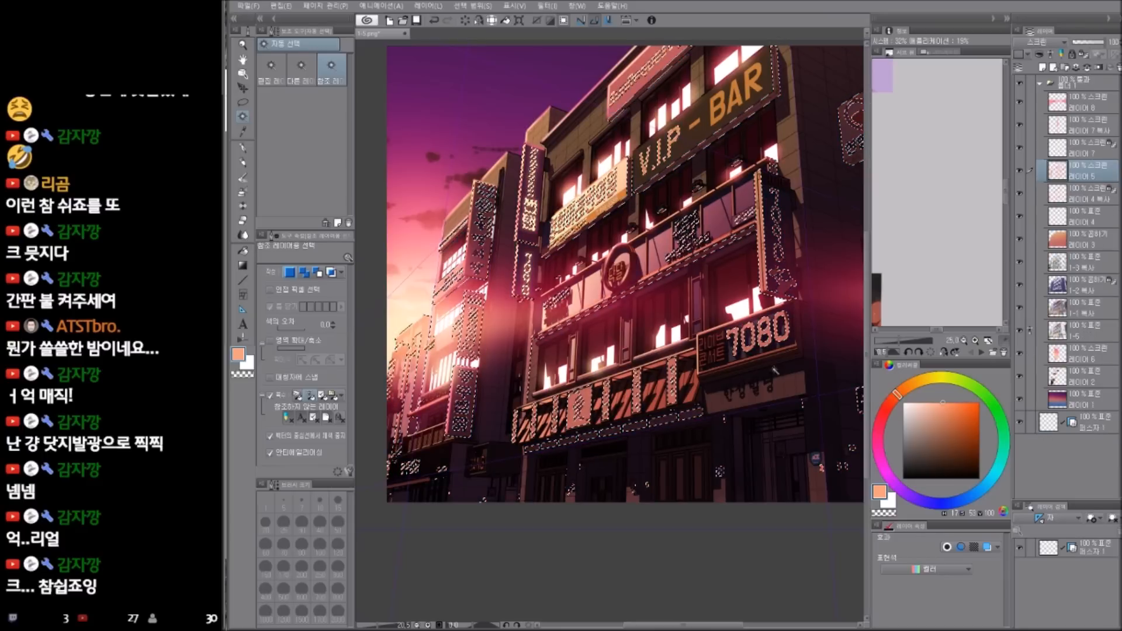
{"action": "key", "text": "ctrl+d"}
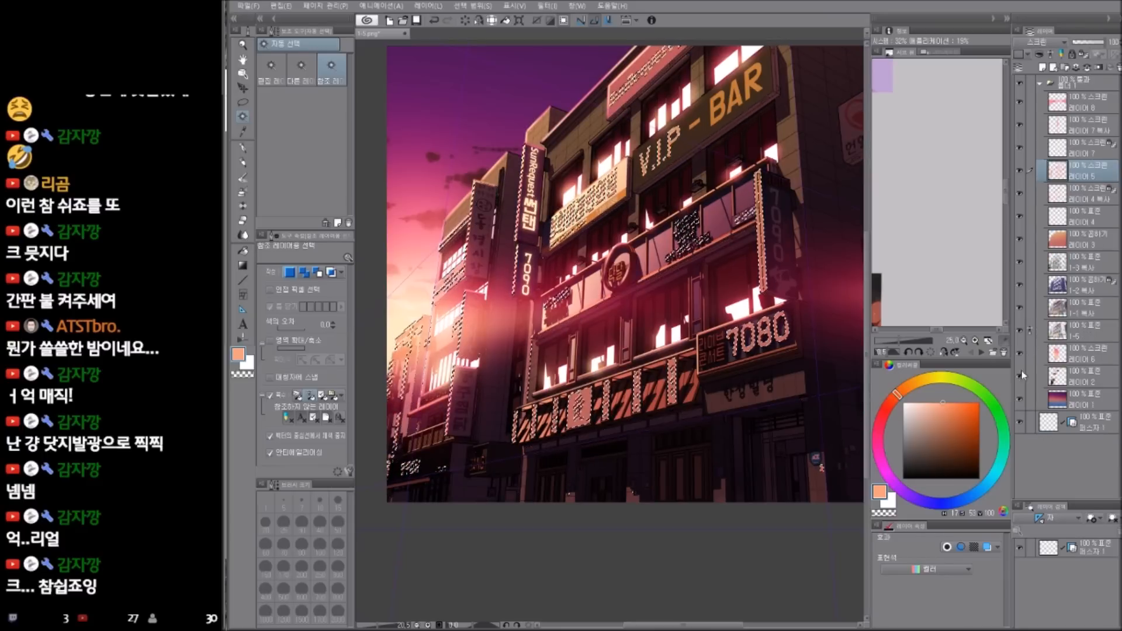
- Apply a bright red foreground-to-transparent gradient across the selected sign lettering and trims
{"action": "key", "text": "p"}
{"action": "left_click", "coordinate": [888, 406]}
{"action": "left_click", "coordinate": [979, 403]}
{"action": "key", "text": "g"}
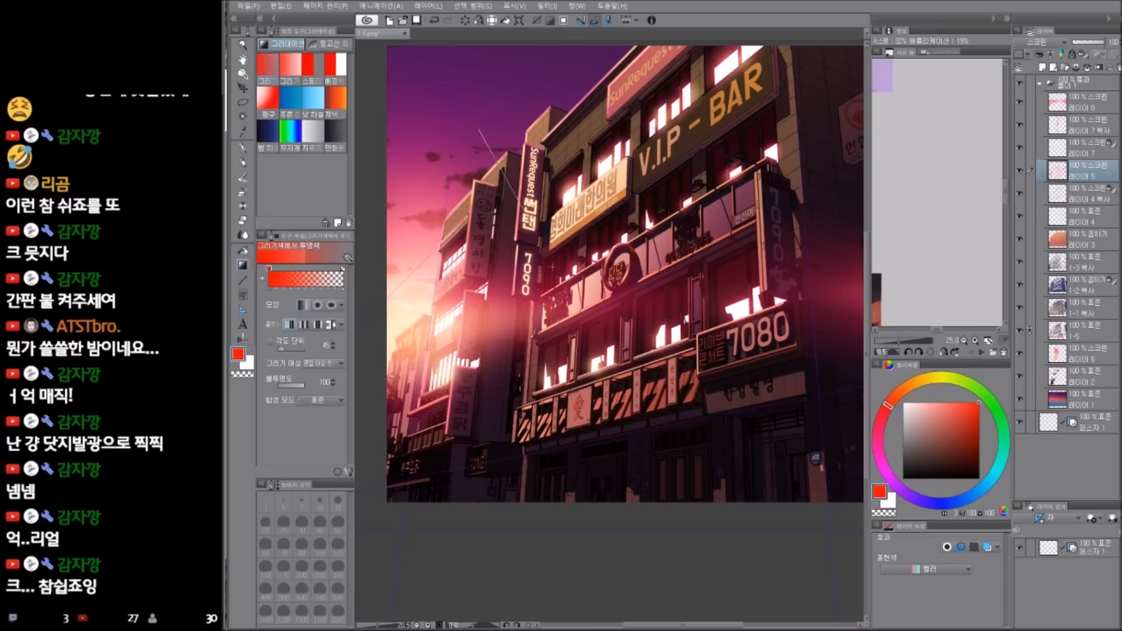
{"action": "left_click_drag", "start_coordinate": [480, 197], "coordinate": [900, 477]}
- Choose a pale yellow and try its gradient over the selected signs, undoing the fill
{"action": "left_click", "coordinate": [936, 403]}
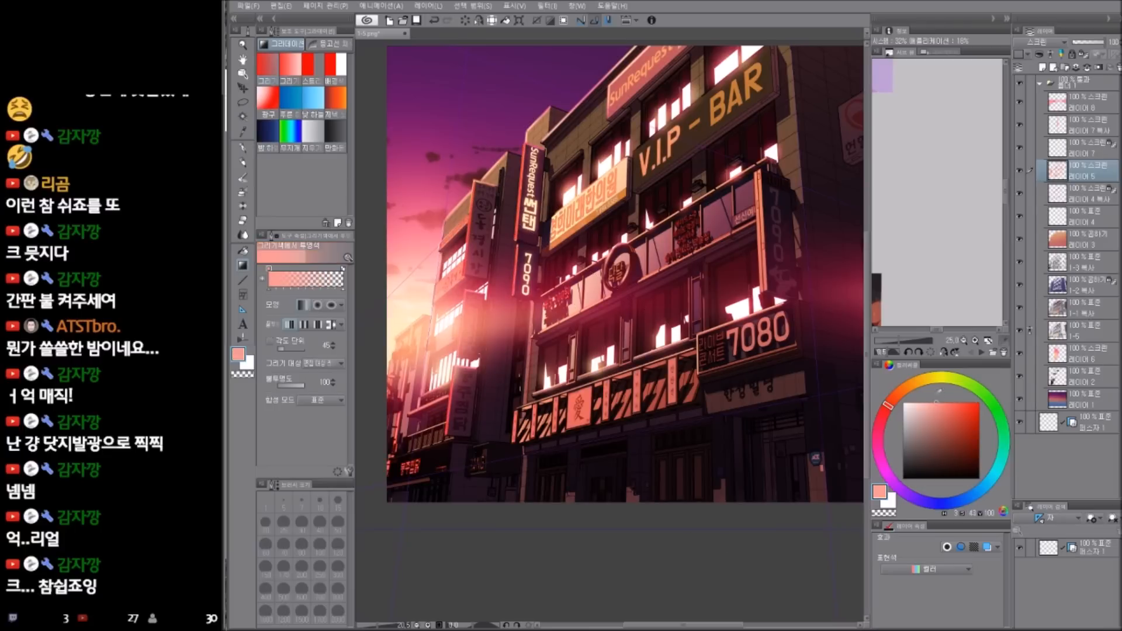
{"action": "left_click", "coordinate": [925, 379]}
{"action": "left_click_drag", "start_coordinate": [537, 227], "coordinate": [746, 510]}
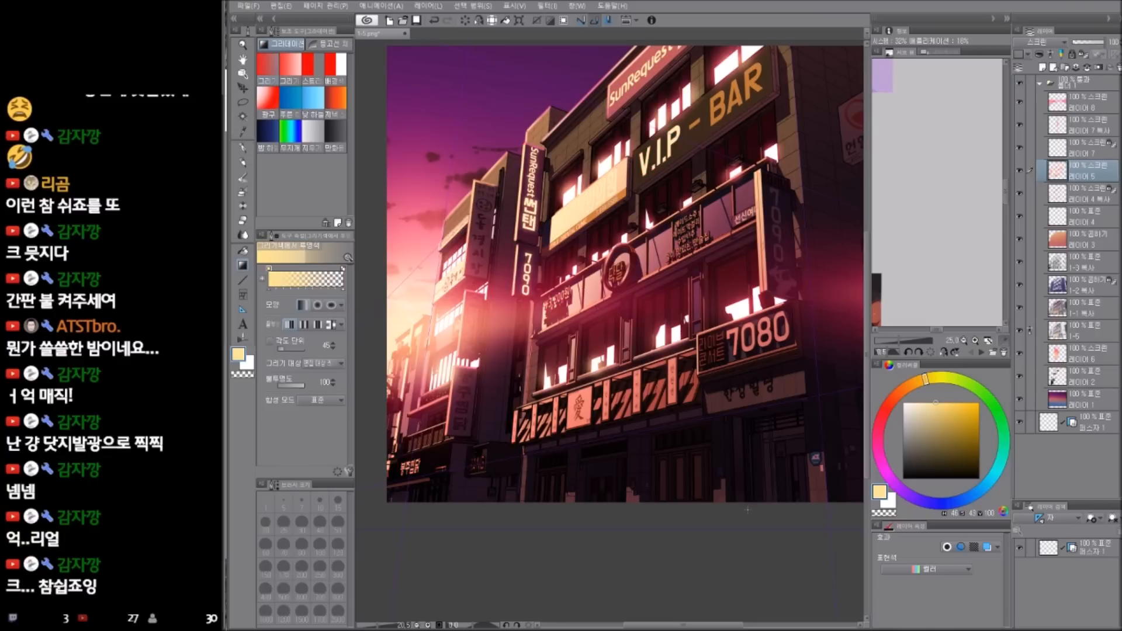
{"action": "key", "text": "ctrl+z"}
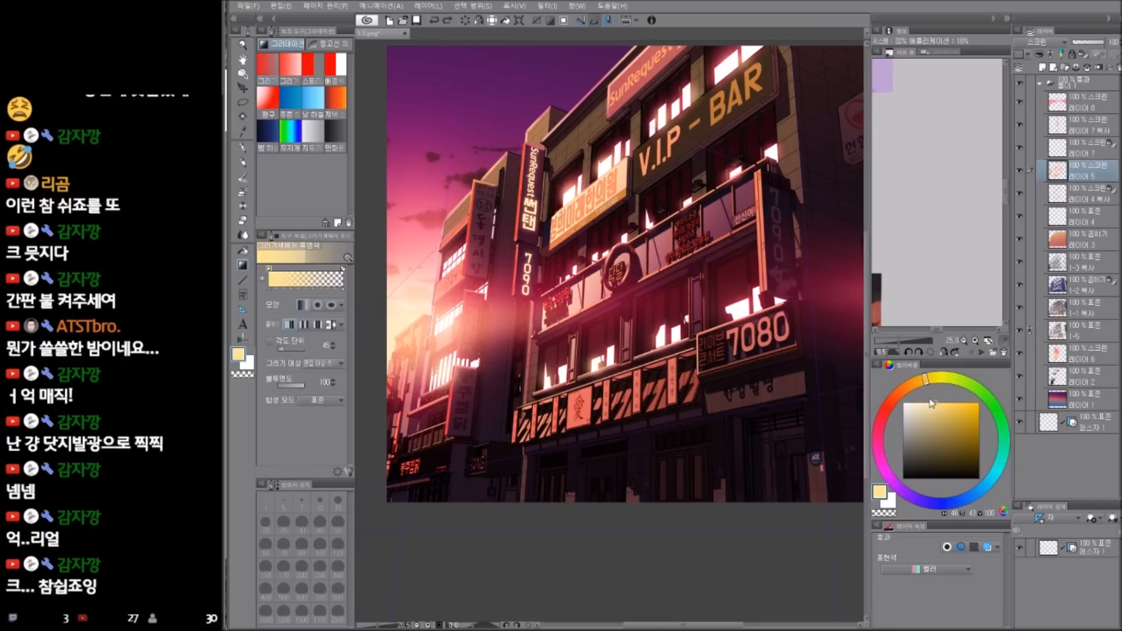
- Reduce the selection with the lasso to the striped signboard above the ground floor
{"action": "left_click_drag", "start_coordinate": [654, 426], "coordinate": [656, 428]}
{"action": "left_click_drag", "start_coordinate": [754, 401], "coordinate": [707, 430]}
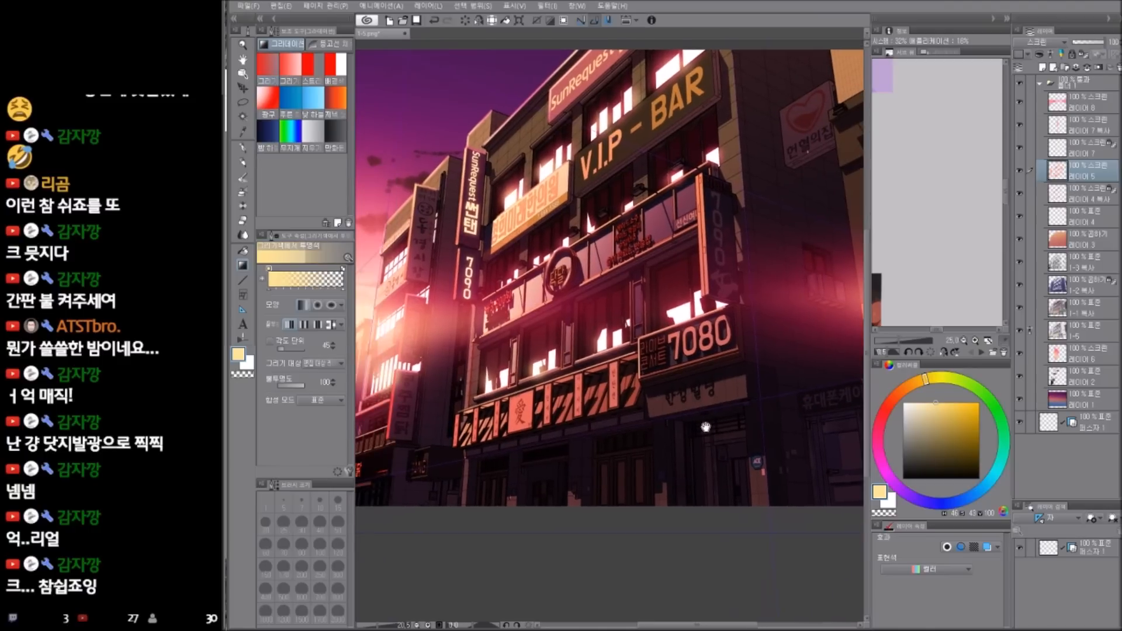
{"action": "key", "text": "m"}
{"action": "mouse_move", "coordinate": [636, 337]}
{"action": "left_mouse_down"}
{"action": "mouse_move", "coordinate": [769, 383]}
{"action": "mouse_move", "coordinate": [758, 407]}
{"action": "left_mouse_up"}
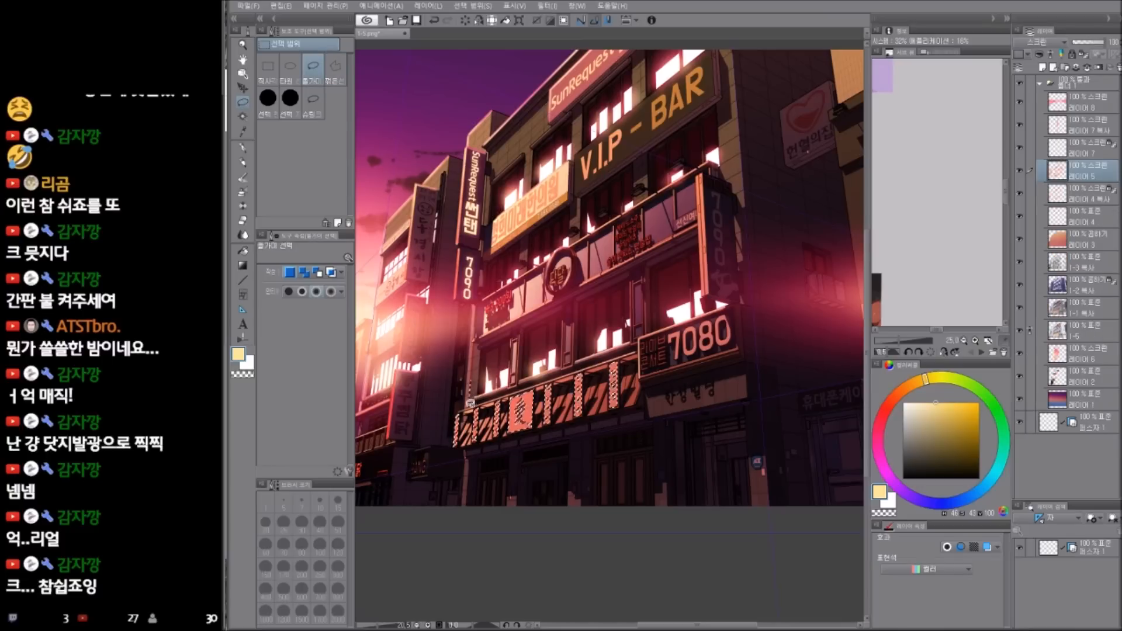
{"action": "key", "text": "ctrl+z"}
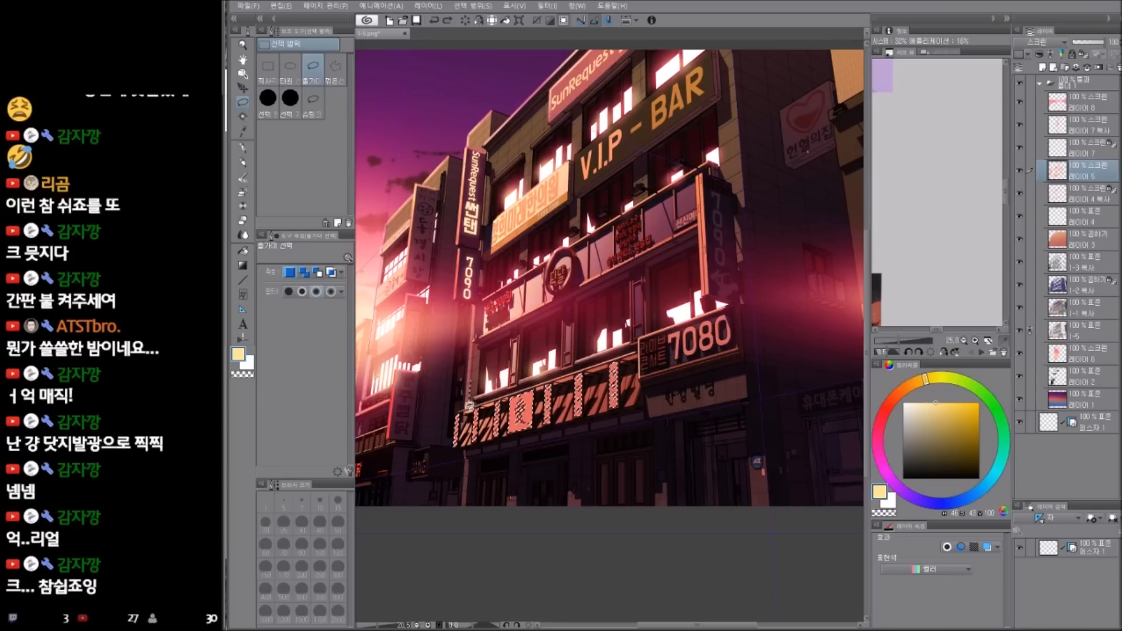
- Fade a pale yellow gradient over the selected striped signboard and clear the selection
{"action": "key", "text": "g"}
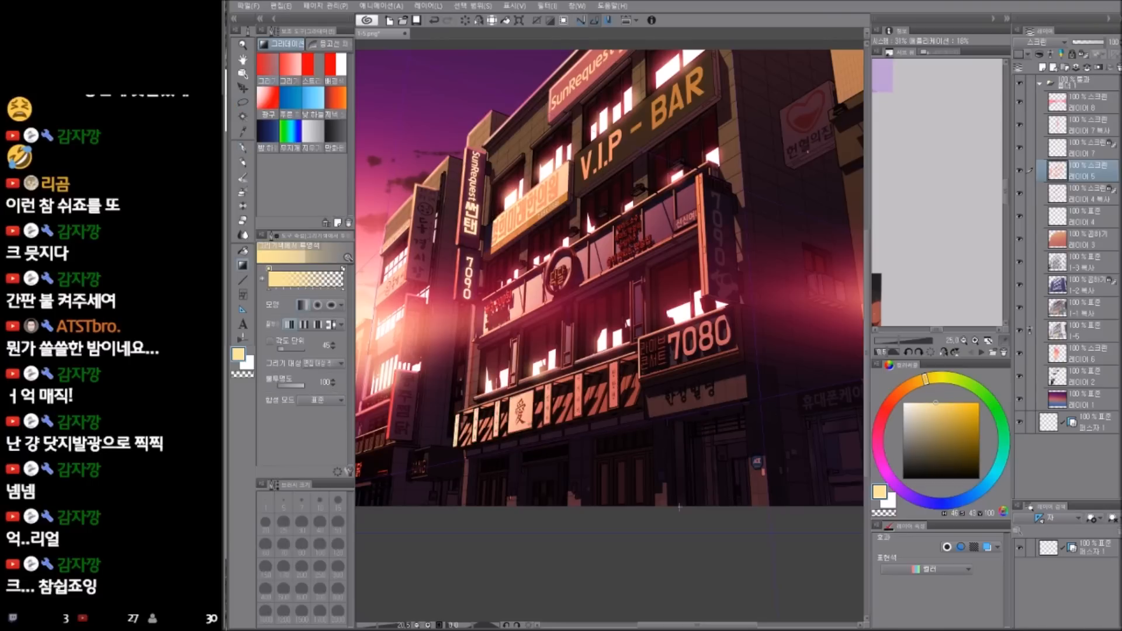
{"action": "scroll", "coordinate": [719, 452], "scroll_direction": "down", "scroll_amount": 3}
{"action": "left_click_drag", "start_coordinate": [723, 423], "coordinate": [702, 439]}
{"action": "key", "text": "ctrl+d"}
- Draw a thin pinkish-red rim highlight down the vertical edge of the building at the picture's right side
{"action": "left_click_drag", "start_coordinate": [724, 386], "coordinate": [702, 386]}
{"action": "scroll", "coordinate": [705, 255], "scroll_direction": "up", "scroll_amount": 1}
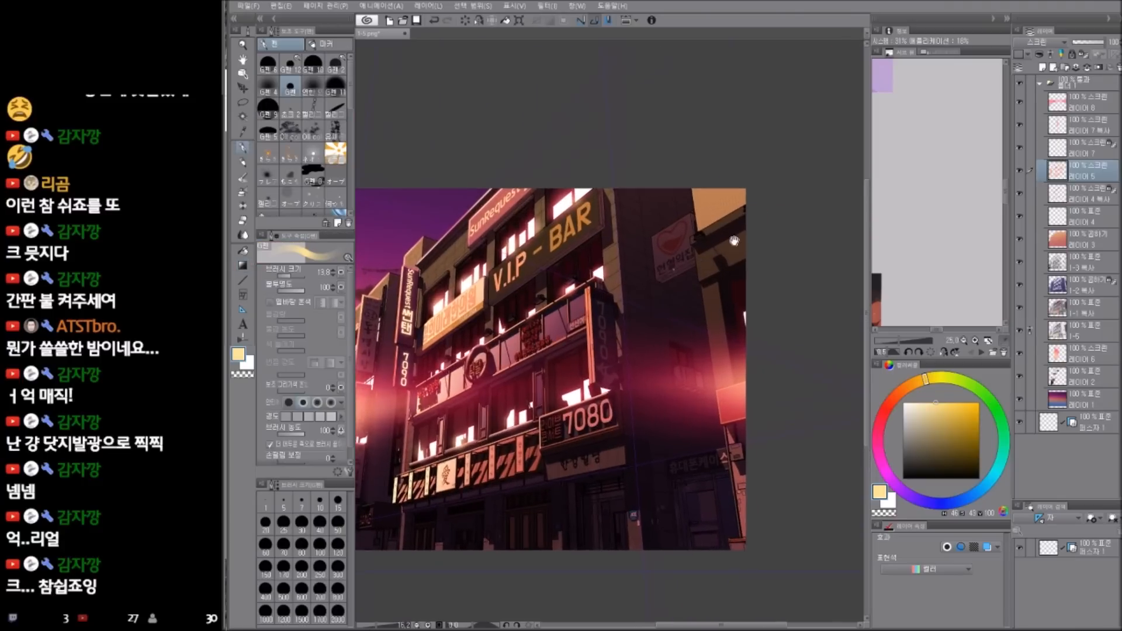
{"action": "left_click", "coordinate": [884, 414]}
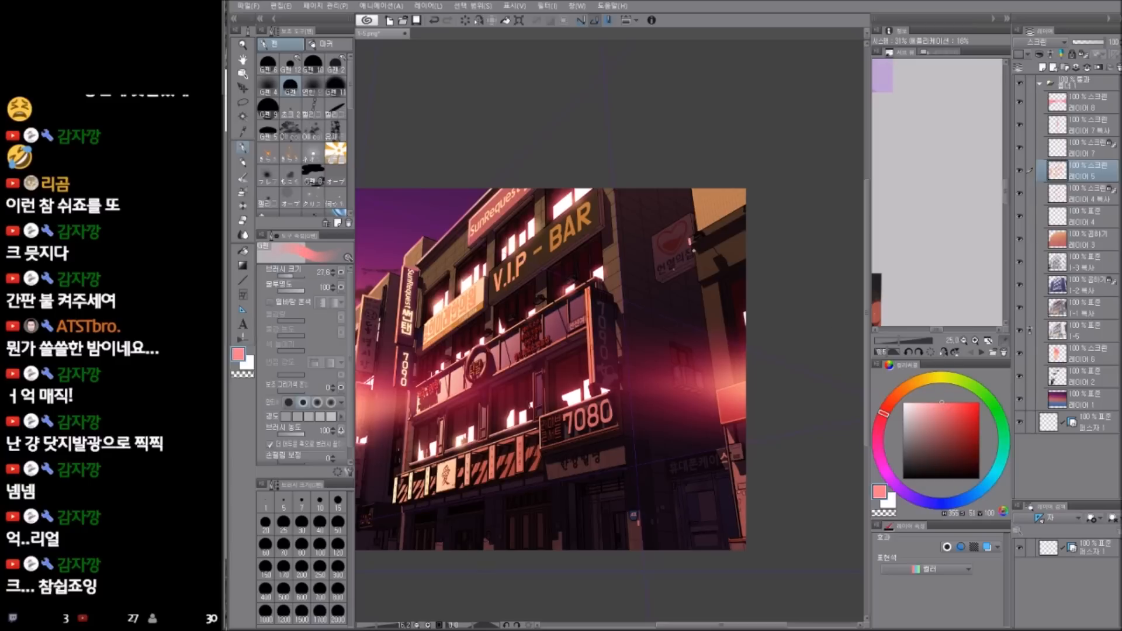
{"action": "left_click_drag", "start_coordinate": [702, 295], "coordinate": [722, 432]}
{"action": "key", "text": "ctrl+z"}
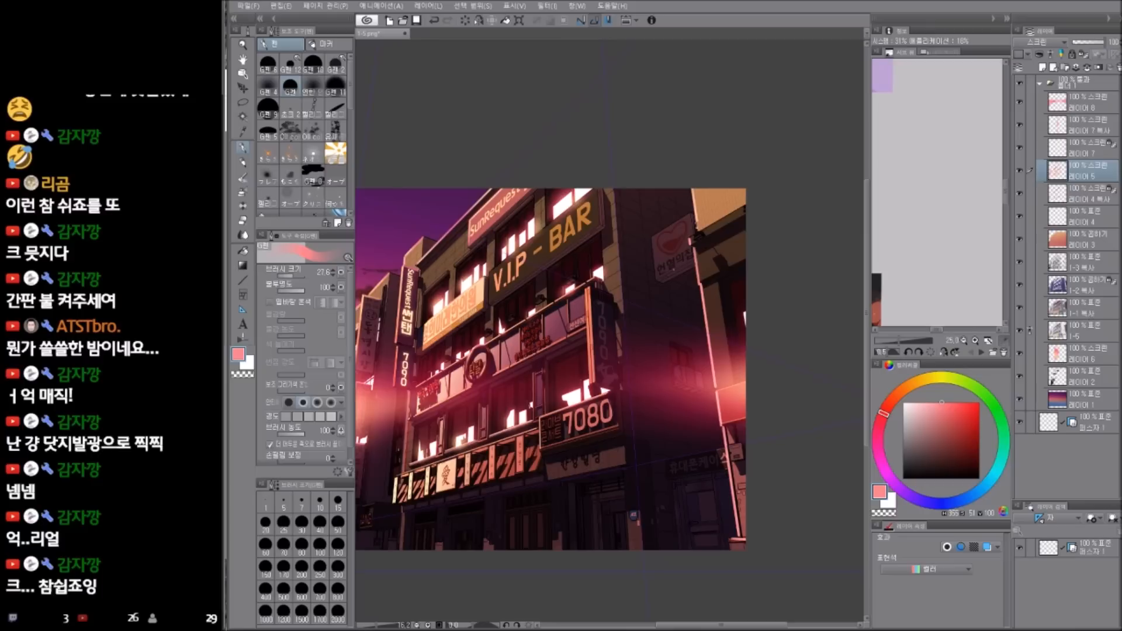
- Brush a soft pinkish-red glow along the right building's vertical edge with a brush size of about 61.6
{"action": "left_click", "coordinate": [272, 86]}
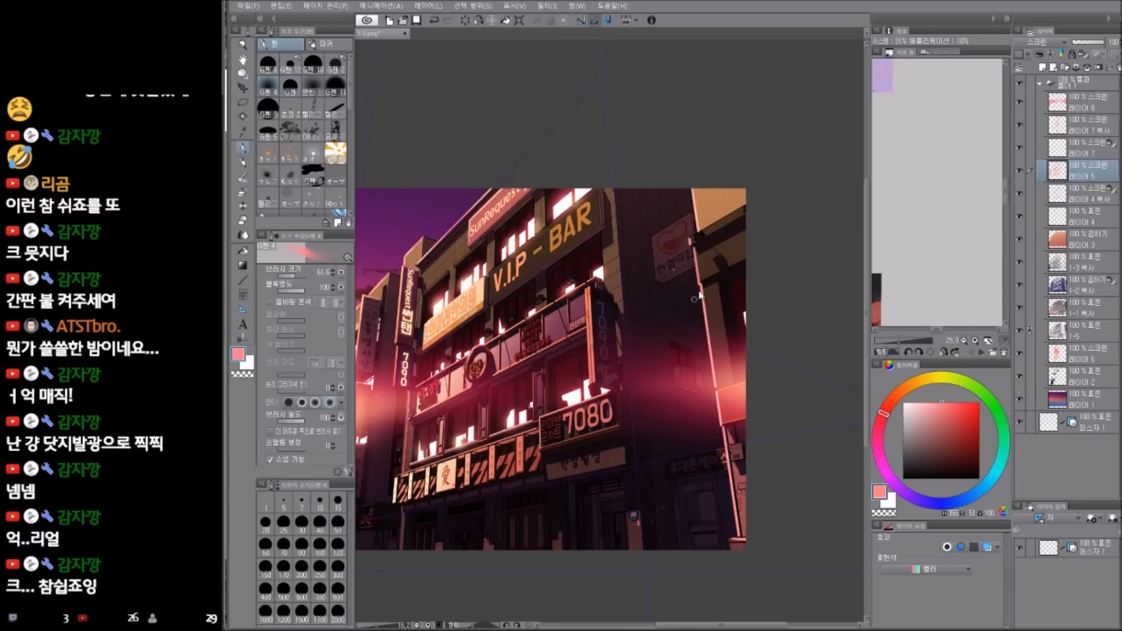
{"action": "left_click_drag", "start_coordinate": [696, 268], "coordinate": [708, 334]}
{"action": "left_click_drag", "start_coordinate": [704, 313], "coordinate": [712, 375]}
{"action": "left_click_drag", "start_coordinate": [707, 337], "coordinate": [722, 431]}
{"action": "left_click_drag", "start_coordinate": [713, 388], "coordinate": [738, 535]}
- Choose a light orange and brush a soft glow over the middle of the right building's lit edge
{"action": "left_click_drag", "start_coordinate": [933, 378], "coordinate": [914, 383]}
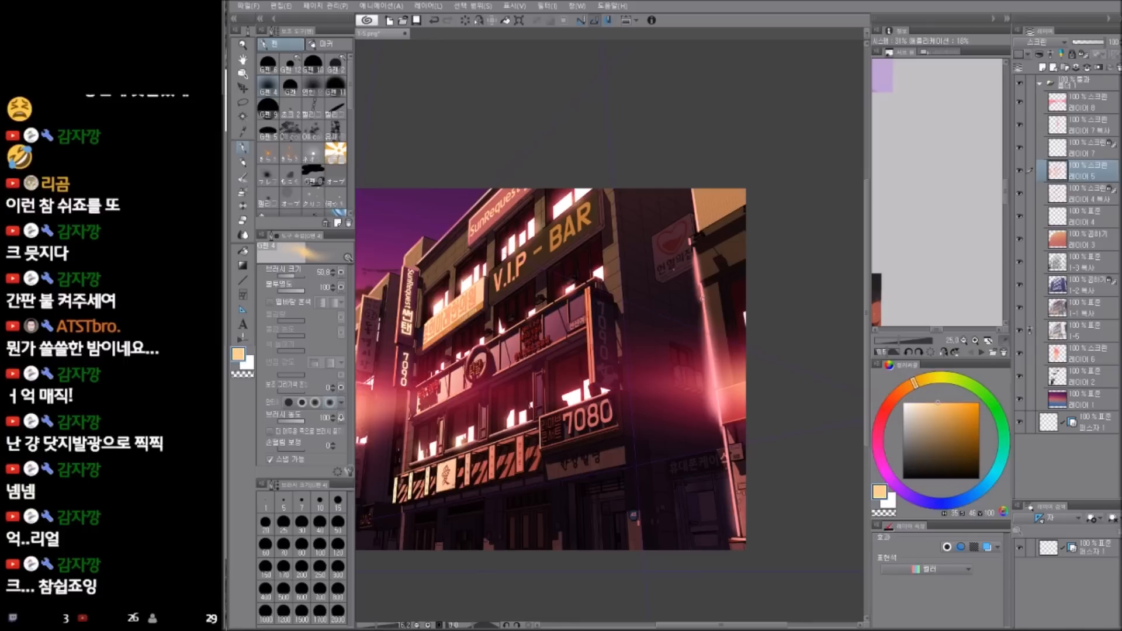
{"action": "left_click_drag", "start_coordinate": [711, 346], "coordinate": [719, 403]}
{"action": "left_click_drag", "start_coordinate": [633, 514], "coordinate": [704, 475]}
{"action": "left_click_drag", "start_coordinate": [629, 519], "coordinate": [659, 504]}
{"action": "scroll", "coordinate": [706, 439], "scroll_direction": "down", "scroll_amount": 1}
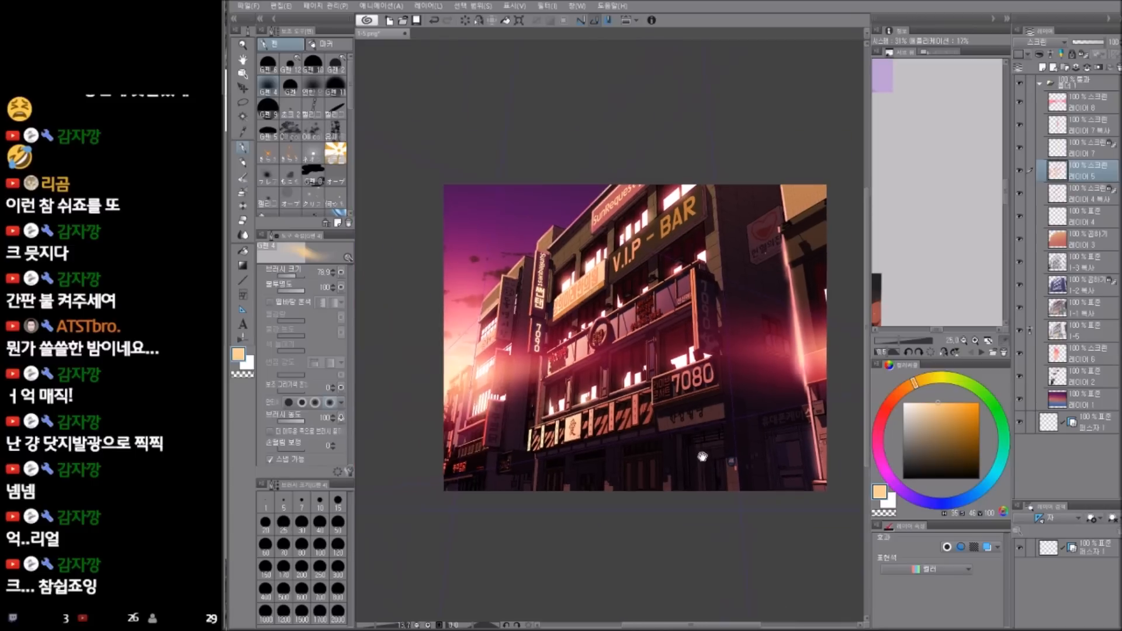
{"action": "left_click_drag", "start_coordinate": [773, 446], "coordinate": [729, 460]}
{"action": "scroll", "coordinate": [707, 451], "scroll_direction": "up", "scroll_amount": 1}
{"action": "scroll", "coordinate": [707, 451], "scroll_direction": "down", "scroll_amount": 2}
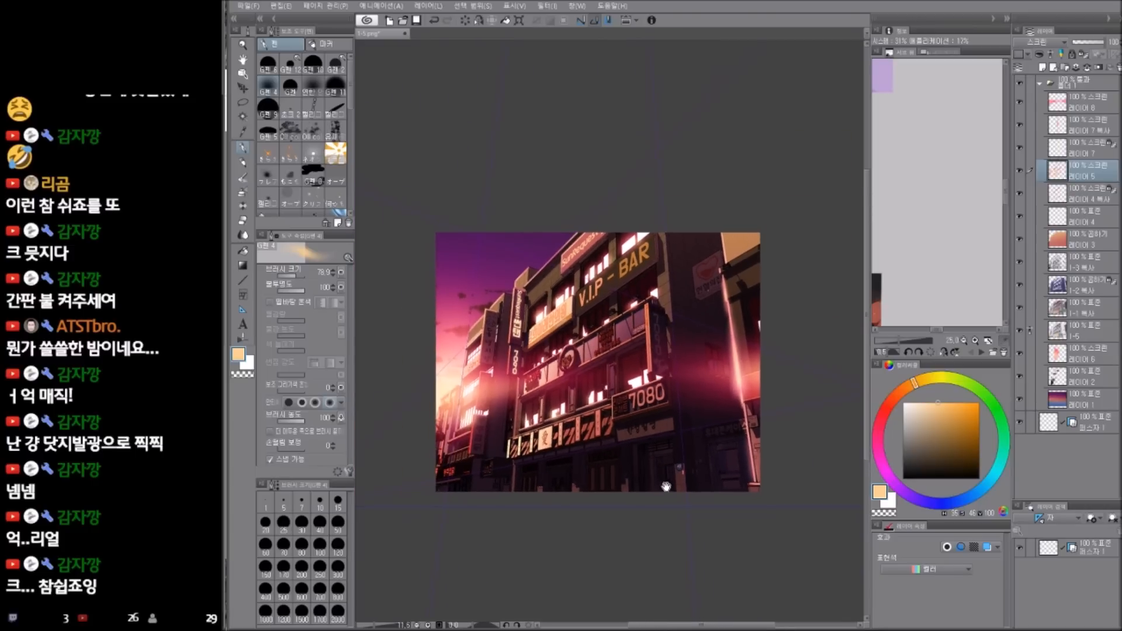
- Convert the whole layer folder into a raster layer while keeping the original layers
{"action": "left_click", "coordinate": [1097, 88]}
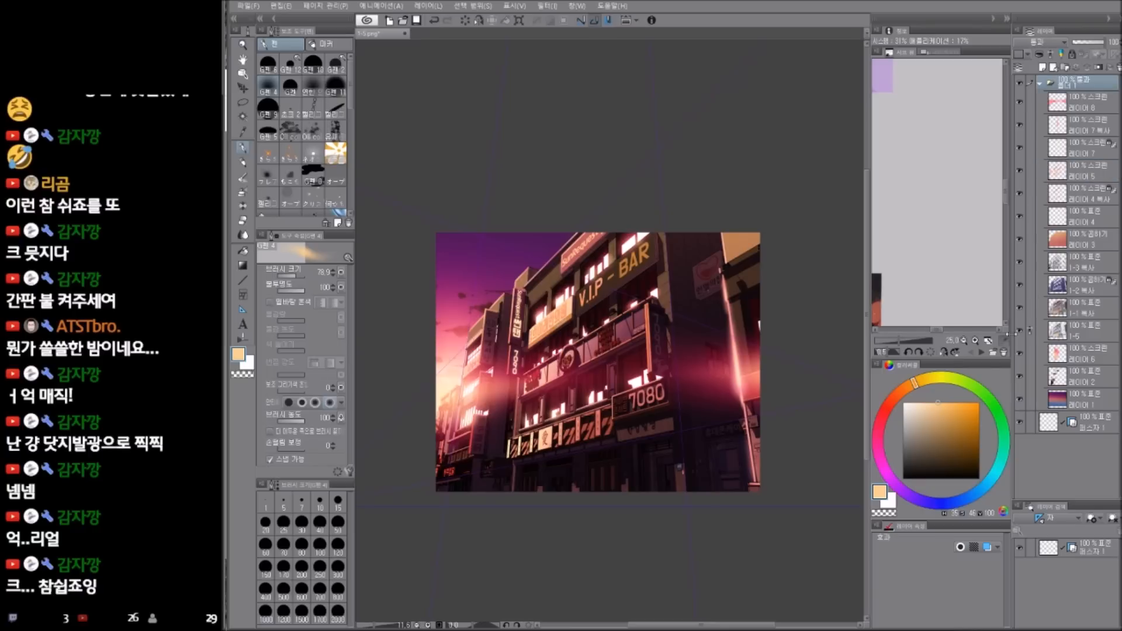
{"action": "left_click", "coordinate": [1036, 308]}
{"action": "left_click", "coordinate": [560, 314]}
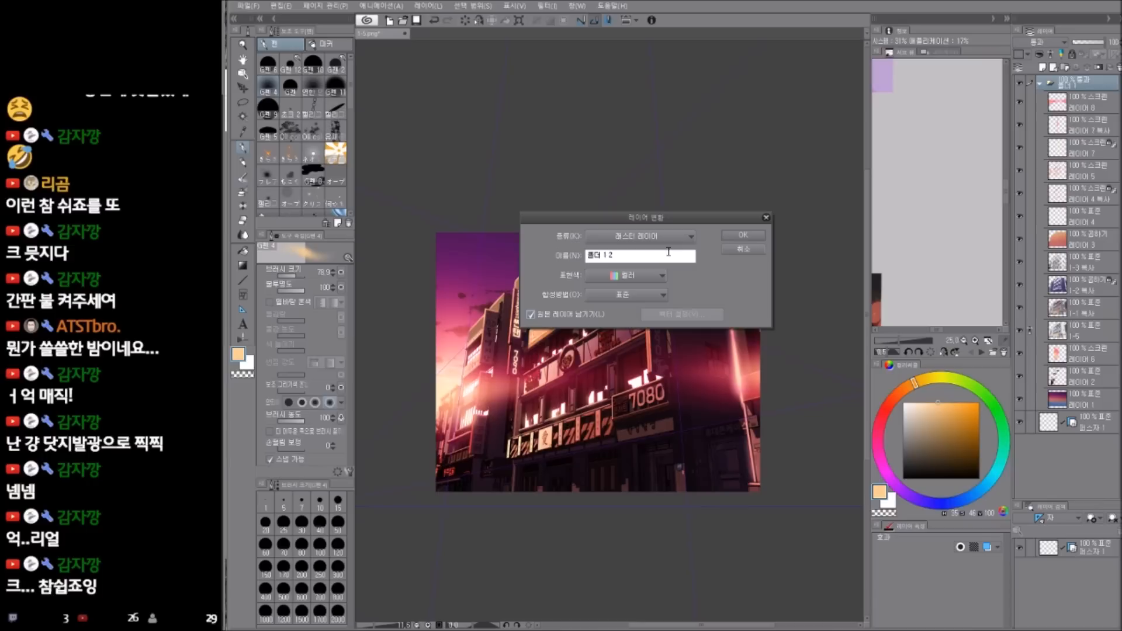
{"action": "left_click", "coordinate": [747, 235]}
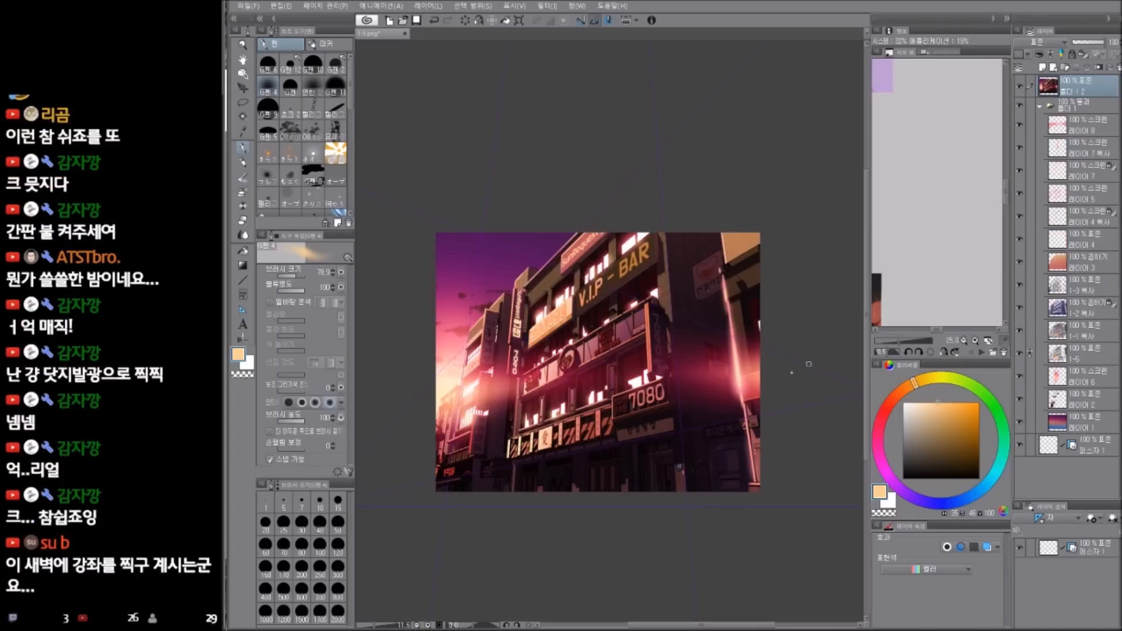
- Soften the outer edges of the flattened image with the SAI-style blending brush, including the wall sign at the right and the lower-left corner
{"action": "mouse_move", "coordinate": [699, 441]}
{"action": "left_mouse_down"}
{"action": "mouse_move", "coordinate": [685, 456]}
{"action": "mouse_move", "coordinate": [690, 430]}
{"action": "left_mouse_up"}
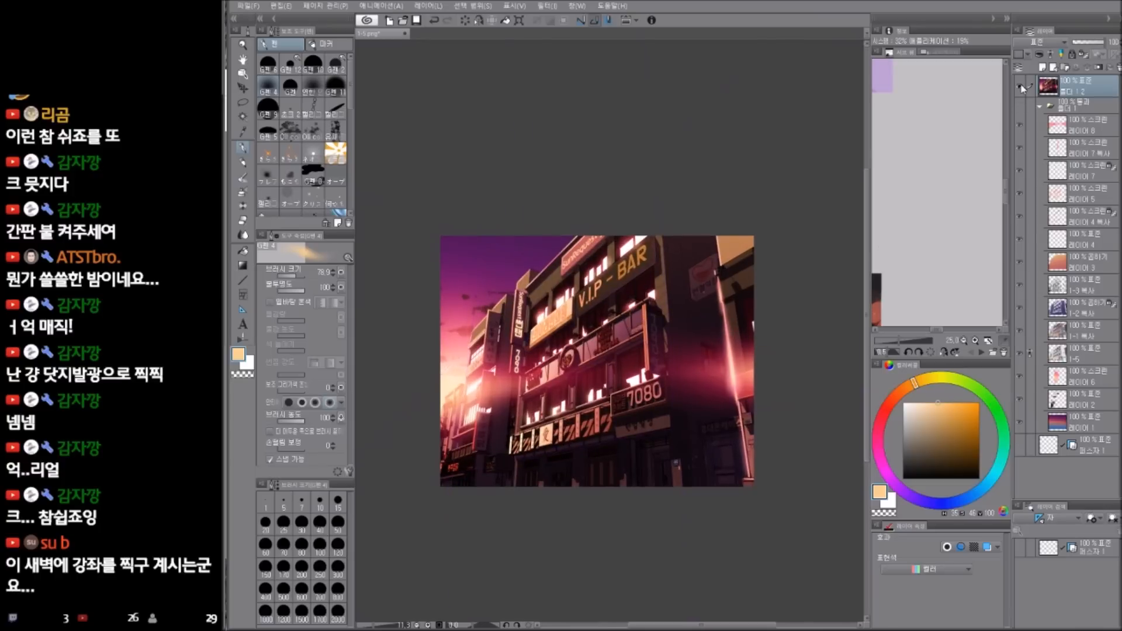
{"action": "scroll", "coordinate": [711, 369], "scroll_direction": "up", "scroll_amount": 1}
{"action": "key", "text": "j"}
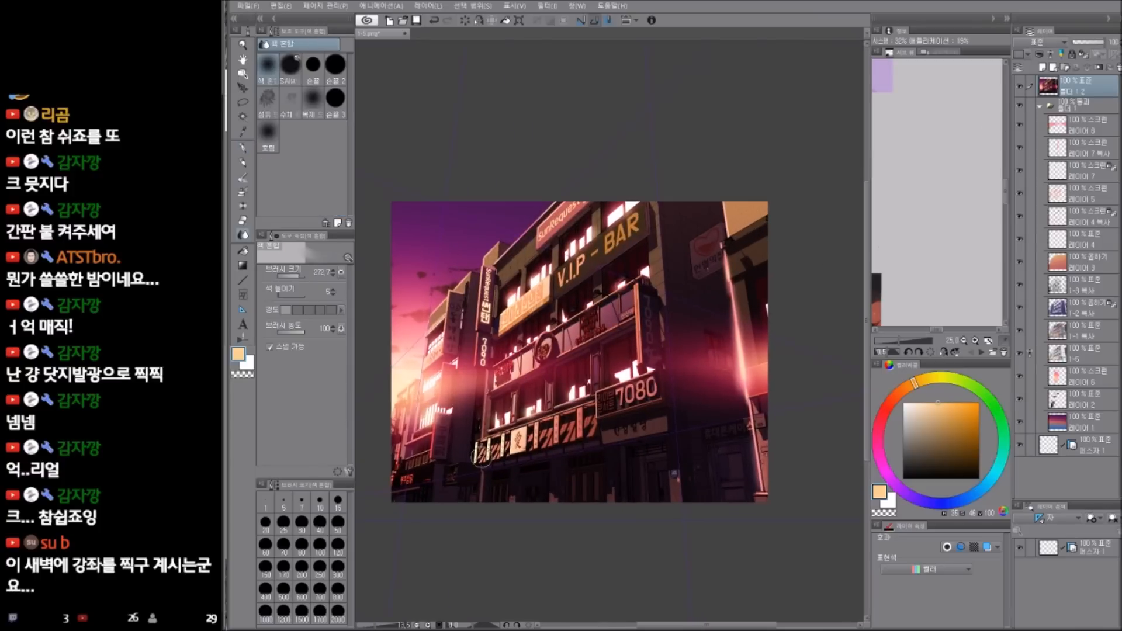
{"action": "key", "text": "period"}
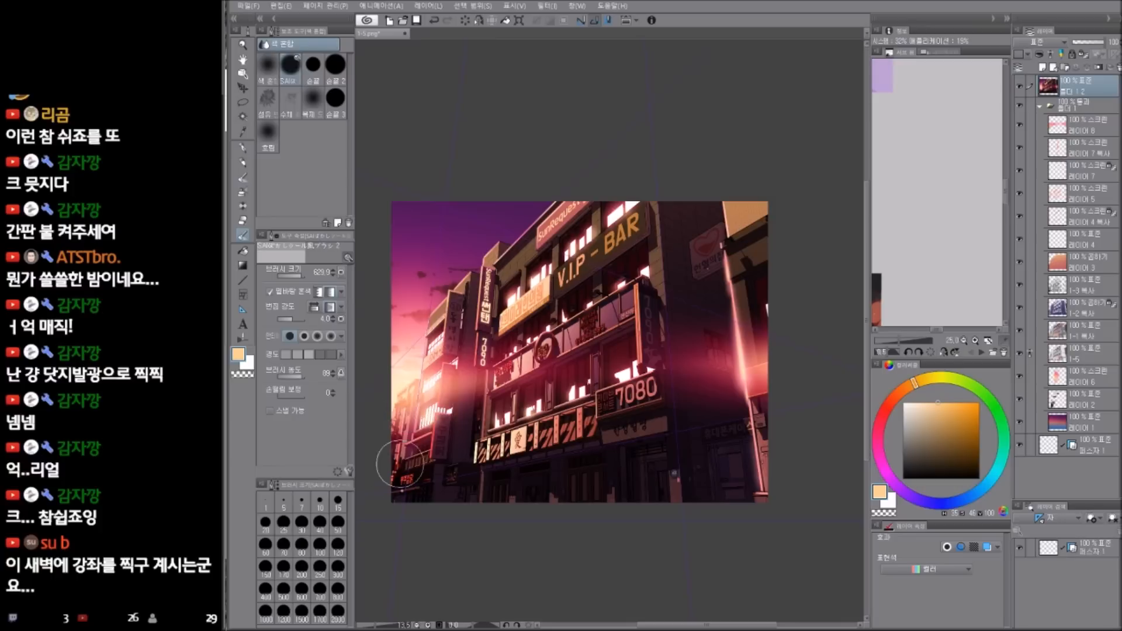
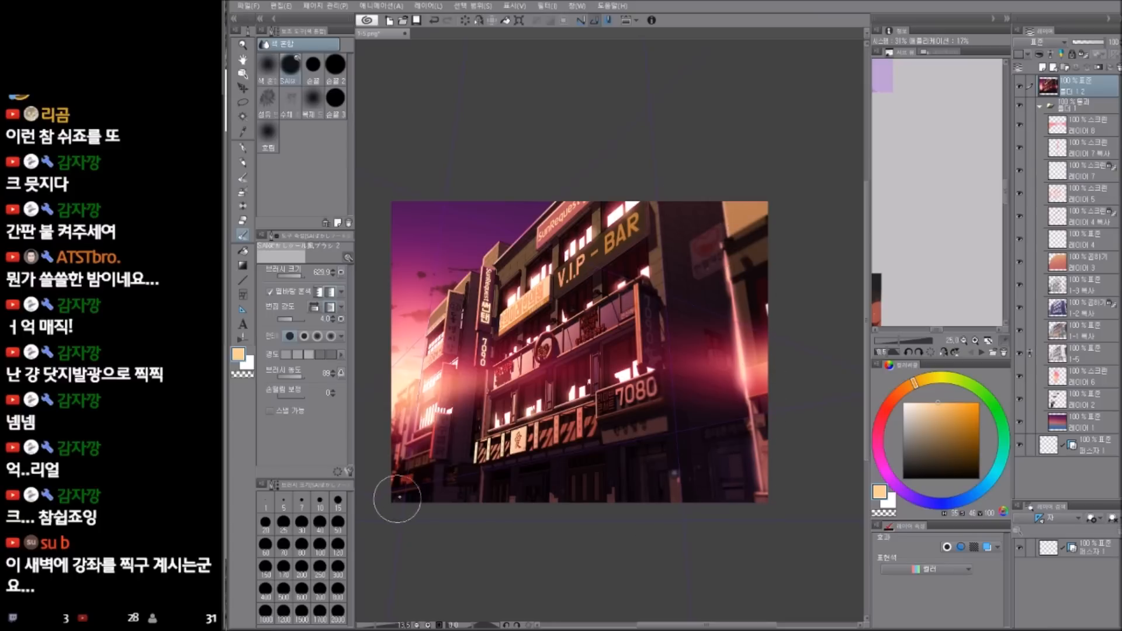
{"action": "left_click_drag", "start_coordinate": [702, 521], "coordinate": [743, 523]}
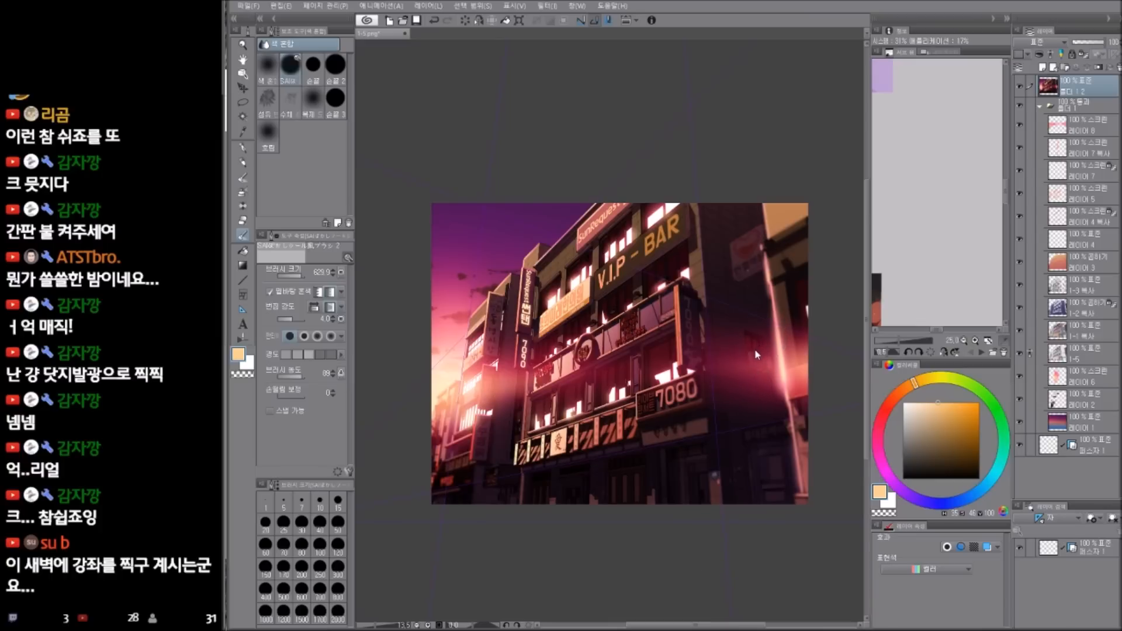
{"action": "left_click_drag", "start_coordinate": [771, 332], "coordinate": [765, 360]}
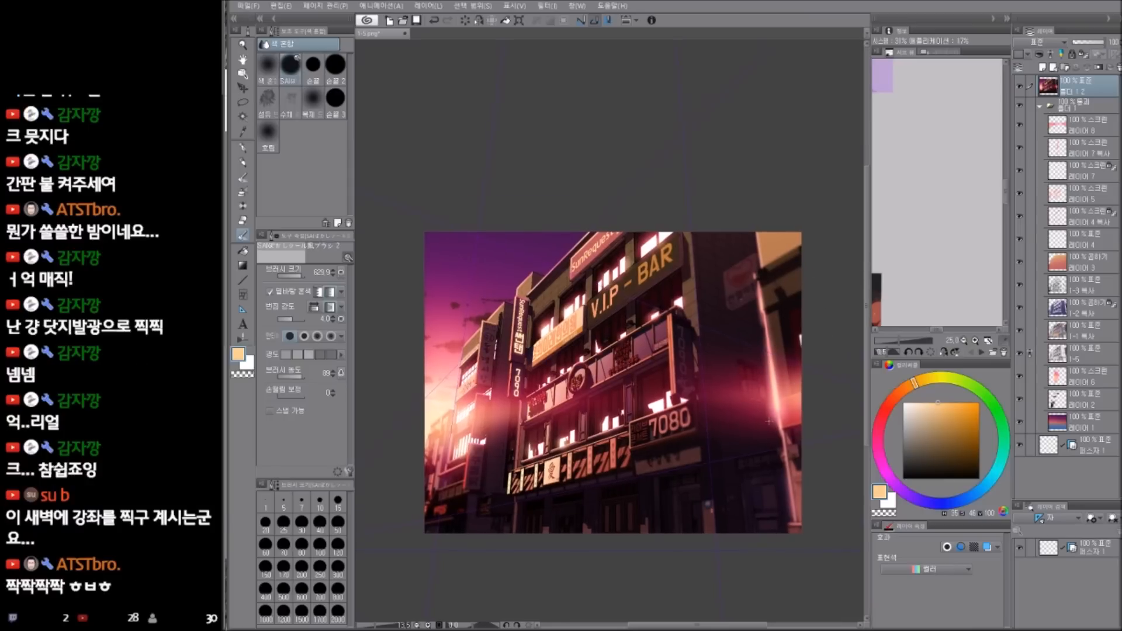
- Add a new raster layer above the flattened image and ready a soft pen in bright red
{"action": "key", "text": "ctrl+shift+n"}
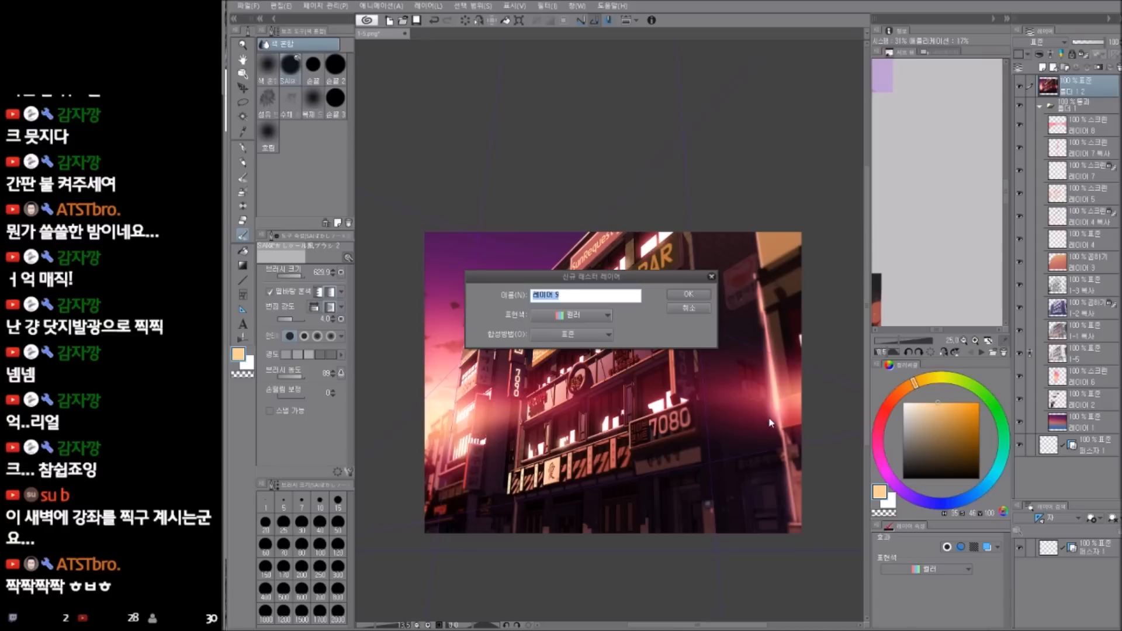
{"action": "left_click", "coordinate": [699, 295]}
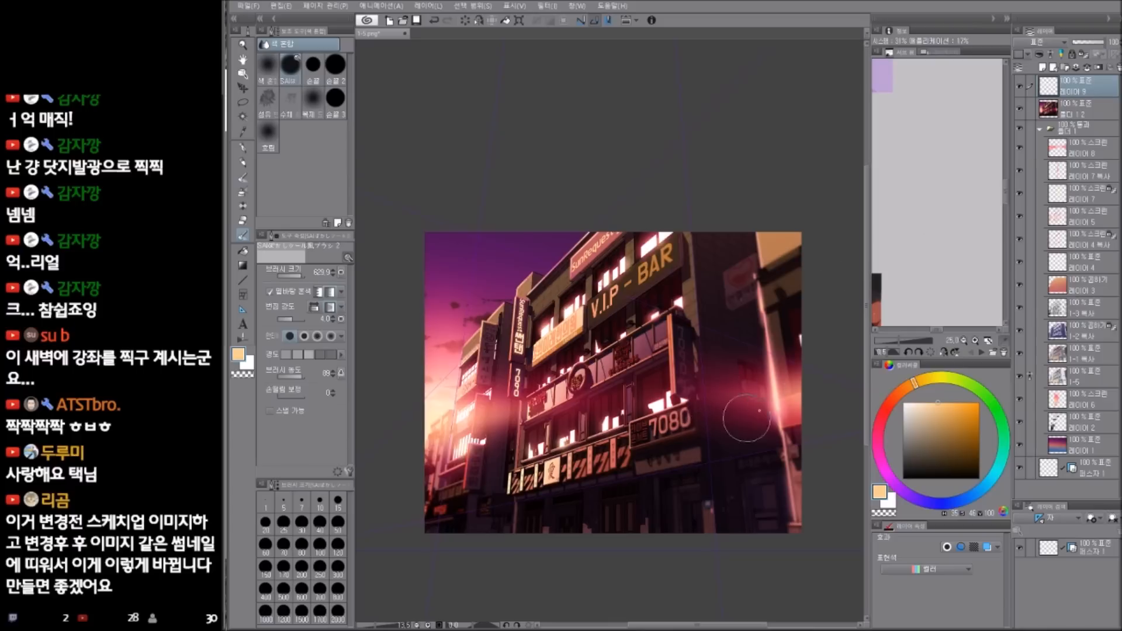
{"action": "left_click", "coordinate": [885, 414]}
{"action": "left_click", "coordinate": [978, 402]}
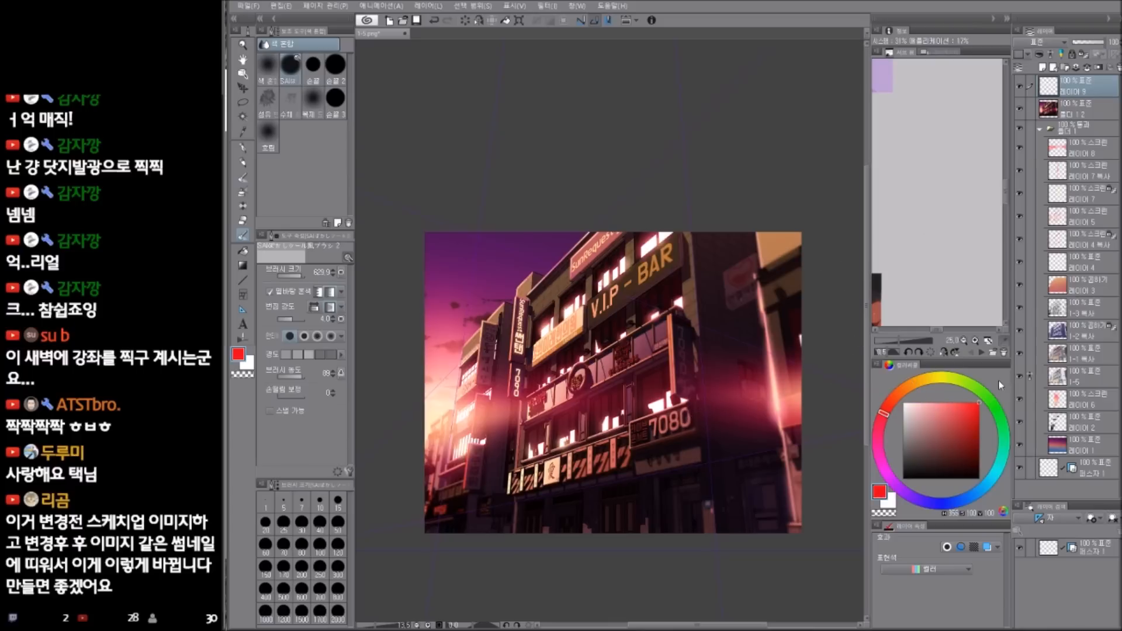
{"action": "key", "text": "p"}
{"action": "left_click", "coordinate": [293, 87]}
{"action": "left_click", "coordinate": [310, 416]}
- Try soft red glow strokes over the picture's lower part with the layer blended as Screen, and undo them
{"action": "left_click_drag", "start_coordinate": [475, 416], "coordinate": [503, 437]}
{"action": "left_click", "coordinate": [469, 469]}
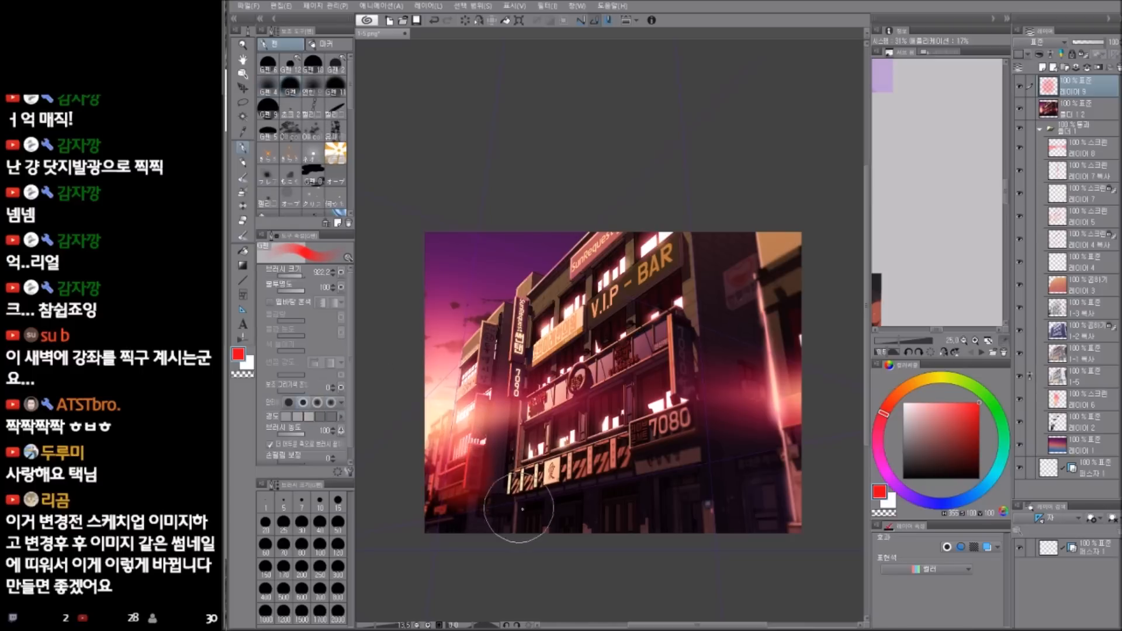
{"action": "left_click", "coordinate": [1043, 42]}
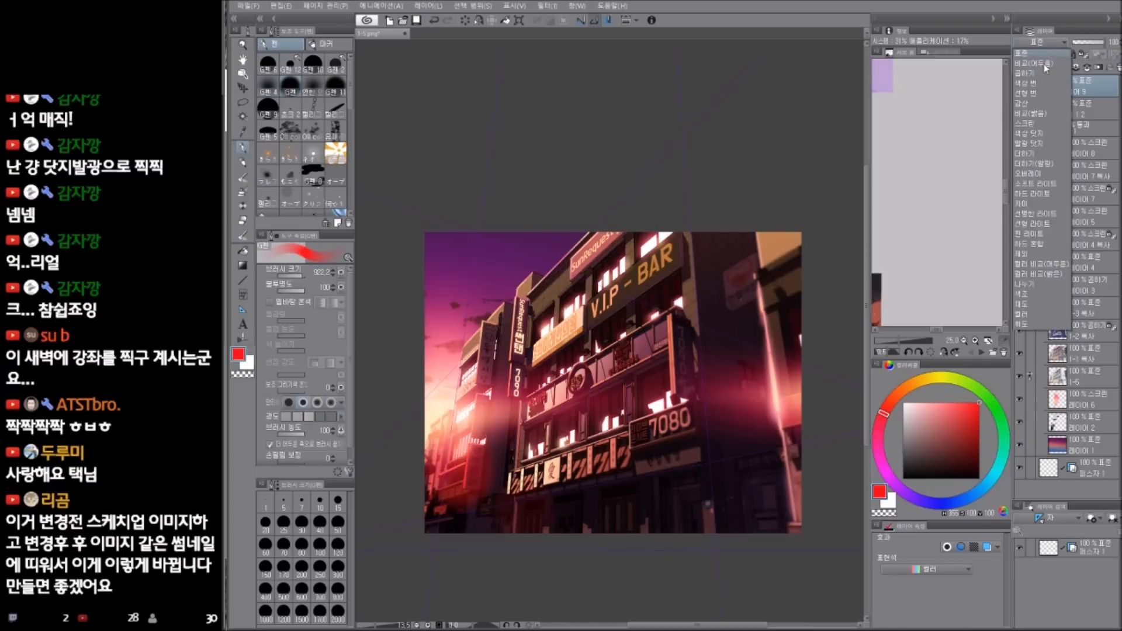
{"action": "left_click", "coordinate": [1033, 124]}
{"action": "mouse_move", "coordinate": [744, 460]}
{"action": "left_mouse_down"}
{"action": "mouse_move", "coordinate": [783, 498]}
{"action": "mouse_move", "coordinate": [775, 516]}
{"action": "left_mouse_up"}
{"action": "key", "text": "ctrl+z"}
{"action": "key", "text": "ctrl+z"}
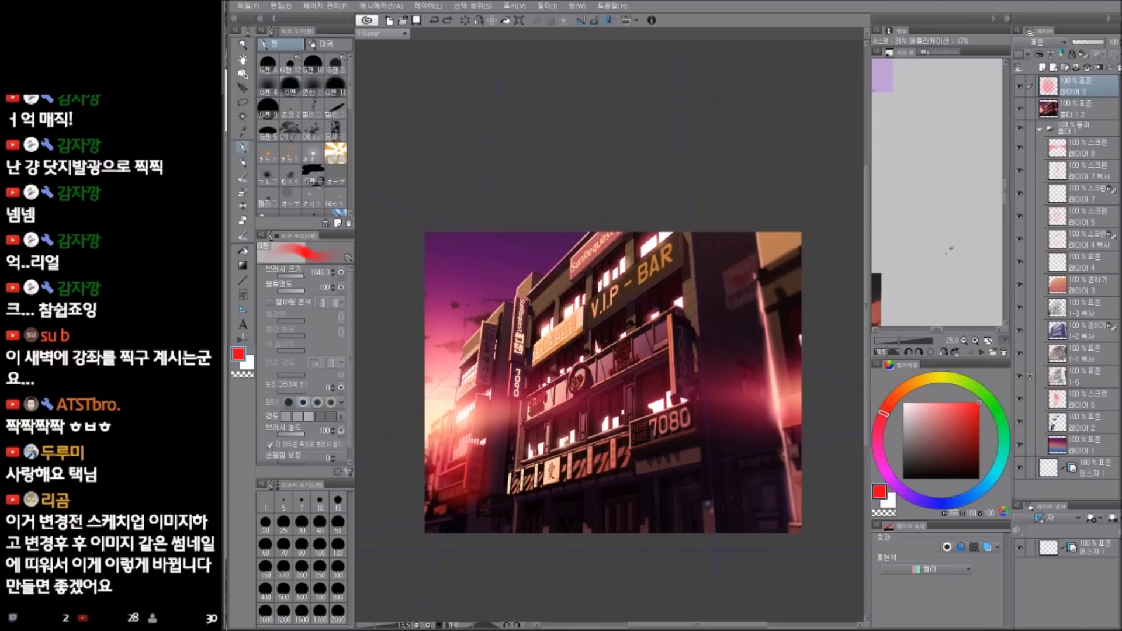
{"action": "key", "text": "ctrl+z"}
- Set the empty layer's blend mode to Screen and brush soft red glow over the lower-left buildings and around the 7080 sign
{"action": "left_click", "coordinate": [1058, 44]}
{"action": "left_click", "coordinate": [1025, 123]}
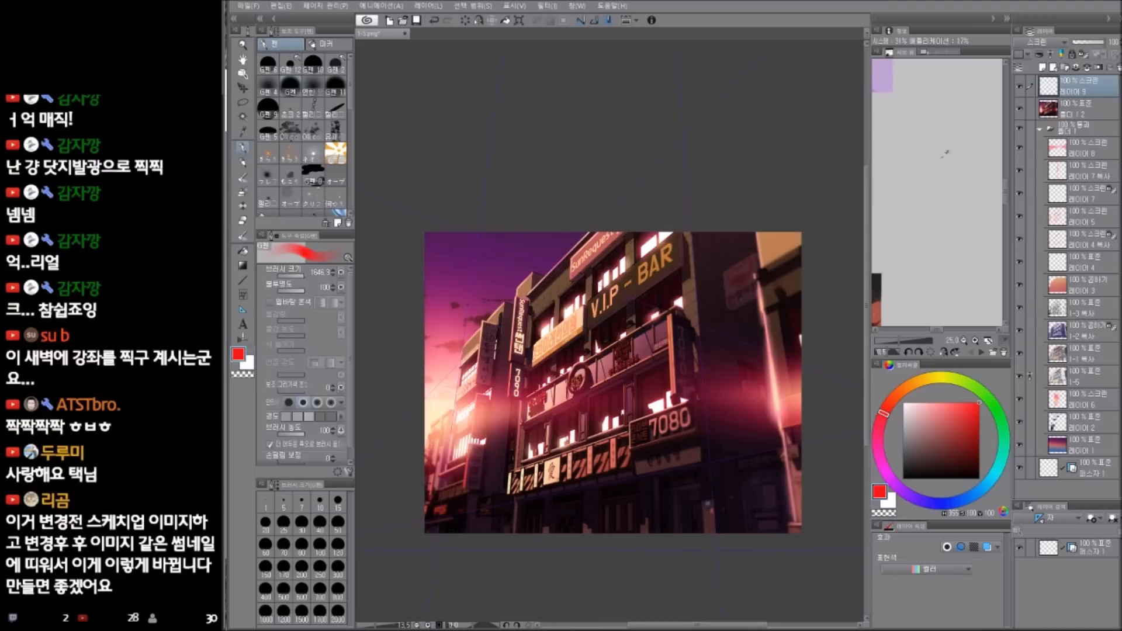
{"action": "mouse_move", "coordinate": [457, 489]}
{"action": "left_mouse_down"}
{"action": "mouse_move", "coordinate": [477, 507]}
{"action": "mouse_move", "coordinate": [529, 509]}
{"action": "left_mouse_up"}
{"action": "left_click", "coordinate": [290, 86]}
{"action": "left_click_drag", "start_coordinate": [694, 530], "coordinate": [703, 518]}
{"action": "left_click_drag", "start_coordinate": [664, 416], "coordinate": [707, 451]}
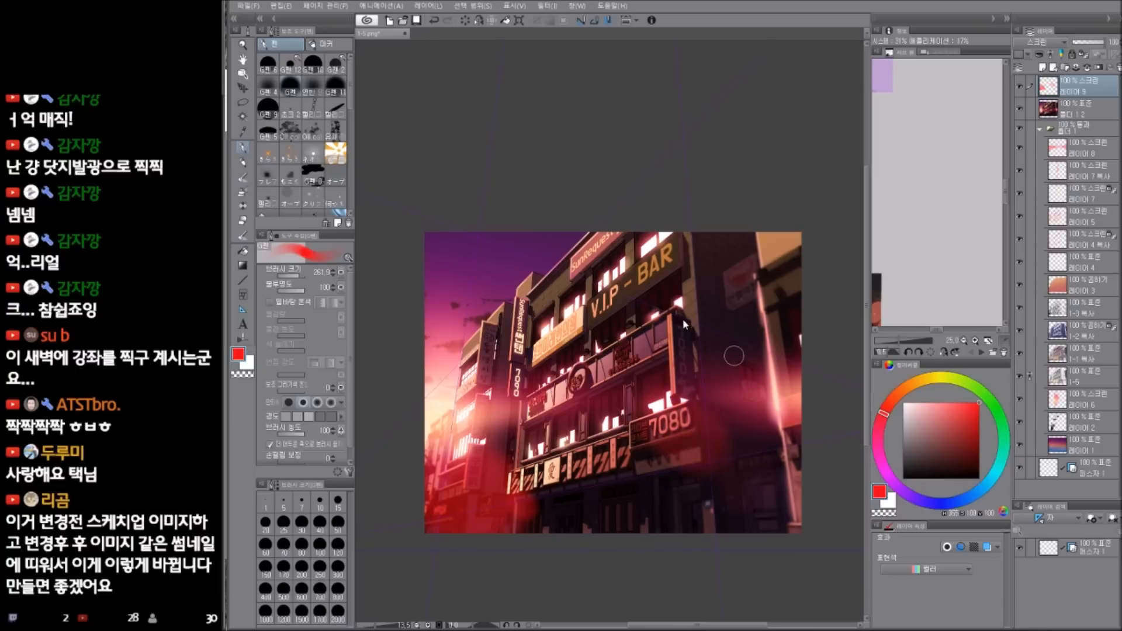
- Brush more soft red glow over the dark upper wall between the V.I.P - BAR sign and the right building
{"action": "left_click_drag", "start_coordinate": [752, 329], "coordinate": [753, 328]}
{"action": "left_click_drag", "start_coordinate": [701, 286], "coordinate": [688, 288]}
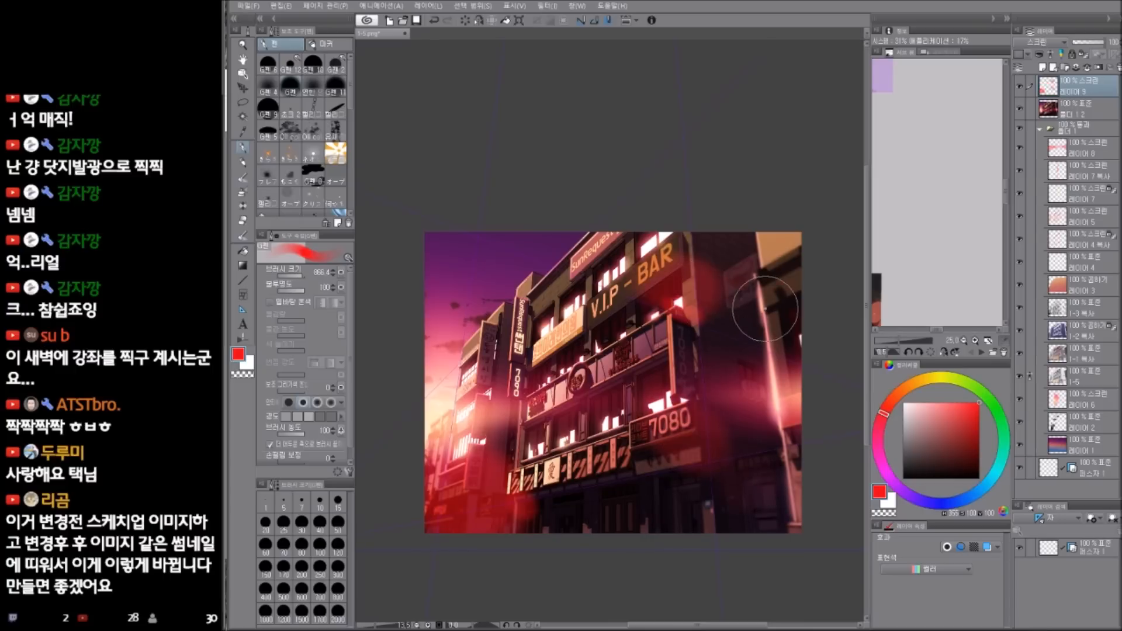
{"action": "left_click_drag", "start_coordinate": [767, 308], "coordinate": [786, 304]}
{"action": "left_click", "coordinate": [738, 240]}
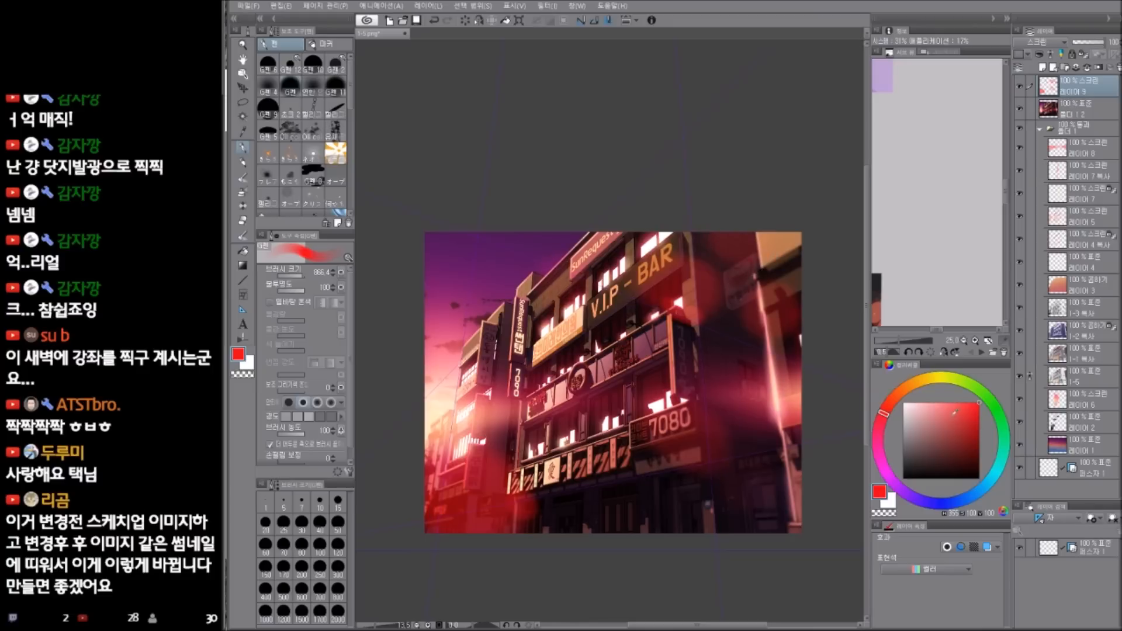
- Choose a light yellow-orange and dab soft round light spots across the lower part of the picture
{"action": "left_click", "coordinate": [937, 403]}
{"action": "left_click", "coordinate": [921, 380]}
{"action": "left_click_drag", "start_coordinate": [476, 479], "coordinate": [476, 507]}
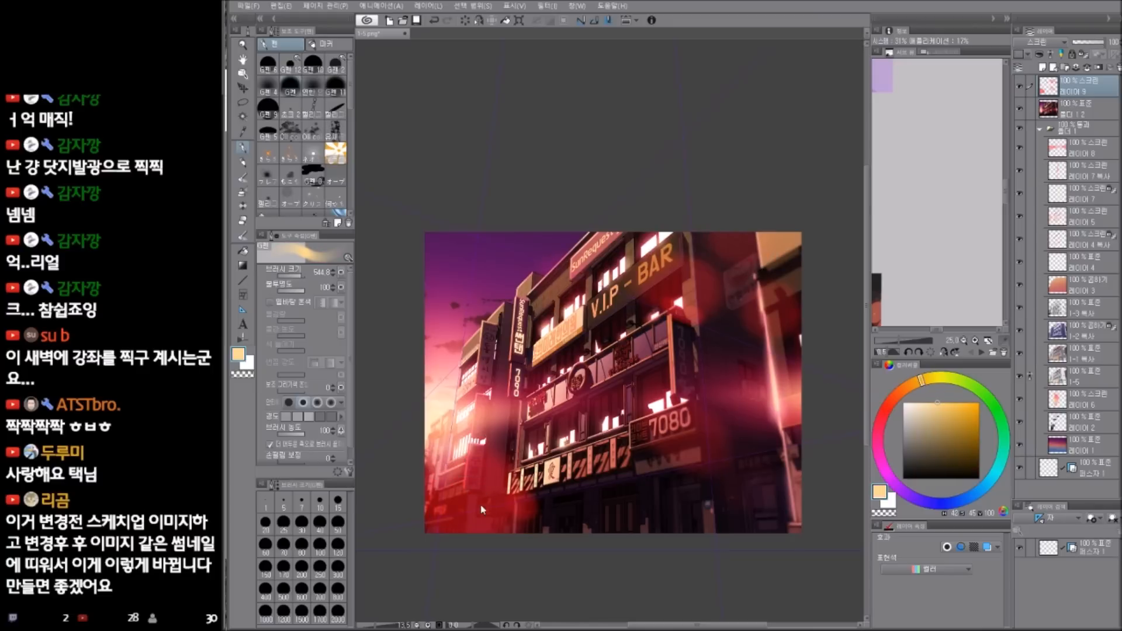
{"action": "left_click_drag", "start_coordinate": [559, 547], "coordinate": [562, 548]}
{"action": "left_click", "coordinate": [545, 524]}
{"action": "left_click_drag", "start_coordinate": [726, 485], "coordinate": [730, 487]}
- Add more blurry light spots in varied sizes near the 7080 sign and over the dark upper-right wall
{"action": "left_click_drag", "start_coordinate": [724, 437], "coordinate": [699, 556]}
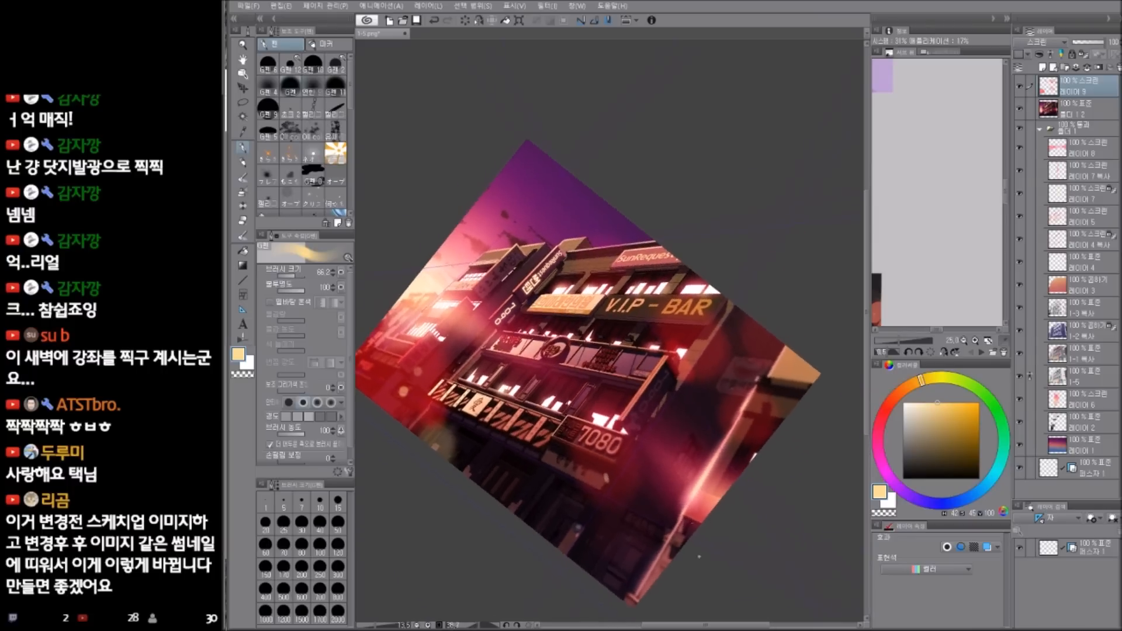
{"action": "left_click", "coordinate": [659, 440]}
{"action": "double_click", "coordinate": [703, 352]}
{"action": "left_click_drag", "start_coordinate": [721, 298], "coordinate": [726, 297]}
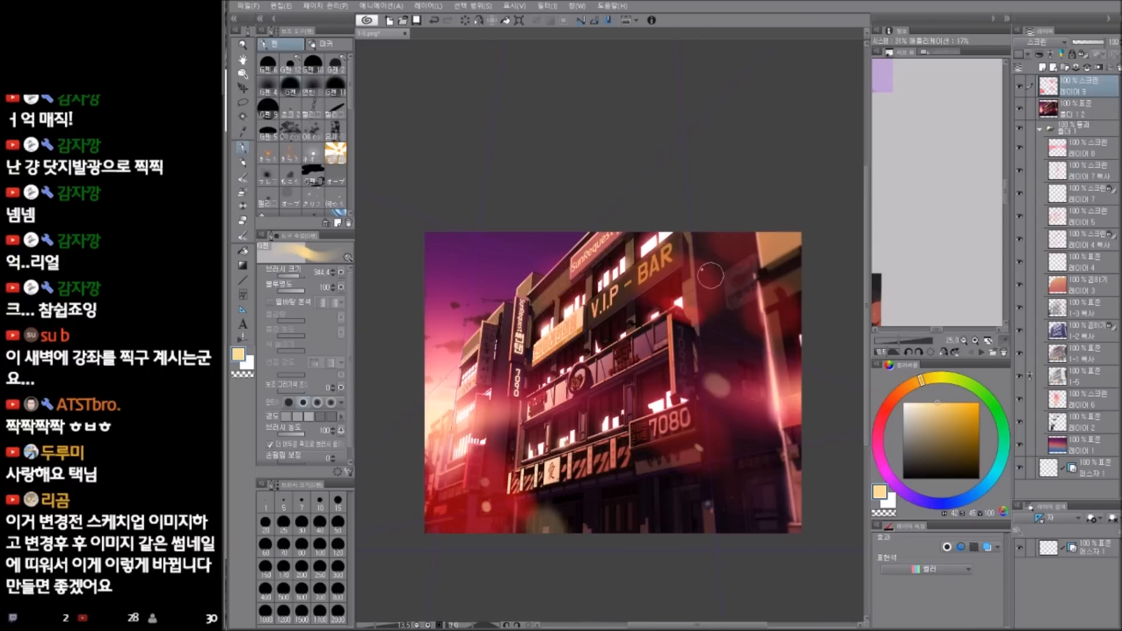
{"action": "left_click", "coordinate": [687, 265]}
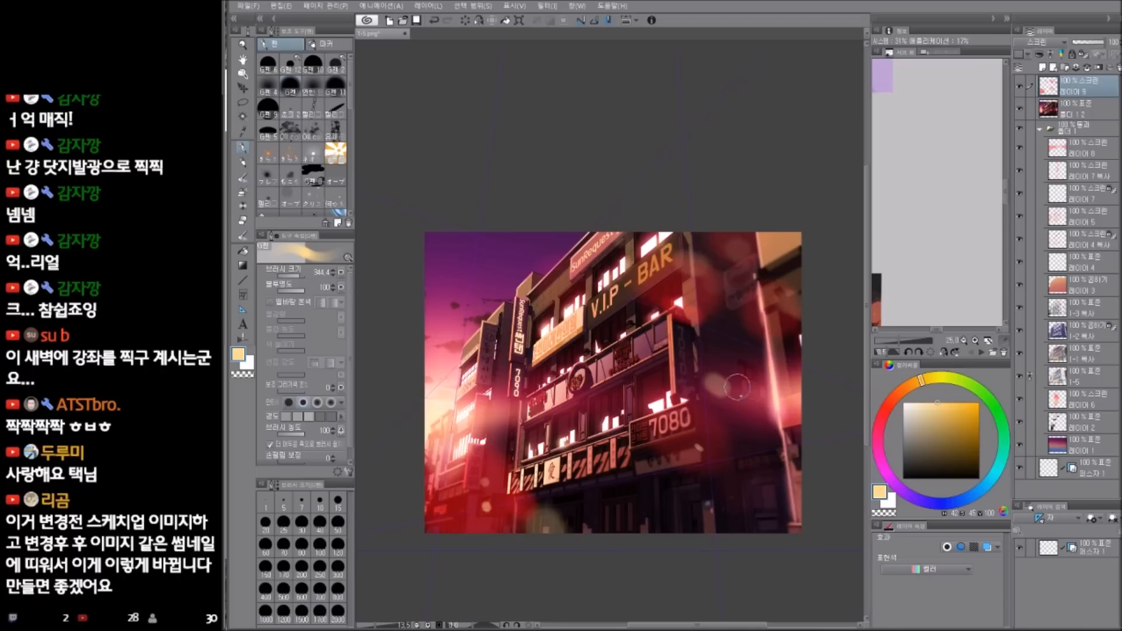
{"action": "left_click_drag", "start_coordinate": [761, 494], "coordinate": [760, 493]}
{"action": "left_click_drag", "start_coordinate": [779, 476], "coordinate": [772, 453]}
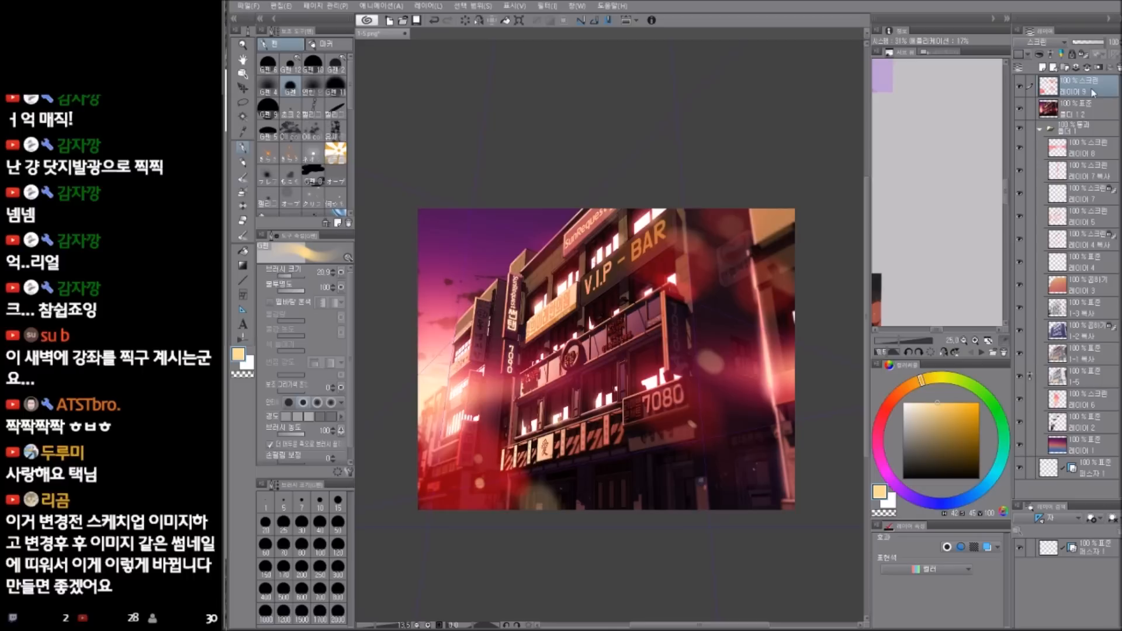
- Merge the red glow and light spot layer down into the flattened image
{"action": "key", "text": "Delete"}
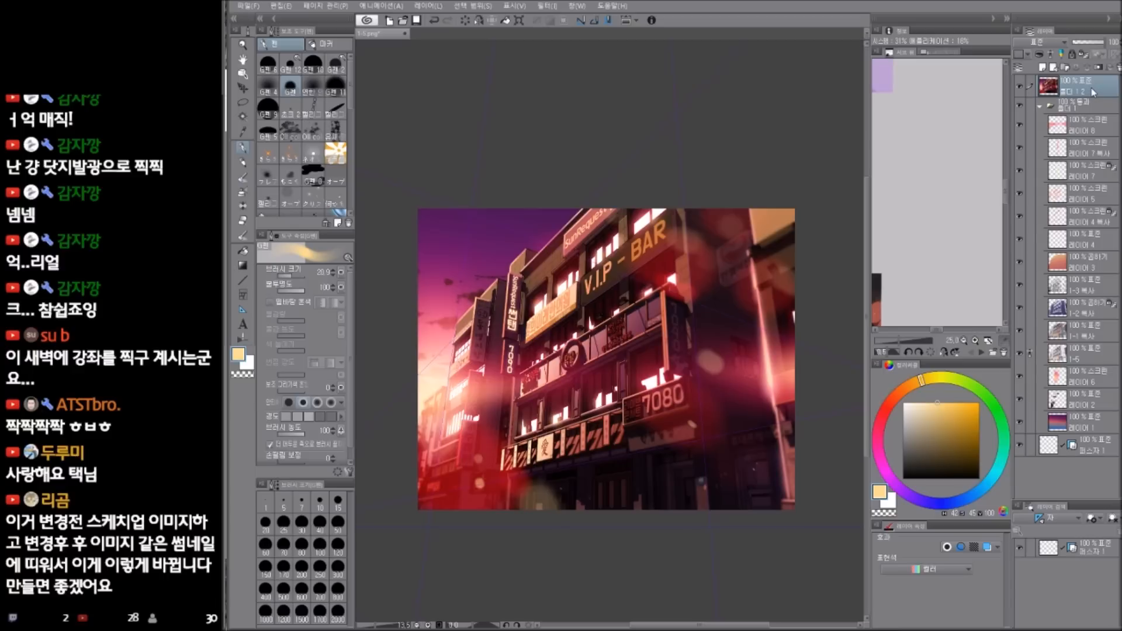
{"action": "key", "text": "ctrl+i"}
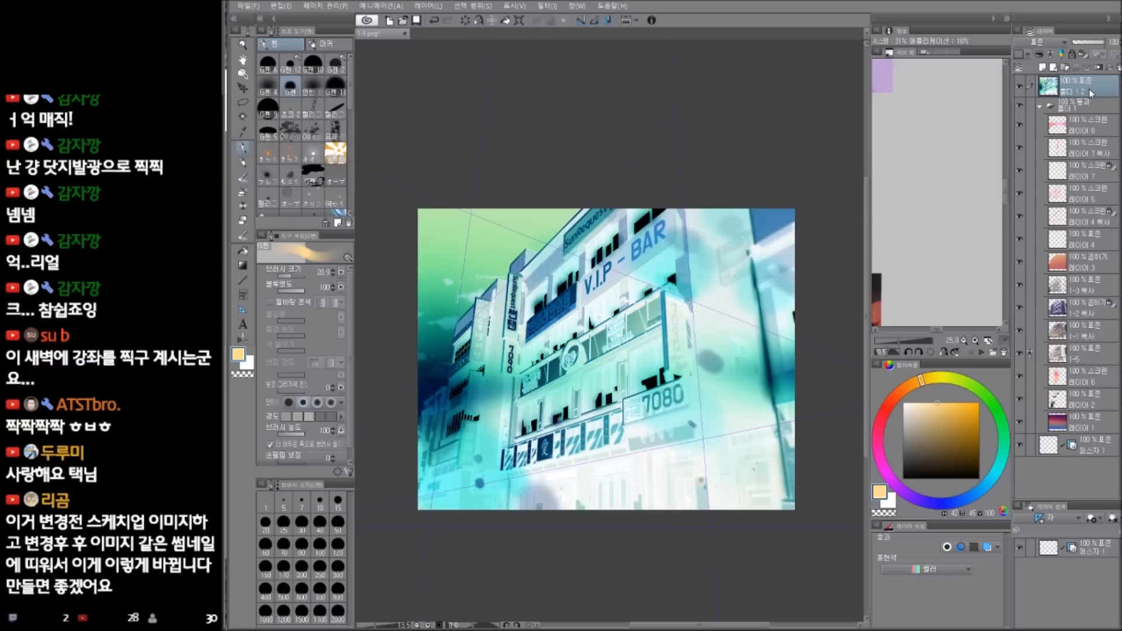
{"action": "key", "text": "ctrl+z"}
- Raise the flattened image's contrast with a gentle S-shaped RGB tone curve, darkening shadows and brightening highlights
{"action": "key", "text": "ctrl+m"}
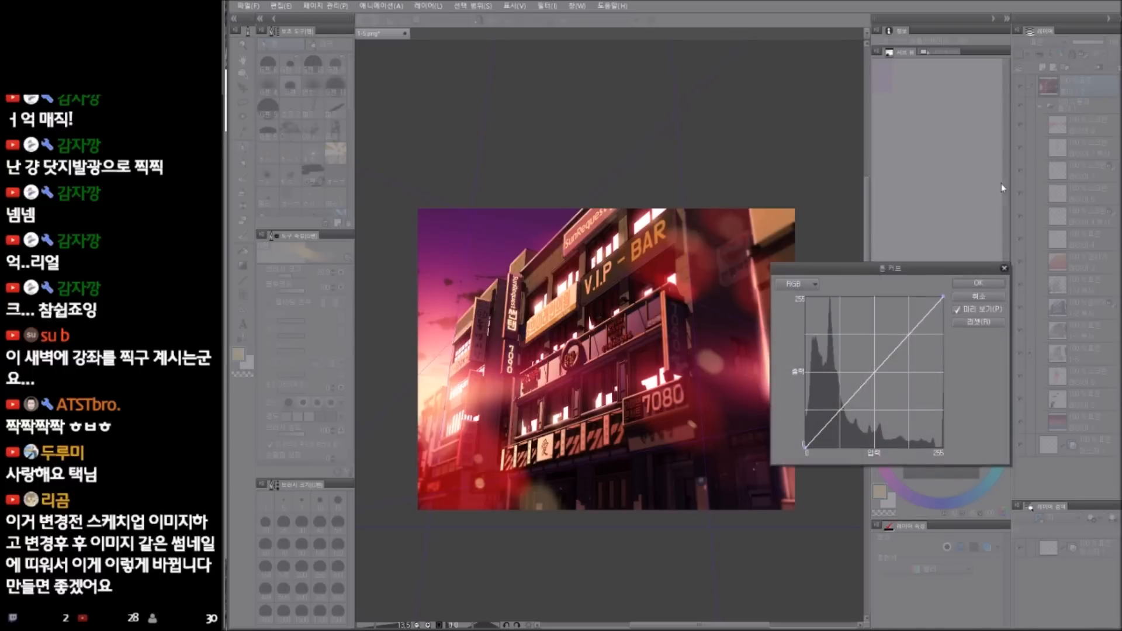
{"action": "left_click_drag", "start_coordinate": [835, 432], "coordinate": [825, 435]}
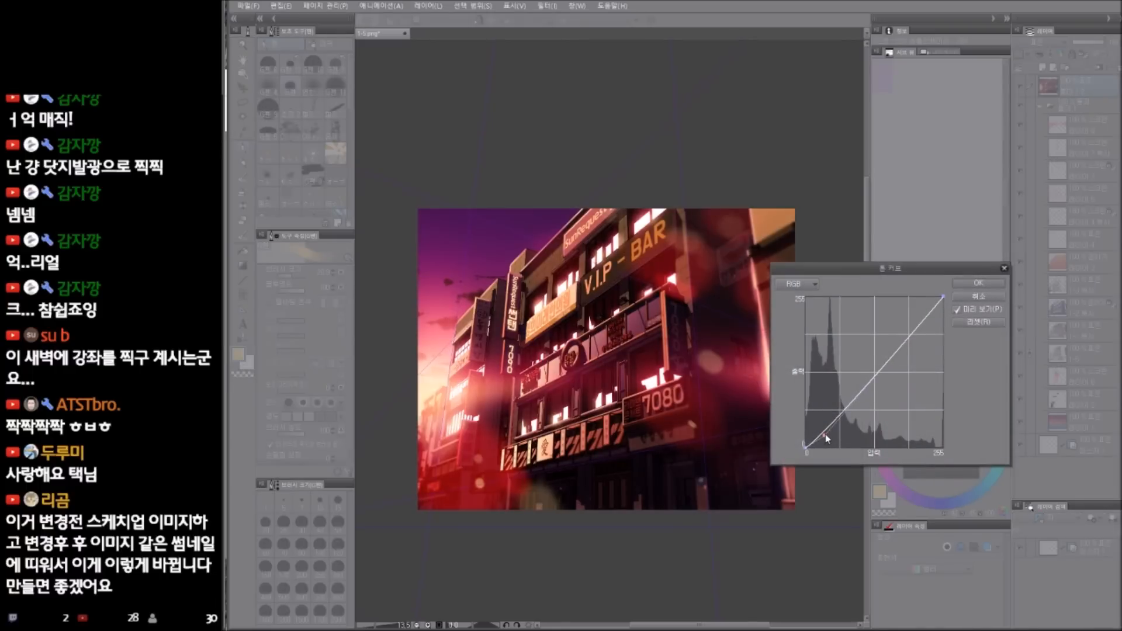
{"action": "left_click", "coordinate": [925, 314]}
{"action": "left_click_drag", "start_coordinate": [926, 317], "coordinate": [925, 313]}
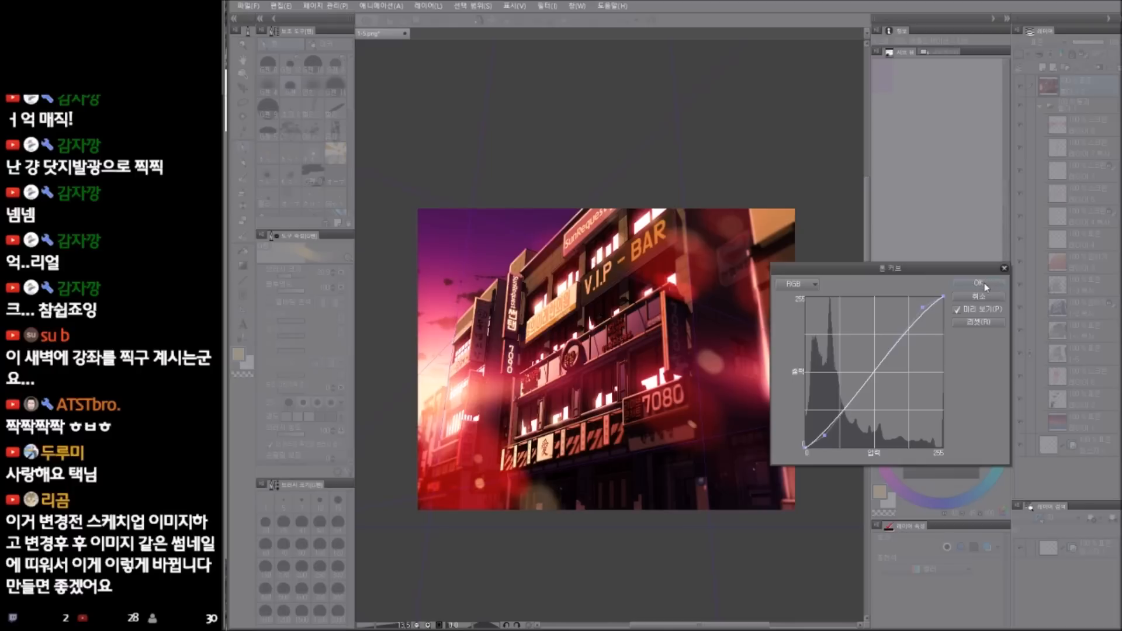
{"action": "left_click", "coordinate": [981, 283]}
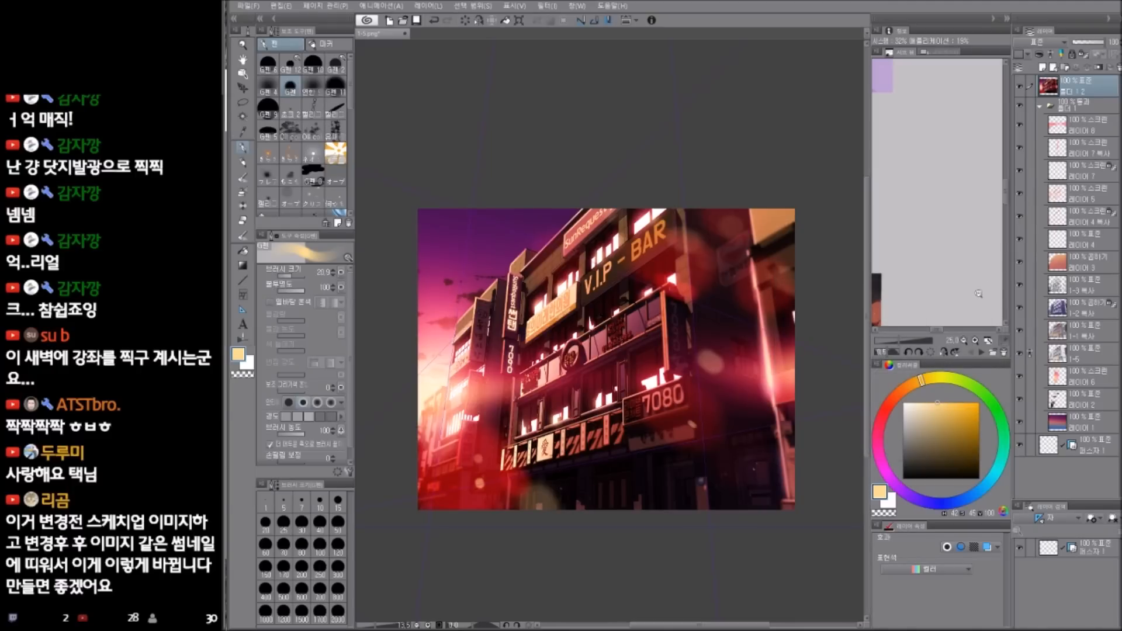
- Duplicate the flattened image layer and apply a Gaussian blur to the copy
{"action": "key", "text": "ctrl+j"}
{"action": "key", "text": "ctrl+f"}
{"action": "left_click_drag", "start_coordinate": [633, 200], "coordinate": [682, 200]}
{"action": "key", "text": "Return"}
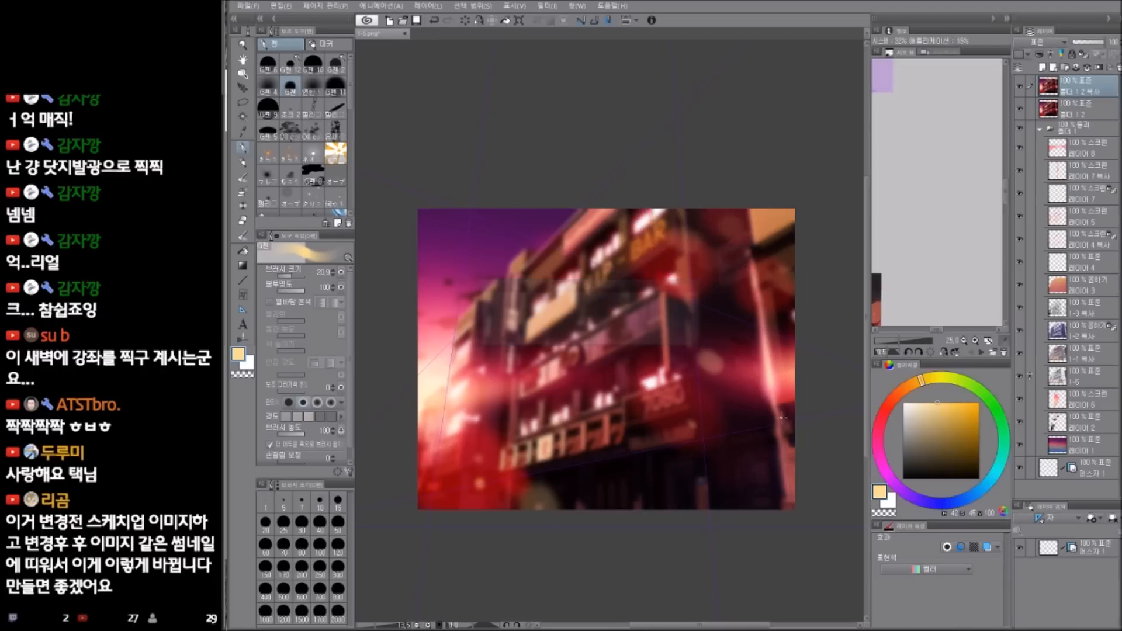
- Set the blurred copy's blend mode to Screen, try merging it down, and undo the merge
{"action": "left_click", "coordinate": [1052, 42]}
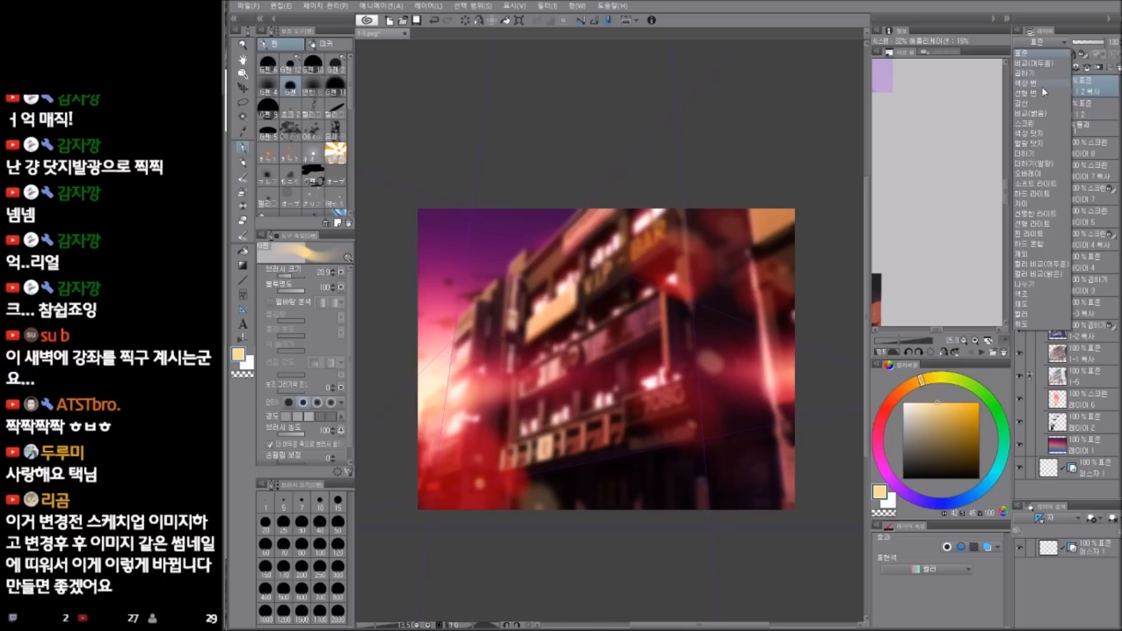
{"action": "left_click", "coordinate": [1035, 124]}
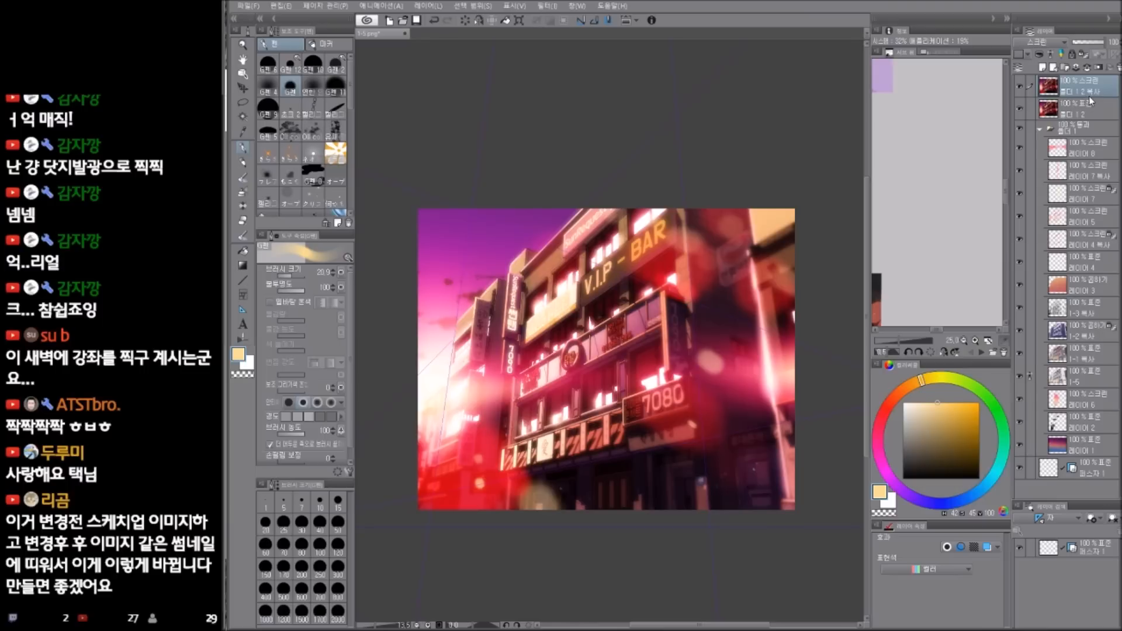
{"action": "key", "text": "ctrl+e"}
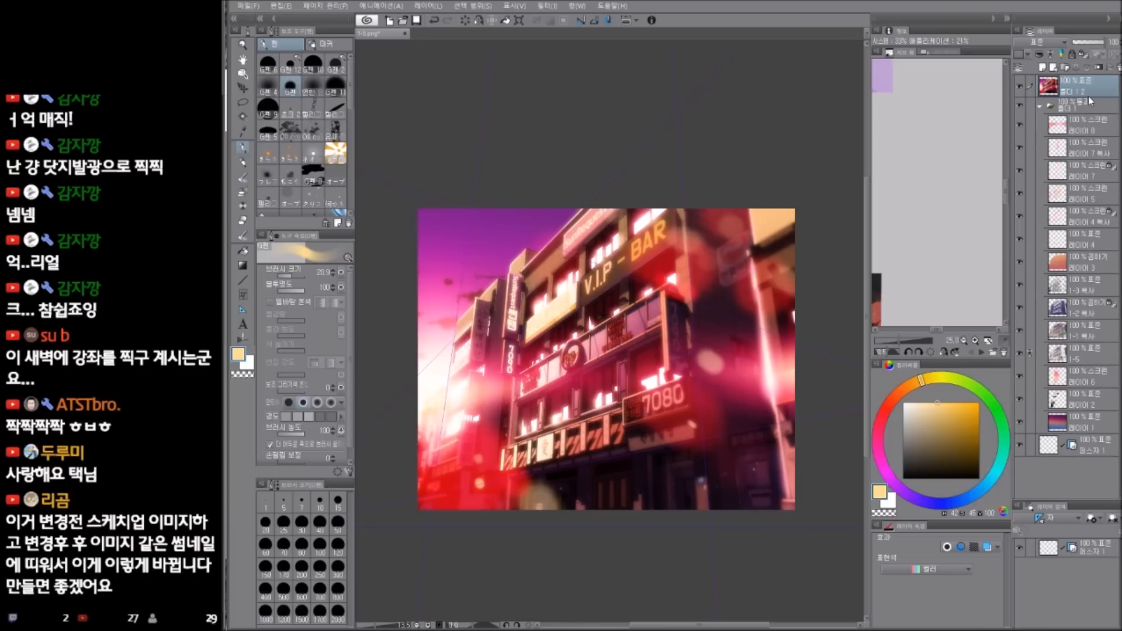
{"action": "key", "text": "ctrl+z"}
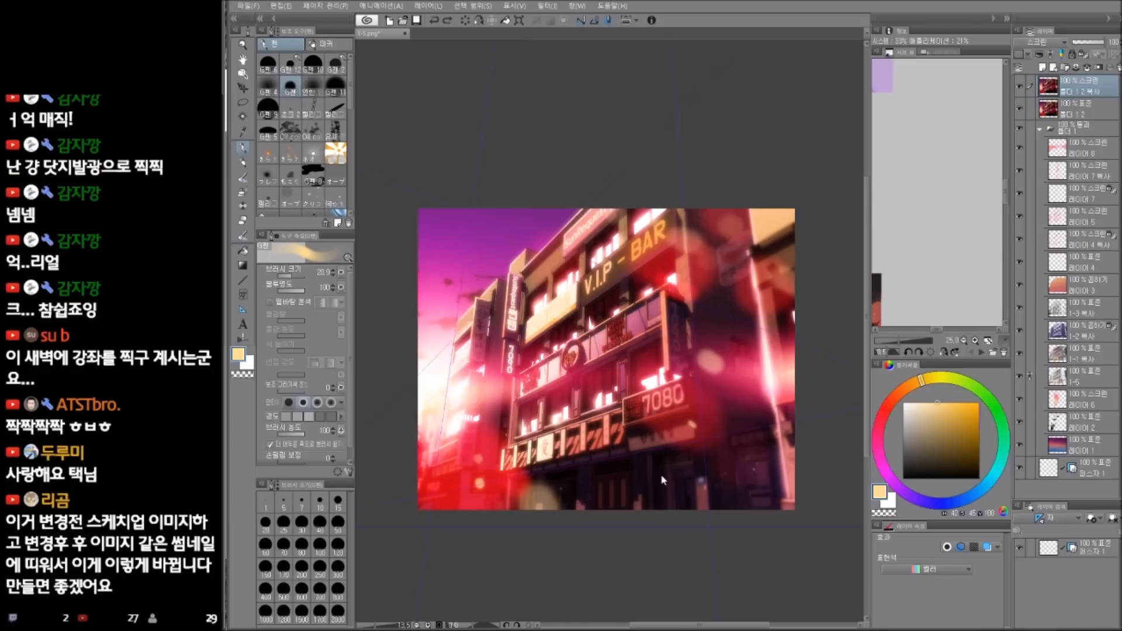
{"action": "key", "text": "ctrl+m"}
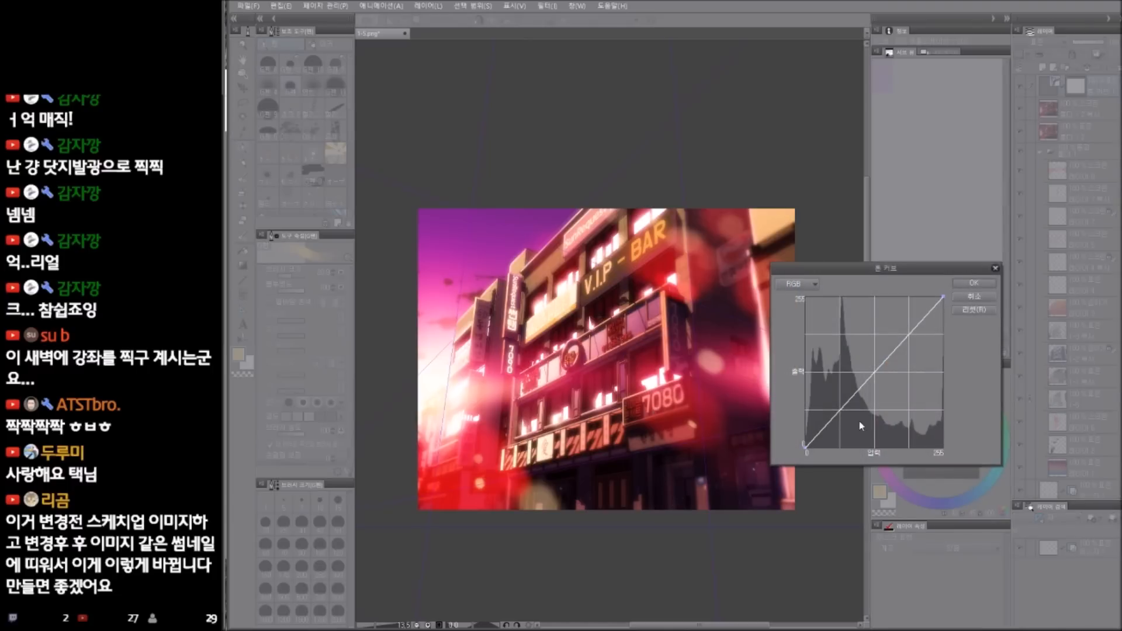
{"action": "left_click_drag", "start_coordinate": [829, 422], "coordinate": [839, 430]}
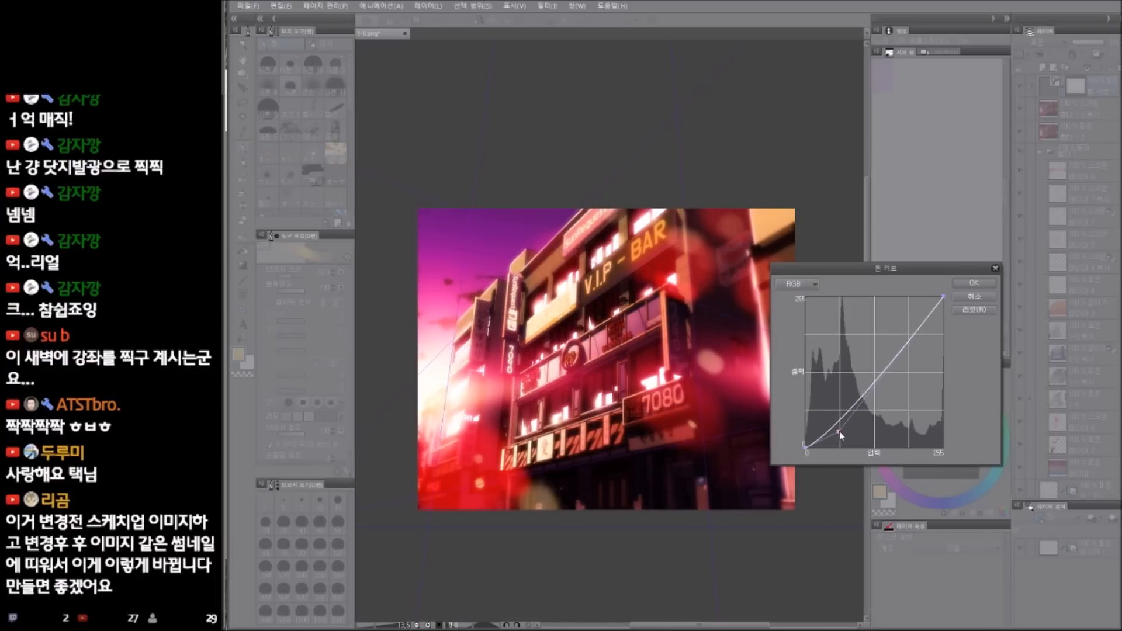
{"action": "left_click", "coordinate": [928, 309]}
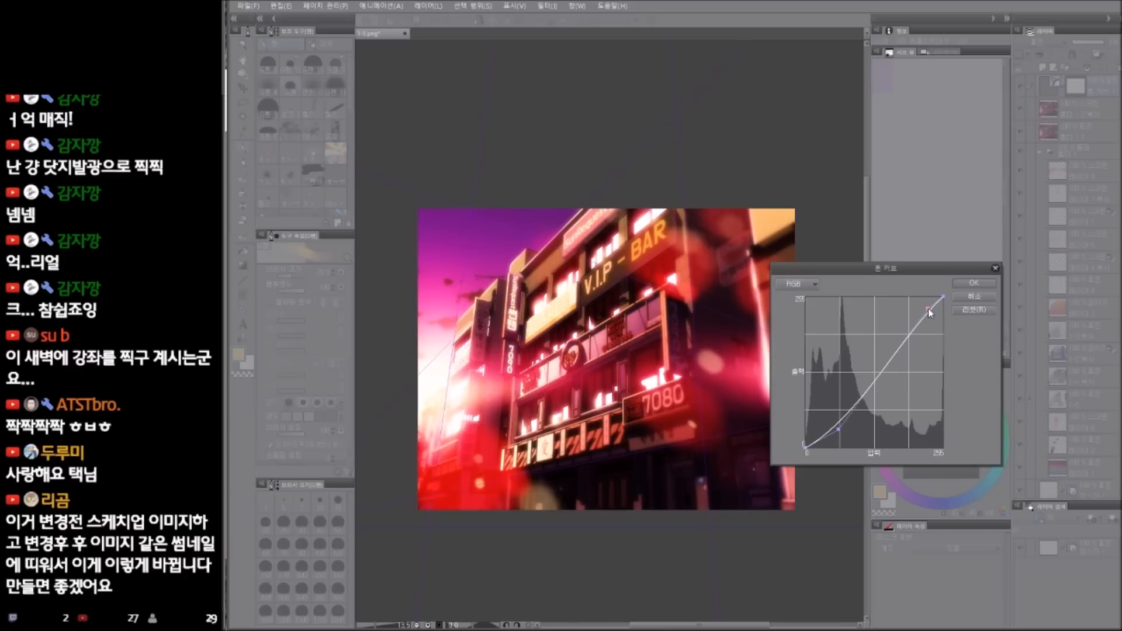
{"action": "left_click_drag", "start_coordinate": [928, 309], "coordinate": [854, 301]}
{"action": "mouse_move", "coordinate": [928, 325]}
{"action": "left_mouse_down"}
{"action": "mouse_move", "coordinate": [915, 300]}
{"action": "mouse_move", "coordinate": [874, 290]}
{"action": "mouse_move", "coordinate": [915, 322]}
{"action": "left_mouse_up"}
{"action": "left_click", "coordinate": [973, 296]}
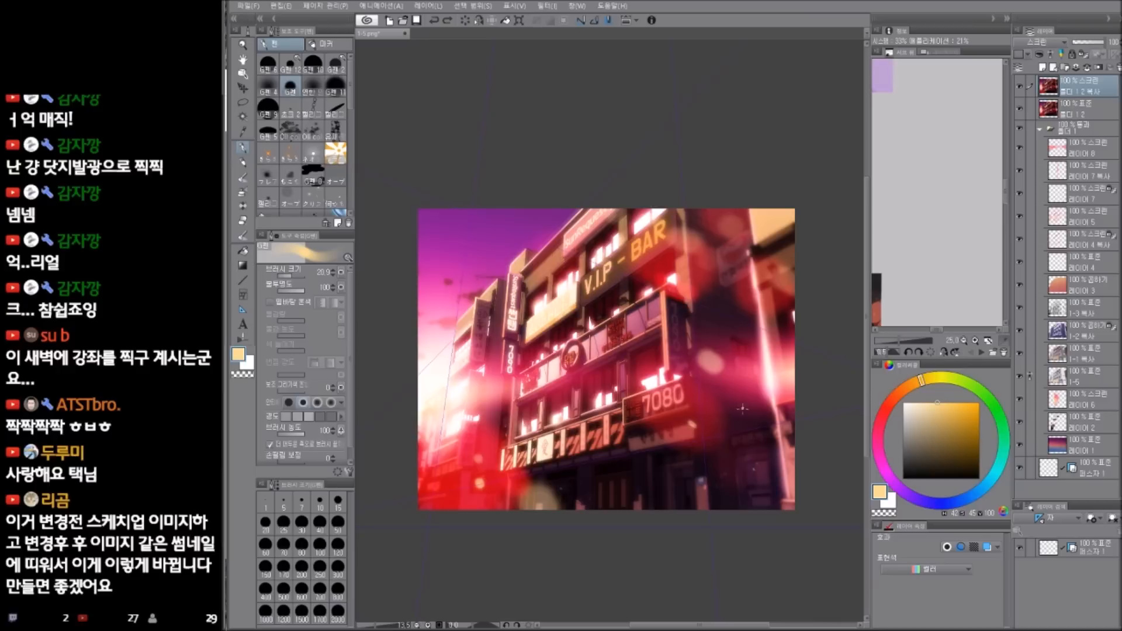
- Delete the blurred Screen copy above the flattened image
{"action": "left_click_drag", "start_coordinate": [714, 459], "coordinate": [722, 450]}
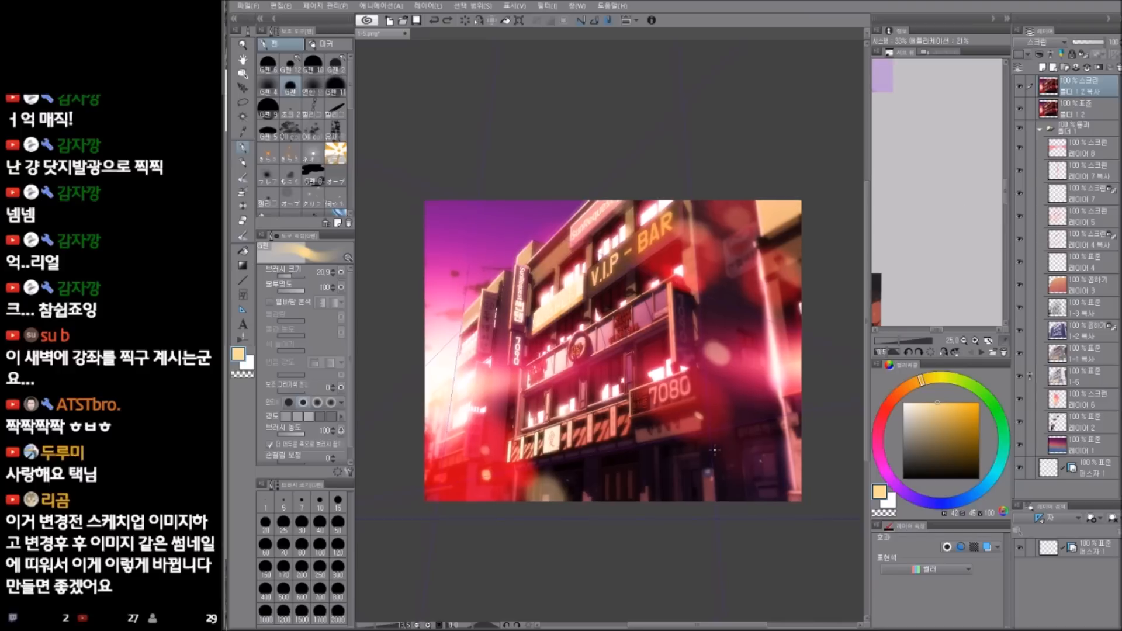
{"action": "left_click", "coordinate": [1118, 68]}
{"action": "key", "text": "ctrl+z"}
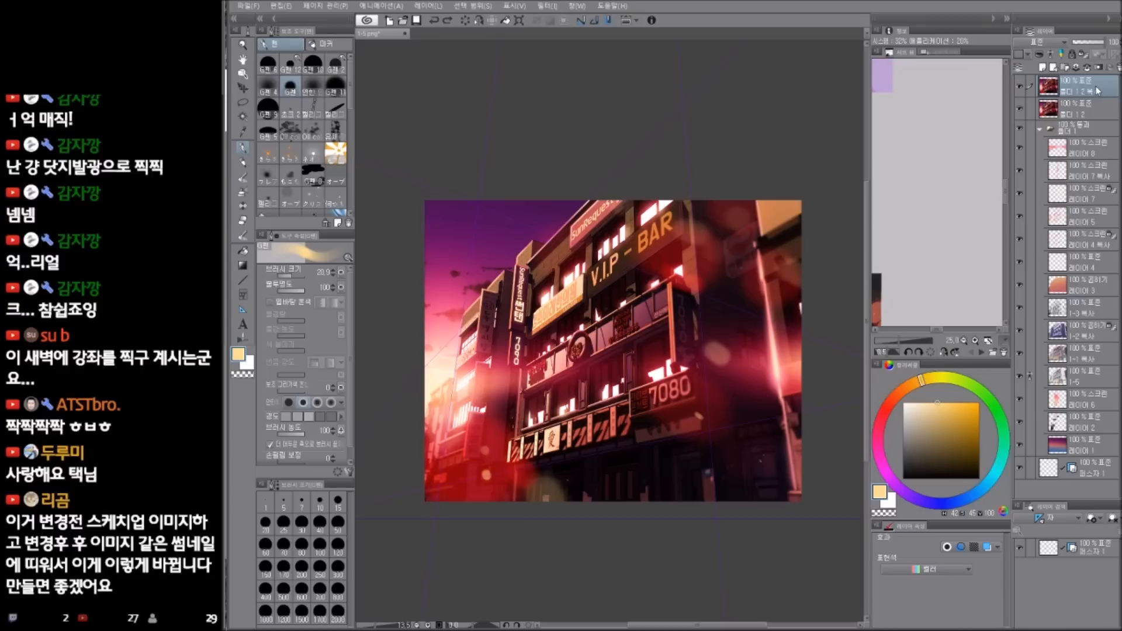
{"action": "key", "text": "ctrl+y"}
{"action": "left_click_drag", "start_coordinate": [708, 498], "coordinate": [701, 511]}
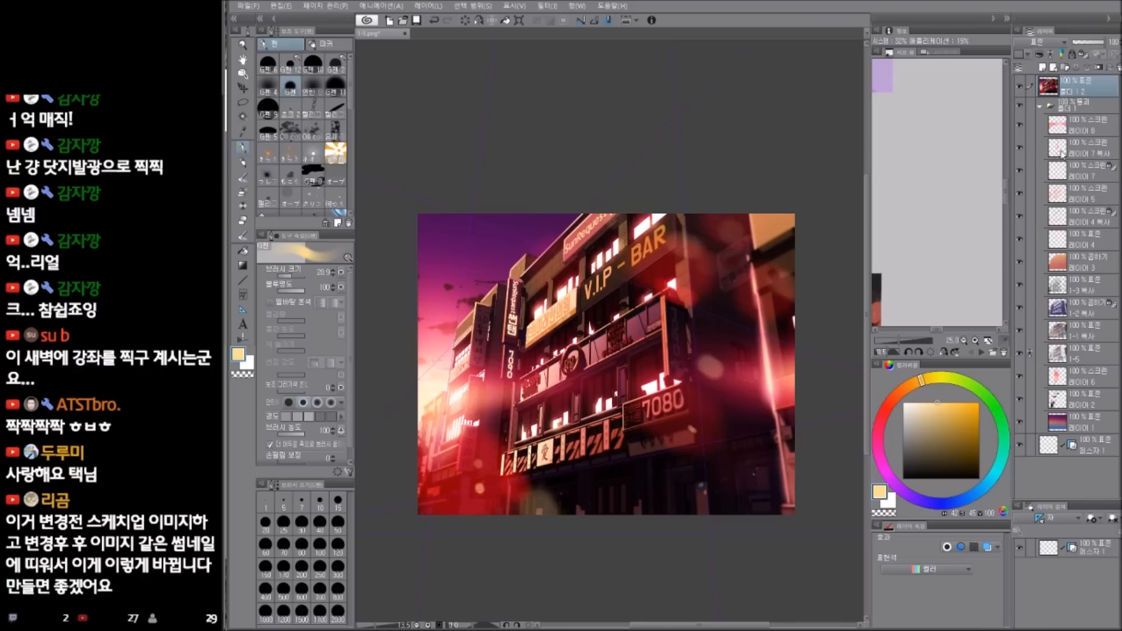
- Add a new layer above the flattened image, set its blend mode to Soft Light and fill it with muted crimson
{"action": "key", "text": "ctrl+shift+n"}
{"action": "key", "text": "Return"}
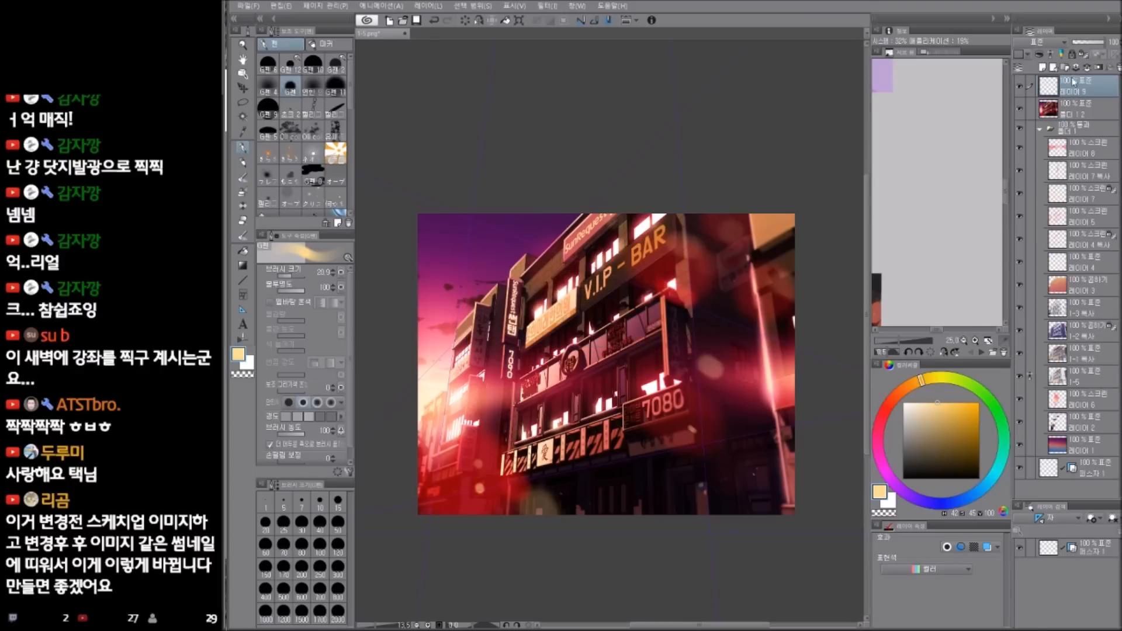
{"action": "left_click", "coordinate": [1054, 44]}
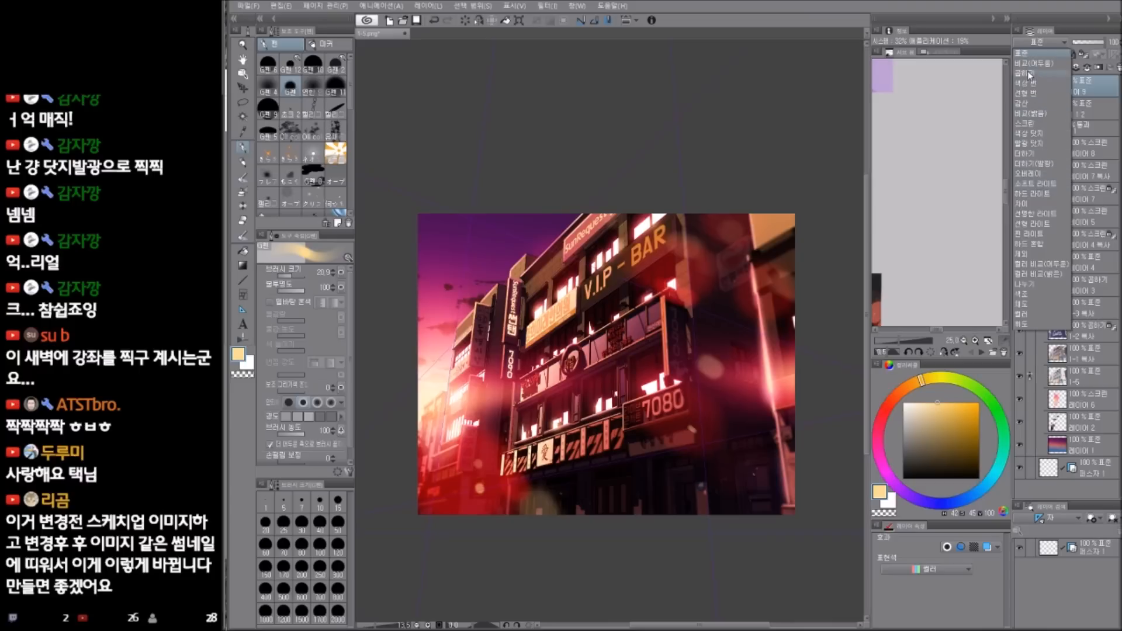
{"action": "left_click", "coordinate": [1039, 185]}
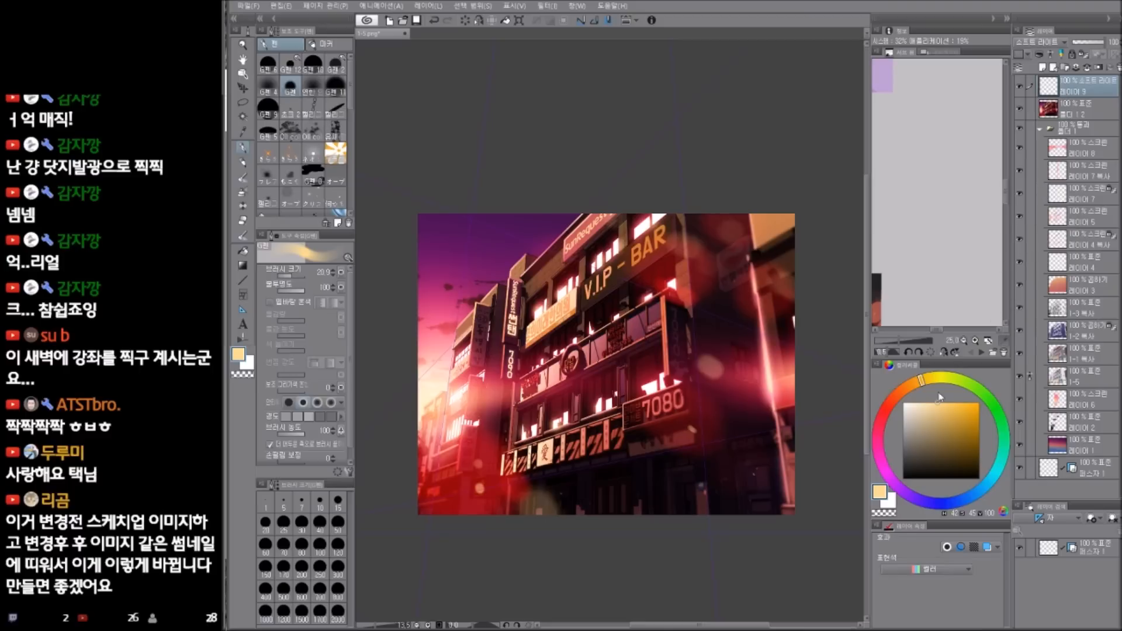
{"action": "left_click", "coordinate": [884, 426]}
{"action": "left_click", "coordinate": [946, 432]}
{"action": "key", "text": "alt+BackSpace"}
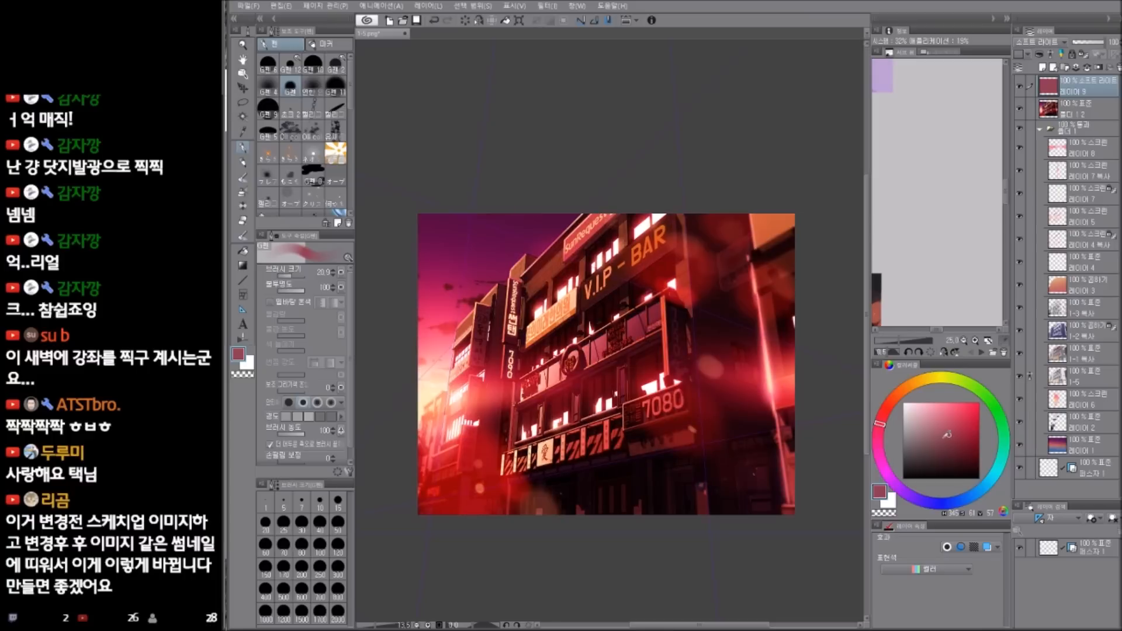
- Try refilling the Soft Light layer with darker, brighter and paler crimson shades, ending on a muted crimson
{"action": "left_click", "coordinate": [941, 442]}
{"action": "key", "text": "alt+Delete"}
{"action": "left_click", "coordinate": [932, 458]}
{"action": "key", "text": "alt+Delete"}
{"action": "left_click", "coordinate": [911, 469]}
{"action": "key", "text": "alt+Delete"}
{"action": "left_click", "coordinate": [905, 476]}
{"action": "key", "text": "alt+Delete"}
{"action": "left_click", "coordinate": [967, 458]}
{"action": "key", "text": "alt+Delete"}
{"action": "left_click", "coordinate": [966, 438]}
{"action": "key", "text": "alt+Delete"}
{"action": "left_click", "coordinate": [964, 421]}
{"action": "key", "text": "alt+Delete"}
{"action": "left_click", "coordinate": [928, 430]}
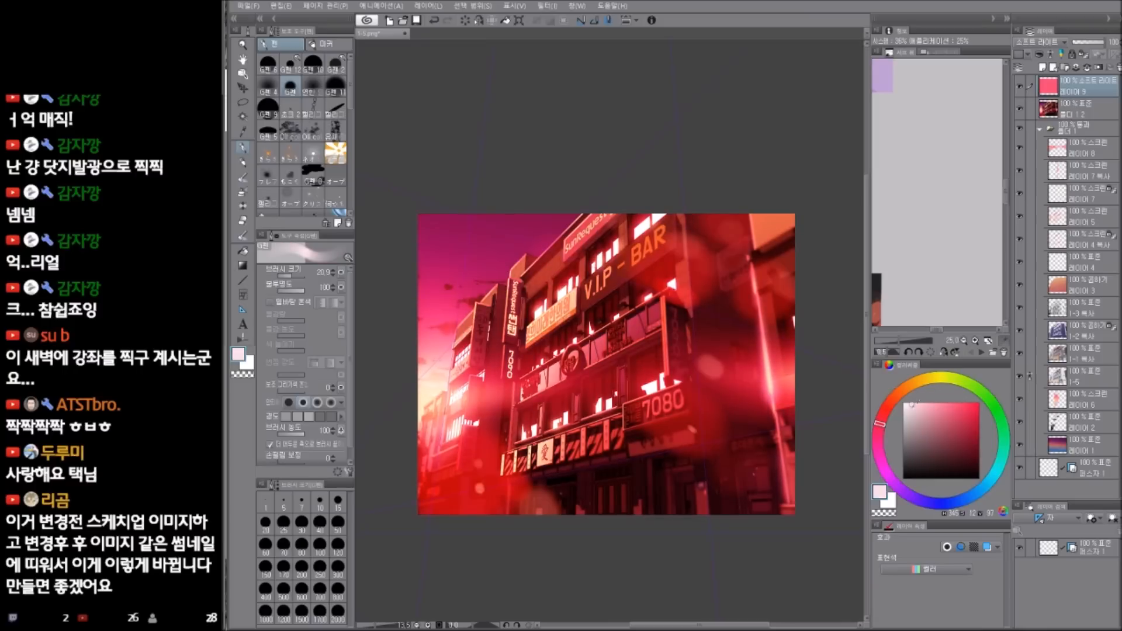
{"action": "key", "text": "alt+Delete"}
{"action": "left_click", "coordinate": [934, 434]}
{"action": "key", "text": "alt+Delete"}
{"action": "left_click", "coordinate": [948, 434]}
{"action": "key", "text": "alt+Delete"}
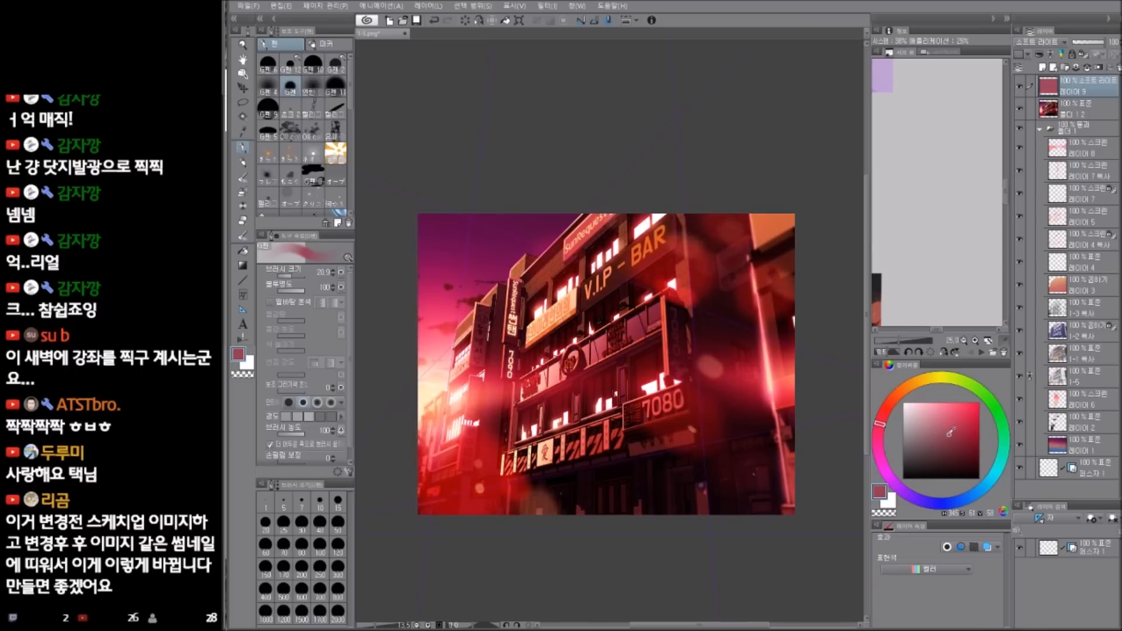
{"action": "left_click", "coordinate": [945, 433]}
- Hide the flattened image and the orange Multiply layer, toggling the Soft Light layer's visibility to compare the tint on the original layers
{"action": "left_click", "coordinate": [1020, 109]}
{"action": "left_click", "coordinate": [1020, 86]}
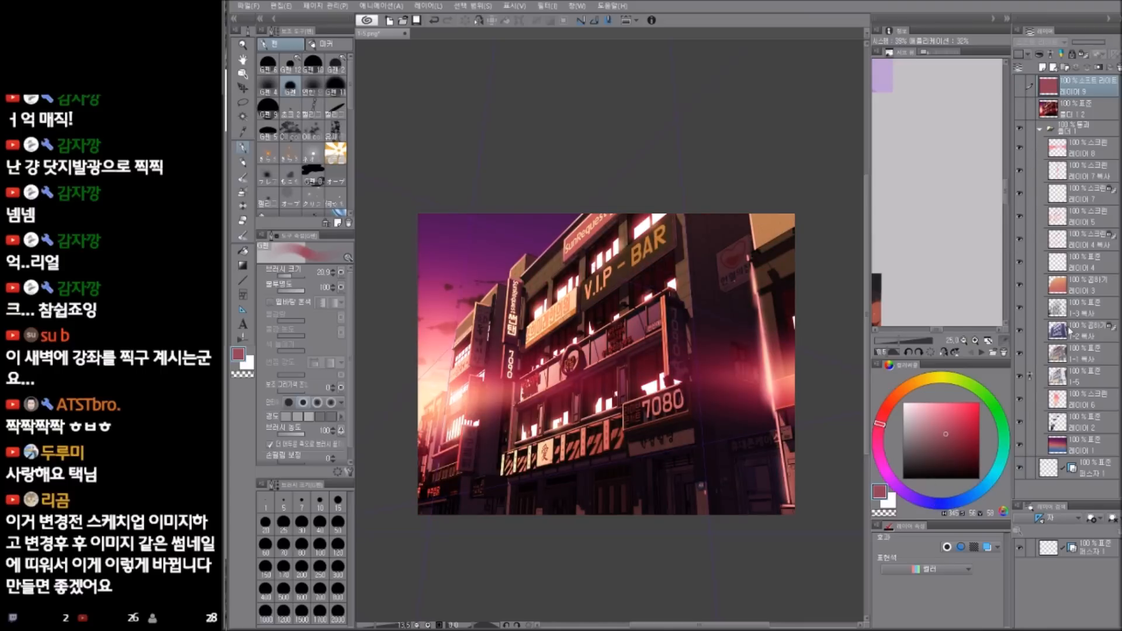
{"action": "left_click", "coordinate": [1020, 284]}
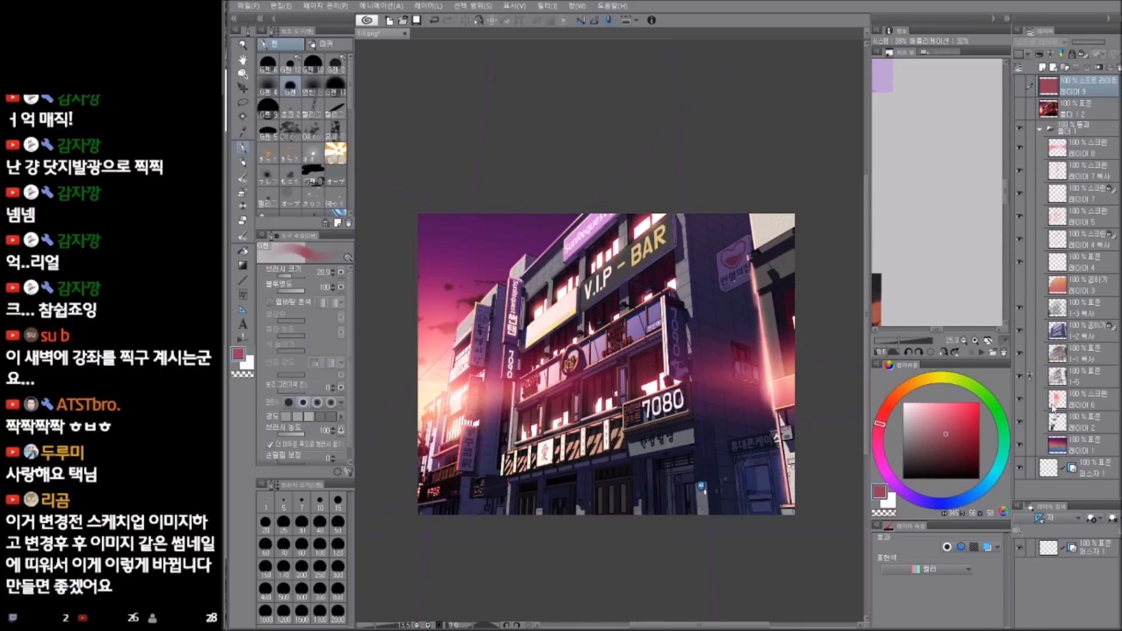
{"action": "left_click", "coordinate": [1020, 285]}
{"action": "left_click", "coordinate": [1020, 285]}
{"action": "left_click", "coordinate": [1020, 284]}
{"action": "left_click", "coordinate": [1019, 285]}
{"action": "left_click", "coordinate": [1021, 87]}
{"action": "left_click", "coordinate": [1020, 87]}
{"action": "left_click", "coordinate": [1020, 87]}
- Try darker crimson and blue fills on the Soft Light layer
{"action": "mouse_move", "coordinate": [947, 431]}
{"action": "left_mouse_down"}
{"action": "mouse_move", "coordinate": [958, 442]}
{"action": "mouse_move", "coordinate": [963, 428]}
{"action": "mouse_move", "coordinate": [954, 440]}
{"action": "left_mouse_up"}
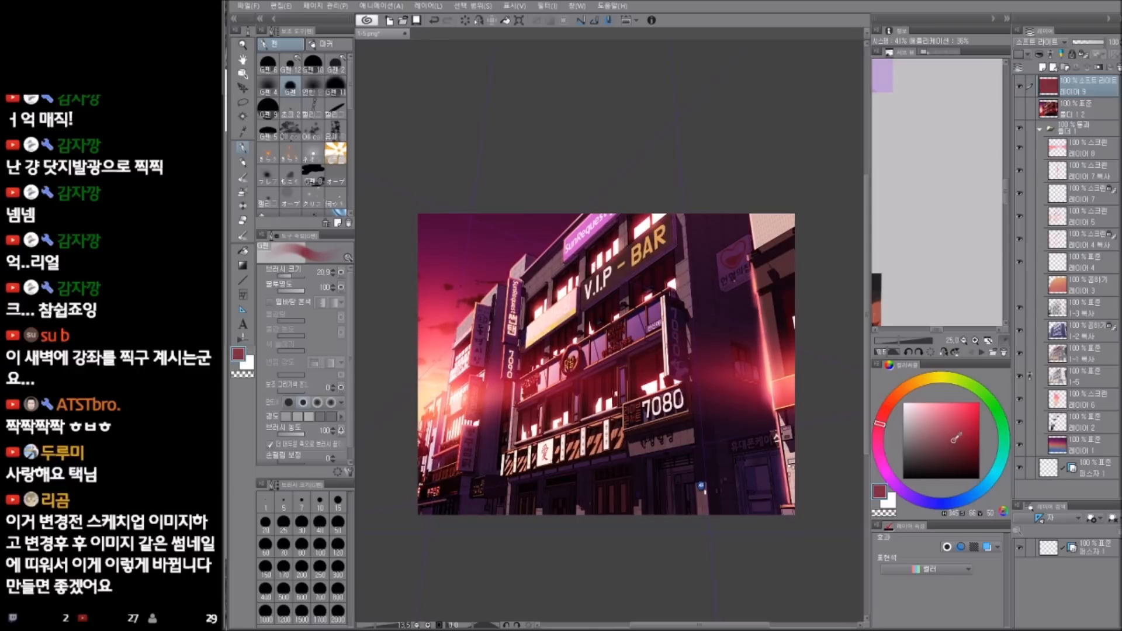
{"action": "left_click", "coordinate": [950, 503]}
{"action": "left_click", "coordinate": [972, 406]}
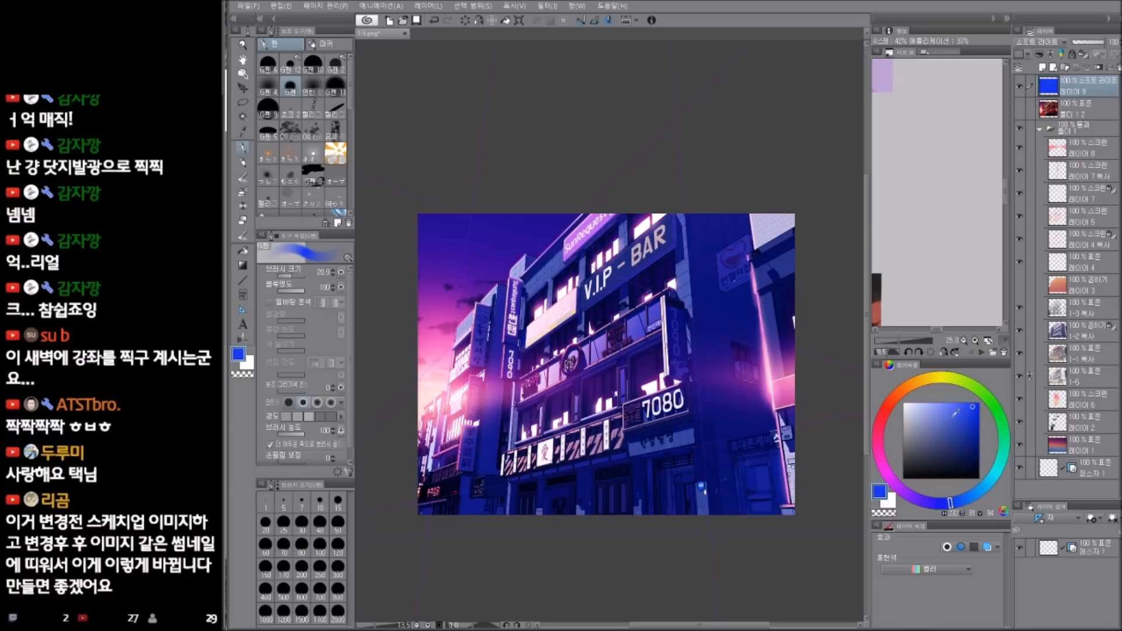
{"action": "left_click", "coordinate": [935, 417]}
{"action": "key", "text": "alt+Delete"}
- Try light green and golden yellow fills on the Soft Light layer
{"action": "left_click", "coordinate": [1005, 427]}
{"action": "left_click", "coordinate": [1000, 419]}
{"action": "left_click", "coordinate": [953, 404]}
{"action": "key", "text": "alt+Delete"}
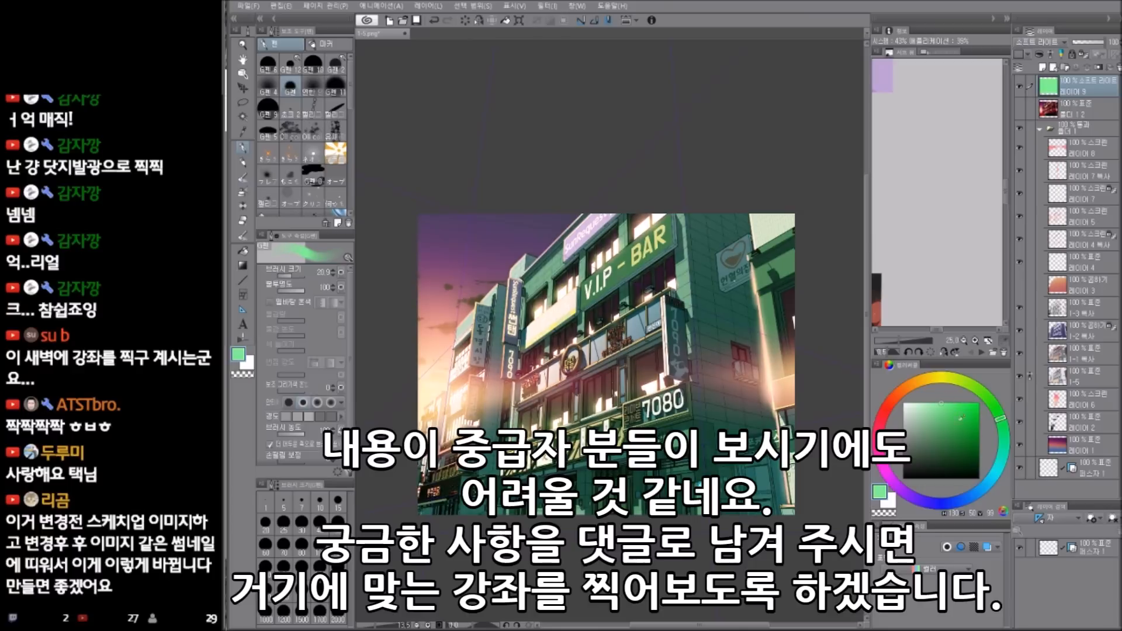
{"action": "left_click", "coordinate": [929, 381]}
{"action": "left_click", "coordinate": [955, 413]}
{"action": "key", "text": "alt+Delete"}
{"action": "left_click", "coordinate": [951, 418]}
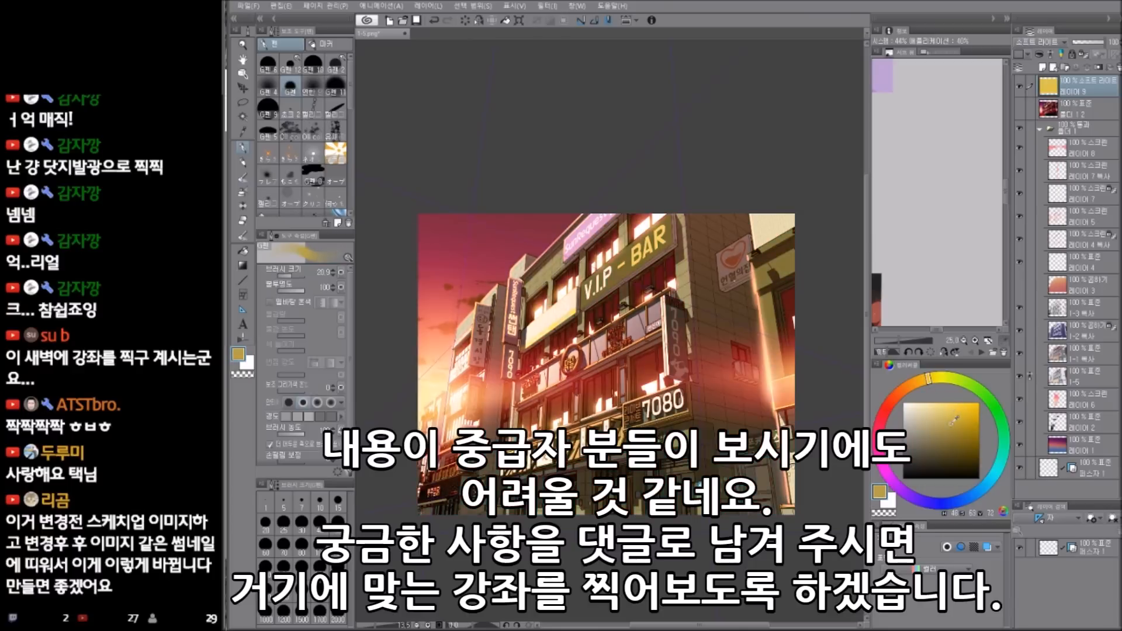
{"action": "key", "text": "alt+Delete"}
- Try purple and coral red fills on the Soft Light layer
{"action": "left_click", "coordinate": [888, 475]}
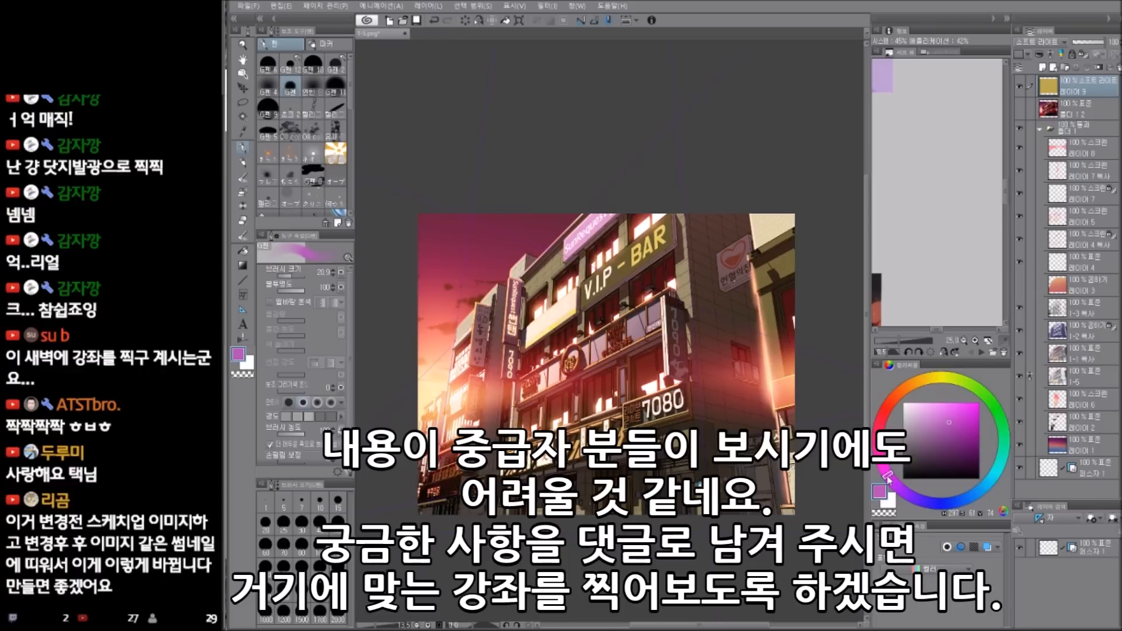
{"action": "key", "text": "alt+Delete"}
{"action": "left_click", "coordinate": [955, 414]}
{"action": "left_click", "coordinate": [884, 421]}
{"action": "key", "text": "alt+Delete"}
{"action": "left_click", "coordinate": [887, 408]}
{"action": "key", "text": "alt+Delete"}
{"action": "left_click", "coordinate": [947, 414]}
{"action": "key", "text": "alt+Delete"}
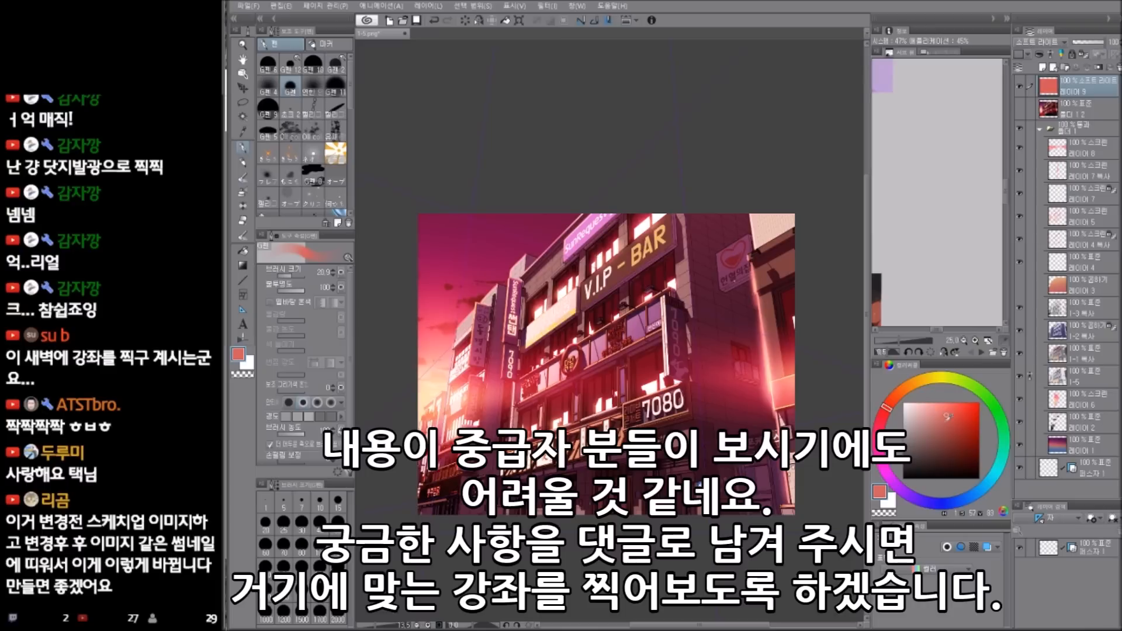
- Show the flattened image again and delete the Soft Light color layer above it
{"action": "left_click", "coordinate": [1020, 108]}
{"action": "left_click", "coordinate": [1118, 67]}
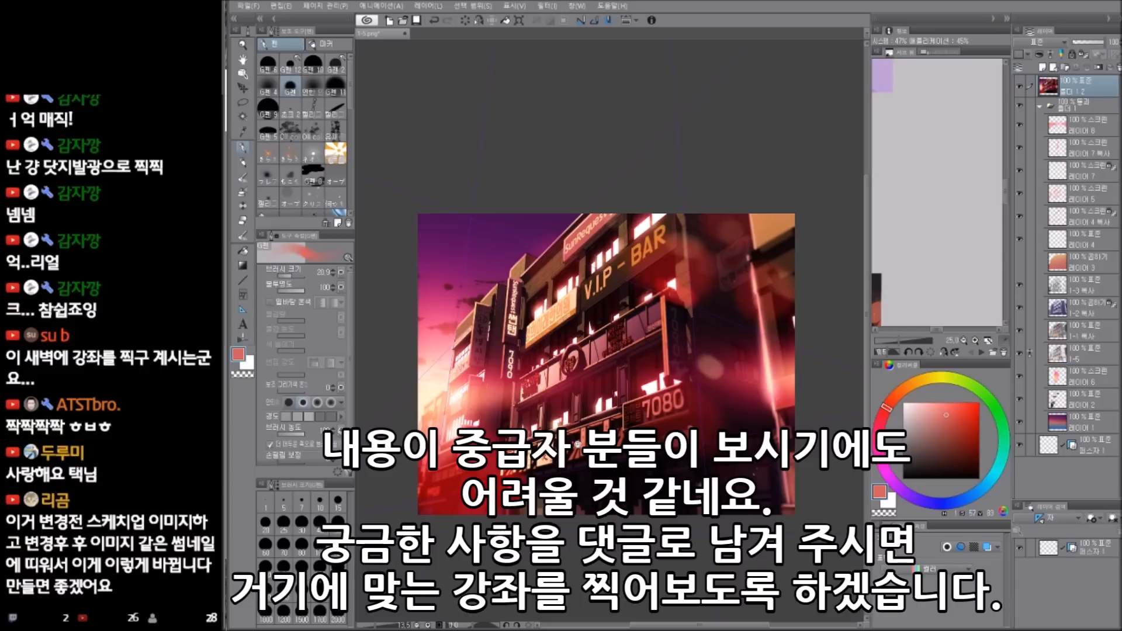
{"action": "scroll", "coordinate": [610, 450], "scroll_direction": "up", "scroll_amount": 3}
{"action": "mouse_move", "coordinate": [637, 480]}
{"action": "left_mouse_down"}
{"action": "mouse_move", "coordinate": [636, 520]}
{"action": "mouse_move", "coordinate": [636, 491]}
{"action": "left_mouse_up"}
{"action": "scroll", "coordinate": [637, 490], "scroll_direction": "down", "scroll_amount": 4}
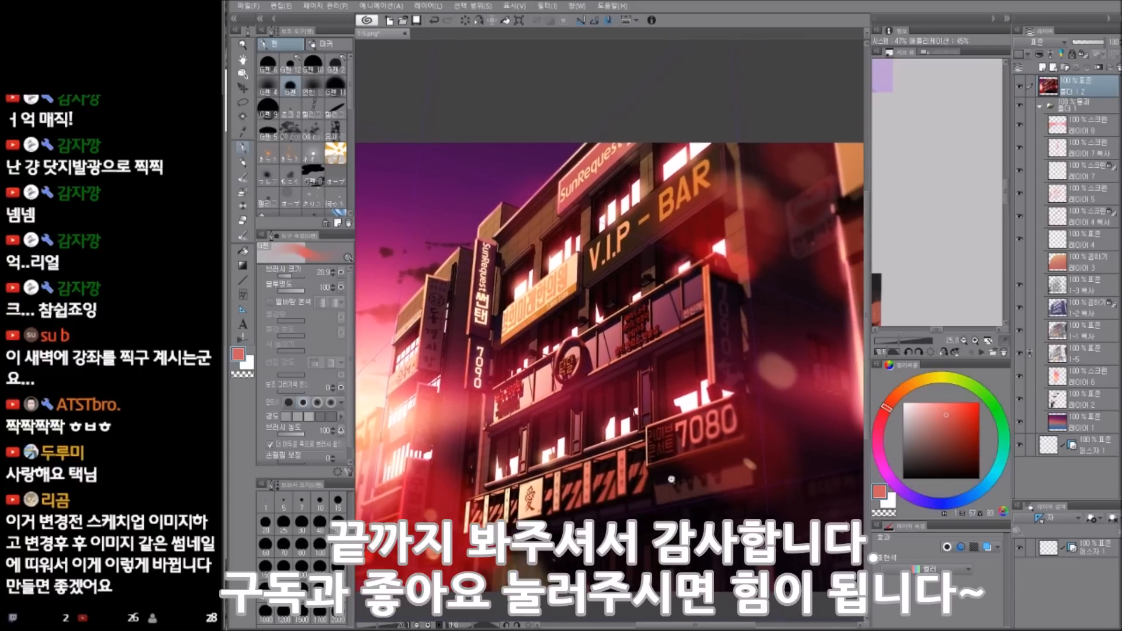